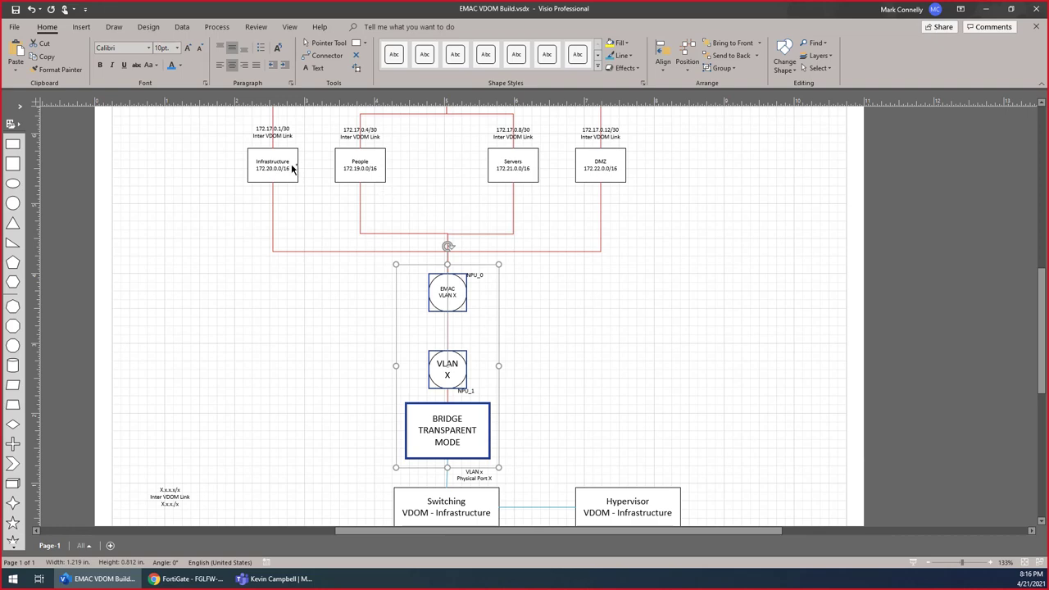
- Select the VDOM boxes, their link labels and the ROOT NAT MODE box, then bring up Visio's container styles
{"action": "left_click", "coordinate": [358, 166], "text": "shift"}
{"action": "left_click", "coordinate": [515, 157], "text": "shift"}
{"action": "left_click", "coordinate": [604, 139], "text": "shift"}
{"action": "left_click", "coordinate": [513, 136], "text": "shift"}
{"action": "left_click", "coordinate": [374, 139], "text": "shift"}
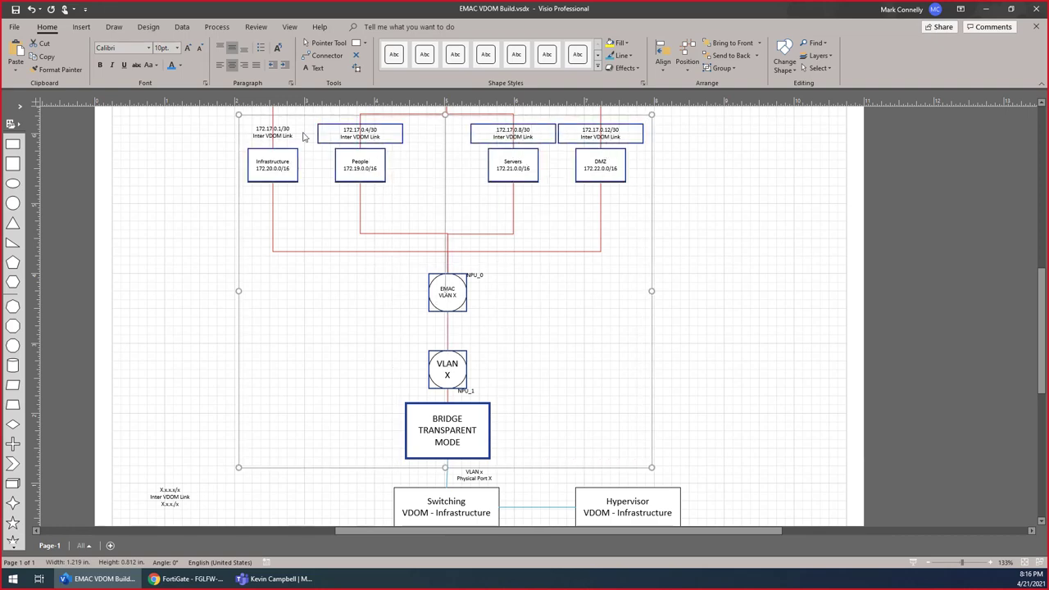
{"action": "left_click", "coordinate": [292, 140], "text": "shift"}
{"action": "scroll", "coordinate": [468, 273], "scroll_direction": "up", "scroll_amount": 3}
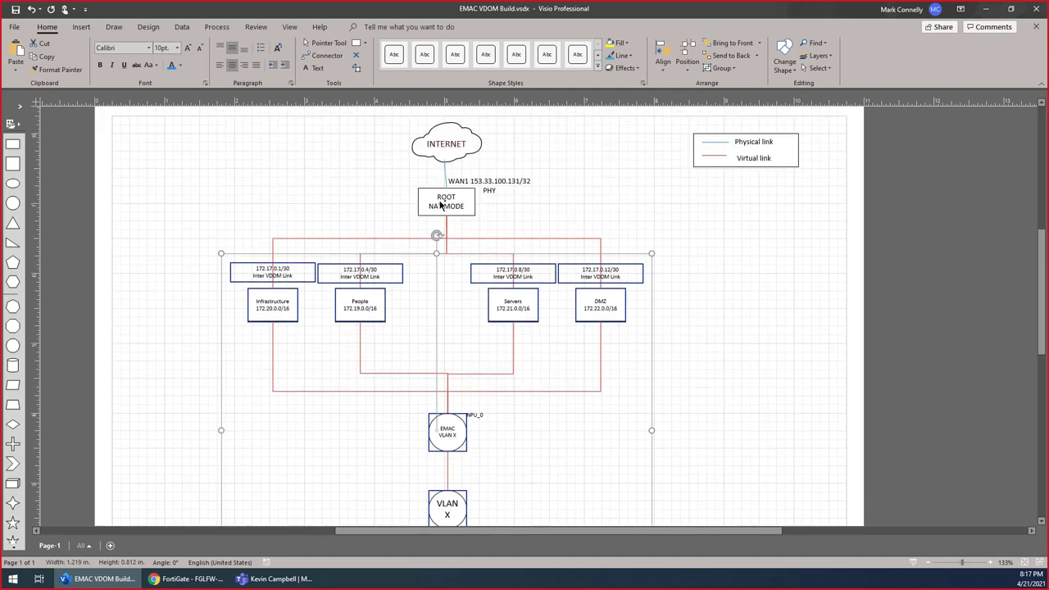
{"action": "left_click", "coordinate": [440, 205], "text": "shift"}
{"action": "left_click", "coordinate": [81, 26]}
{"action": "left_click", "coordinate": [161, 62]}
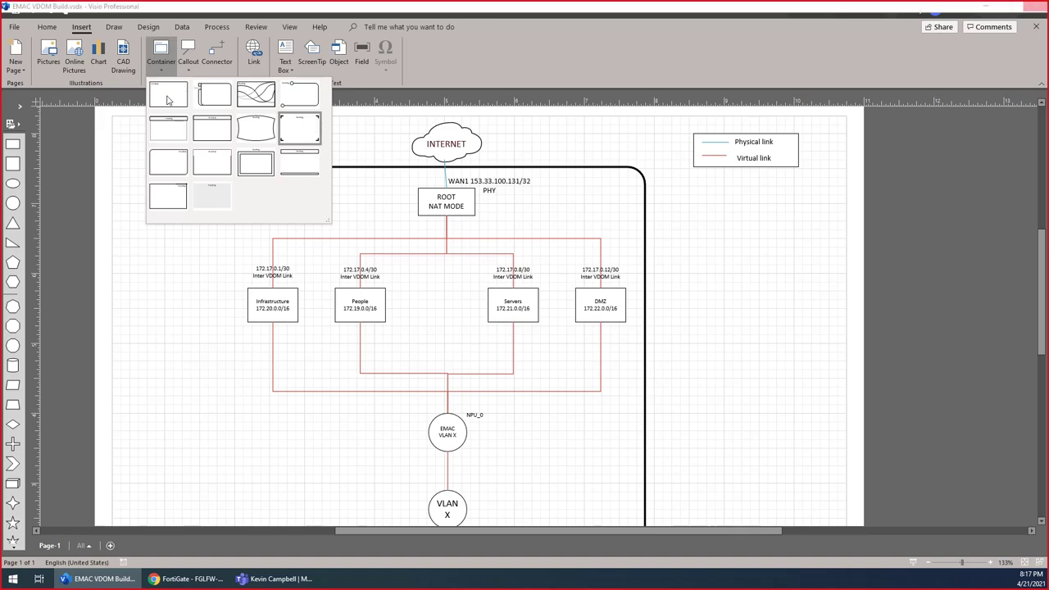
- Wrap the selection in the first container style and title its heading '60F Firewall'
{"action": "left_click", "coordinate": [168, 100]}
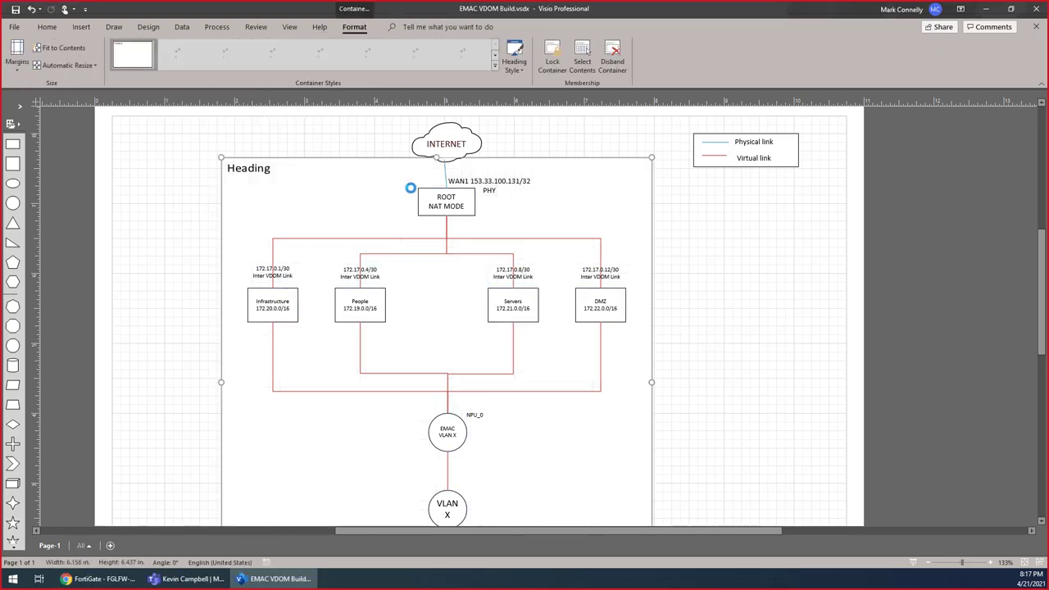
{"action": "double_click", "coordinate": [251, 173]}
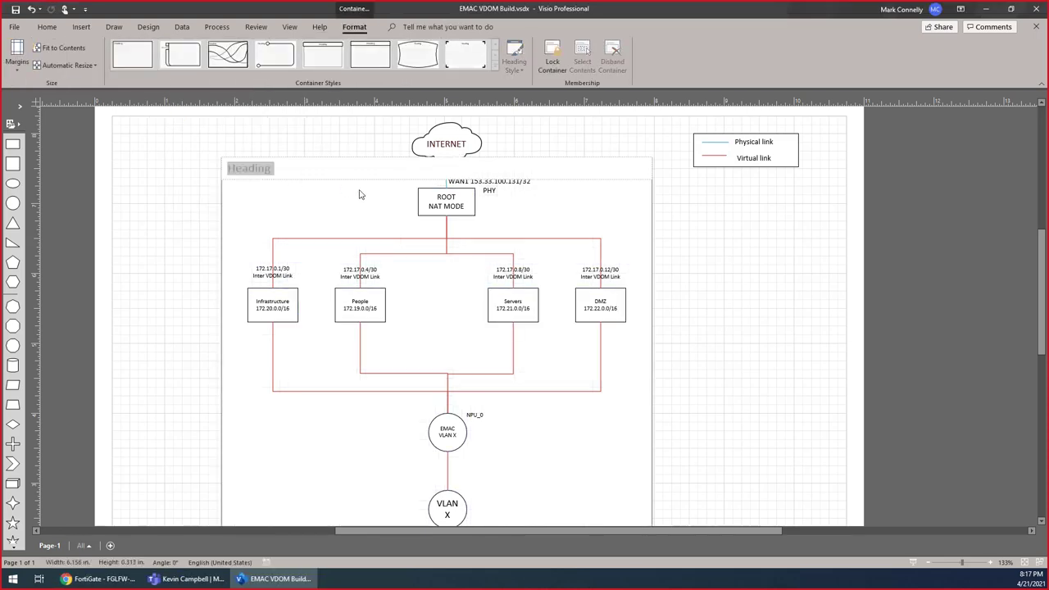
{"action": "type", "text": "60F Firewall"}
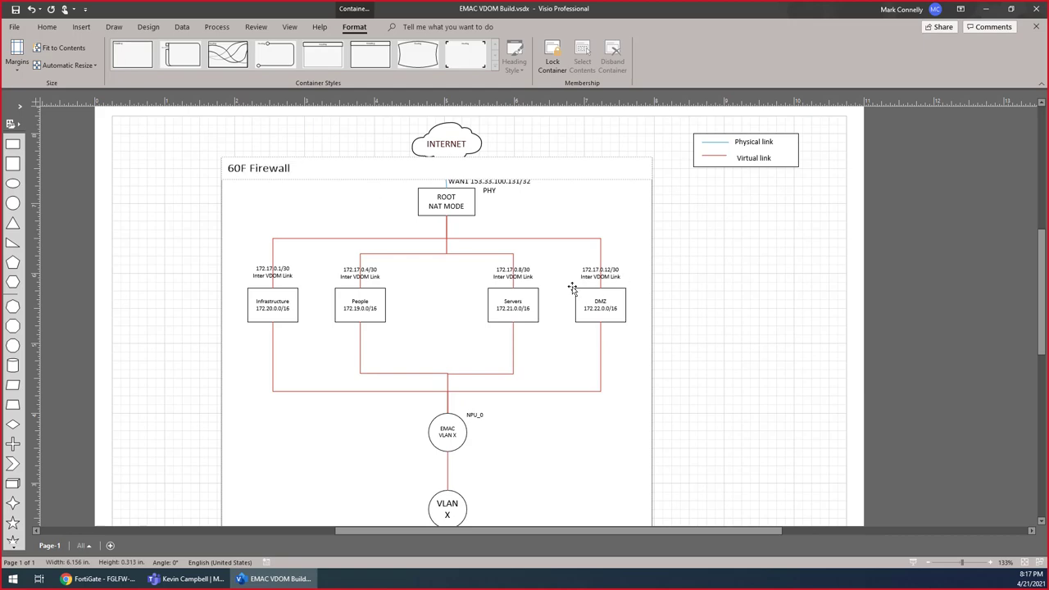
{"action": "left_click", "coordinate": [770, 283]}
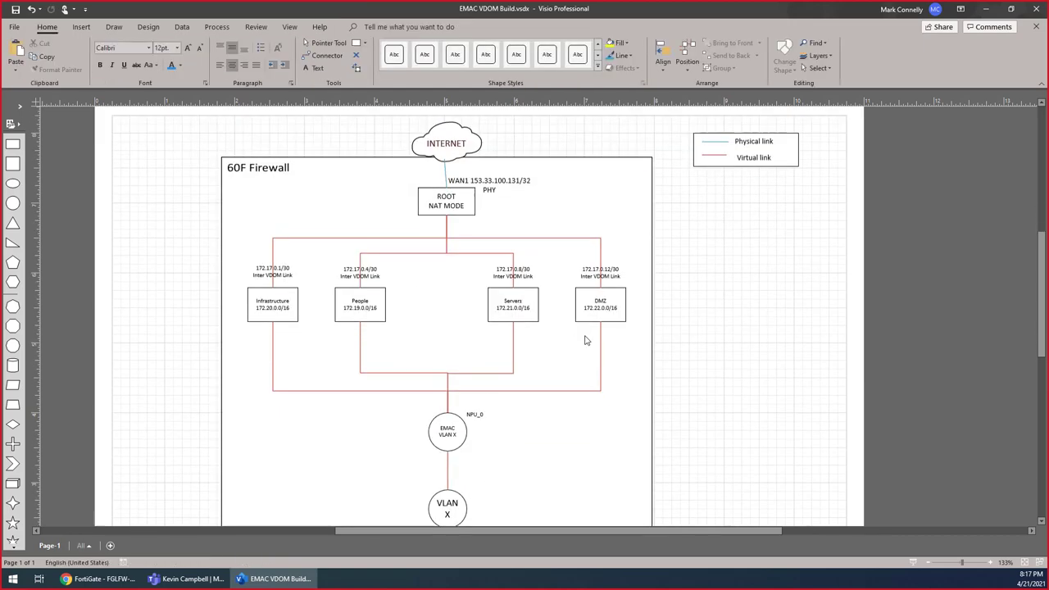
- Confirm the VLAN X circle sits inside the container, save the drawing and return to Chrome
{"action": "scroll", "coordinate": [587, 343], "scroll_direction": "down", "scroll_amount": 2}
{"action": "scroll", "coordinate": [582, 347], "scroll_direction": "up", "scroll_amount": 1}
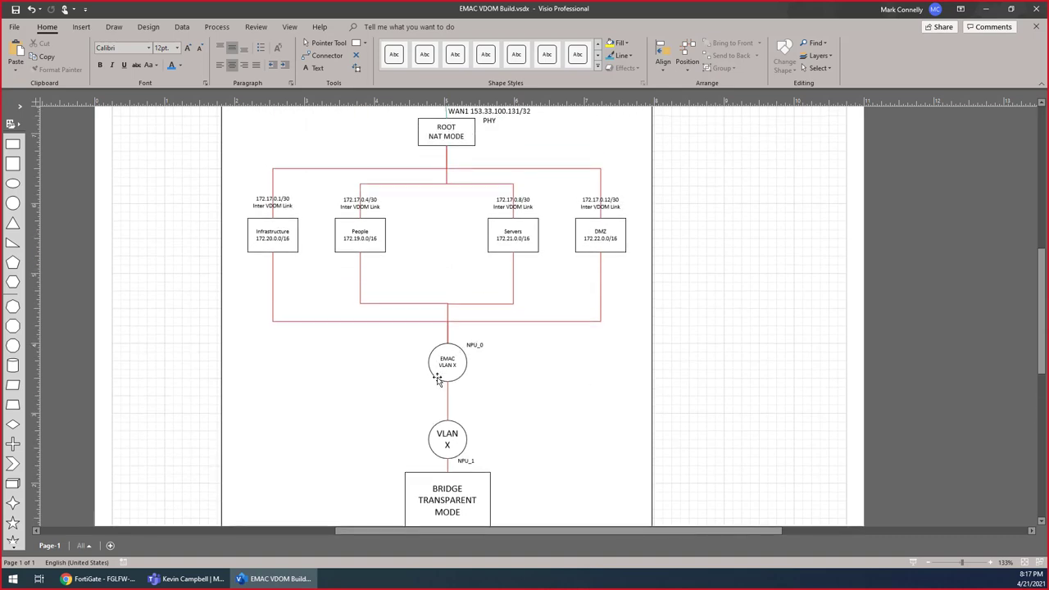
{"action": "left_click", "coordinate": [451, 441]}
{"action": "scroll", "coordinate": [492, 450], "scroll_direction": "down", "scroll_amount": 2}
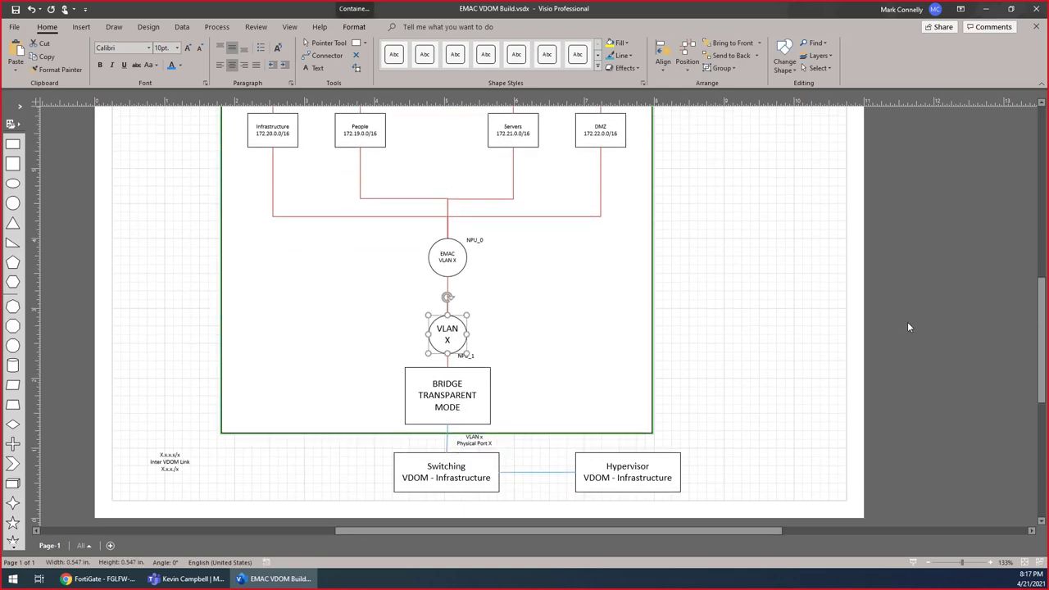
{"action": "left_click", "coordinate": [852, 334]}
{"action": "scroll", "coordinate": [738, 348], "scroll_direction": "up", "scroll_amount": 3}
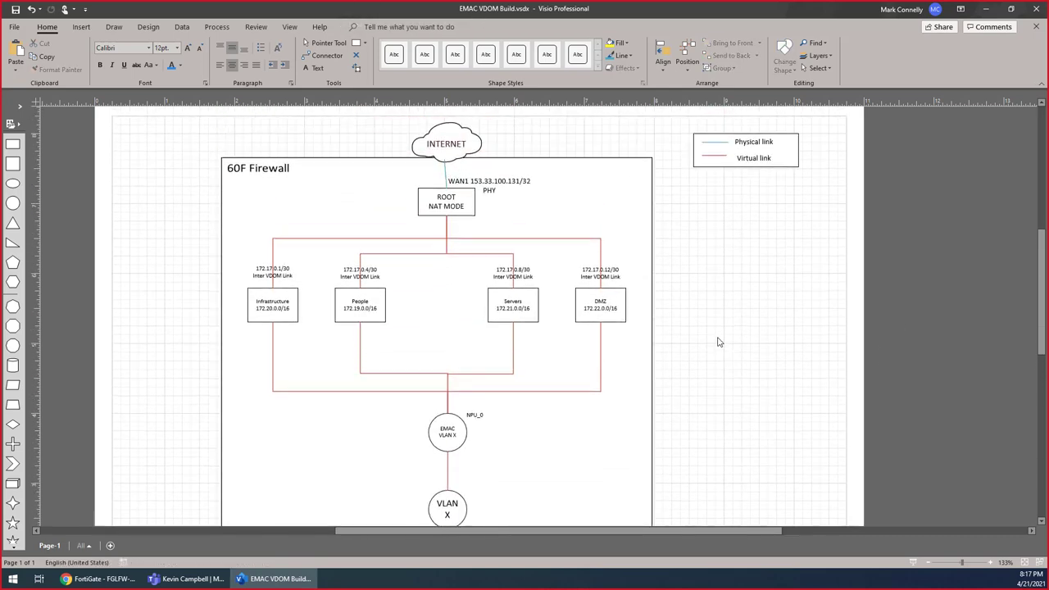
{"action": "left_click", "coordinate": [14, 9]}
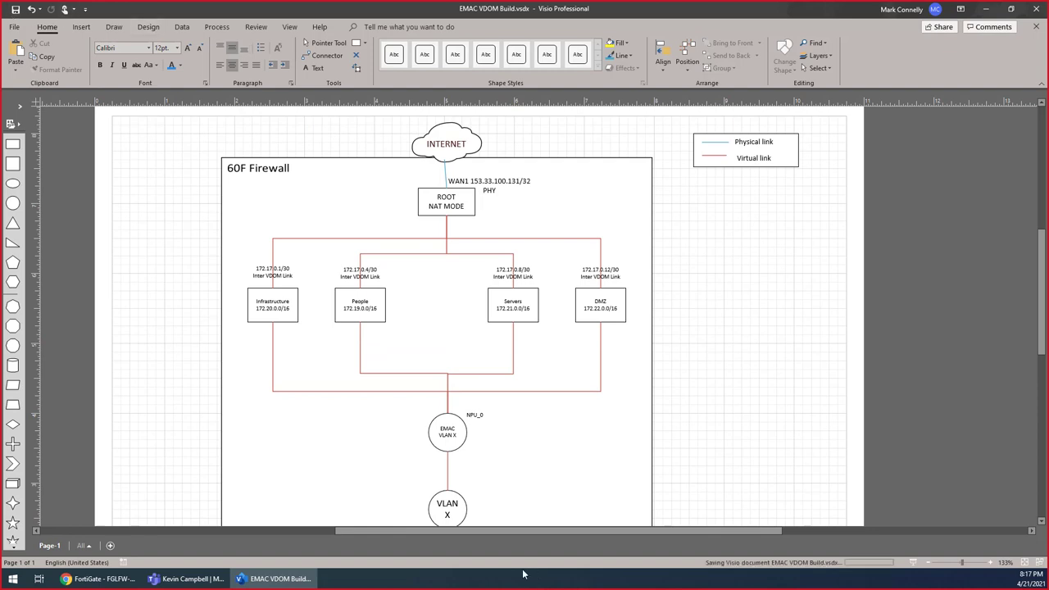
{"action": "left_click", "coordinate": [117, 580]}
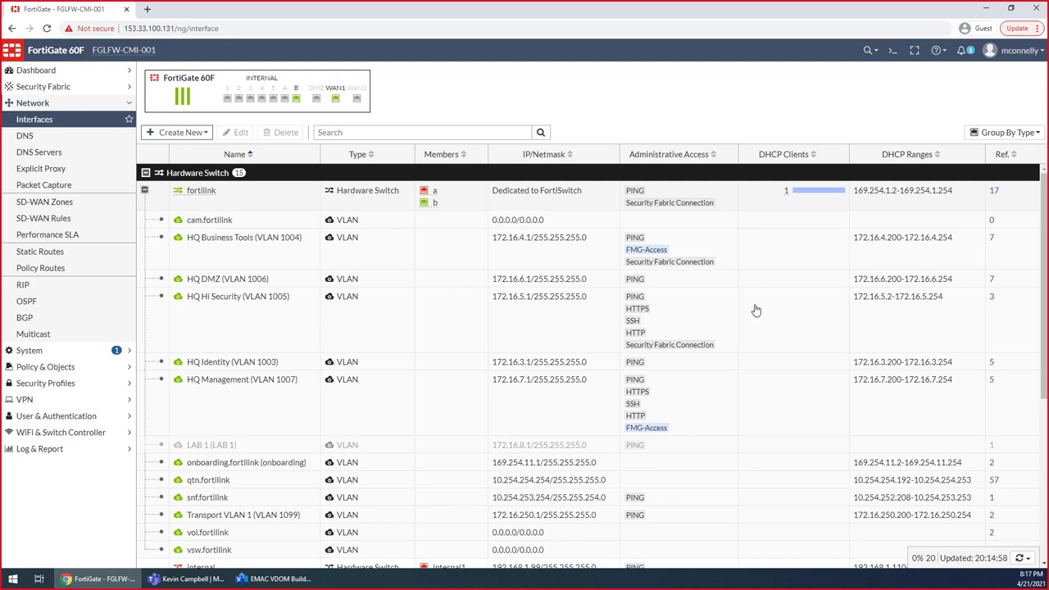
- Collapse the fortilink VLAN rows and open the FortiGate CLI Console
{"action": "left_click", "coordinate": [145, 191]}
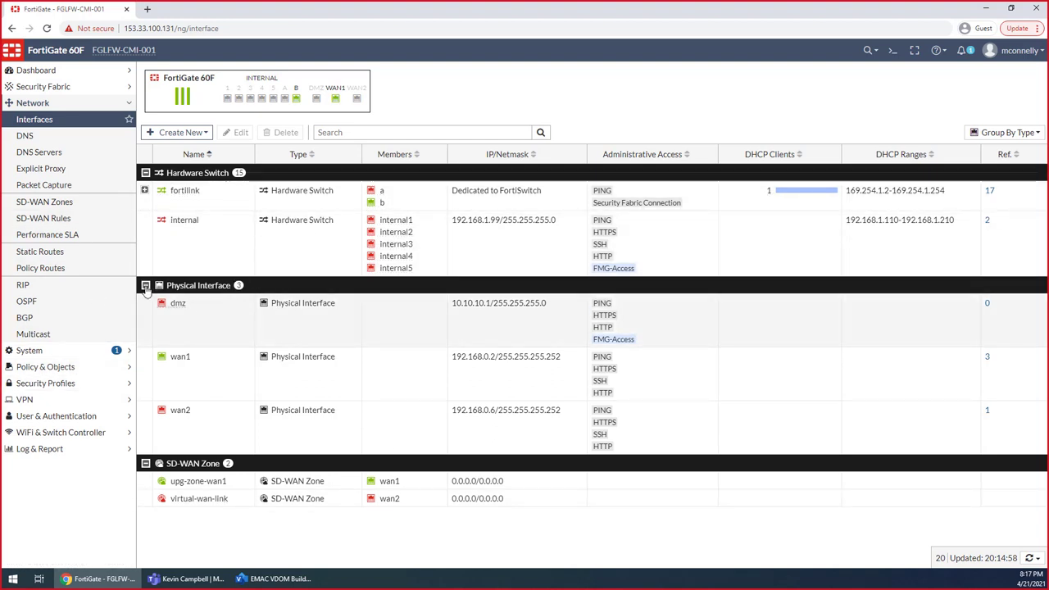
{"action": "left_click", "coordinate": [893, 50]}
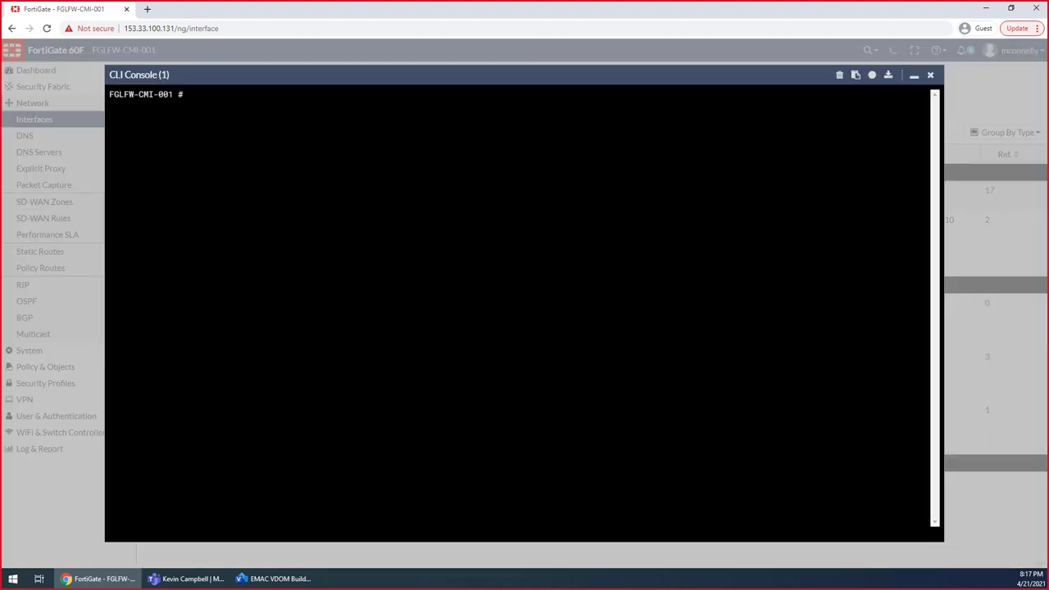
- List the current global settings with config system global and get, then exit with end
{"action": "type", "text": "config system global"}
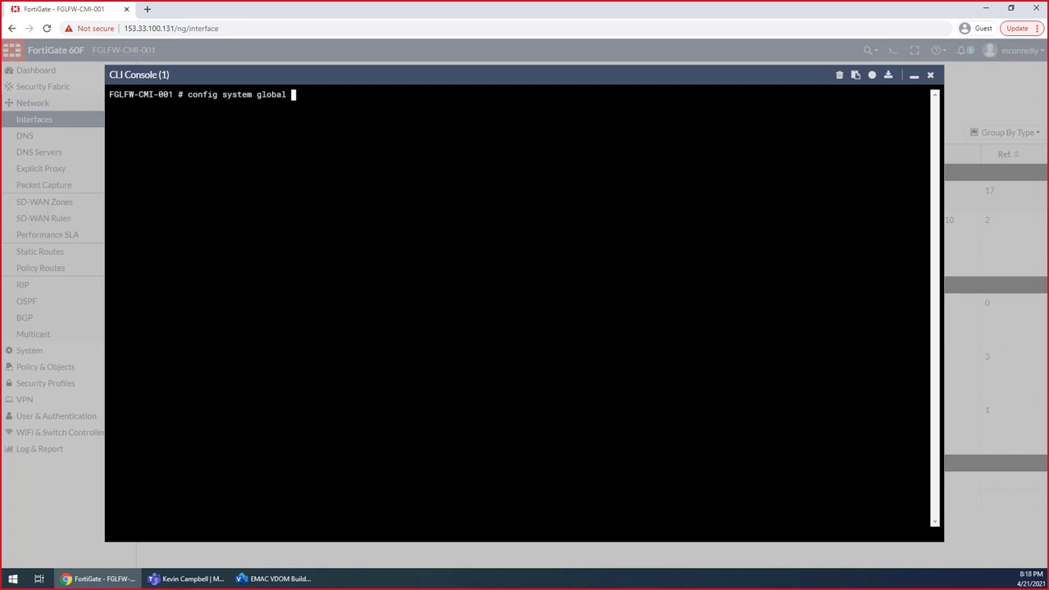
{"action": "key", "text": "Return"}
{"action": "type", "text": "get"}
{"action": "key", "text": "Return"}
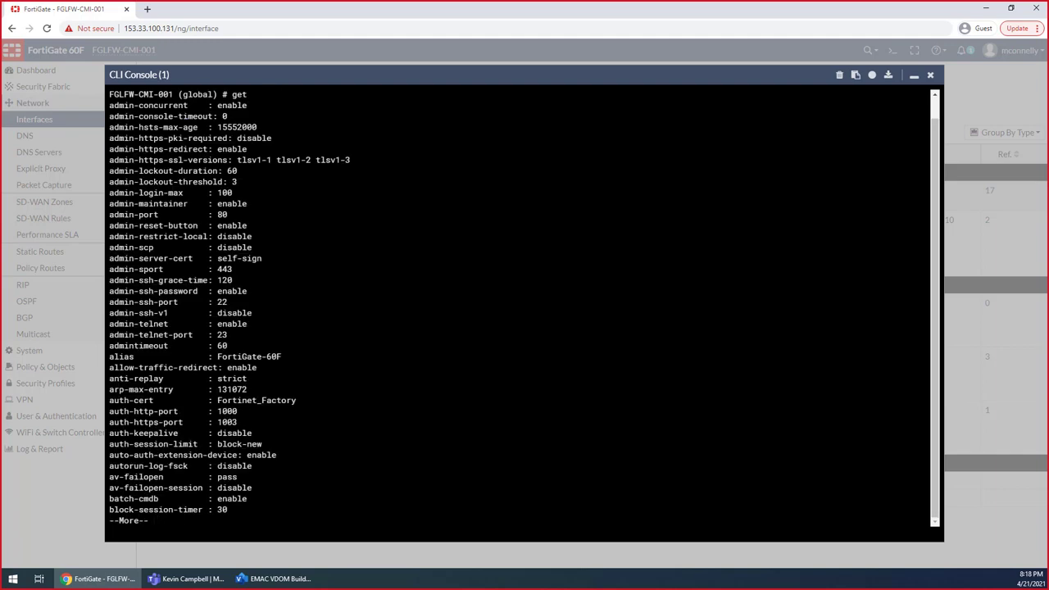
{"action": "key", "text": "space"}
{"action": "key", "text": "space"}
{"action": "key", "text": "space"}
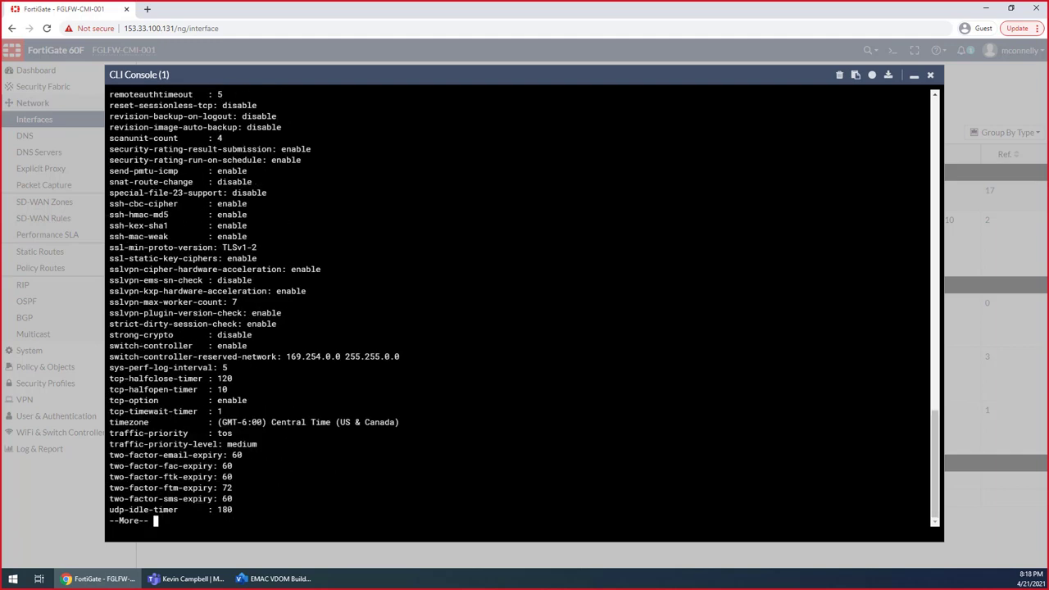
{"action": "key", "text": "space"}
{"action": "scroll", "coordinate": [525, 311], "scroll_direction": "up", "scroll_amount": 15}
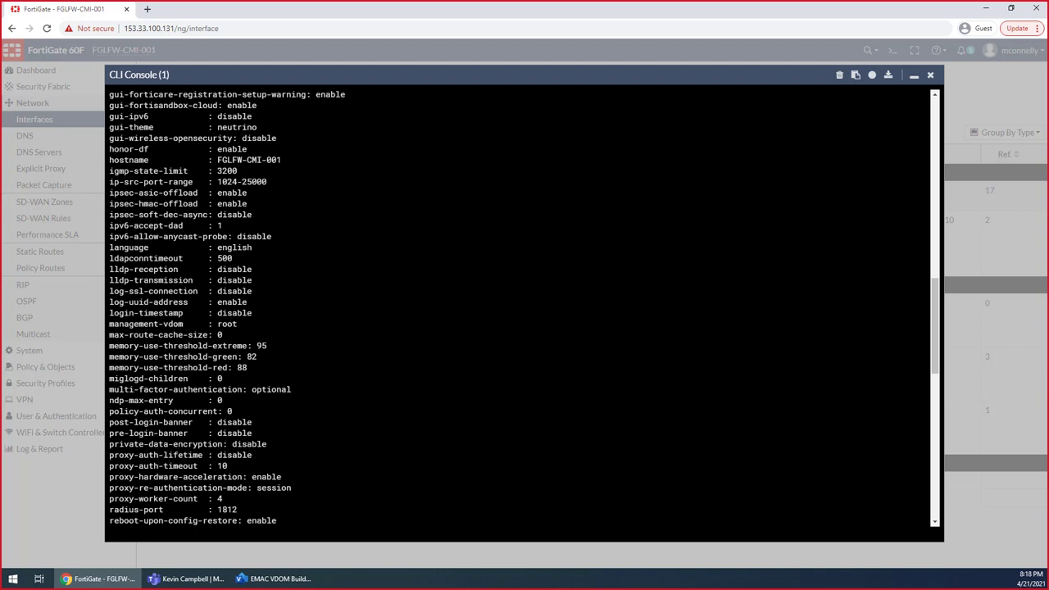
{"action": "type", "text": "end"}
{"action": "key", "text": "Return"}
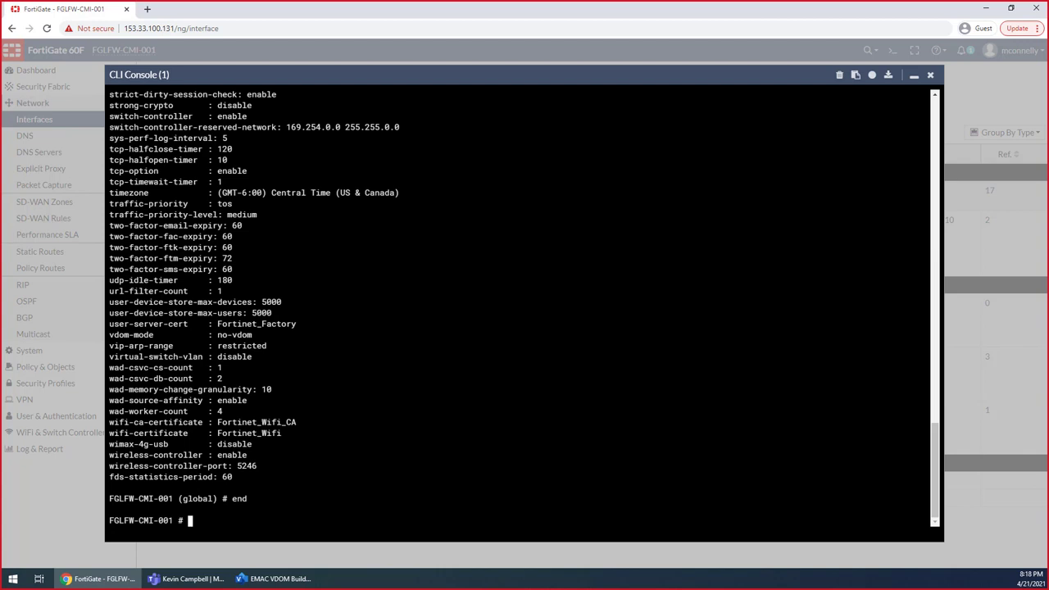
- Set vdom-mode to multi-vdom, commit with end, confirm y, and select /ng/interface in the URL
{"action": "key", "text": "Up"}
{"action": "key", "text": "Up"}
{"action": "key", "text": "Up"}
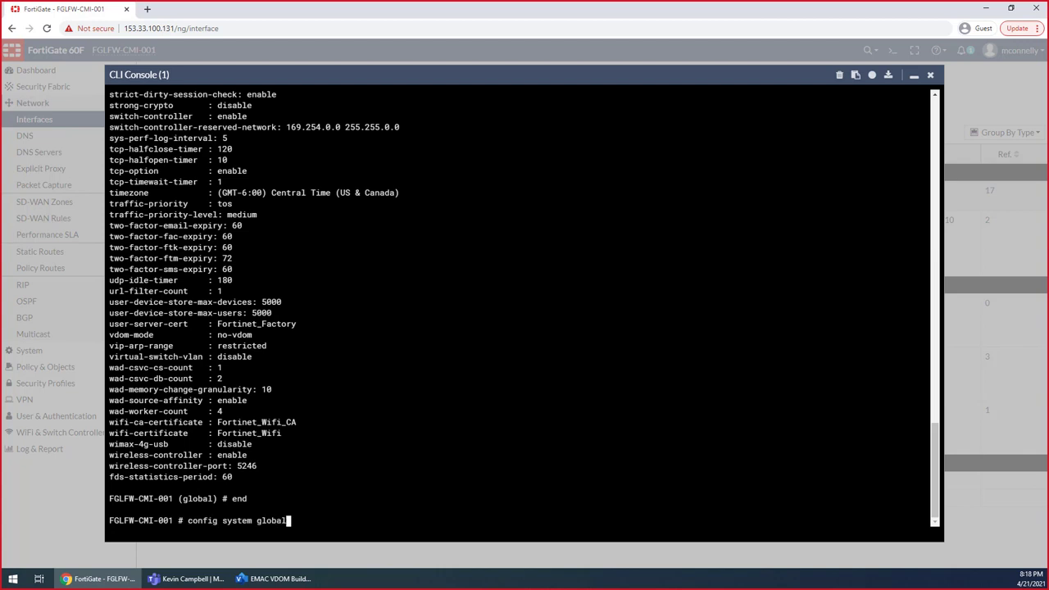
{"action": "key", "text": "Return"}
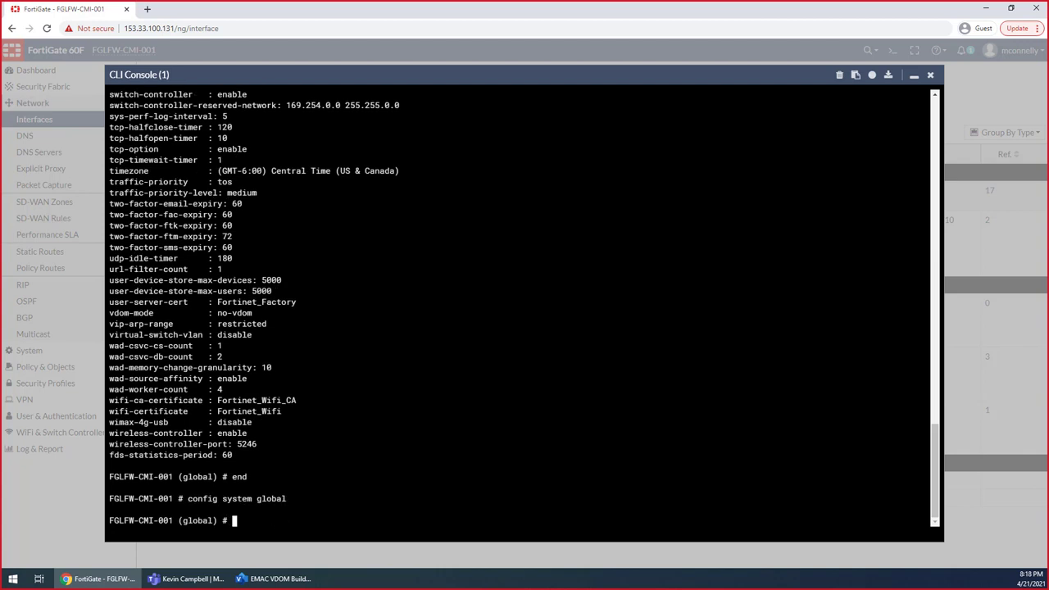
{"action": "type", "text": "set vd"}
{"action": "key", "text": "Tab"}
{"action": "key", "text": "question"}
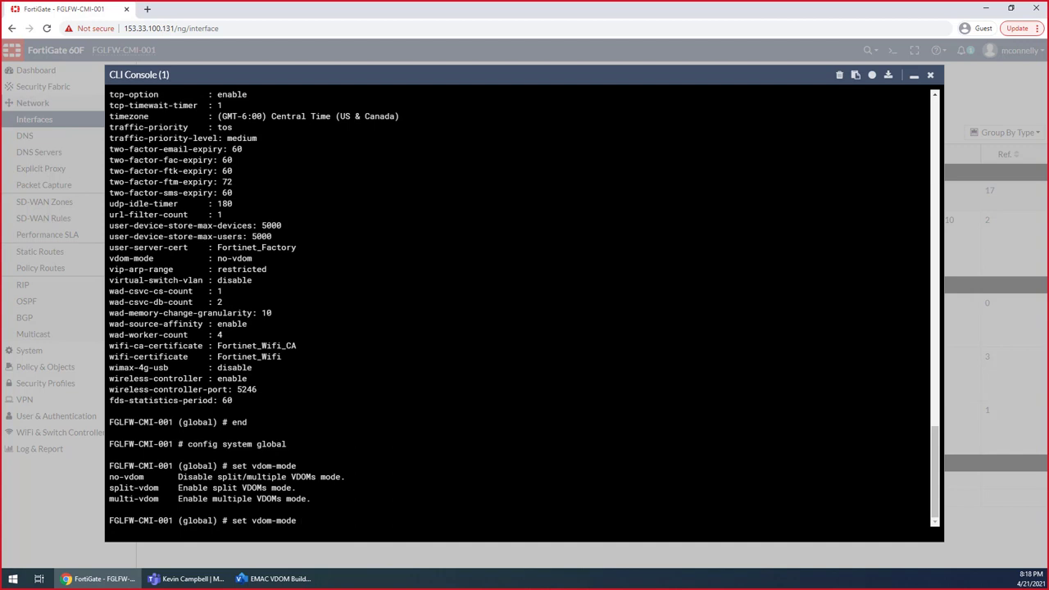
{"action": "type", "text": "mu"}
{"action": "key", "text": "Tab"}
{"action": "key", "text": "Return"}
{"action": "type", "text": "end"}
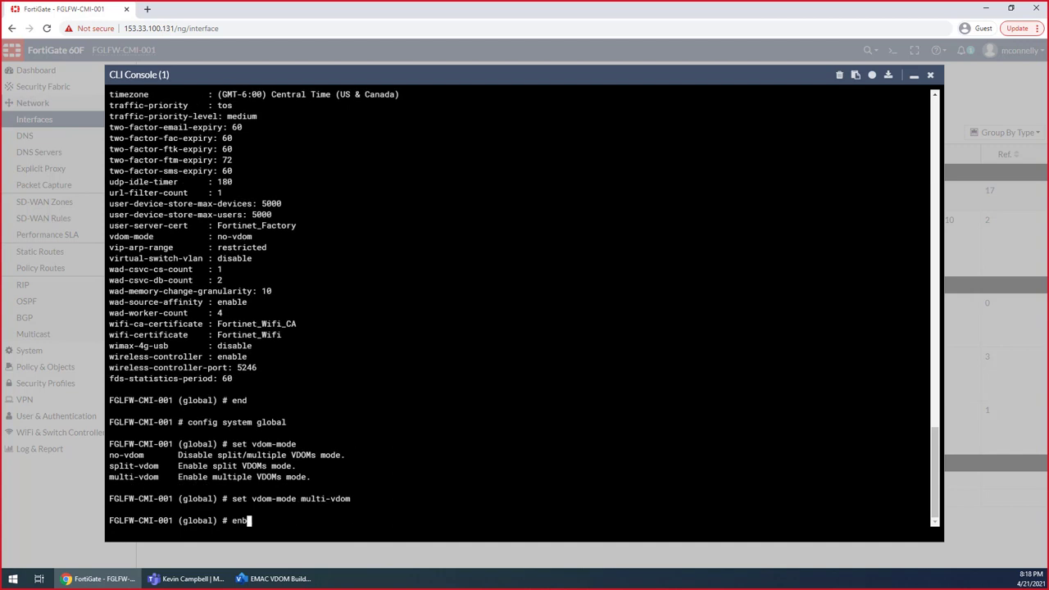
{"action": "key", "text": "Return"}
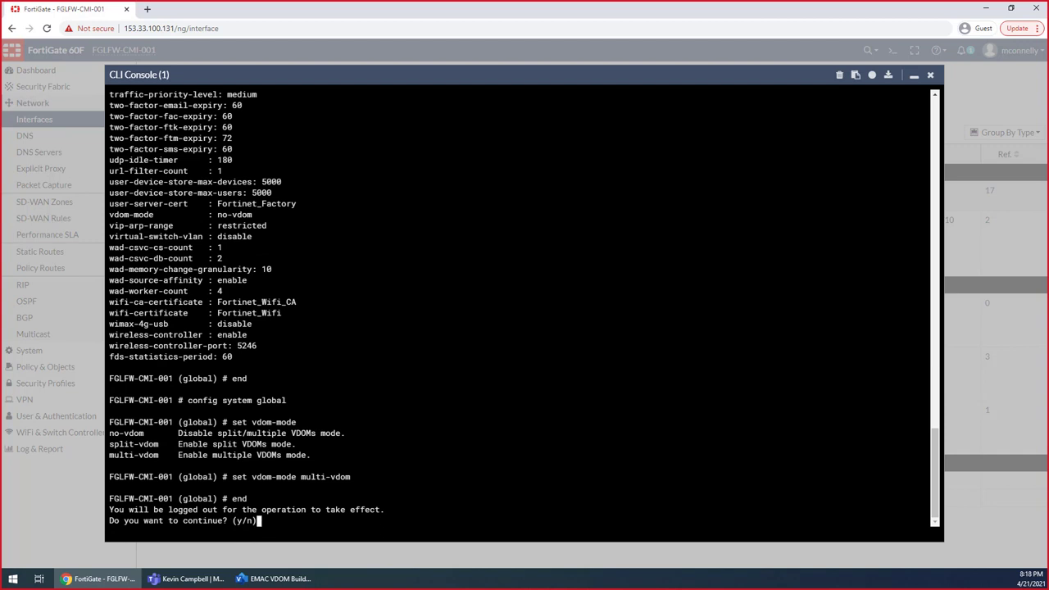
{"action": "type", "text": "y"}
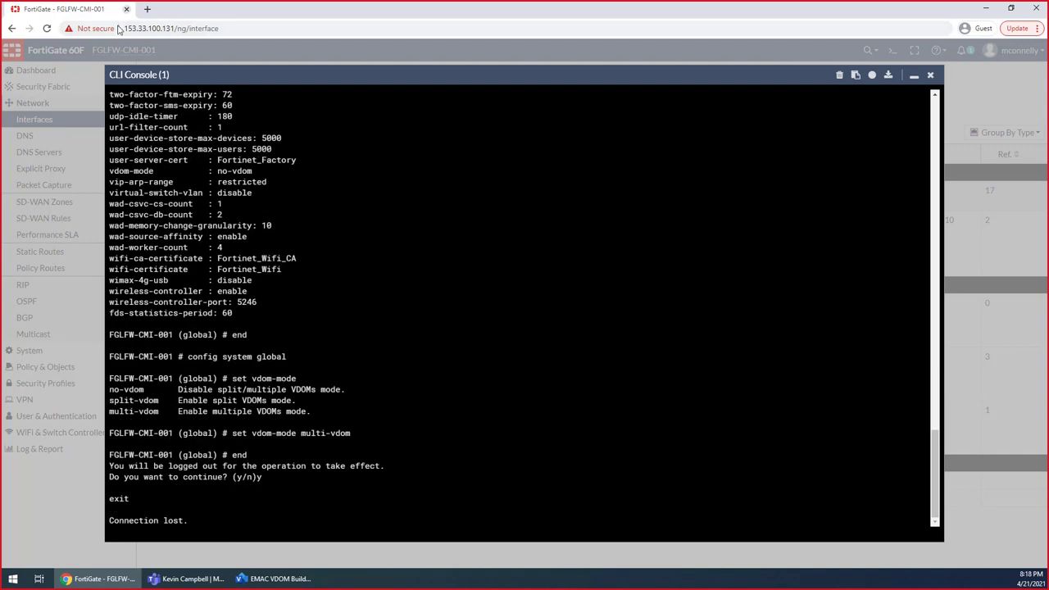
{"action": "left_click_drag", "start_coordinate": [170, 28], "coordinate": [220, 28]}
- Load the firewall's base address, sign in with the admin username and password, and choose Later on setup
{"action": "key", "text": "BackSpace"}
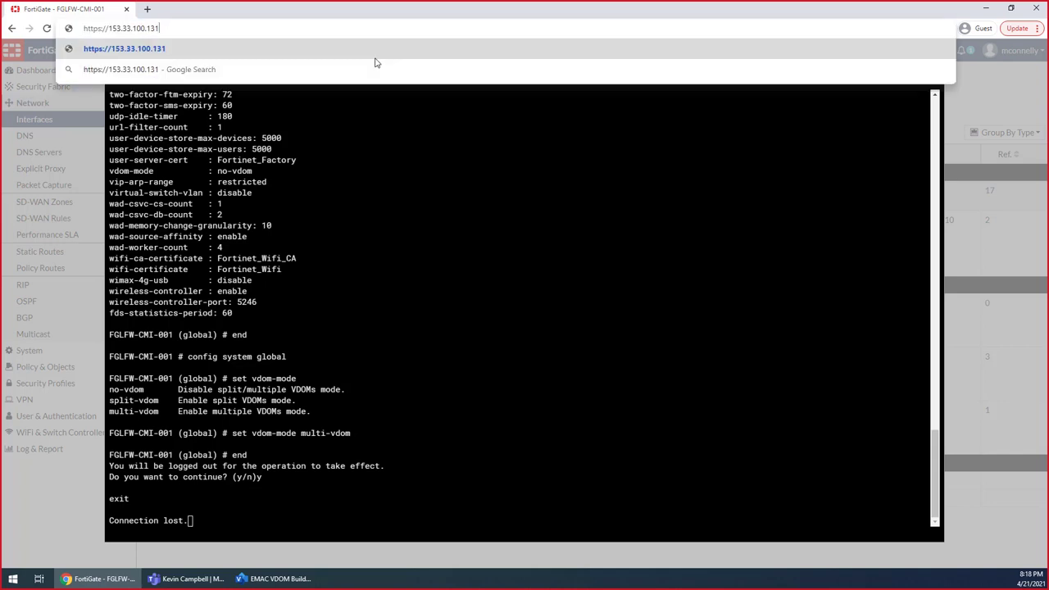
{"action": "key", "text": "Return"}
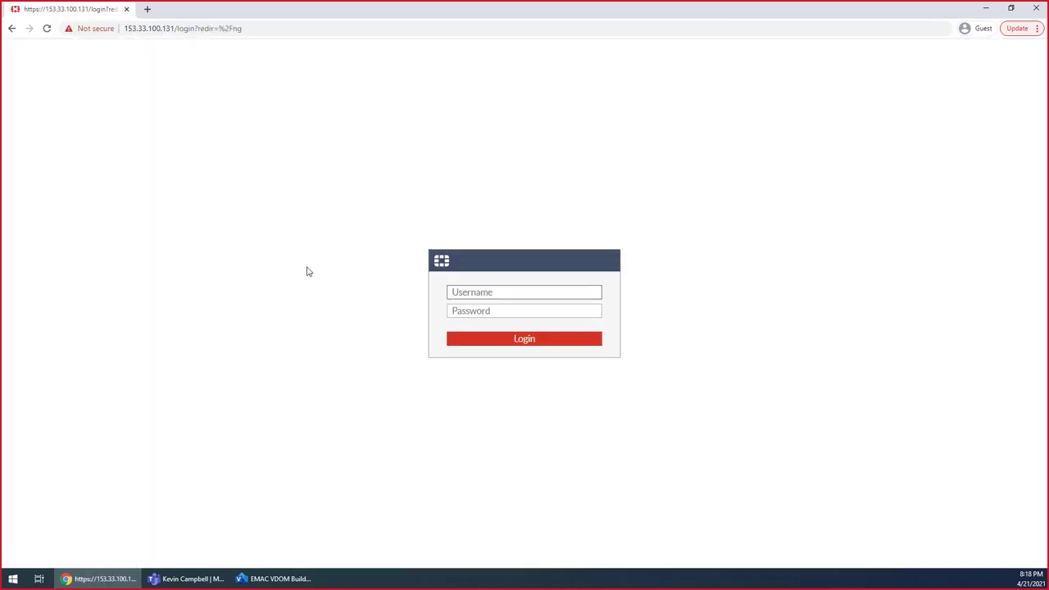
{"action": "key", "text": "Tab"}
{"action": "type", "text": "••••••••••"}
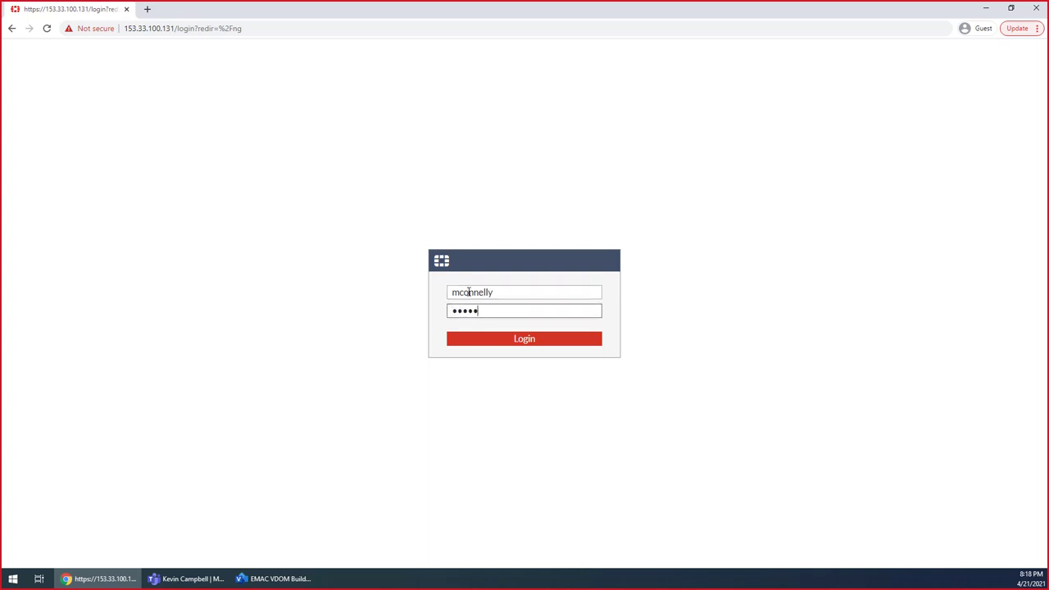
{"action": "key", "text": "Return"}
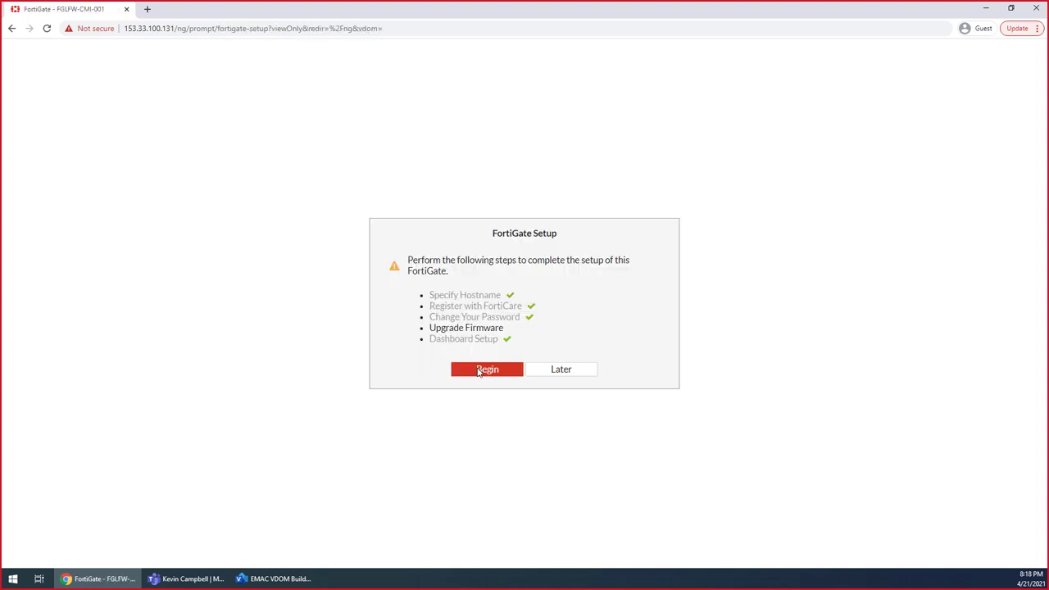
{"action": "left_click", "coordinate": [556, 370]}
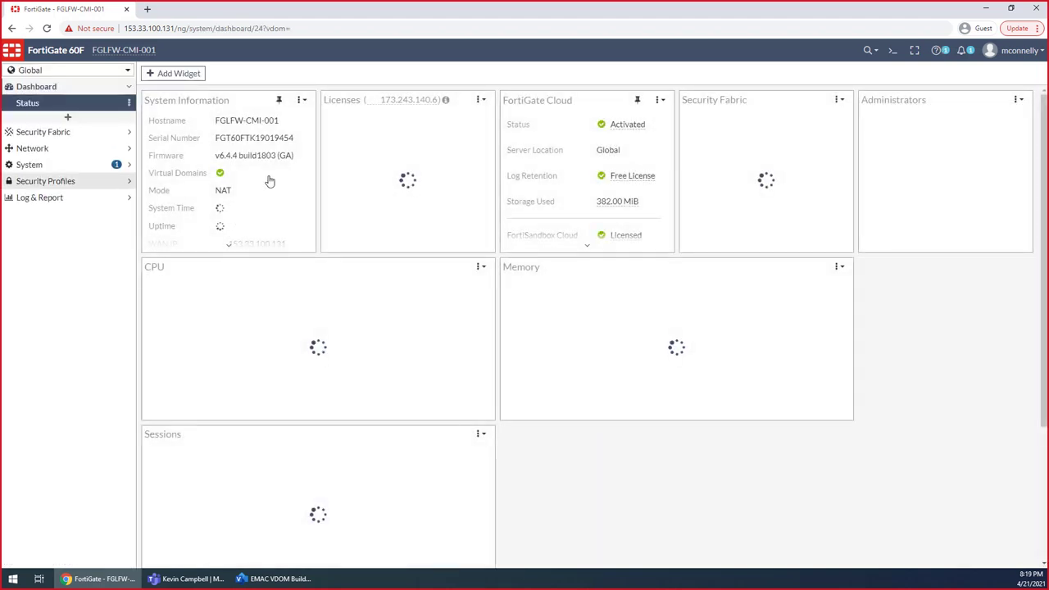
- Check the available VDOM scopes, glance at the Visio diagram, and open System > VDOM
{"action": "left_click", "coordinate": [85, 72]}
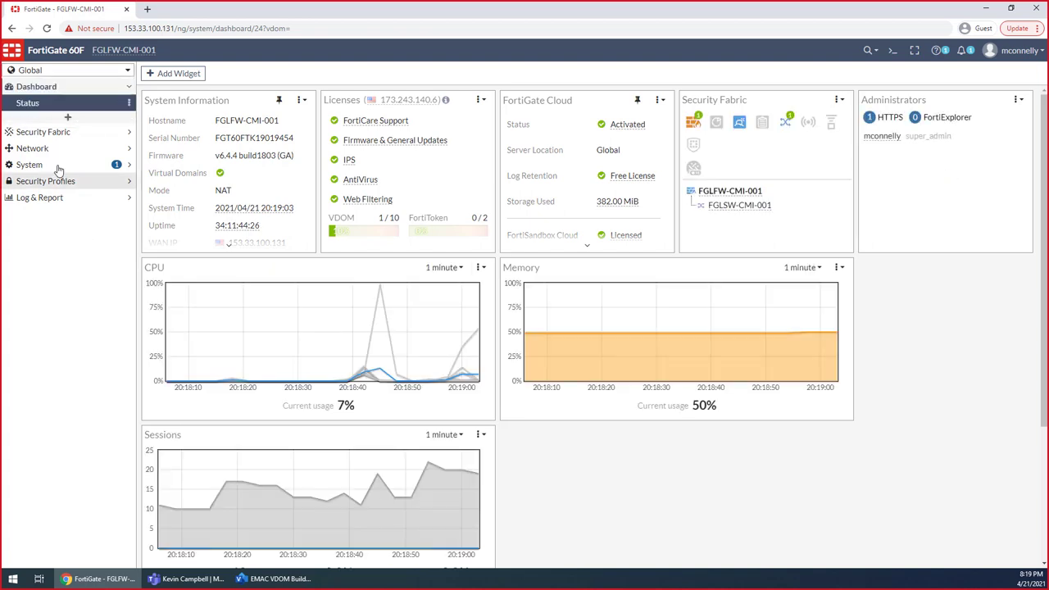
{"action": "left_click", "coordinate": [275, 579]}
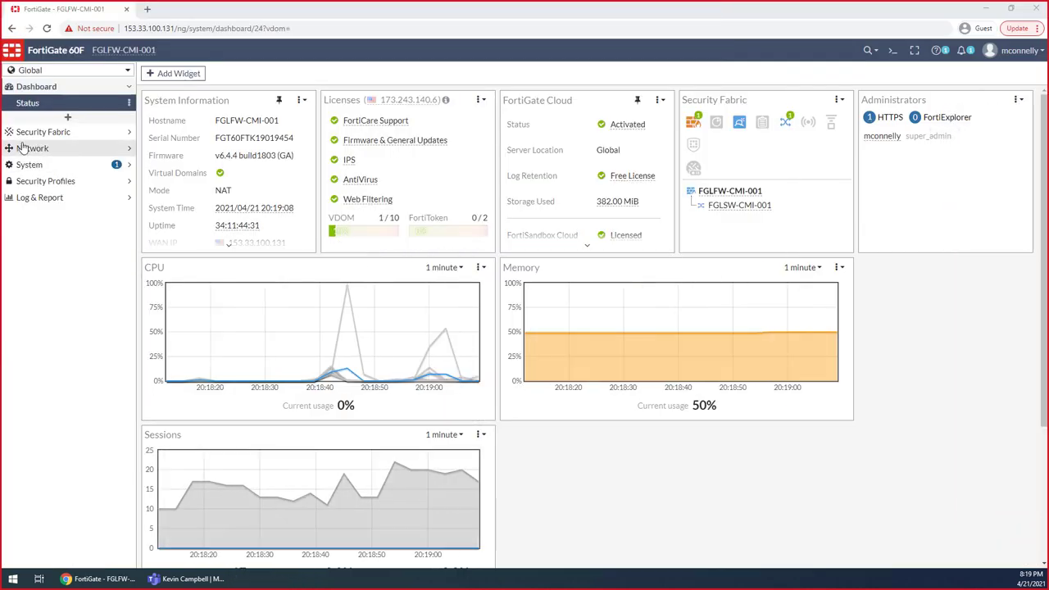
{"action": "left_click", "coordinate": [37, 165]}
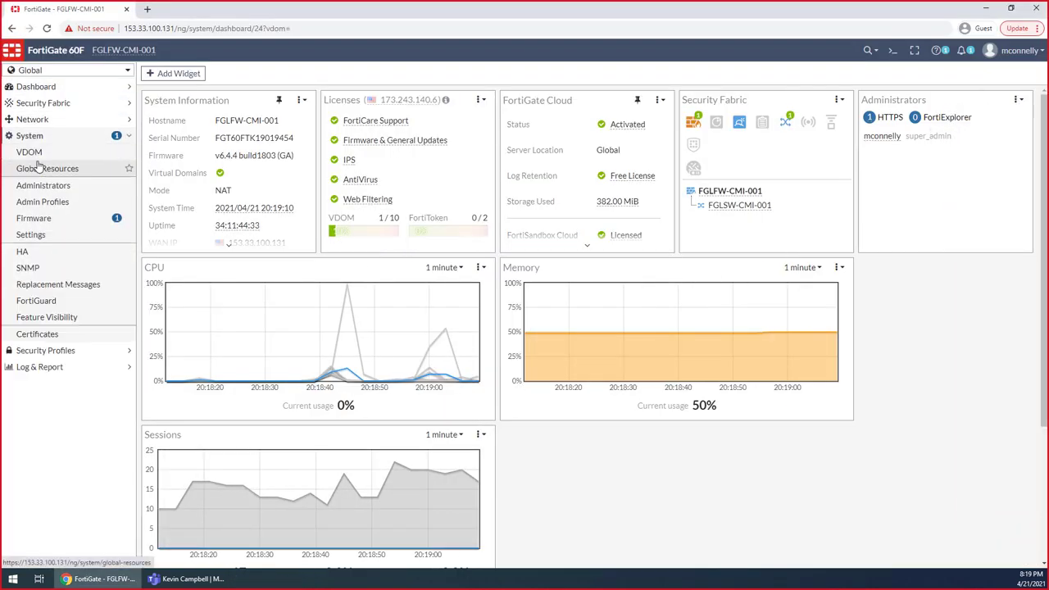
{"action": "left_click", "coordinate": [59, 155]}
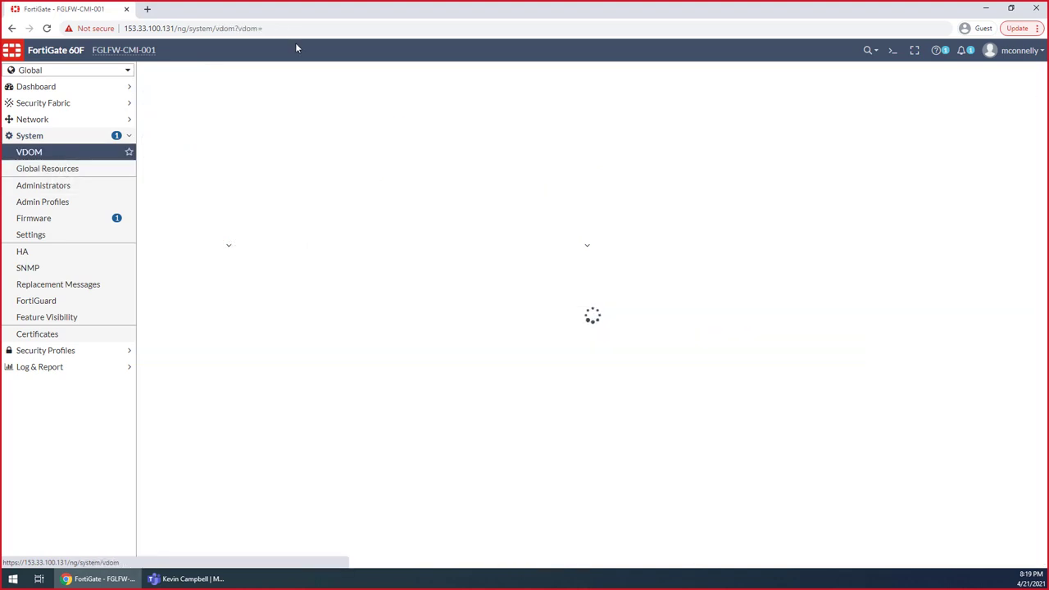
- Create a new virtual domain named Hosts, replacing the too-long 'Infrastructure' name
{"action": "left_click", "coordinate": [191, 75]}
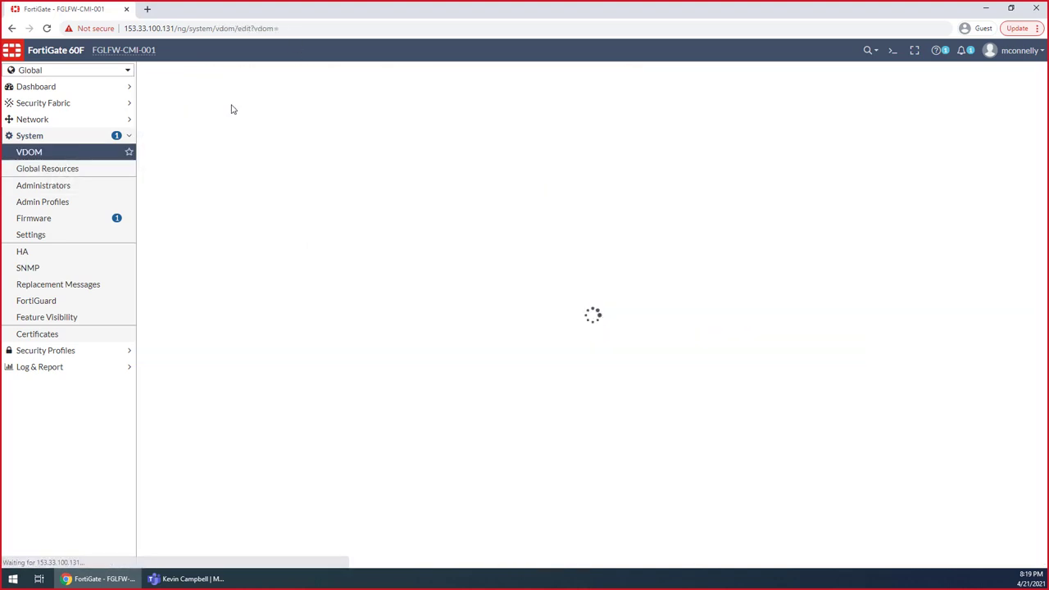
{"action": "left_click", "coordinate": [256, 94]}
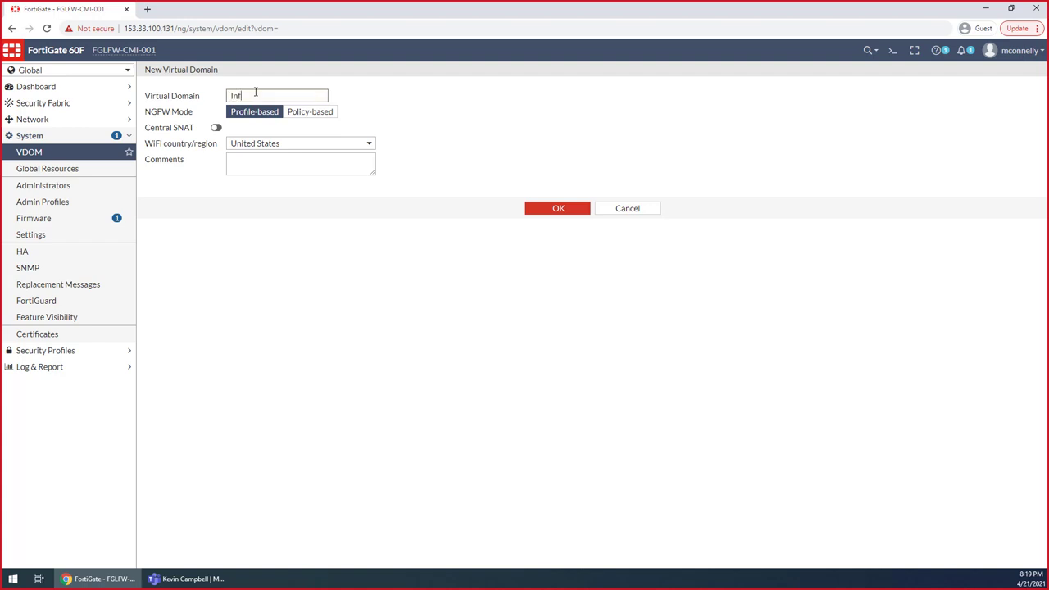
{"action": "type", "text": "Infrastructure"}
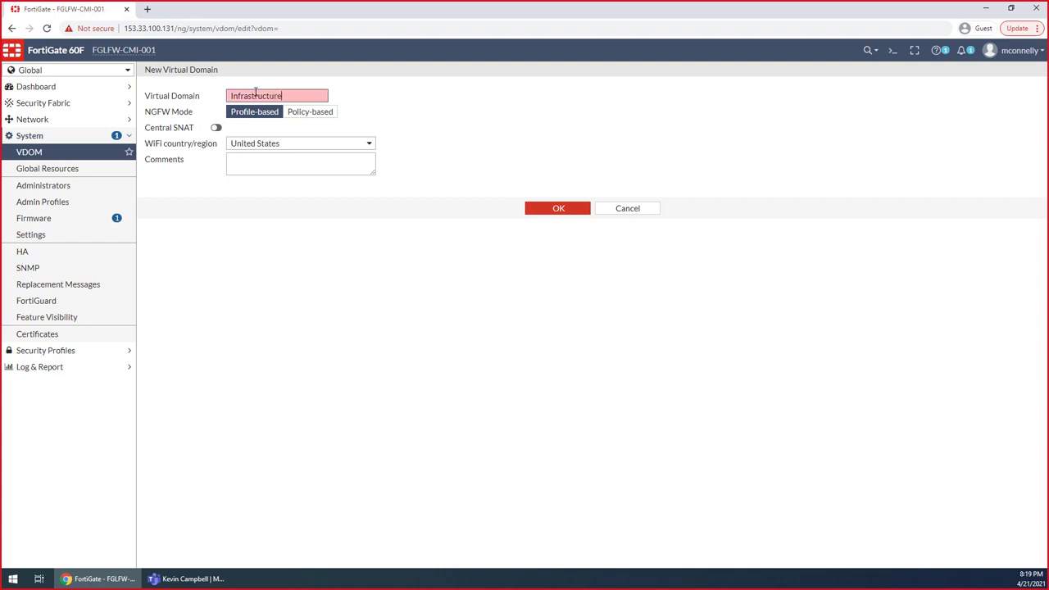
{"action": "left_click_drag", "start_coordinate": [291, 97], "coordinate": [273, 97]}
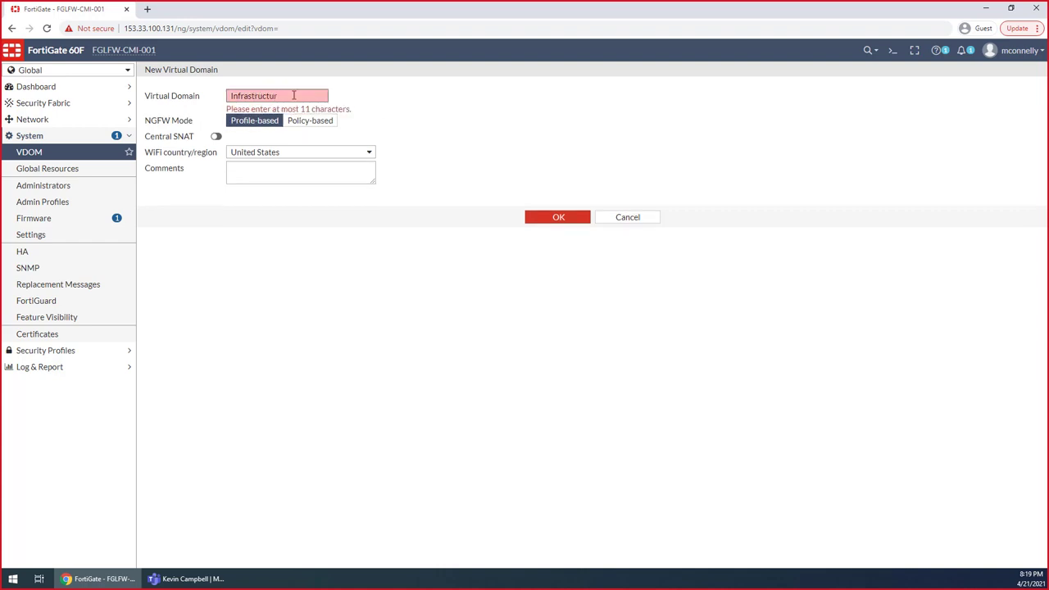
{"action": "key", "text": "BackSpace"}
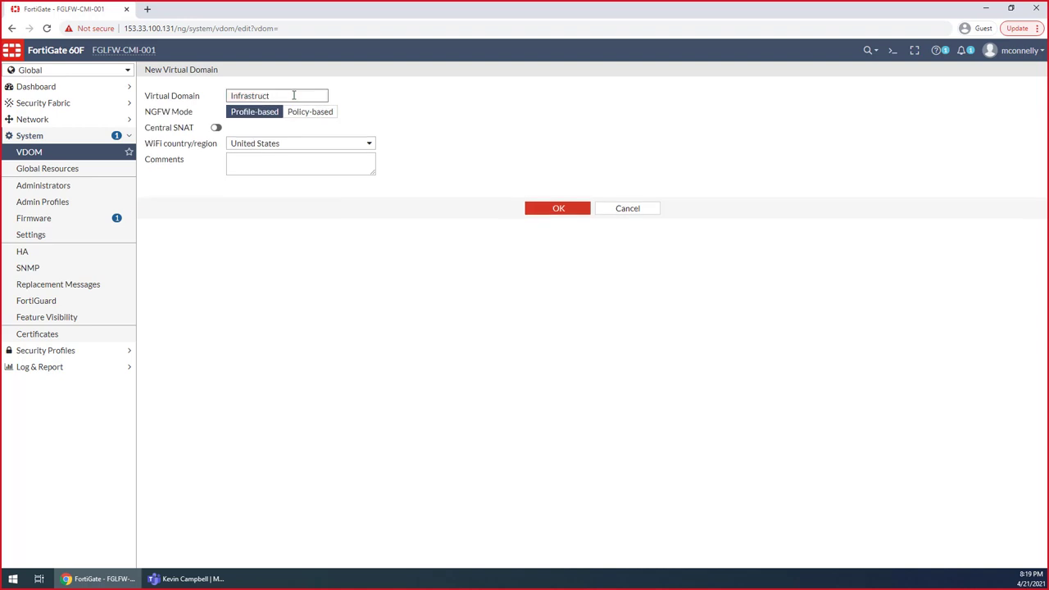
{"action": "left_click", "coordinate": [402, 121]}
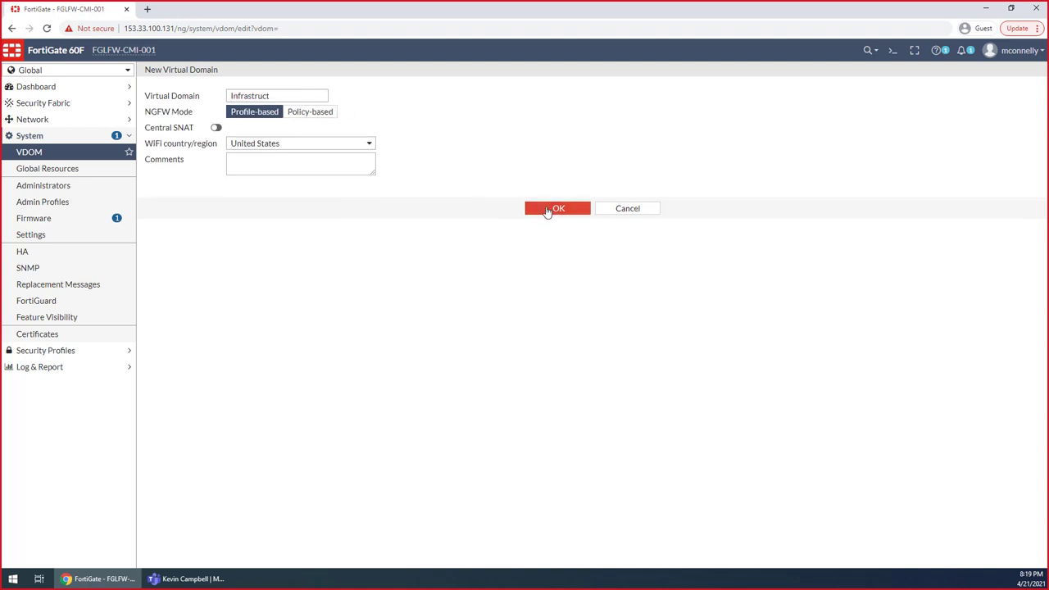
{"action": "left_click_drag", "start_coordinate": [293, 95], "coordinate": [200, 95]}
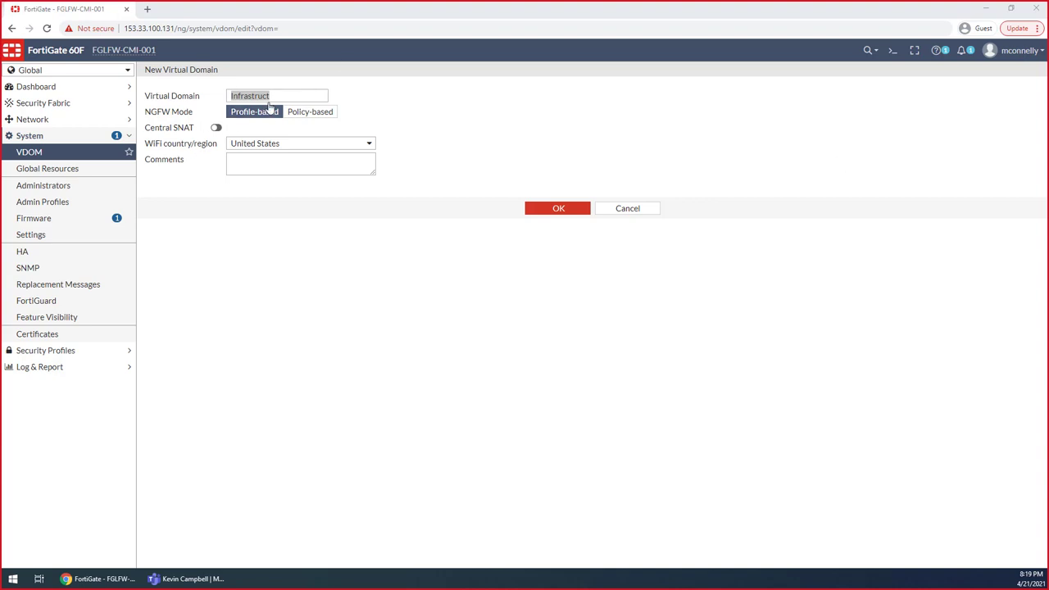
{"action": "type", "text": "HJo"}
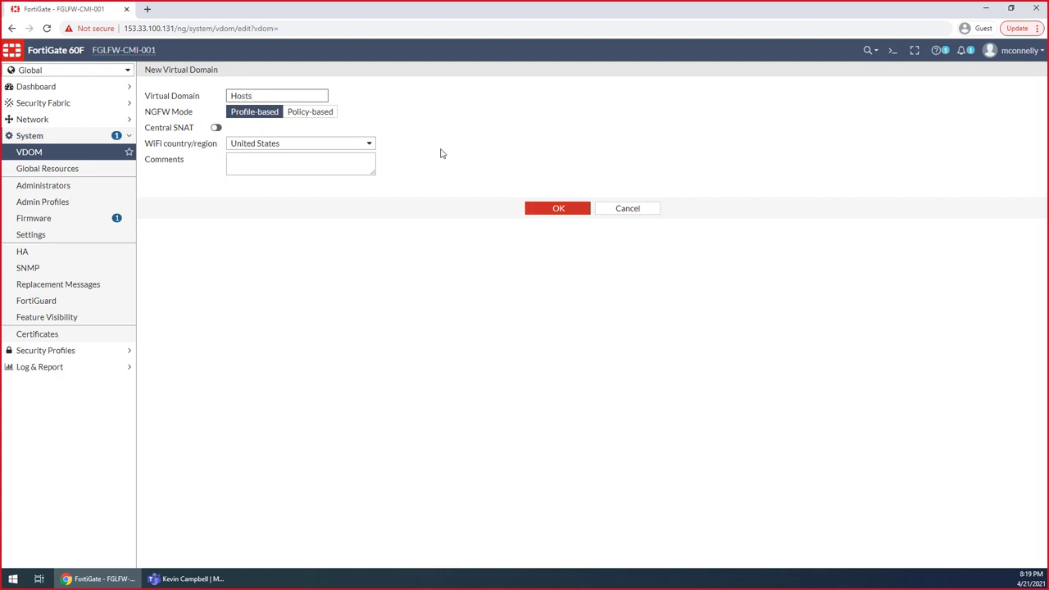
{"action": "left_click", "coordinate": [534, 208]}
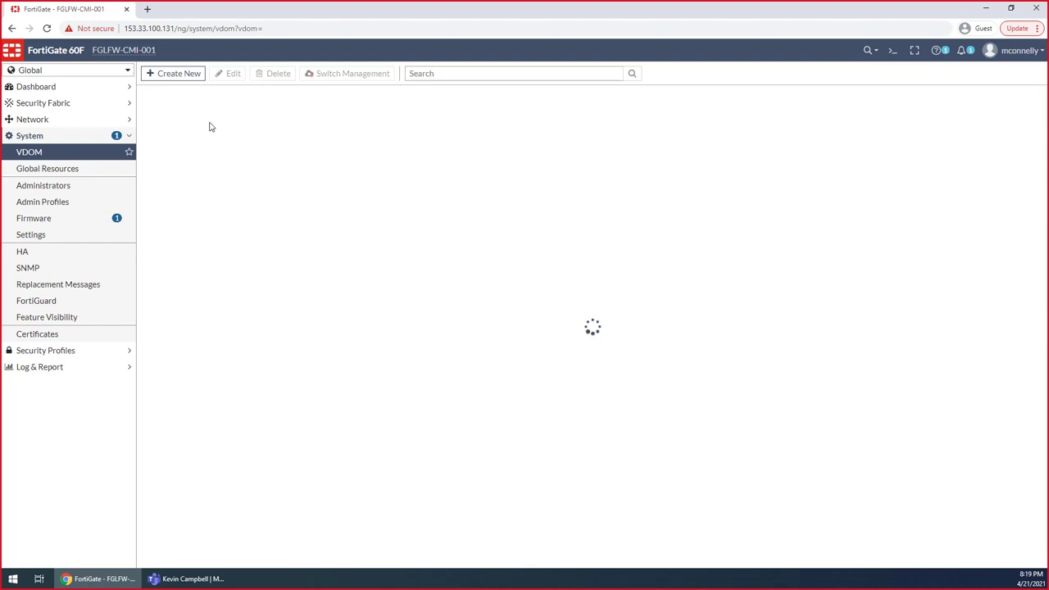
- Create the People, Servers and DMZ VDOMs, with Central SNAT enabled on DMZ
{"action": "left_click", "coordinate": [172, 75]}
{"action": "left_click", "coordinate": [257, 93]}
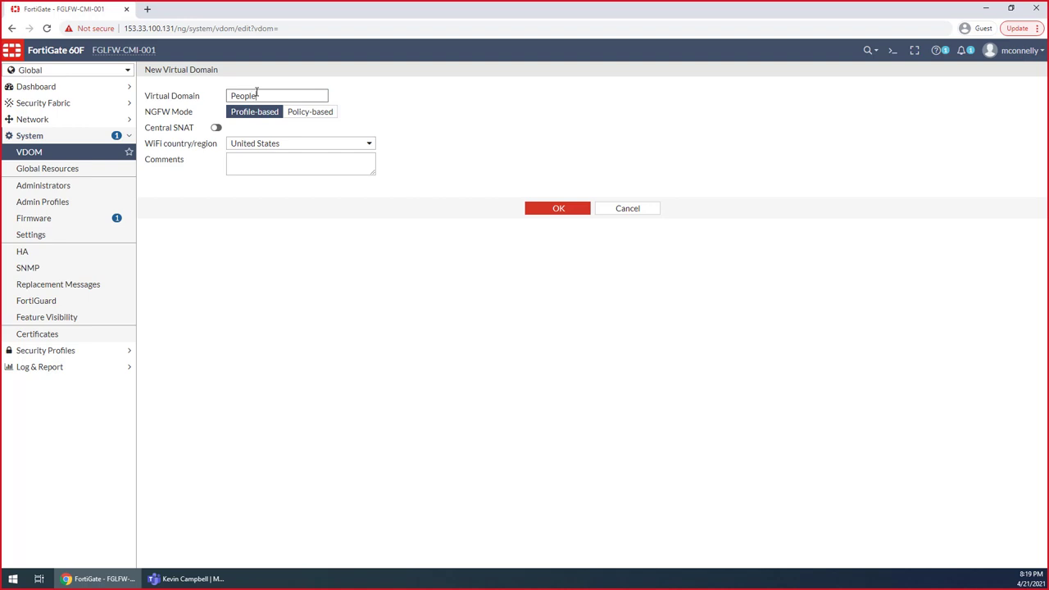
{"action": "left_click", "coordinate": [559, 212]}
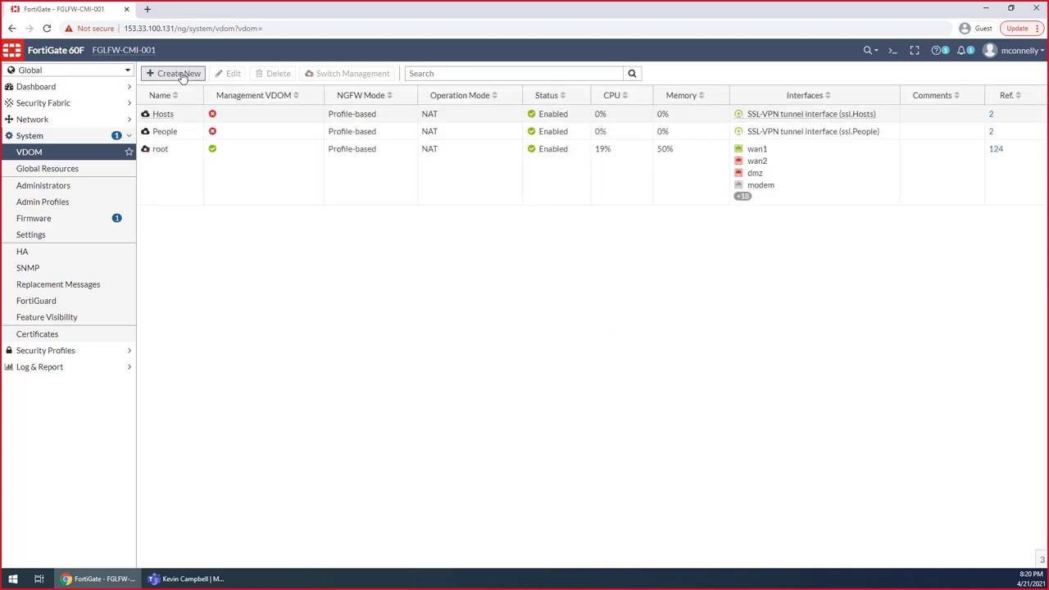
{"action": "left_click", "coordinate": [180, 73]}
{"action": "left_click", "coordinate": [253, 96]}
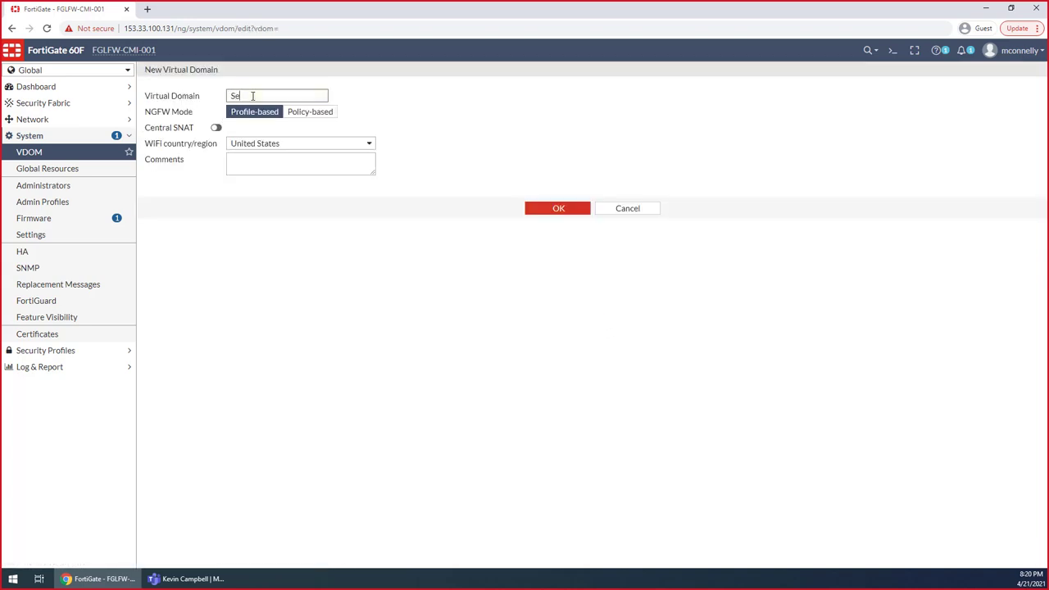
{"action": "left_click", "coordinate": [551, 209]}
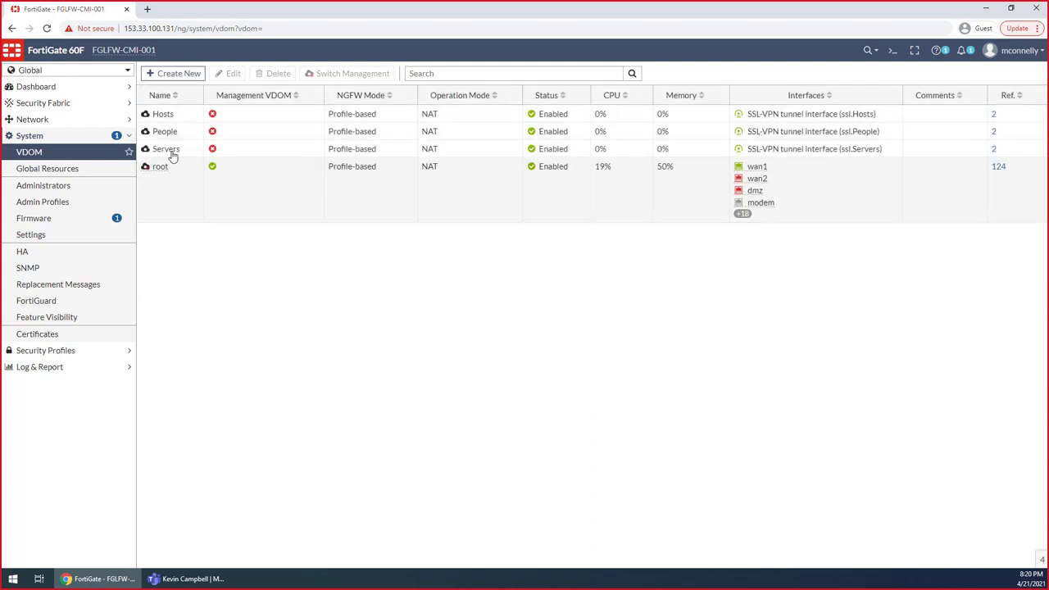
{"action": "left_click", "coordinate": [179, 74]}
{"action": "left_click", "coordinate": [262, 95]}
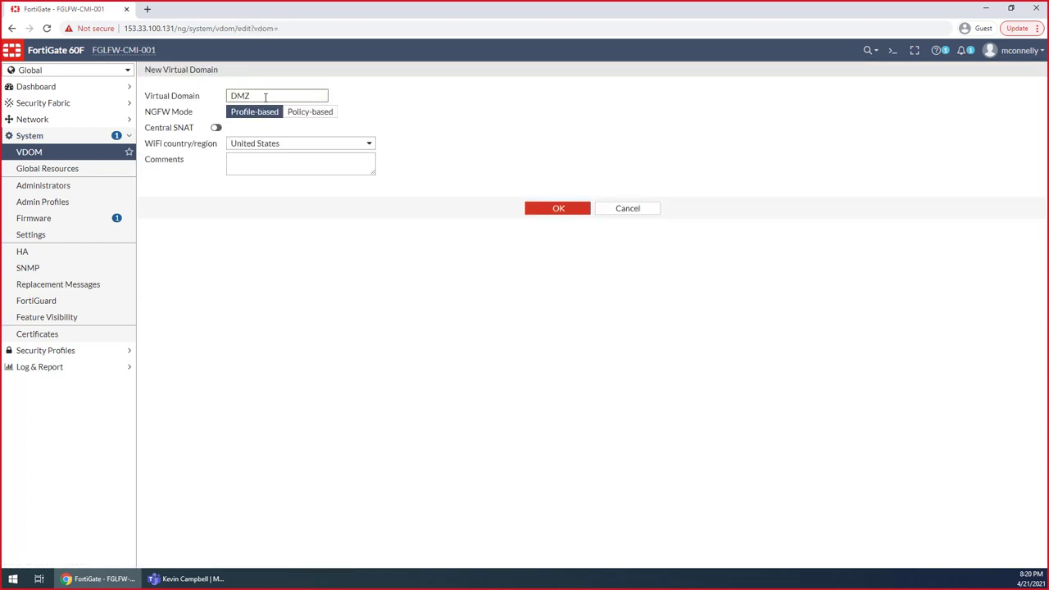
{"action": "left_click", "coordinate": [216, 128]}
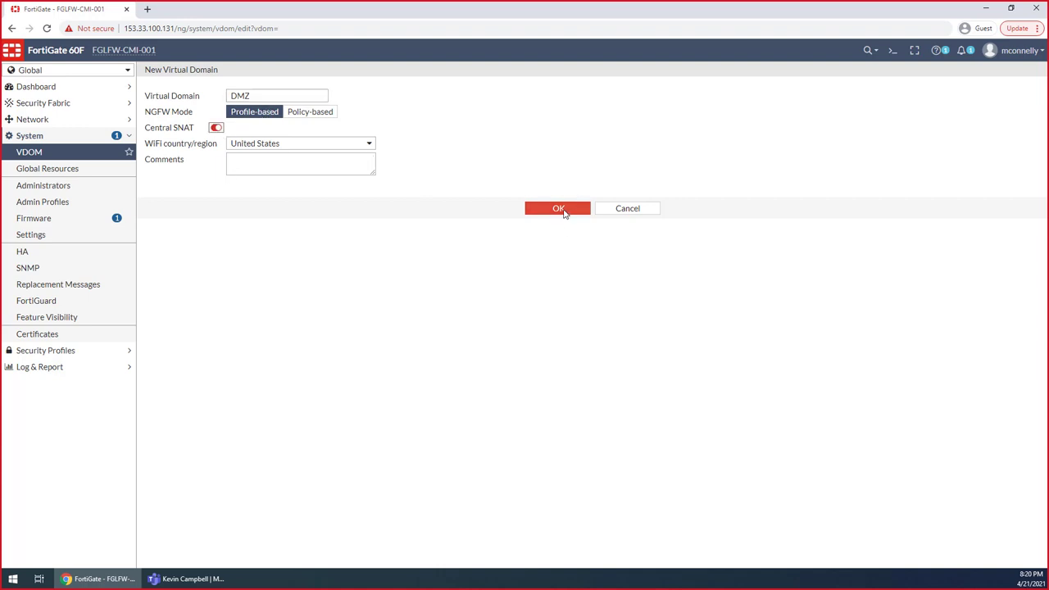
{"action": "left_click", "coordinate": [561, 209]}
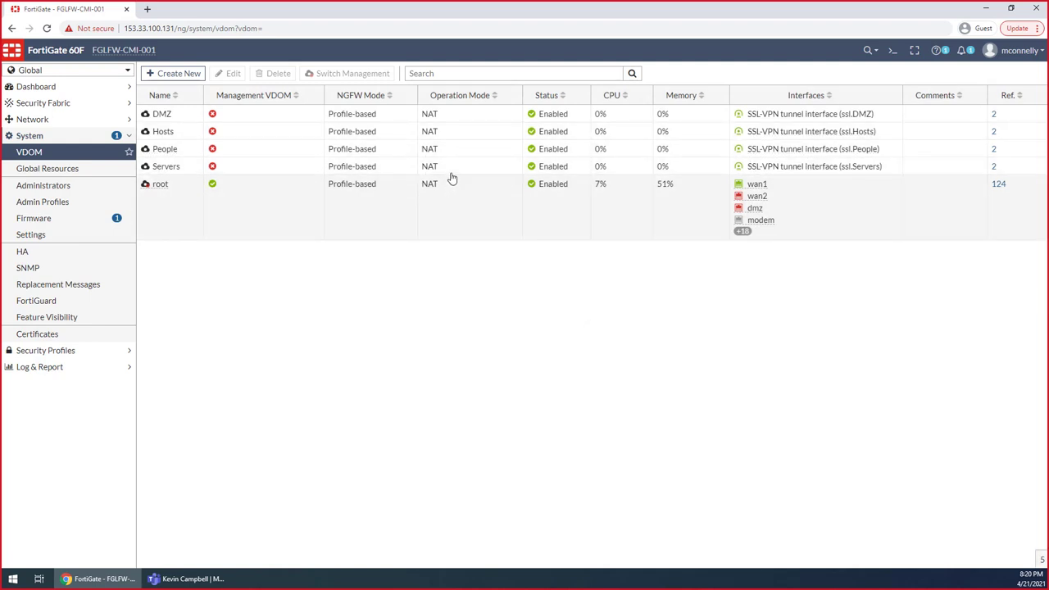
- Enable Central SNAT on the Hosts VDOM and save the change
{"action": "left_click", "coordinate": [644, 95]}
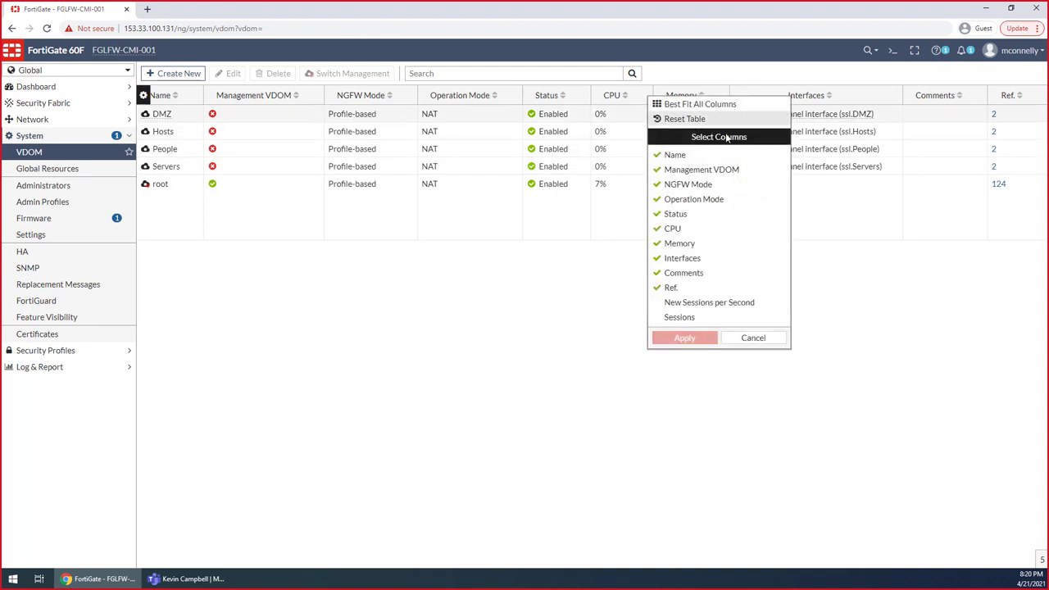
{"action": "left_click", "coordinate": [556, 256]}
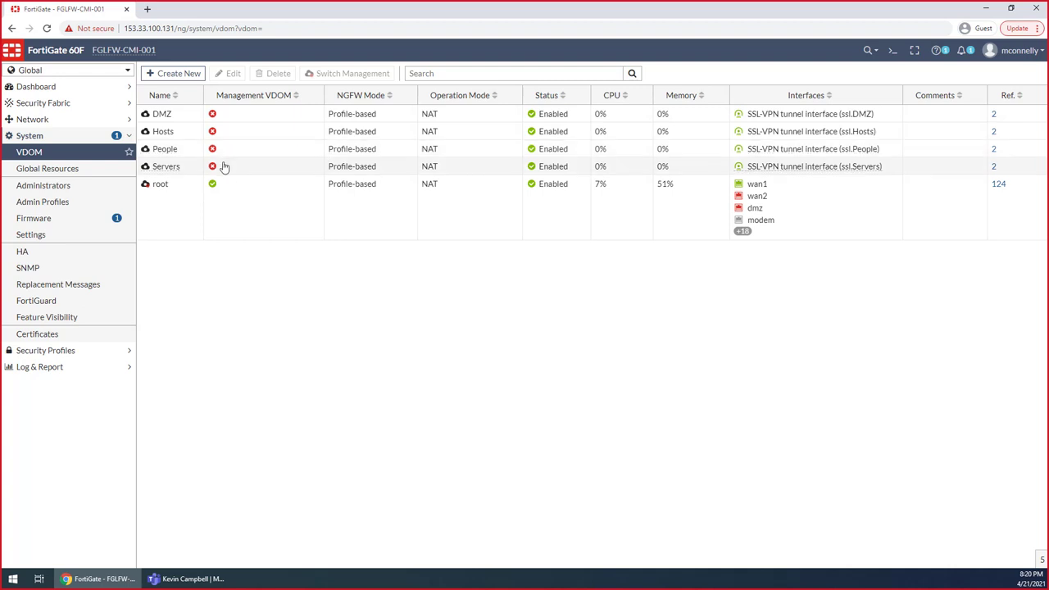
{"action": "left_click", "coordinate": [233, 133]}
{"action": "double_click", "coordinate": [233, 133]}
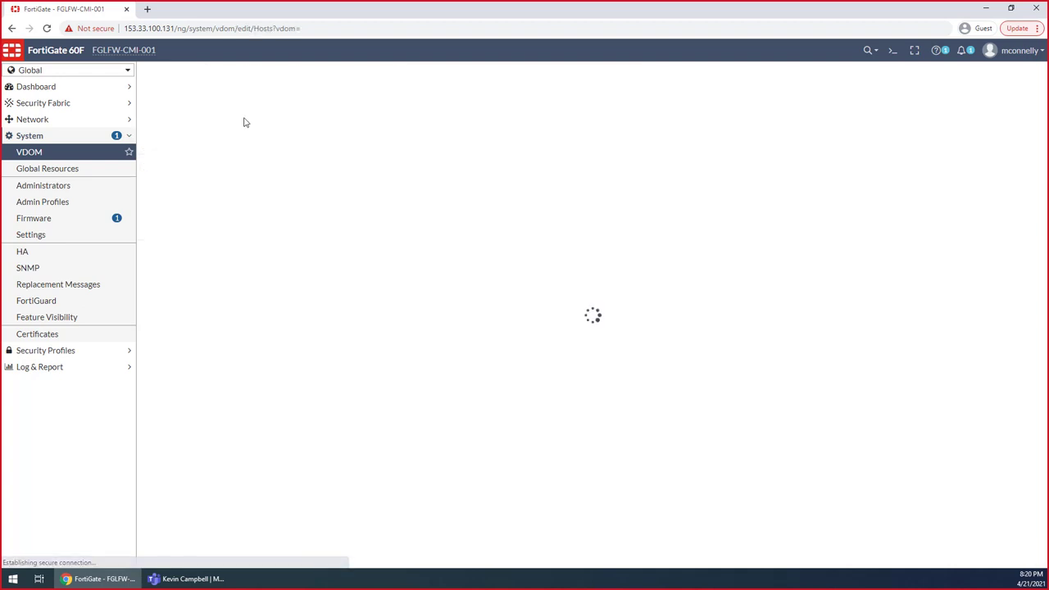
{"action": "left_click", "coordinate": [215, 127]}
{"action": "left_click", "coordinate": [560, 558]}
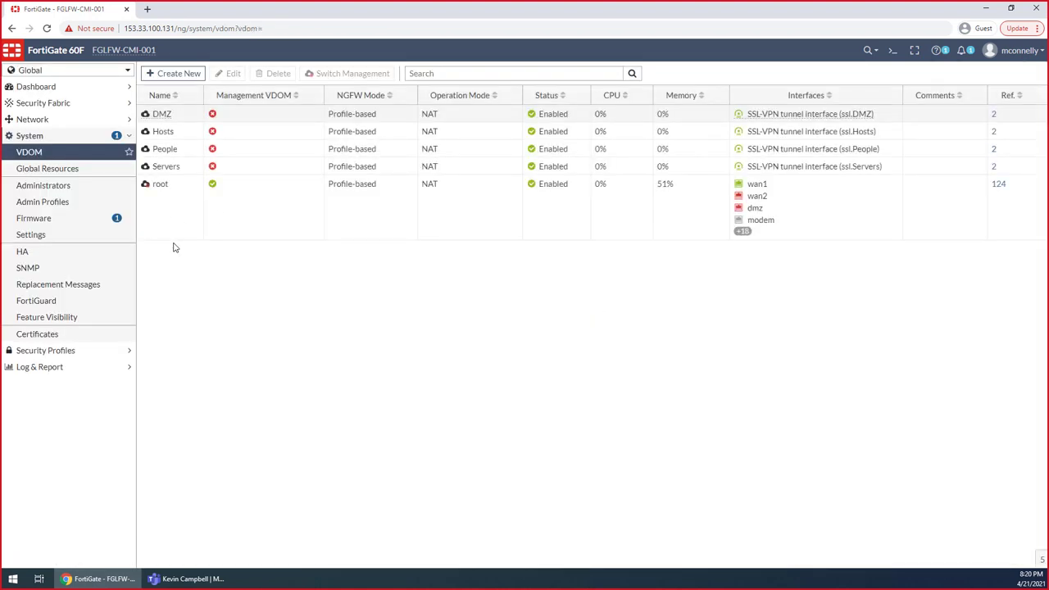
- Enable Central SNAT on the People and Servers VDOMs, saving each
{"action": "double_click", "coordinate": [174, 151]}
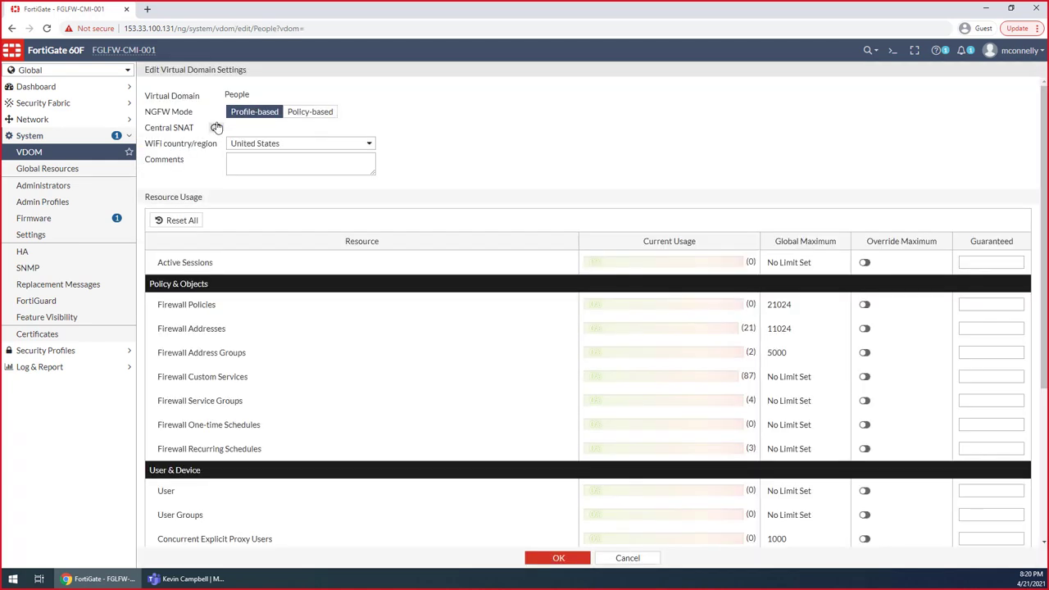
{"action": "left_click", "coordinate": [216, 129]}
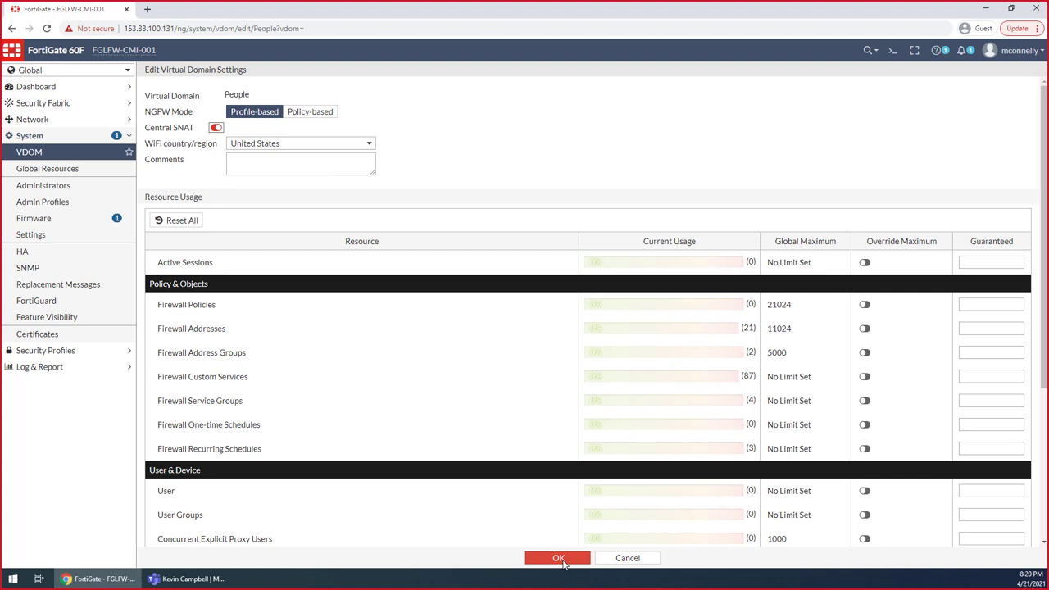
{"action": "left_click", "coordinate": [560, 560]}
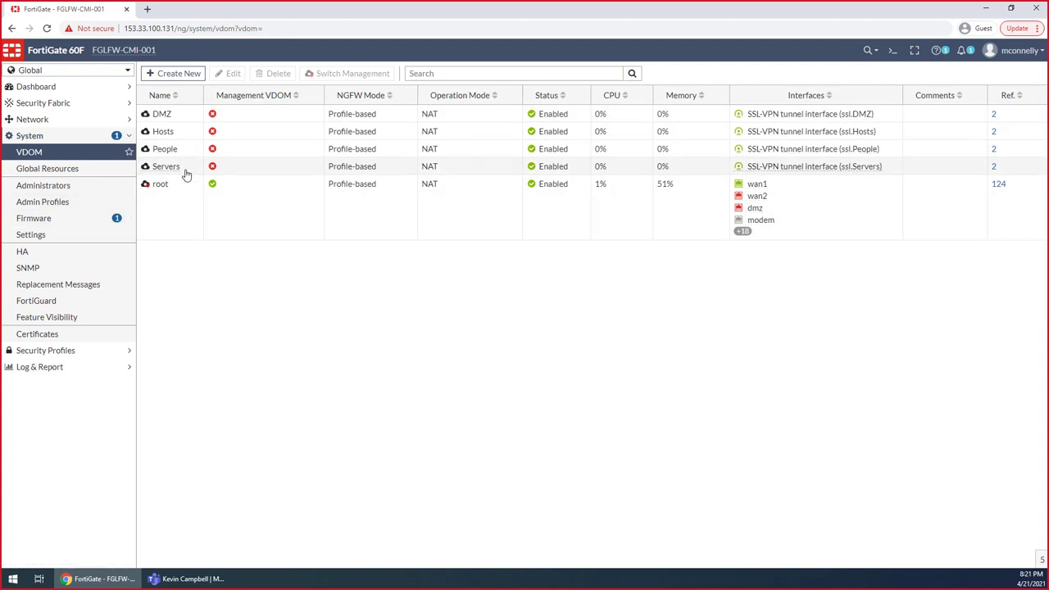
{"action": "double_click", "coordinate": [185, 173]}
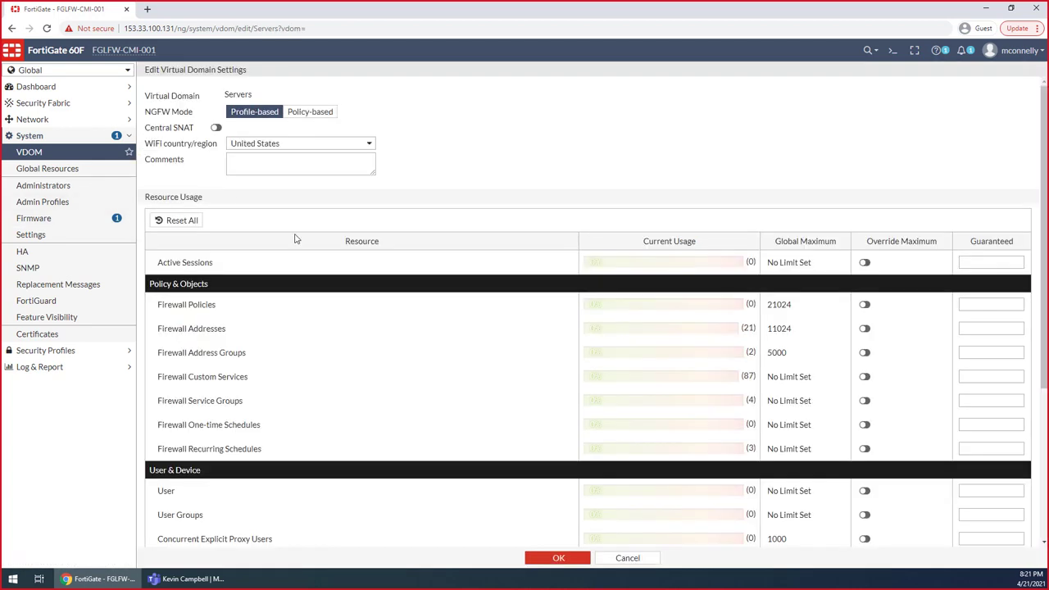
{"action": "left_click", "coordinate": [216, 128]}
{"action": "left_click", "coordinate": [549, 562]}
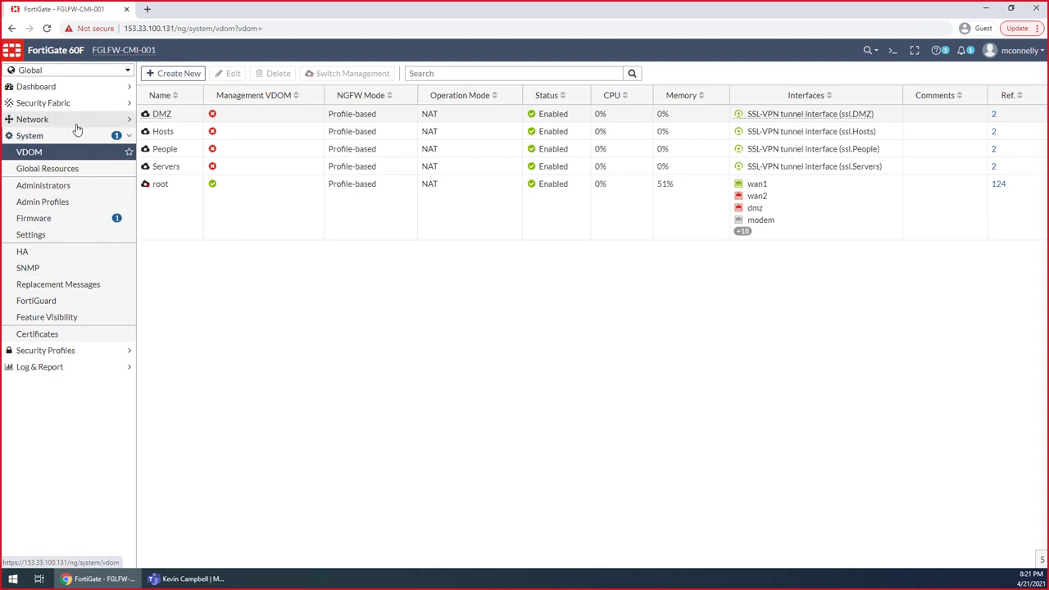
- Switch into the DMZ VDOM and open Policy & Objects > Central SNAT
{"action": "left_click", "coordinate": [88, 74]}
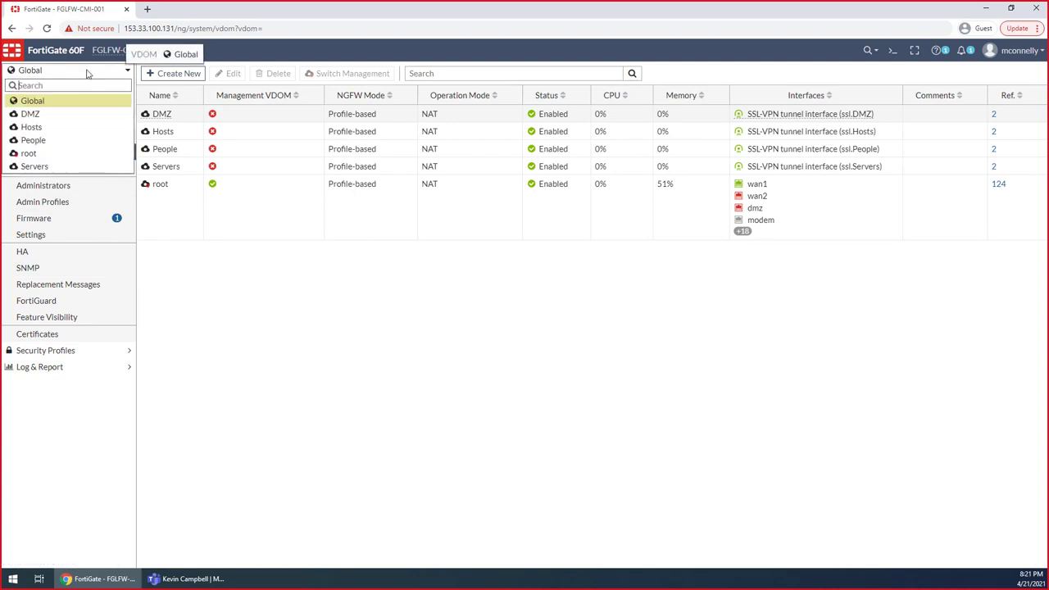
{"action": "left_click", "coordinate": [65, 116]}
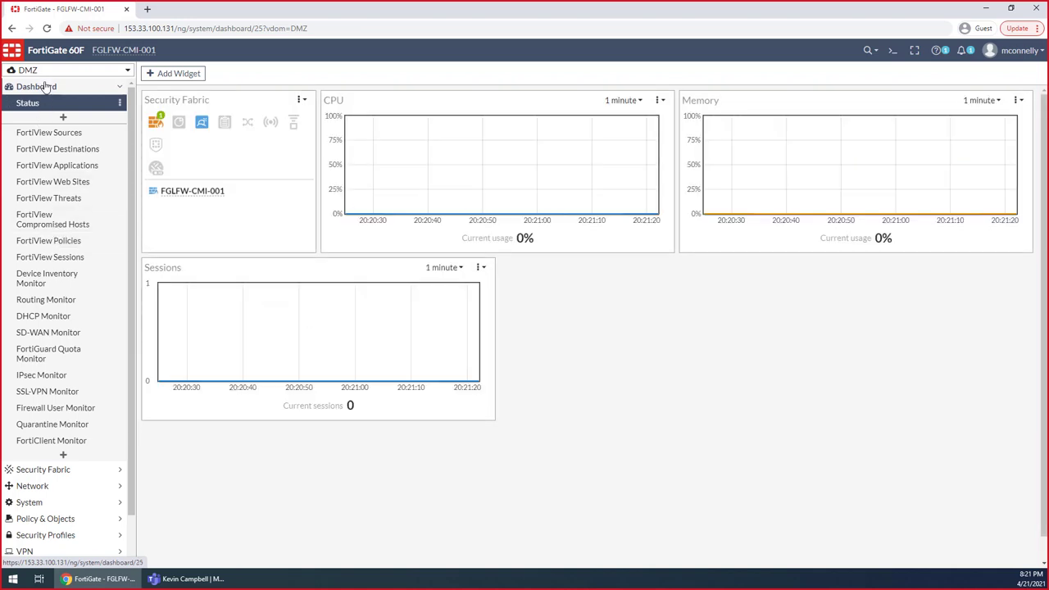
{"action": "left_click", "coordinate": [46, 91]}
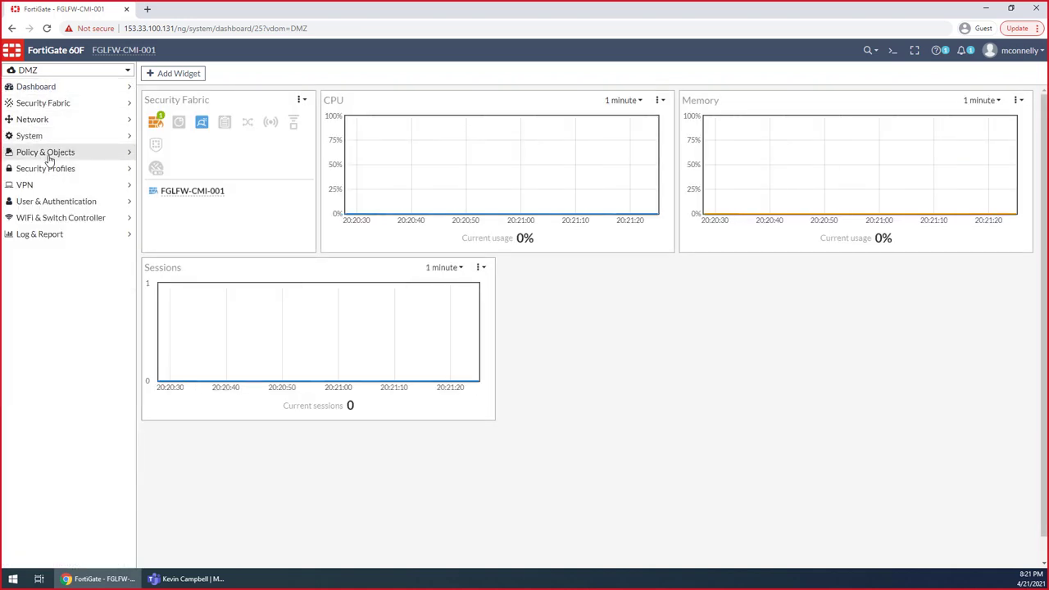
{"action": "left_click", "coordinate": [50, 156]}
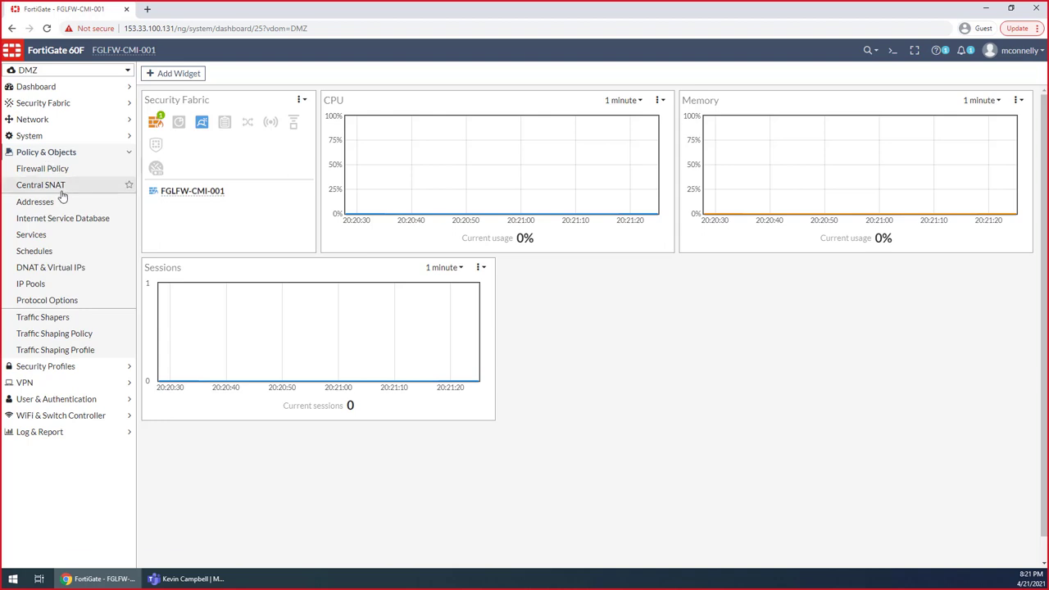
{"action": "left_click", "coordinate": [41, 185]}
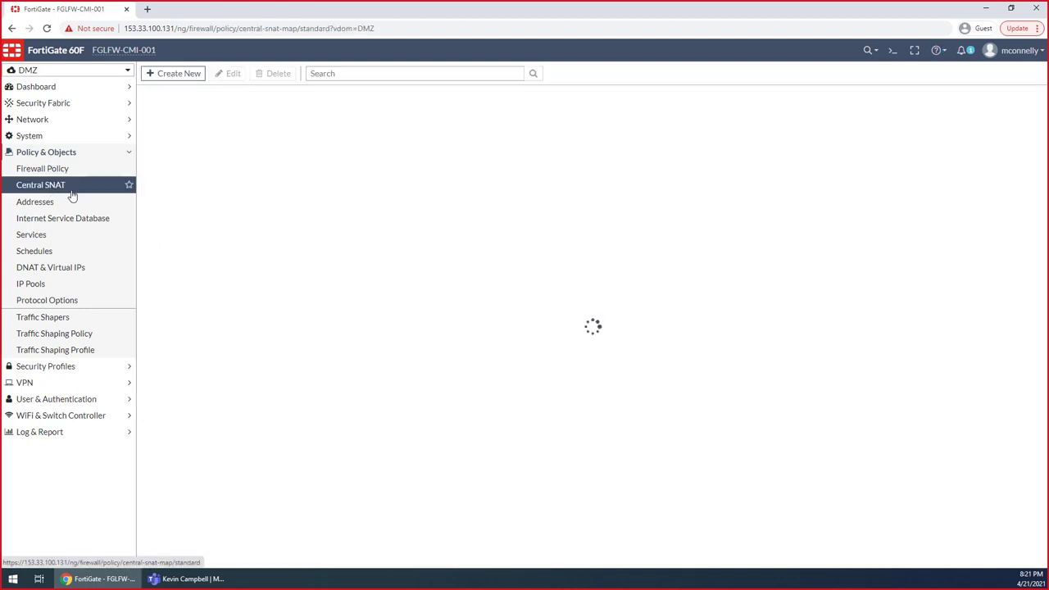
- Review a new Central SNAT policy's incoming interface and destination options, then discard it
{"action": "left_click", "coordinate": [202, 74]}
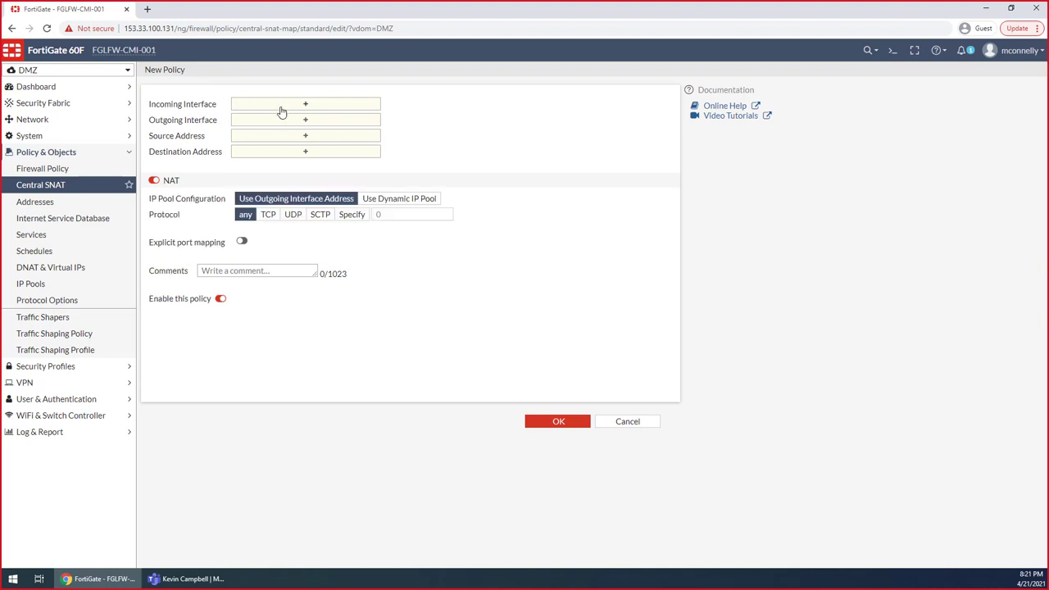
{"action": "left_click", "coordinate": [284, 109]}
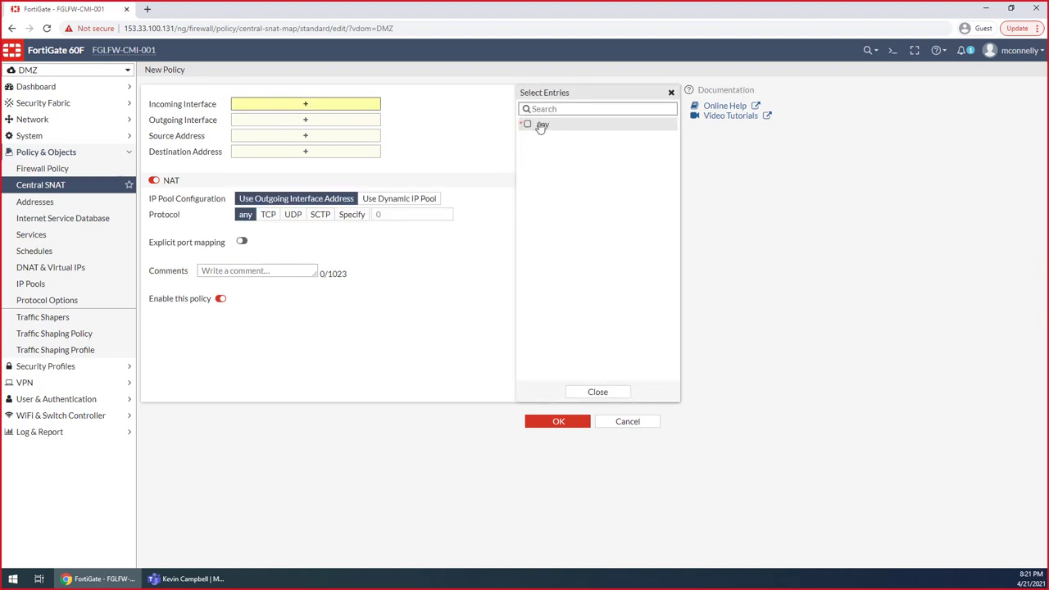
{"action": "left_click", "coordinate": [450, 145]}
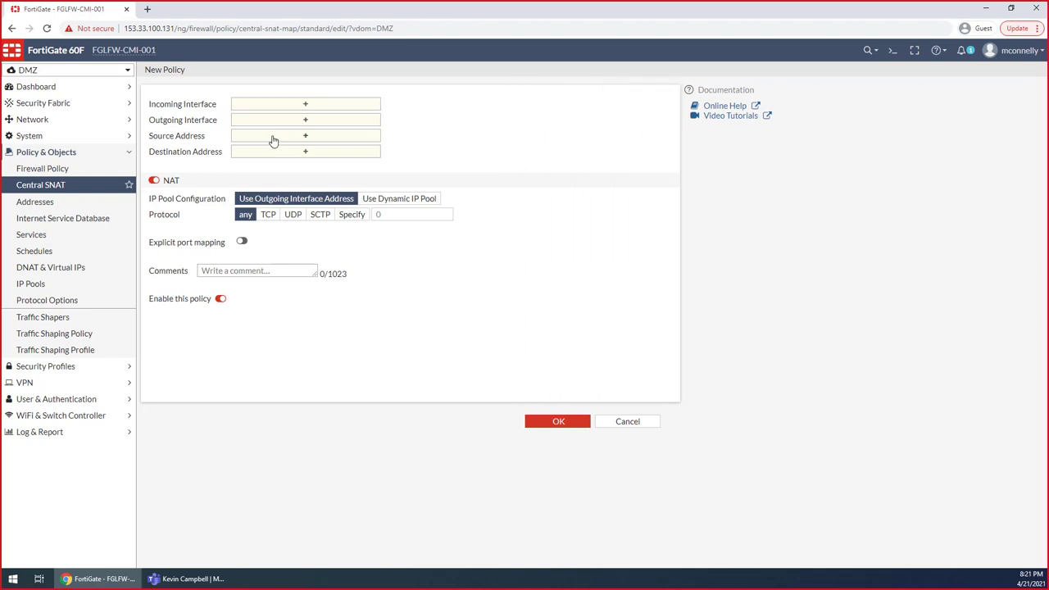
{"action": "left_click", "coordinate": [320, 154]}
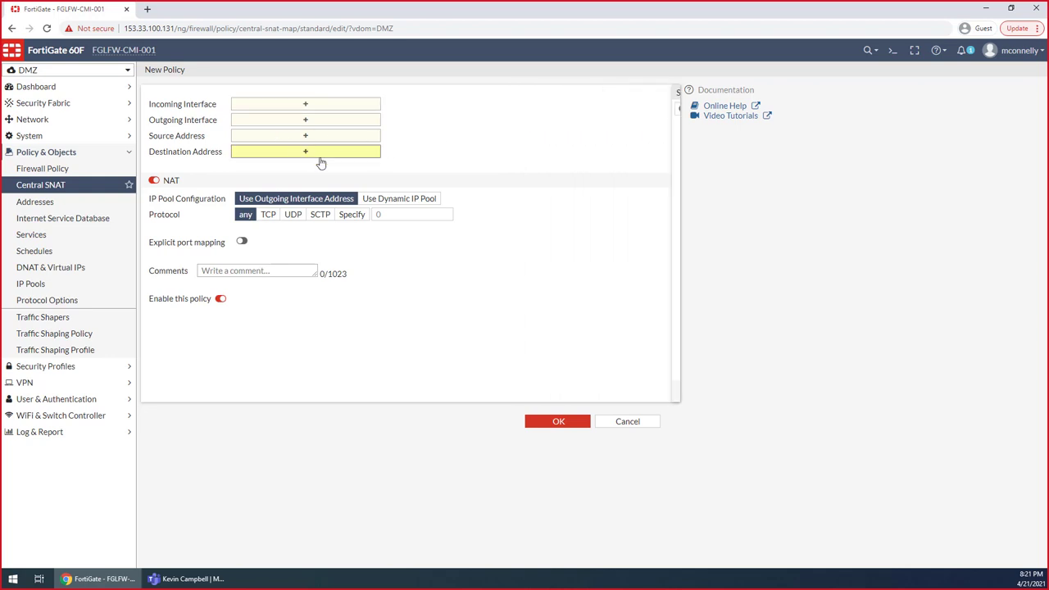
{"action": "left_click", "coordinate": [381, 231]}
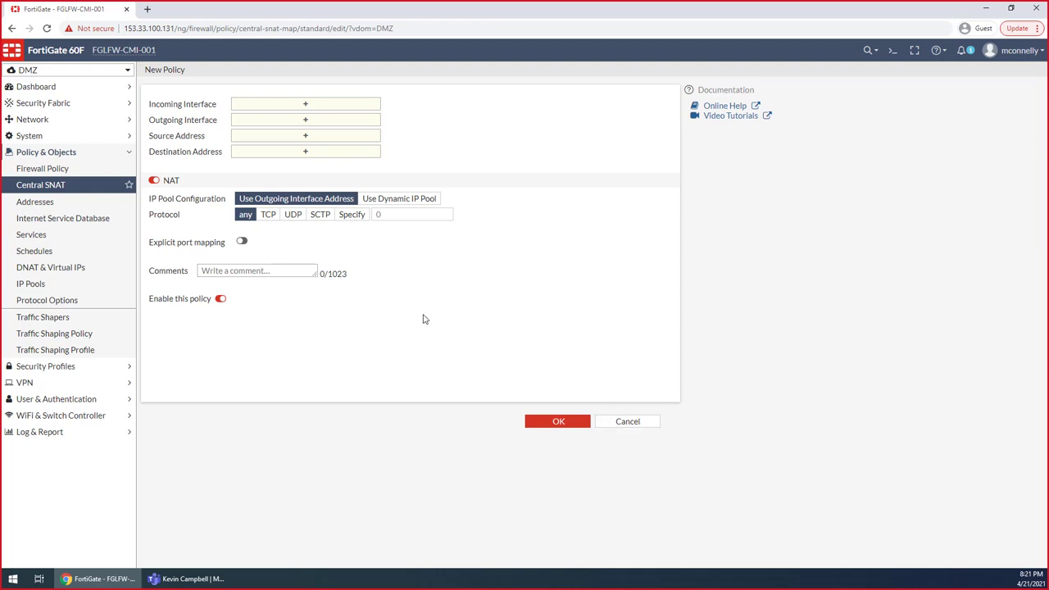
{"action": "left_click", "coordinate": [628, 421]}
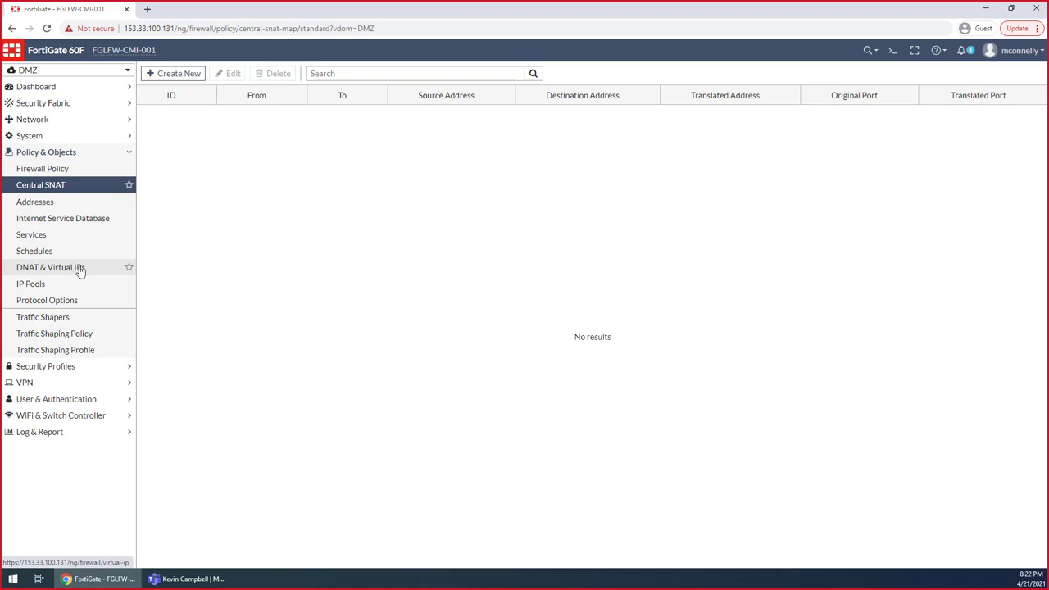
- Open the DMZ DNAT & Virtual IPs list, preview a new DNAT & Virtual IP form, and leave it unsaved
{"action": "left_click", "coordinate": [79, 269]}
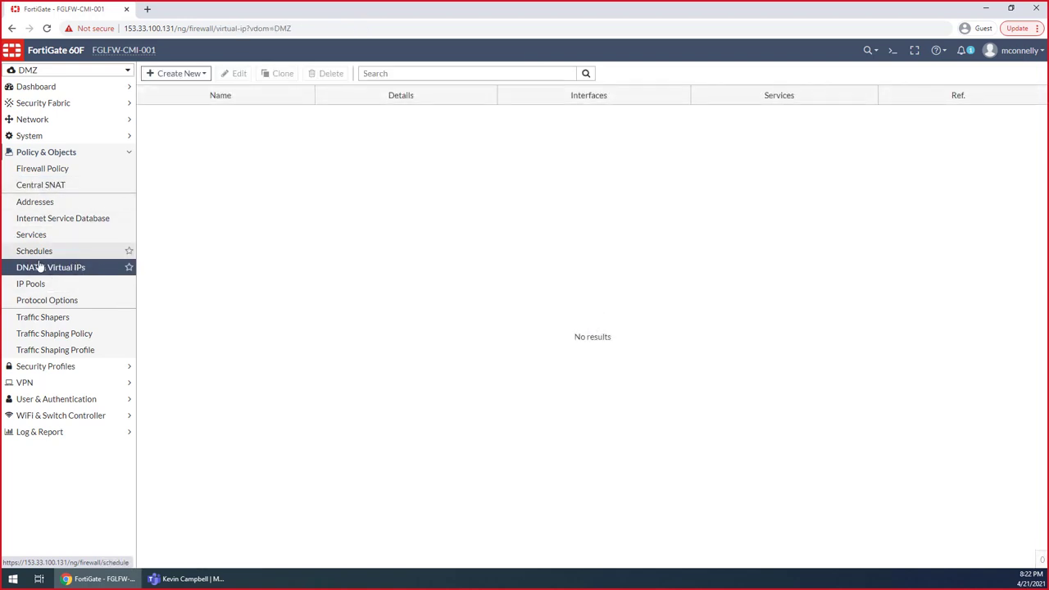
{"action": "left_click", "coordinate": [178, 73]}
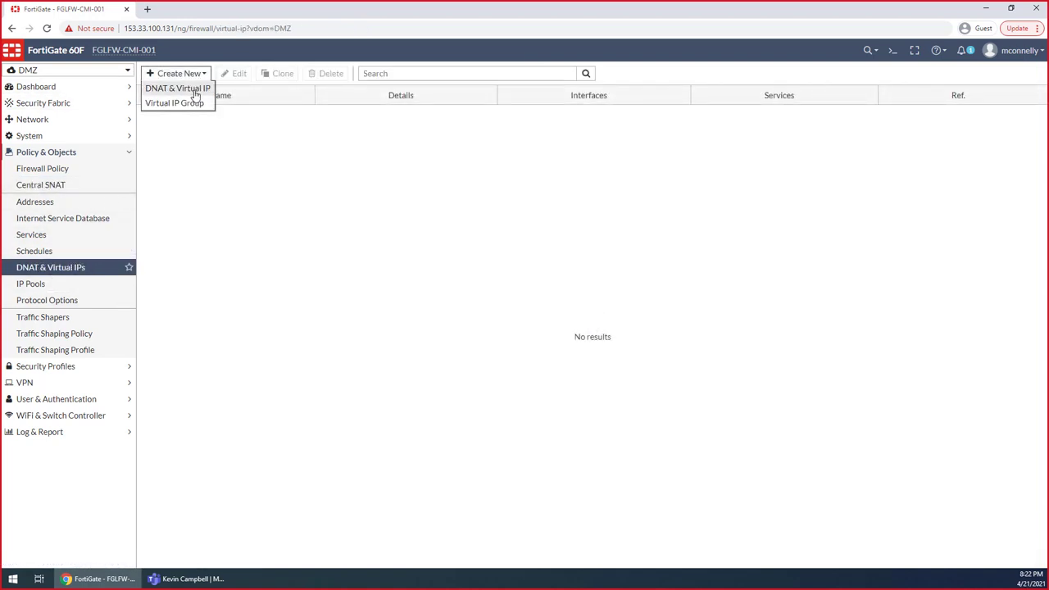
{"action": "left_click", "coordinate": [191, 89]}
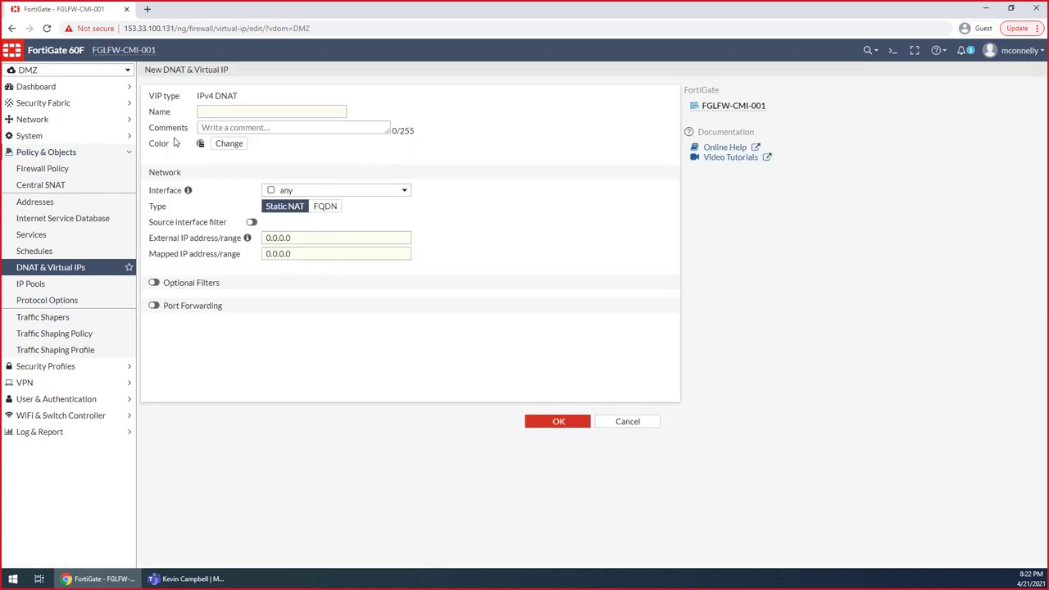
{"action": "left_click", "coordinate": [85, 270]}
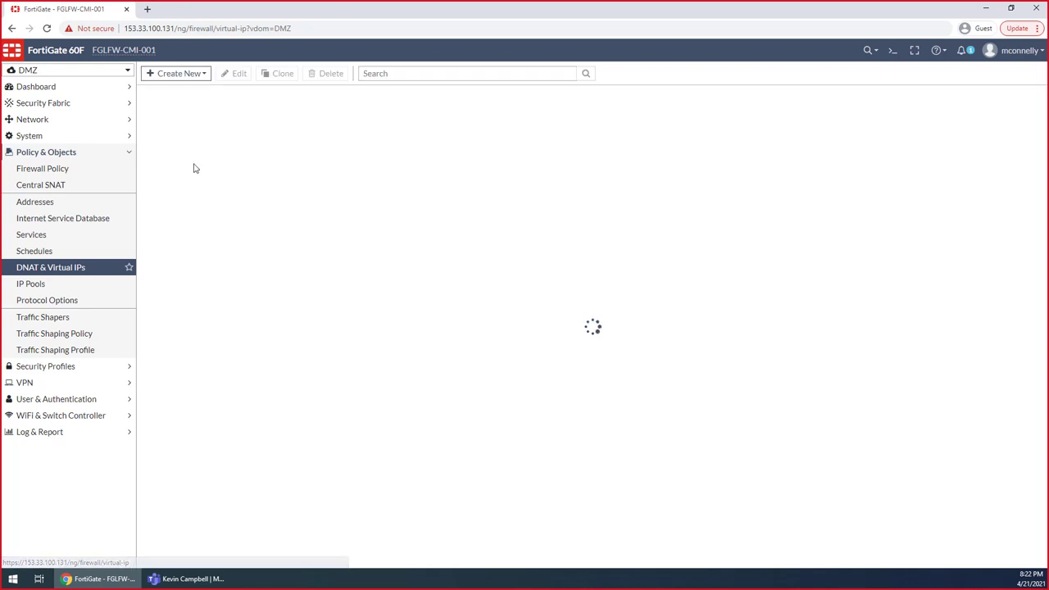
{"action": "left_click", "coordinate": [45, 71]}
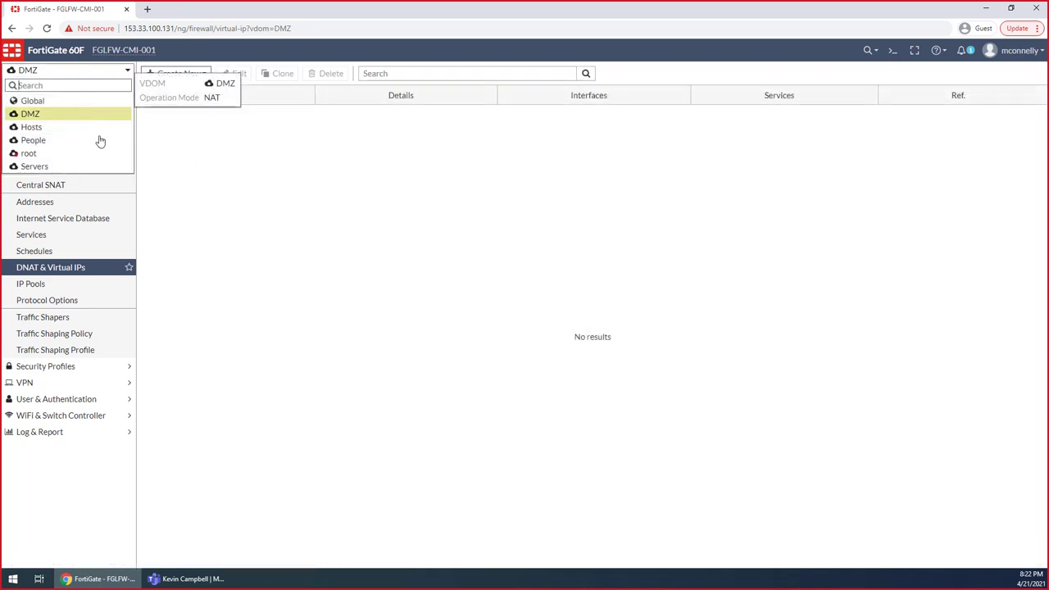
{"action": "left_click", "coordinate": [236, 164]}
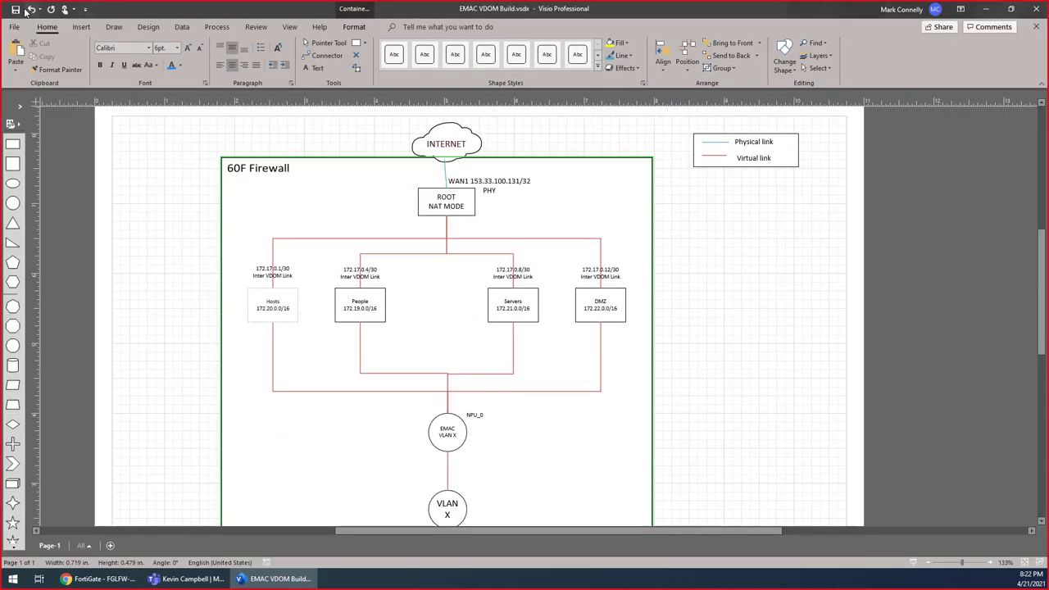
- Save the diagram, then copy the Inter VDOM Link label below Hosts and relabel it 'VLAN 20'
{"action": "left_click", "coordinate": [15, 11]}
{"action": "left_click", "coordinate": [274, 341]}
{"action": "left_click", "coordinate": [284, 277]}
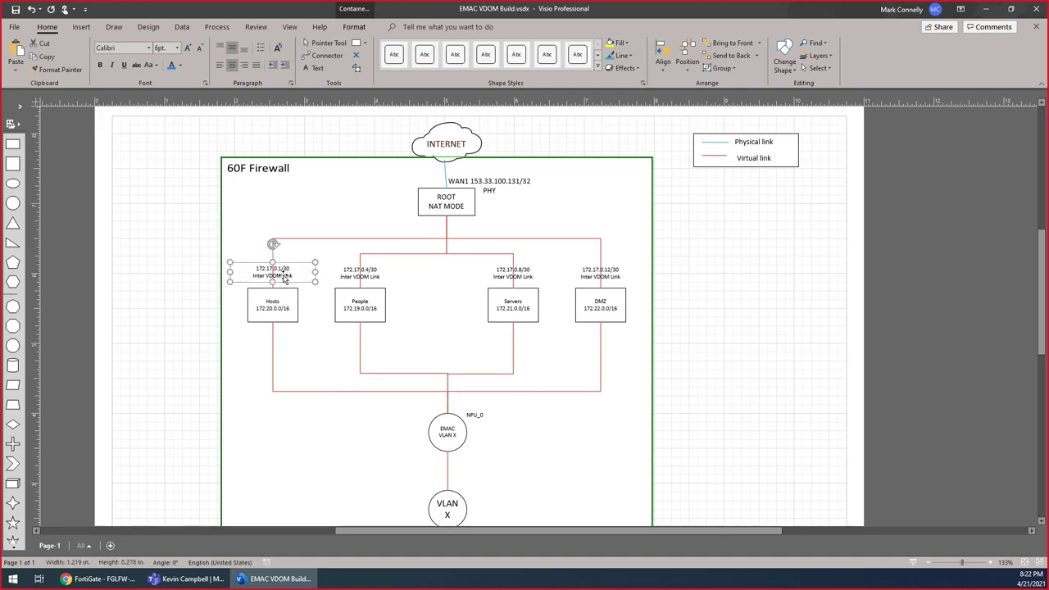
{"action": "mouse_move", "coordinate": [297, 356]}
{"action": "left_mouse_down"}
{"action": "mouse_move", "coordinate": [306, 347]}
{"action": "mouse_move", "coordinate": [283, 344]}
{"action": "left_mouse_up"}
{"action": "type", "text": "VLAN 20"}
{"action": "key", "text": "Return"}
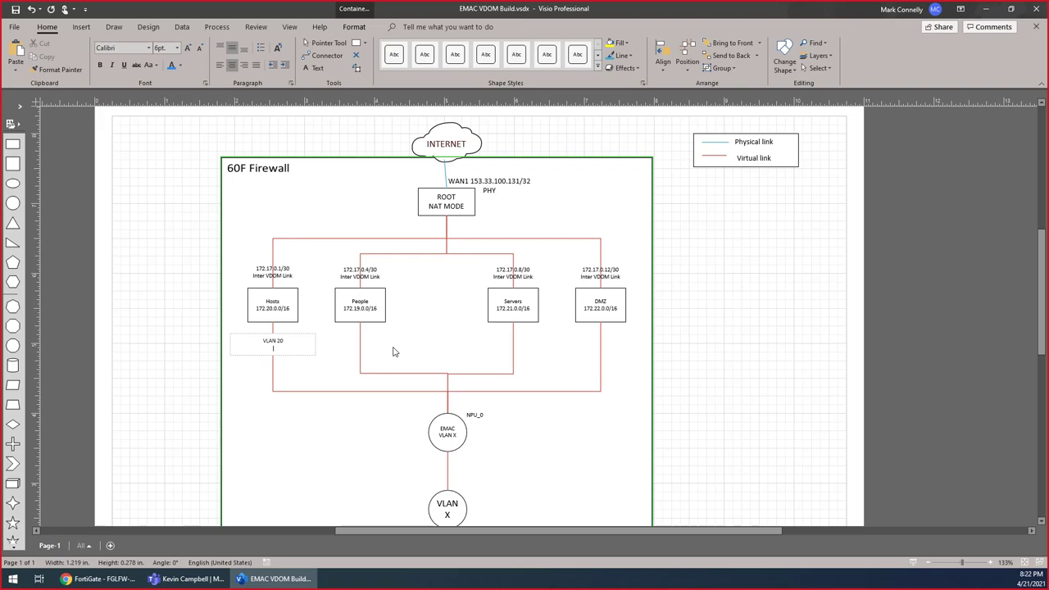
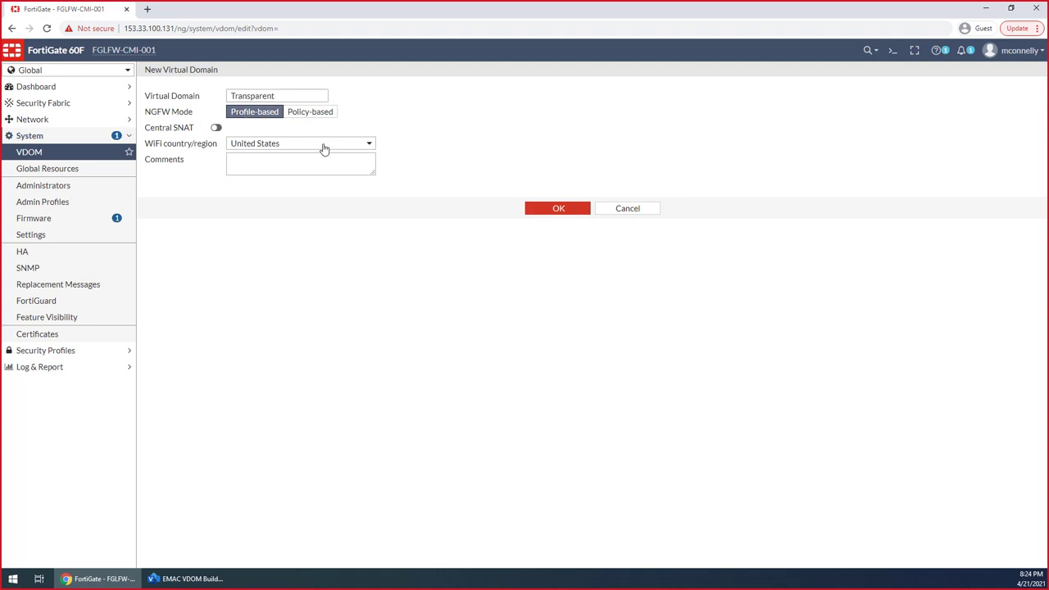
- Create the Transparent VDOM, review its settings and resource limits, and return to the VDOM list
{"action": "left_click", "coordinate": [533, 210]}
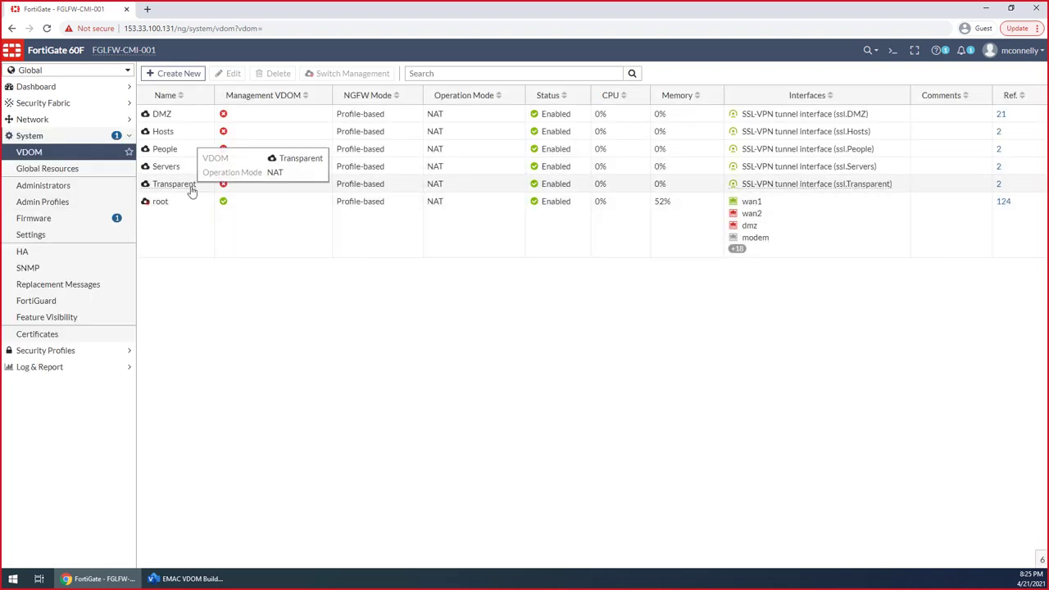
{"action": "double_click", "coordinate": [190, 191]}
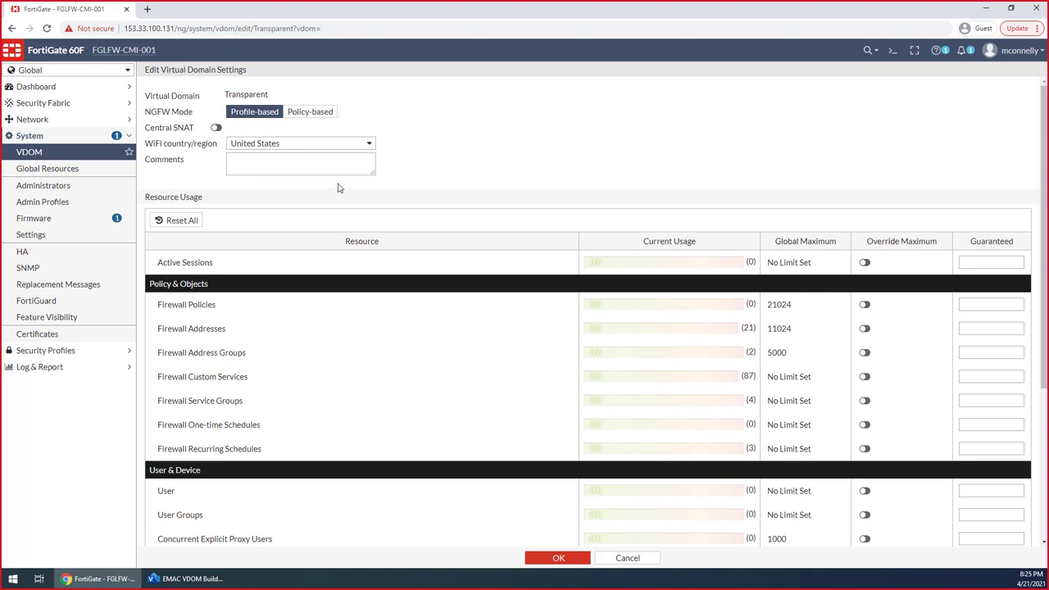
{"action": "scroll", "coordinate": [339, 189], "scroll_direction": "down", "scroll_amount": 1}
{"action": "scroll", "coordinate": [339, 189], "scroll_direction": "up", "scroll_amount": 1}
{"action": "scroll", "coordinate": [478, 343], "scroll_direction": "down", "scroll_amount": 3}
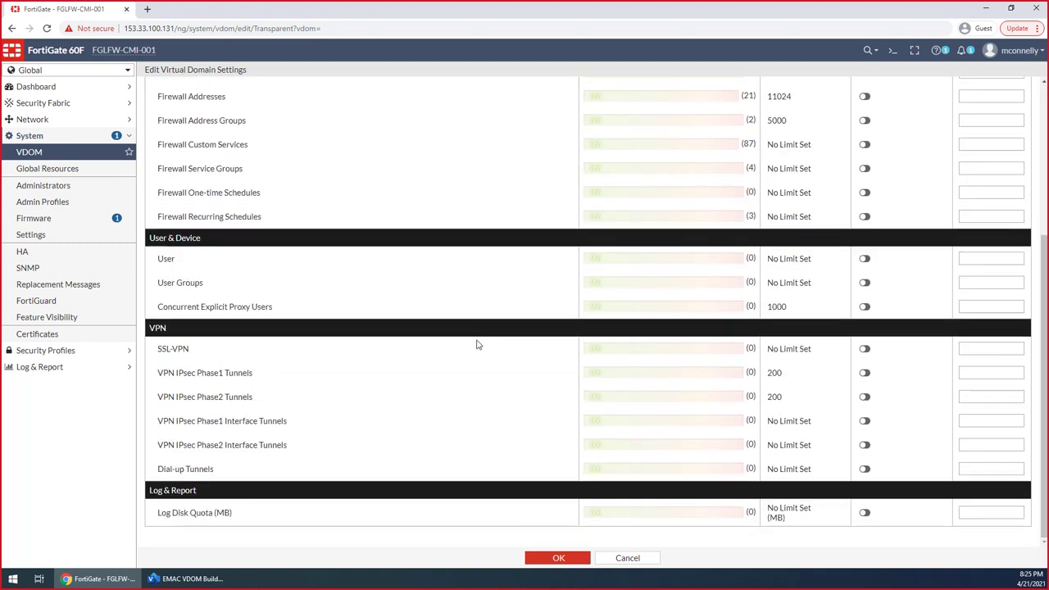
{"action": "left_click", "coordinate": [86, 152]}
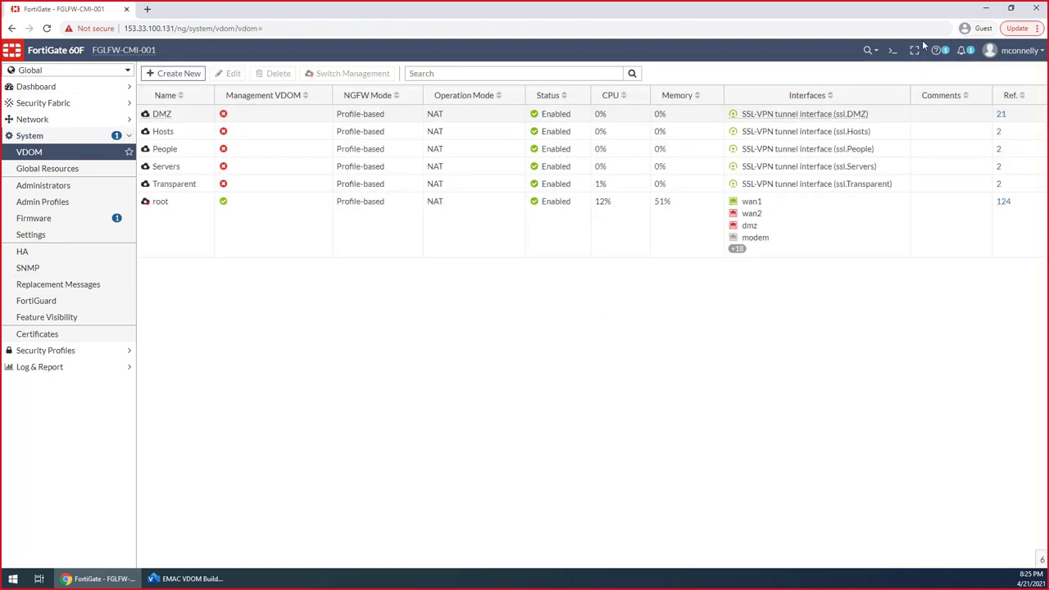
- In the CLI console, leave global config and start editing the Transparent VDOM
{"action": "left_click", "coordinate": [892, 50]}
{"action": "type", "text": "config s"}
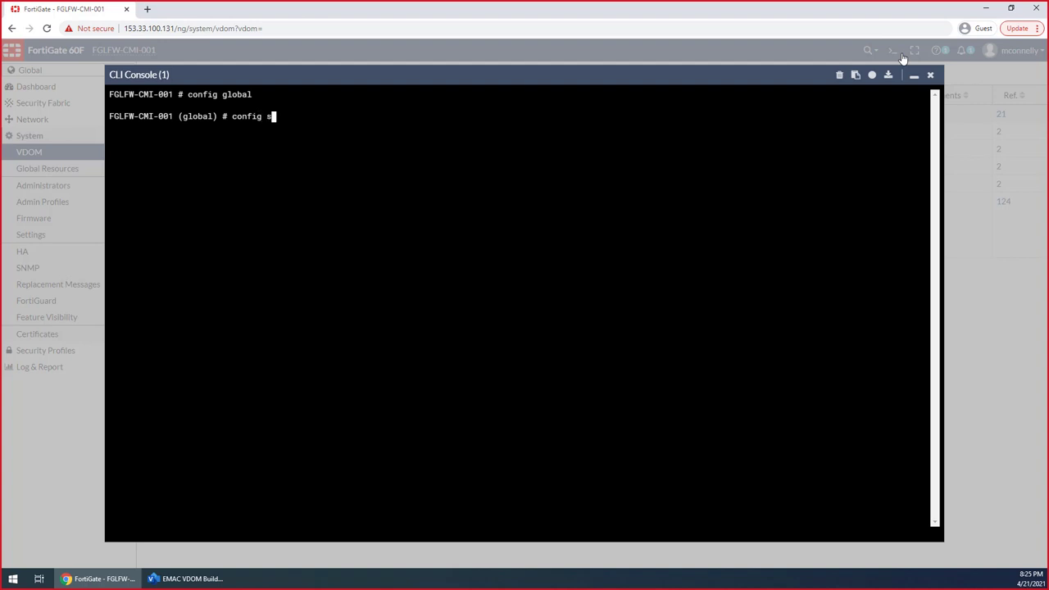
{"action": "type", "text": "d"}
{"action": "key", "text": "BackSpace"}
{"action": "key", "text": "BackSpace"}
{"action": "key", "text": "BackSpace"}
{"action": "key", "text": "BackSpace"}
{"action": "key", "text": "BackSpace"}
{"action": "key", "text": "BackSpace"}
{"action": "key", "text": "BackSpace"}
{"action": "key", "text": "BackSpace"}
{"action": "key", "text": "BackSpace"}
{"action": "type", "text": "end"}
{"action": "key", "text": "Return"}
{"action": "type", "text": "config vdom"}
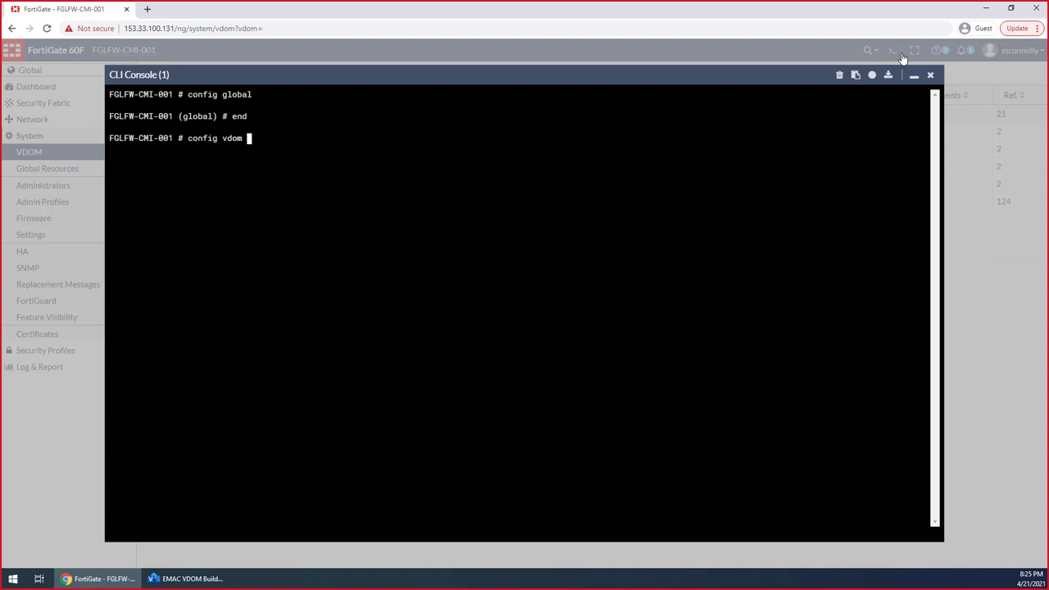
{"action": "key", "text": "Return"}
{"action": "type", "text": "edit tra"}
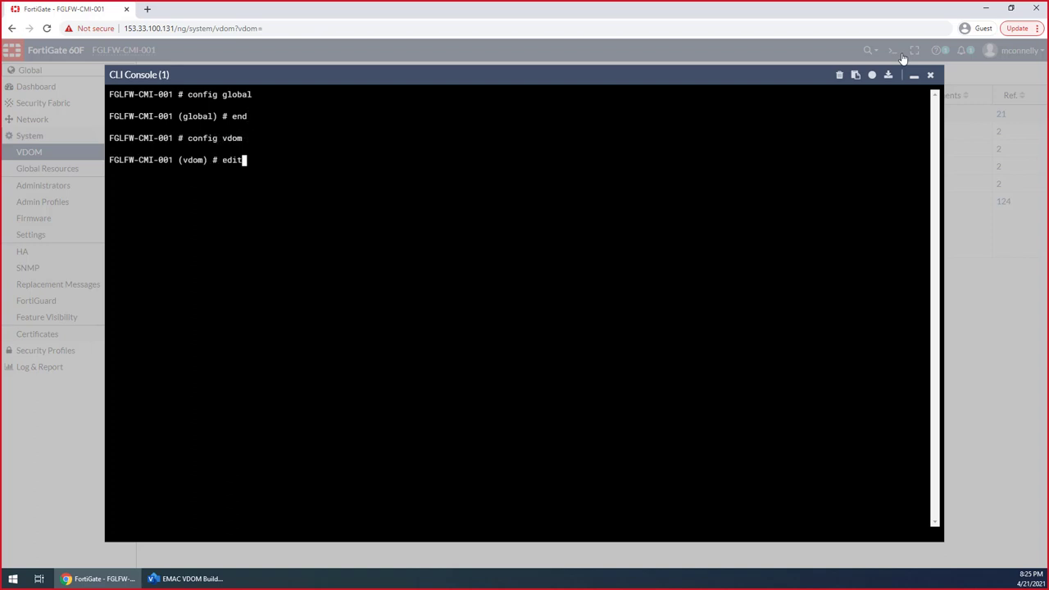
{"action": "key", "text": "BackSpace"}
{"action": "key", "text": "BackSpace"}
{"action": "type", "text": "ransparent"}
{"action": "key", "text": "Return"}
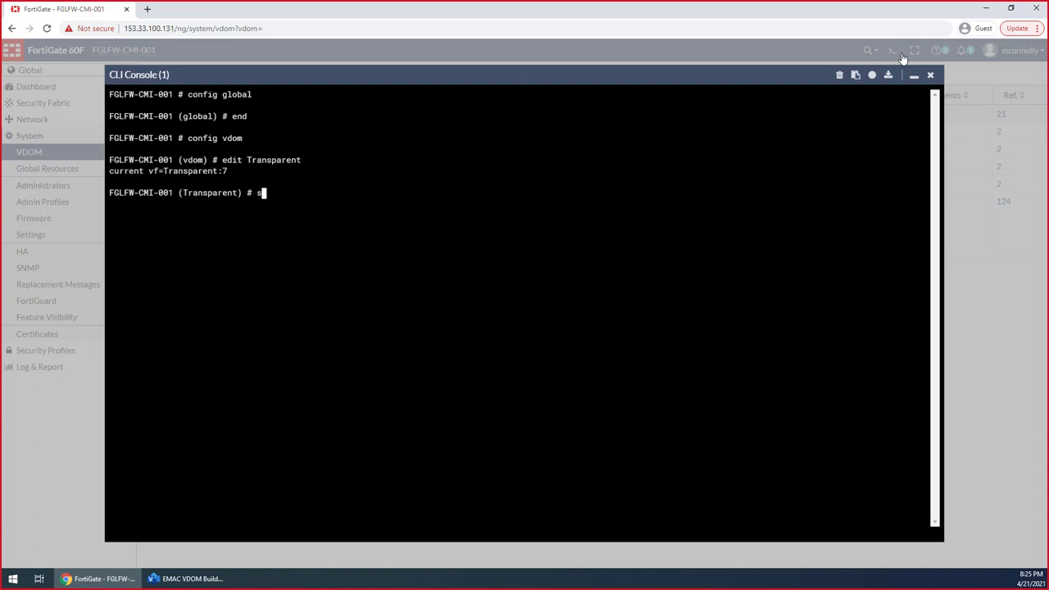
- Run get under config system settings and scroll through the Transparent VDOM's settings output
{"action": "type", "text": "config system settings"}
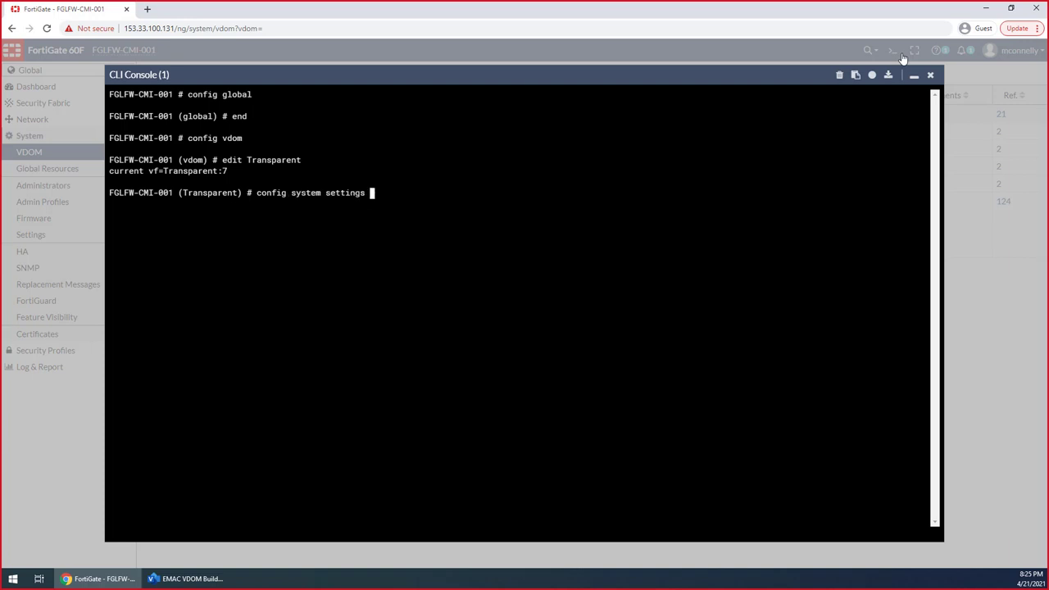
{"action": "key", "text": "Return"}
{"action": "type", "text": "get"}
{"action": "key", "text": "Return"}
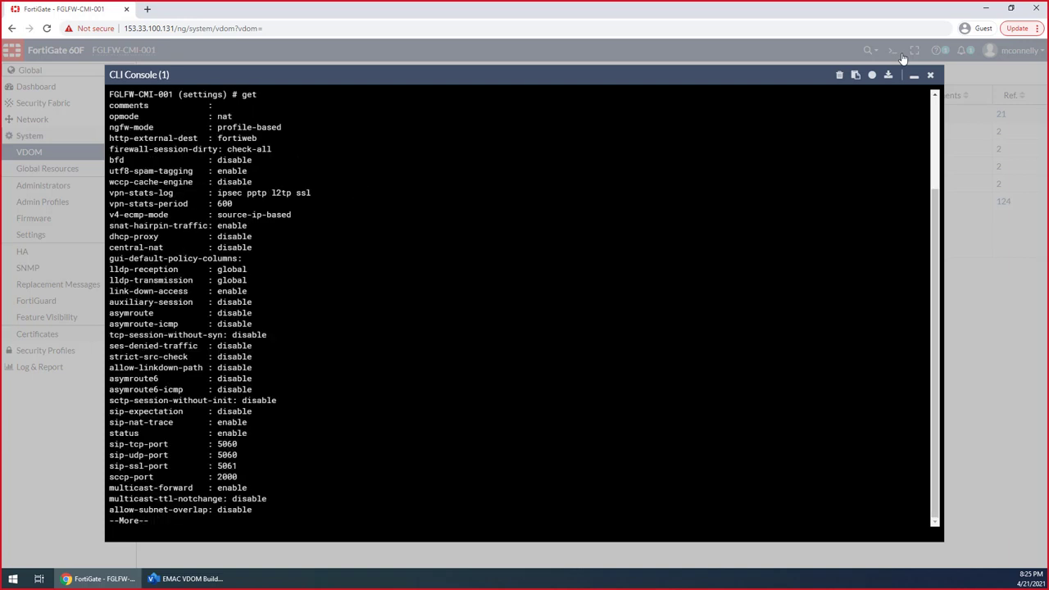
{"action": "key", "text": "space"}
{"action": "key", "text": "space"}
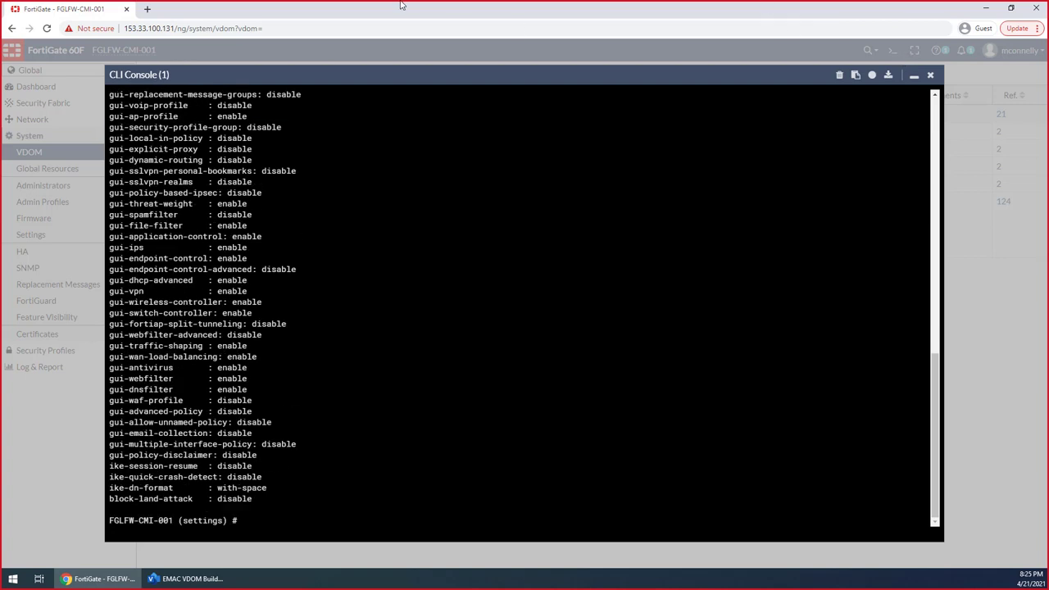
{"action": "scroll", "coordinate": [524, 307], "scroll_direction": "up", "scroll_amount": 5}
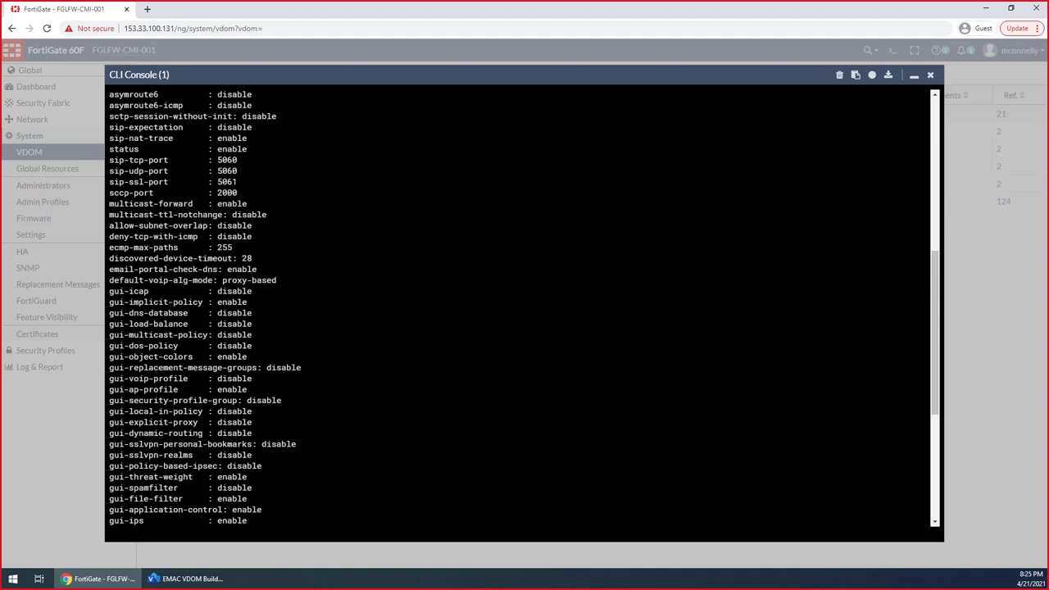
{"action": "scroll", "coordinate": [524, 307], "scroll_direction": "up", "scroll_amount": 1}
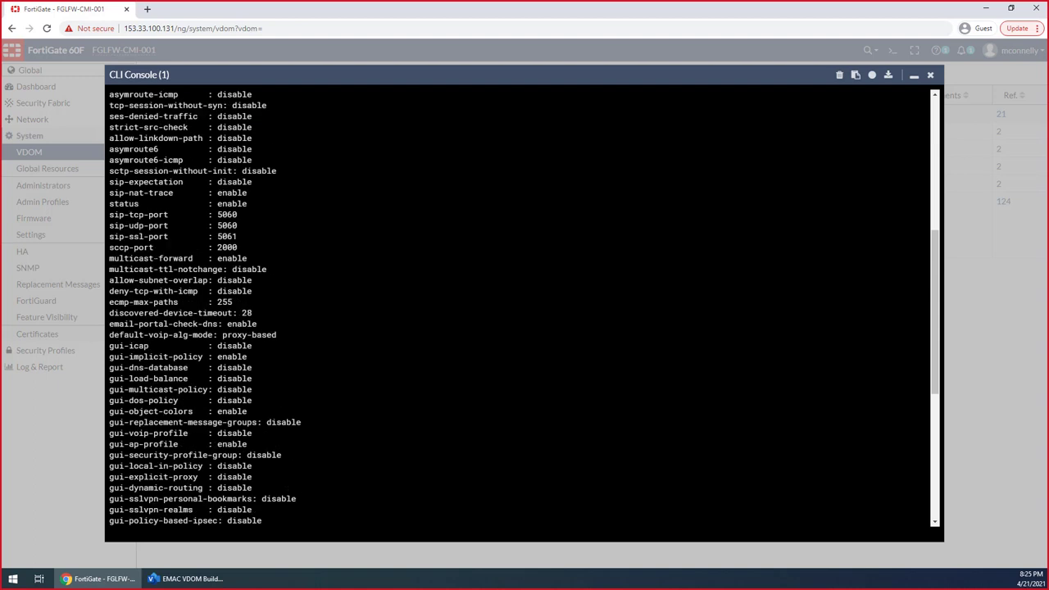
{"action": "scroll", "coordinate": [524, 308], "scroll_direction": "up", "scroll_amount": 1}
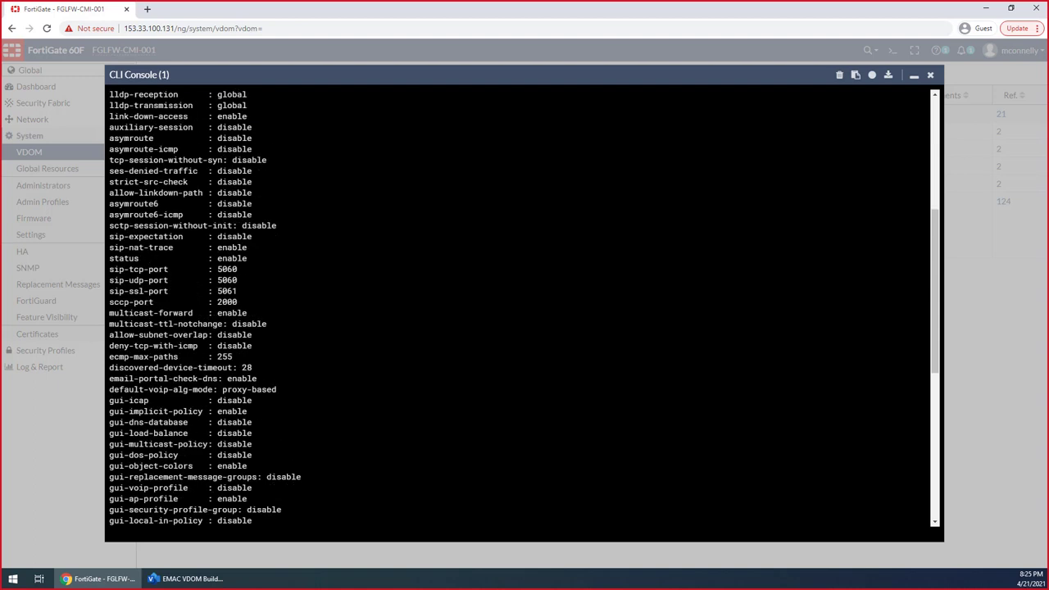
{"action": "scroll", "coordinate": [524, 308], "scroll_direction": "up", "scroll_amount": 1}
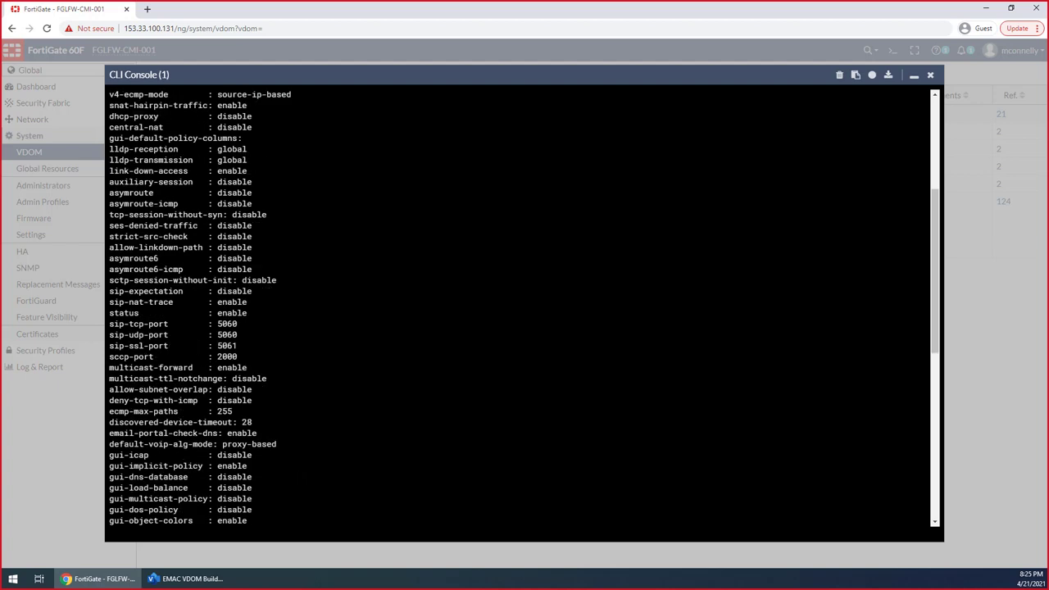
{"action": "scroll", "coordinate": [524, 307], "scroll_direction": "up", "scroll_amount": 2}
{"action": "scroll", "coordinate": [525, 307], "scroll_direction": "up", "scroll_amount": 1}
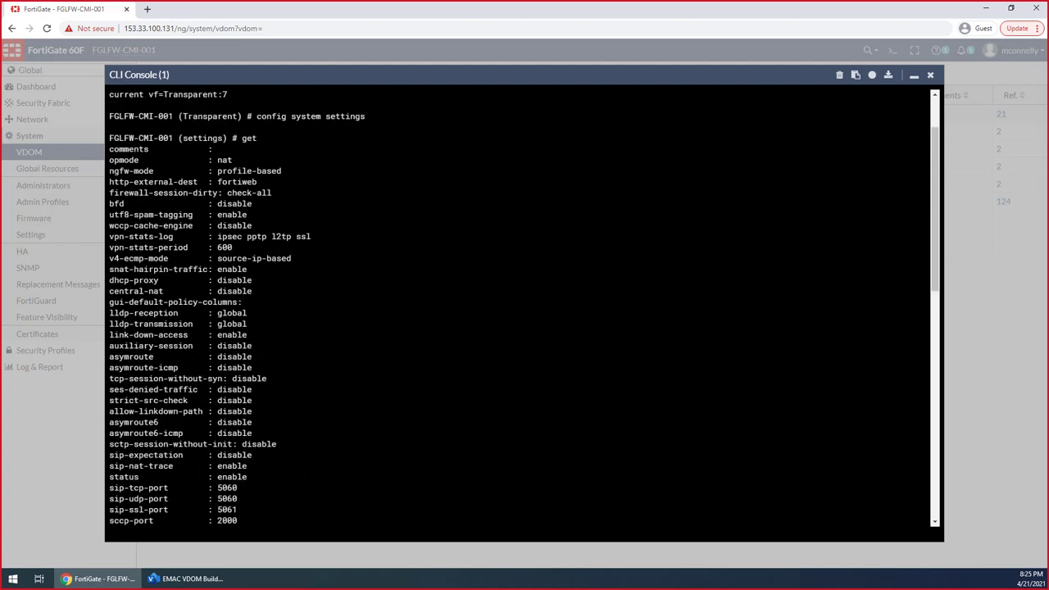
- Set the Transparent VDOM's operation mode to transparent and end
{"action": "key", "text": "Return"}
{"action": "type", "text": "set opmode >"}
{"action": "key", "text": "question"}
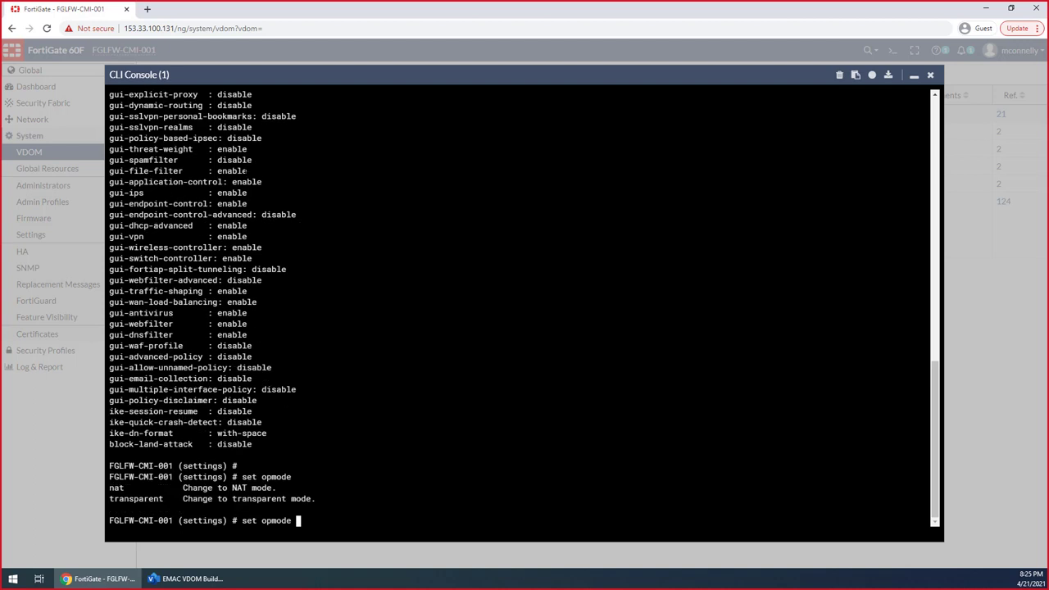
{"action": "type", "text": "transparent"}
{"action": "key", "text": "Return"}
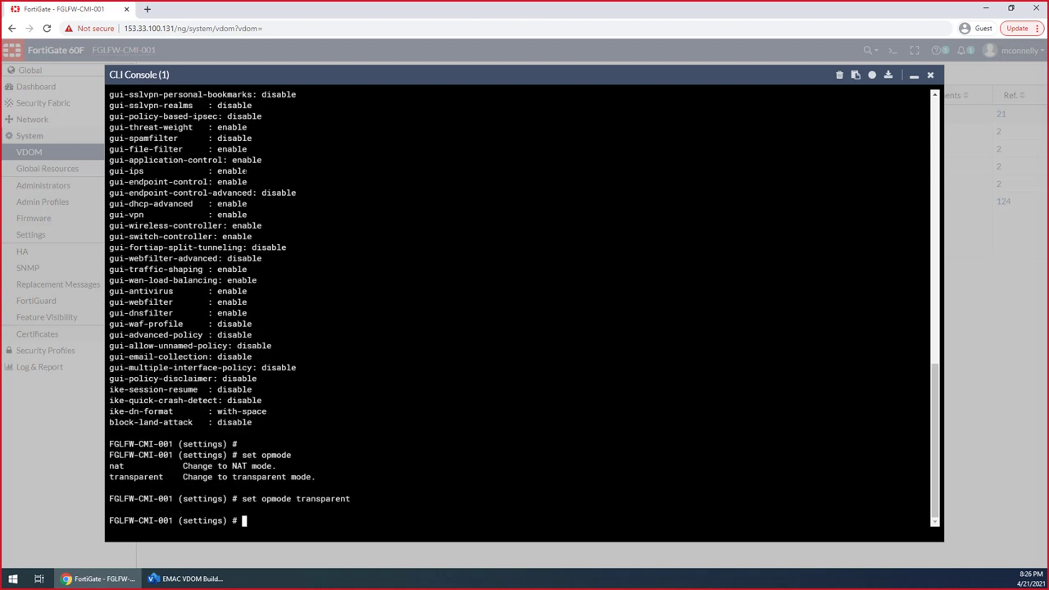
{"action": "type", "text": "end"}
{"action": "key", "text": "Return"}
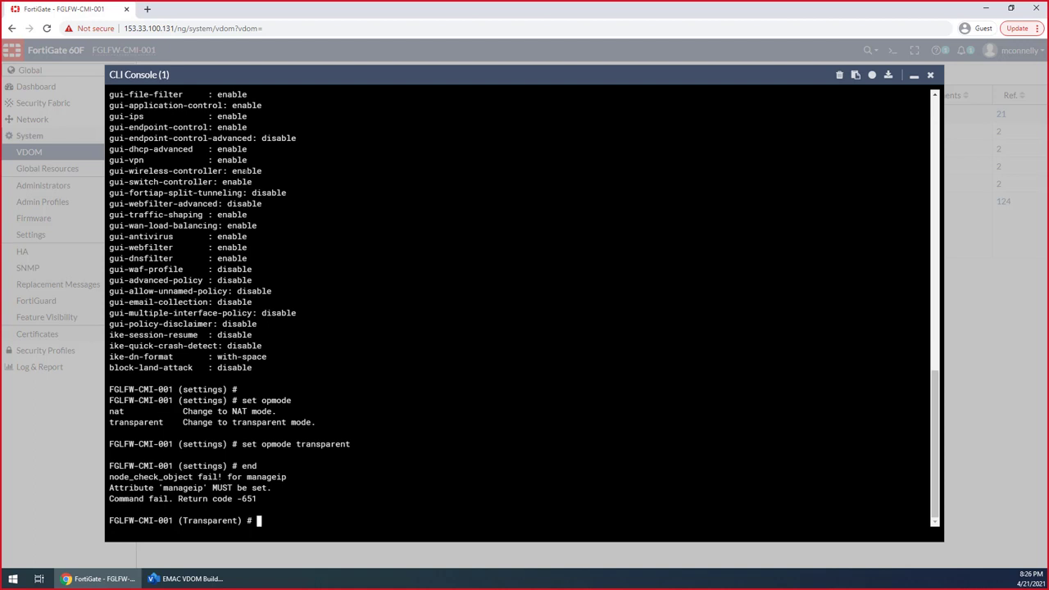
- Re-enter system settings and reapply opmode transparent from the command history
{"action": "type", "text": "config system settings"}
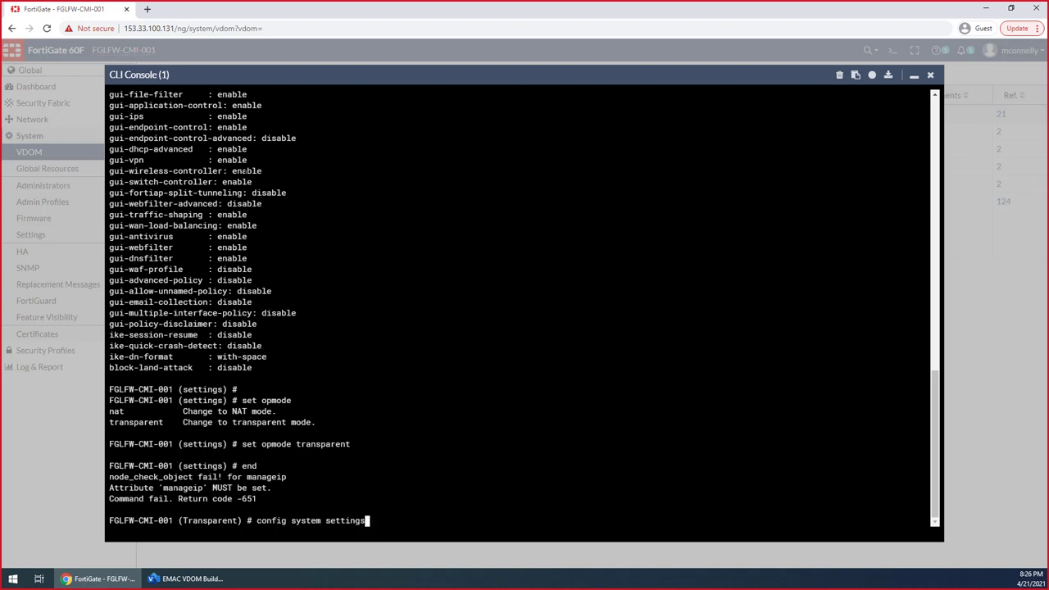
{"action": "key", "text": "Return"}
{"action": "key", "text": "Up"}
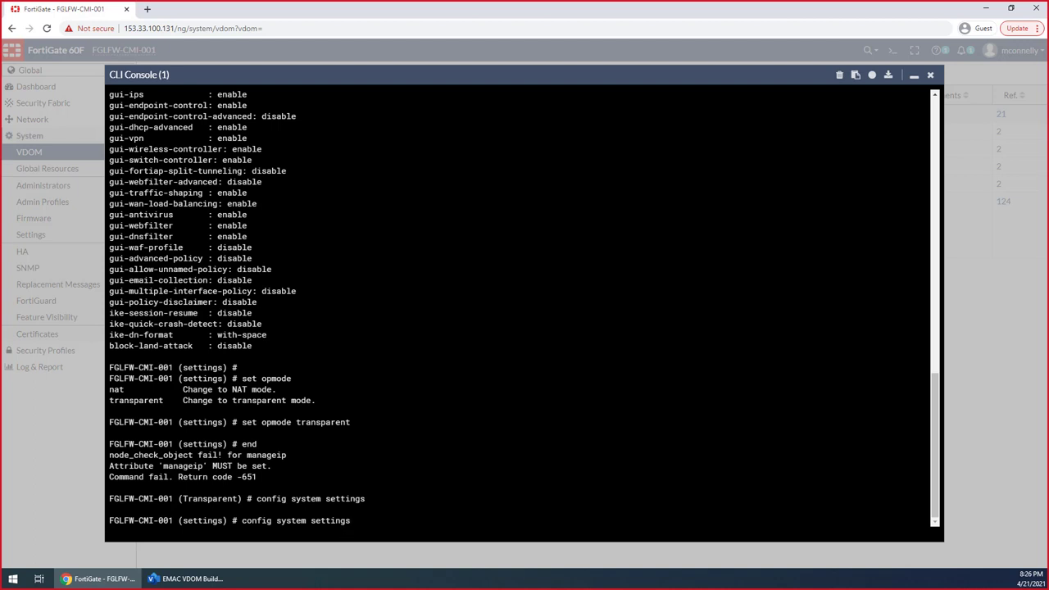
{"action": "key", "text": "Up"}
{"action": "key", "text": "Up"}
{"action": "key", "text": "Return"}
{"action": "key", "text": "Up"}
- Set management IP 10.0.0.1 with mask 255.255.255.0 and apply the changes
{"action": "key", "text": "BackSpace"}
{"action": "key", "text": "BackSpace"}
{"action": "key", "text": "BackSpace"}
{"action": "key", "text": "BackSpace"}
{"action": "key", "text": "BackSpace"}
{"action": "key", "text": "BackSpace"}
{"action": "key", "text": "BackSpace"}
{"action": "key", "text": "BackSpace"}
{"action": "key", "text": "BackSpace"}
{"action": "key", "text": "BackSpace"}
{"action": "key", "text": "BackSpace"}
{"action": "key", "text": "BackSpace"}
{"action": "key", "text": "BackSpace"}
{"action": "key", "text": "BackSpace"}
{"action": "key", "text": "BackSpace"}
{"action": "key", "text": "BackSpace"}
{"action": "key", "text": "BackSpace"}
{"action": "type", "text": "manageip 10.0.0.0"}
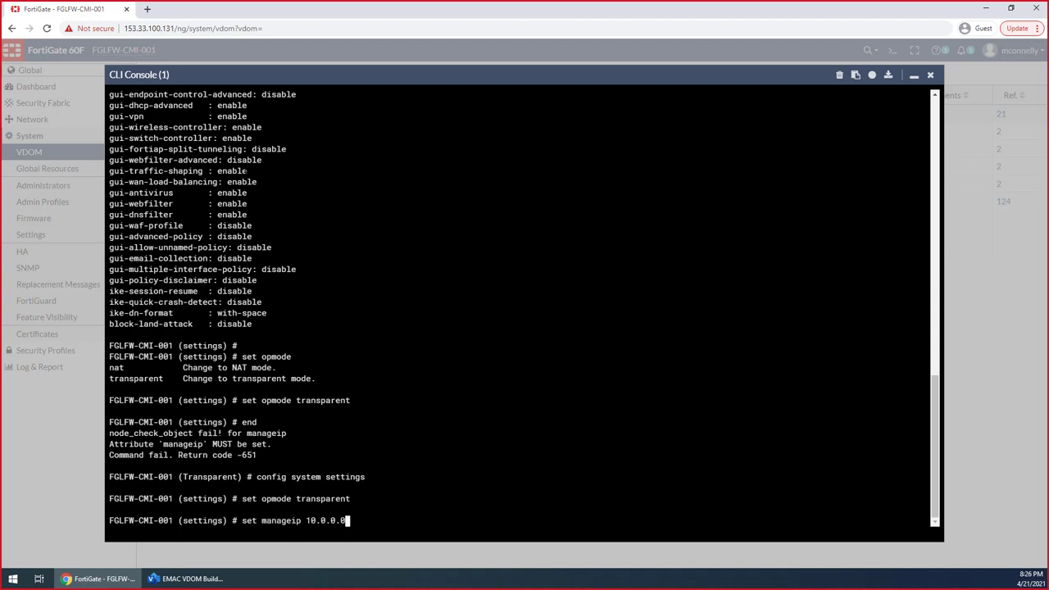
{"action": "key", "text": "BackSpace"}
{"action": "type", "text": "1"}
{"action": "key", "text": "Return"}
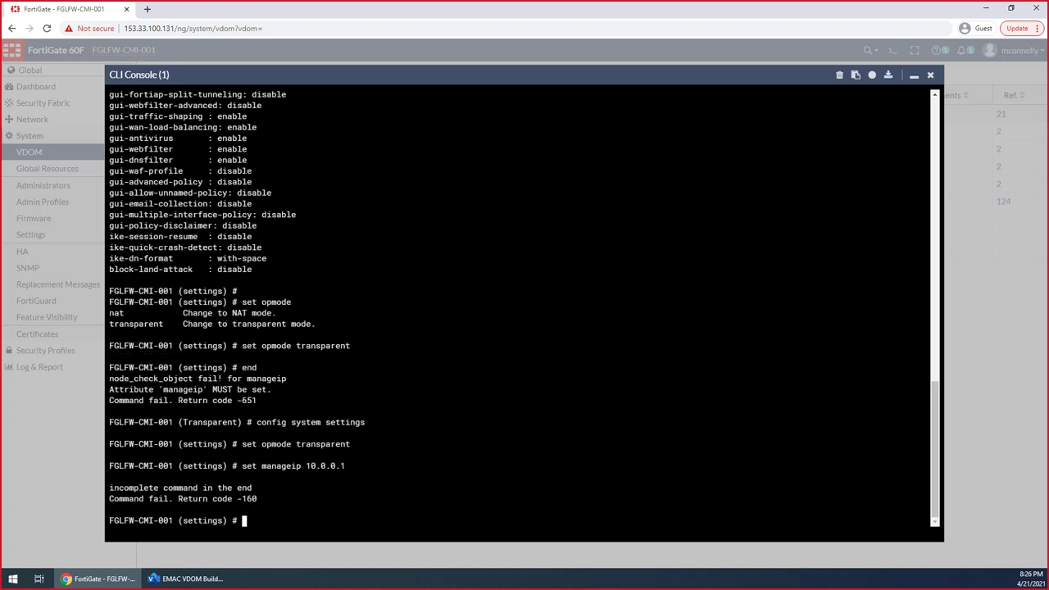
{"action": "key", "text": "Up"}
{"action": "type", "text": "255.255.255.0"}
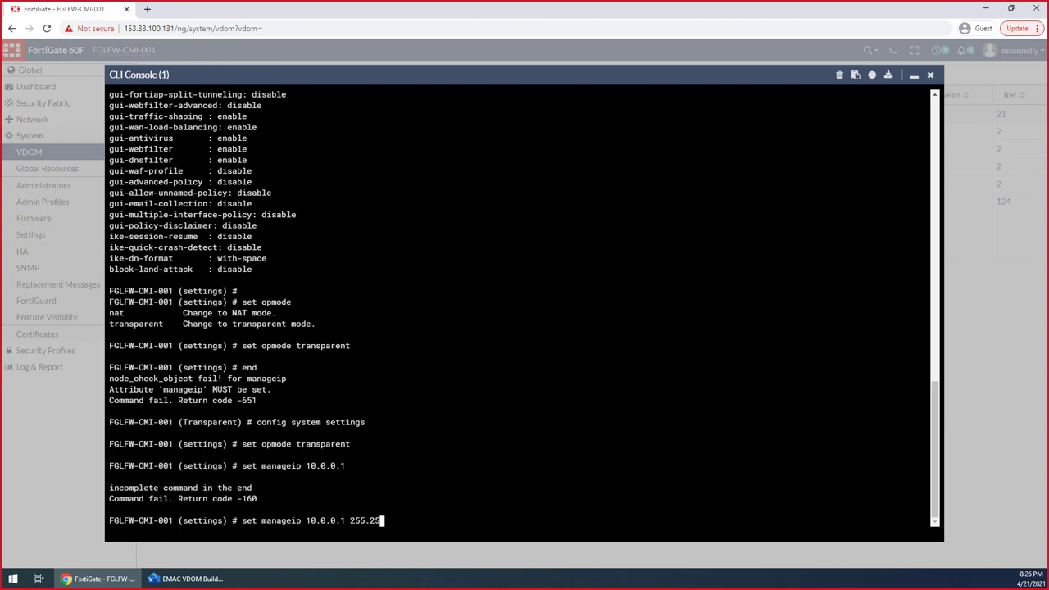
{"action": "key", "text": "Return"}
{"action": "type", "text": "end"}
{"action": "key", "text": "Return"}
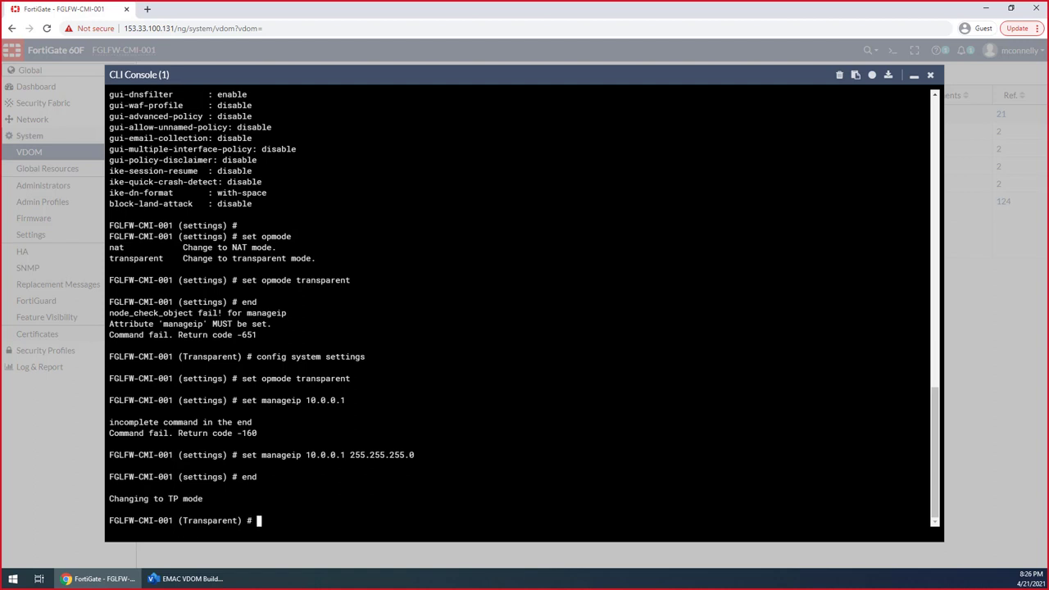
- Close the CLI console, reload the VDOM list, and expand Network in a new tab
{"action": "left_click", "coordinate": [931, 76]}
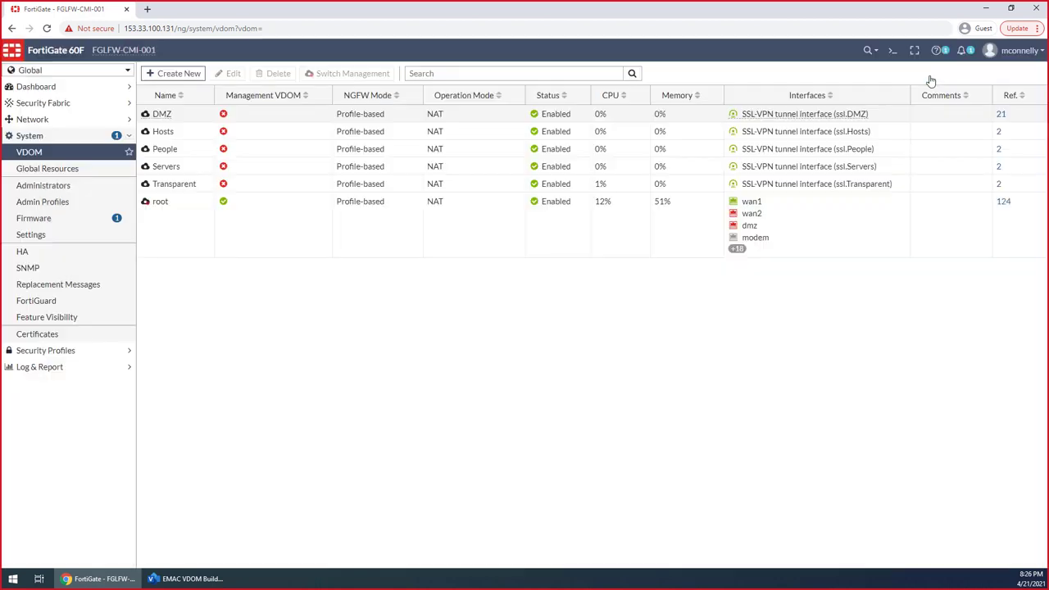
{"action": "left_click", "coordinate": [42, 152]}
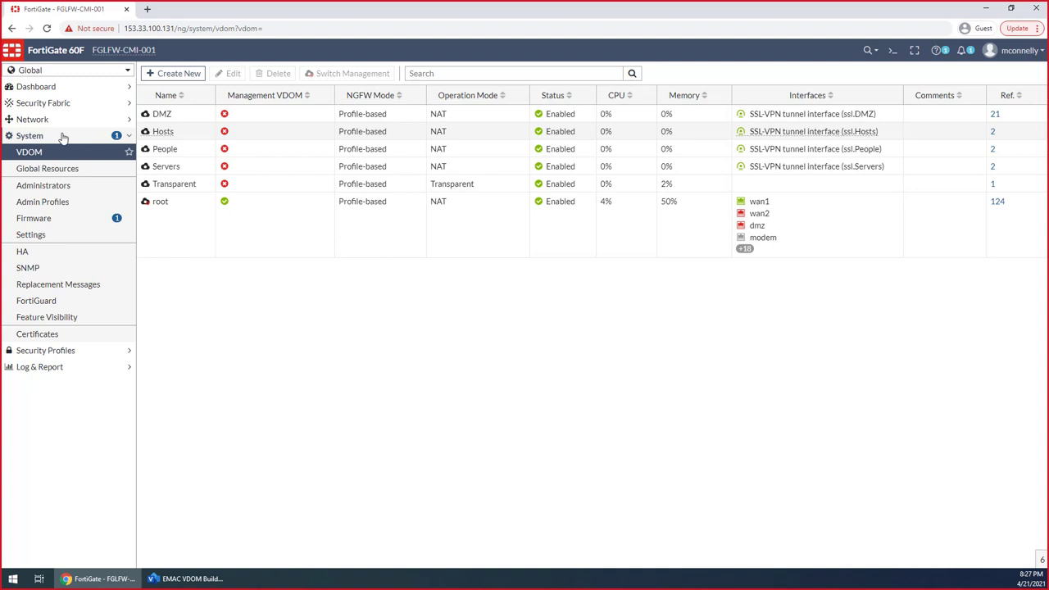
{"action": "left_click", "coordinate": [148, 9]}
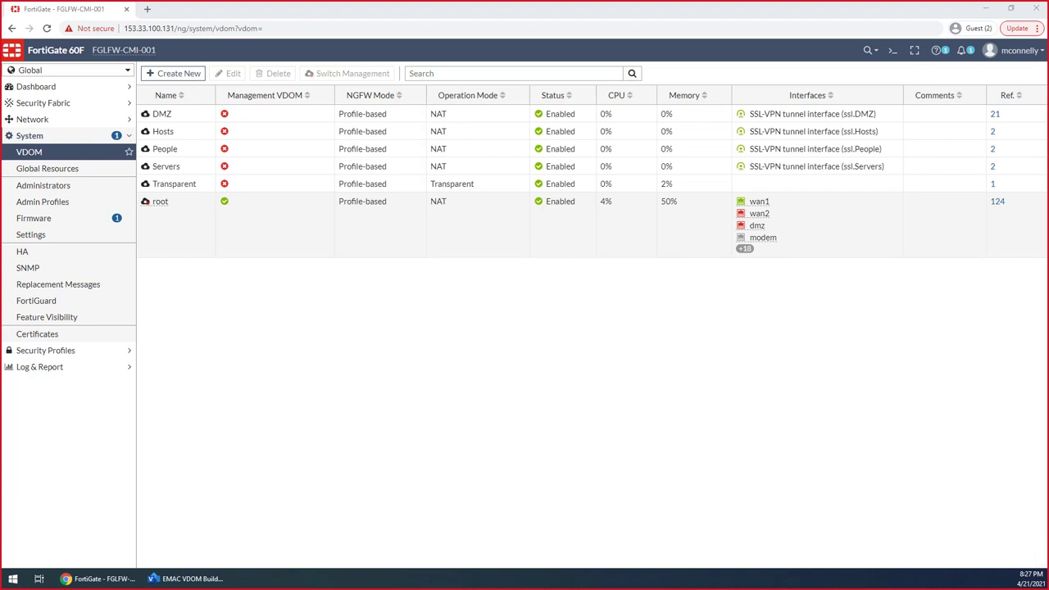
{"action": "left_click", "coordinate": [45, 120]}
- Open Network > Interfaces and expand the npu0_vlink NPU VDOM link
{"action": "left_click", "coordinate": [50, 136]}
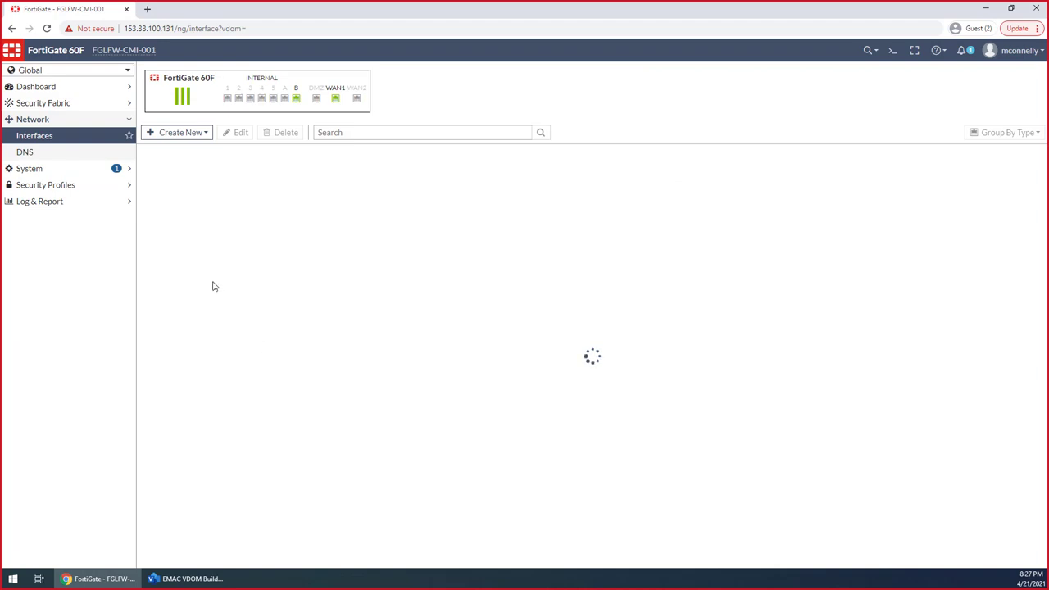
{"action": "key", "text": "alt+Tab"}
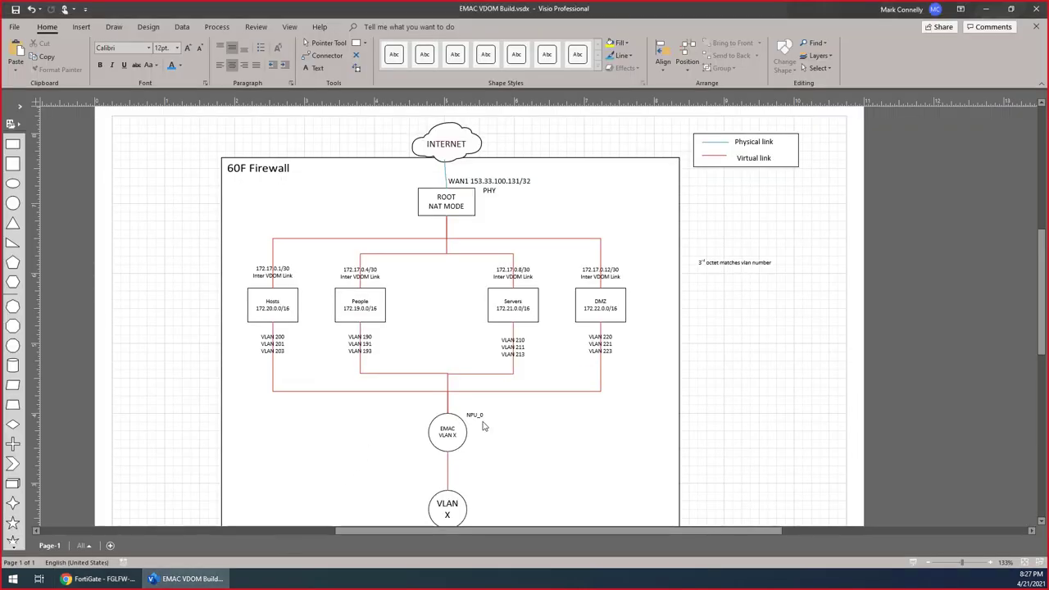
{"action": "left_click", "coordinate": [108, 581]}
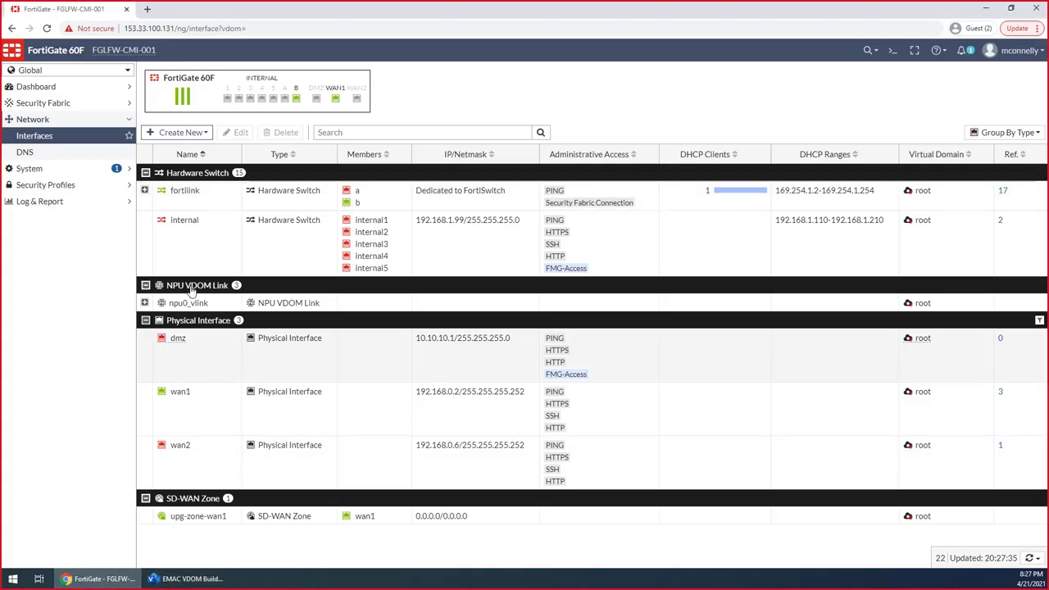
{"action": "left_click", "coordinate": [205, 320]}
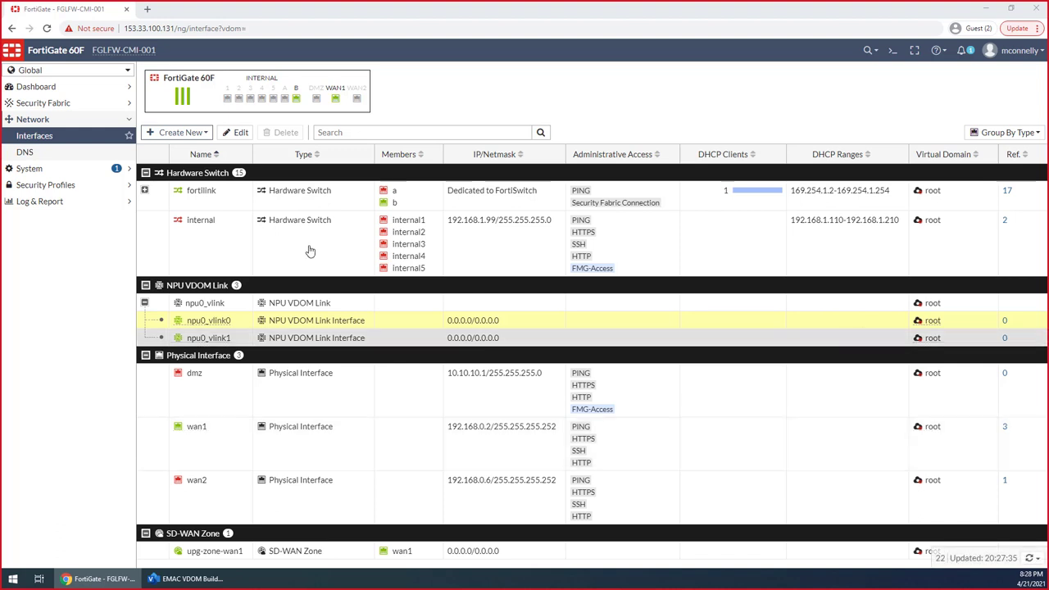
- Assign npu0_vlink1 to the Transparent VDOM and check both npu0_vlink interfaces
{"action": "double_click", "coordinate": [275, 343]}
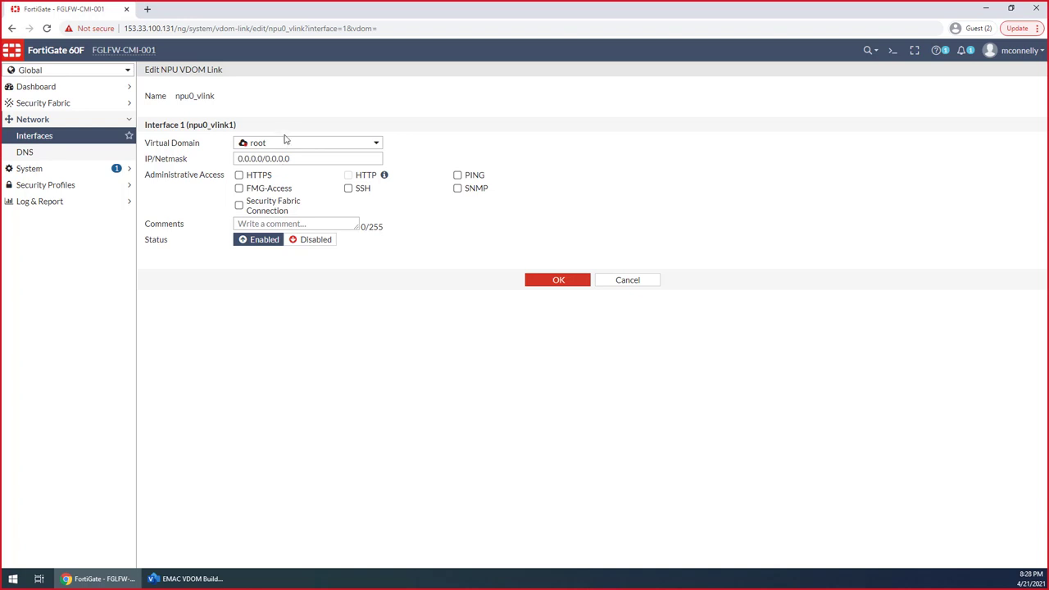
{"action": "left_click", "coordinate": [283, 145]}
{"action": "left_click", "coordinate": [284, 238]}
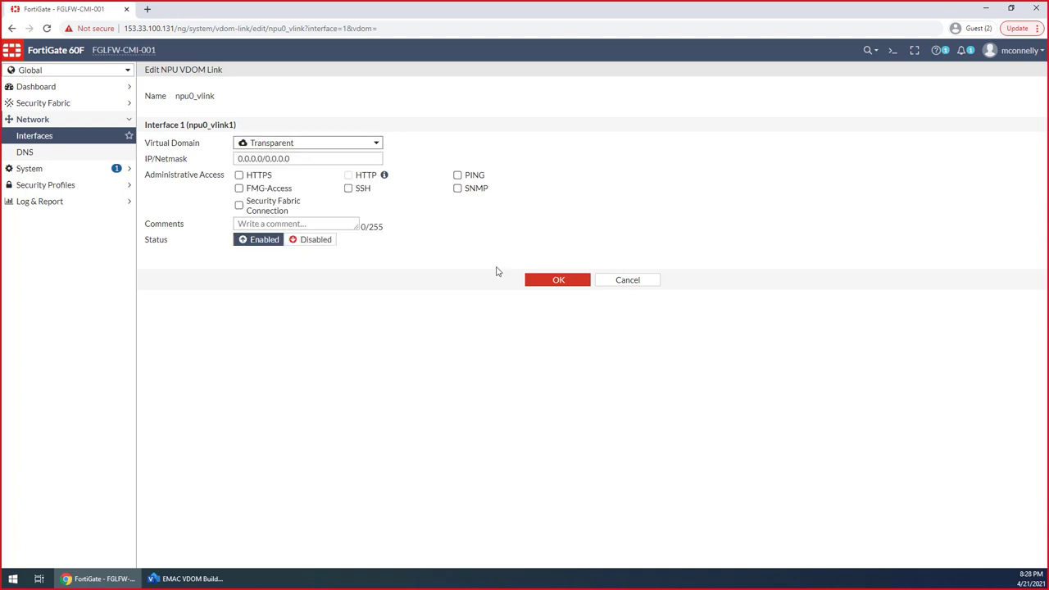
{"action": "left_click", "coordinate": [528, 283]}
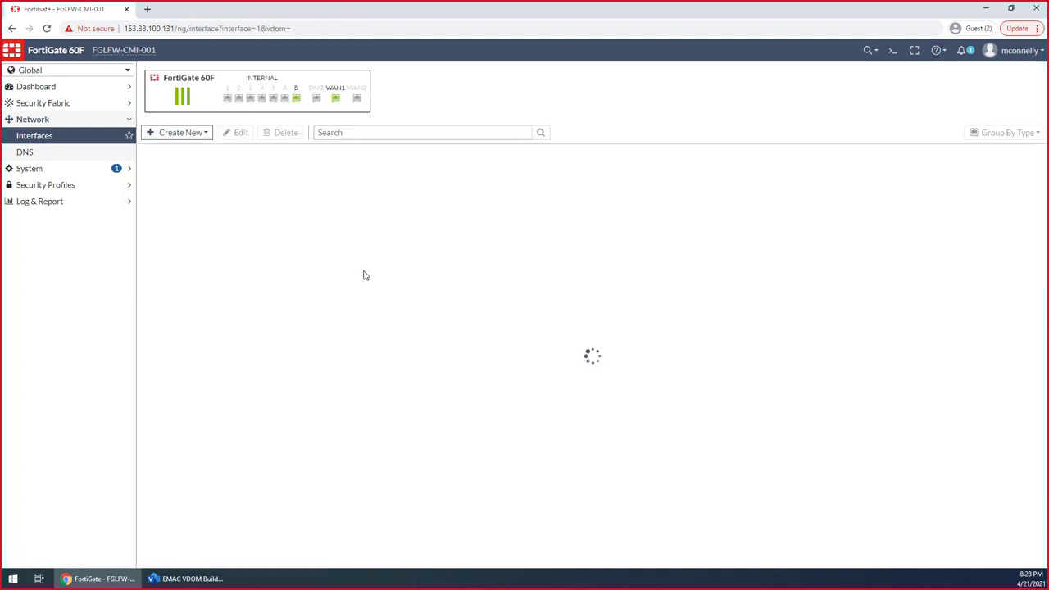
{"action": "left_click", "coordinate": [145, 304]}
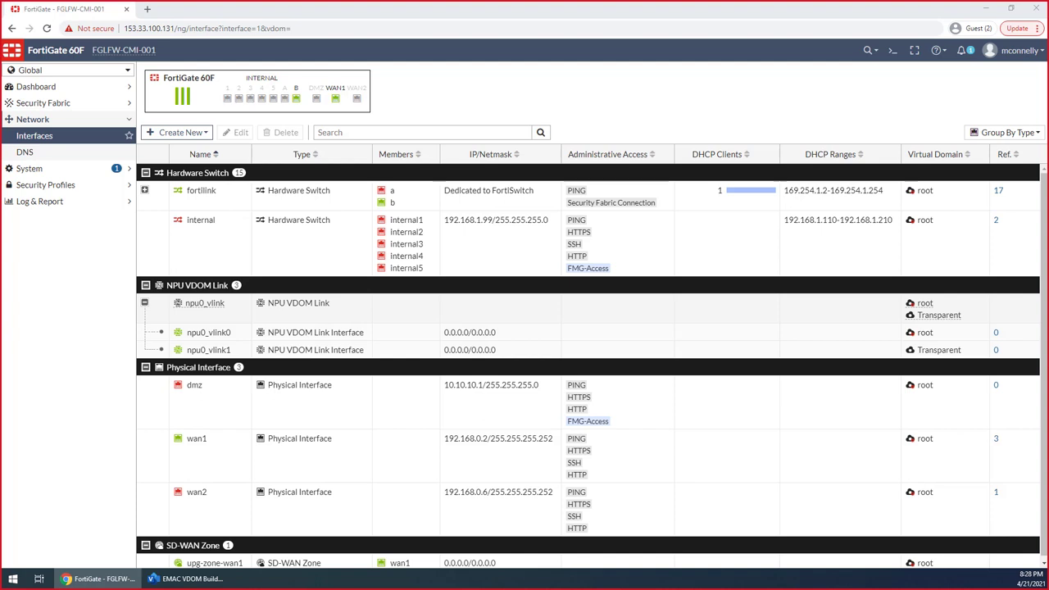
{"action": "left_click", "coordinate": [228, 334]}
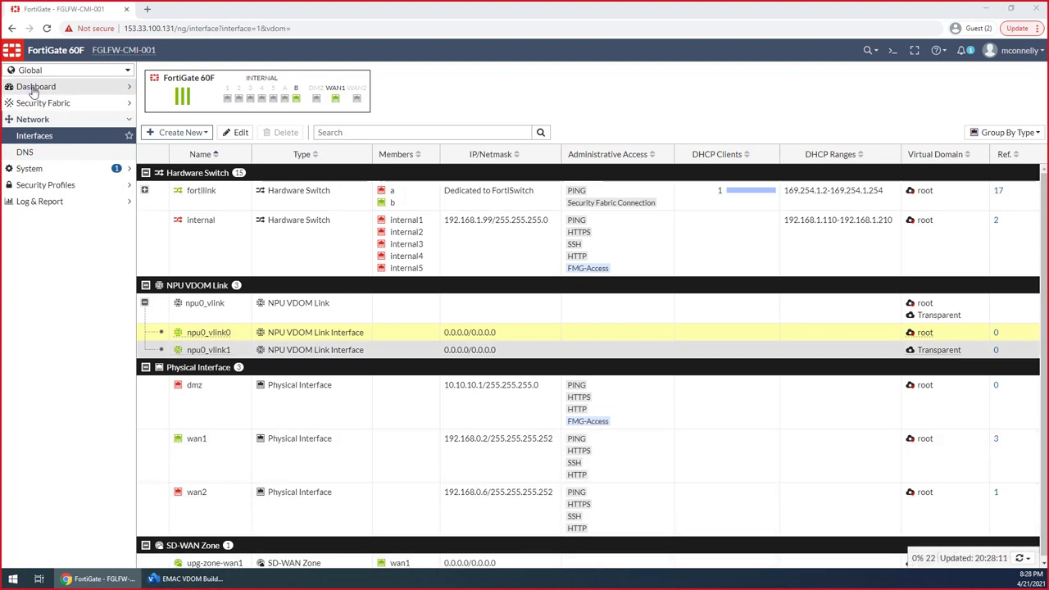
{"action": "left_click", "coordinate": [64, 72]}
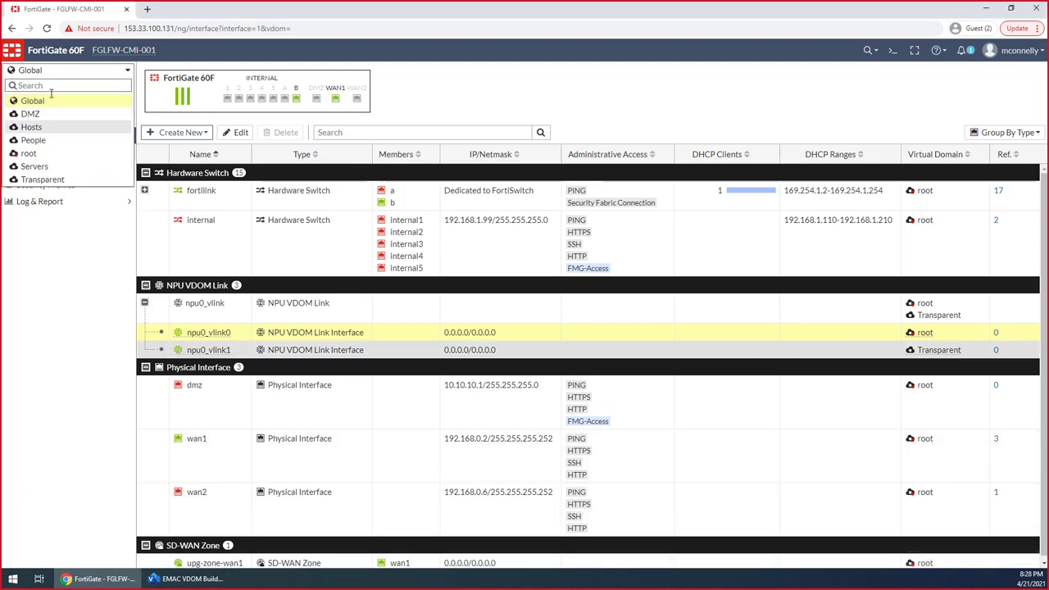
{"action": "left_click", "coordinate": [49, 154]}
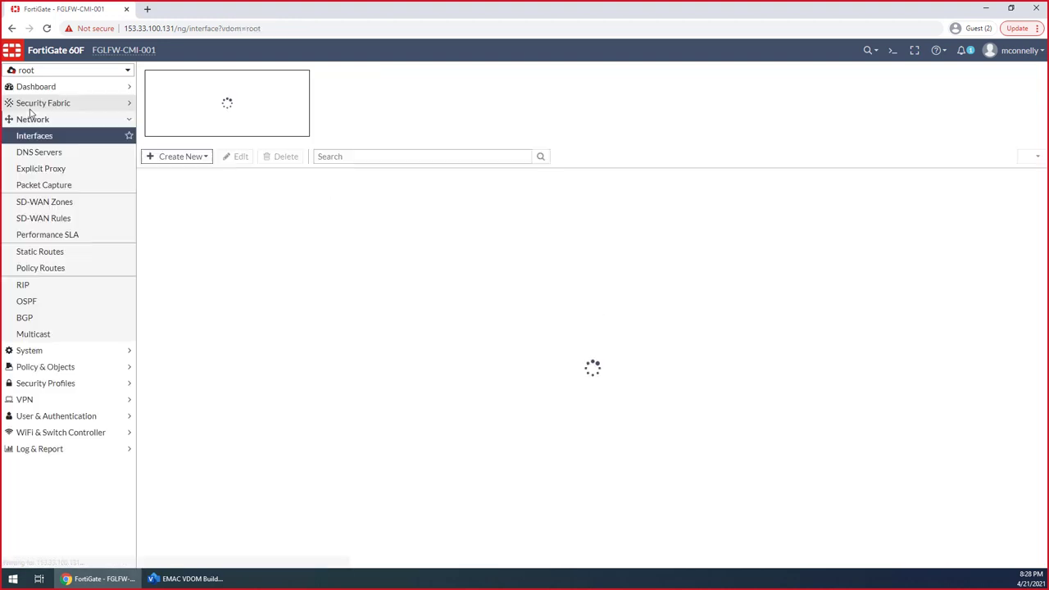
{"action": "left_click", "coordinate": [33, 71]}
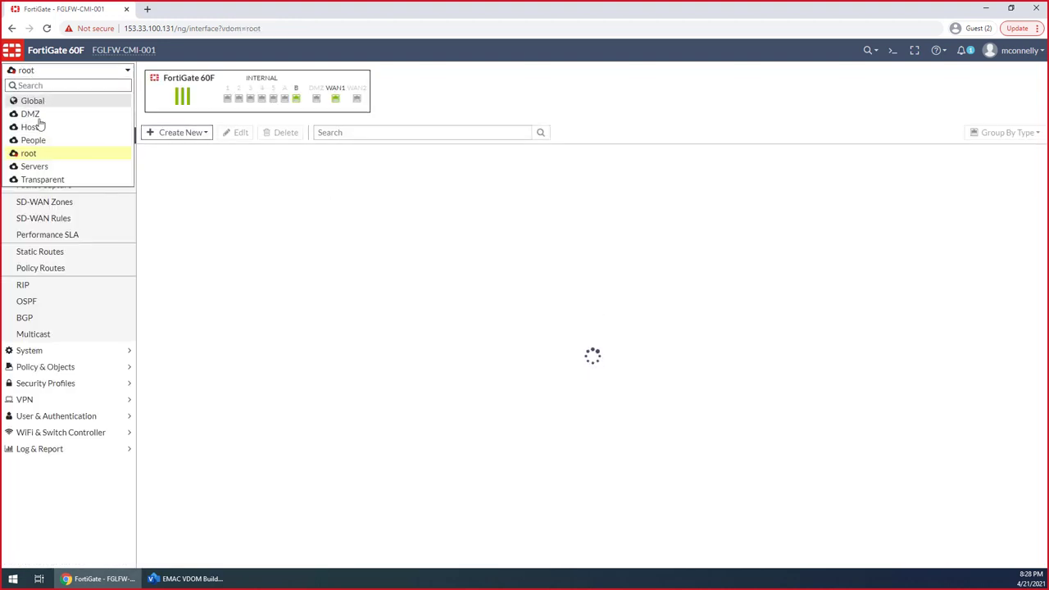
{"action": "left_click", "coordinate": [34, 101]}
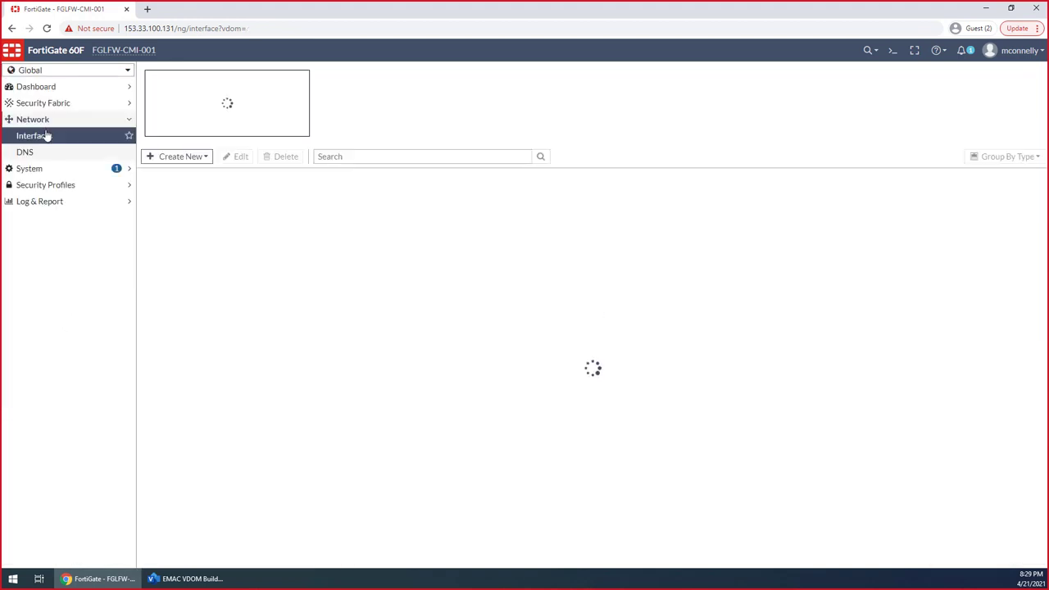
- In System > VDOM, enable Central SNAT on the root VDOM and save
{"action": "left_click", "coordinate": [47, 170]}
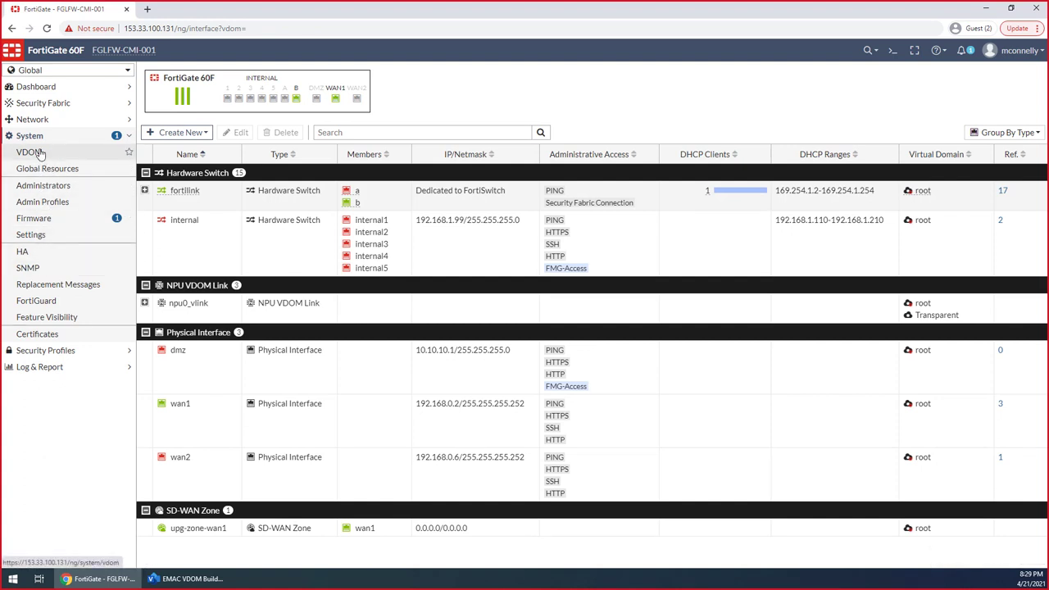
{"action": "left_click", "coordinate": [32, 153]}
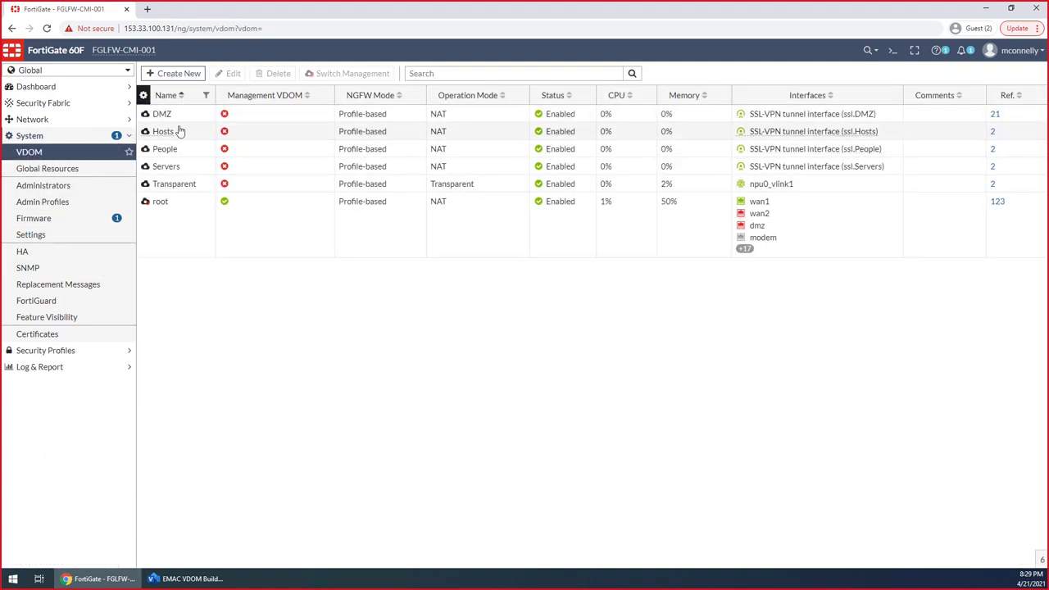
{"action": "double_click", "coordinate": [167, 205]}
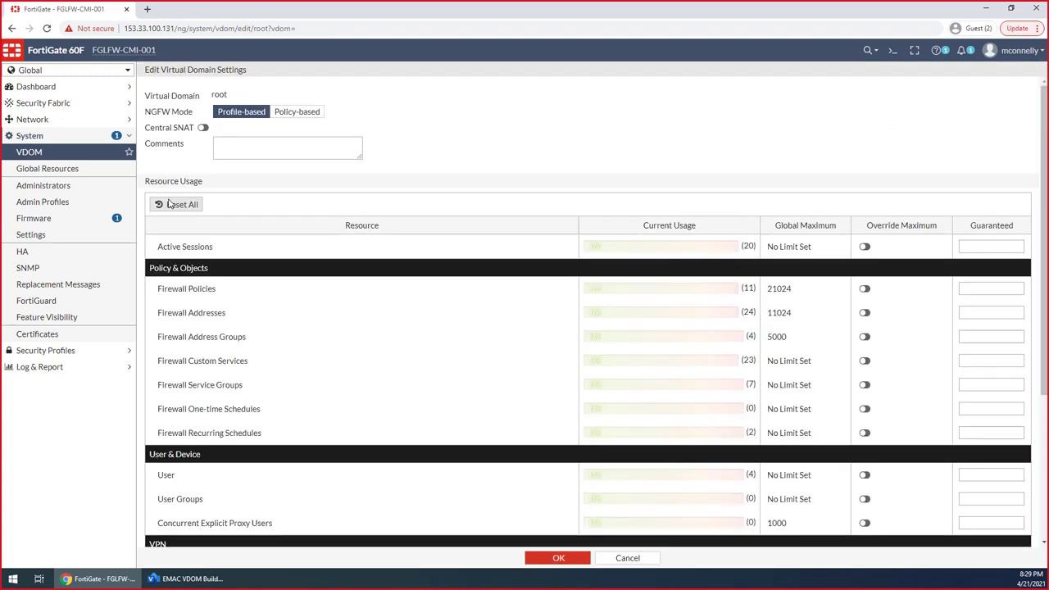
{"action": "left_click", "coordinate": [201, 128]}
{"action": "left_click", "coordinate": [555, 560]}
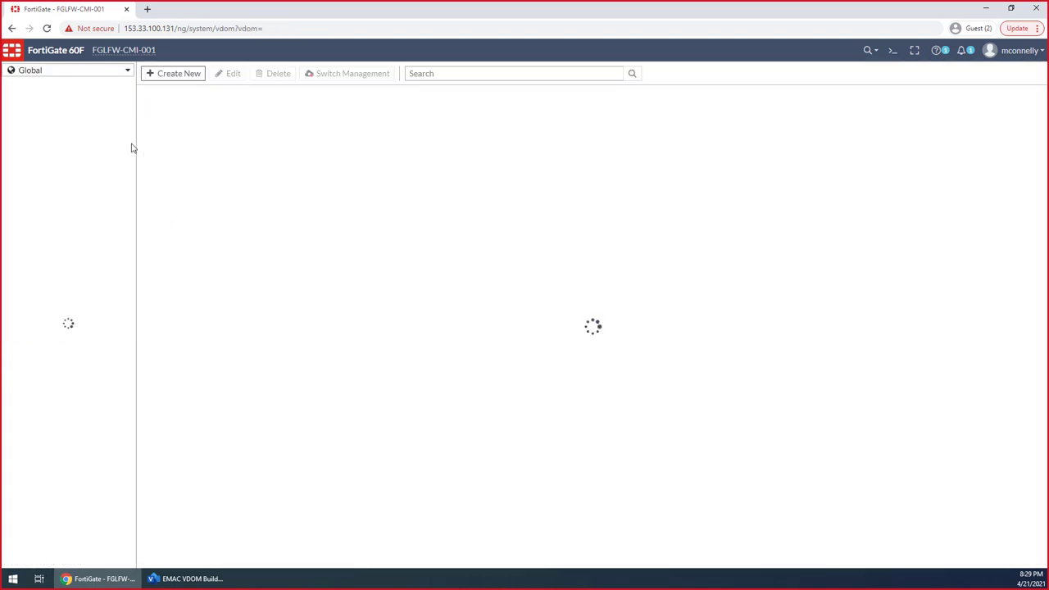
- Switch to the root VDOM, browse its menus, then return to the Global view
{"action": "left_click", "coordinate": [36, 73]}
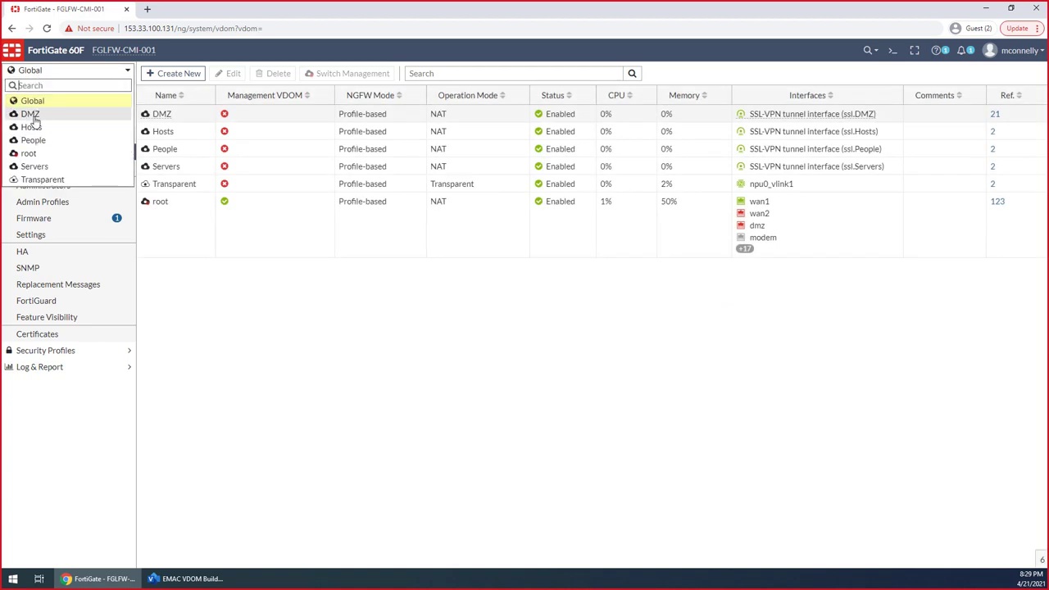
{"action": "left_click", "coordinate": [31, 155]}
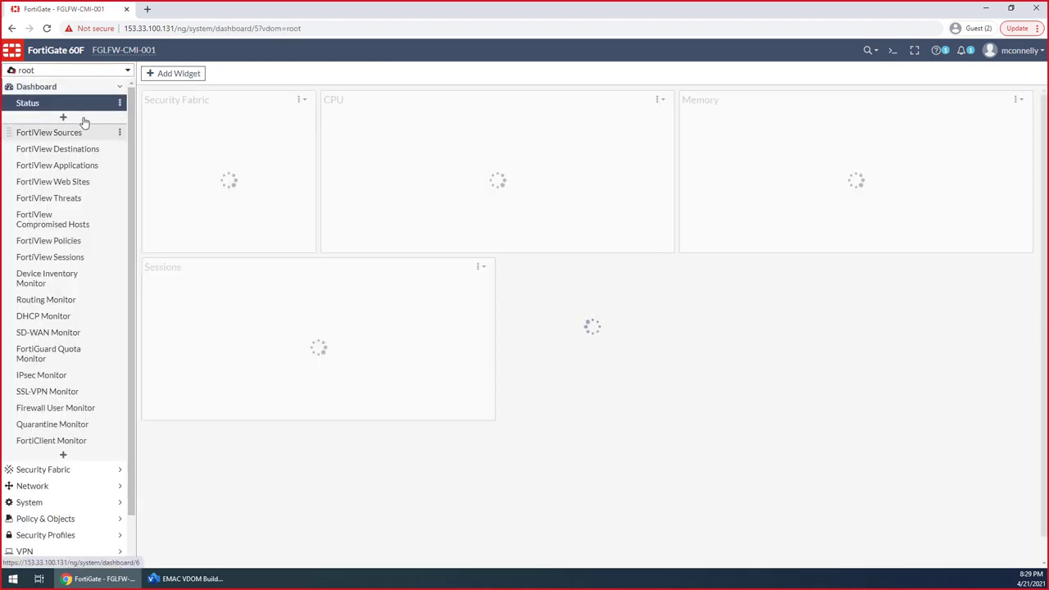
{"action": "left_click", "coordinate": [50, 87]}
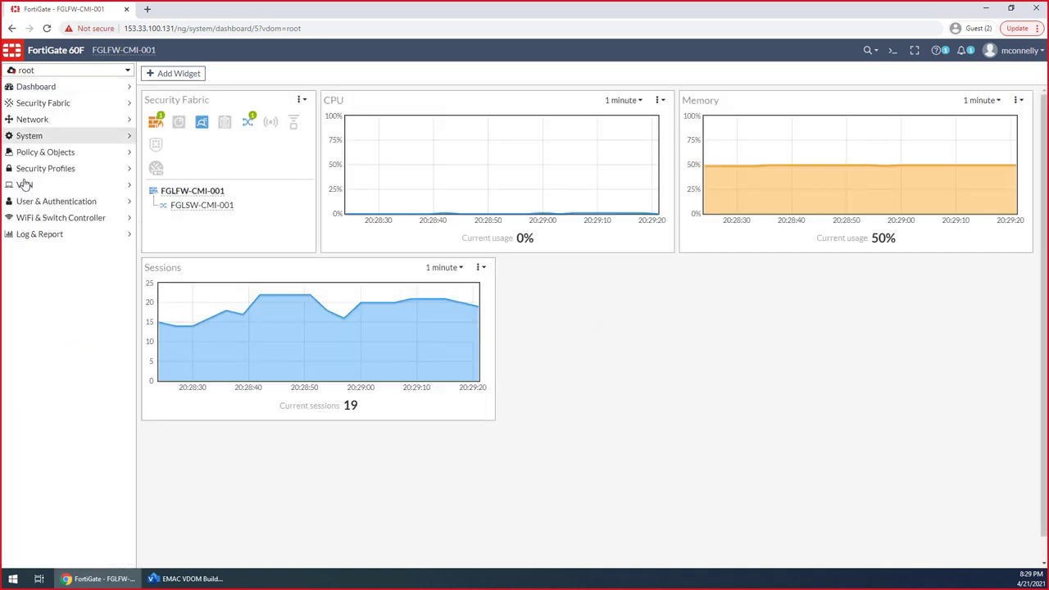
{"action": "left_click", "coordinate": [41, 137]}
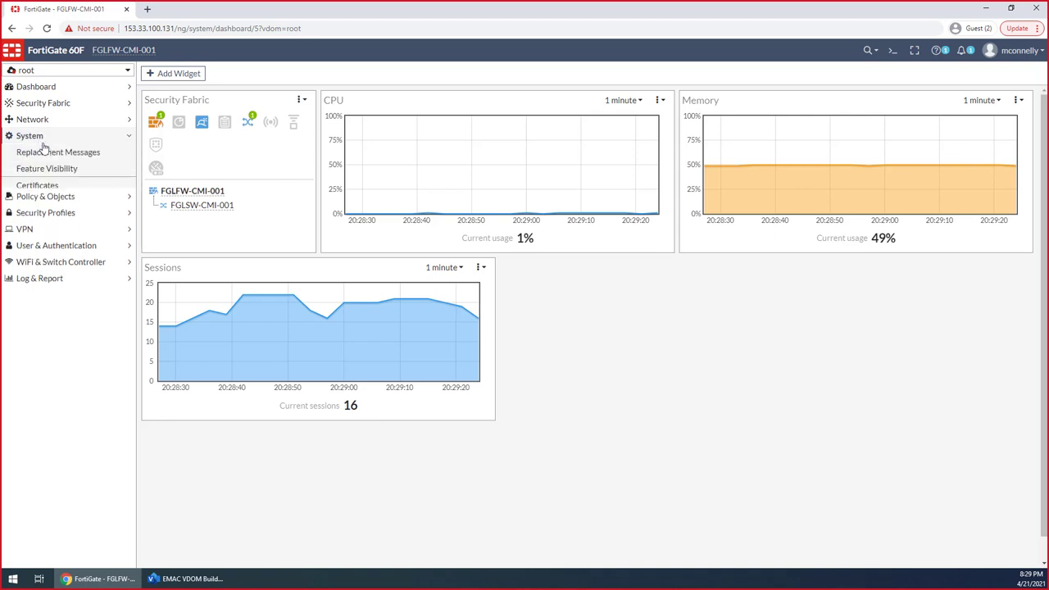
{"action": "left_click", "coordinate": [43, 121]}
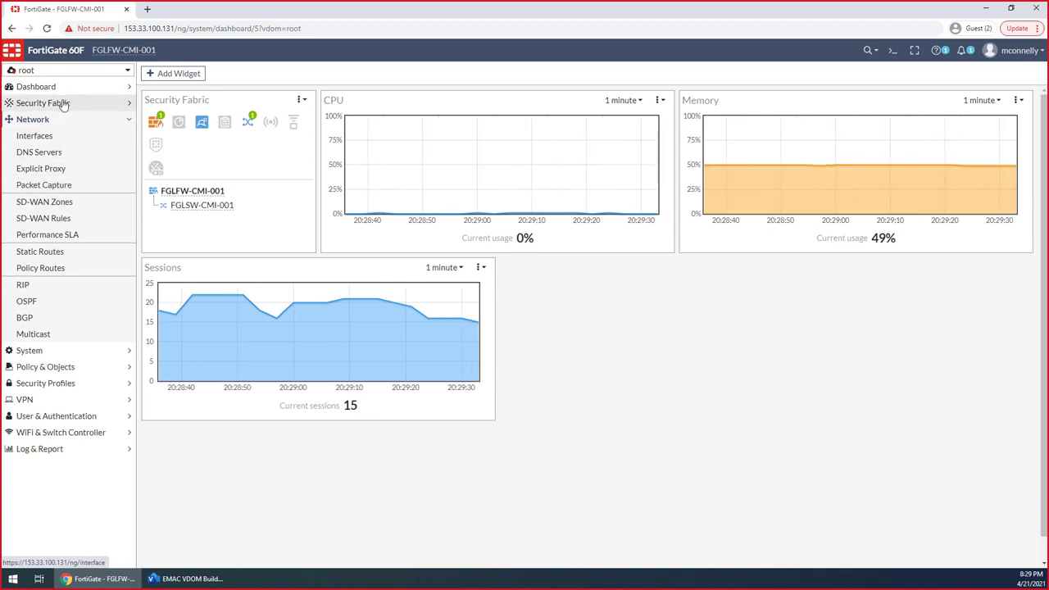
{"action": "left_click", "coordinate": [61, 70]}
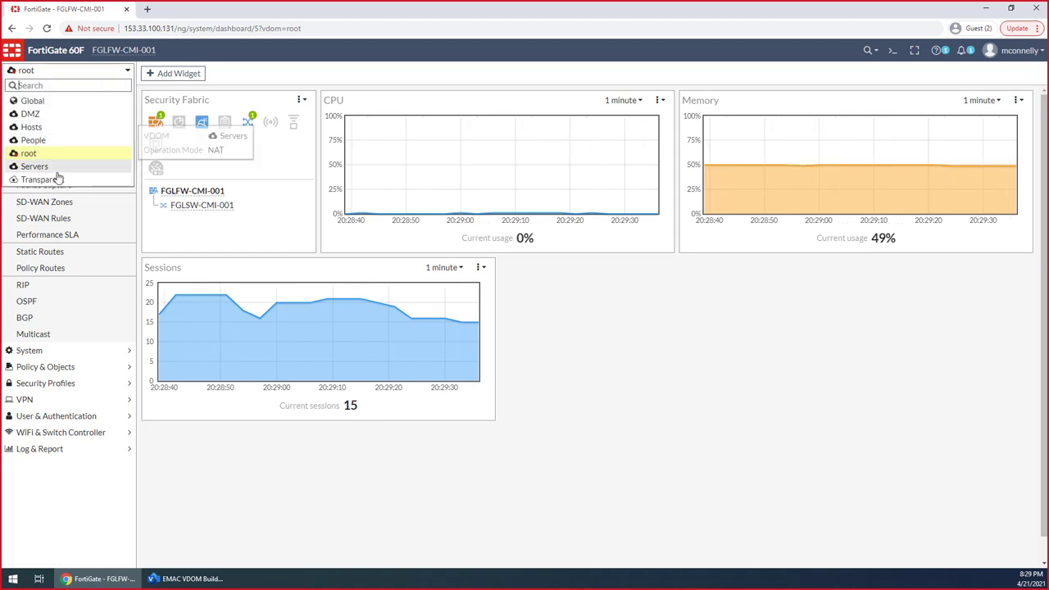
{"action": "left_click", "coordinate": [59, 101]}
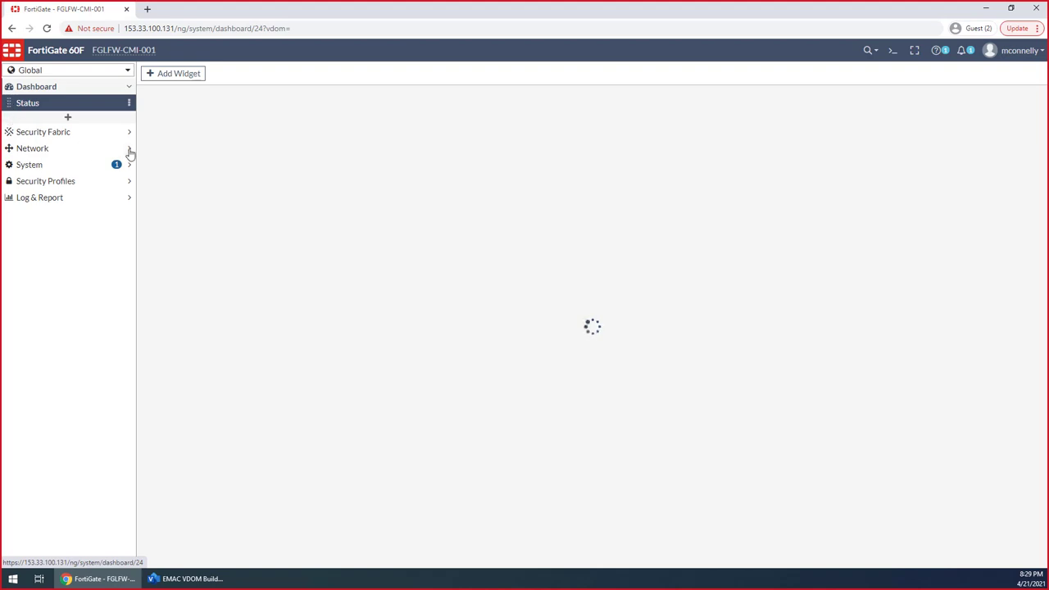
- Move the Visio window aside and open the Global Network > Interfaces list
{"action": "left_click", "coordinate": [185, 578]}
{"action": "left_click_drag", "start_coordinate": [275, 9], "coordinate": [1048, 180]}
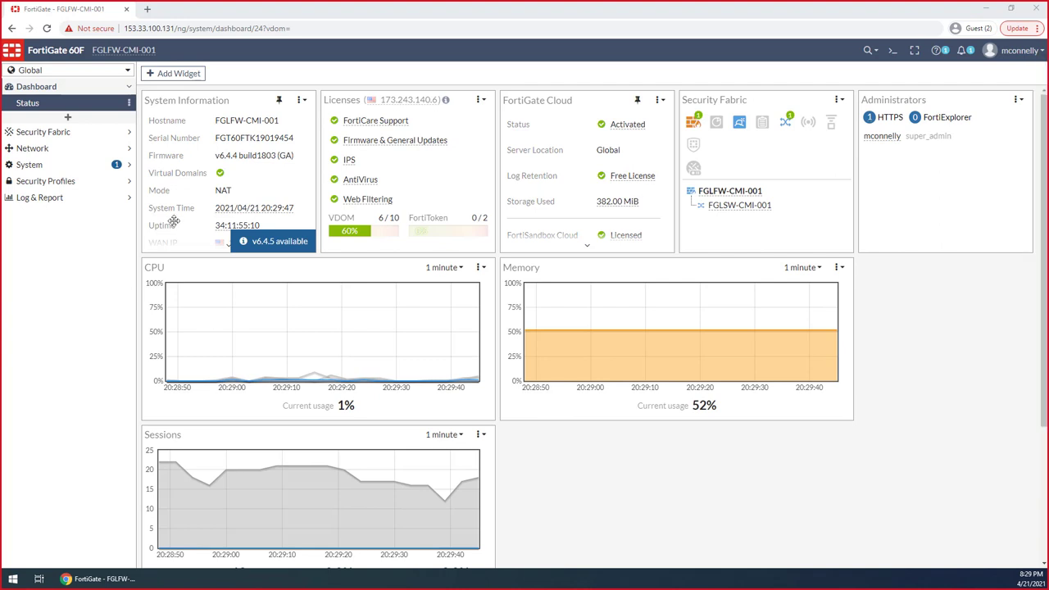
{"action": "left_click", "coordinate": [30, 169]}
{"action": "left_click", "coordinate": [28, 167]}
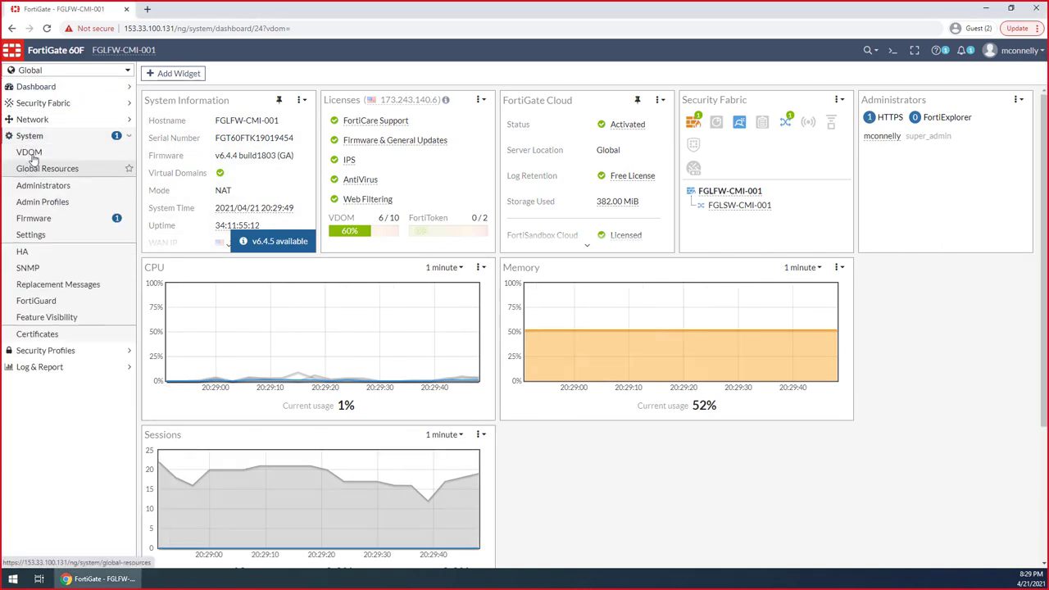
{"action": "left_click", "coordinate": [41, 121]}
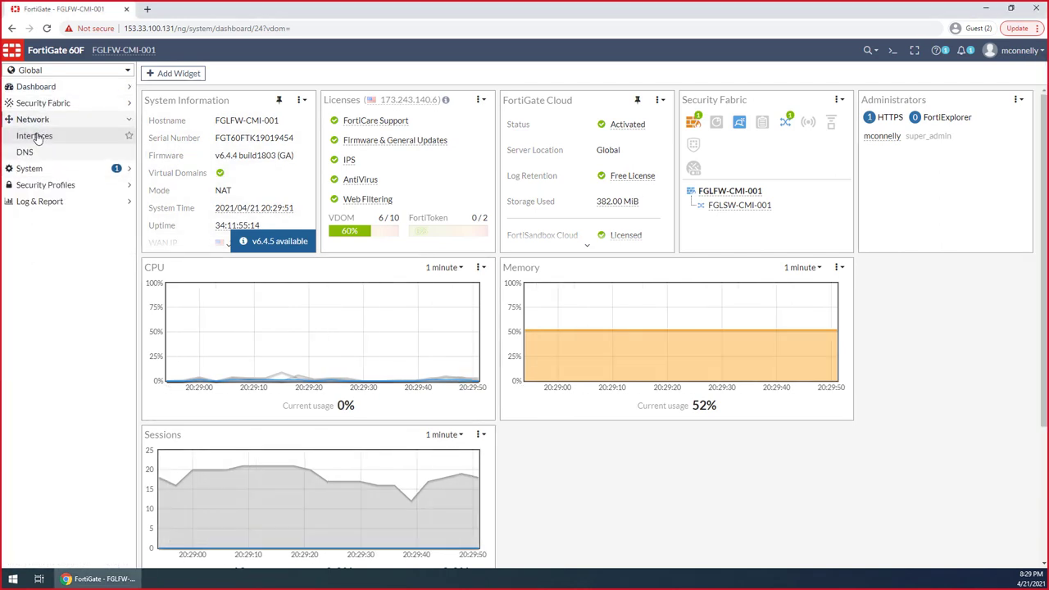
{"action": "left_click", "coordinate": [37, 136]}
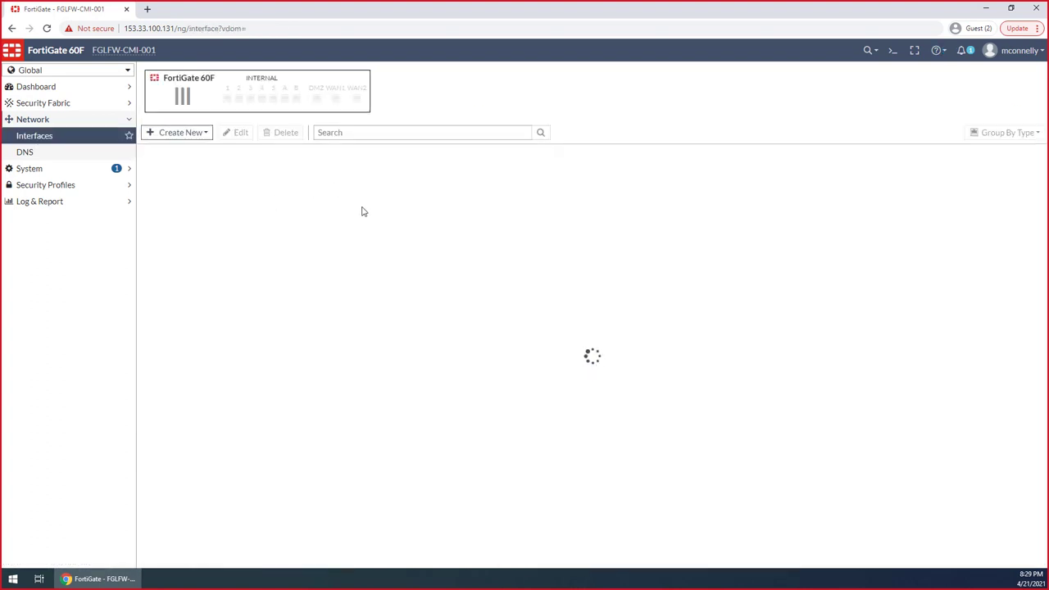
{"action": "left_click", "coordinate": [179, 132]}
- Start a new VDOM Link named R-H_VL- and open Interface 0's VDOM list
{"action": "left_click", "coordinate": [168, 175]}
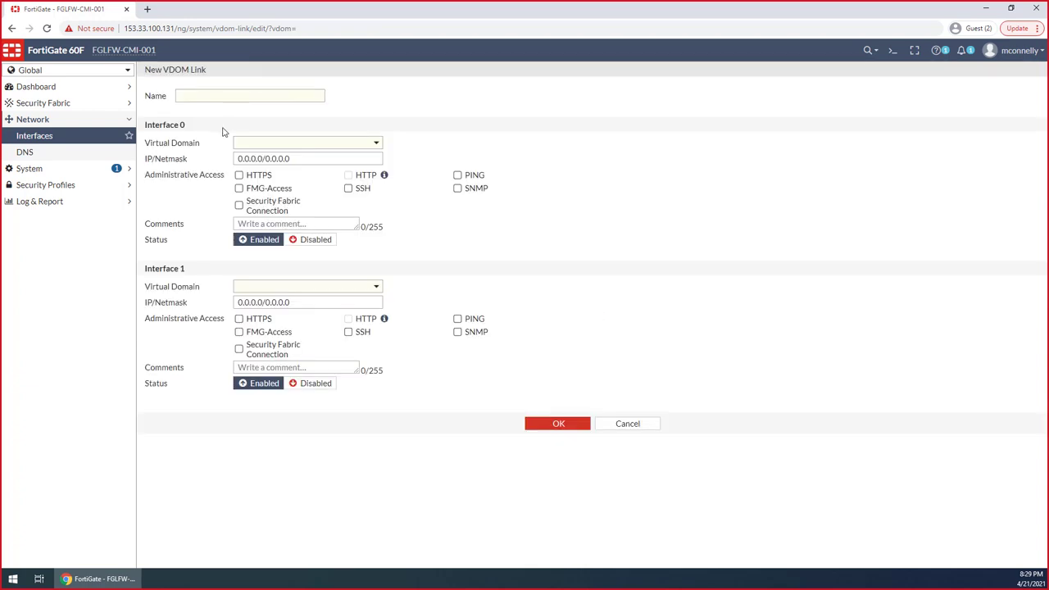
{"action": "left_click", "coordinate": [274, 97]}
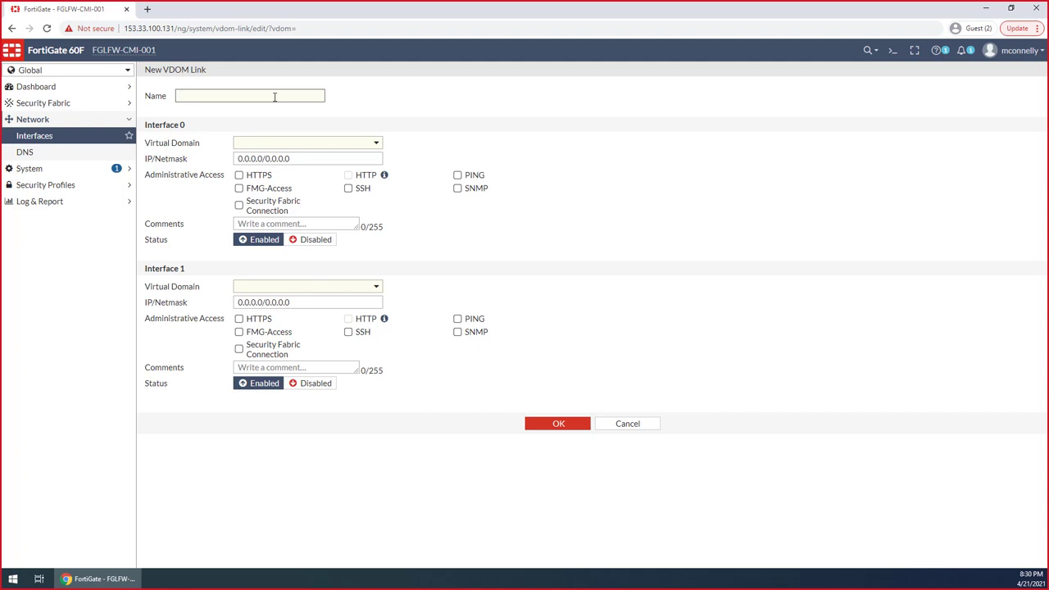
{"action": "type", "text": "R-H_VL-"}
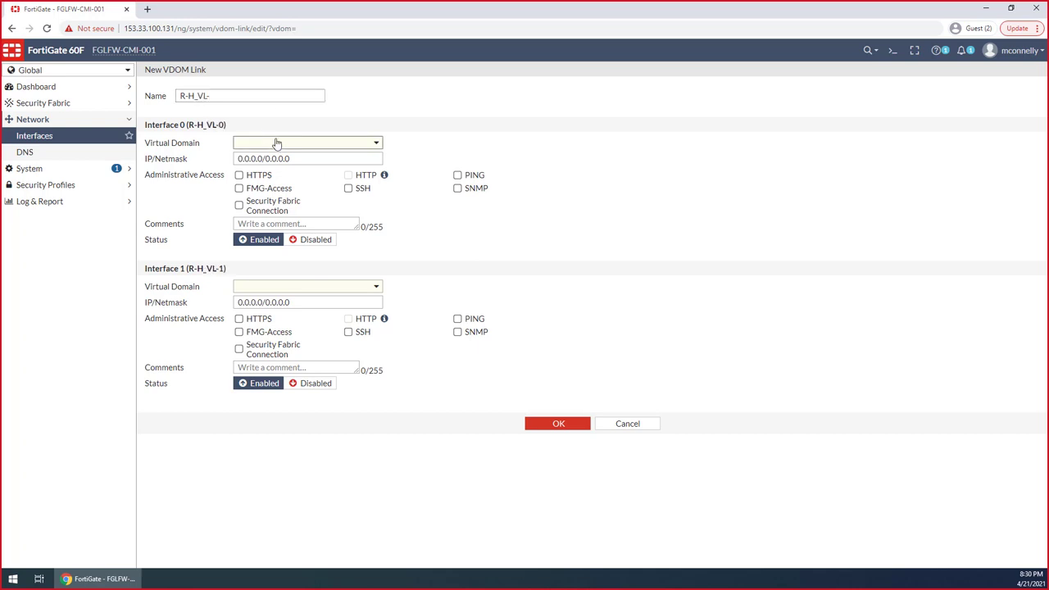
{"action": "left_click", "coordinate": [276, 143]}
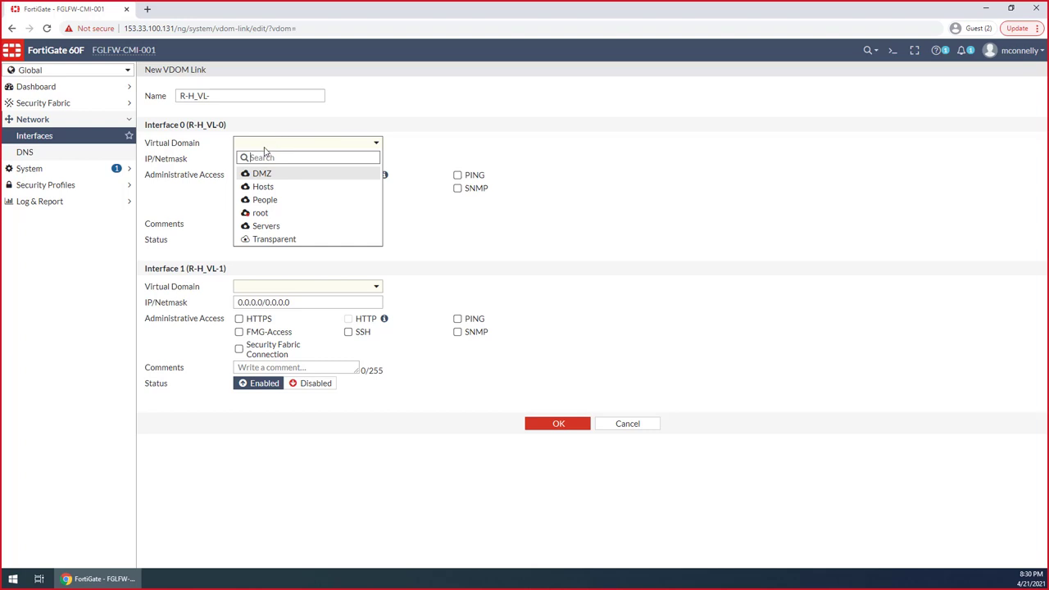
- Put Interface 0 in root at 172.17.0.1/30 and Interface 1 in Hosts at 172.17.0.2/30
{"action": "left_click", "coordinate": [268, 214]}
{"action": "triple_click", "coordinate": [286, 159]}
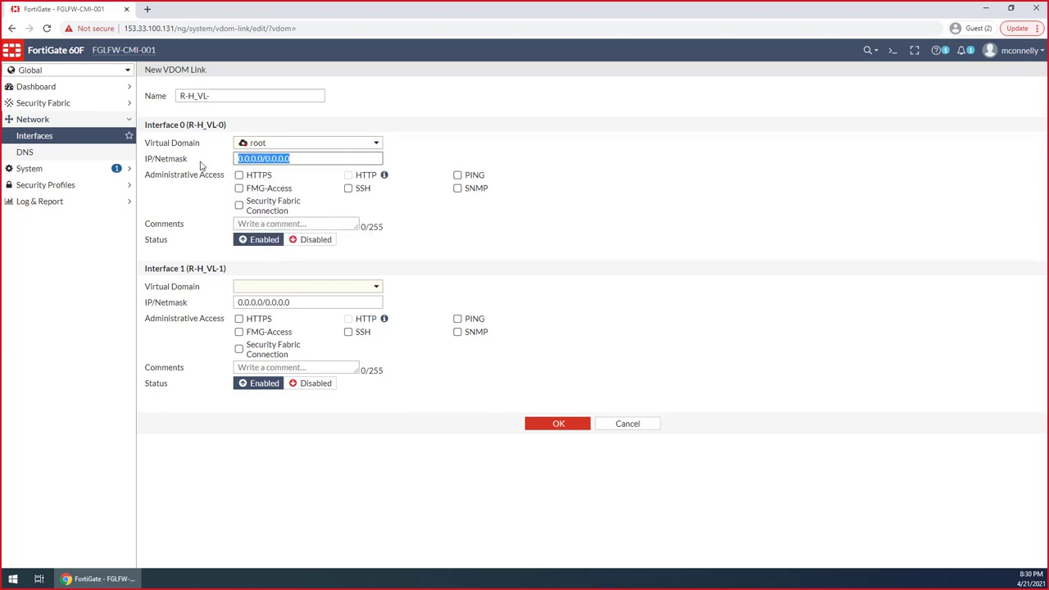
{"action": "type", "text": "172.17"}
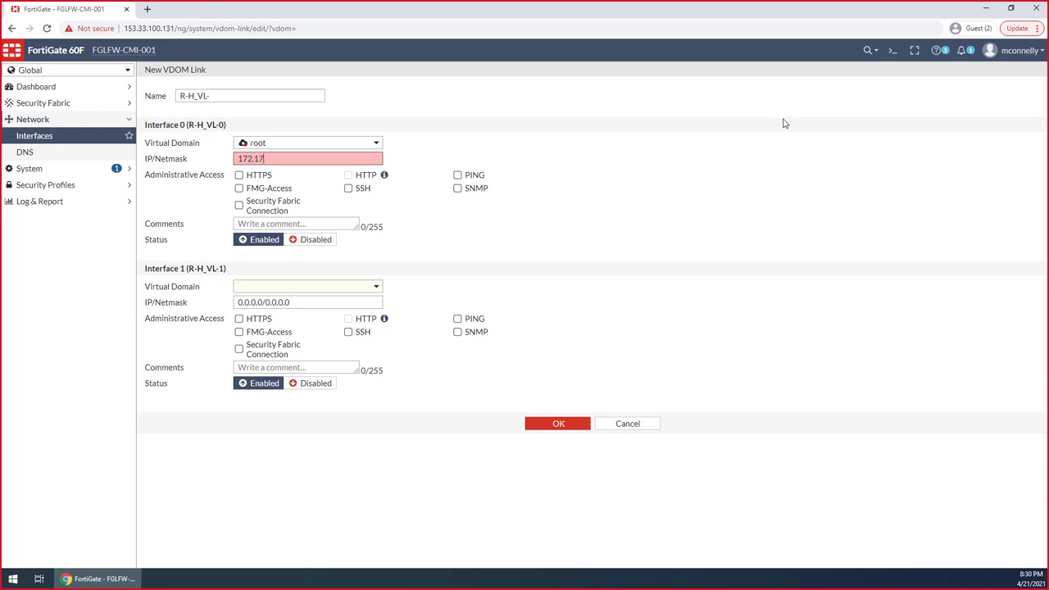
{"action": "type", "text": ".0.1/30"}
{"action": "key", "text": "Tab"}
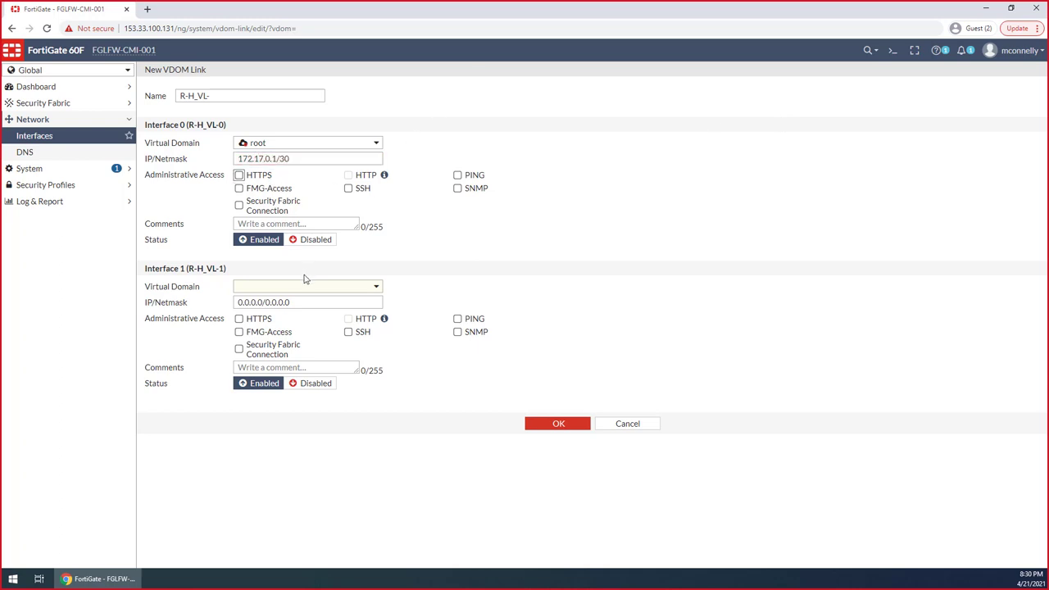
{"action": "left_click", "coordinate": [288, 289]}
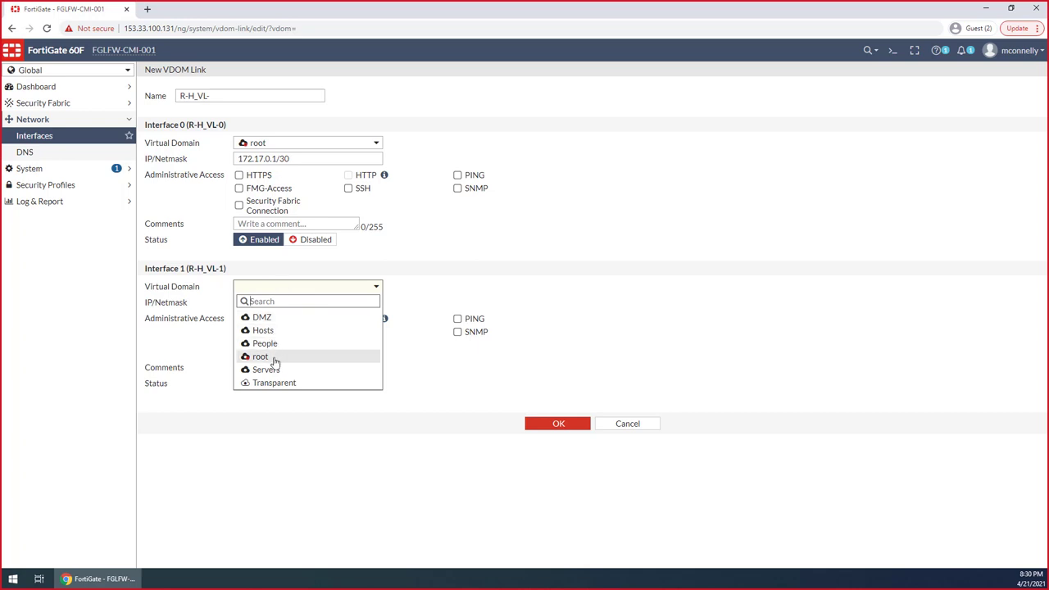
{"action": "left_click", "coordinate": [273, 332]}
{"action": "left_click", "coordinate": [277, 302]}
{"action": "key", "text": "ctrl+a"}
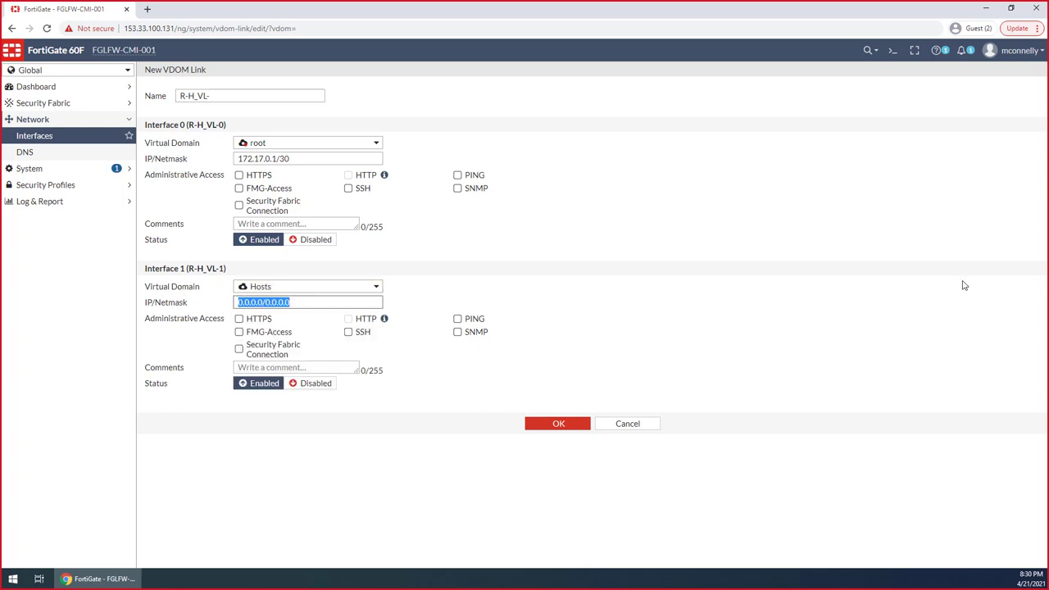
{"action": "type", "text": "172.17"}
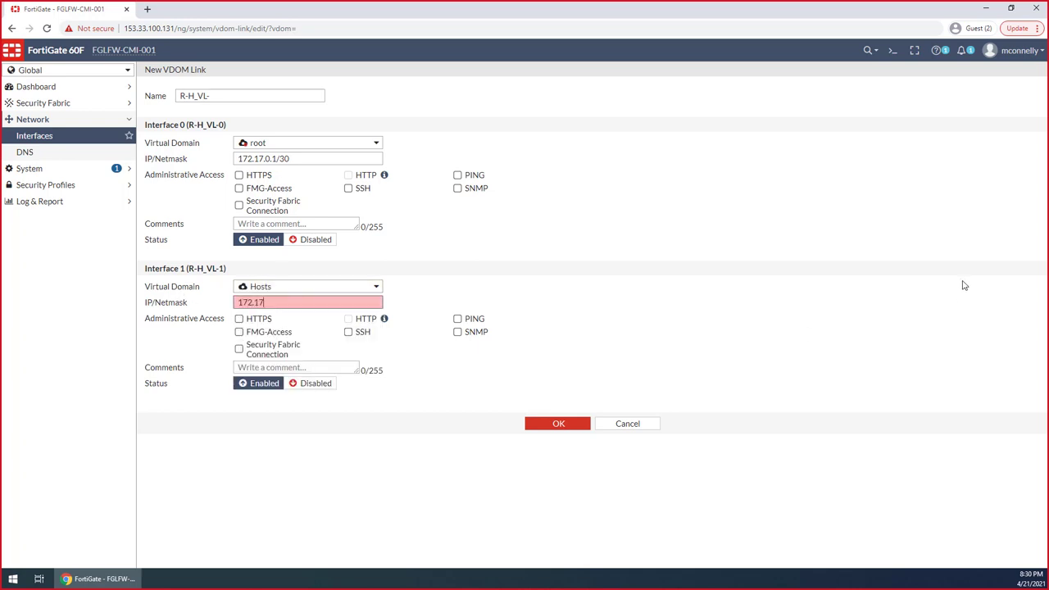
{"action": "type", "text": ".0.2/30"}
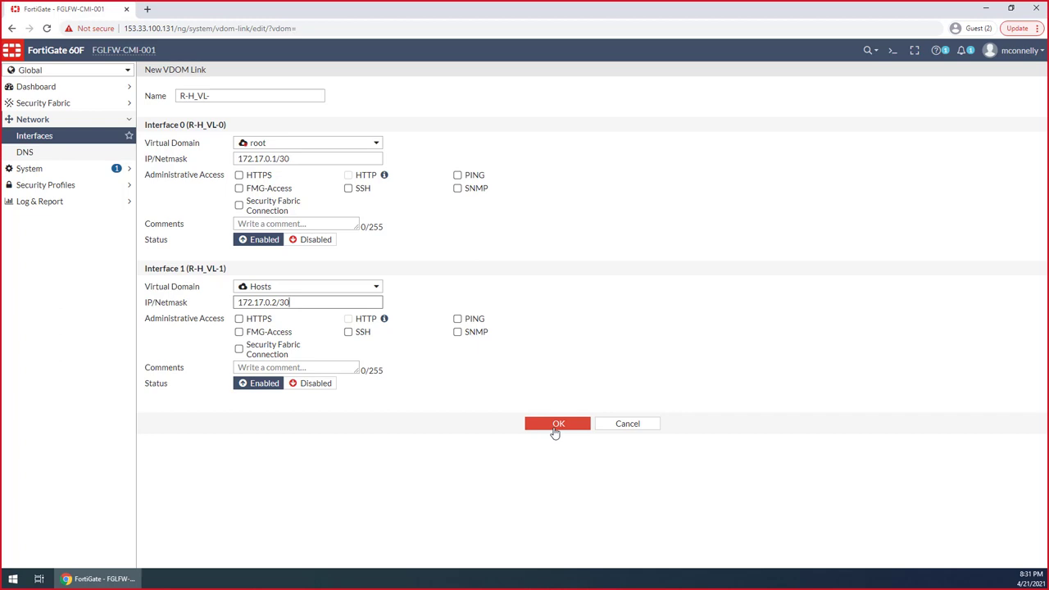
- Trim the link name to 11 characters or fewer and save the VDOM link
{"action": "left_click", "coordinate": [183, 96]}
{"action": "type", "text": "OOT-H"}
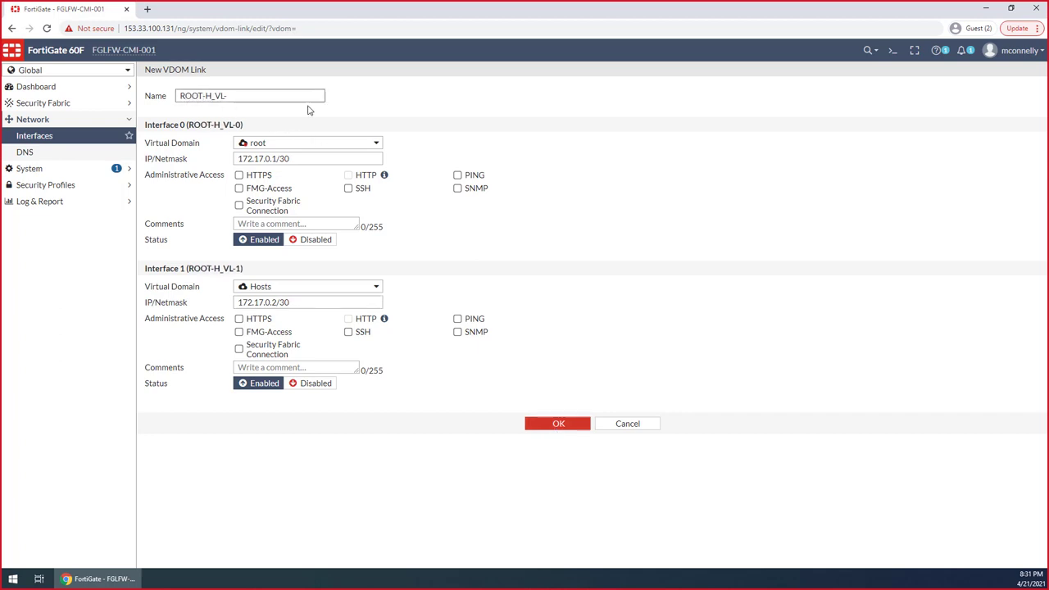
{"action": "type", "text": "OST"}
{"action": "key", "text": "BackSpace"}
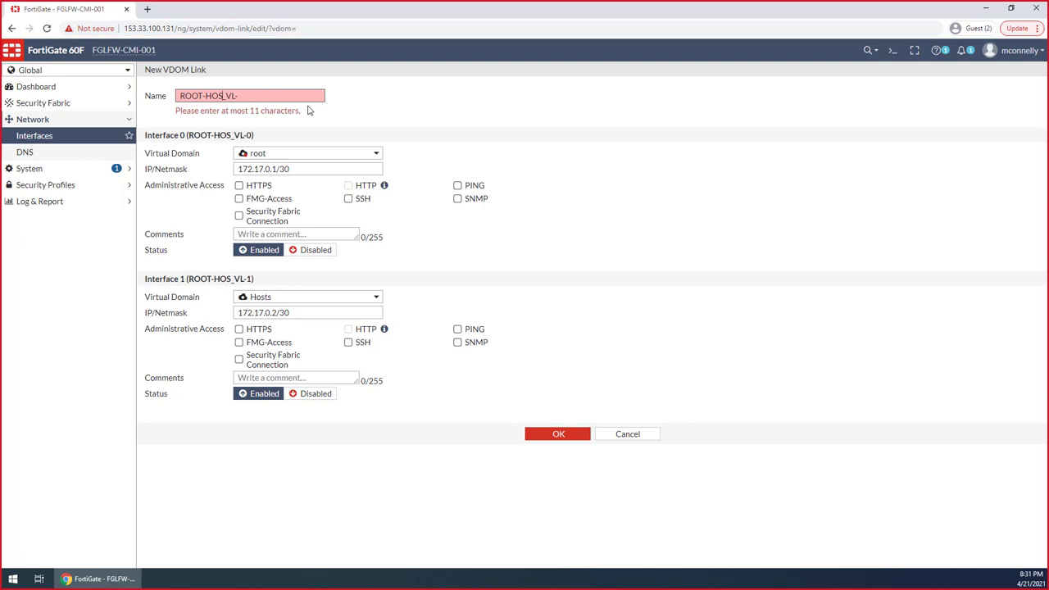
{"action": "key", "text": "BackSpace"}
{"action": "key", "text": "BackSpace"}
{"action": "key", "text": "BackSpace"}
{"action": "key", "text": "BackSpace"}
{"action": "key", "text": "BackSpace"}
{"action": "left_click", "coordinate": [378, 96]}
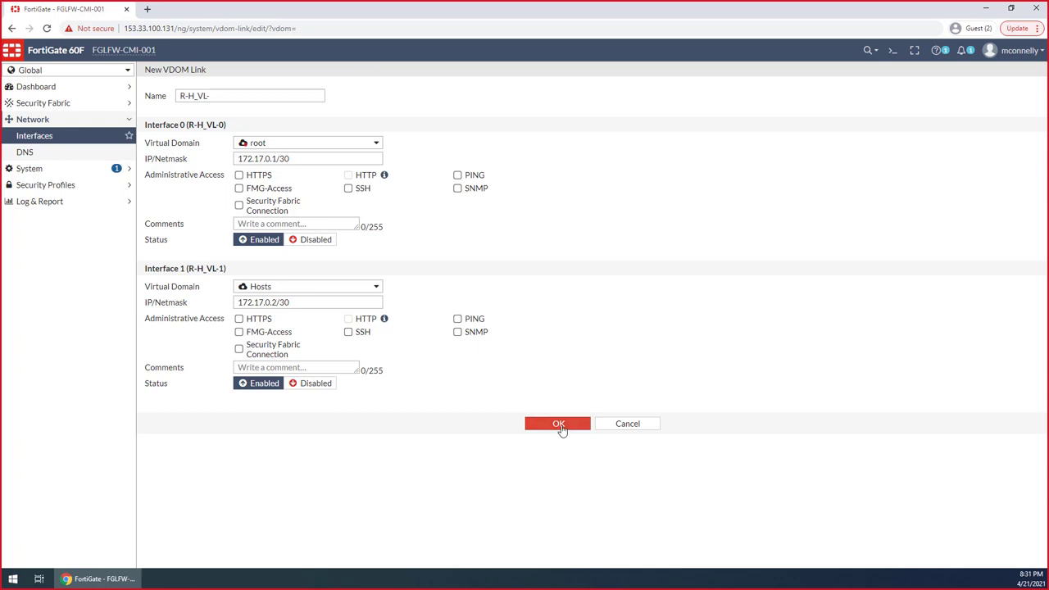
{"action": "left_click", "coordinate": [559, 425]}
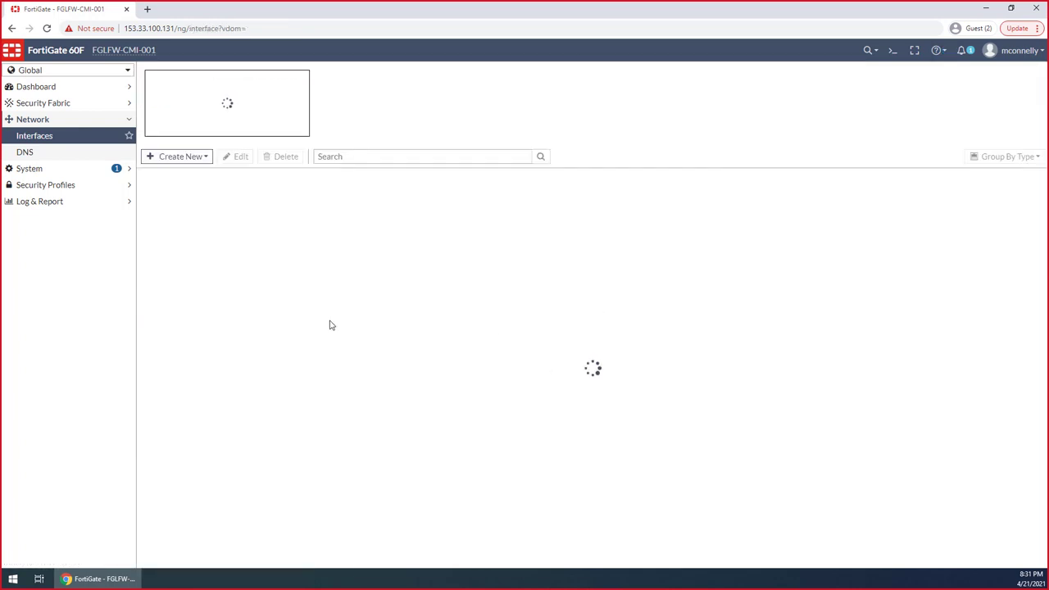
- Start VDOM link R-P_VL- with interface 0 in root and interface 1 in People
{"action": "left_click", "coordinate": [177, 133]}
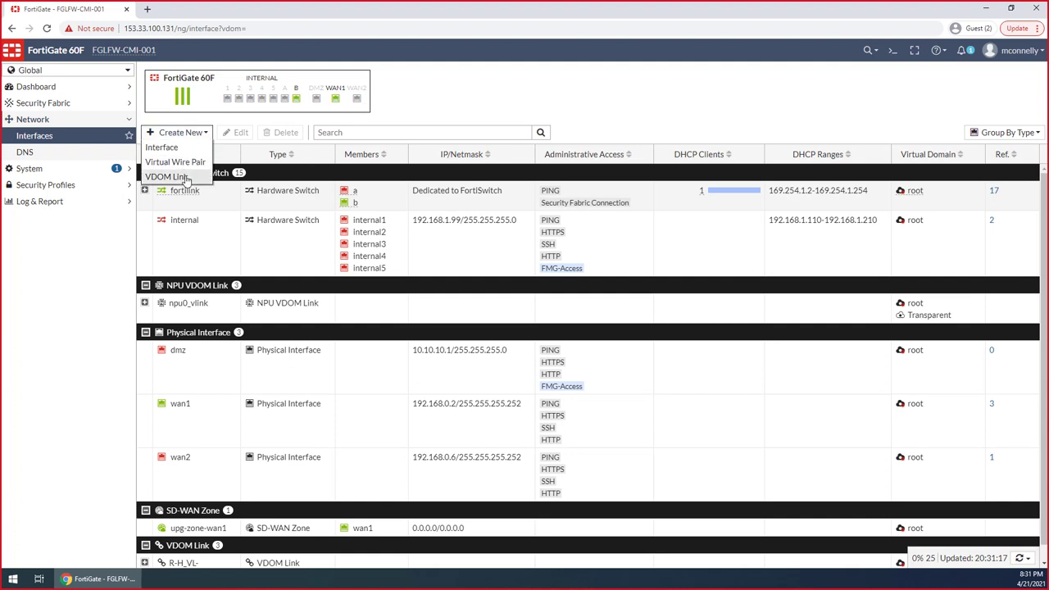
{"action": "left_click", "coordinate": [168, 177]}
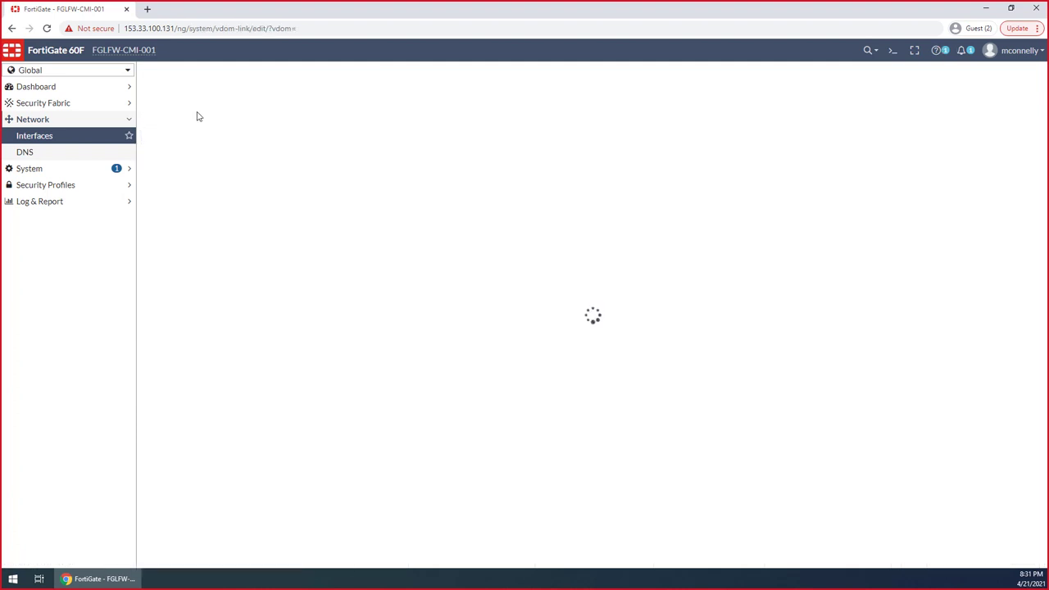
{"action": "type", "text": "R-"}
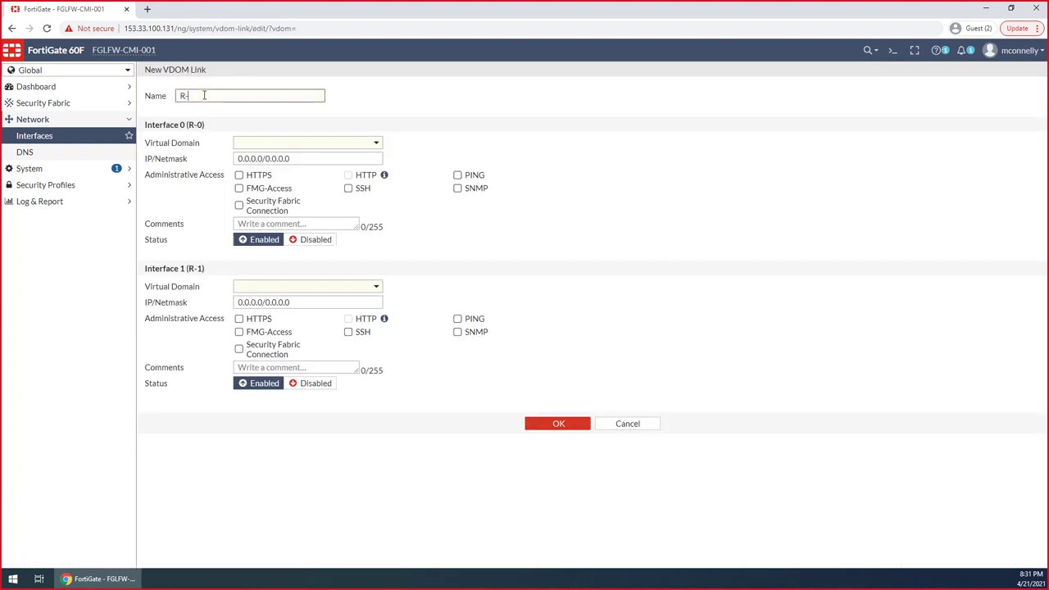
{"action": "type", "text": "P_VL-"}
{"action": "left_click", "coordinate": [306, 145]}
{"action": "left_click", "coordinate": [267, 213]}
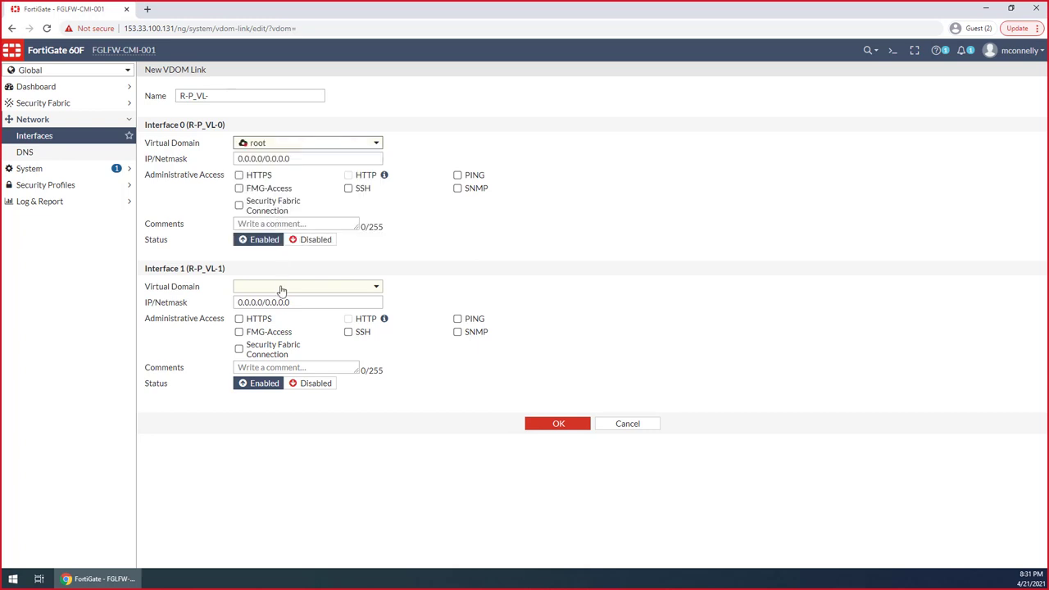
{"action": "left_click", "coordinate": [281, 287]}
{"action": "left_click", "coordinate": [291, 344]}
- Address interface 0 as 172.17.0.5/30 and interface 1 as 172.17.0.6/30, then save the link
{"action": "left_click", "coordinate": [254, 163]}
{"action": "triple_click", "coordinate": [255, 161]}
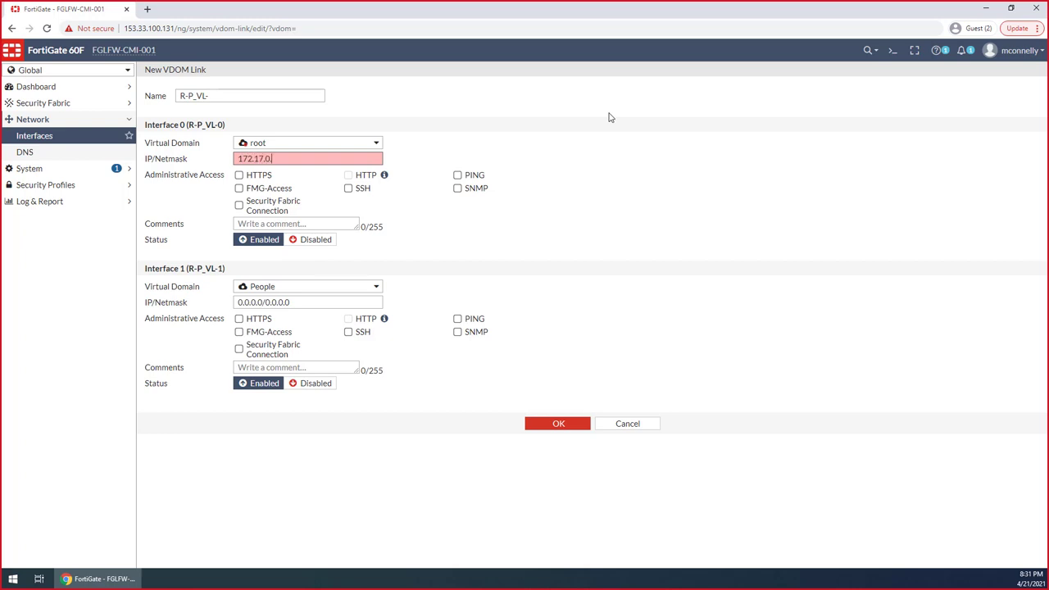
{"action": "type", "text": "5/30"}
{"action": "key", "text": "Tab"}
{"action": "left_click_drag", "start_coordinate": [294, 302], "coordinate": [202, 307]}
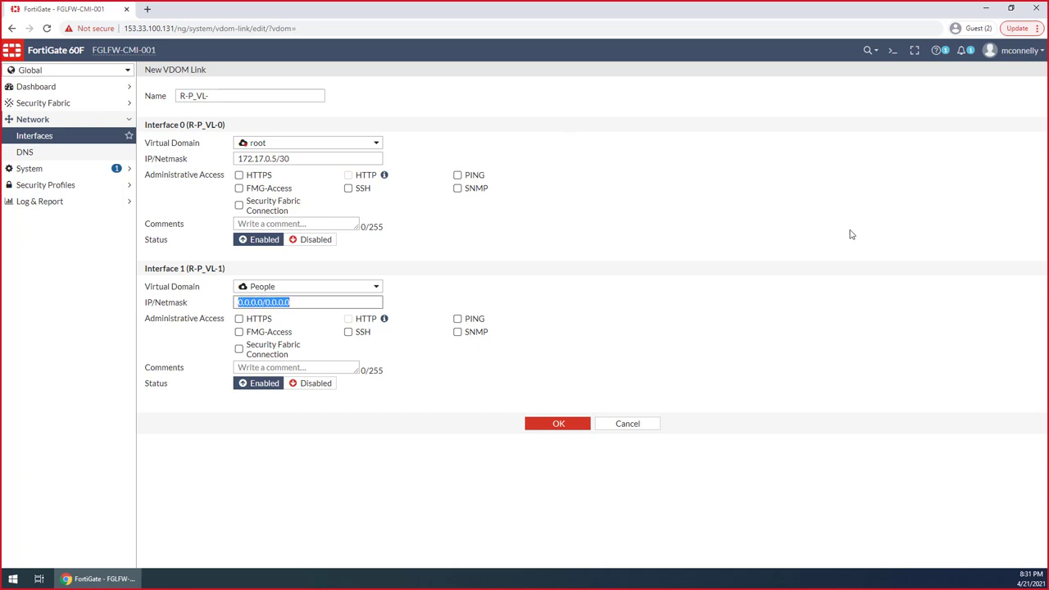
{"action": "type", "text": "172.17.0"}
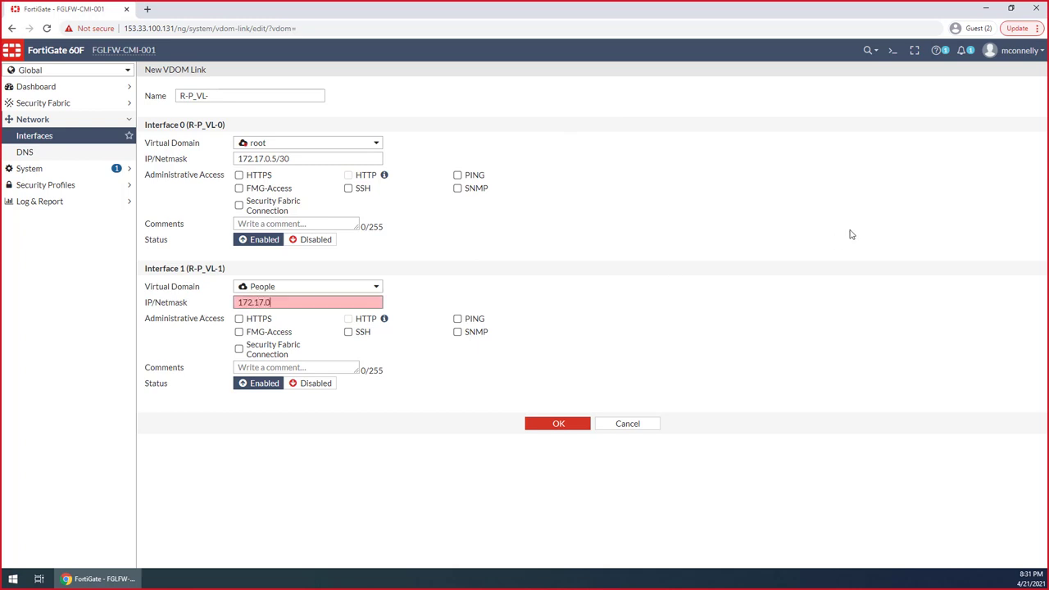
{"action": "type", "text": ".6/30"}
{"action": "key", "text": "Tab"}
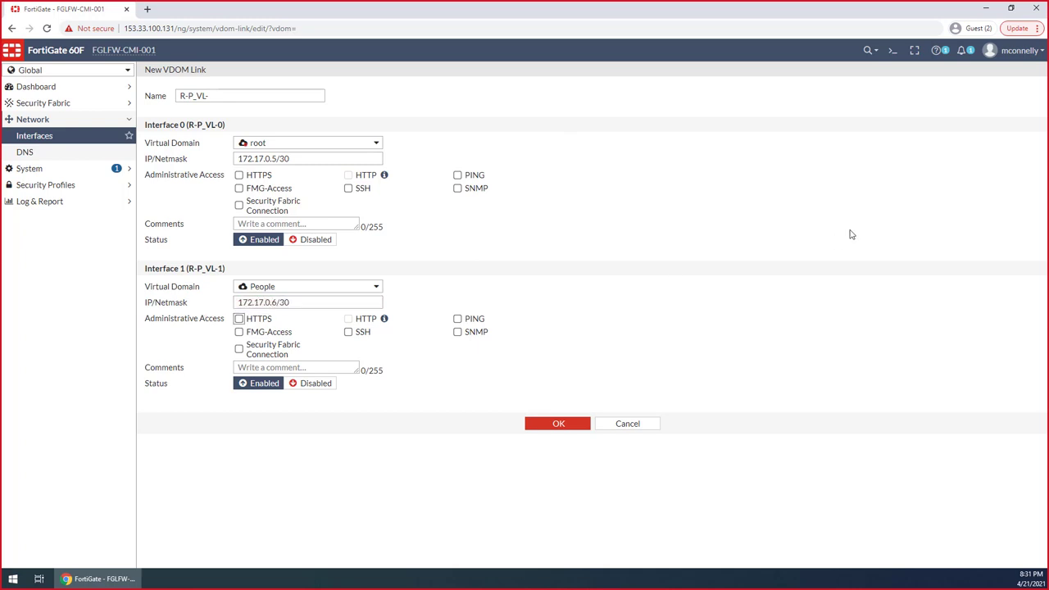
{"action": "left_click", "coordinate": [546, 427]}
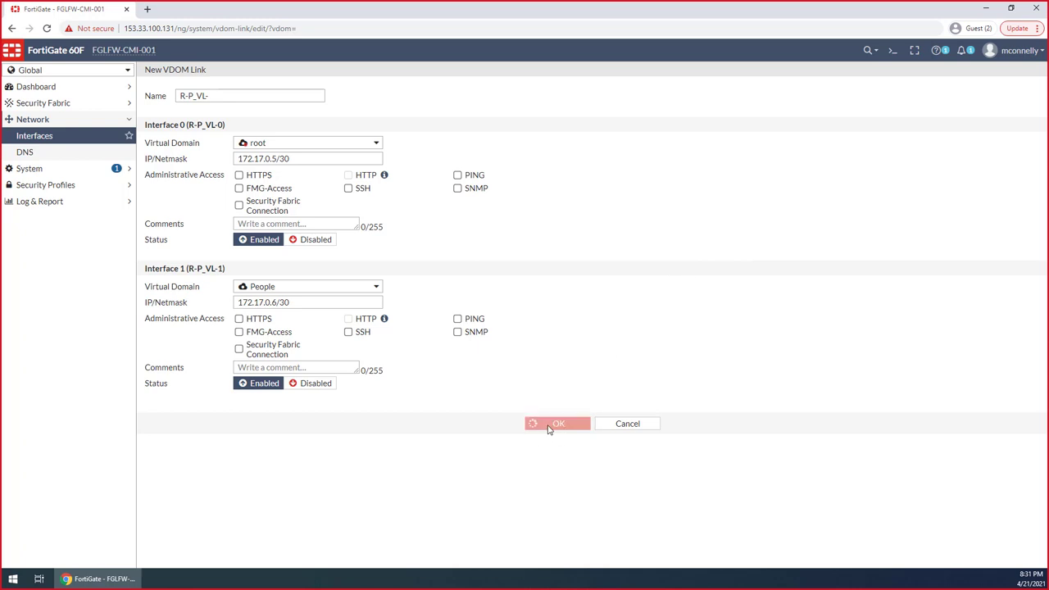
{"action": "left_click", "coordinate": [196, 133]}
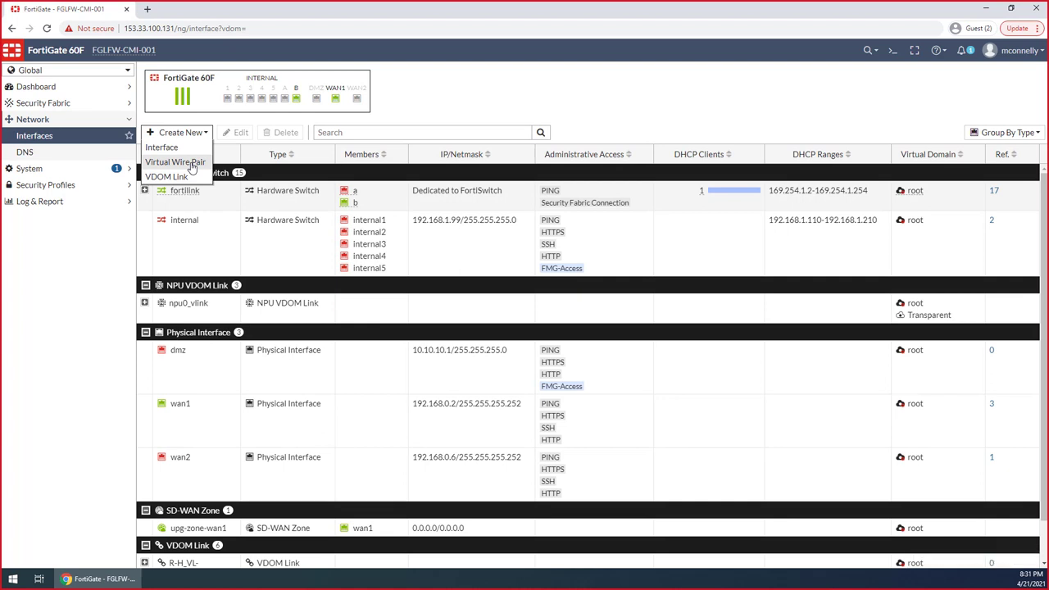
- Name a new VDOM link R-S_VL- with interface 0 in root at 172.17.0.9/30
{"action": "left_click", "coordinate": [187, 179]}
{"action": "left_click", "coordinate": [224, 92]}
{"action": "type", "text": "R-"}
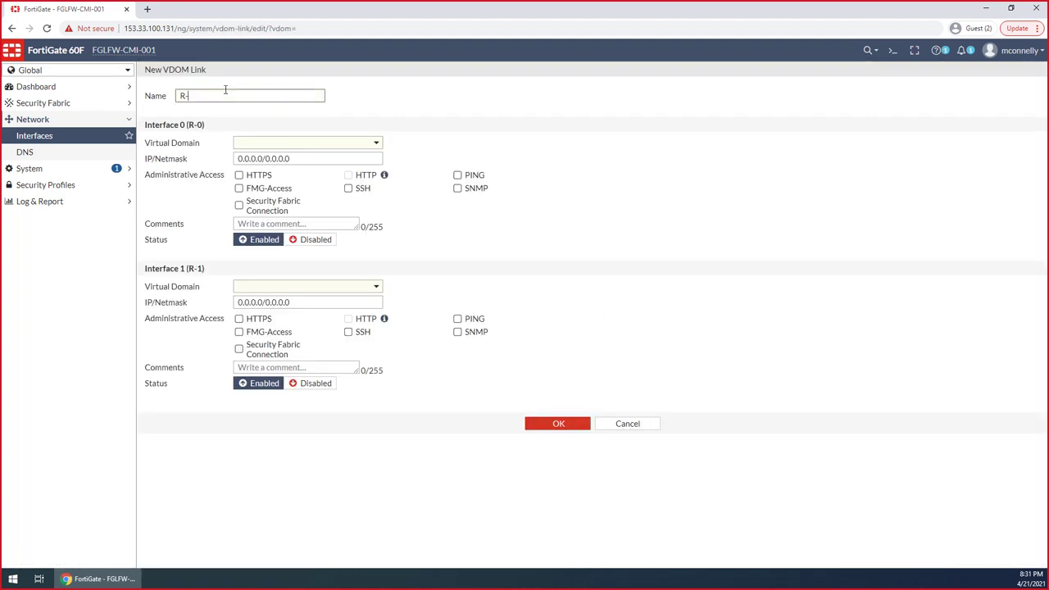
{"action": "type", "text": "S_VL-"}
{"action": "left_click", "coordinate": [264, 142]}
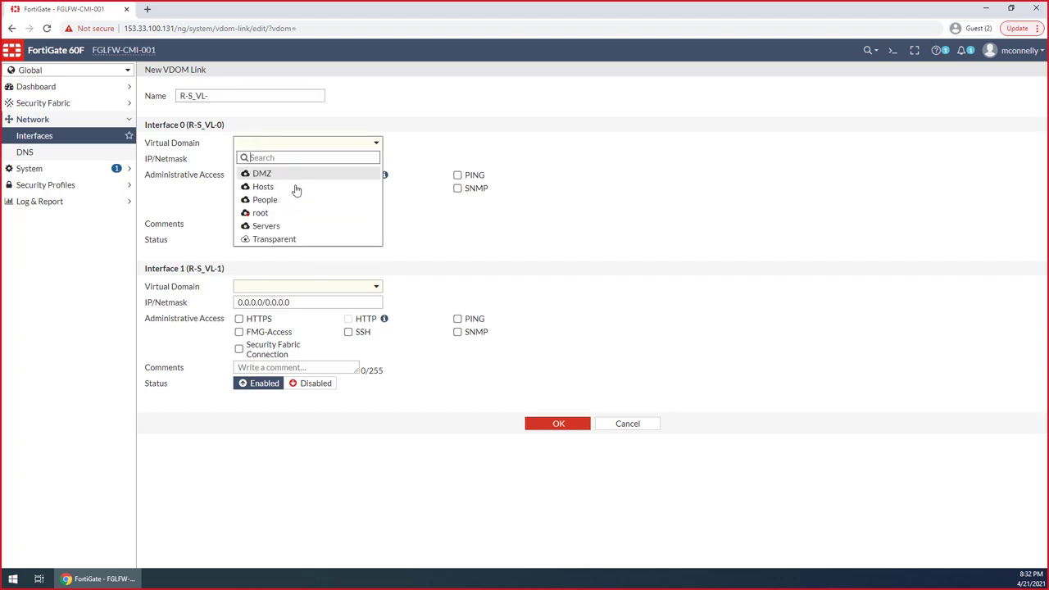
{"action": "left_click", "coordinate": [274, 215]}
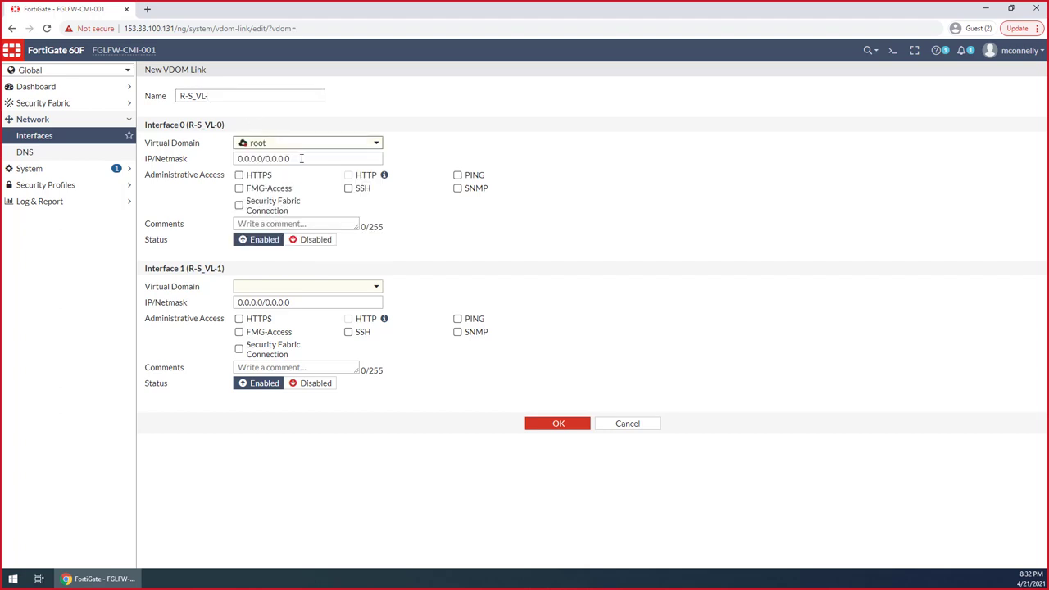
{"action": "left_click_drag", "start_coordinate": [289, 161], "coordinate": [210, 170]}
{"action": "type", "text": "172."}
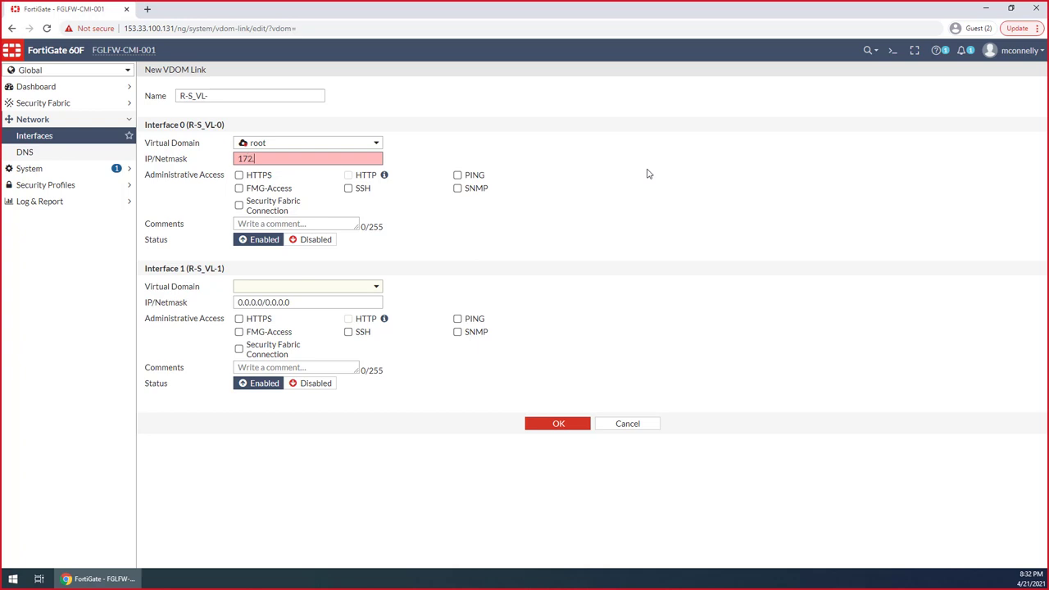
{"action": "type", "text": "17.0.9/30"}
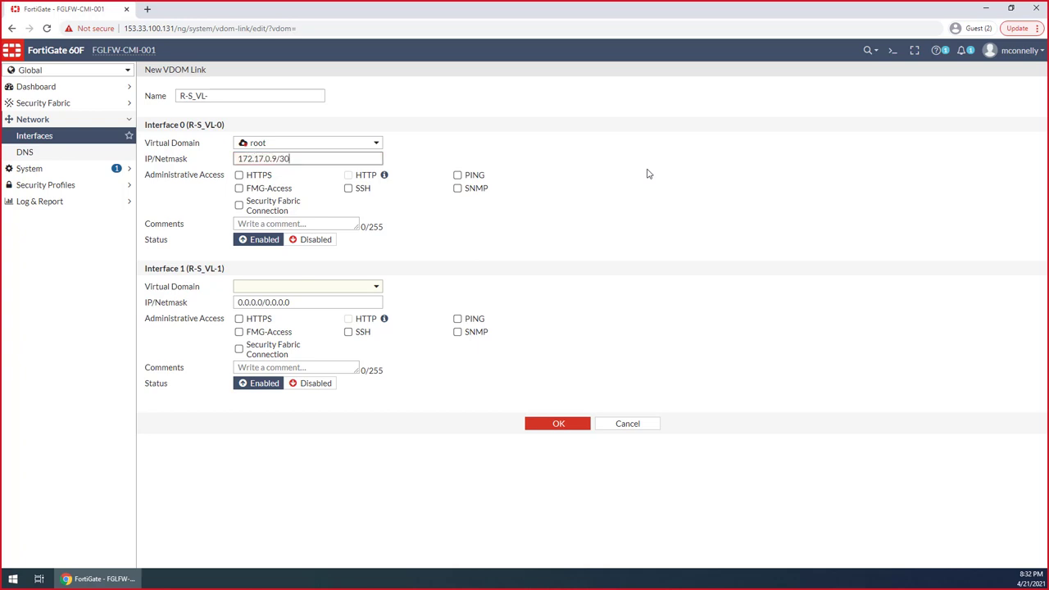
{"action": "key", "text": "Tab"}
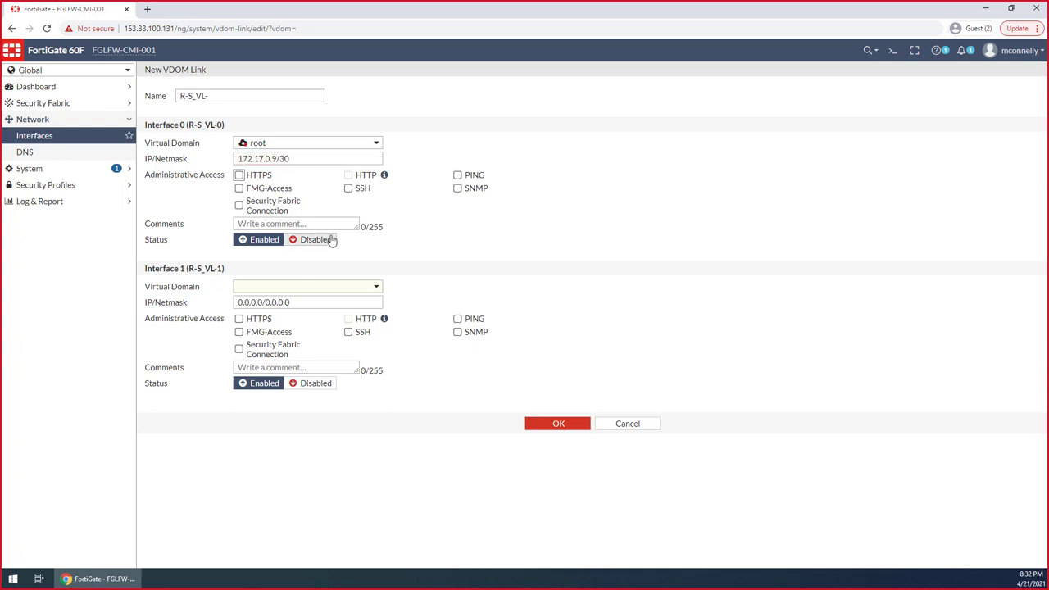
- Put interface 1 in the Servers VDOM at 172.17.0.10/30 and save the link
{"action": "left_click", "coordinate": [301, 285]}
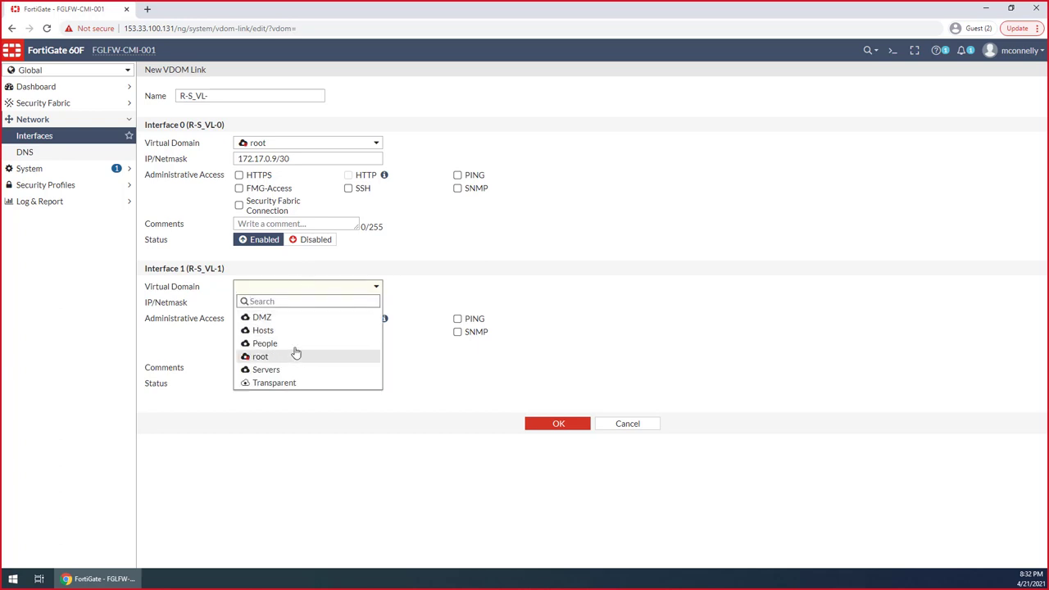
{"action": "left_click", "coordinate": [291, 369]}
{"action": "left_click", "coordinate": [300, 302]}
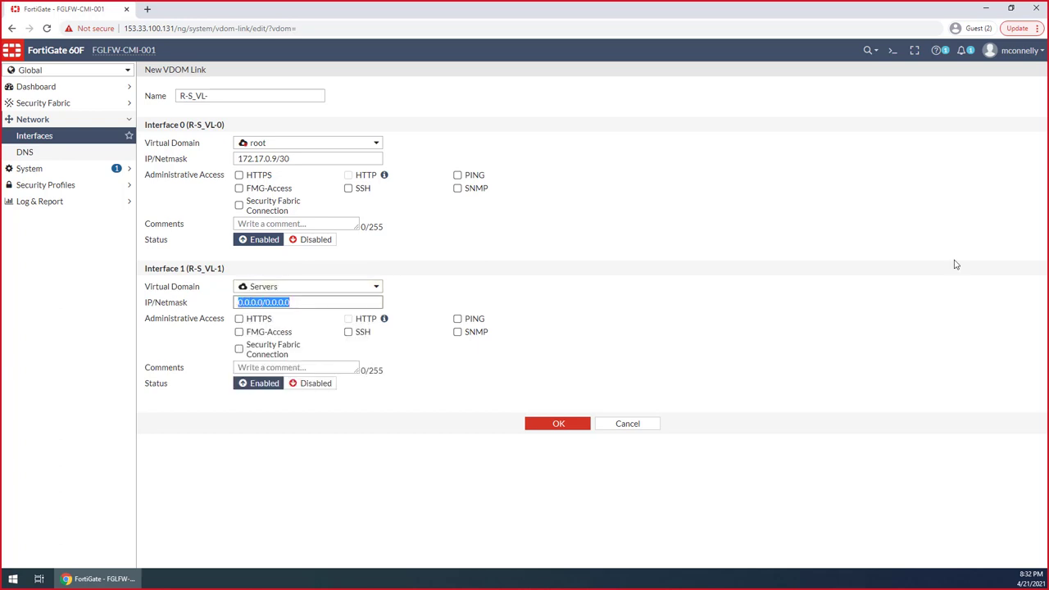
{"action": "type", "text": "17"}
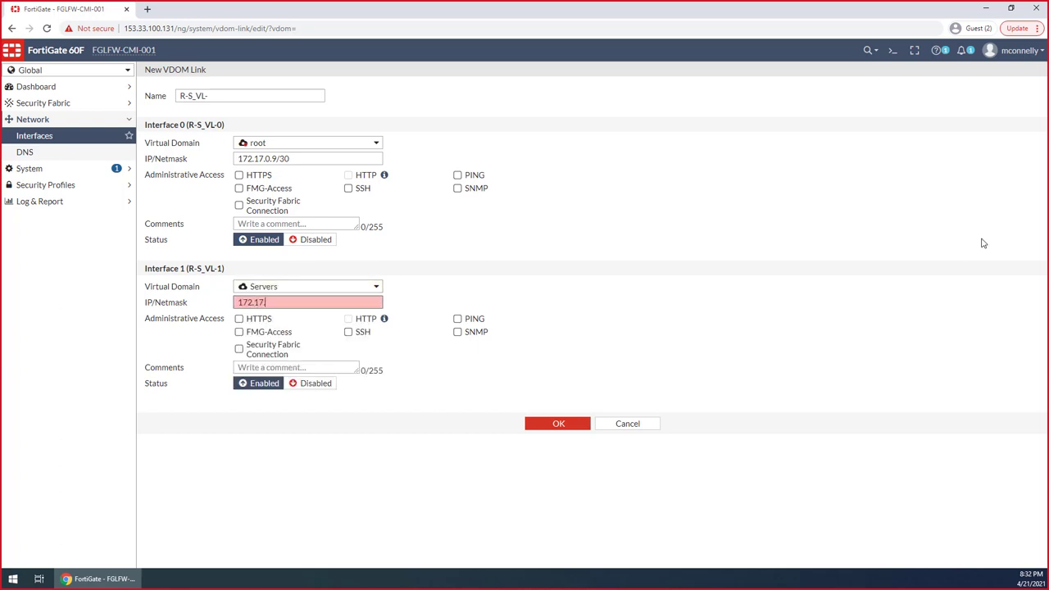
{"action": "type", "text": "2.17.0.10/30"}
{"action": "key", "text": "Tab"}
{"action": "left_click", "coordinate": [553, 427]}
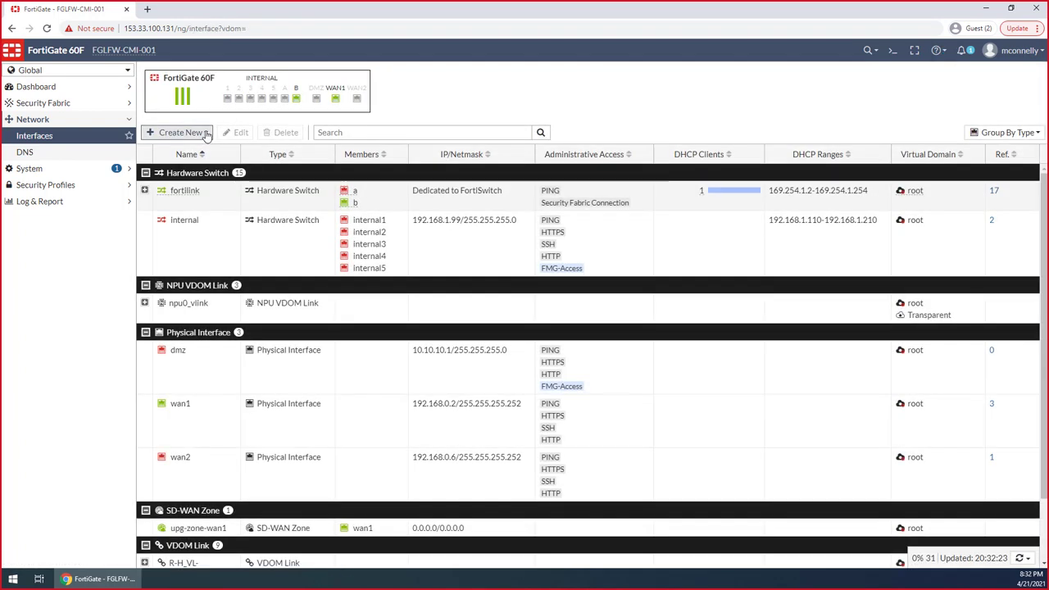
{"action": "left_click", "coordinate": [203, 133]}
- Start VDOM link R-D_VL- with interface 0 in root and interface 1 in DMZ
{"action": "left_click", "coordinate": [188, 186]}
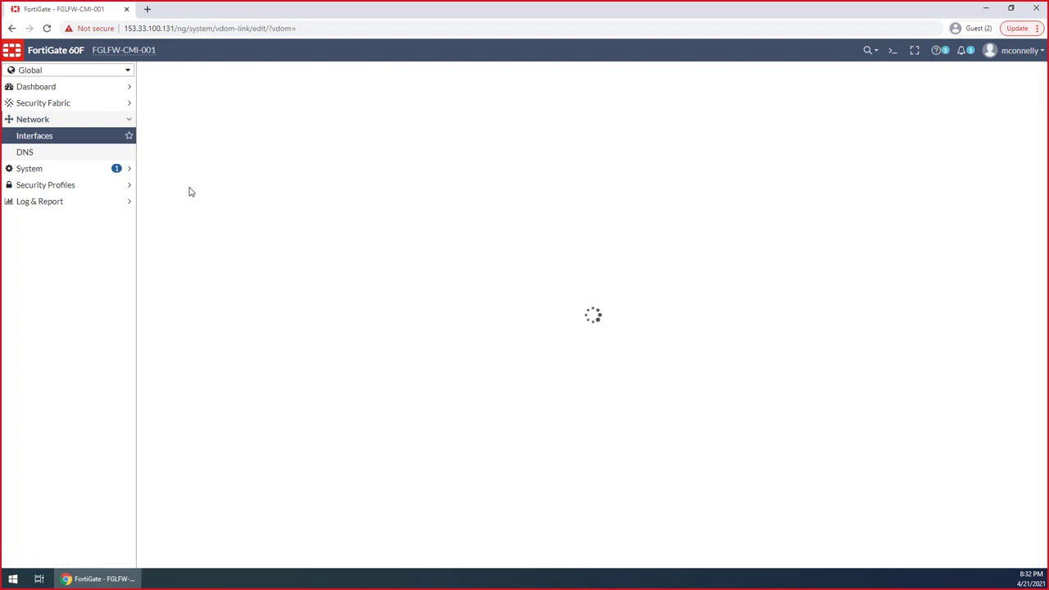
{"action": "left_click", "coordinate": [243, 94]}
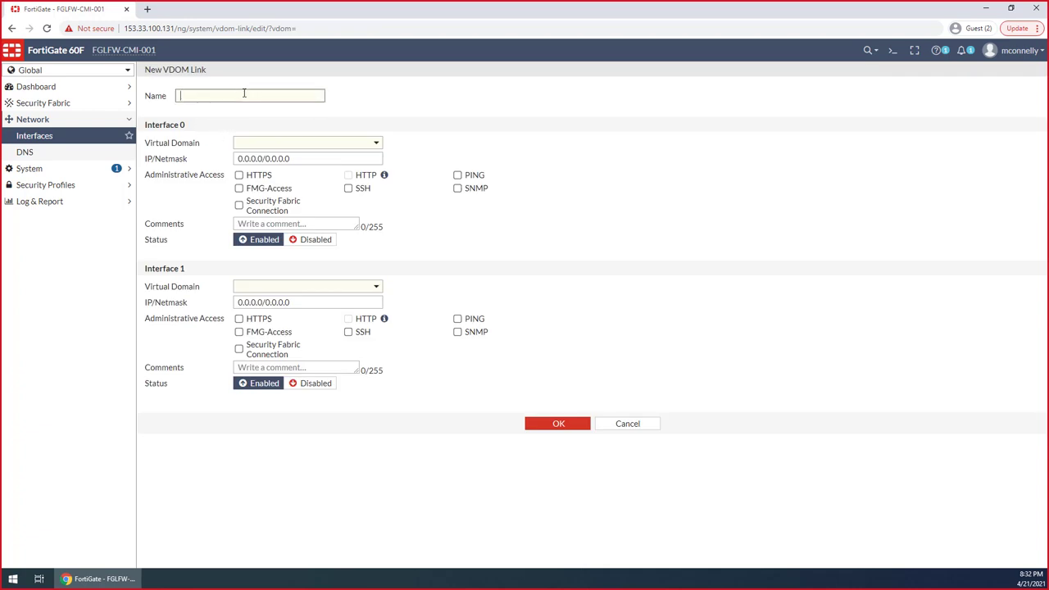
{"action": "type", "text": "R-D_VL-"}
{"action": "left_click", "coordinate": [302, 142]}
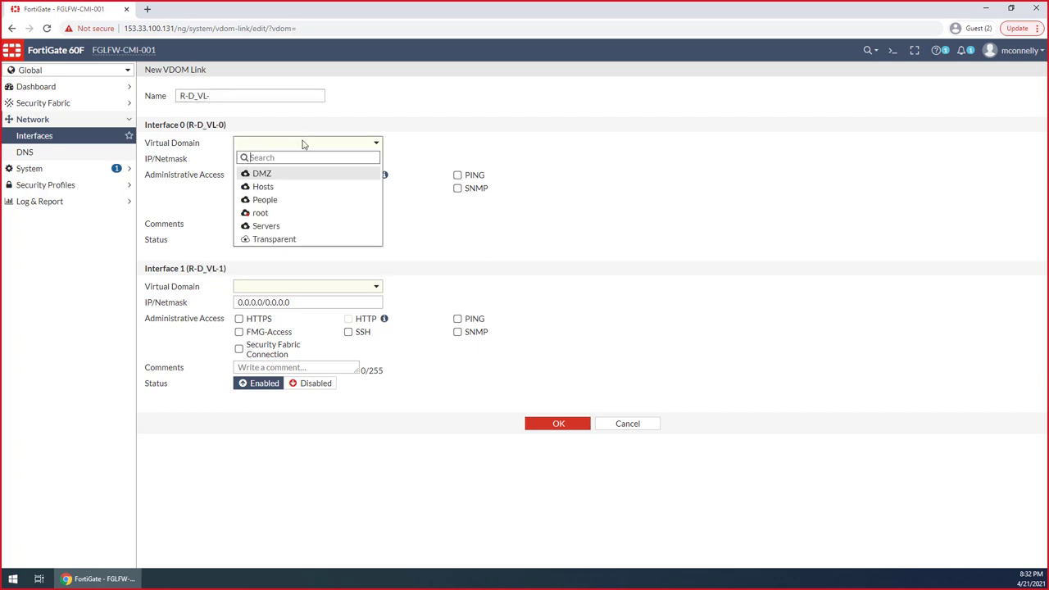
{"action": "left_click", "coordinate": [285, 216]}
{"action": "left_click", "coordinate": [325, 288]}
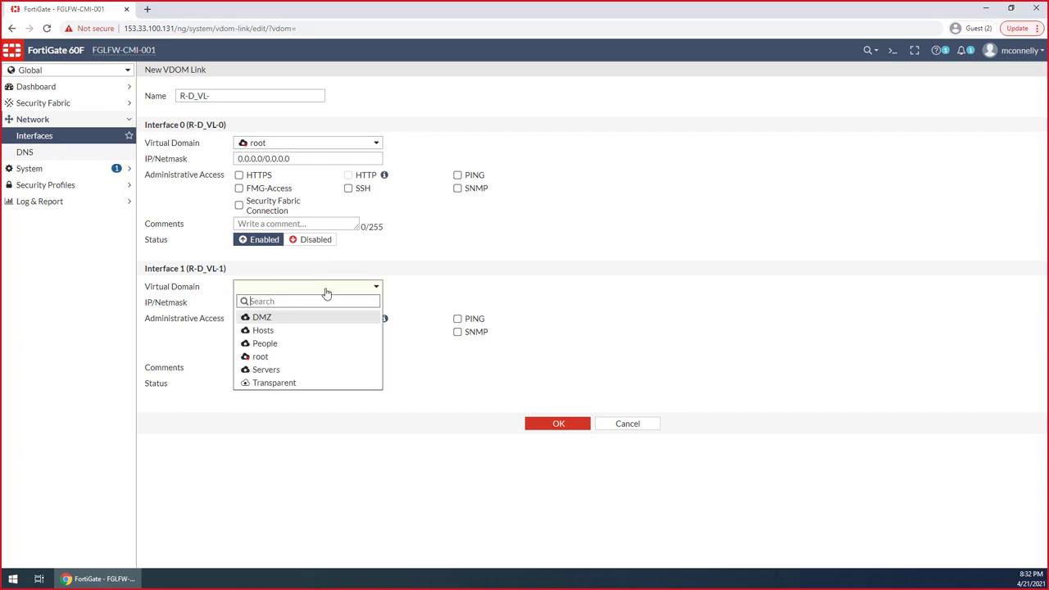
{"action": "left_click", "coordinate": [266, 317]}
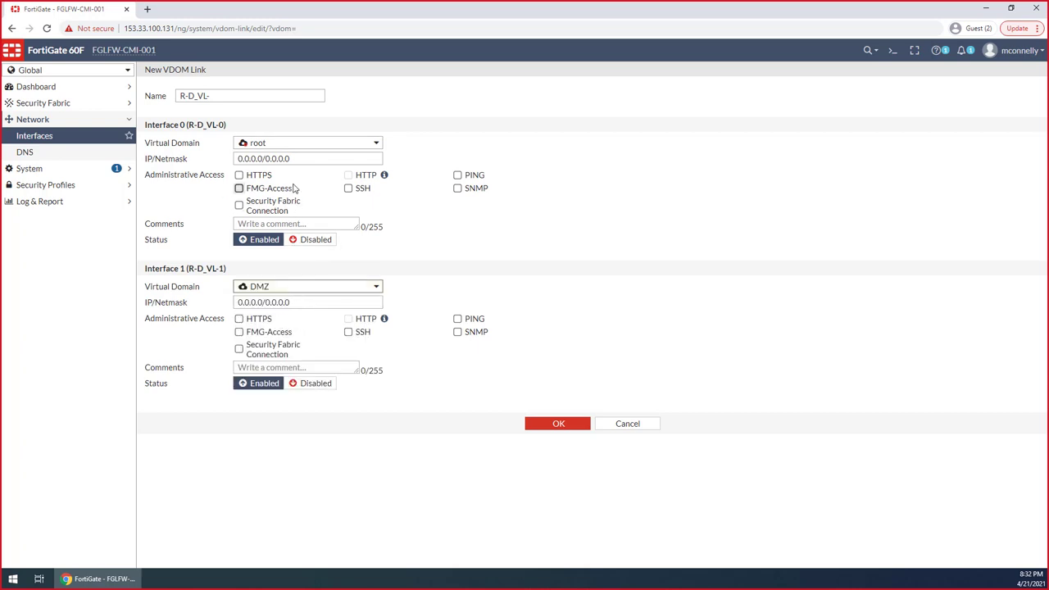
- Address the root side as 172.17.0.13/30 and the DMZ side as 172.17.0.14/30, then save
{"action": "left_click", "coordinate": [298, 158]}
{"action": "type", "text": "172."}
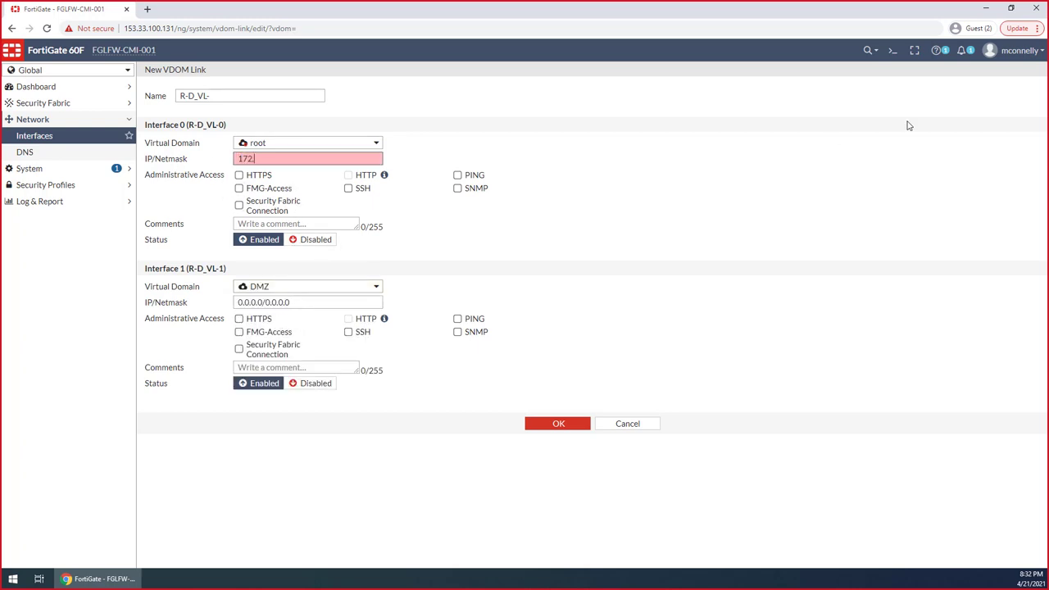
{"action": "type", "text": "17.0.13/30"}
{"action": "left_click", "coordinate": [183, 302]}
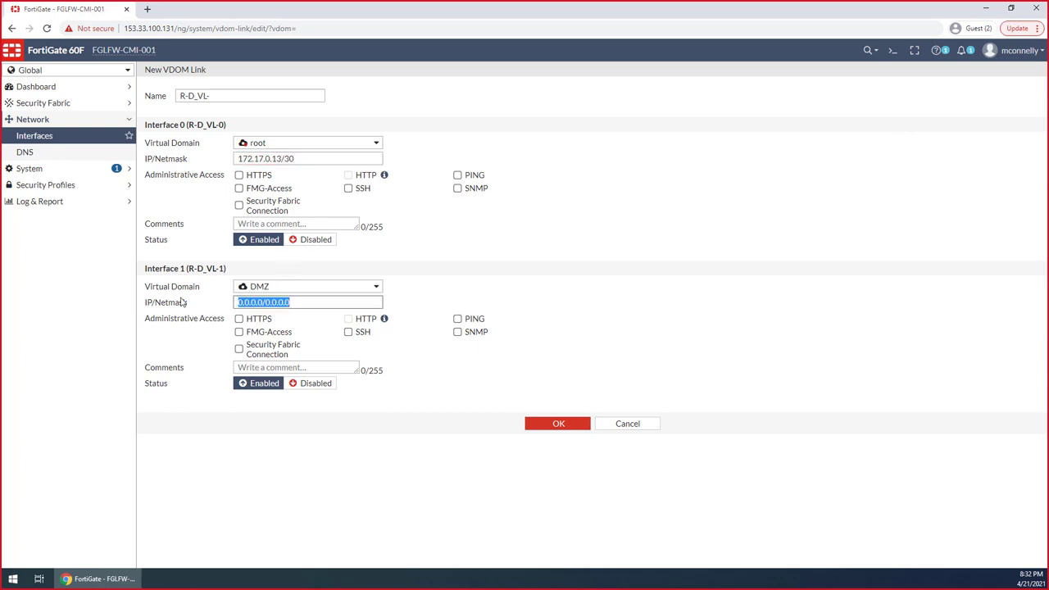
{"action": "key", "text": "BackSpace"}
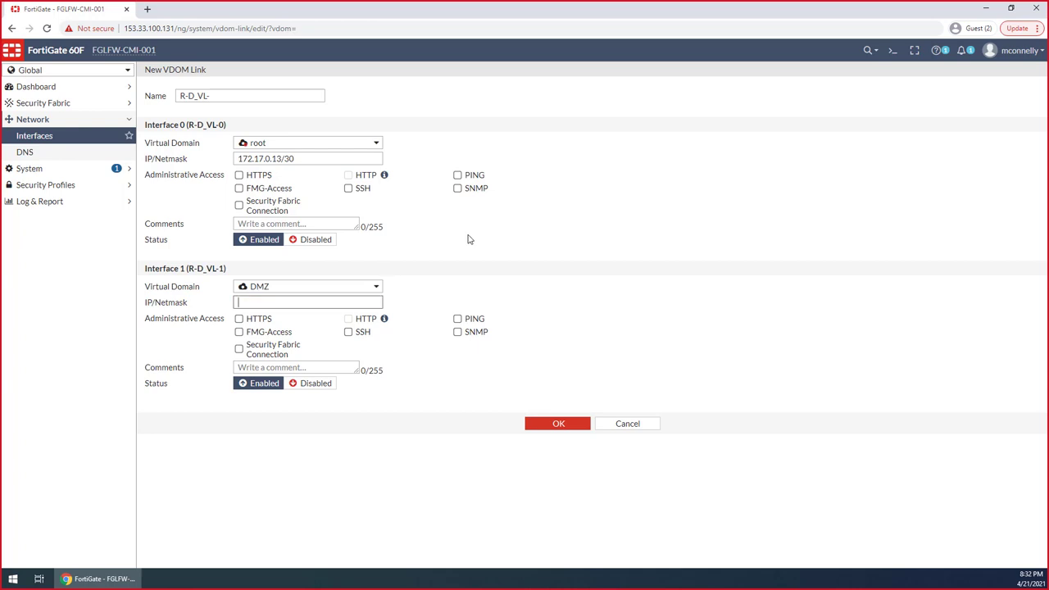
{"action": "type", "text": "172.17.0.14/30"}
{"action": "left_click", "coordinate": [560, 426]}
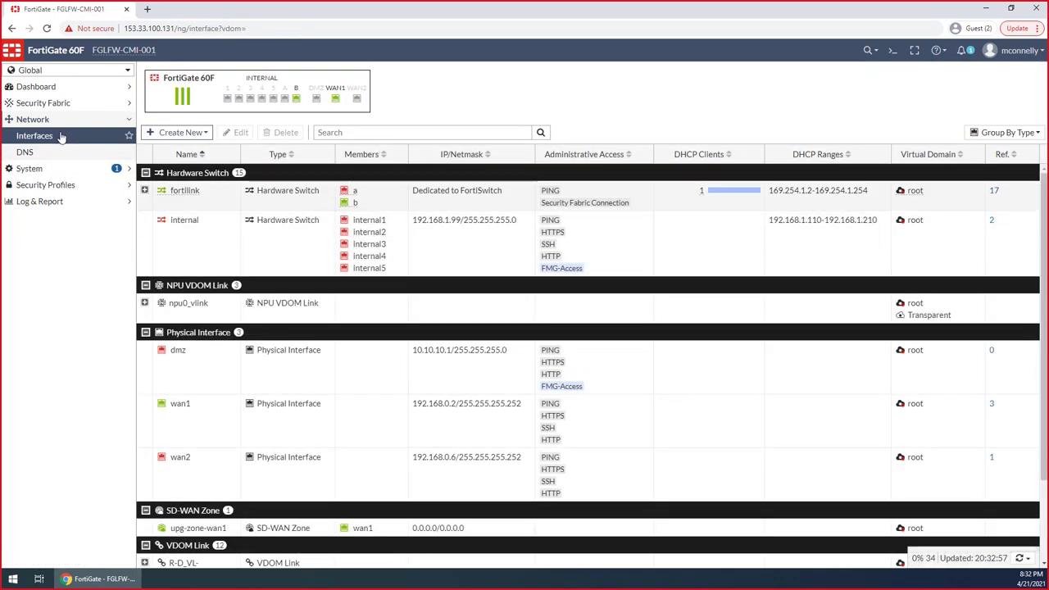
- Check root's static routes, confirm DMZ has none, then return to root's route list
{"action": "left_click", "coordinate": [41, 71]}
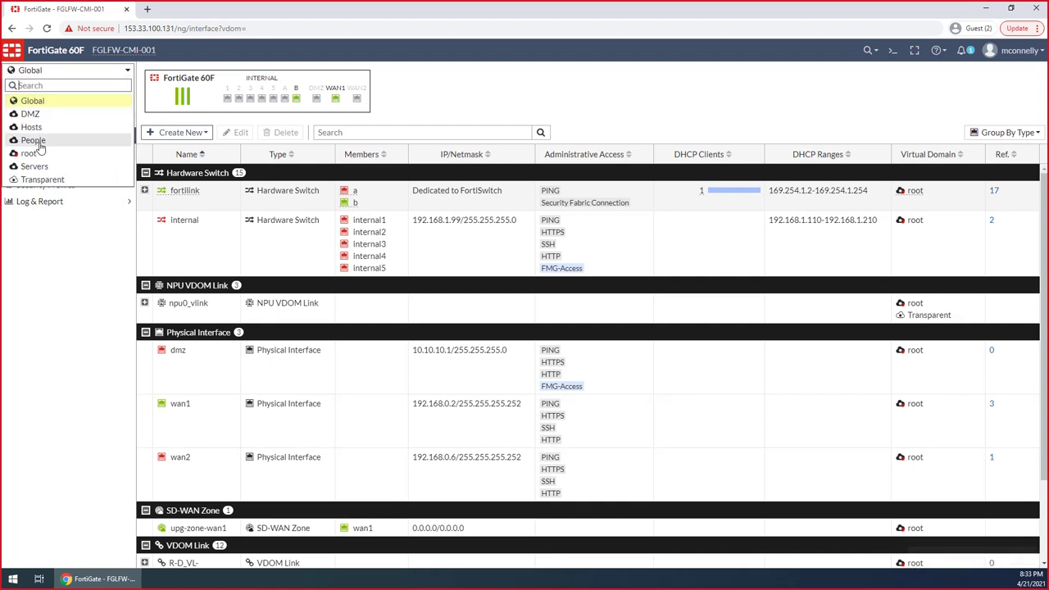
{"action": "left_click", "coordinate": [42, 153]}
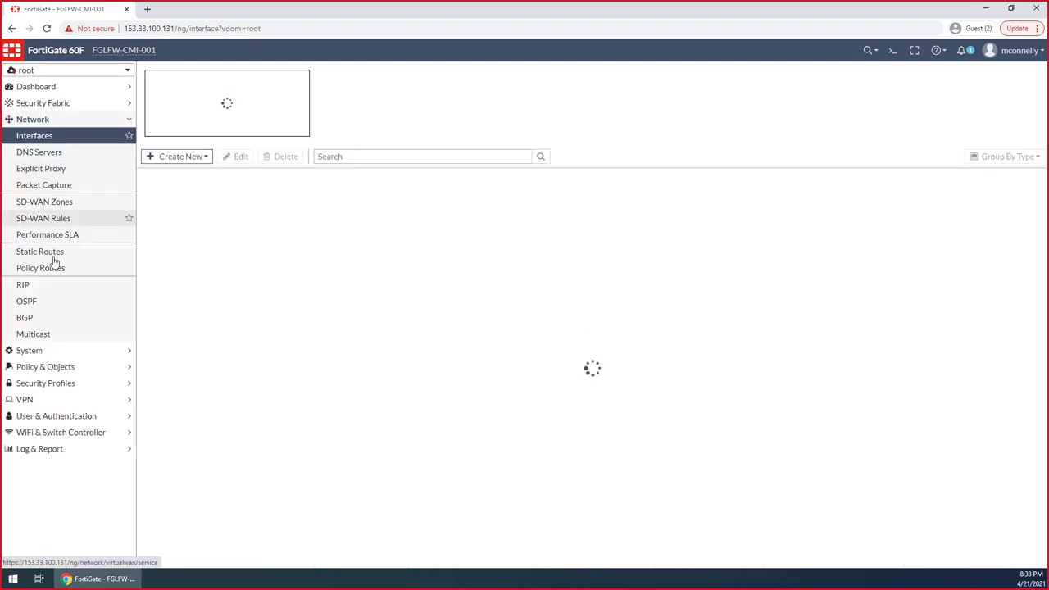
{"action": "left_click", "coordinate": [51, 250]}
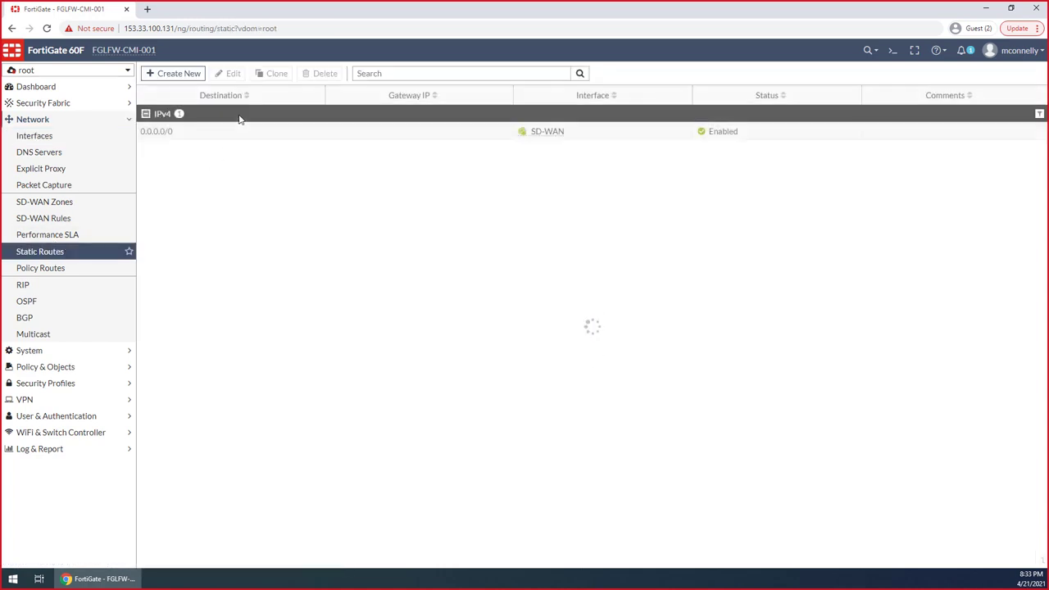
{"action": "left_click", "coordinate": [232, 131]}
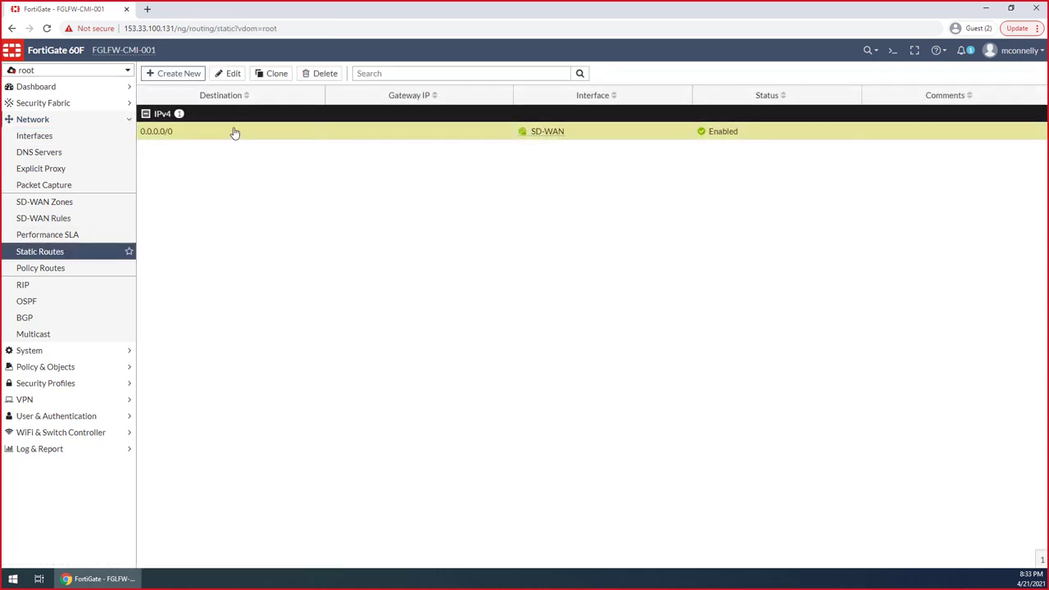
{"action": "left_click", "coordinate": [54, 72]}
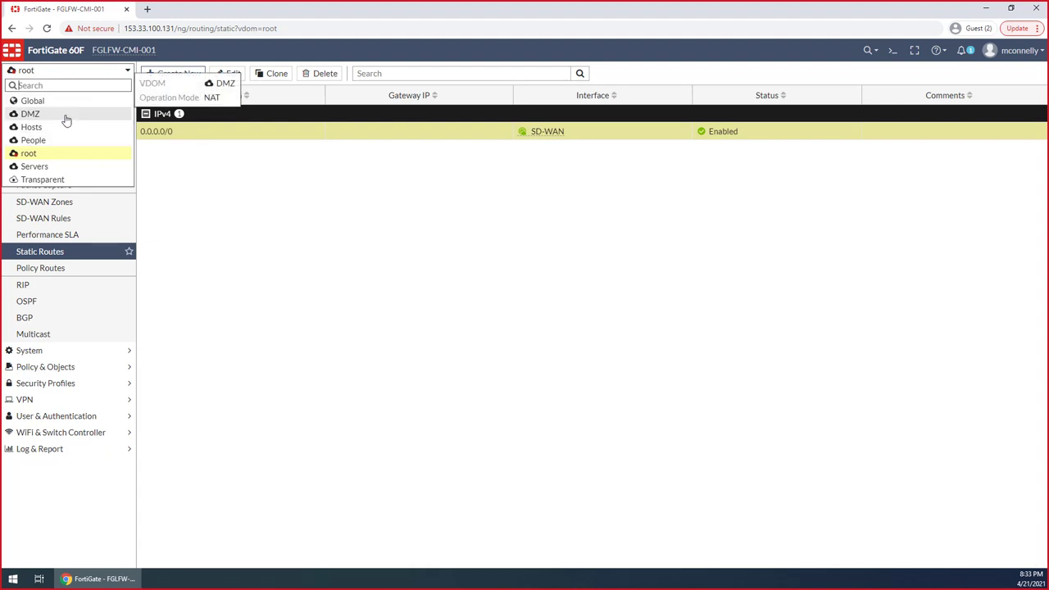
{"action": "left_click", "coordinate": [31, 114]}
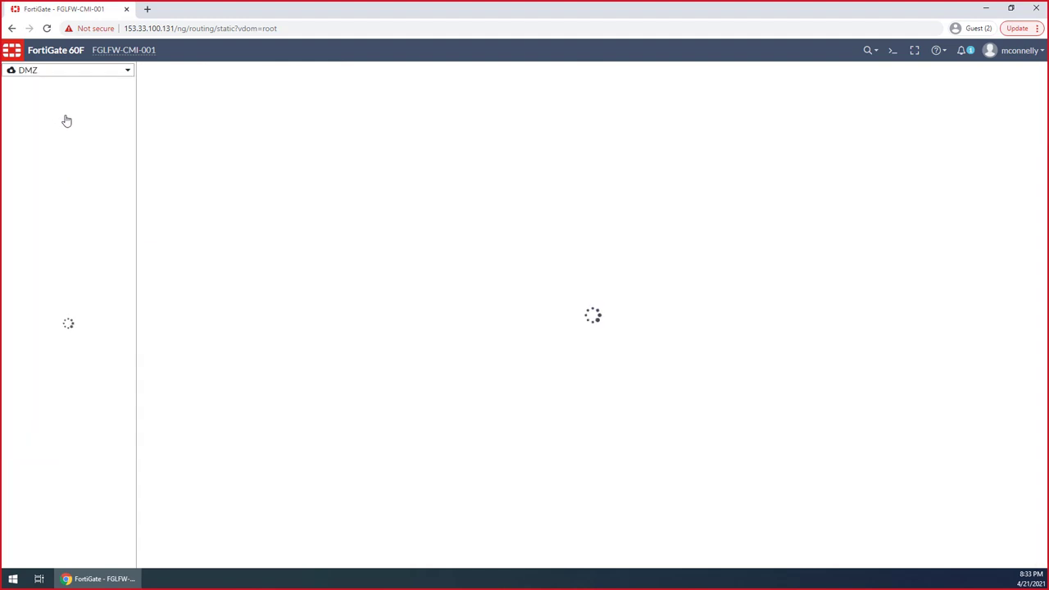
{"action": "left_click", "coordinate": [41, 71]}
{"action": "left_click", "coordinate": [40, 152]}
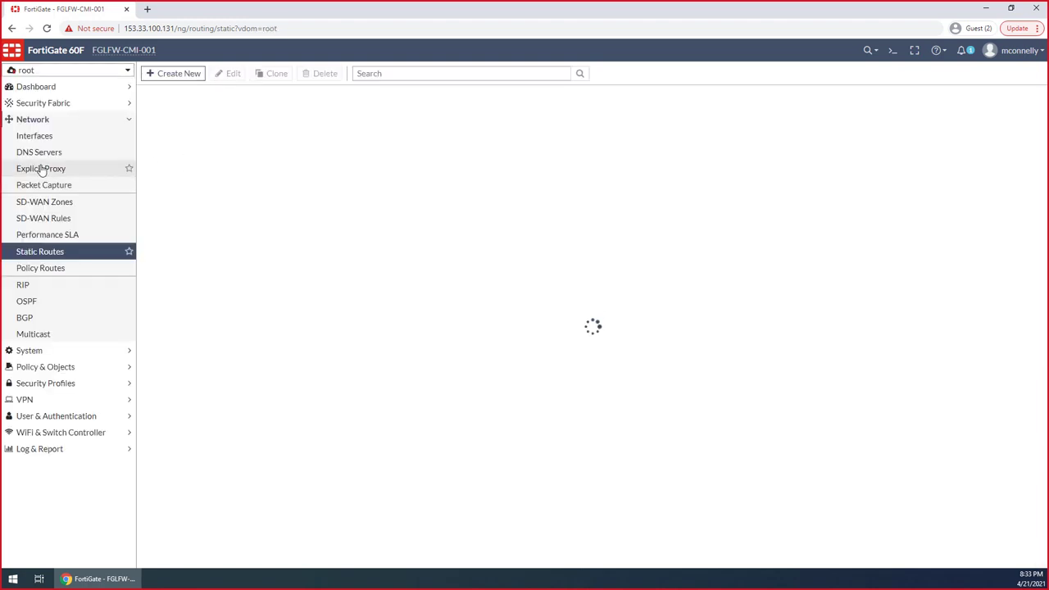
{"action": "left_click", "coordinate": [49, 259]}
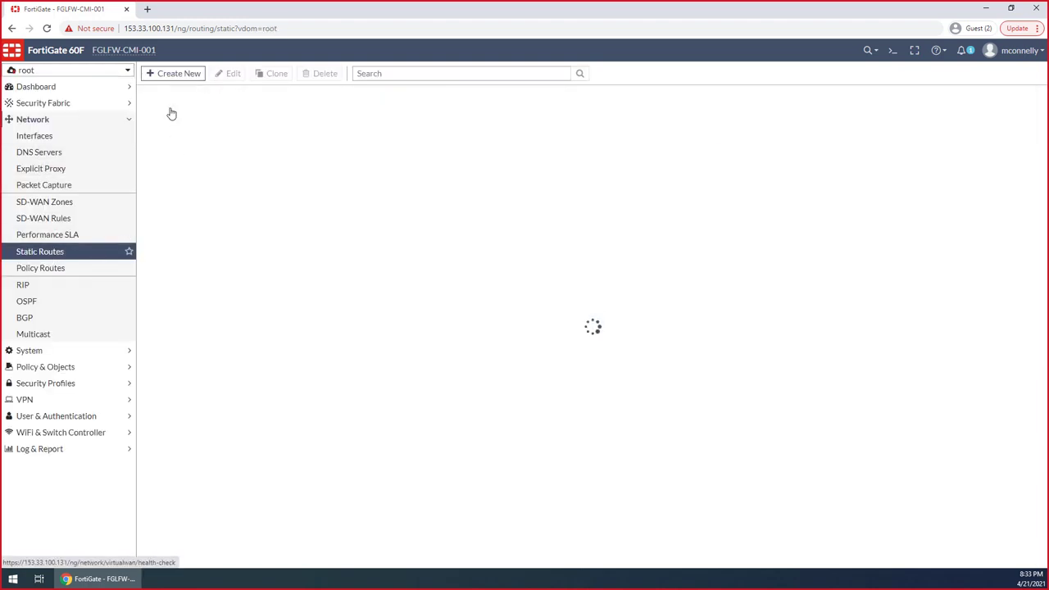
- Add a root static route to 172.20.0.0/16 on R-H_VL-0 with gateway 172.17.0.2
{"action": "left_click", "coordinate": [170, 73]}
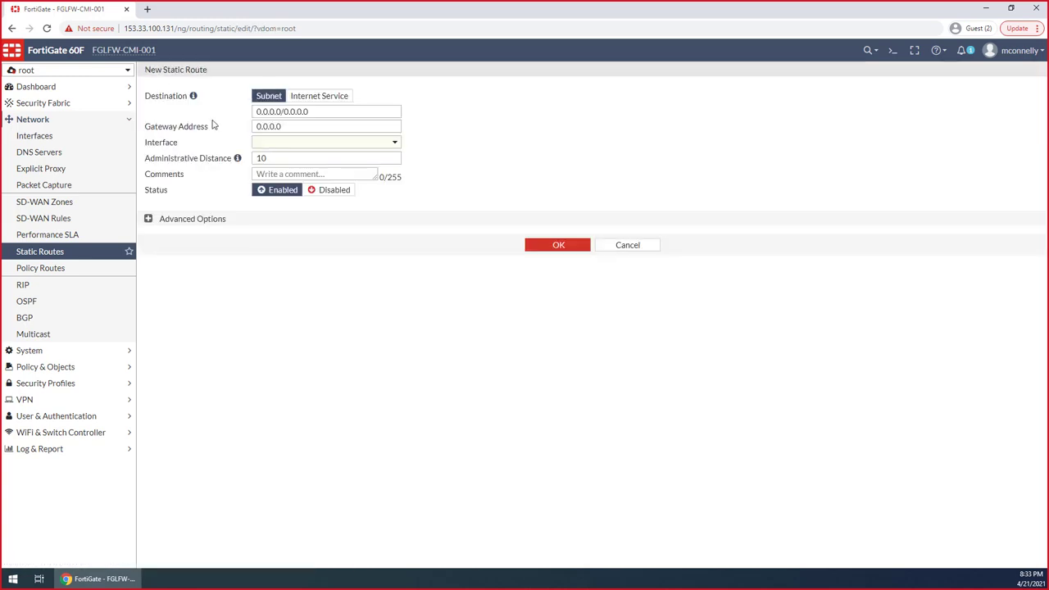
{"action": "triple_click", "coordinate": [298, 107]}
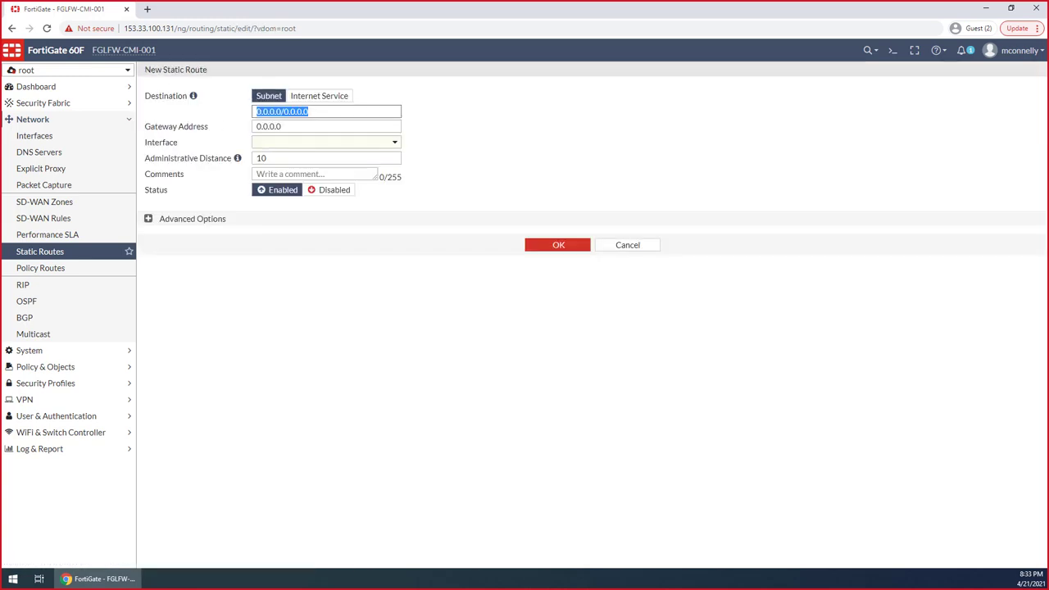
{"action": "type", "text": "172.20.0.0/1"}
{"action": "key", "text": "Tab"}
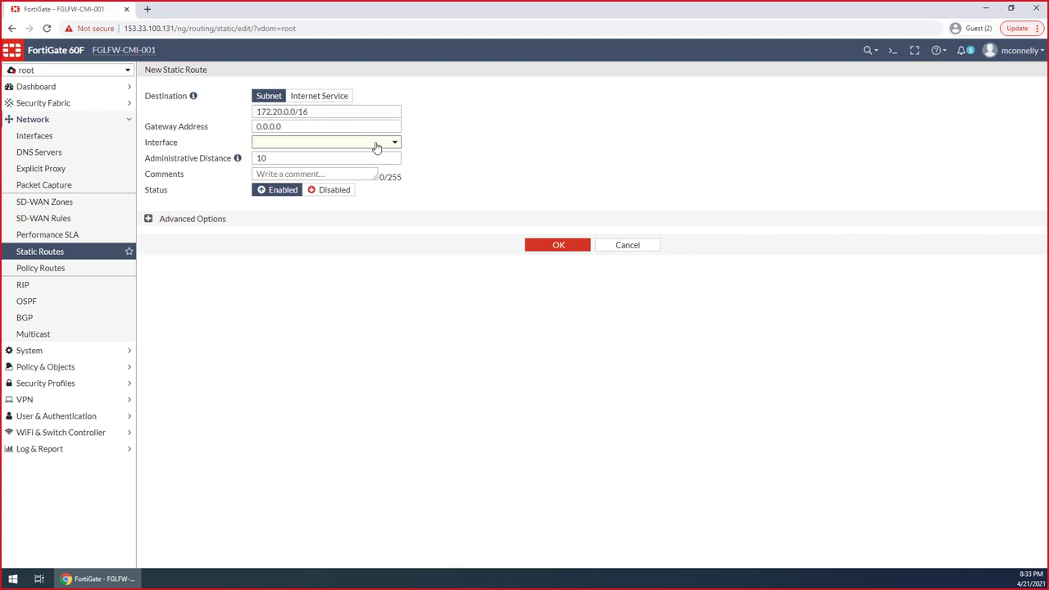
{"action": "left_click", "coordinate": [376, 144]}
{"action": "scroll", "coordinate": [323, 246], "scroll_direction": "down", "scroll_amount": 5}
{"action": "scroll", "coordinate": [323, 262], "scroll_direction": "up", "scroll_amount": 5}
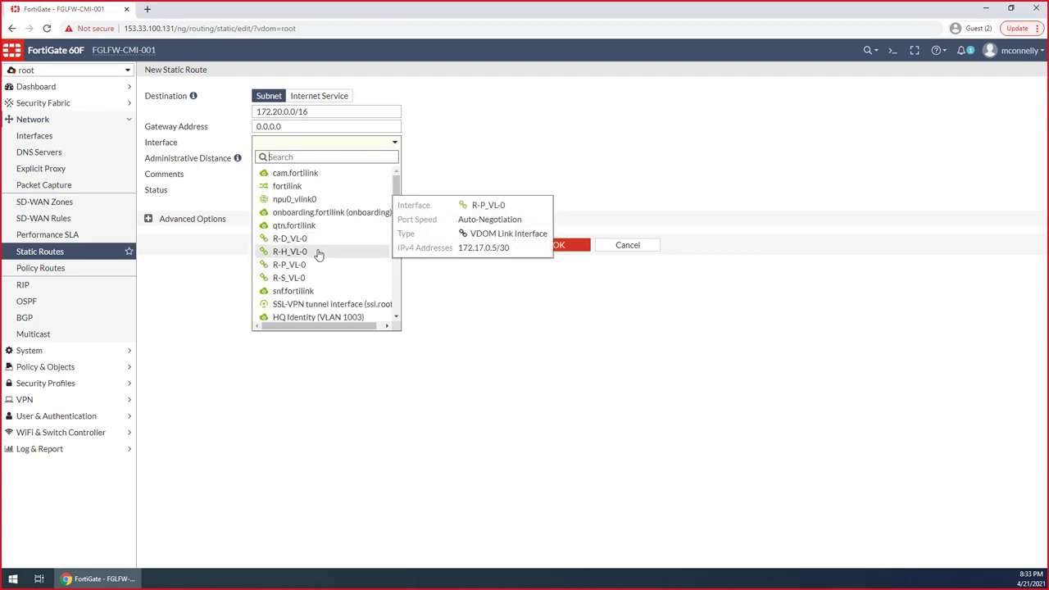
{"action": "left_click", "coordinate": [319, 252]}
{"action": "key", "text": "shift+Tab"}
{"action": "type", "text": "1"}
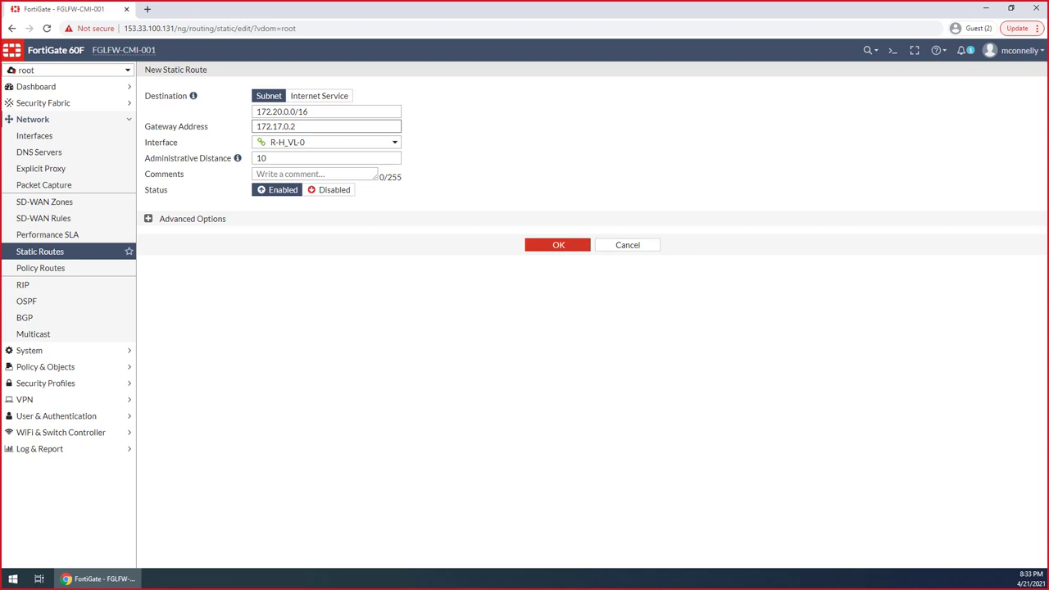
{"action": "left_click", "coordinate": [549, 252]}
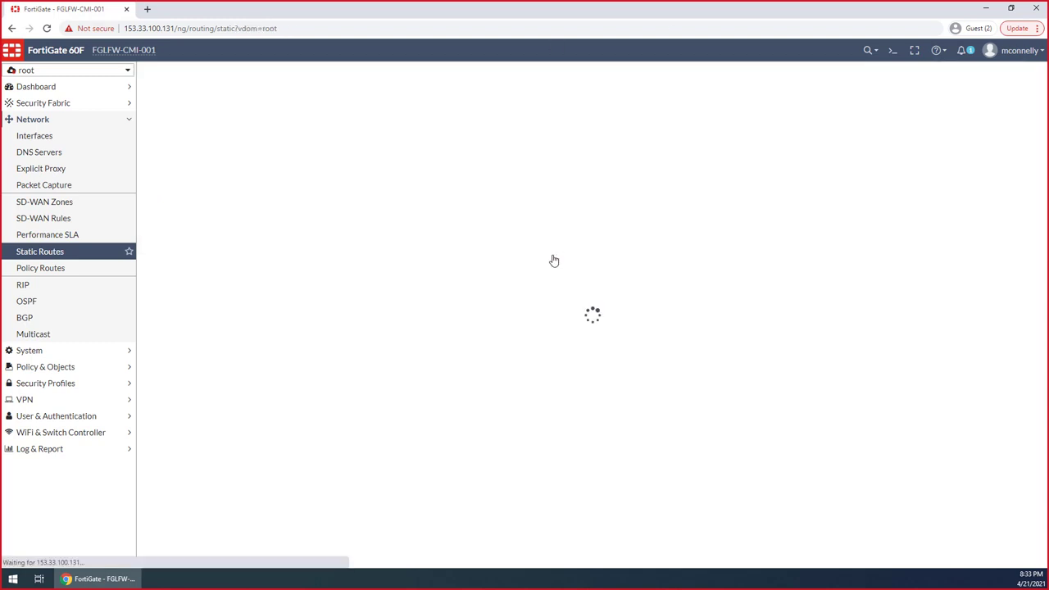
- Fill a new route with destination 172.19.0.0/16, interface R-P_VL-0 and gateway 172.17.0.6
{"action": "left_click", "coordinate": [179, 74]}
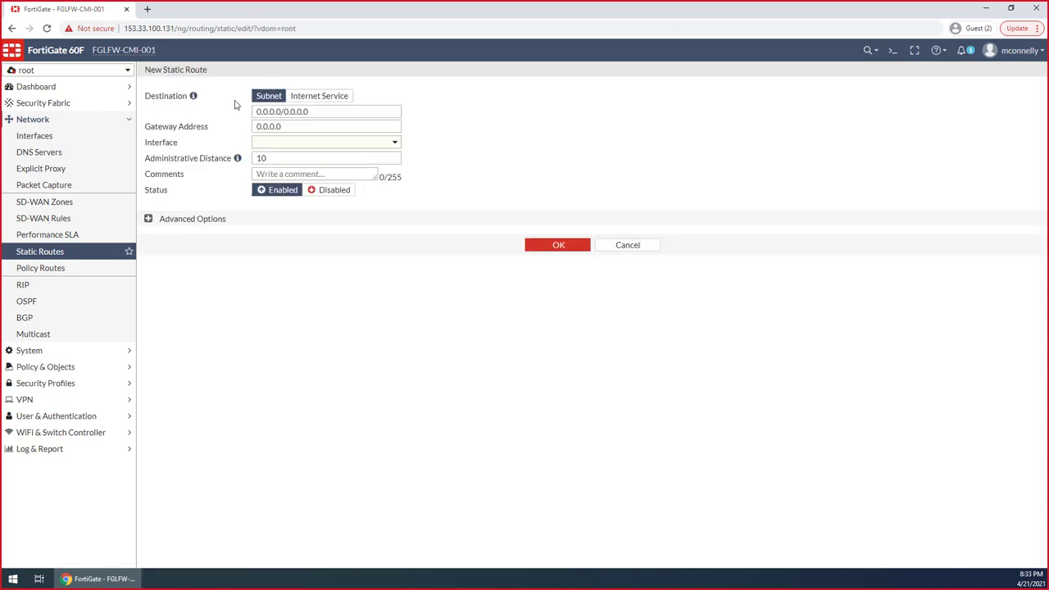
{"action": "type", "text": "17"}
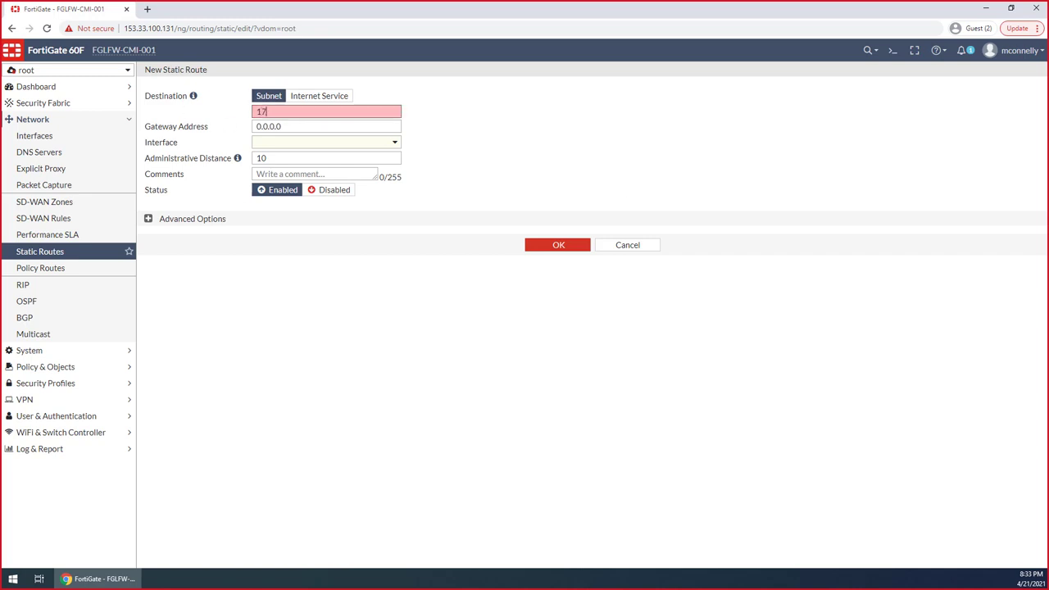
{"action": "type", "text": "2.19.0.0/16"}
{"action": "left_click", "coordinate": [344, 127]}
{"action": "type", "text": "172.17.0.5"}
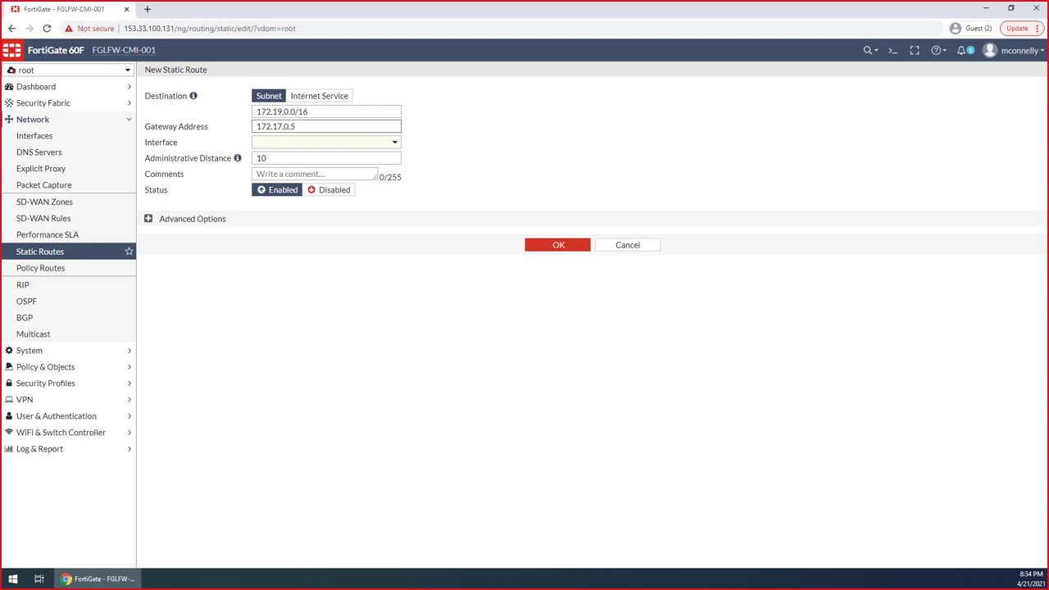
{"action": "left_click", "coordinate": [303, 145]}
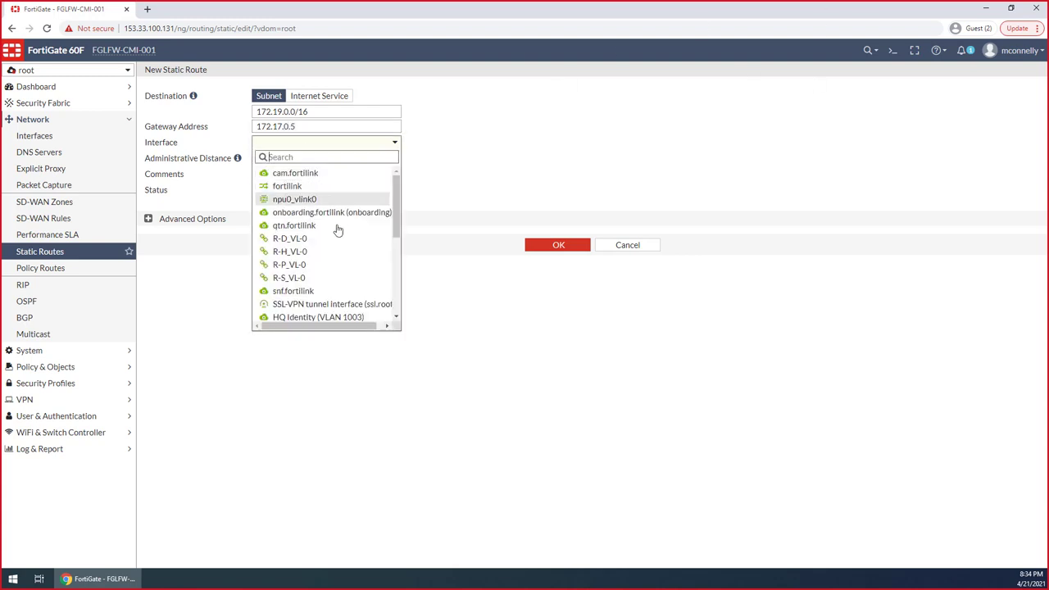
{"action": "left_click", "coordinate": [293, 265]}
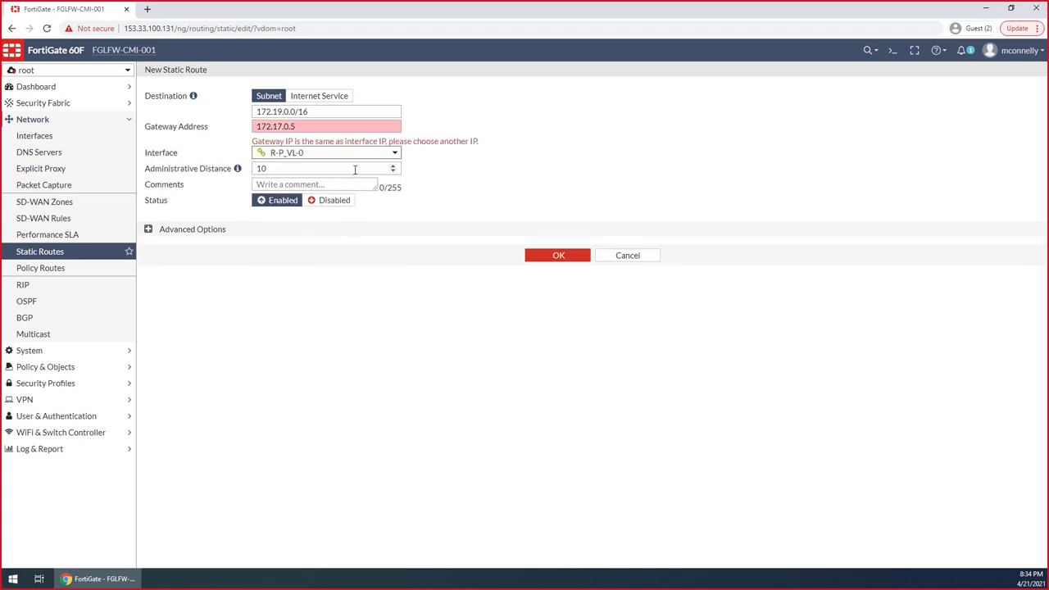
{"action": "left_click", "coordinate": [313, 127]}
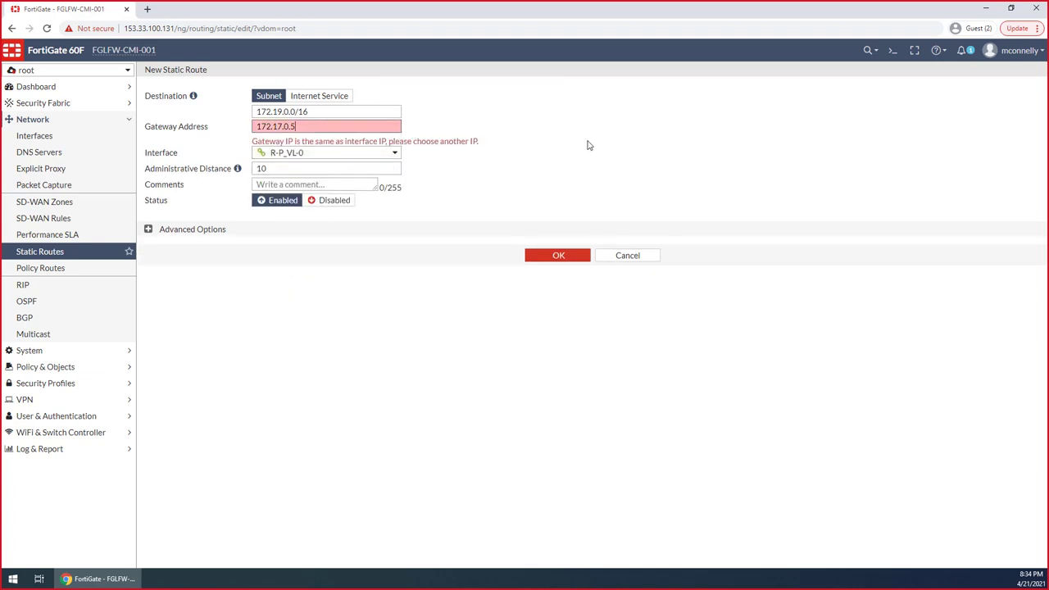
{"action": "key", "text": "F12"}
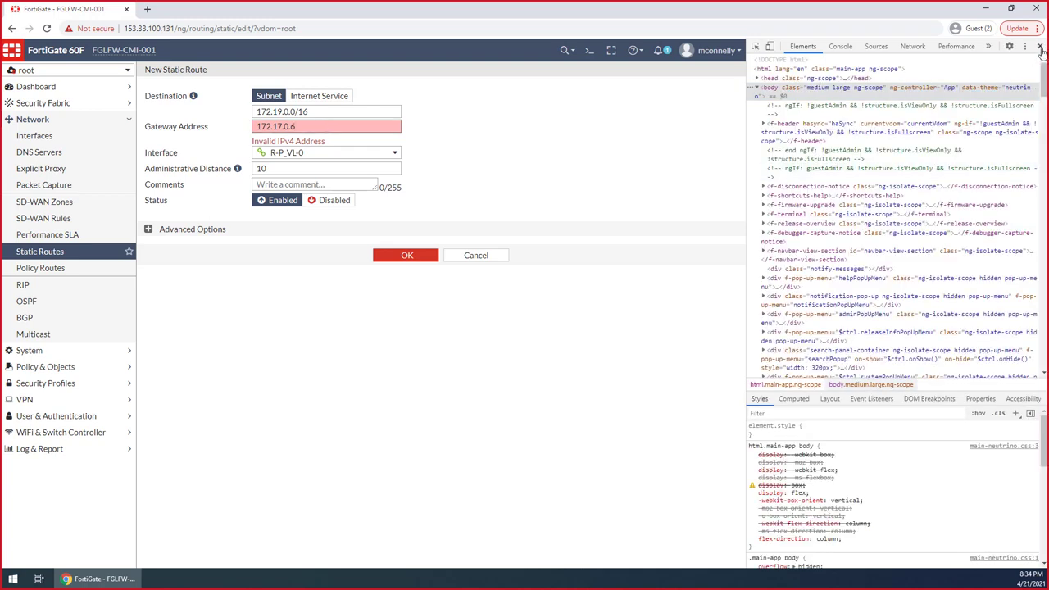
{"action": "key", "text": "F12"}
- Save the 172.19.0.0/16 route and add 172.21.0.0/16 via gateway 172.17.0.10
{"action": "left_click", "coordinate": [547, 249]}
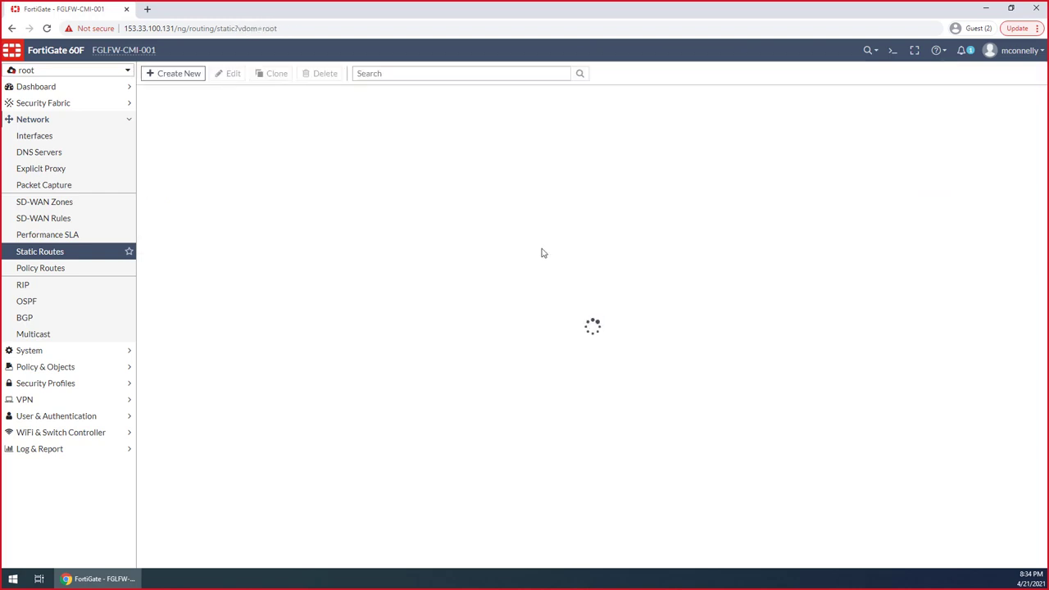
{"action": "left_click", "coordinate": [191, 74]}
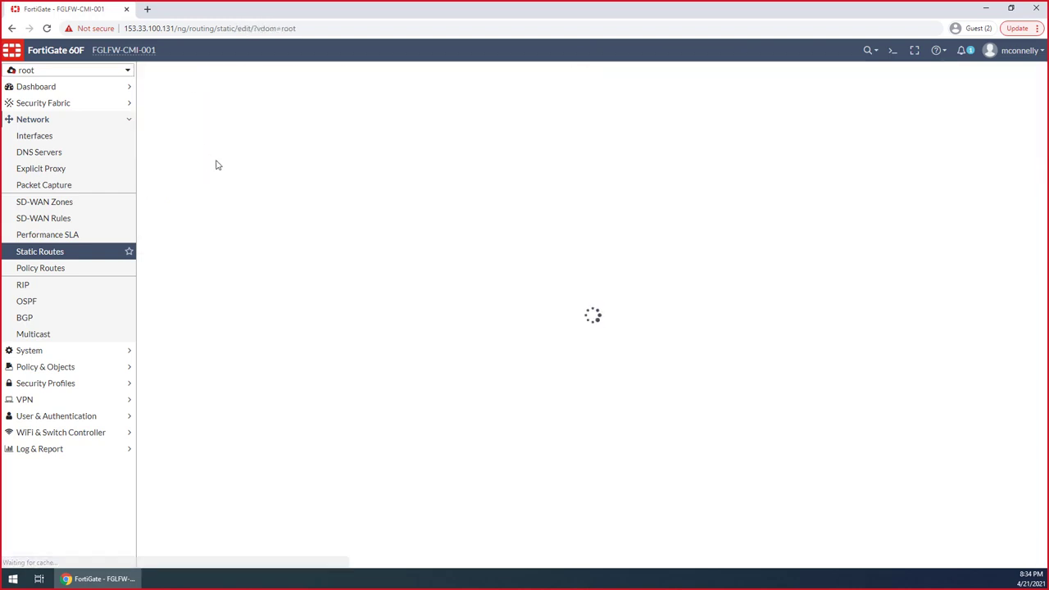
{"action": "left_click", "coordinate": [350, 124]}
{"action": "key", "text": "shift+Tab"}
{"action": "type", "text": "1"}
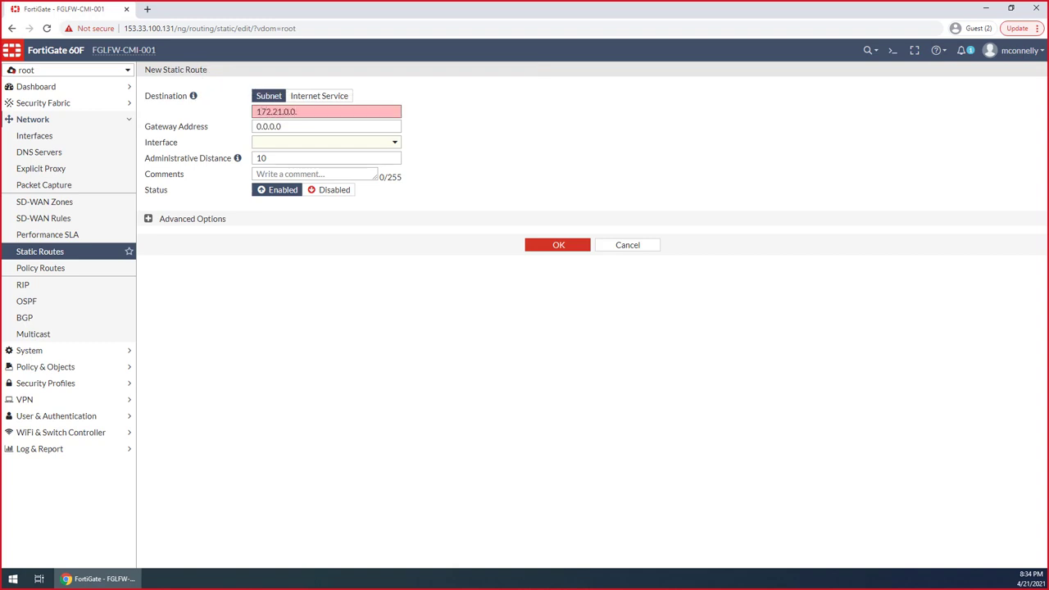
{"action": "type", "text": "72.21.0.0/16"}
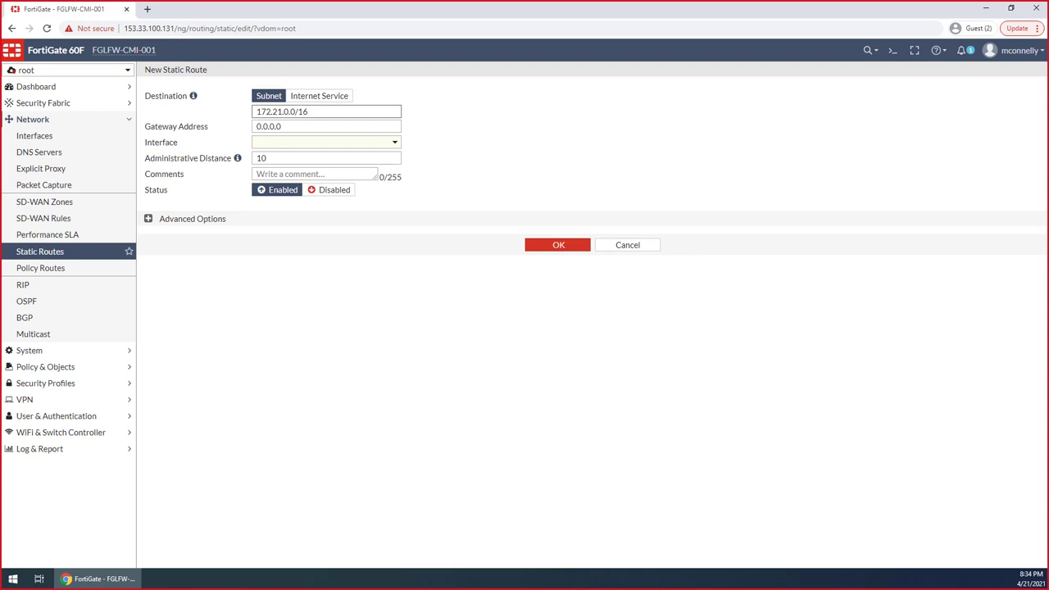
{"action": "key", "text": "Tab"}
{"action": "type", "text": "1"}
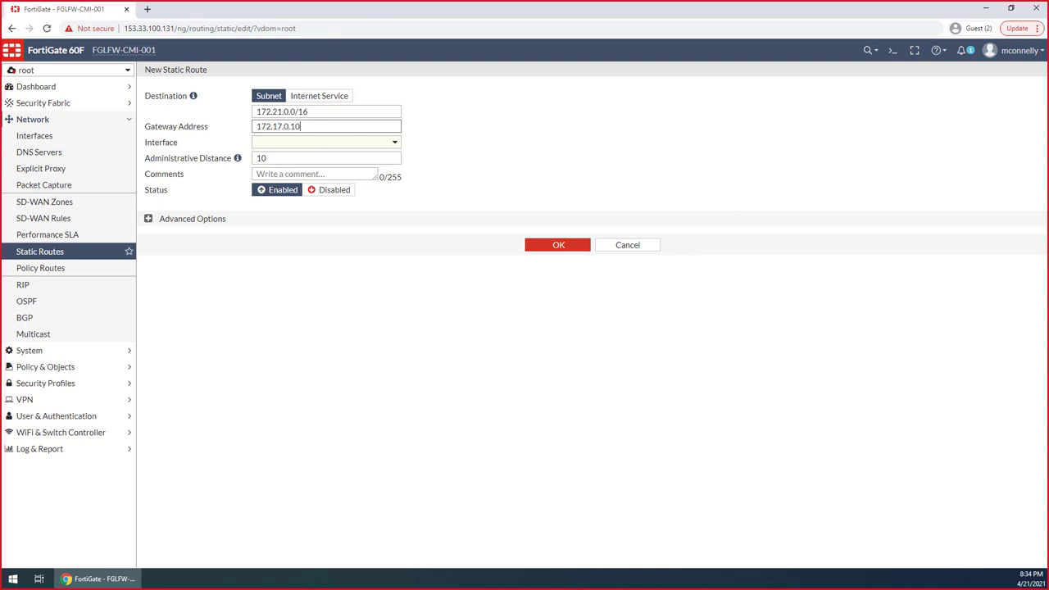
{"action": "key", "text": "Tab"}
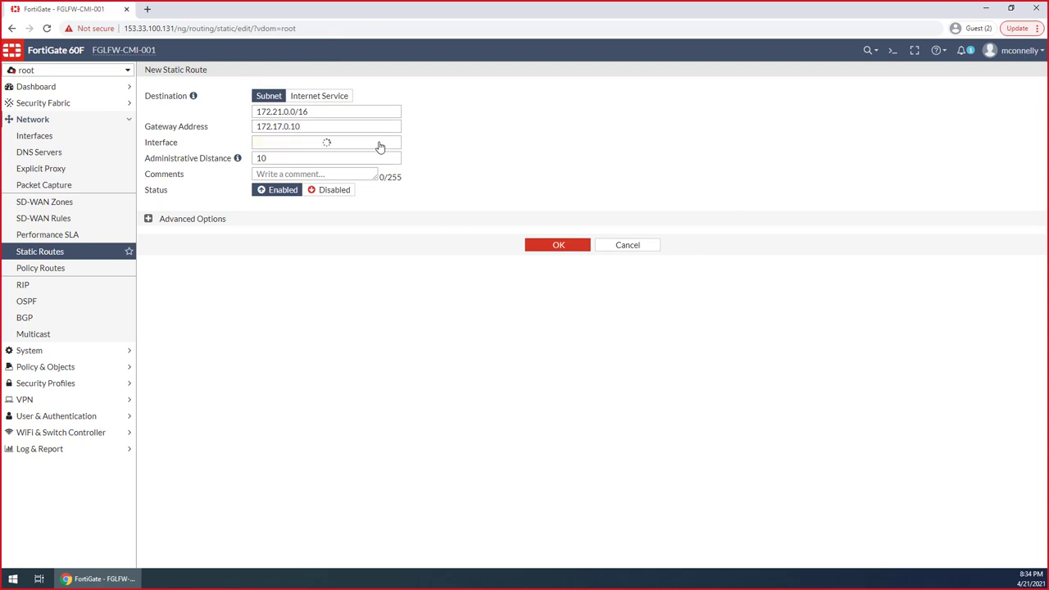
{"action": "left_click", "coordinate": [537, 245]}
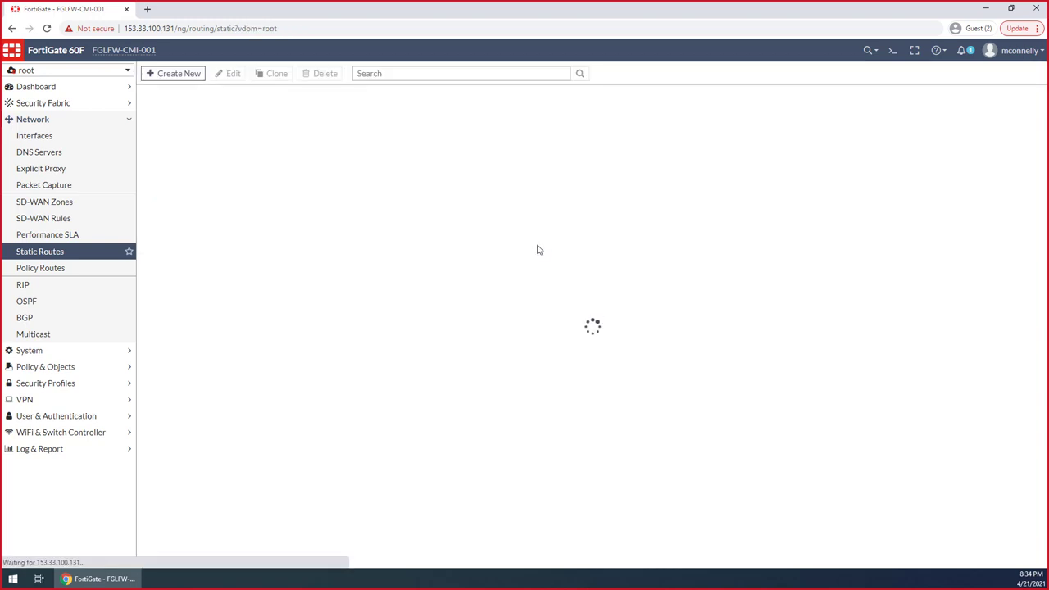
- Add a root static route to 172.22.0.0/16 via gateway 172.17.0.14
{"action": "left_click", "coordinate": [171, 77]}
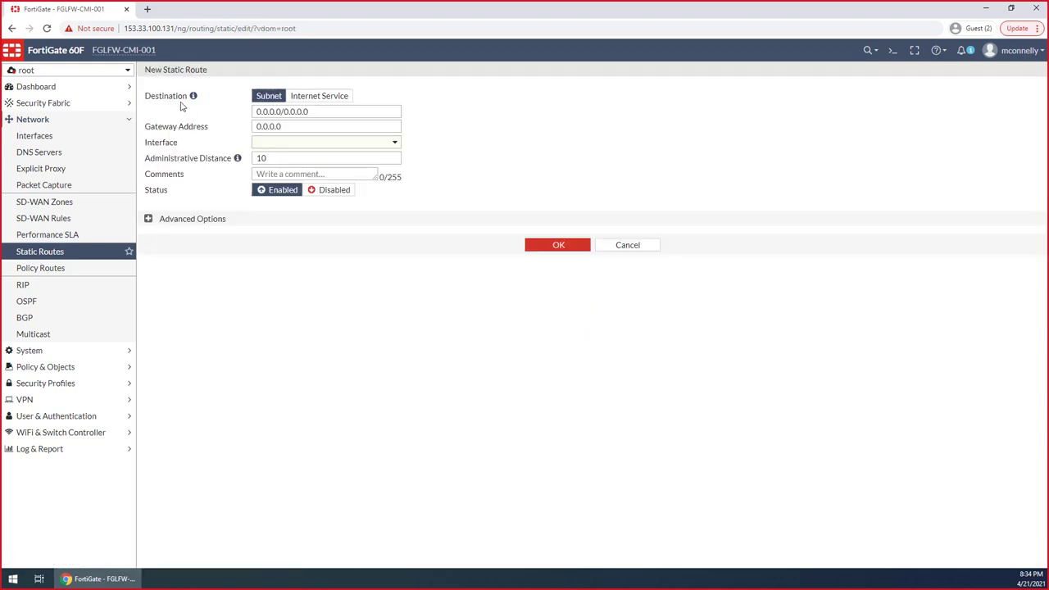
{"action": "key", "text": "ctrl+a"}
{"action": "type", "text": "1"}
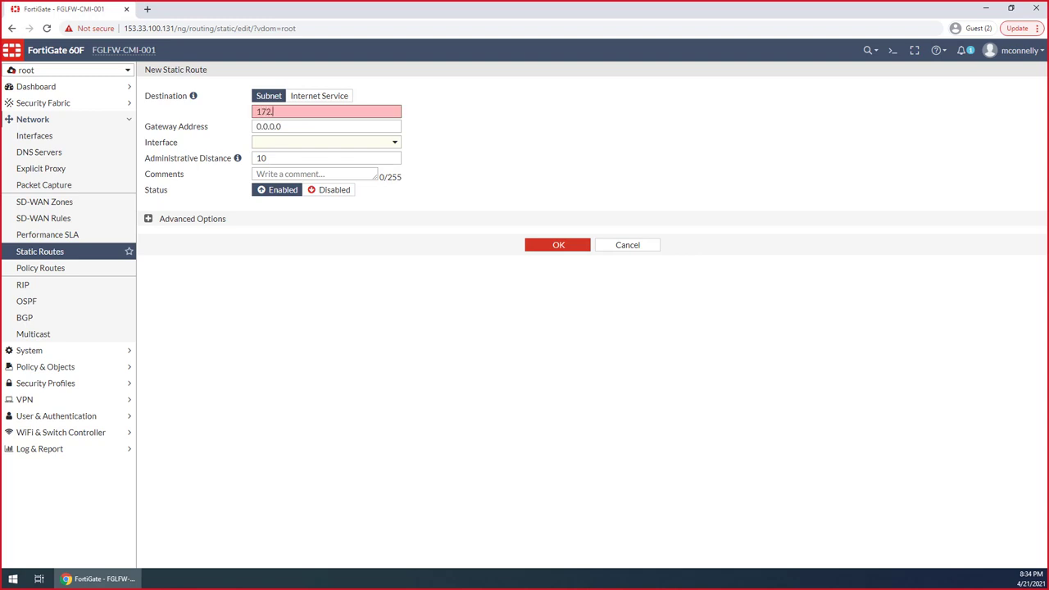
{"action": "type", "text": "72.22.0.0/16"}
{"action": "left_click", "coordinate": [300, 142]}
{"action": "left_click", "coordinate": [234, 124]}
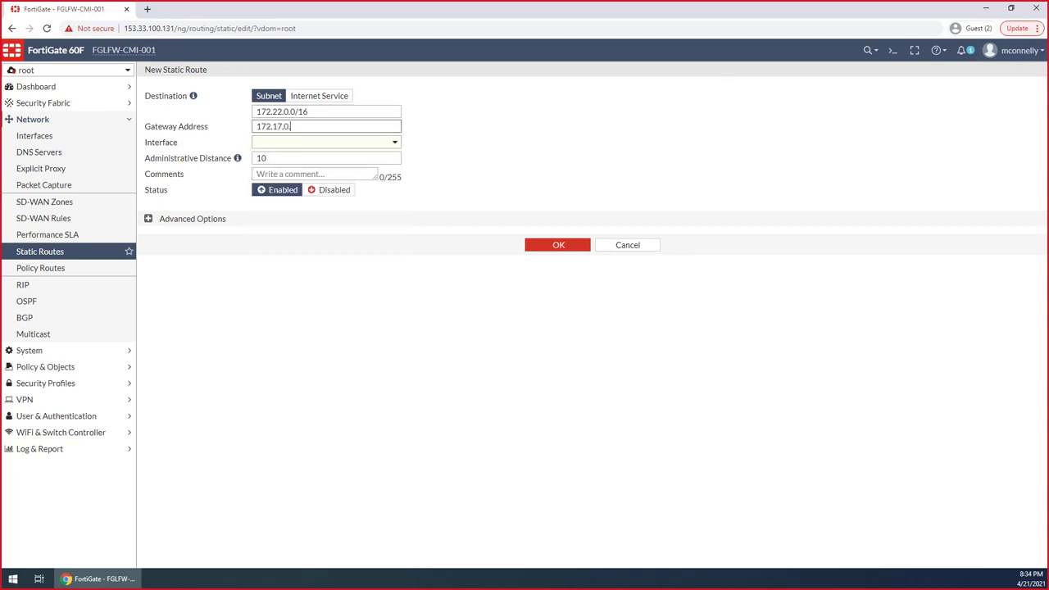
{"action": "left_click", "coordinate": [642, 137]}
{"action": "left_click", "coordinate": [542, 247]}
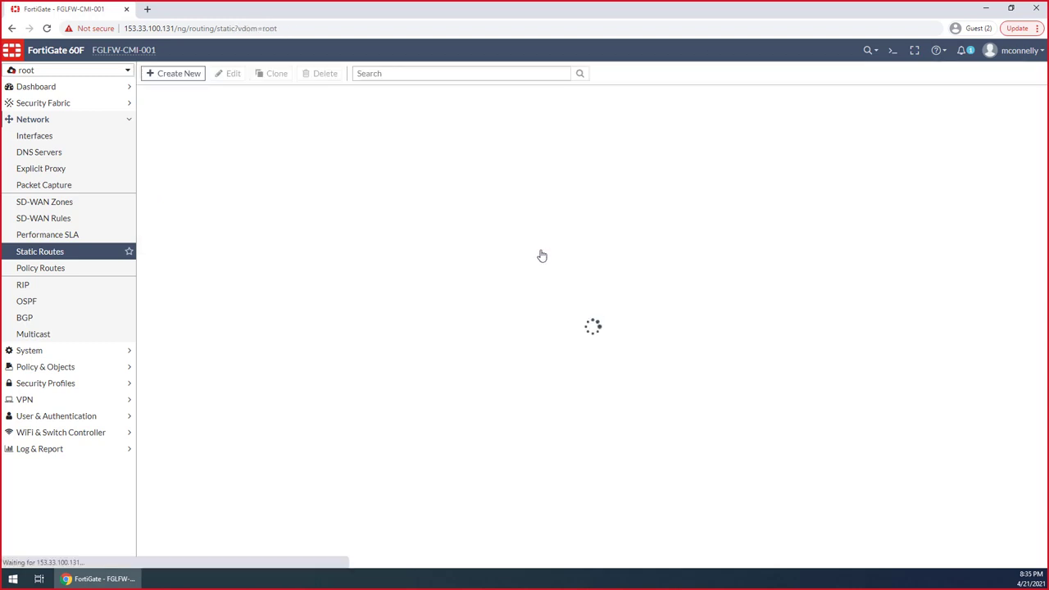
- In the Hosts VDOM, add a default route via gateway 172.17.0.1
{"action": "left_click", "coordinate": [38, 70]}
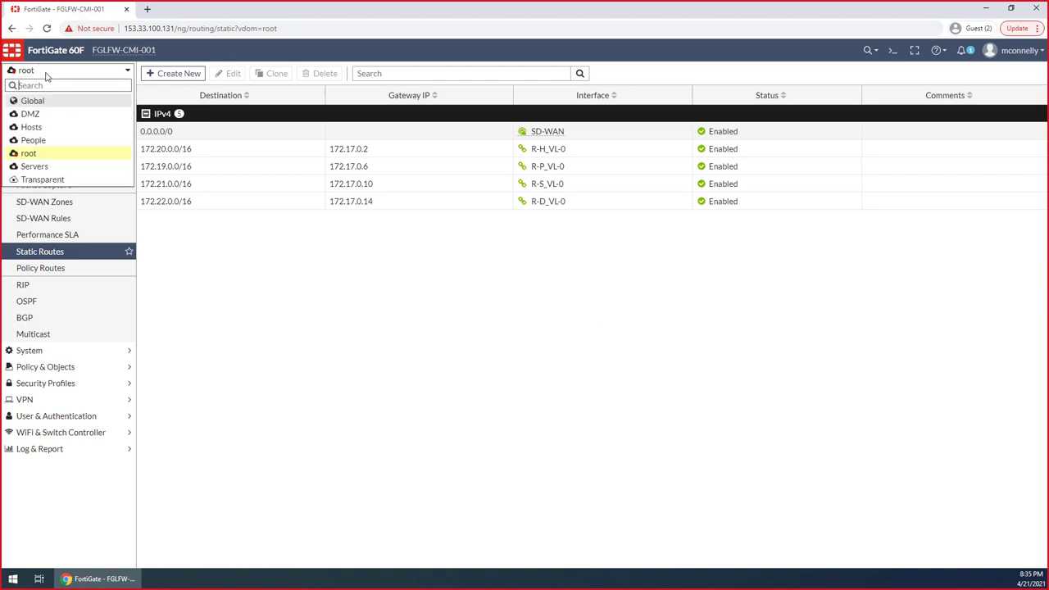
{"action": "left_click", "coordinate": [37, 128]}
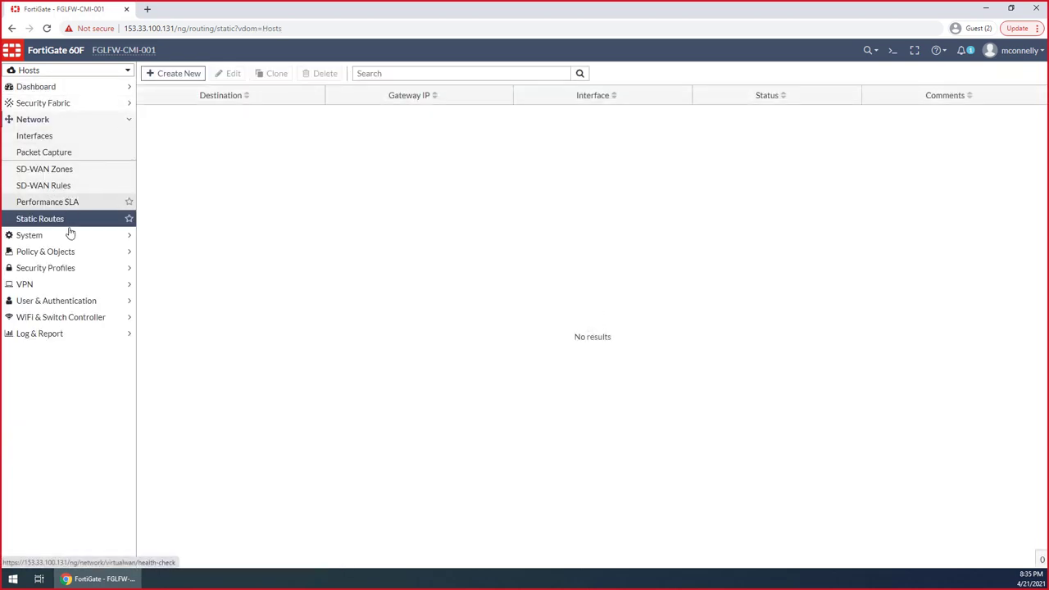
{"action": "left_click", "coordinate": [193, 76]}
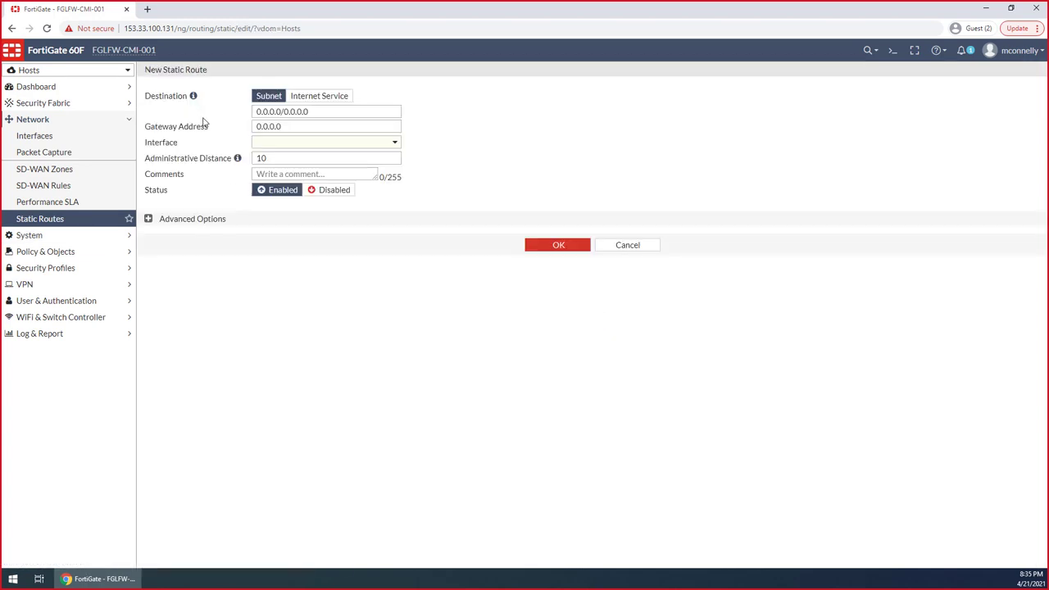
{"action": "left_click", "coordinate": [343, 115]}
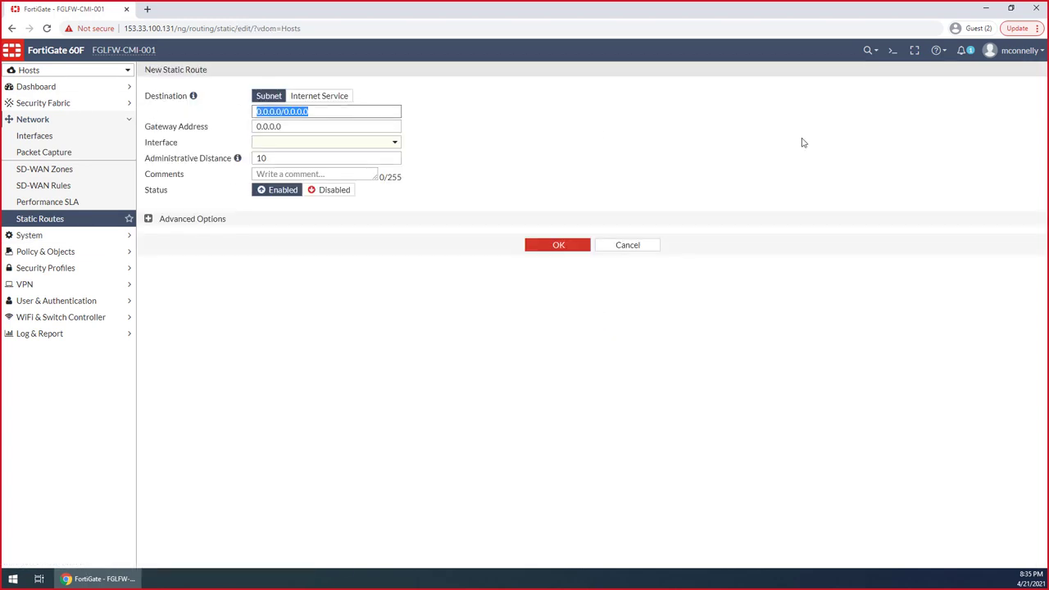
{"action": "left_click", "coordinate": [288, 128]}
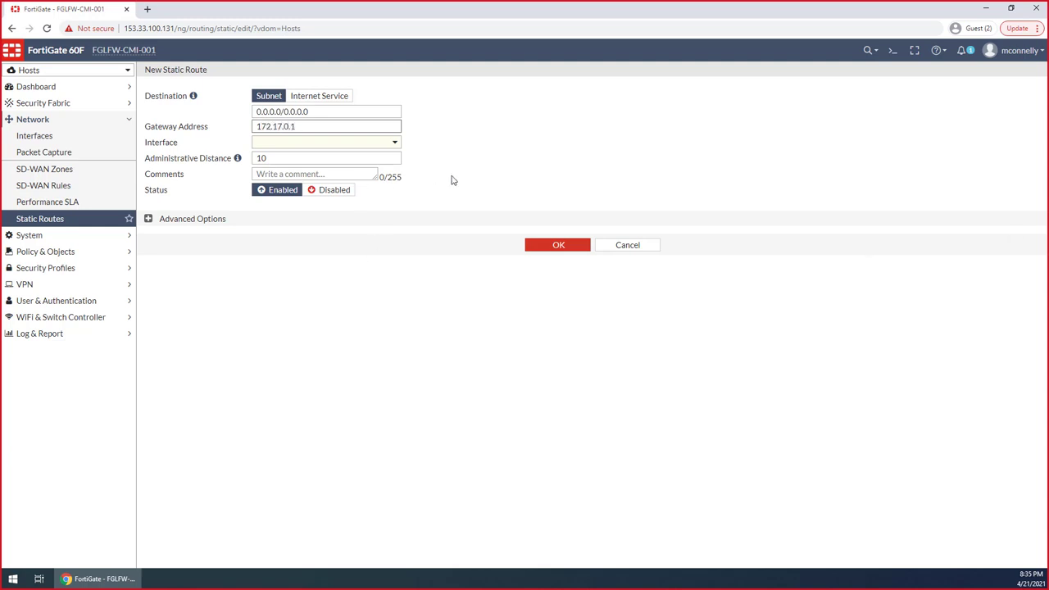
{"action": "left_click", "coordinate": [548, 243]}
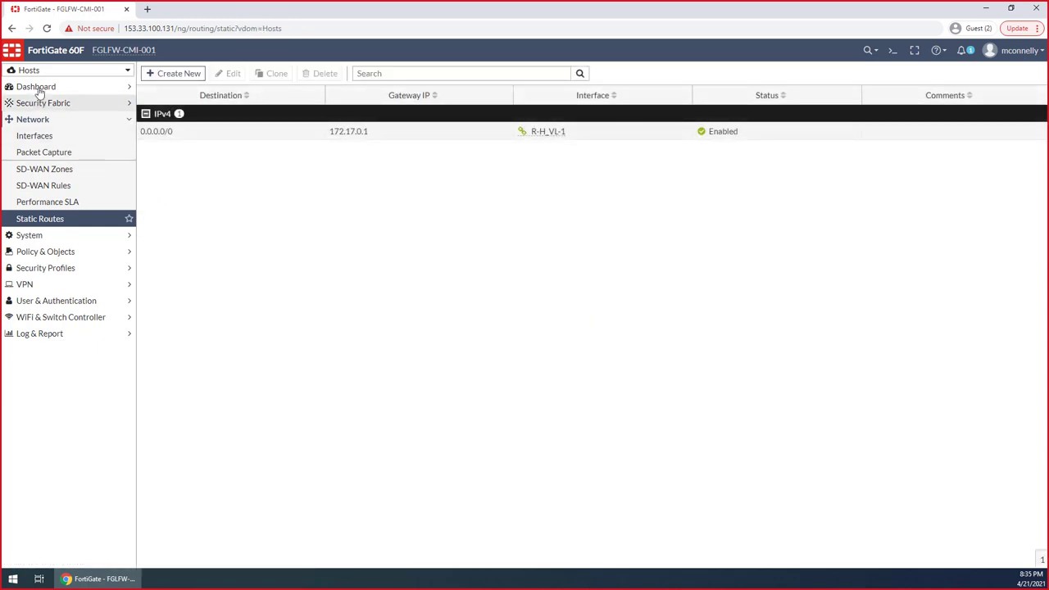
- In the People VDOM, add a default route via gateway 172.17.0.5 on R-P_VL-1
{"action": "left_click", "coordinate": [40, 73]}
{"action": "left_click", "coordinate": [46, 139]}
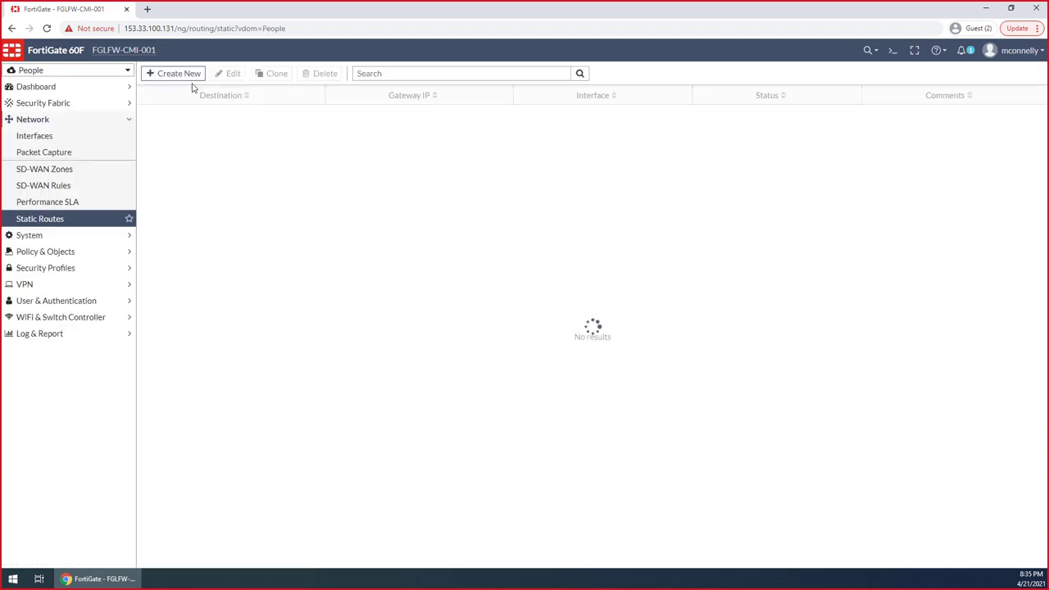
{"action": "left_click", "coordinate": [182, 74]}
{"action": "double_click", "coordinate": [275, 126]}
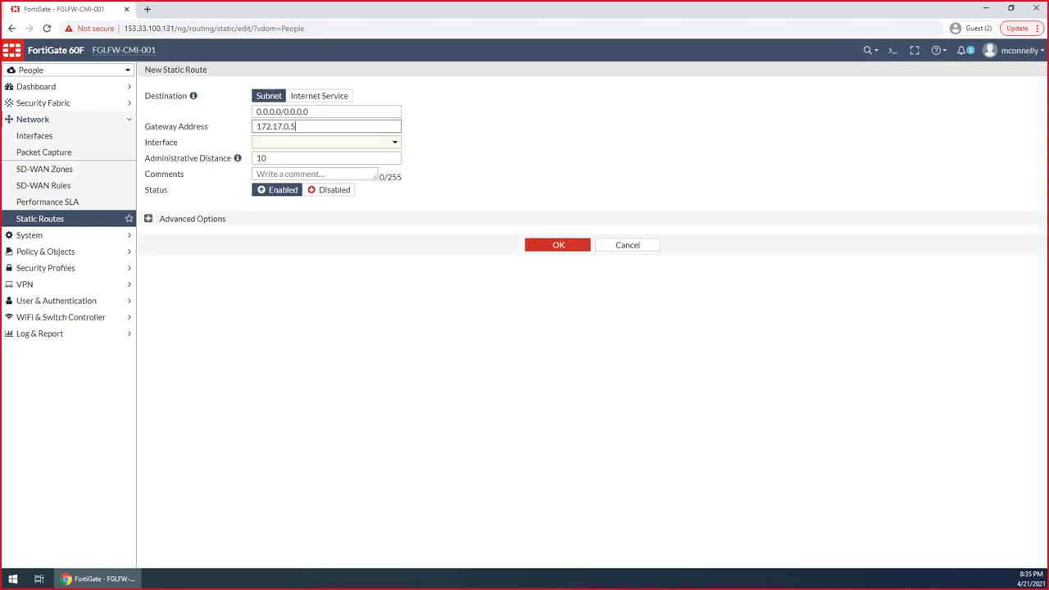
{"action": "left_click", "coordinate": [506, 187]}
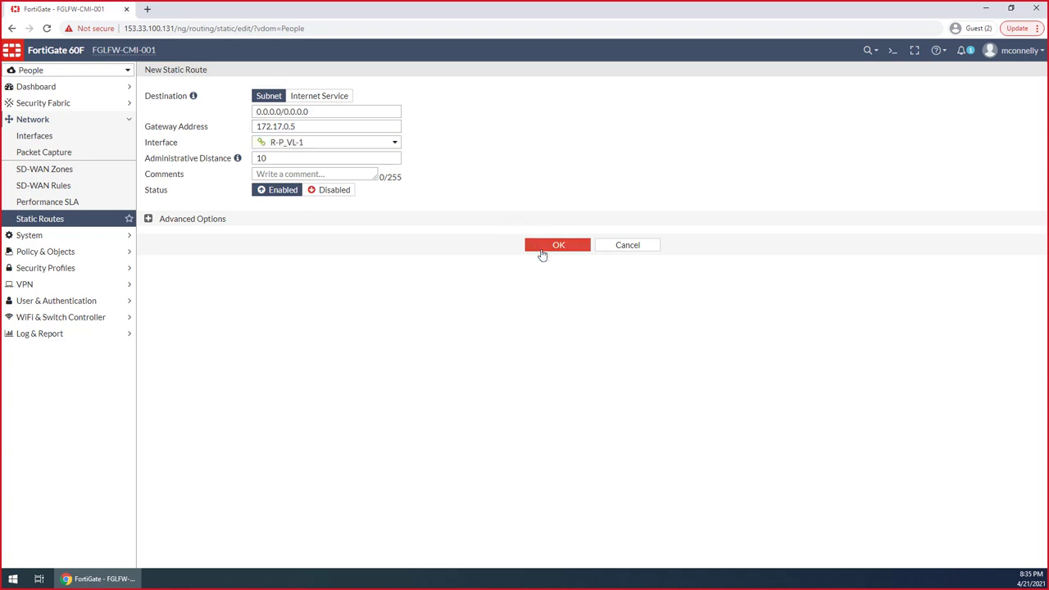
{"action": "left_click", "coordinate": [538, 246]}
{"action": "left_click", "coordinate": [105, 74]}
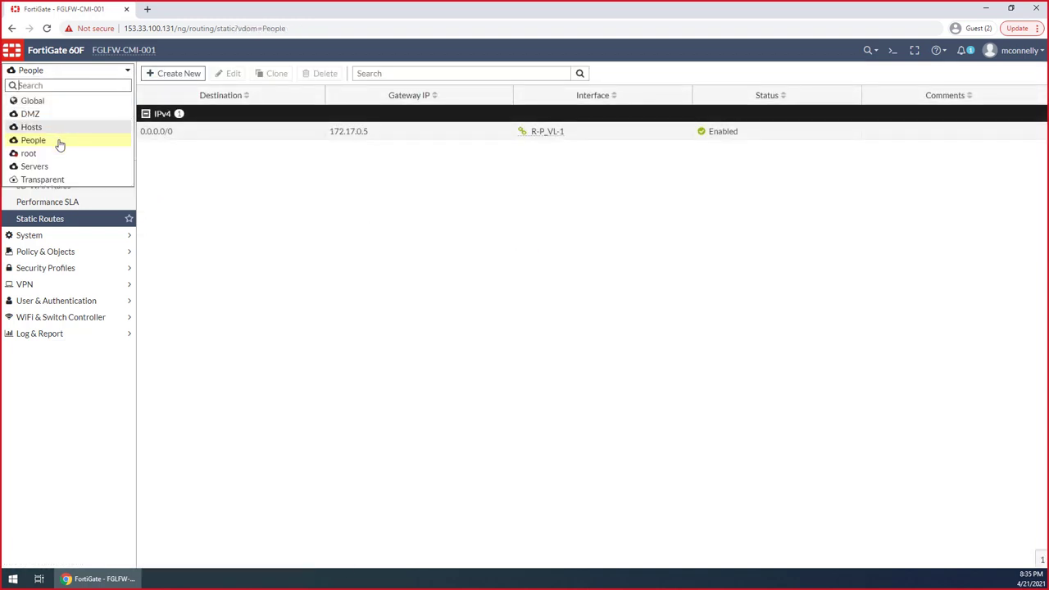
- In the Servers VDOM, add a default route via gateway 172.17.0.9
{"action": "left_click", "coordinate": [34, 166]}
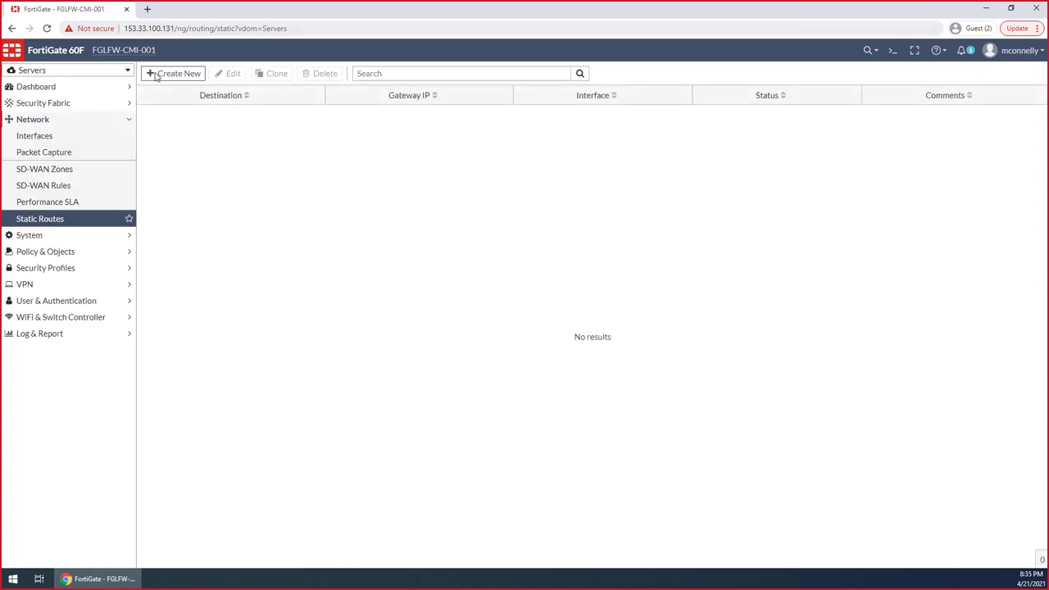
{"action": "left_click", "coordinate": [156, 77]}
{"action": "left_click_drag", "start_coordinate": [317, 127], "coordinate": [234, 129]}
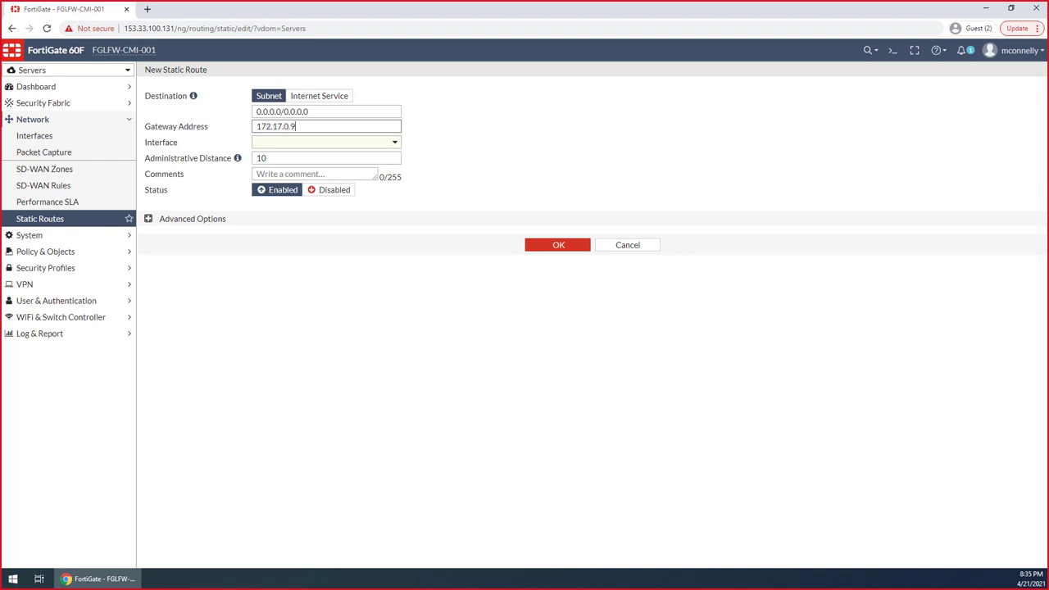
{"action": "left_click", "coordinate": [520, 154]}
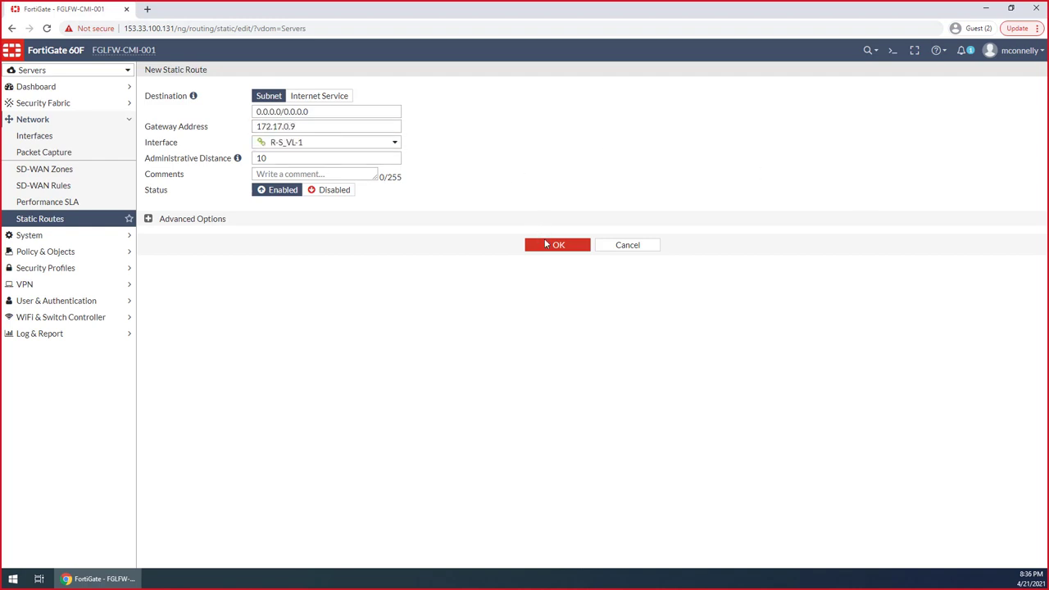
{"action": "left_click", "coordinate": [546, 246]}
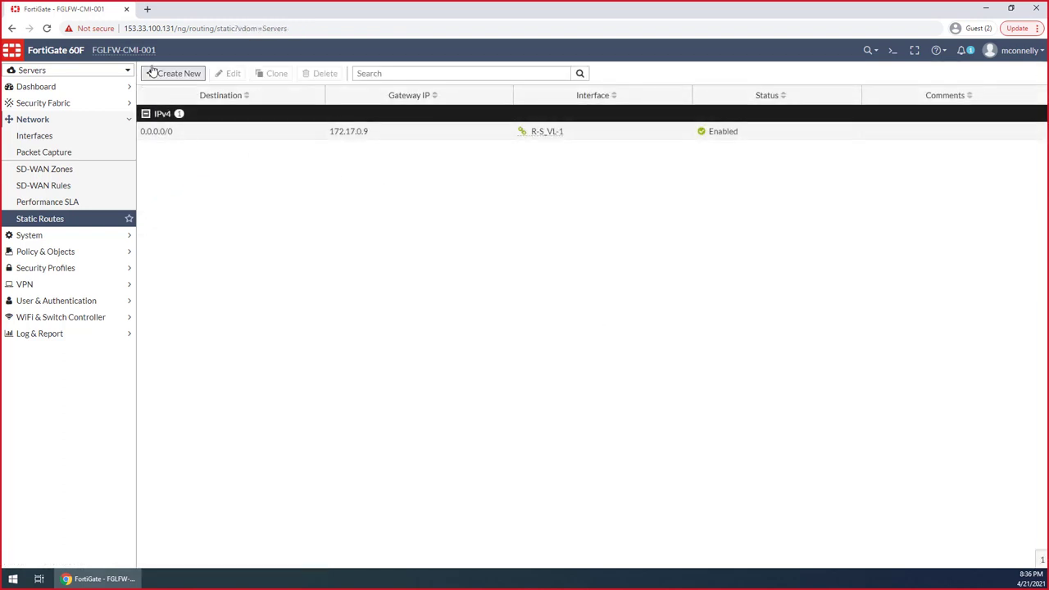
- In the DMZ VDOM, add a default route via 172.17.0.13 on R-D_VL-1
{"action": "left_click", "coordinate": [109, 70]}
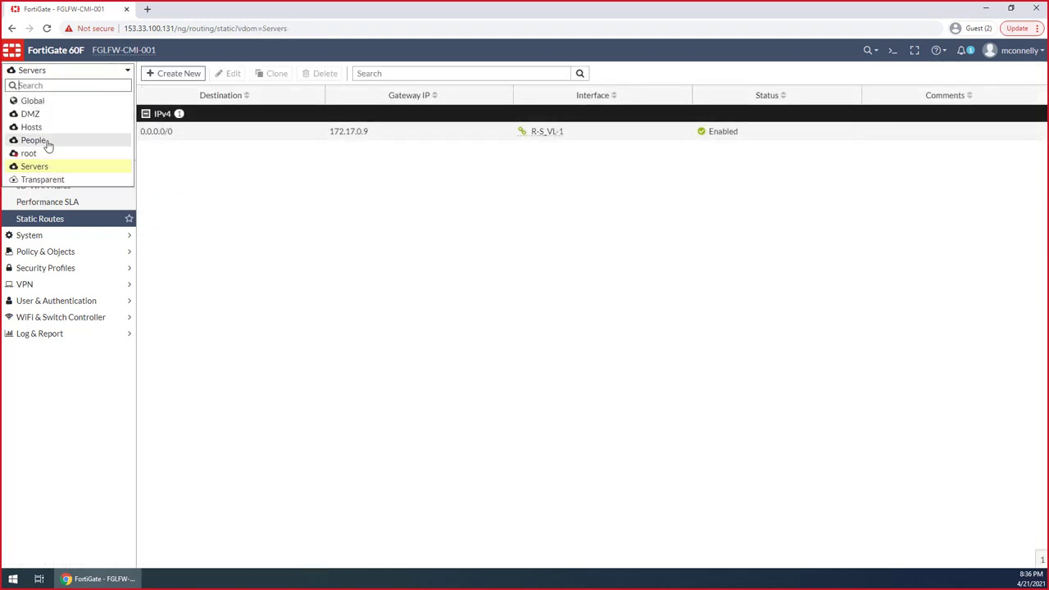
{"action": "left_click", "coordinate": [47, 114]}
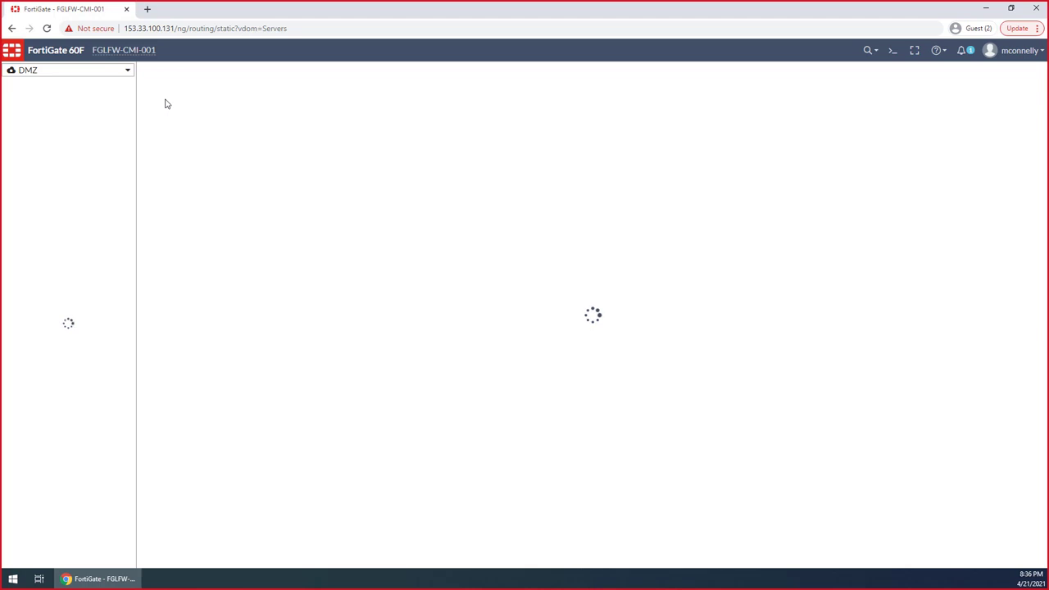
{"action": "left_click", "coordinate": [185, 76]}
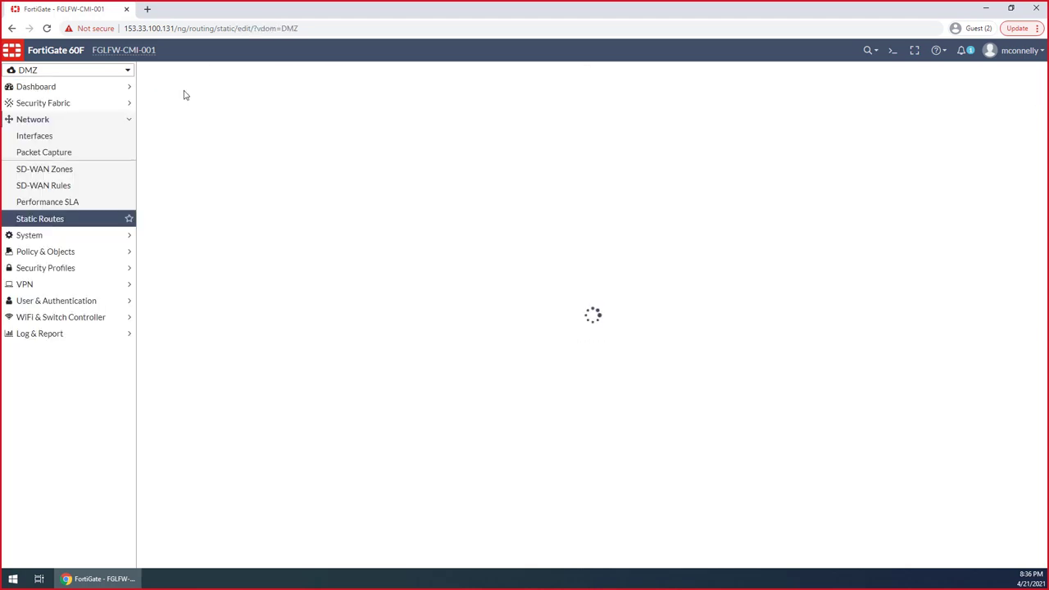
{"action": "left_click", "coordinate": [311, 127]}
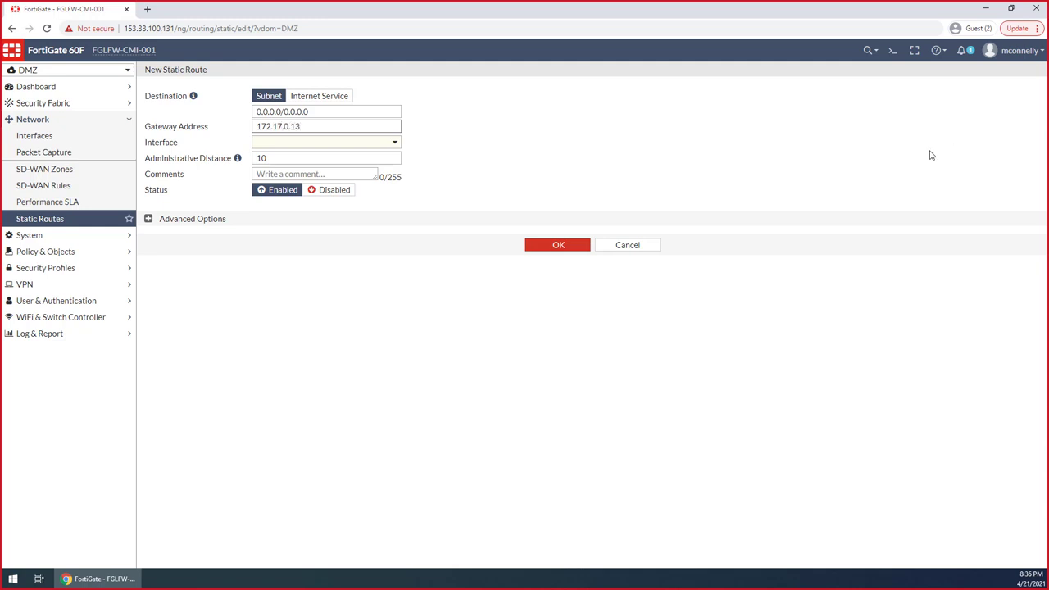
{"action": "left_click", "coordinate": [510, 122]}
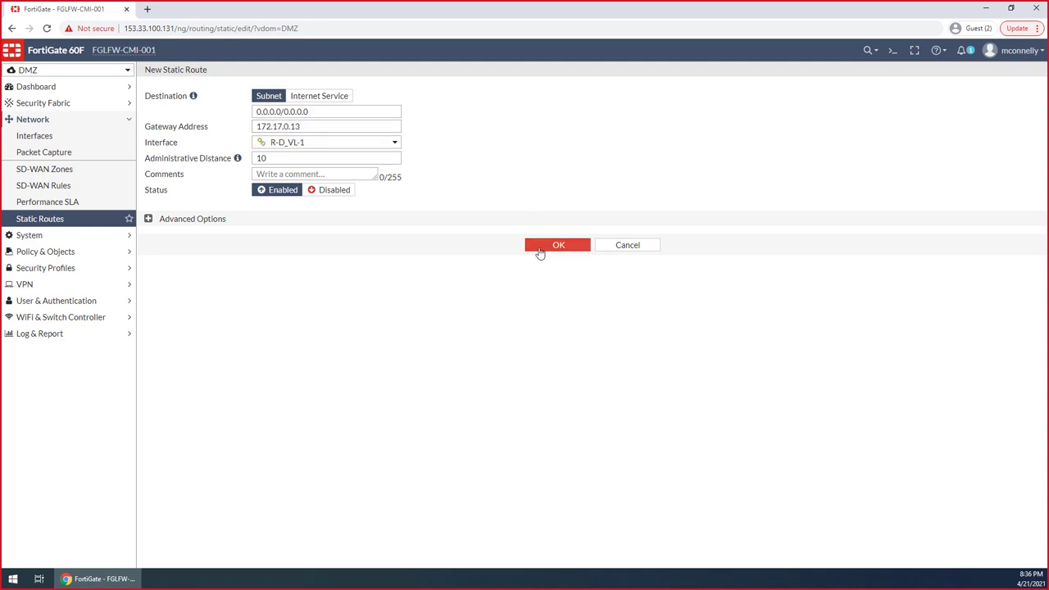
{"action": "left_click", "coordinate": [539, 249]}
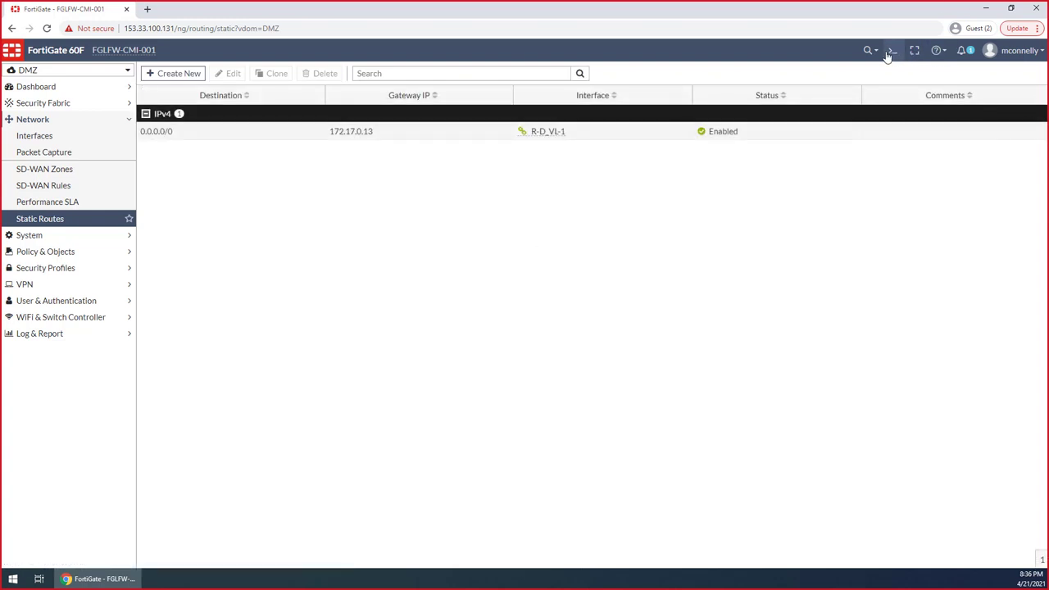
- Switch to root and show its Firewall Policy list with Management Policies expanded
{"action": "left_click", "coordinate": [61, 70]}
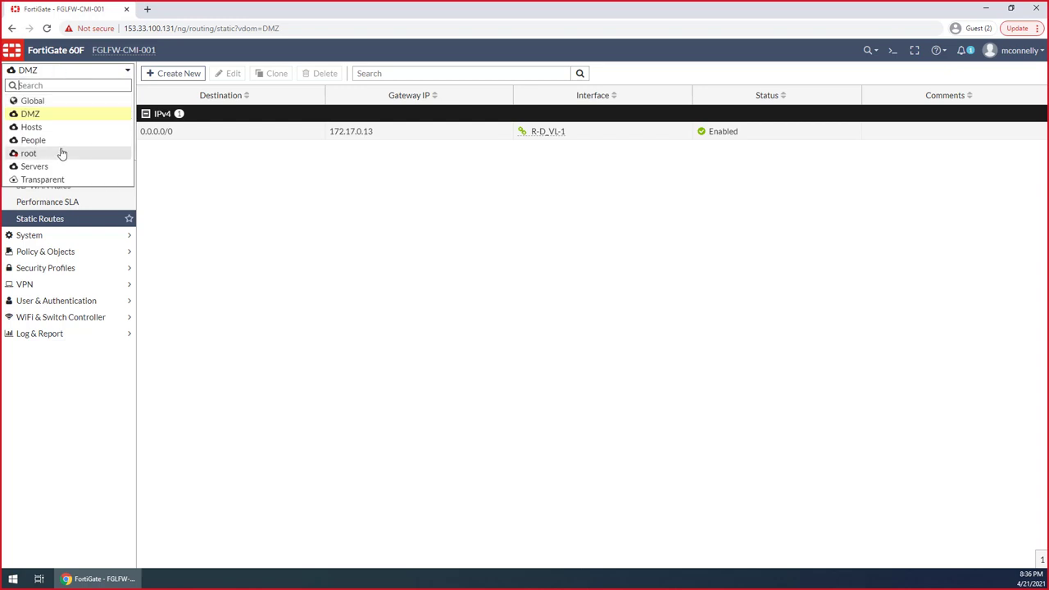
{"action": "left_click", "coordinate": [28, 153]}
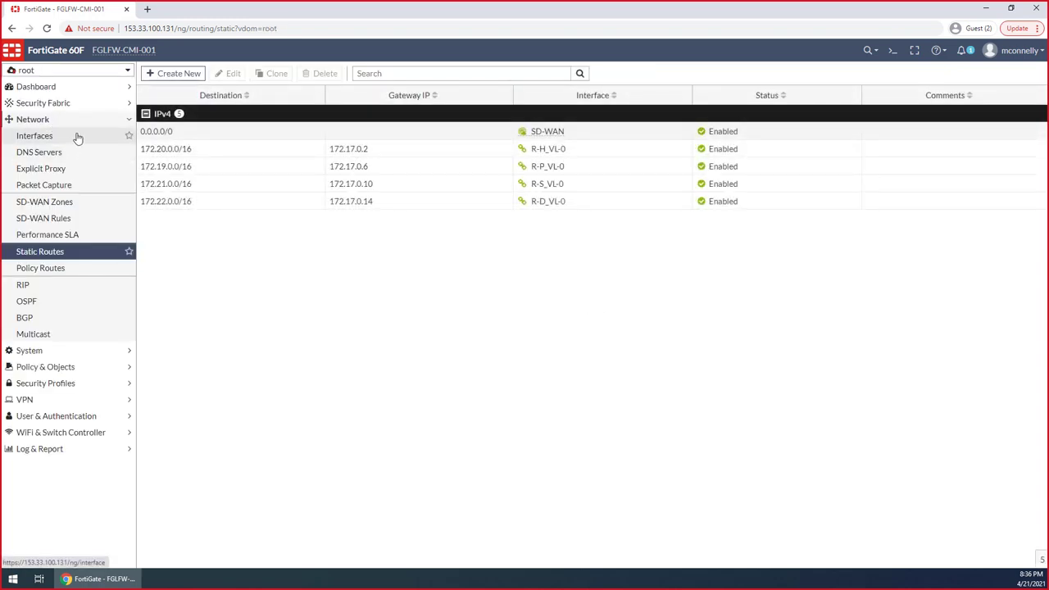
{"action": "left_click", "coordinate": [75, 136]}
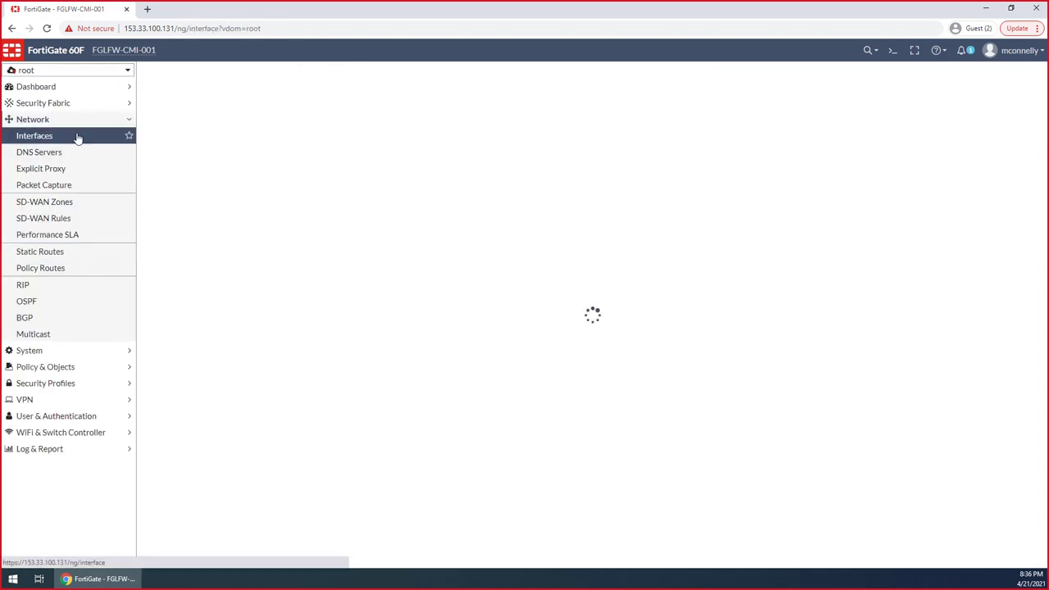
{"action": "left_click", "coordinate": [45, 367]}
{"action": "left_click", "coordinate": [37, 172]}
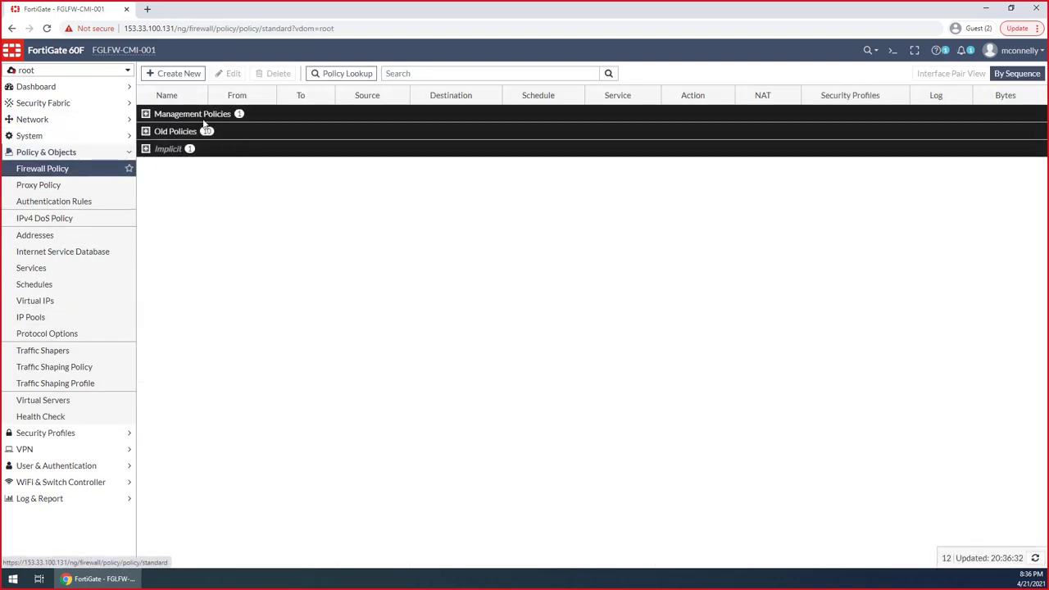
{"action": "left_click", "coordinate": [146, 113]}
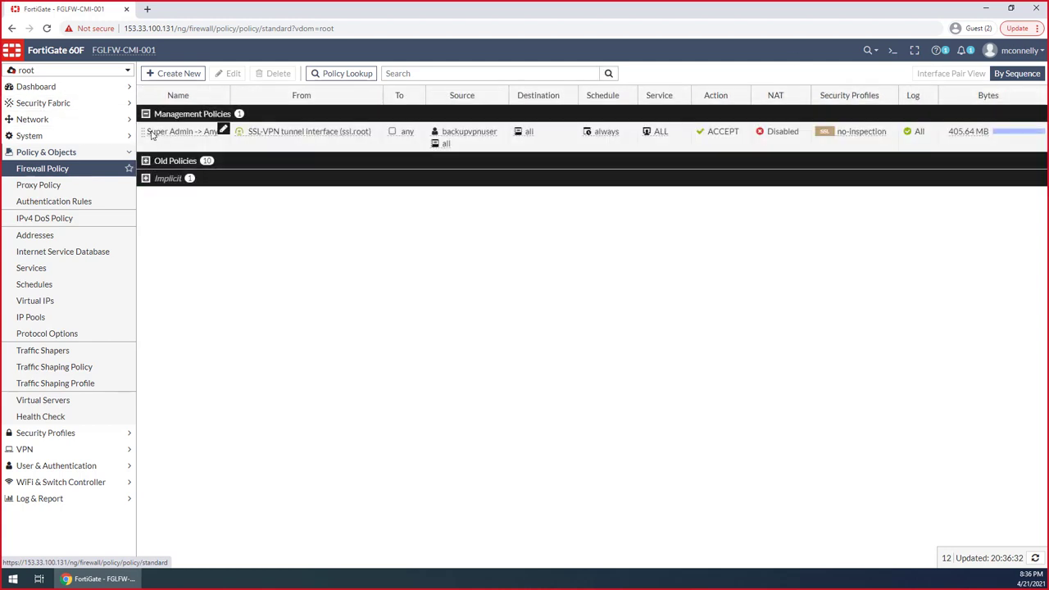
{"action": "left_click", "coordinate": [146, 114]}
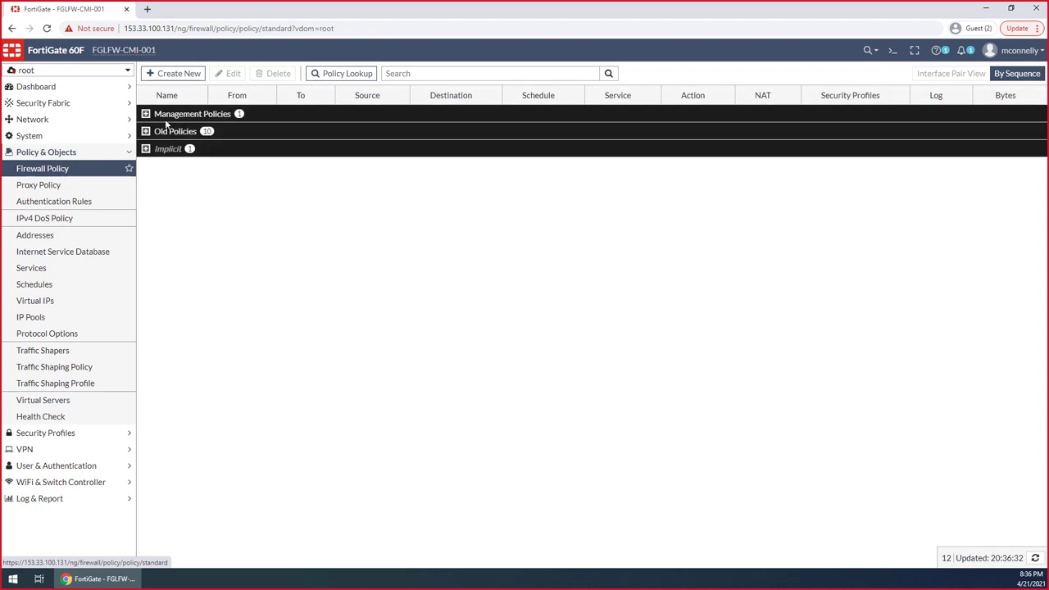
{"action": "left_click", "coordinate": [146, 114]}
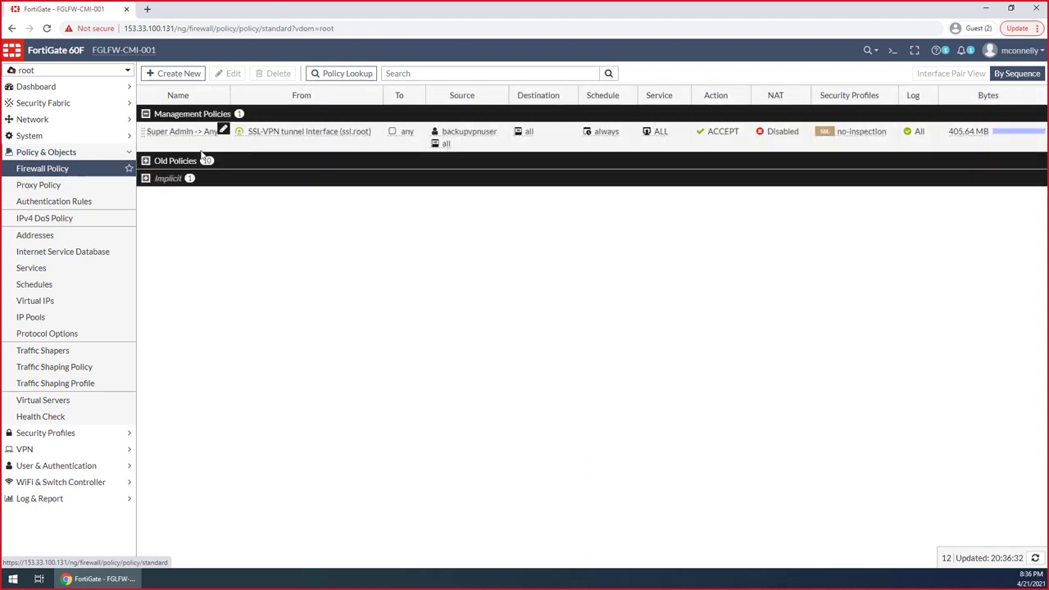
- Insert an empty policy above Super Admin -> Any and start a sequence grouping
{"action": "right_click", "coordinate": [210, 130]}
{"action": "mouse_move", "coordinate": [239, 215]}
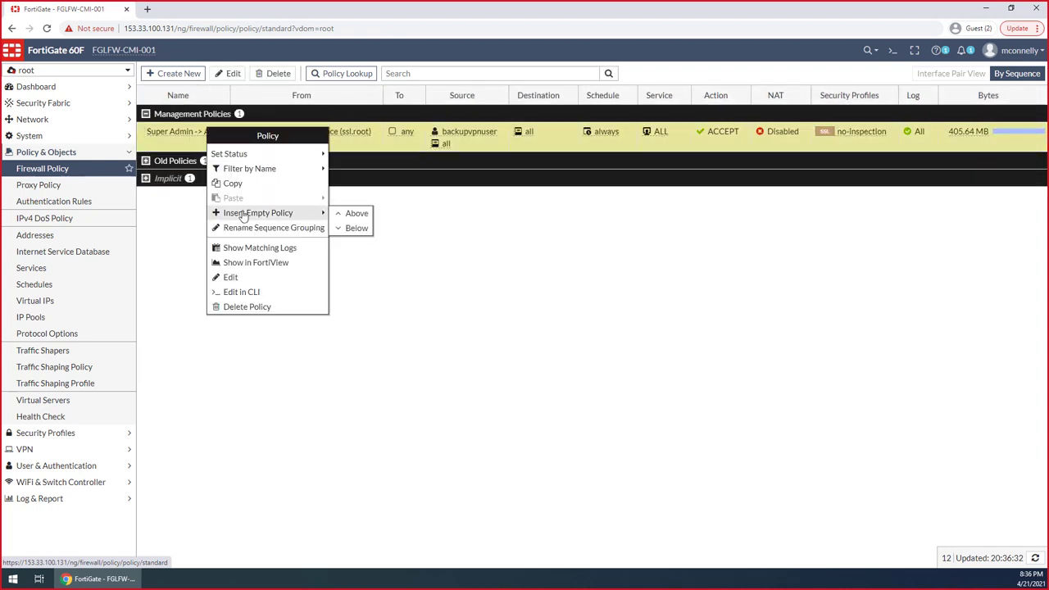
{"action": "left_click", "coordinate": [357, 213]}
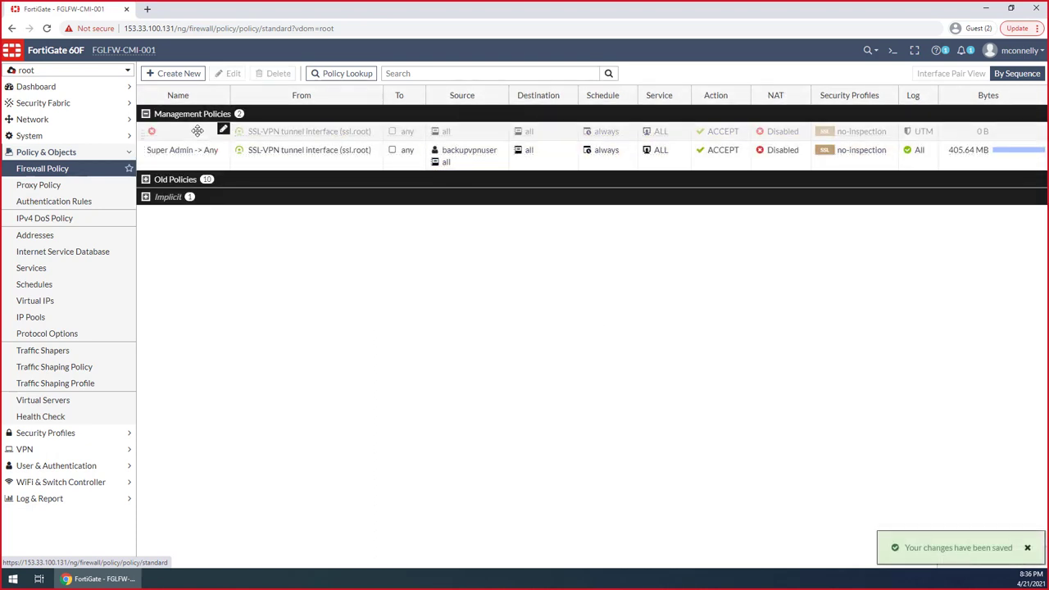
{"action": "right_click", "coordinate": [192, 156]}
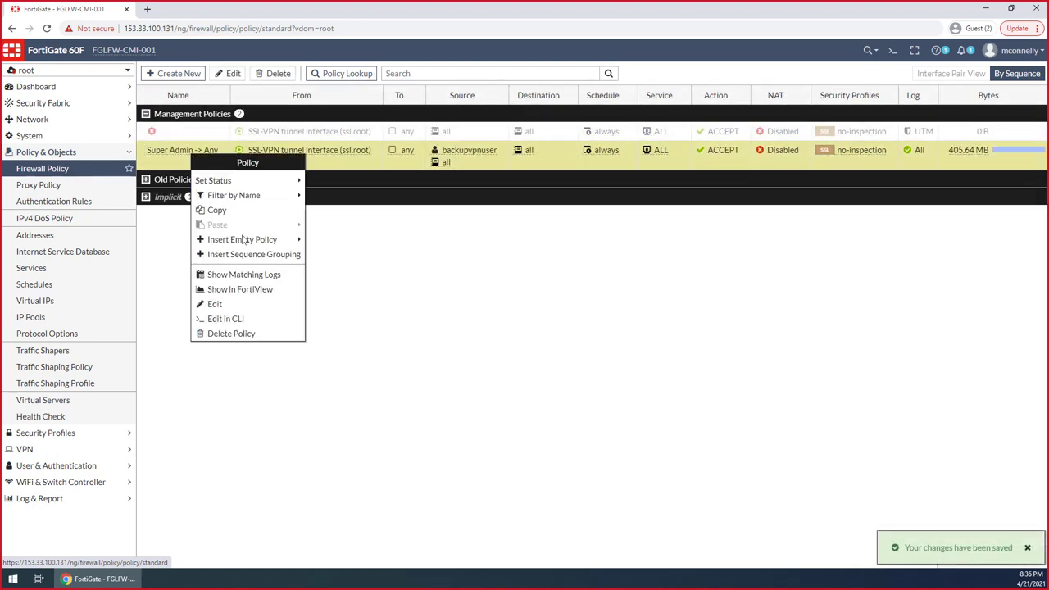
{"action": "left_click", "coordinate": [246, 255]}
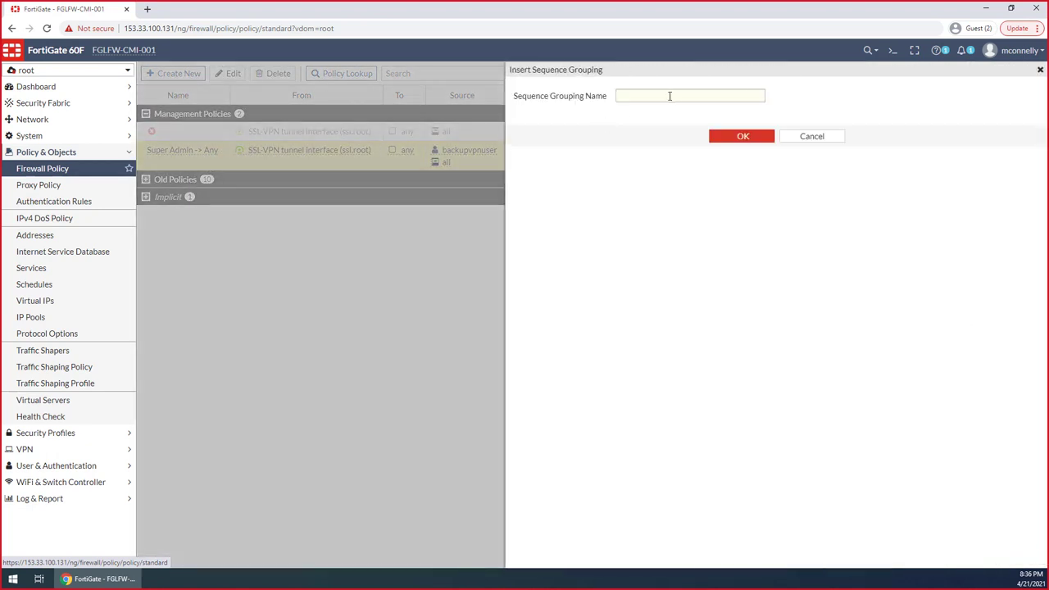
- Abandon the half-named grouping and move the empty policy below Super Admin -> Any
{"action": "type", "text": "Ma"}
{"action": "key", "text": "BackSpace"}
{"action": "key", "text": "BackSpace"}
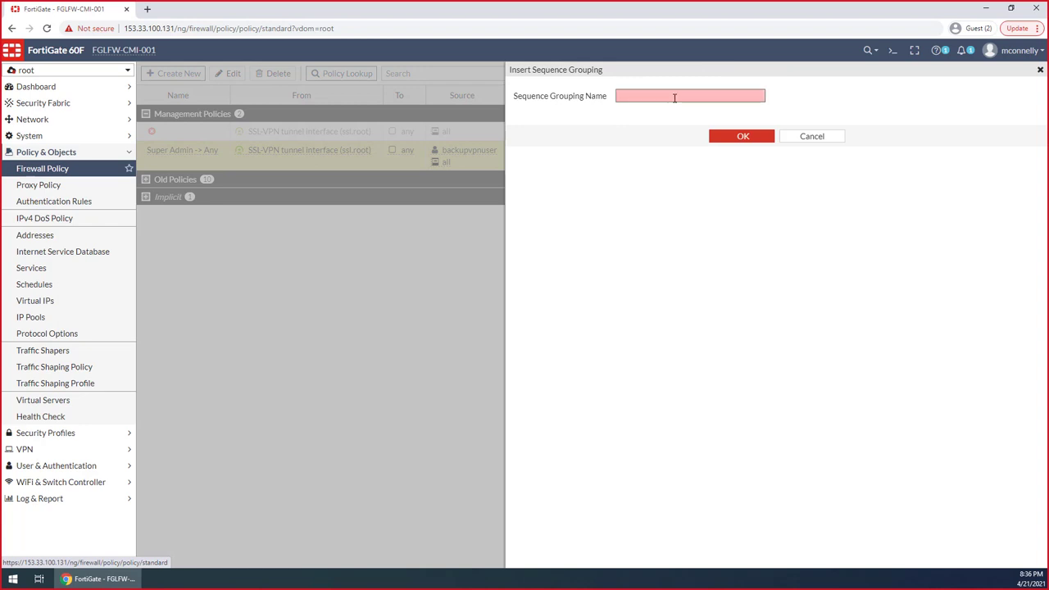
{"action": "left_click", "coordinate": [797, 139]}
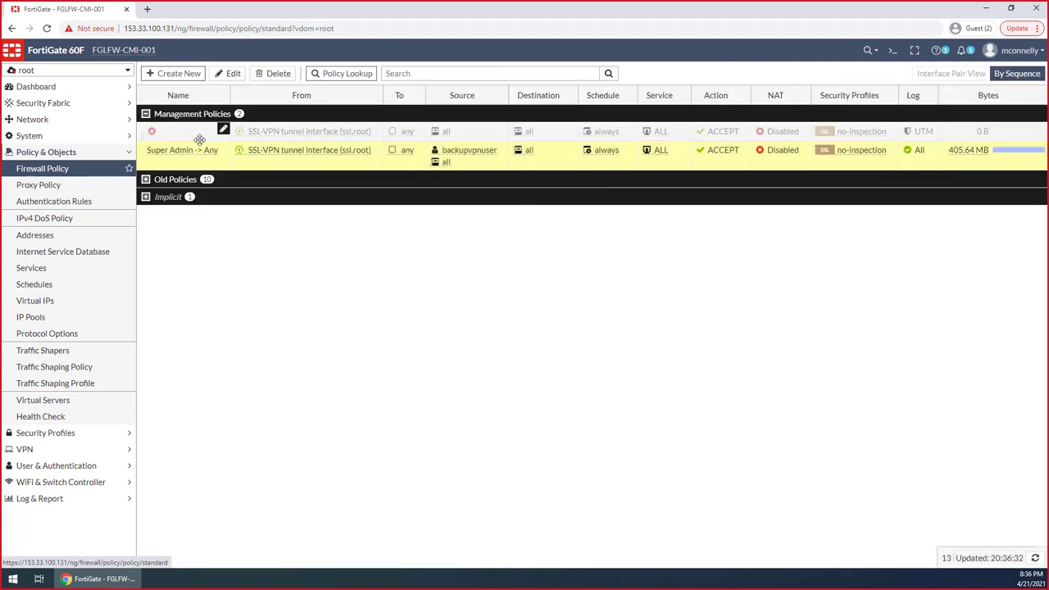
{"action": "left_click_drag", "start_coordinate": [199, 139], "coordinate": [172, 160]}
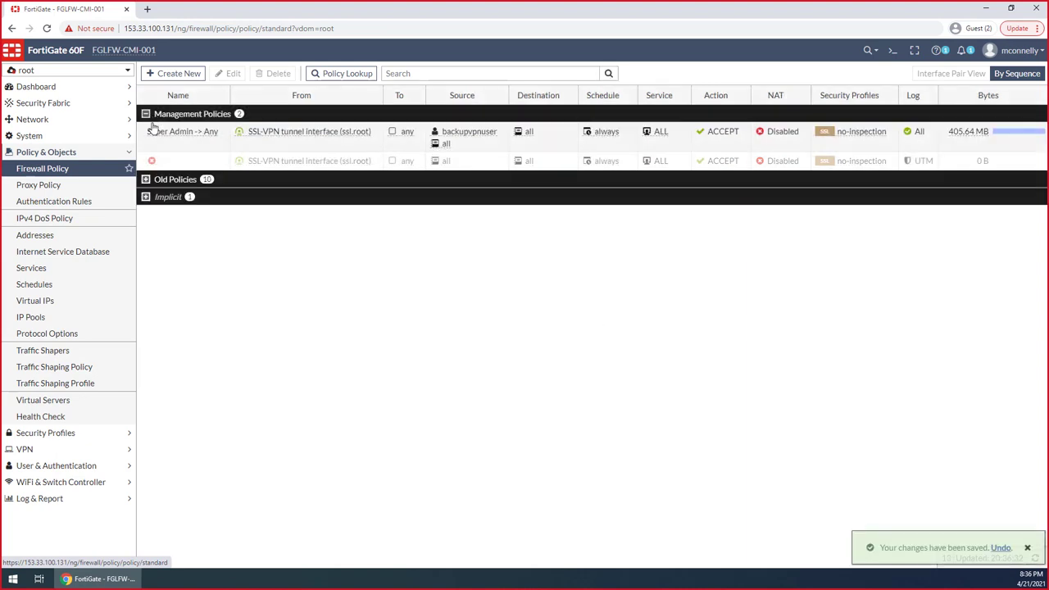
- Wrap the empty policy in a new sequence grouping 'Starter VDOM Policies' and expand it
{"action": "right_click", "coordinate": [169, 160]}
{"action": "left_click", "coordinate": [238, 261]}
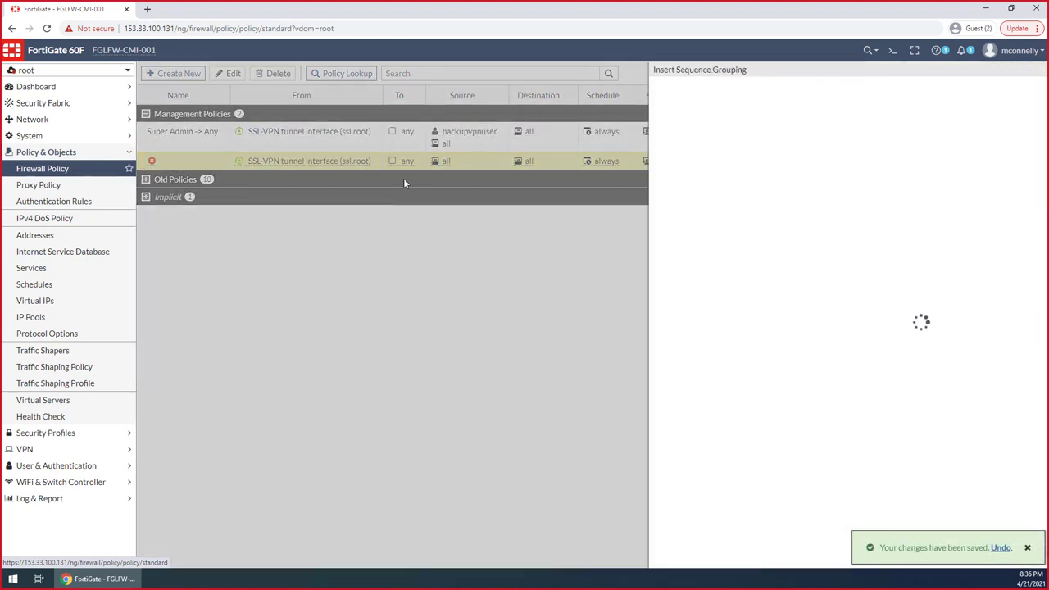
{"action": "left_click", "coordinate": [698, 96]}
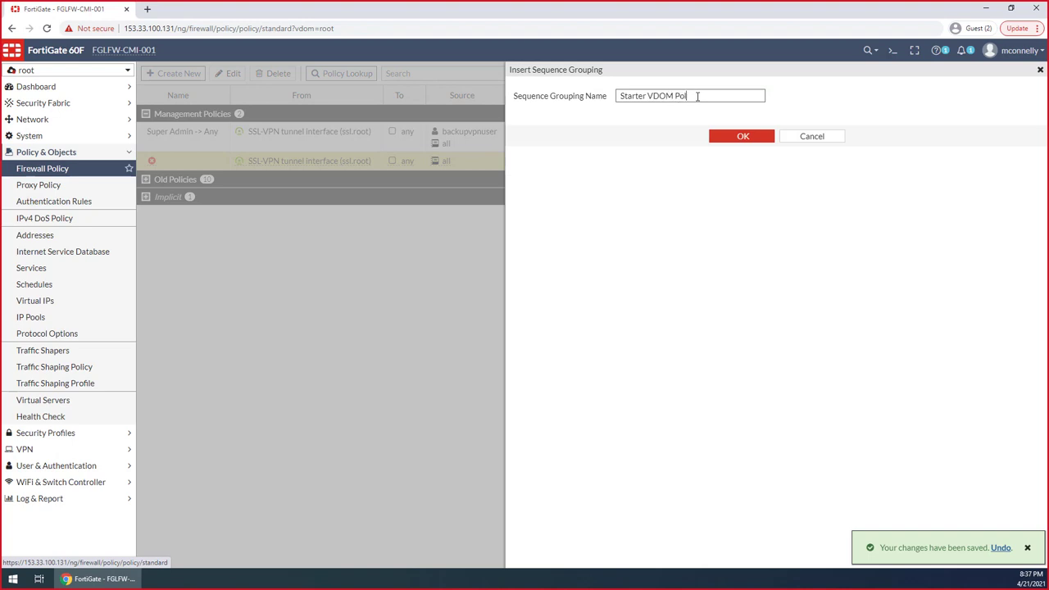
{"action": "left_click", "coordinate": [742, 138]}
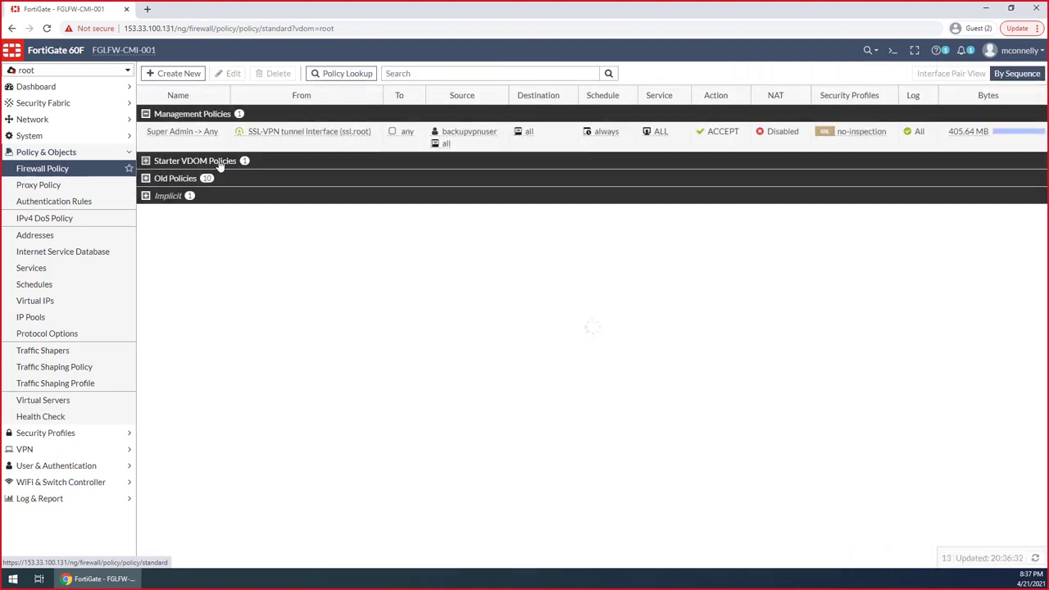
{"action": "left_click", "coordinate": [146, 162]}
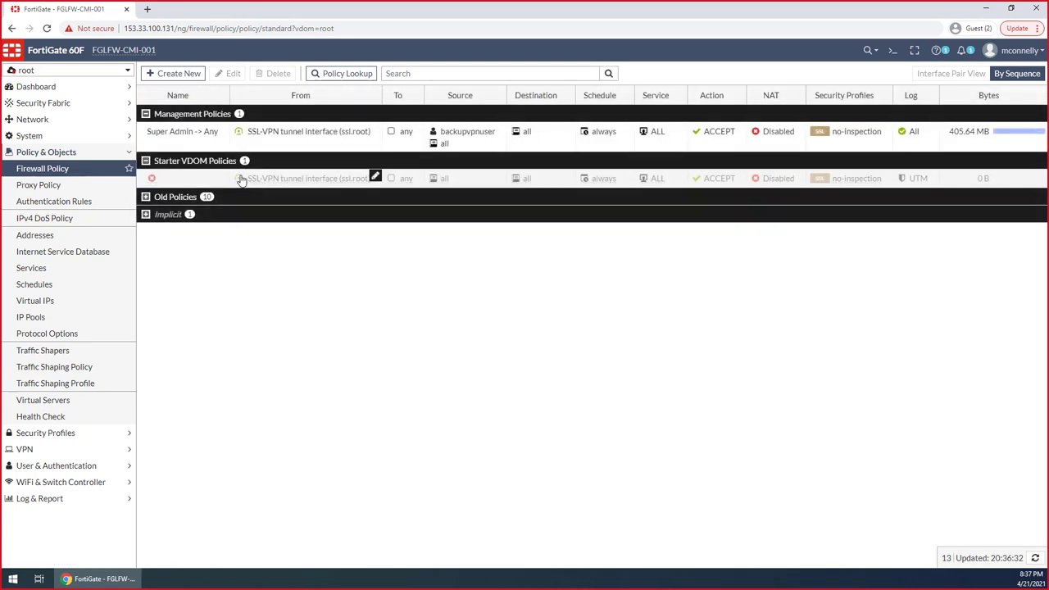
- Name the empty grouped policy 'All -> WAN'
{"action": "left_click", "coordinate": [223, 179]}
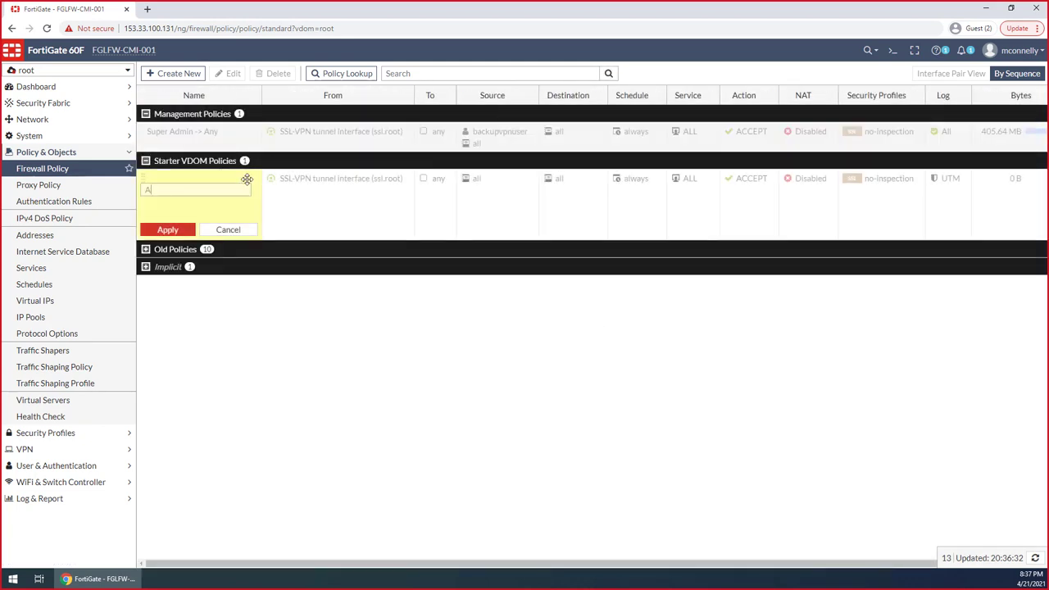
{"action": "type", "text": "All -> WAN"}
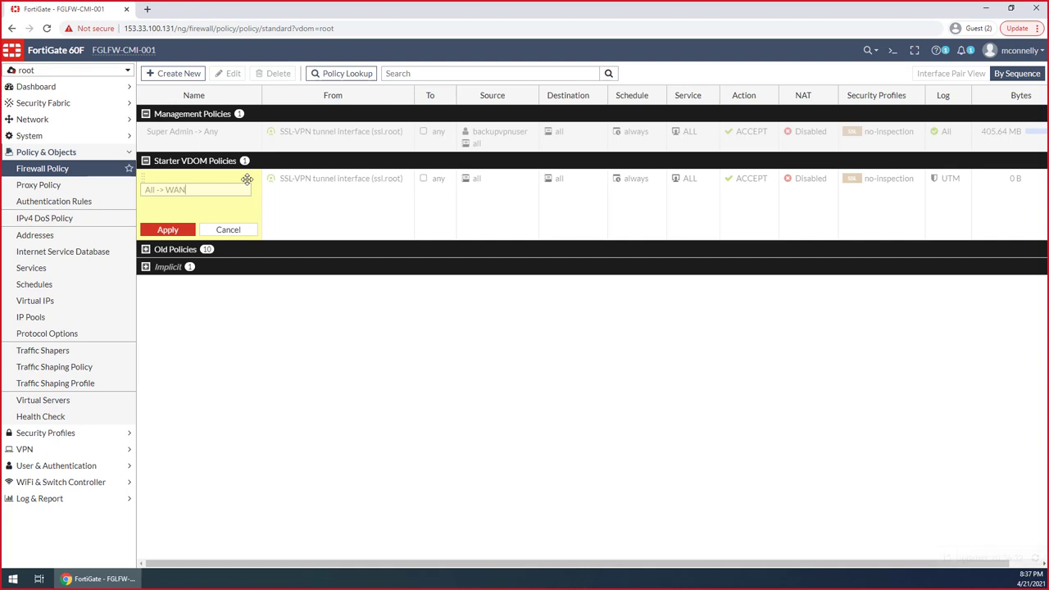
{"action": "left_click", "coordinate": [168, 229]}
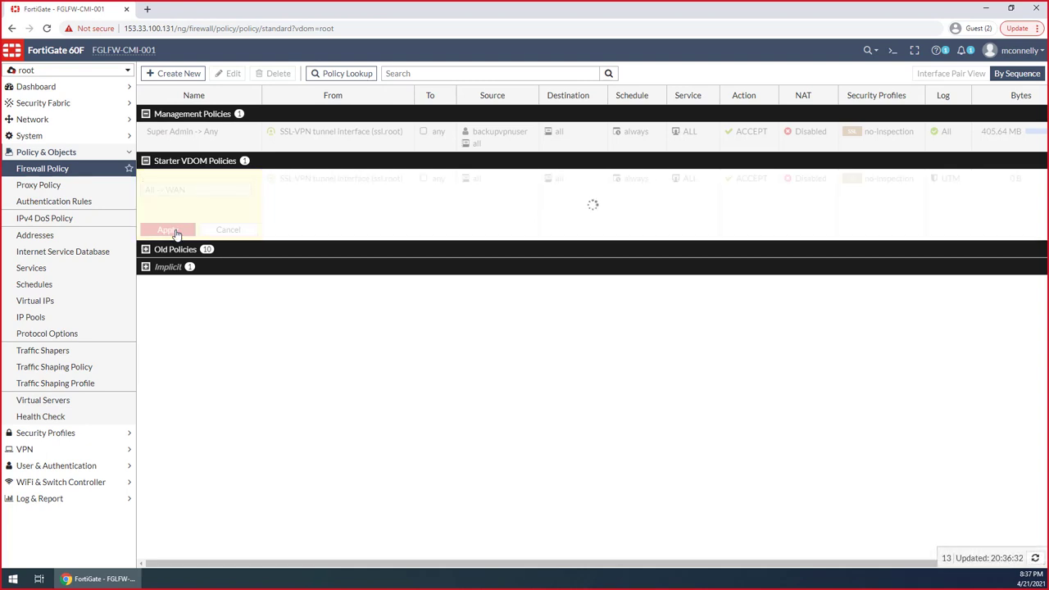
- Set the incoming interfaces to R-D_VL-0, R-H_VL-0, R-P_VL-0 and R-S_VL-0
{"action": "left_click", "coordinate": [407, 177]}
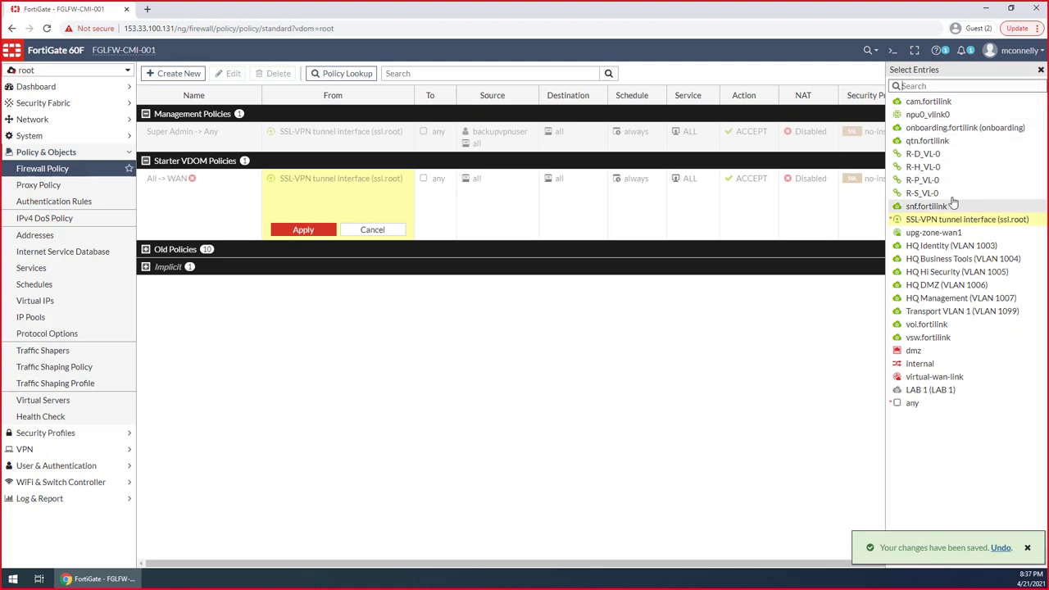
{"action": "left_click", "coordinate": [924, 154]}
{"action": "left_click", "coordinate": [924, 167]}
{"action": "left_click", "coordinate": [925, 180]}
{"action": "left_click", "coordinate": [925, 192]}
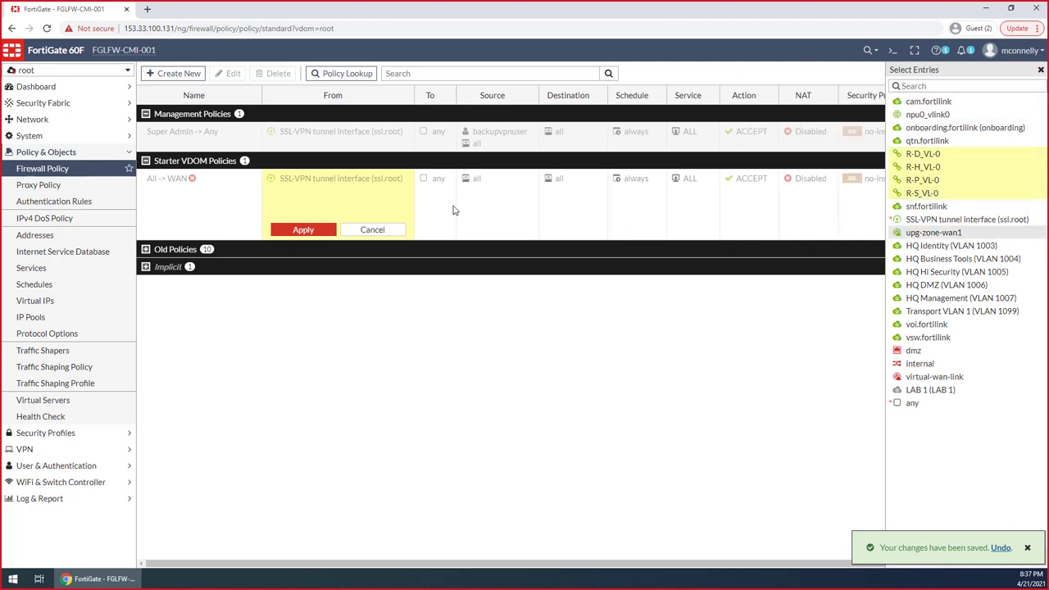
{"action": "left_click", "coordinate": [293, 228]}
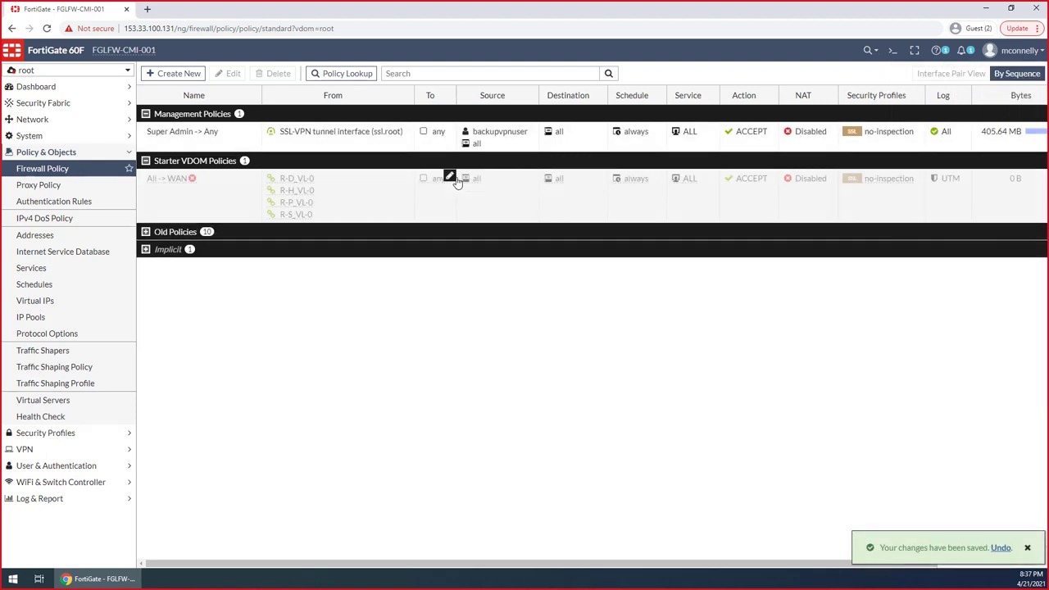
- Set the policy's outgoing interface to upg-zone-wan1
{"action": "left_click", "coordinate": [449, 177]}
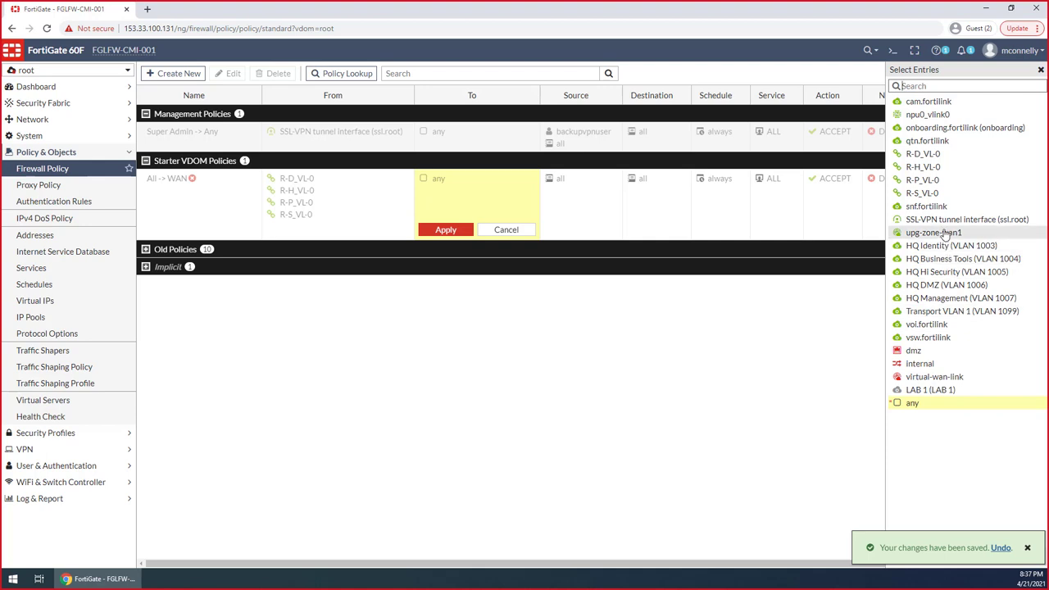
{"action": "left_click", "coordinate": [946, 234]}
{"action": "left_click", "coordinate": [445, 230]}
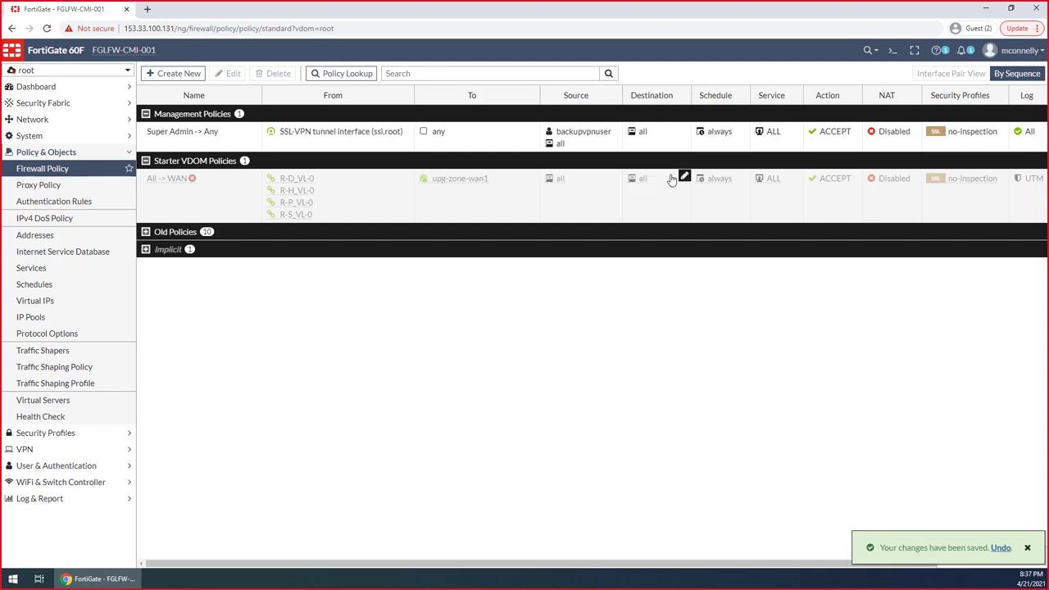
- Enable NAT on the All -> WAN policy and set its logging to All
{"action": "scroll", "coordinate": [986, 205], "scroll_direction": "right", "scroll_amount": 3}
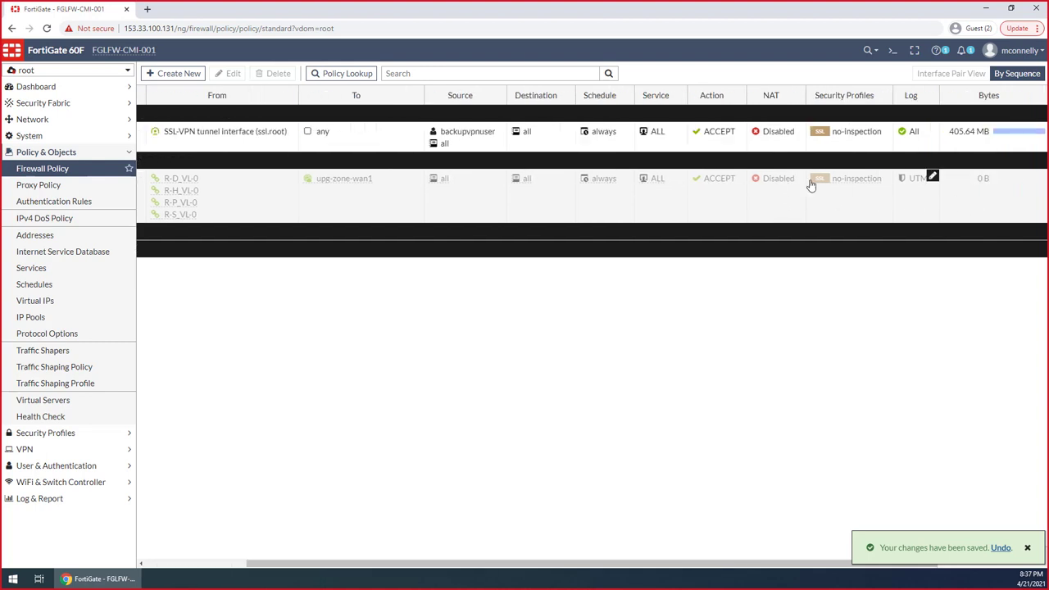
{"action": "left_click", "coordinate": [799, 177]}
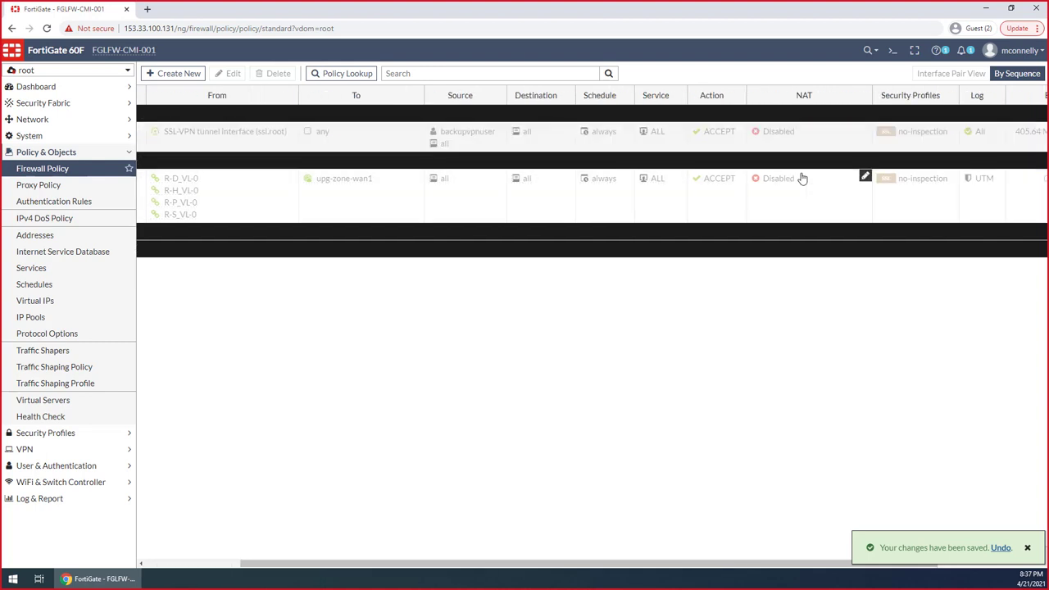
{"action": "left_click", "coordinate": [803, 180]}
{"action": "left_click", "coordinate": [793, 197]}
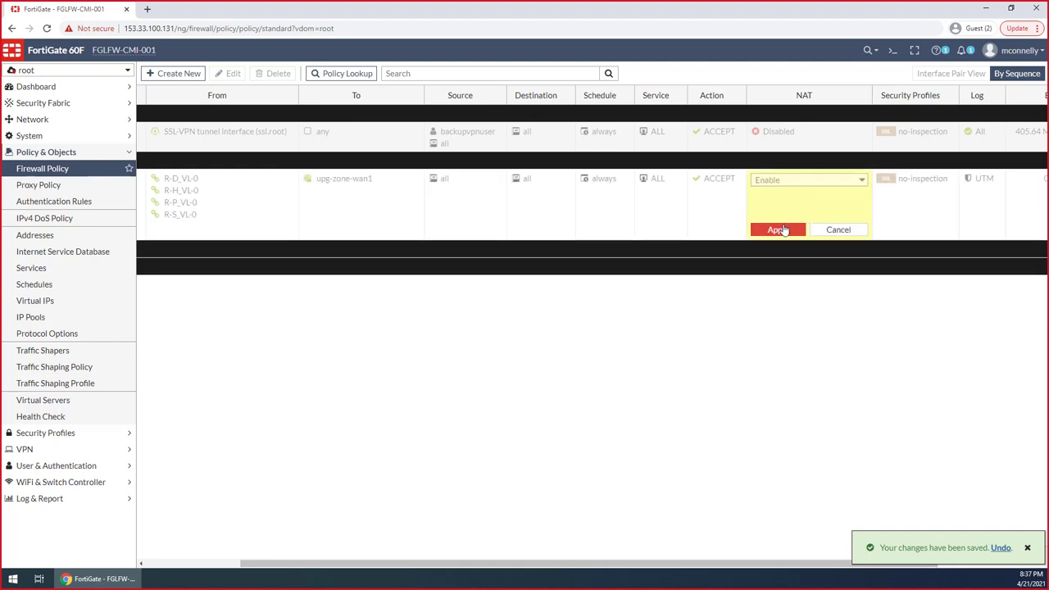
{"action": "left_click", "coordinate": [777, 229]}
{"action": "left_click", "coordinate": [925, 177]}
{"action": "left_click", "coordinate": [927, 180]}
{"action": "left_click", "coordinate": [922, 231]}
{"action": "left_click", "coordinate": [915, 231]}
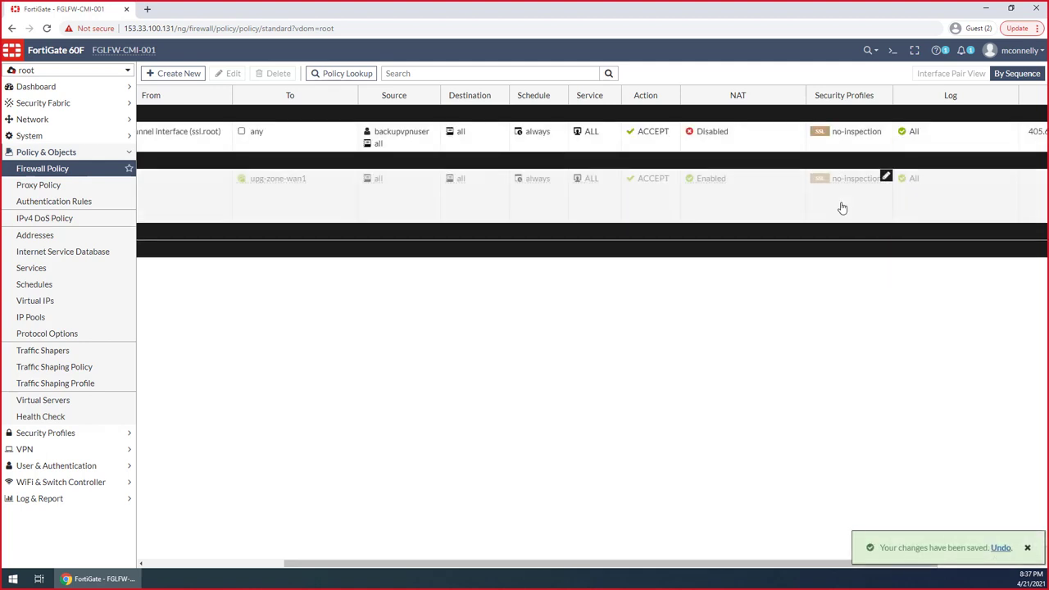
- Set the All -> WAN policy's status to Enabled
{"action": "right_click", "coordinate": [840, 205]}
{"action": "mouse_move", "coordinate": [867, 228]}
{"action": "left_click", "coordinate": [975, 230]}
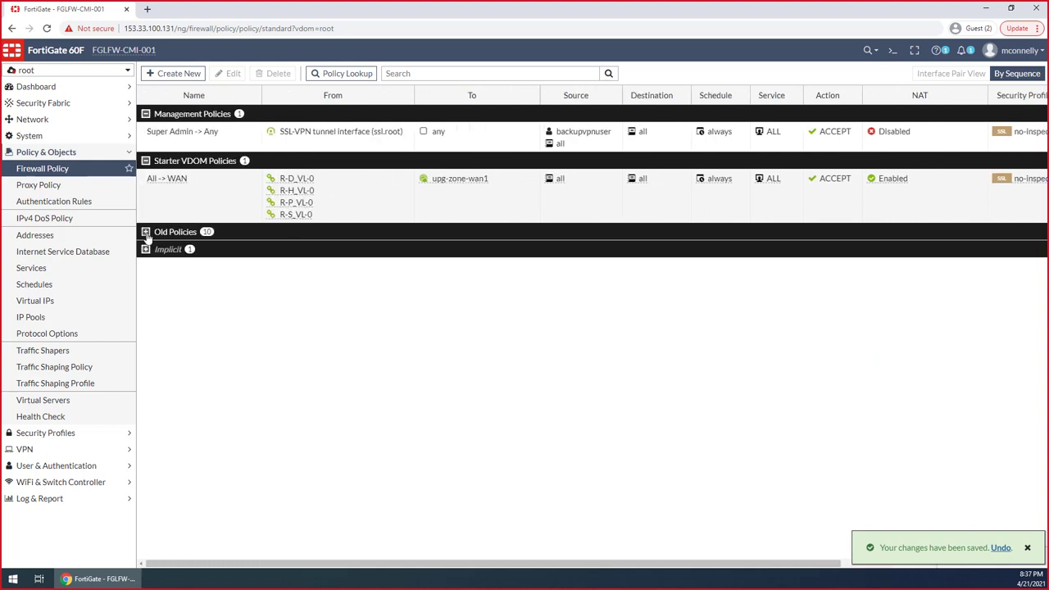
- From the Servers VDOM console, run 'exe ping 8.8.8.8' and confirm 5/5 replies with 0% loss
{"action": "left_click", "coordinate": [49, 73]}
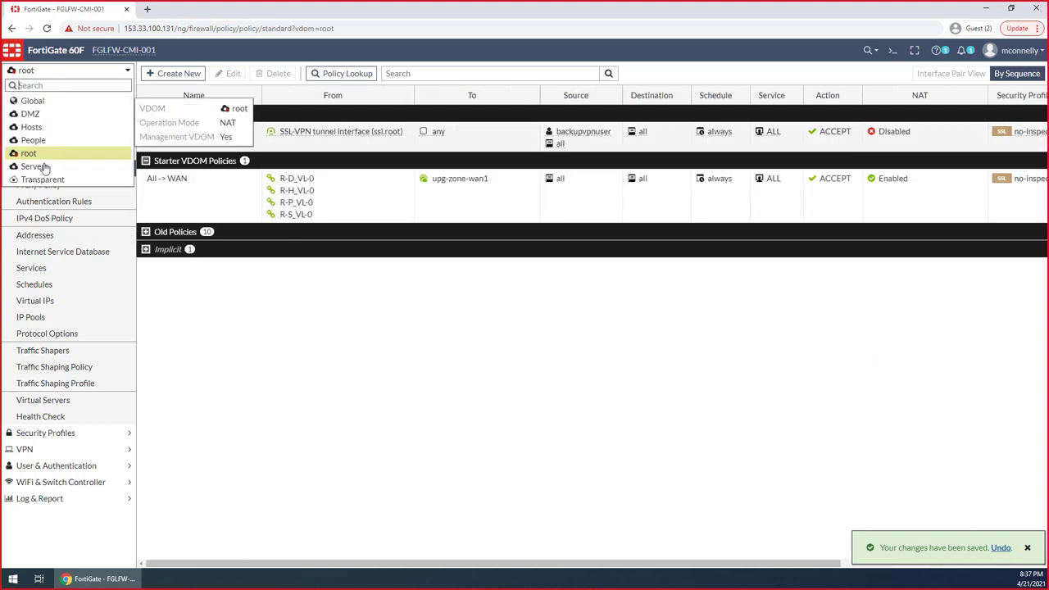
{"action": "left_click", "coordinate": [35, 166]}
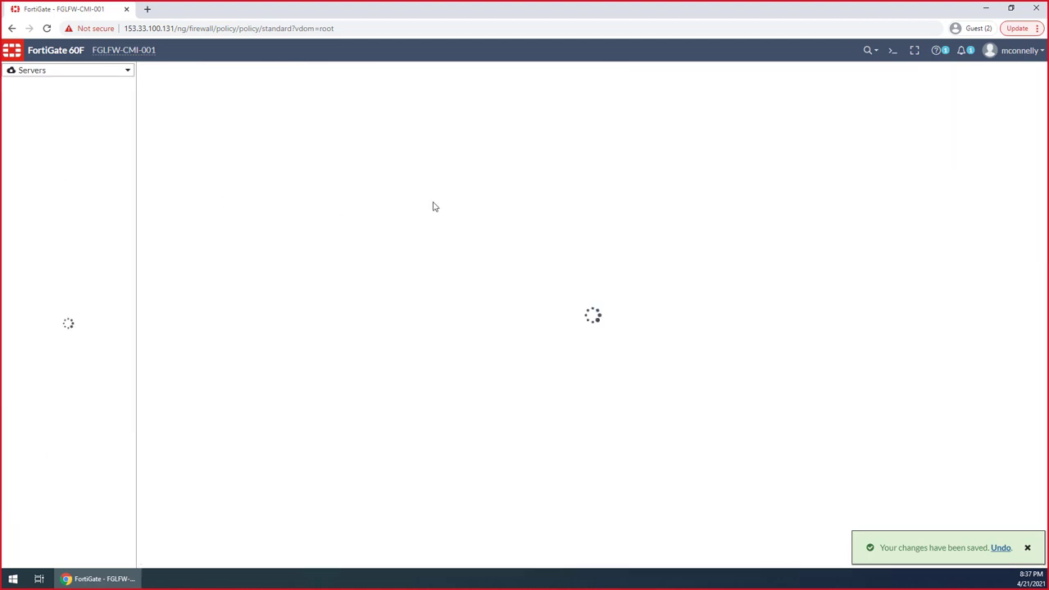
{"action": "left_click", "coordinate": [893, 50]}
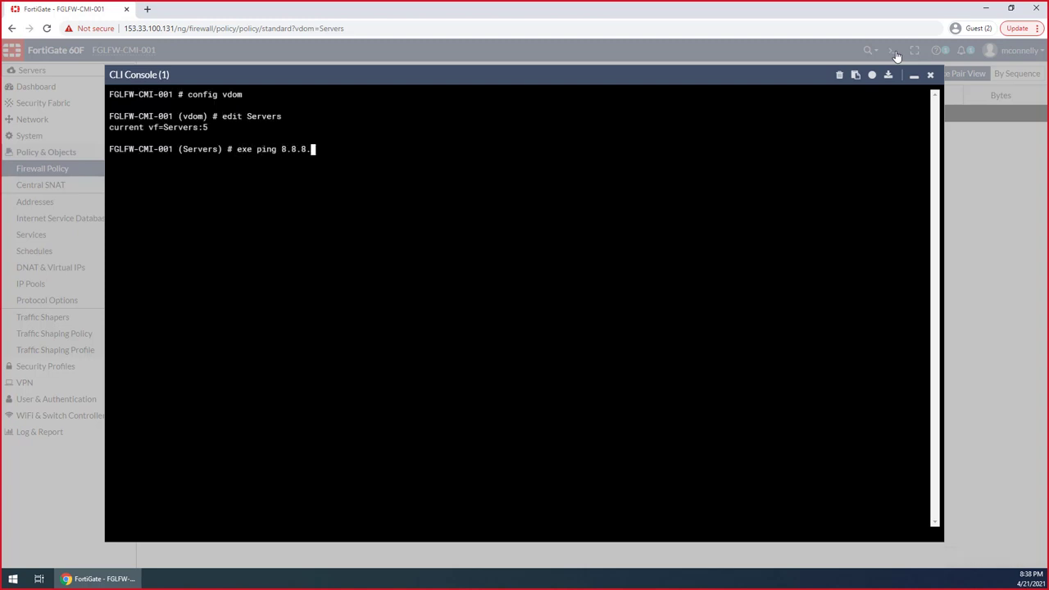
{"action": "key", "text": "Return"}
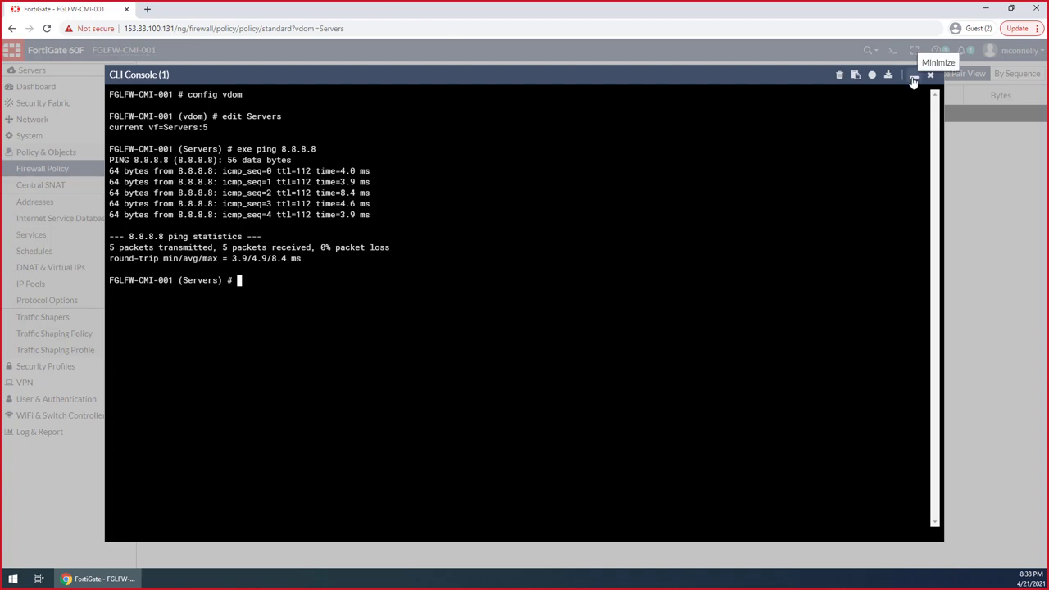
{"action": "left_click", "coordinate": [914, 77]}
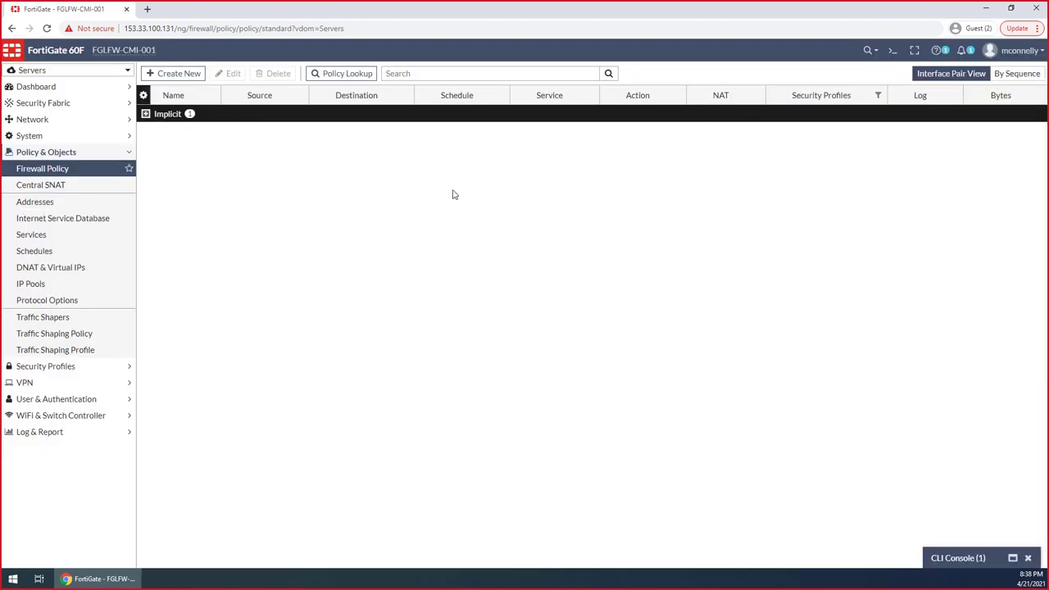
- In the Hosts VDOM, expand the Implicit group to reveal only Implicit Deny, then bring up the Visio diagram
{"action": "left_click", "coordinate": [82, 71]}
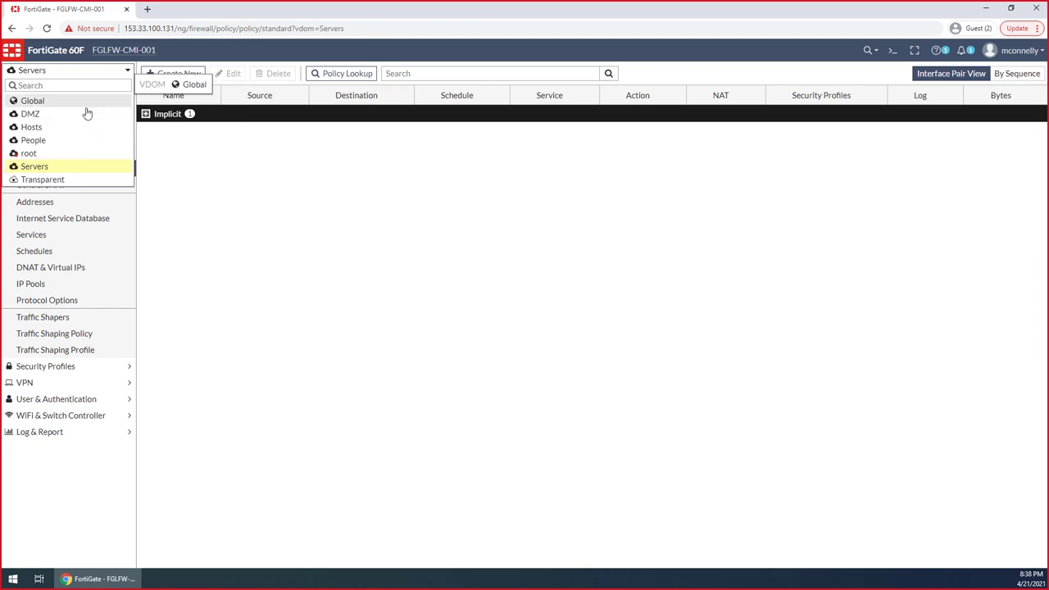
{"action": "left_click", "coordinate": [31, 127]}
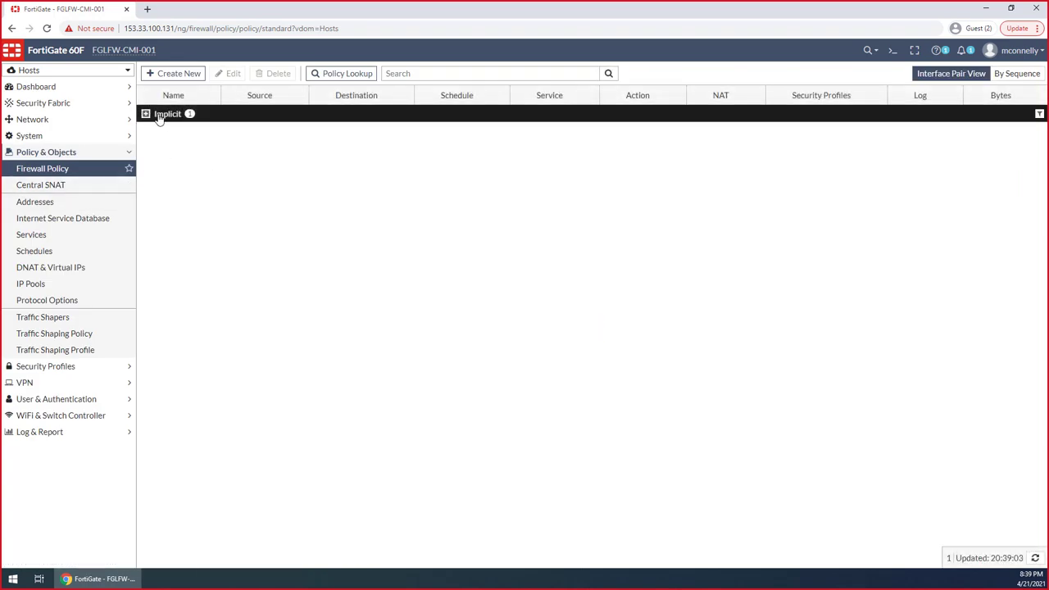
{"action": "left_click", "coordinate": [146, 114]}
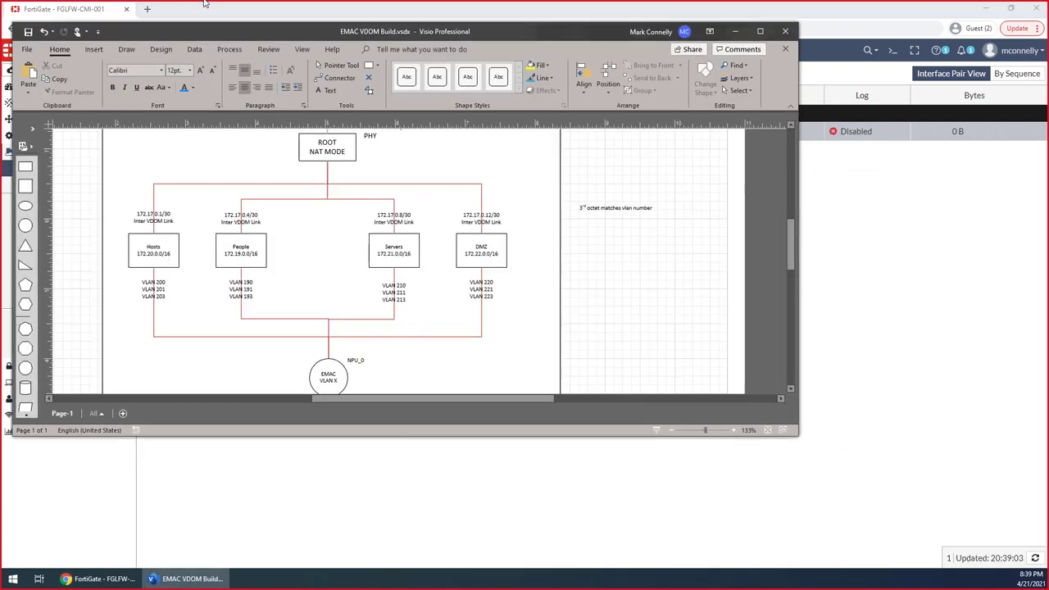
{"action": "left_click_drag", "start_coordinate": [229, 7], "coordinate": [263, 0]}
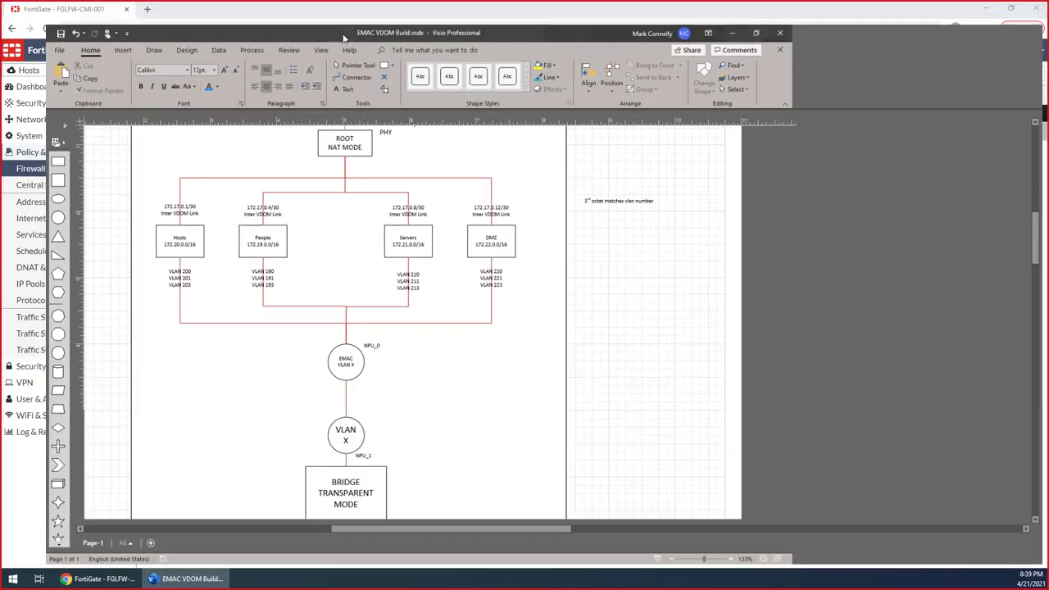
- Inspect the diagram by selecting the bridge, Switching, Hypervisor and container shapes
{"action": "scroll", "coordinate": [469, 415], "scroll_direction": "down", "scroll_amount": 3}
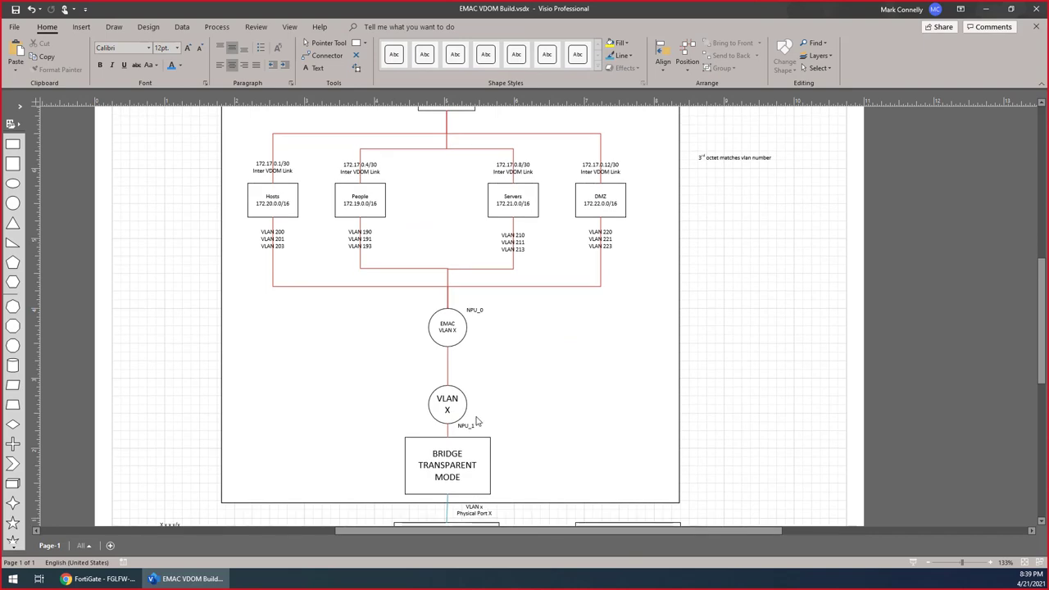
{"action": "left_click", "coordinate": [468, 456]}
{"action": "scroll", "coordinate": [557, 456], "scroll_direction": "down", "scroll_amount": 3}
{"action": "left_click", "coordinate": [482, 449]}
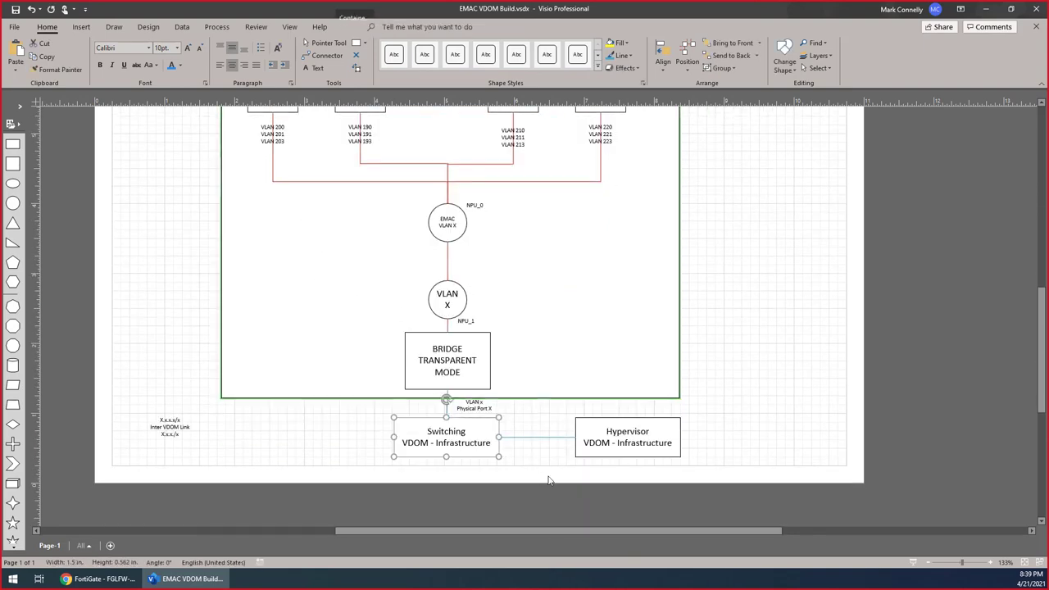
{"action": "left_click", "coordinate": [613, 441]}
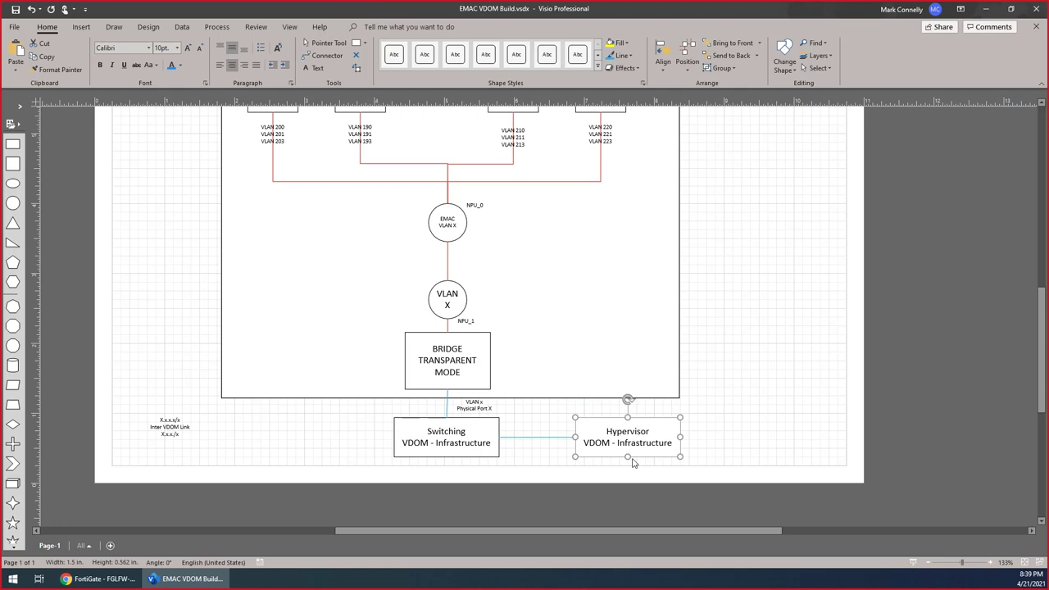
{"action": "scroll", "coordinate": [631, 459], "scroll_direction": "up", "scroll_amount": 2}
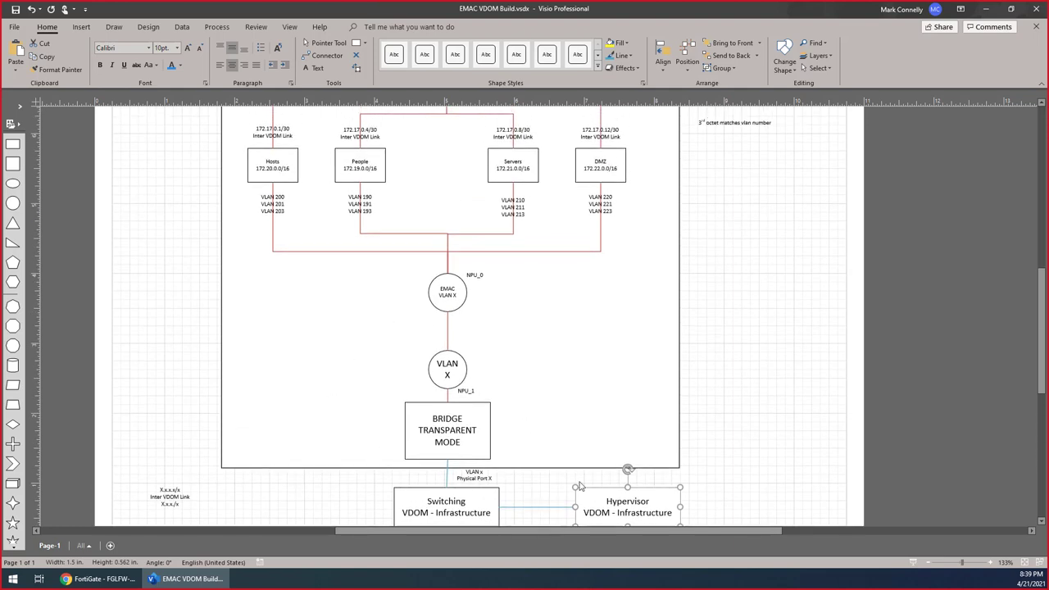
{"action": "left_click", "coordinate": [286, 166]}
{"action": "scroll", "coordinate": [286, 166], "scroll_direction": "down", "scroll_amount": 3}
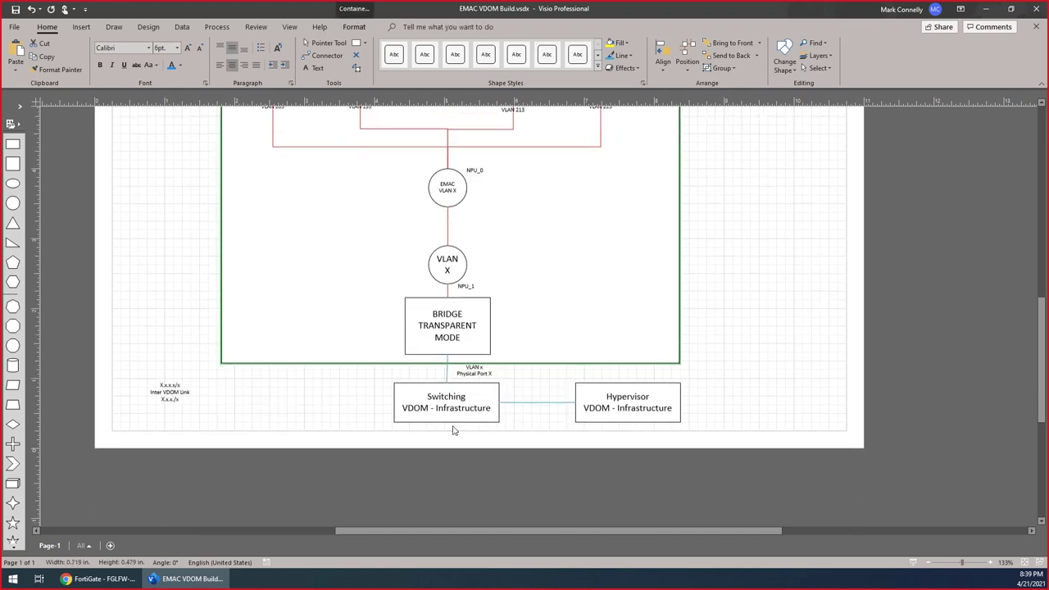
- Change the Switching box label from 'VDOM - Infrastructure' to 'VDOM - Hosts'
{"action": "left_click", "coordinate": [457, 411]}
{"action": "double_click", "coordinate": [457, 411]}
{"action": "left_click", "coordinate": [489, 408]}
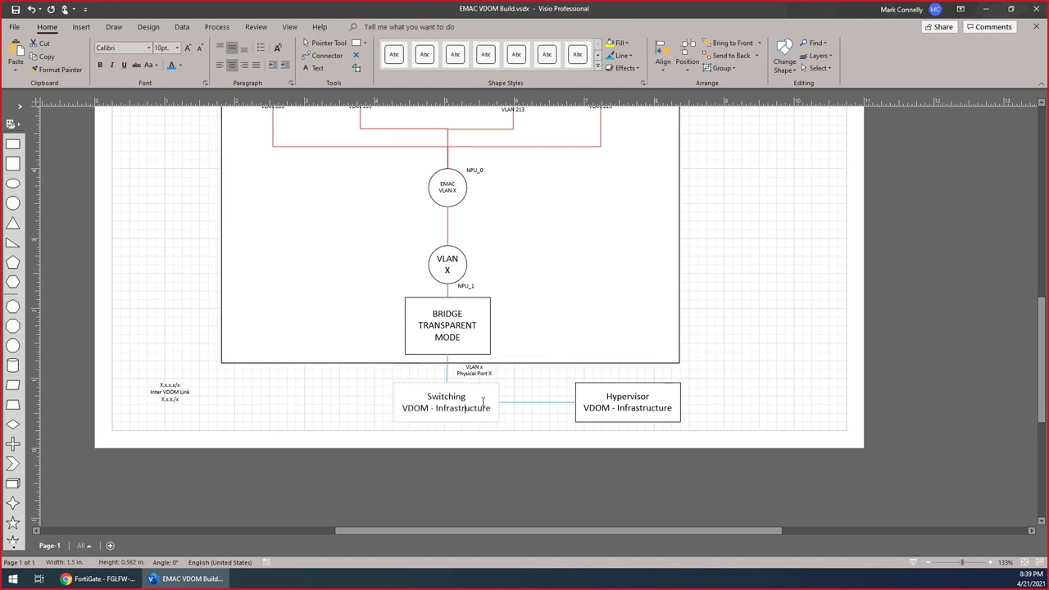
{"action": "key", "text": "BackSpace"}
{"action": "key", "text": "BackSpace"}
{"action": "key", "text": "BackSpace"}
{"action": "key", "text": "BackSpace"}
{"action": "key", "text": "BackSpace"}
{"action": "key", "text": "BackSpace"}
{"action": "key", "text": "BackSpace"}
{"action": "key", "text": "BackSpace"}
{"action": "key", "text": "BackSpace"}
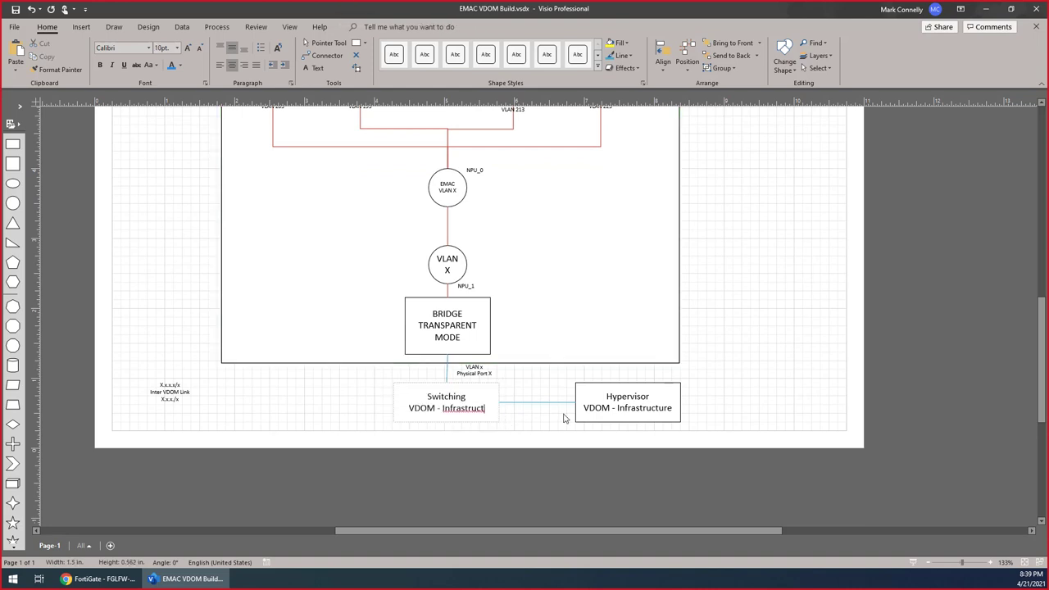
{"action": "key", "text": "BackSpace"}
{"action": "key", "text": "BackSpace"}
{"action": "key", "text": "BackSpace"}
{"action": "key", "text": "BackSpace"}
{"action": "key", "text": "BackSpace"}
{"action": "type", "text": "Hosts"}
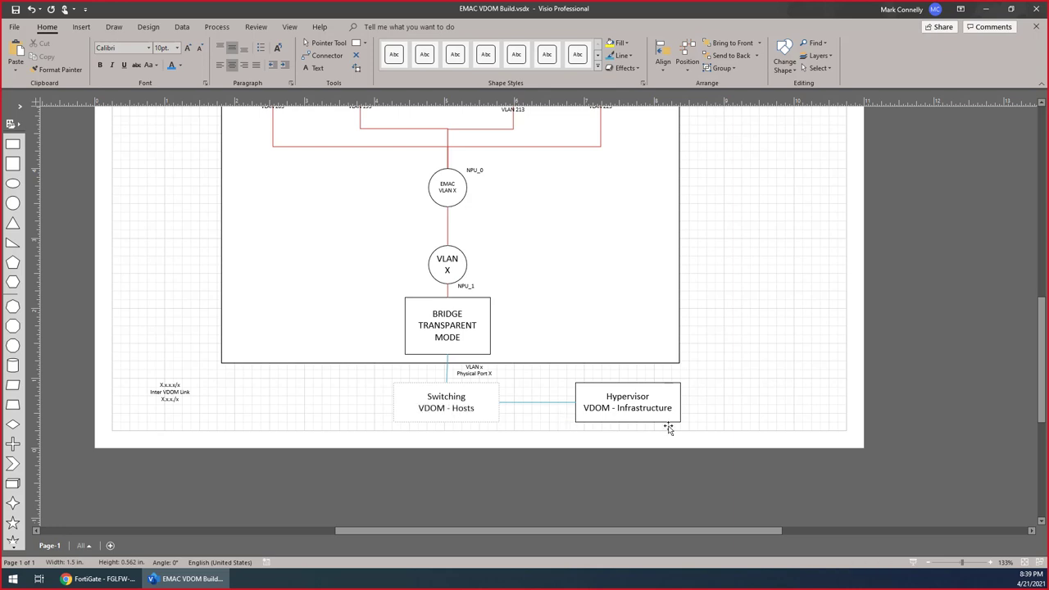
- Change the Hypervisor box label to 'VDOM - Hosts' as well
{"action": "double_click", "coordinate": [666, 409]}
{"action": "key", "text": "End"}
{"action": "key", "text": "BackSpace"}
{"action": "key", "text": "BackSpace"}
{"action": "key", "text": "BackSpace"}
{"action": "key", "text": "BackSpace"}
{"action": "key", "text": "BackSpace"}
{"action": "key", "text": "BackSpace"}
{"action": "key", "text": "BackSpace"}
{"action": "key", "text": "BackSpace"}
{"action": "key", "text": "BackSpace"}
{"action": "key", "text": "BackSpace"}
{"action": "key", "text": "BackSpace"}
{"action": "key", "text": "BackSpace"}
{"action": "key", "text": "BackSpace"}
{"action": "key", "text": "BackSpace"}
{"action": "type", "text": "Hosts"}
{"action": "left_click", "coordinate": [726, 386]}
{"action": "scroll", "coordinate": [319, 229], "scroll_direction": "up", "scroll_amount": 3}
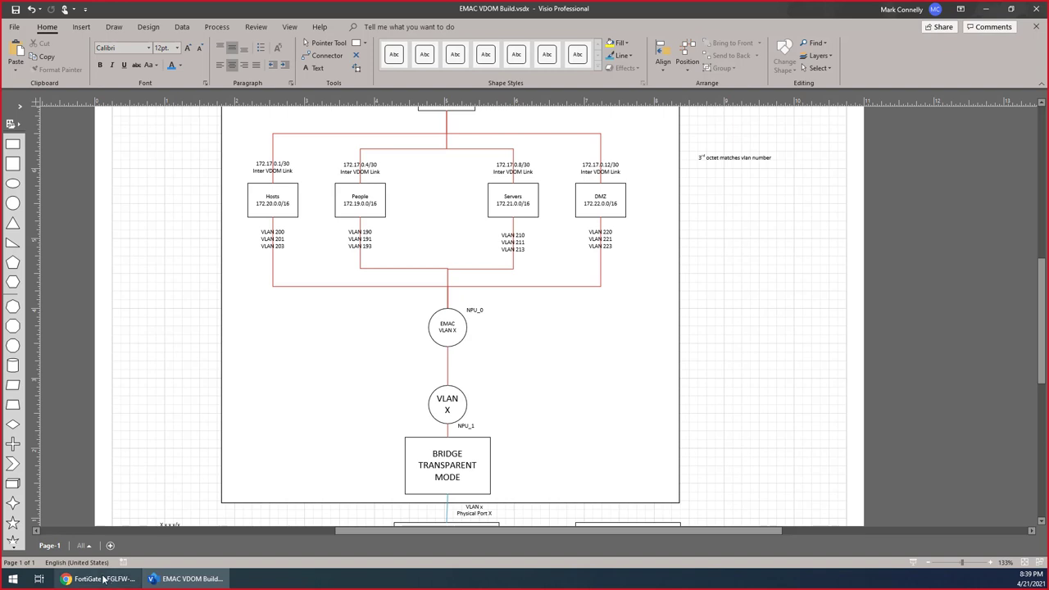
{"action": "mouse_move", "coordinate": [96, 580]}
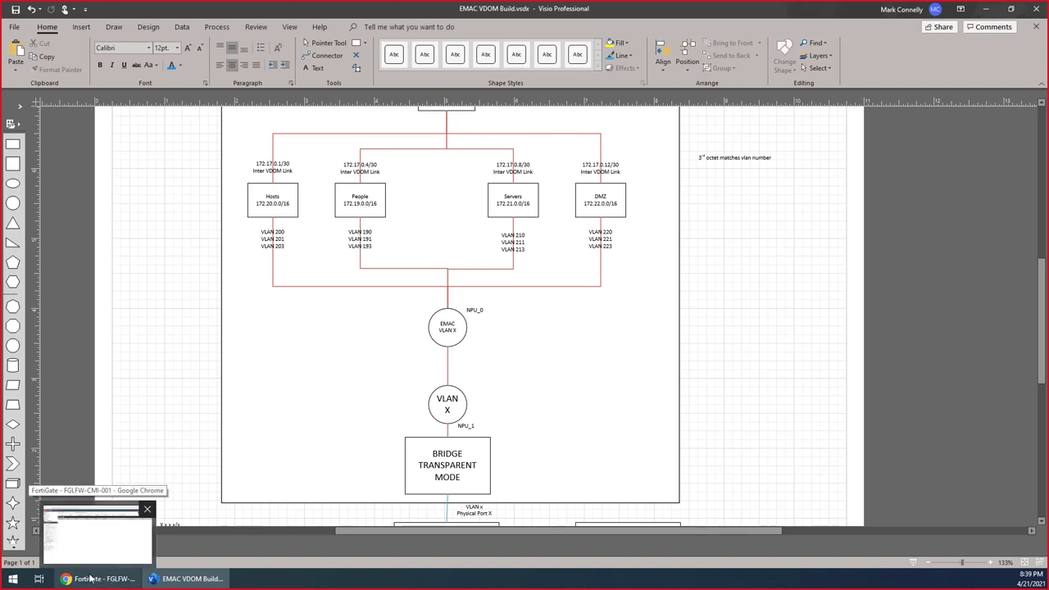
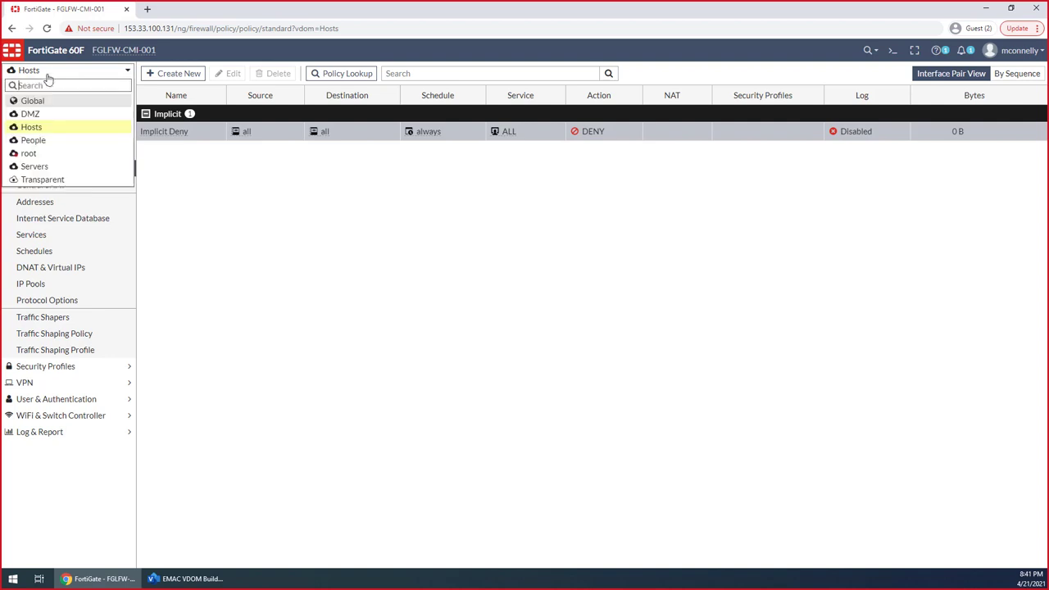
- Switch to the Global VDOM and list interfaces with npu0_vlink expanded to its root and Transparent links
{"action": "left_click", "coordinate": [51, 98]}
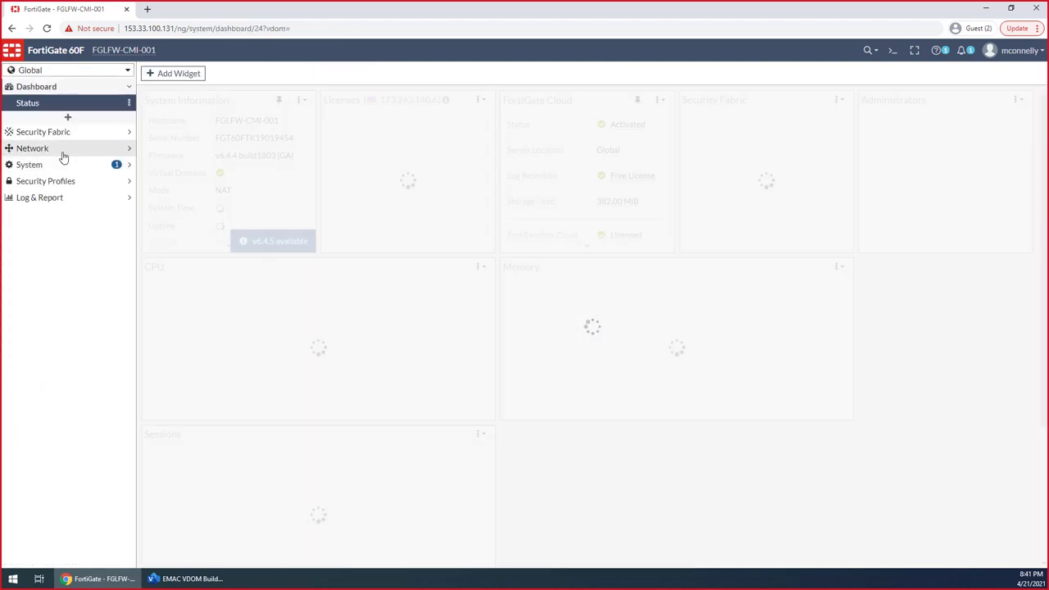
{"action": "left_click", "coordinate": [41, 149]}
{"action": "left_click", "coordinate": [39, 138]}
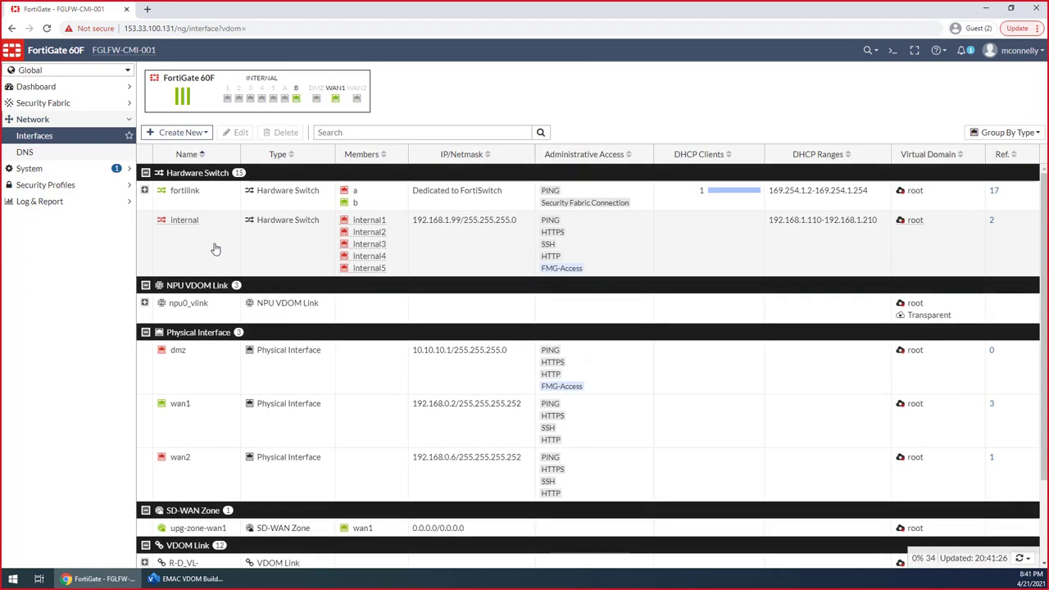
{"action": "left_click", "coordinate": [144, 304]}
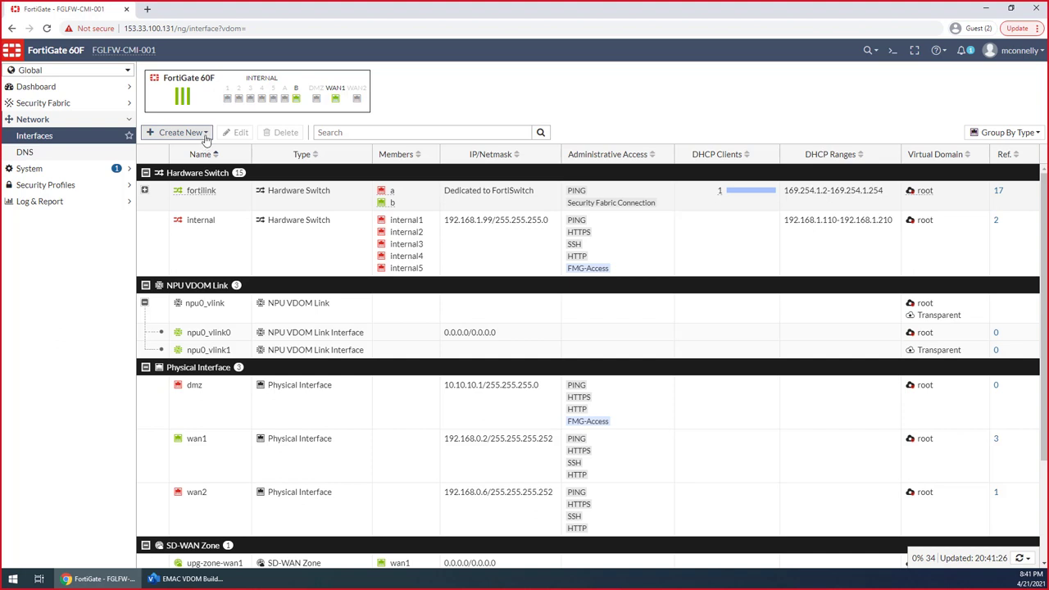
{"action": "left_click", "coordinate": [206, 136]}
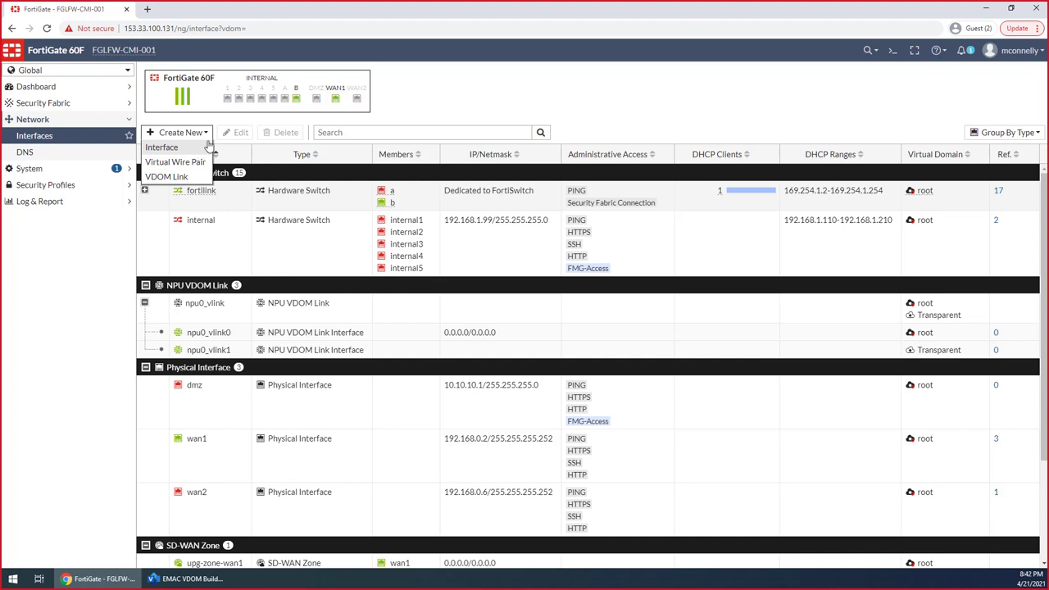
- Search Google for 'fortigate emac vlan' and open the Enhanced MAC VLANs cookbook result
{"action": "left_click", "coordinate": [147, 9]}
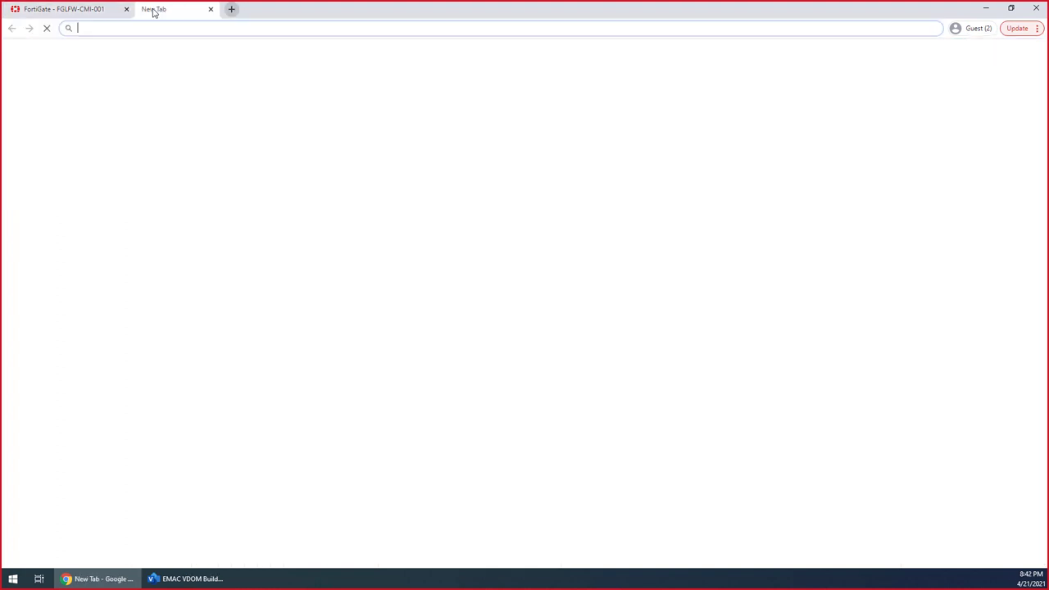
{"action": "type", "text": "for"}
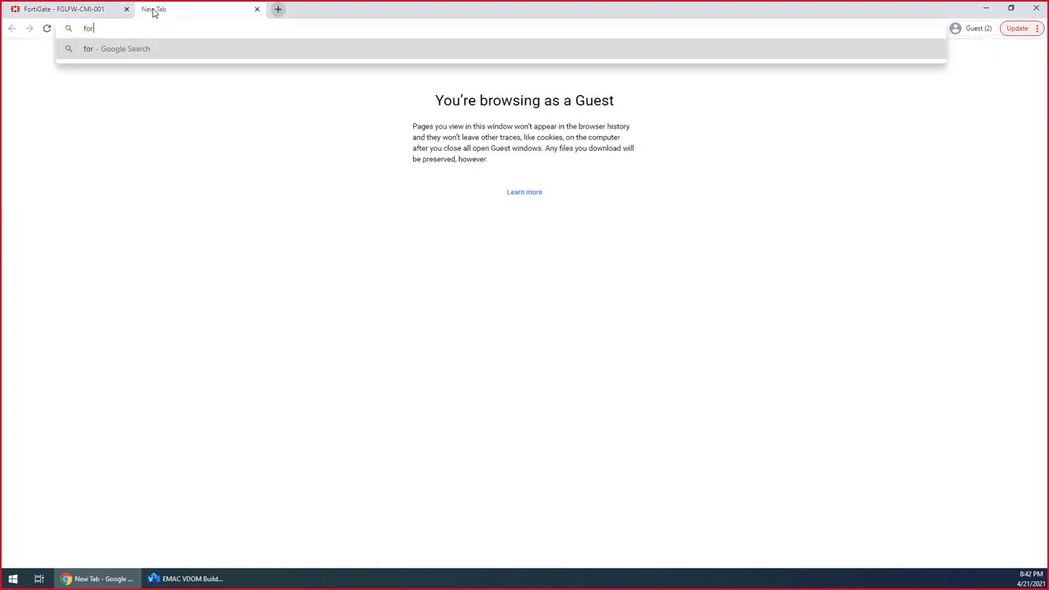
{"action": "type", "text": "tigate emac vlan"}
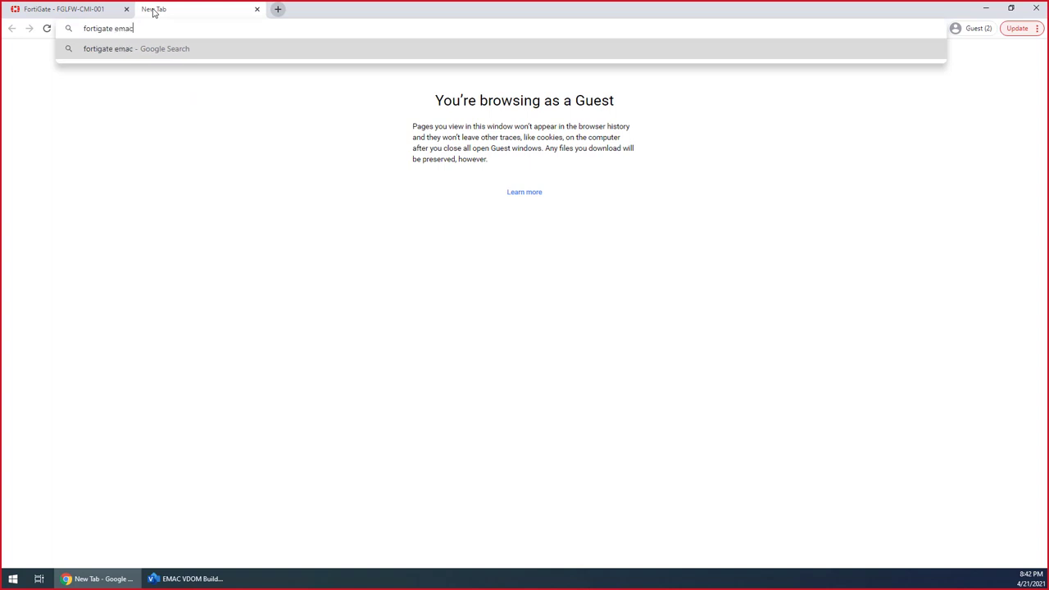
{"action": "key", "text": "Return"}
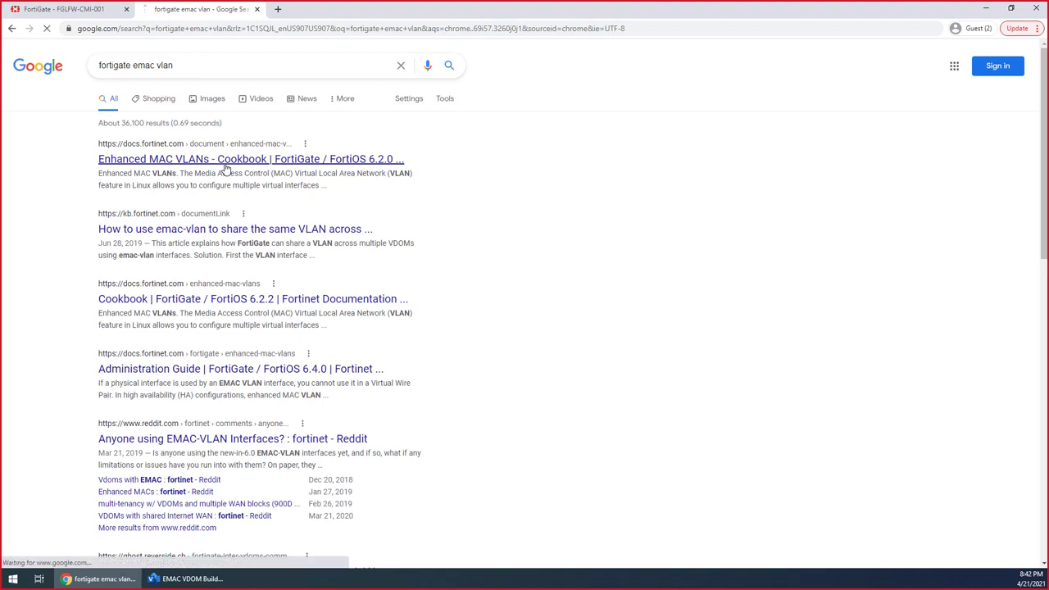
{"action": "left_click", "coordinate": [220, 157]}
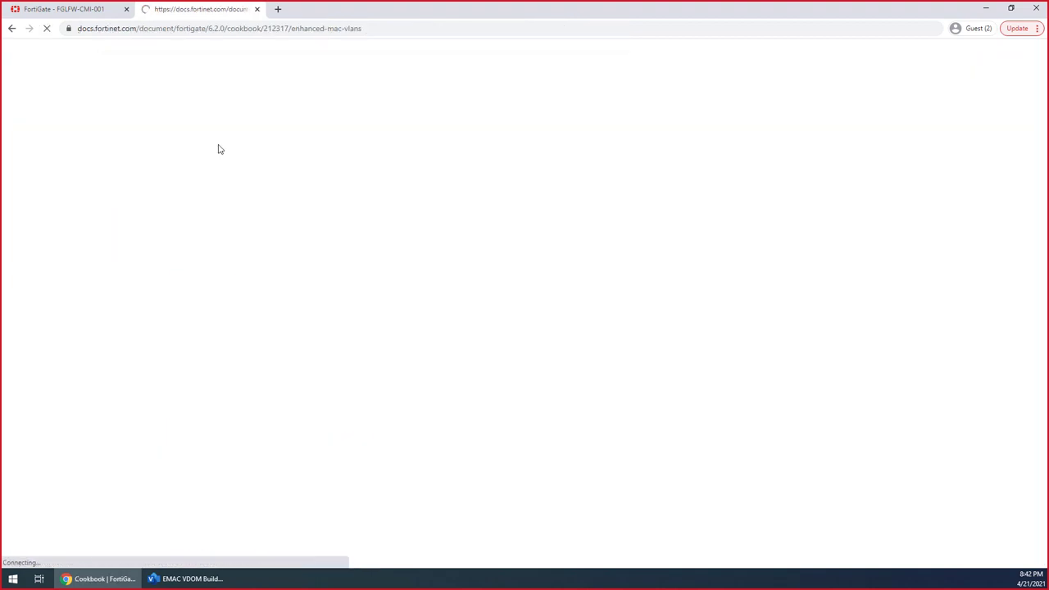
- Copy the cookbook page's URL from the address bar and accept the cookie notice
{"action": "left_click", "coordinate": [150, 28]}
{"action": "right_click", "coordinate": [150, 28]}
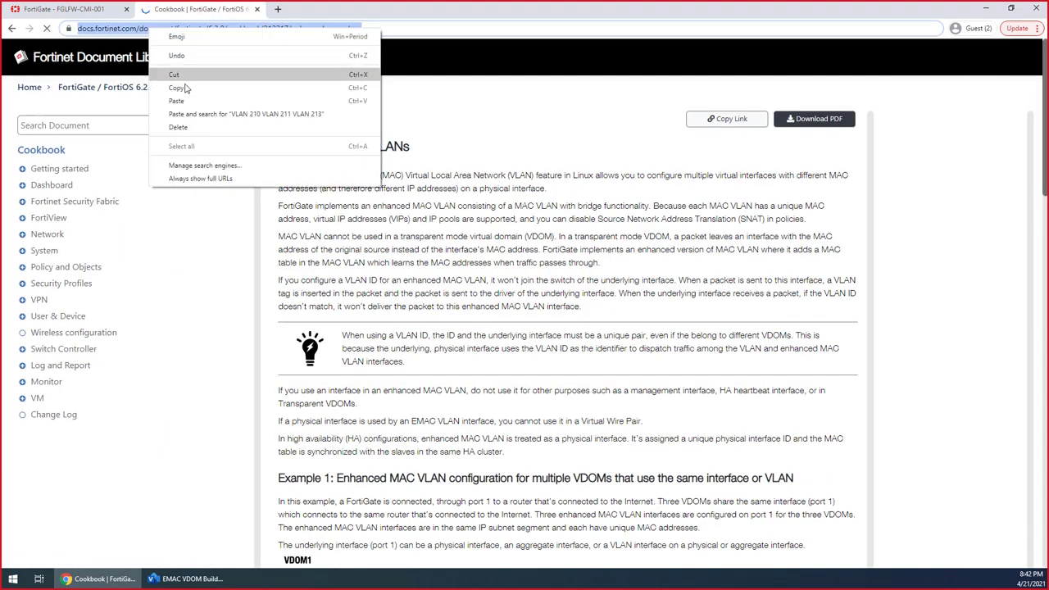
{"action": "left_click", "coordinate": [184, 91]}
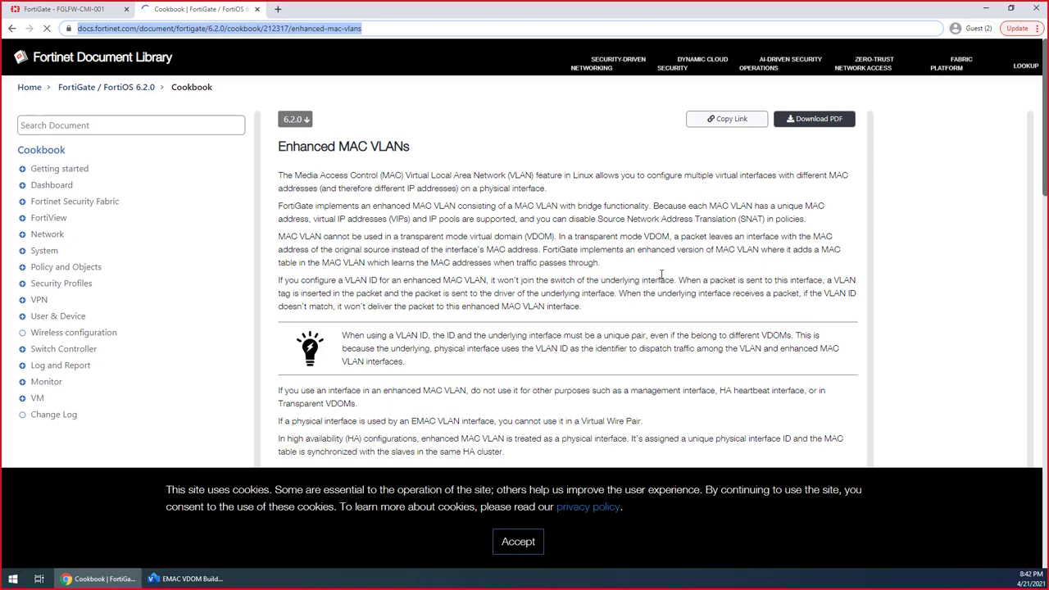
{"action": "left_click", "coordinate": [516, 542]}
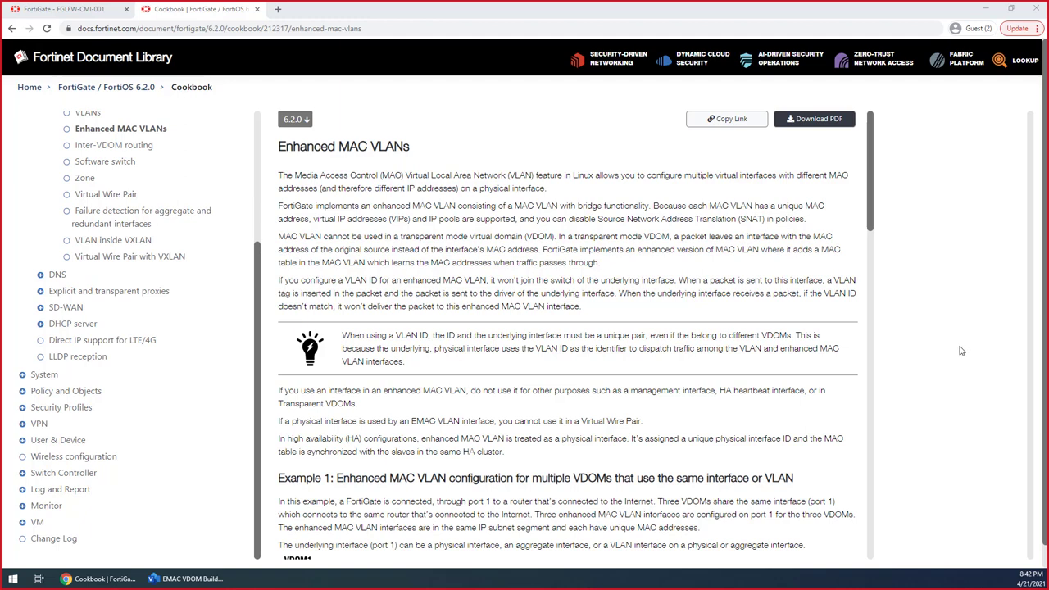
- Back in FortiGate, start a new interface of type EMAC VLAN
{"action": "left_click", "coordinate": [81, 10]}
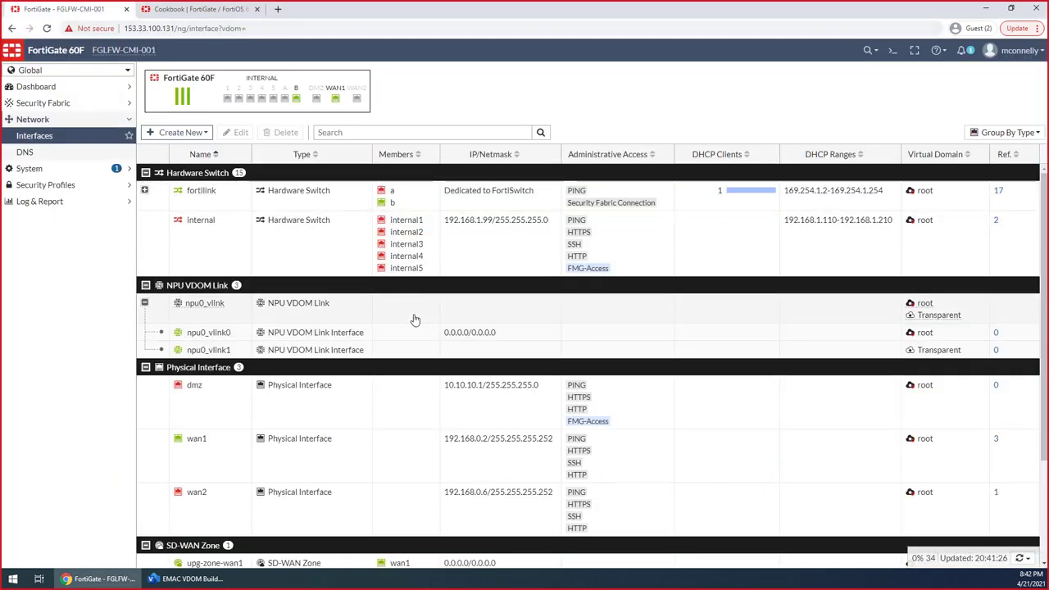
{"action": "left_click", "coordinate": [179, 136]}
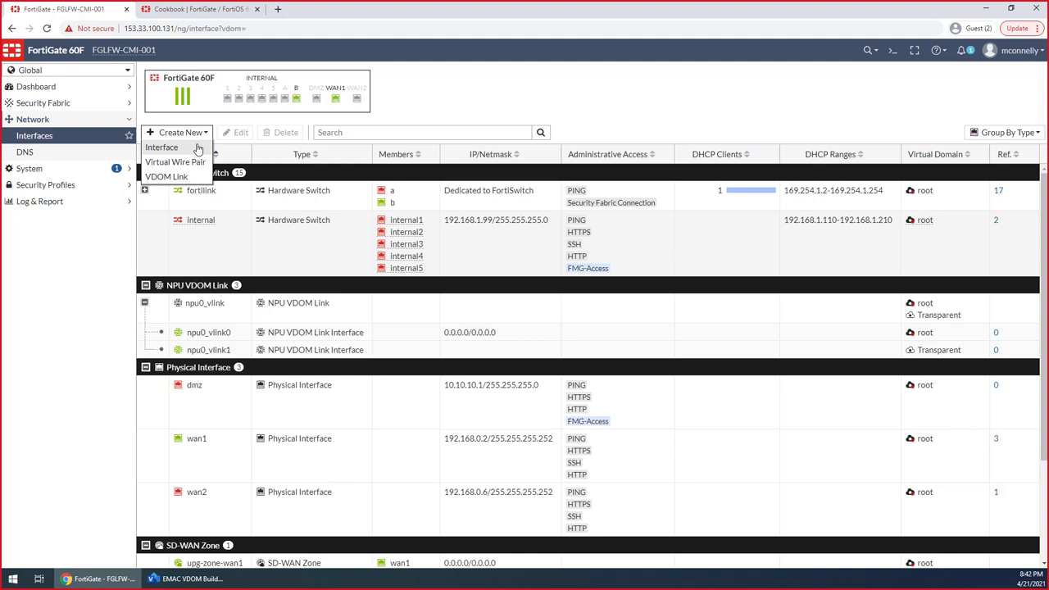
{"action": "left_click", "coordinate": [197, 148]}
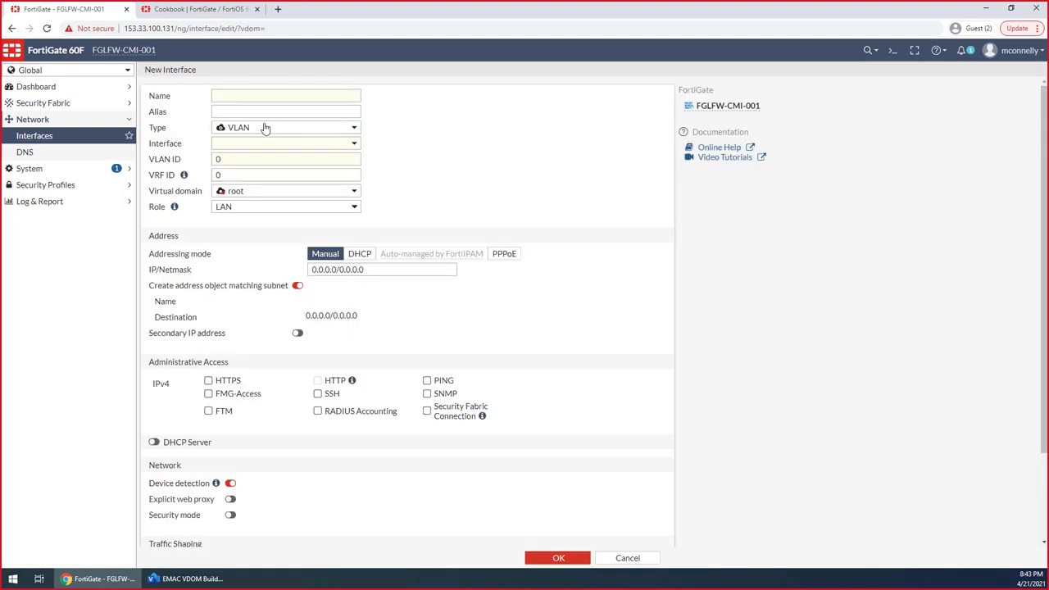
{"action": "left_click", "coordinate": [265, 128]}
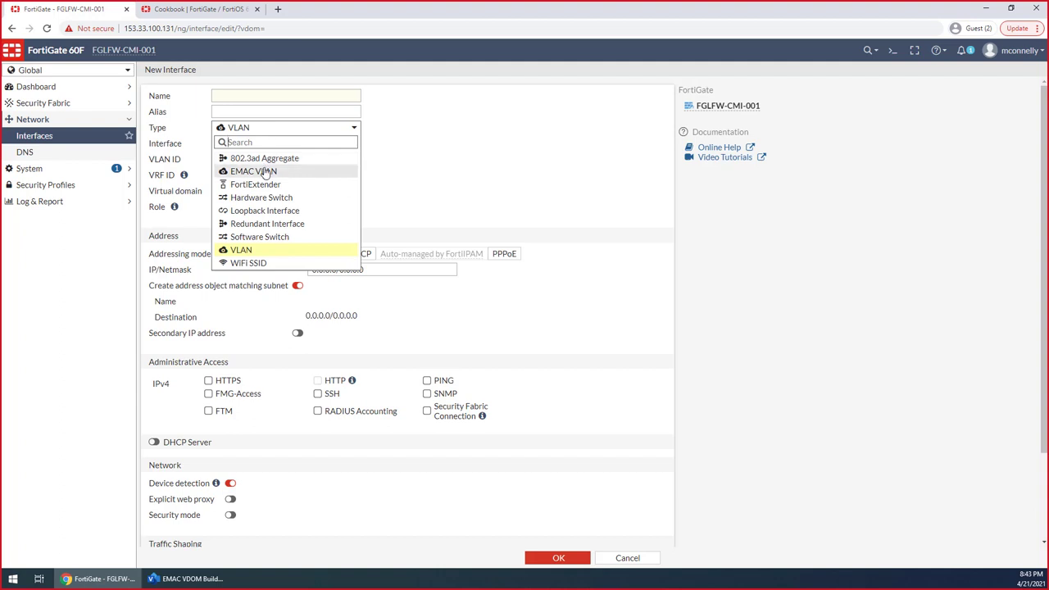
{"action": "left_click", "coordinate": [265, 172]}
- Name the interface 'EMAC 200-1' after checking the diagram, and begin the alias with 'VLAN'
{"action": "left_click", "coordinate": [259, 96]}
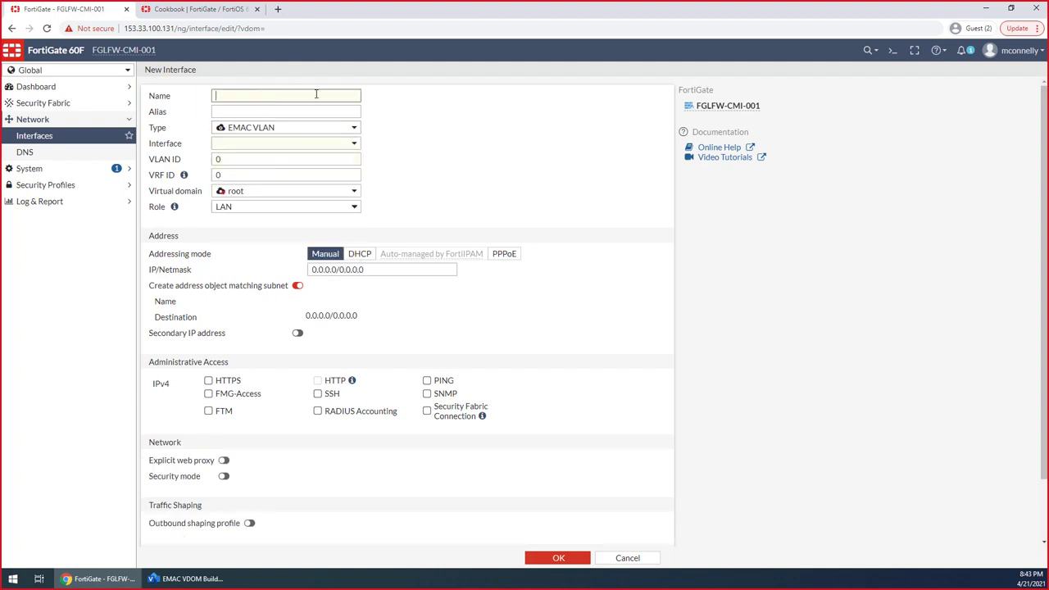
{"action": "type", "text": "EMAC"}
{"action": "left_click", "coordinate": [189, 579]}
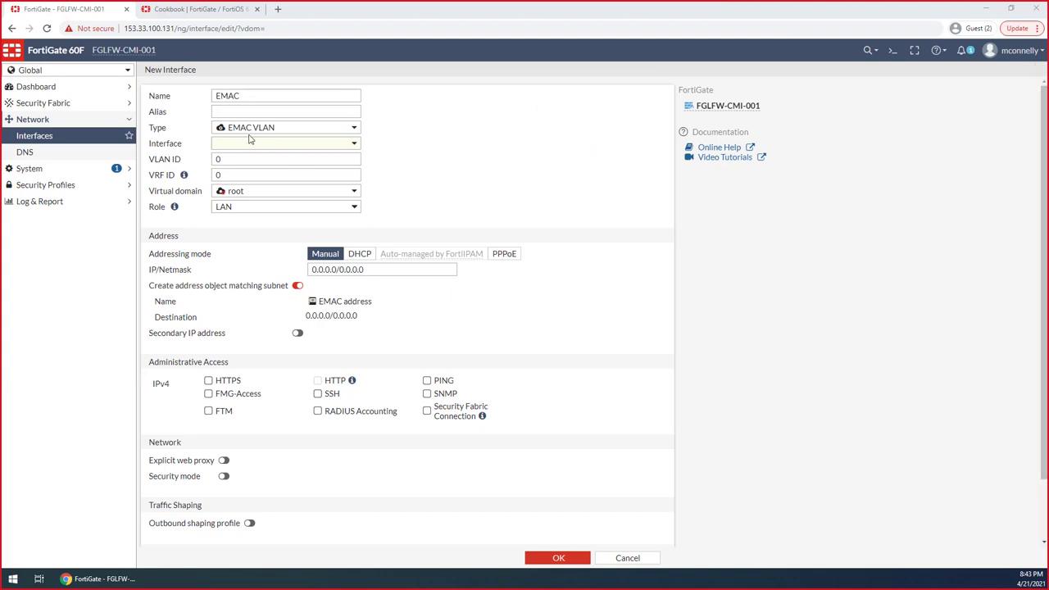
{"action": "left_click", "coordinate": [286, 97]}
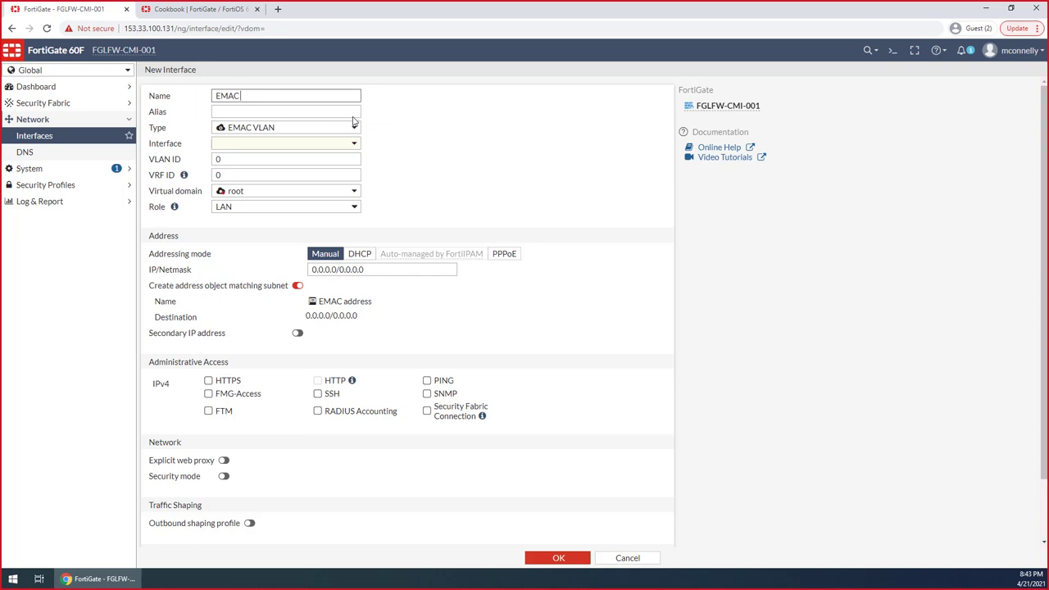
{"action": "type", "text": "200"}
{"action": "left_click", "coordinate": [332, 110]}
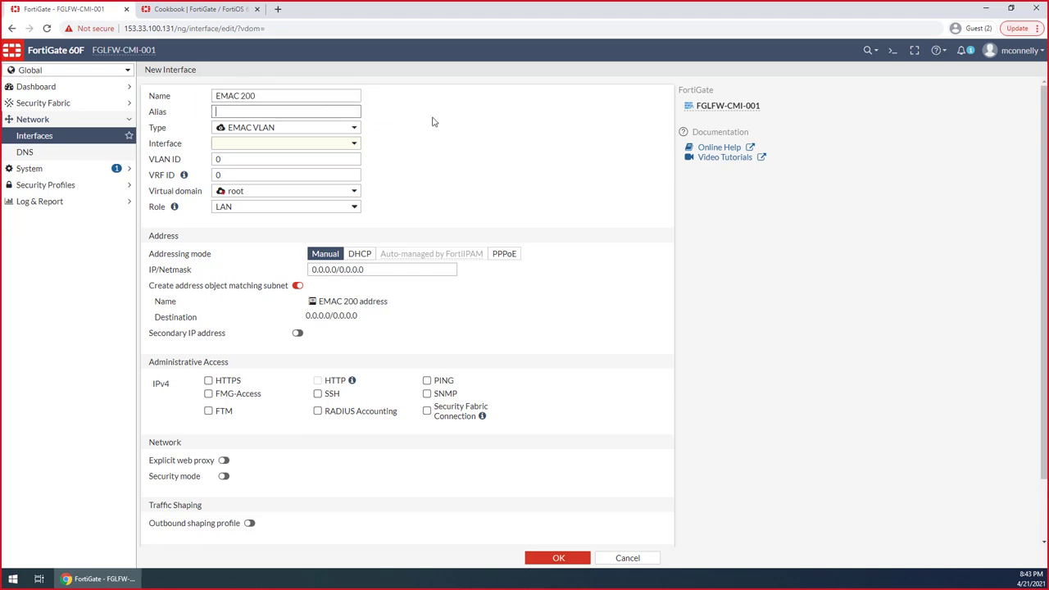
{"action": "left_click", "coordinate": [321, 94]}
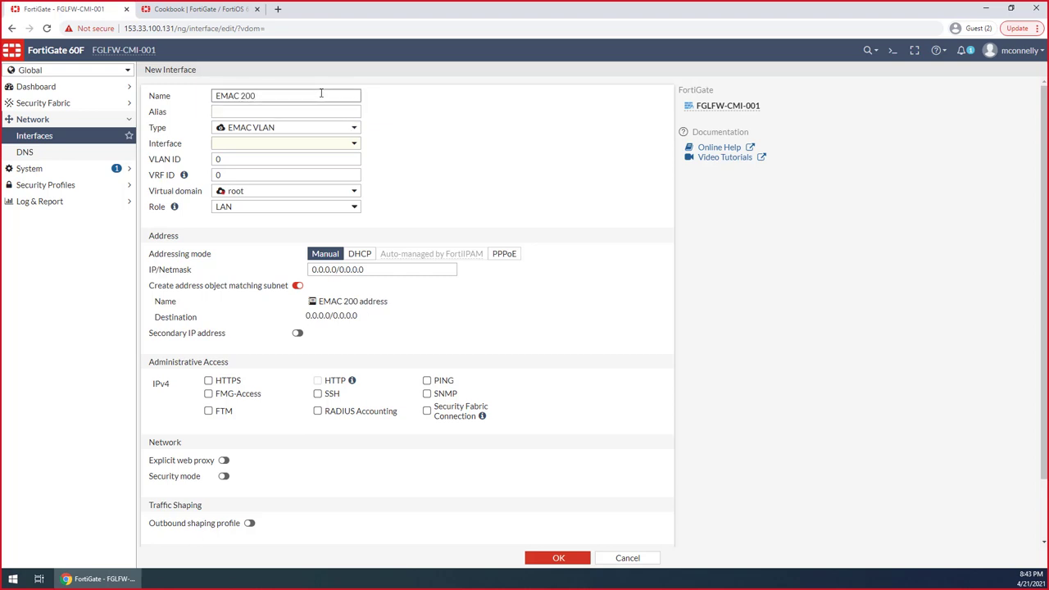
{"action": "type", "text": "-1"}
{"action": "left_click", "coordinate": [250, 113]}
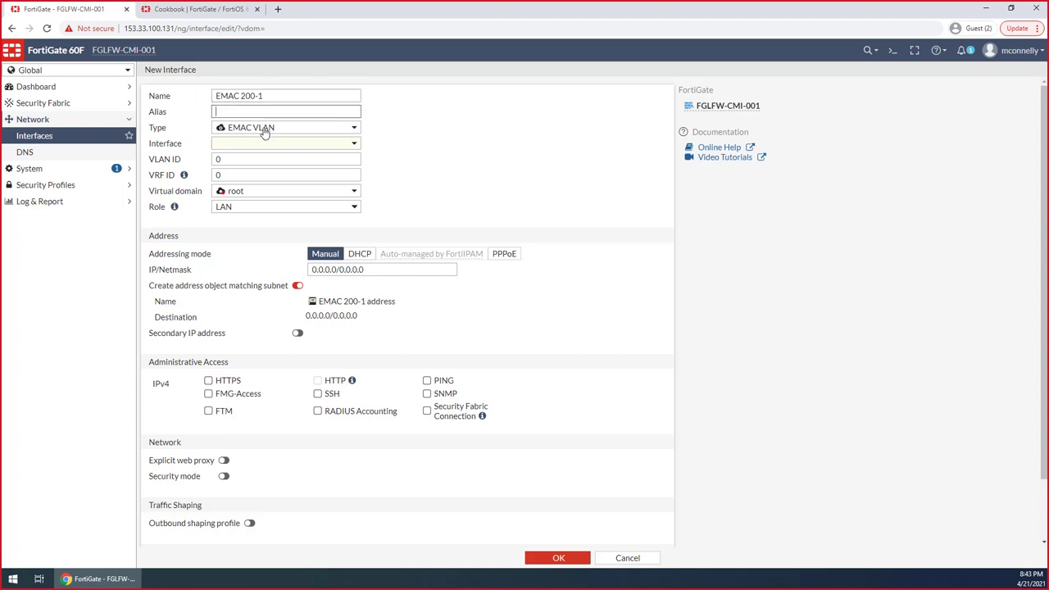
{"action": "type", "text": "VLAN 200 GW"}
- Attach it to npu0_vlink0 with VLAN ID 200 in the Hosts VDOM
{"action": "left_click", "coordinate": [251, 144]}
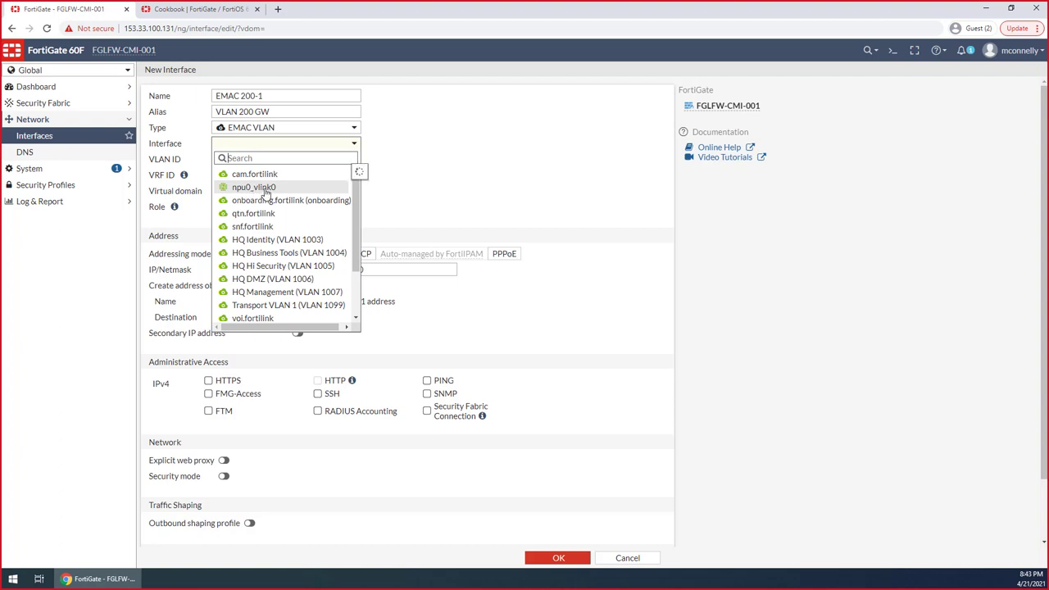
{"action": "left_click", "coordinate": [267, 191]}
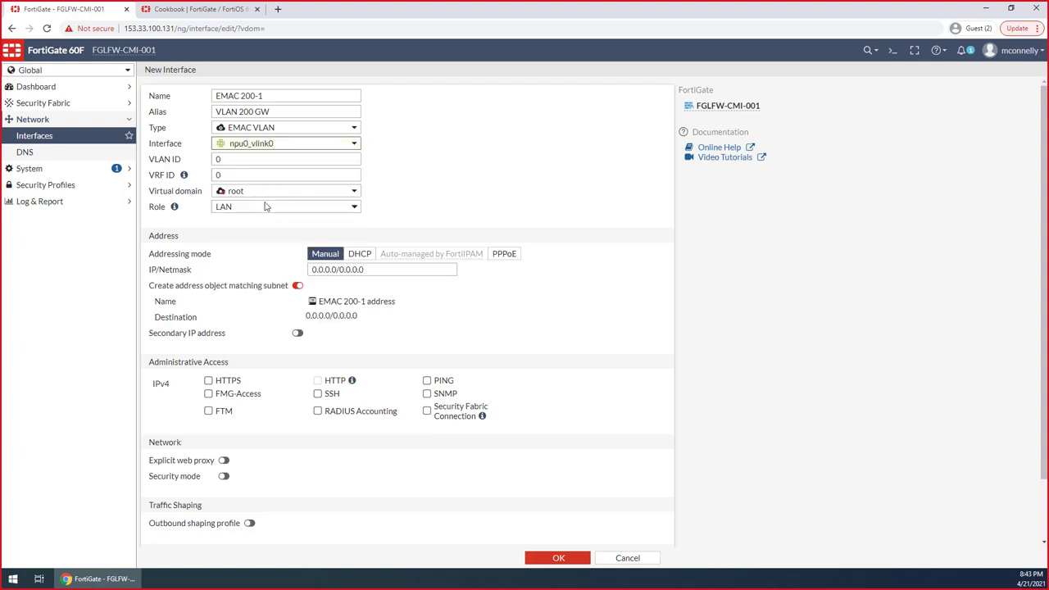
{"action": "key", "text": "Tab"}
{"action": "mouse_move", "coordinate": [184, 176]}
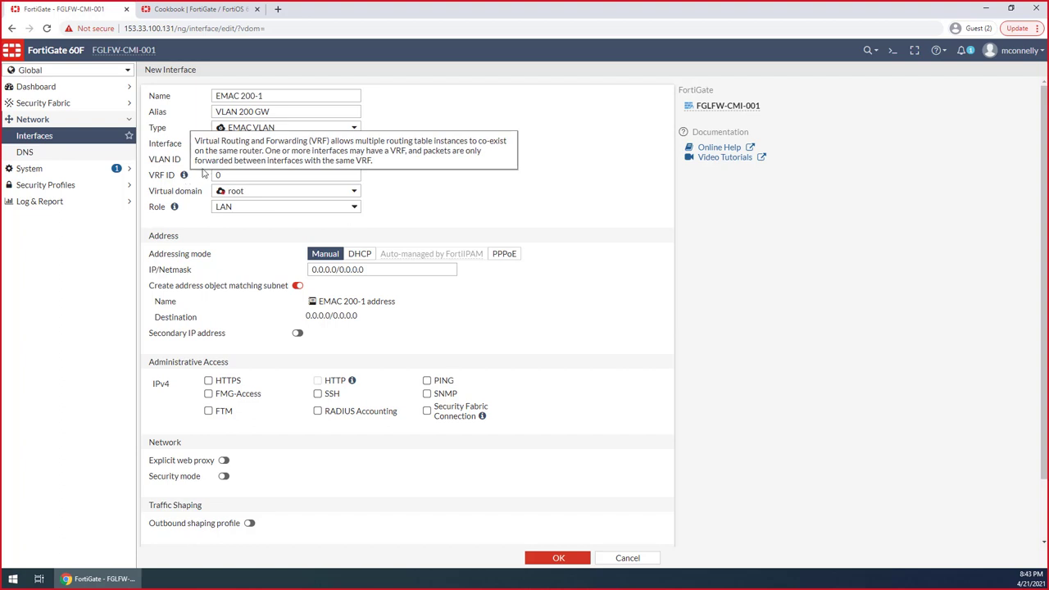
{"action": "double_click", "coordinate": [218, 159]}
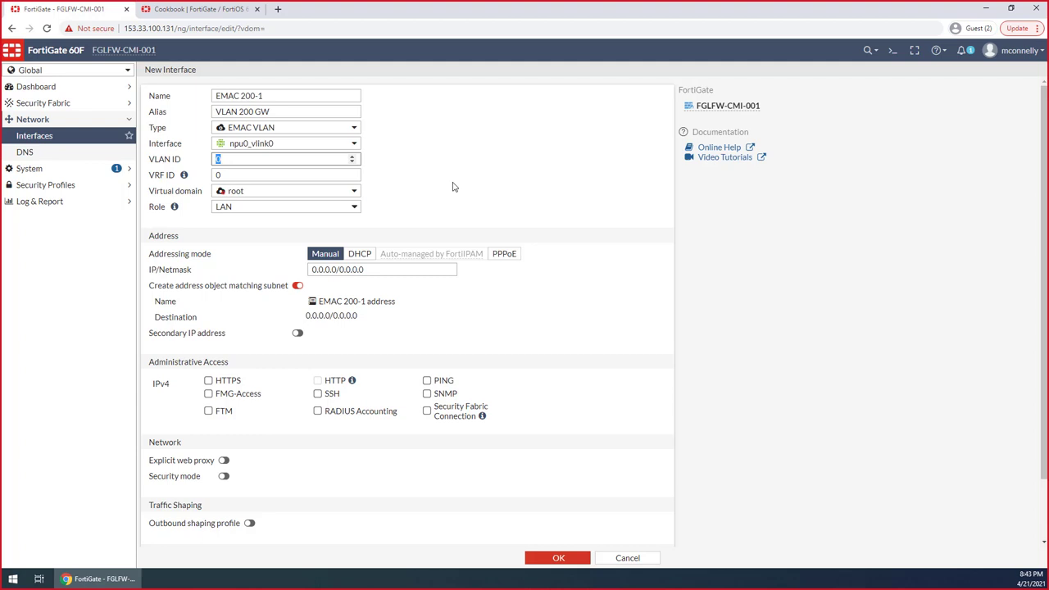
{"action": "type", "text": "200"}
{"action": "left_click", "coordinate": [251, 193]}
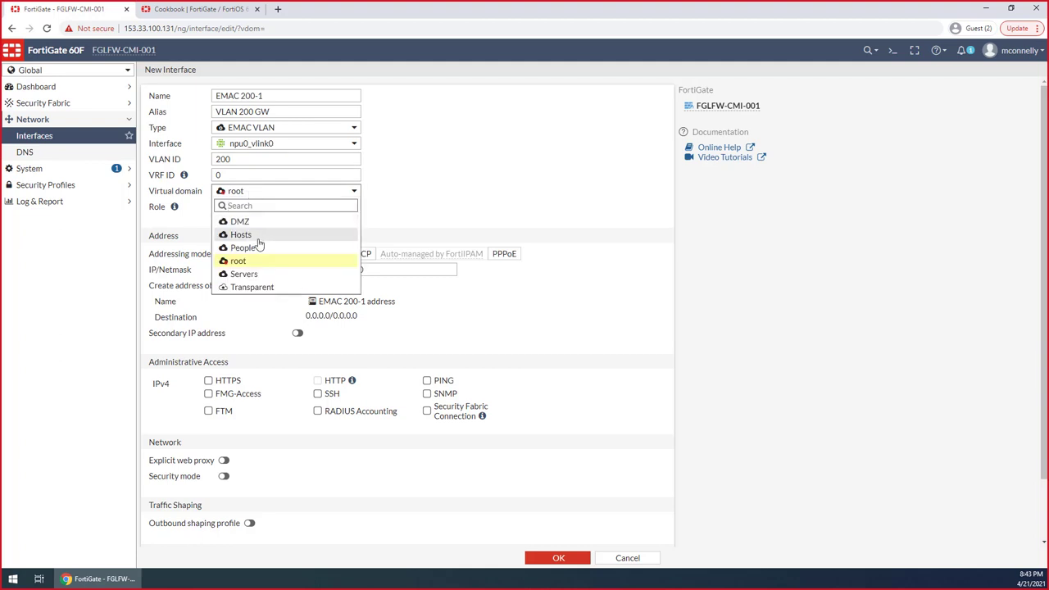
{"action": "left_click", "coordinate": [244, 236]}
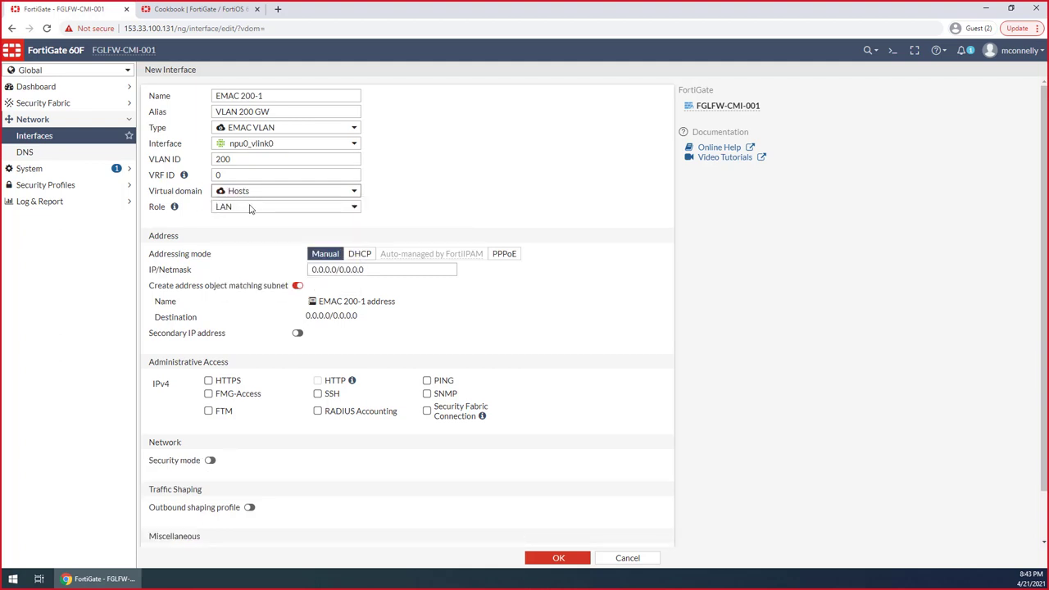
- Set IP 172.20.200.1/24, skip the matching address object, allow PING, and save
{"action": "triple_click", "coordinate": [344, 273]}
{"action": "left_click", "coordinate": [300, 286]}
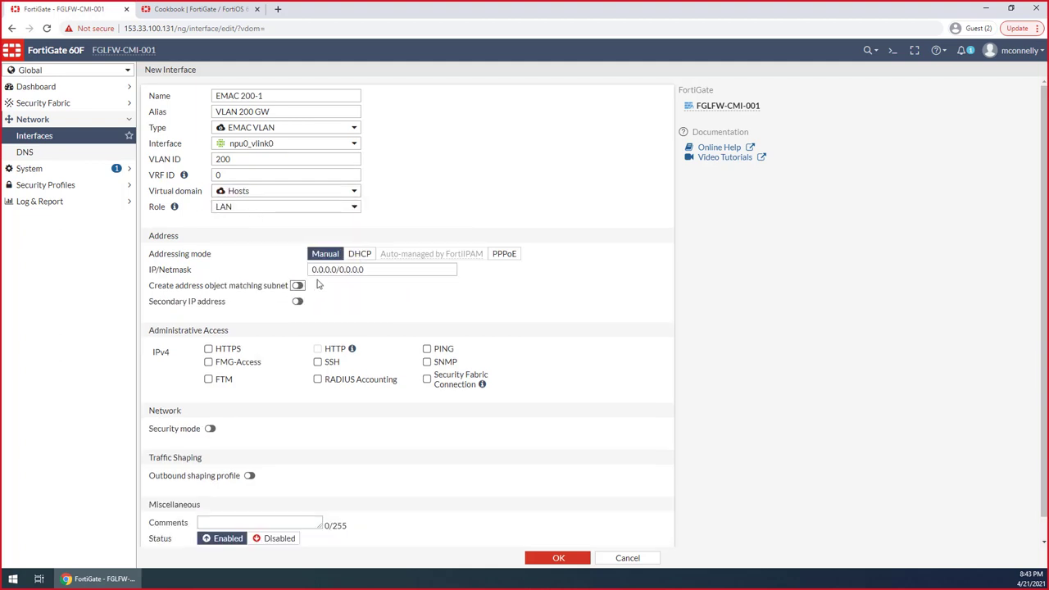
{"action": "triple_click", "coordinate": [345, 269]}
{"action": "left_click", "coordinate": [345, 270]}
{"action": "triple_click", "coordinate": [344, 270]}
{"action": "type", "text": "1"}
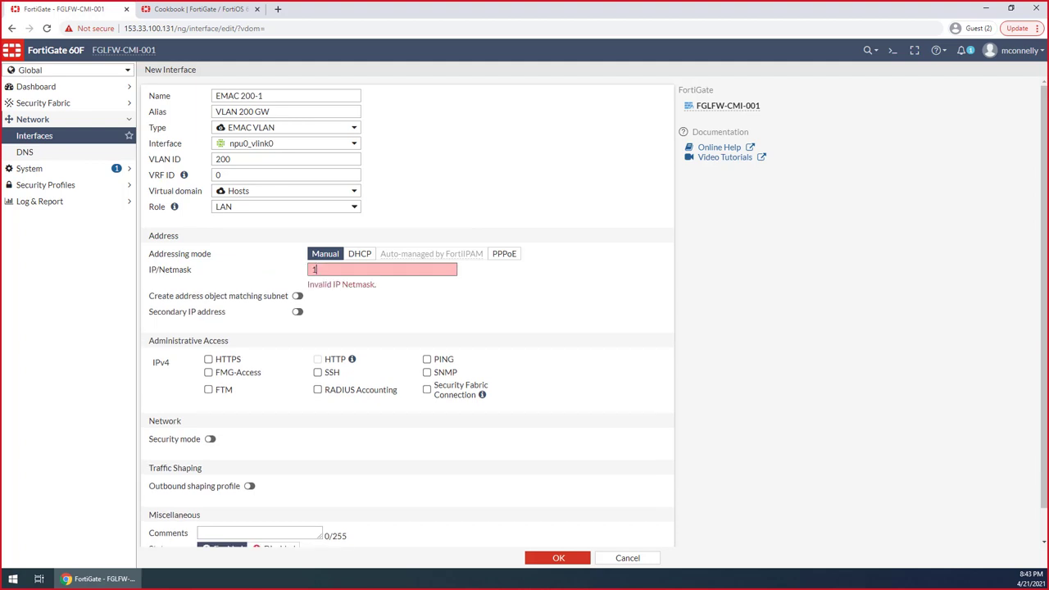
{"action": "type", "text": "72.20.200.1/24"}
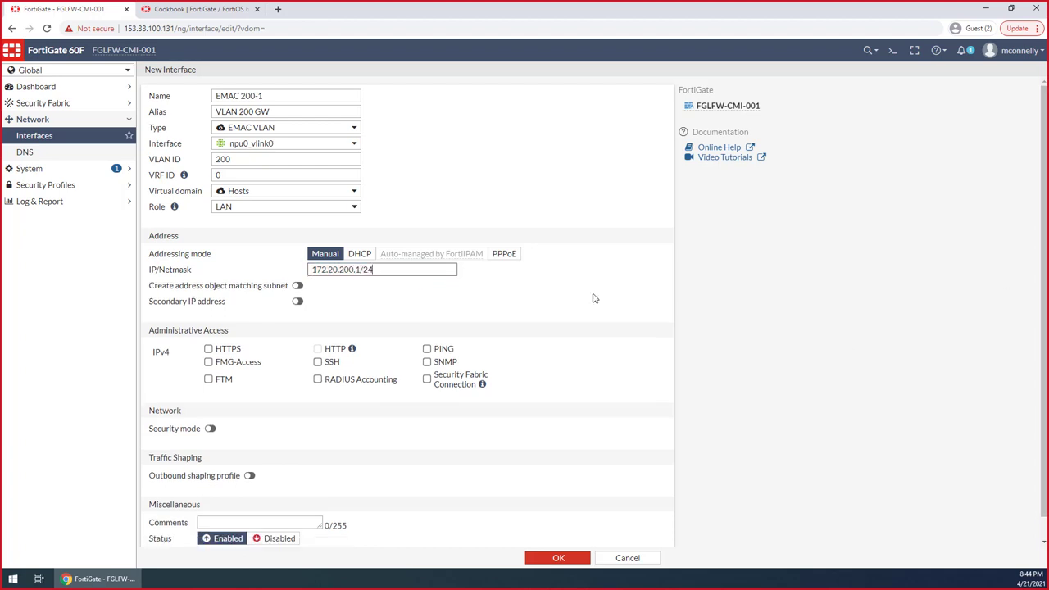
{"action": "left_click", "coordinate": [426, 349]}
{"action": "scroll", "coordinate": [564, 351], "scroll_direction": "down", "scroll_amount": 1}
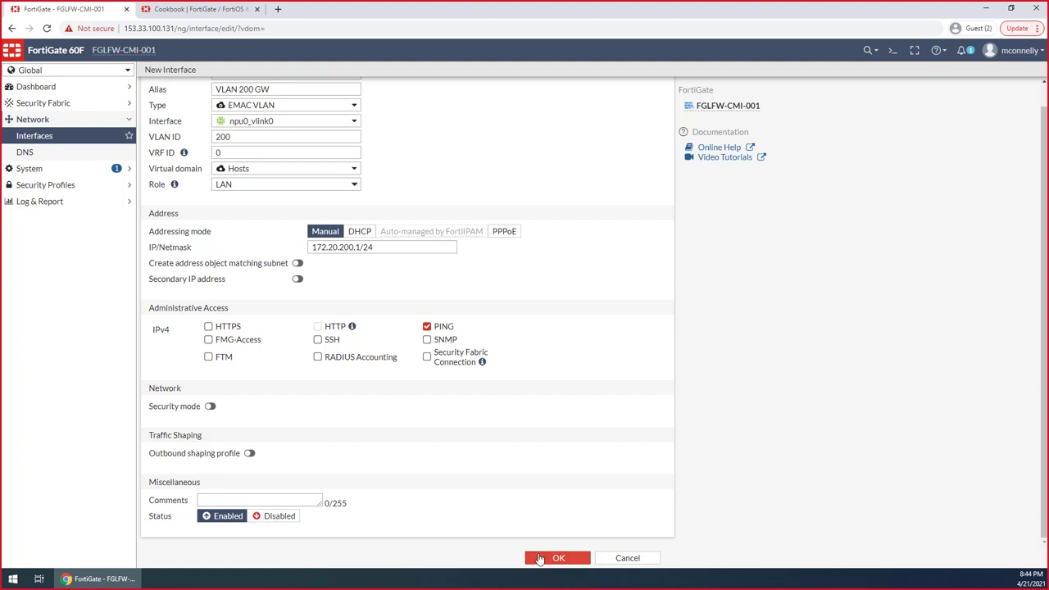
{"action": "left_click", "coordinate": [558, 557]}
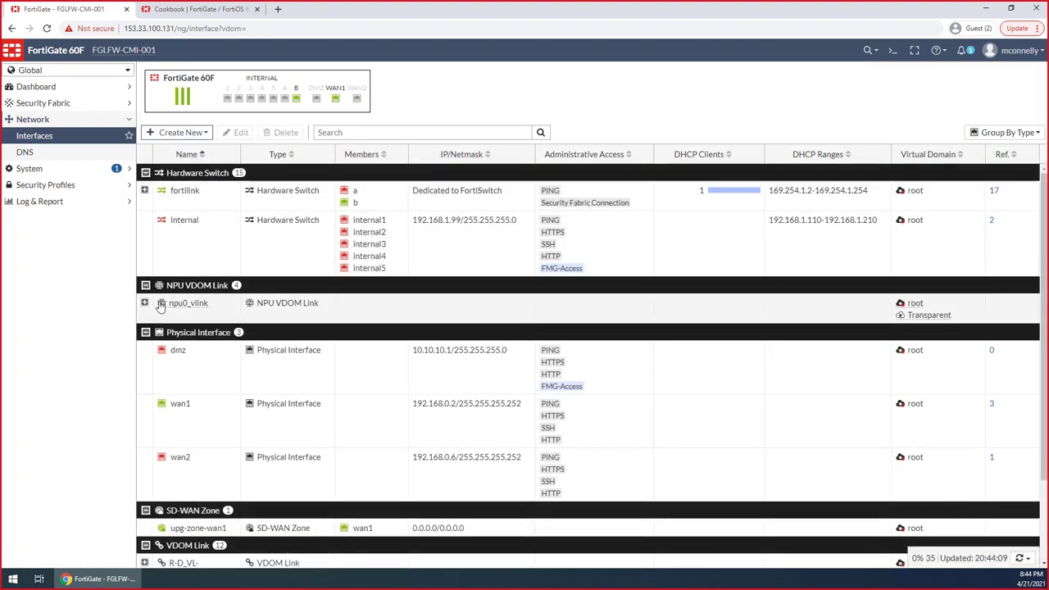
- Expand npu0_vlink and npu0_vlink0 to confirm the new VLAN 200 interface
{"action": "left_click", "coordinate": [144, 302]}
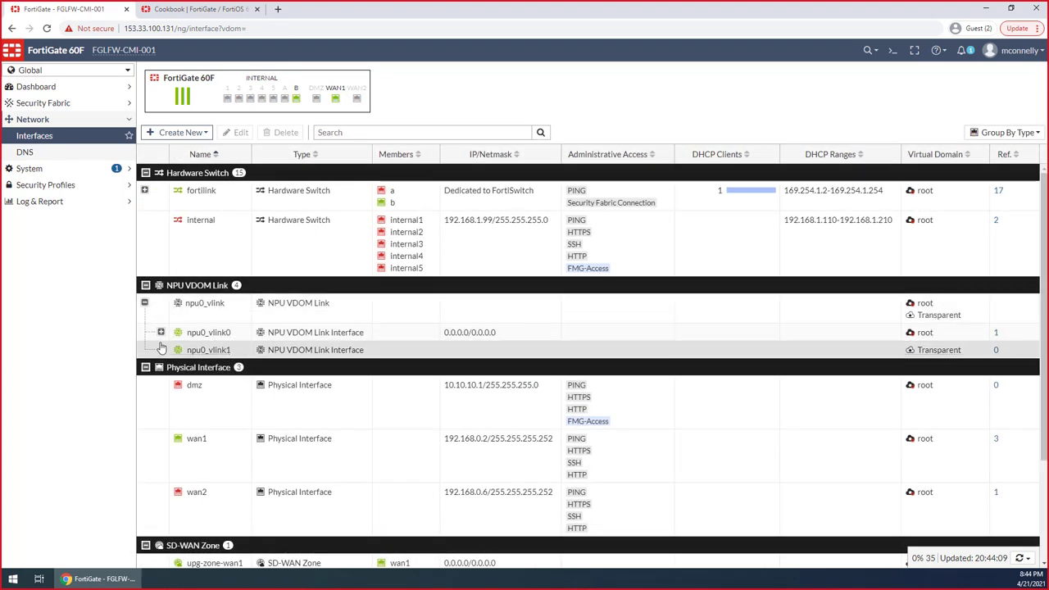
{"action": "left_click", "coordinate": [160, 332]}
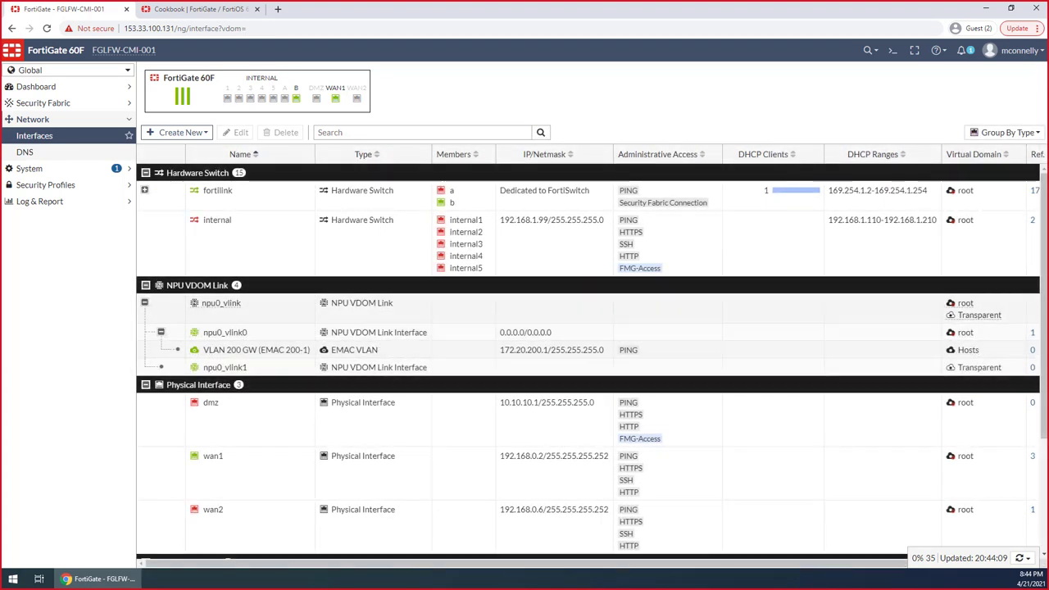
{"action": "left_click_drag", "start_coordinate": [1048, 132], "coordinate": [584, 118]}
- Trim the People label to VLAN 190 and the Servers label to VLAN 210
{"action": "double_click", "coordinate": [404, 277]}
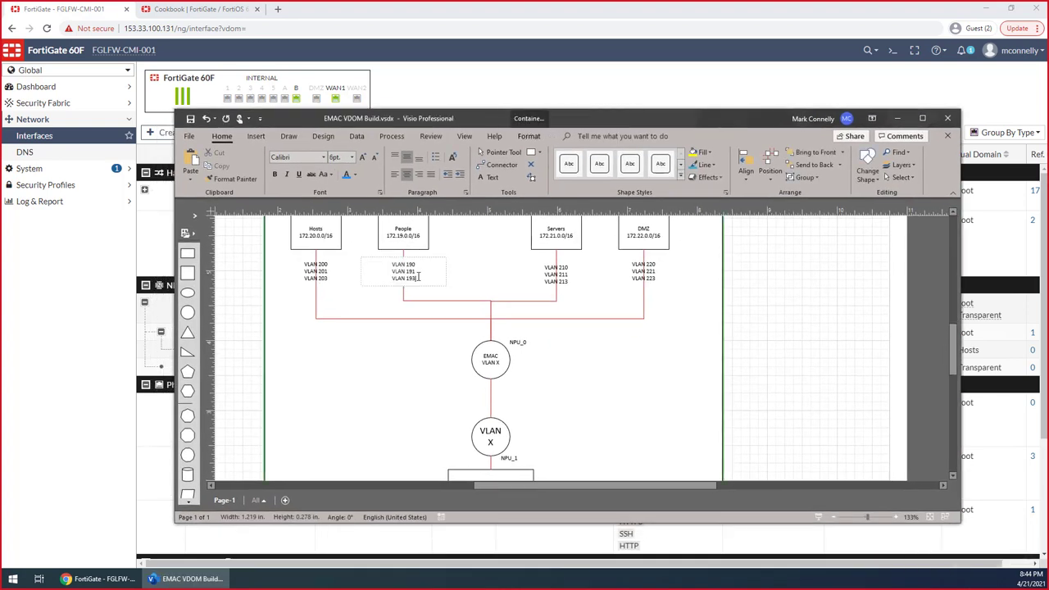
{"action": "left_click_drag", "start_coordinate": [415, 278], "coordinate": [405, 276]}
{"action": "key", "text": "BackSpace"}
{"action": "key", "text": "BackSpace"}
{"action": "key", "text": "BackSpace"}
{"action": "key", "text": "BackSpace"}
{"action": "key", "text": "BackSpace"}
{"action": "key", "text": "BackSpace"}
{"action": "key", "text": "BackSpace"}
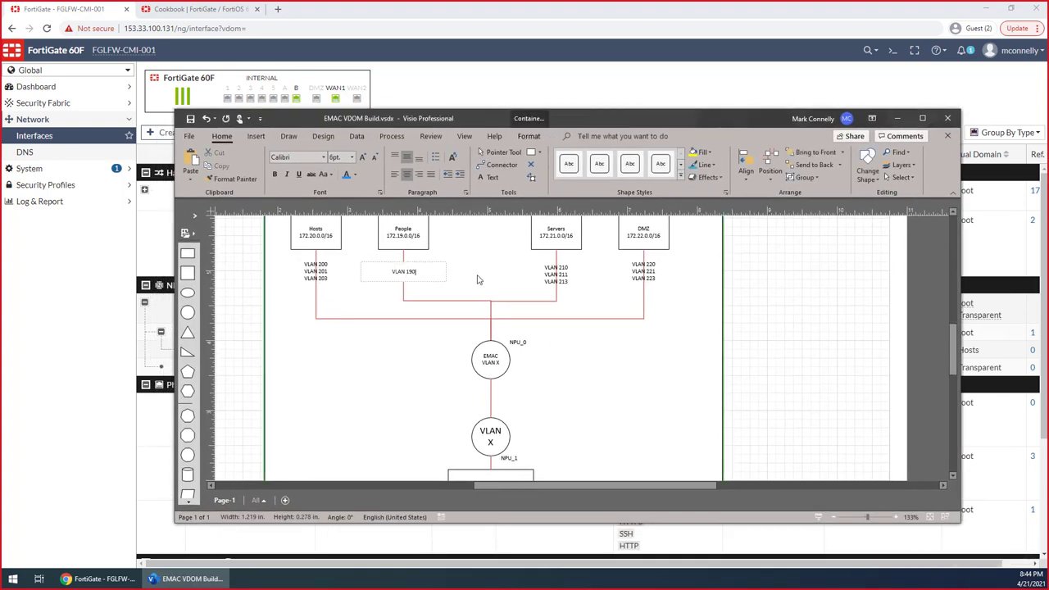
{"action": "left_click", "coordinate": [585, 289]}
{"action": "double_click", "coordinate": [557, 276]}
{"action": "left_click_drag", "start_coordinate": [568, 283], "coordinate": [564, 276]}
{"action": "key", "text": "BackSpace"}
{"action": "key", "text": "BackSpace"}
{"action": "key", "text": "BackSpace"}
{"action": "key", "text": "BackSpace"}
{"action": "key", "text": "BackSpace"}
{"action": "key", "text": "BackSpace"}
{"action": "key", "text": "BackSpace"}
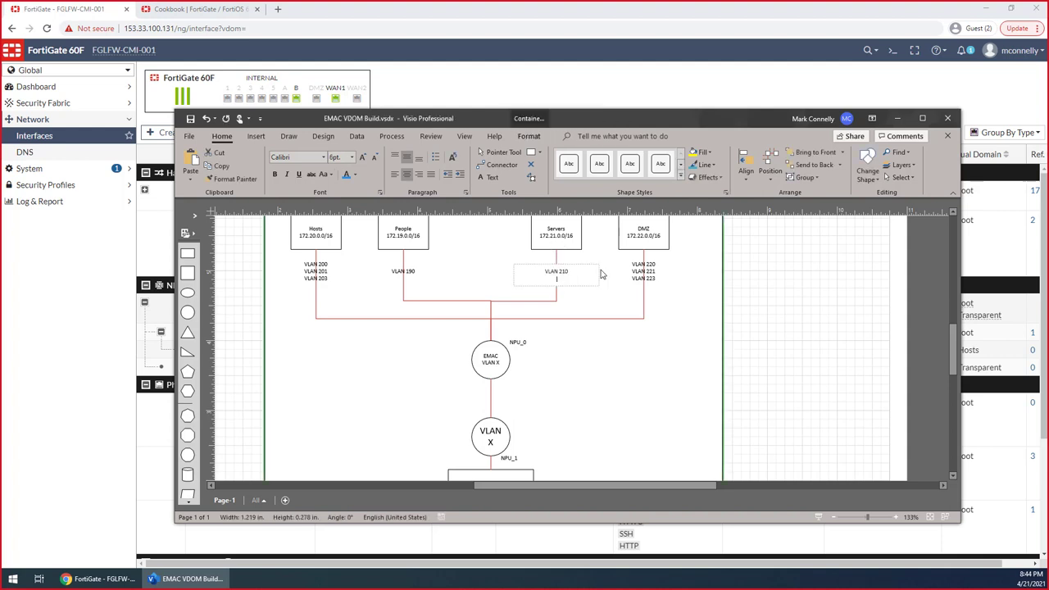
- Trim the DMZ label to VLAN 220 and the Hosts label to VLAN 200, then return to FortiGate
{"action": "double_click", "coordinate": [652, 273]}
{"action": "left_click_drag", "start_coordinate": [660, 283], "coordinate": [661, 269]}
{"action": "key", "text": "BackSpace"}
{"action": "key", "text": "BackSpace"}
{"action": "key", "text": "BackSpace"}
{"action": "key", "text": "BackSpace"}
{"action": "key", "text": "BackSpace"}
{"action": "key", "text": "BackSpace"}
{"action": "key", "text": "BackSpace"}
{"action": "key", "text": "BackSpace"}
{"action": "key", "text": "BackSpace"}
{"action": "key", "text": "BackSpace"}
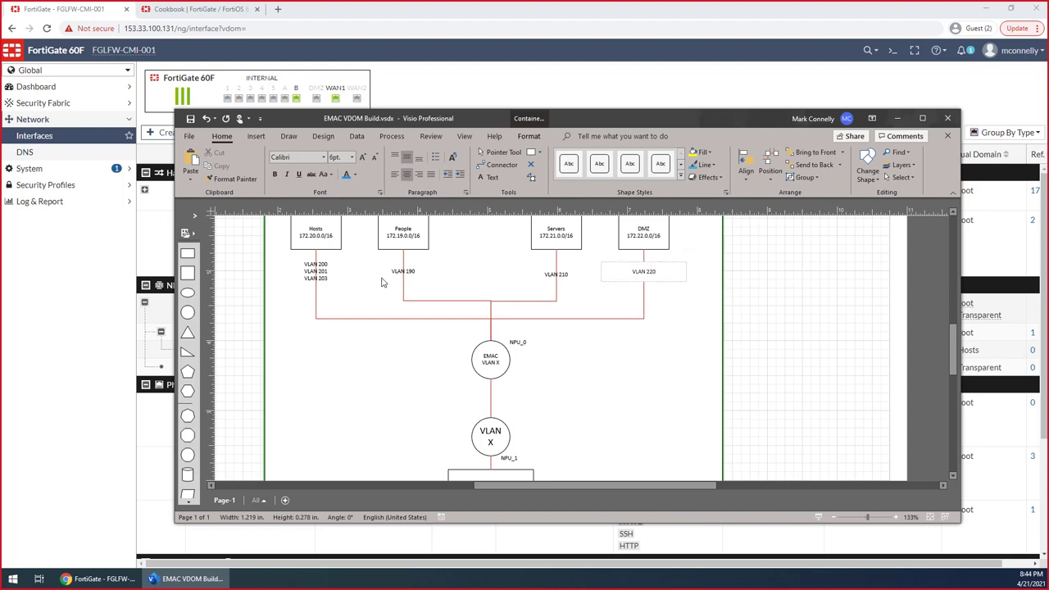
{"action": "left_click", "coordinate": [332, 277]}
{"action": "double_click", "coordinate": [332, 277]}
{"action": "left_click_drag", "start_coordinate": [341, 282], "coordinate": [337, 268]}
{"action": "key", "text": "BackSpace"}
{"action": "left_click", "coordinate": [365, 275]}
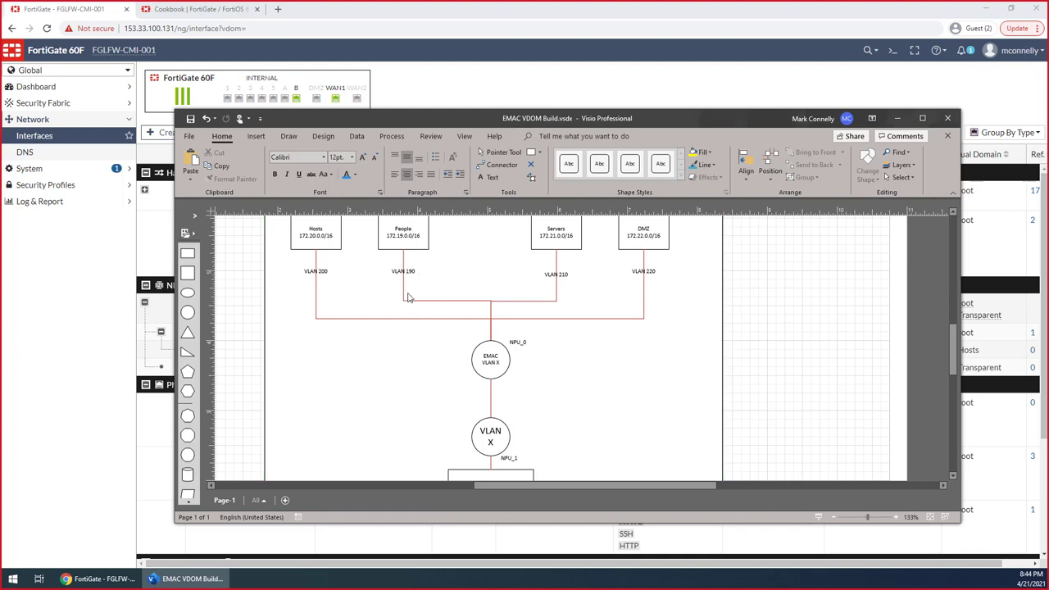
{"action": "left_click", "coordinate": [425, 71]}
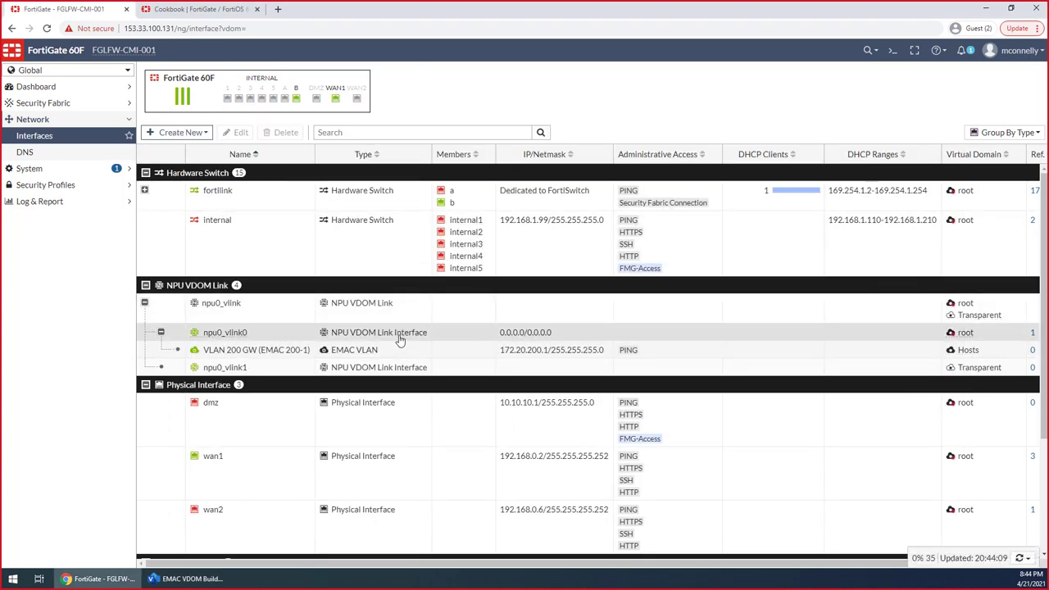
- Glance at the Servers VDOM's interfaces, then return to the Global interface list
{"action": "left_click", "coordinate": [187, 579]}
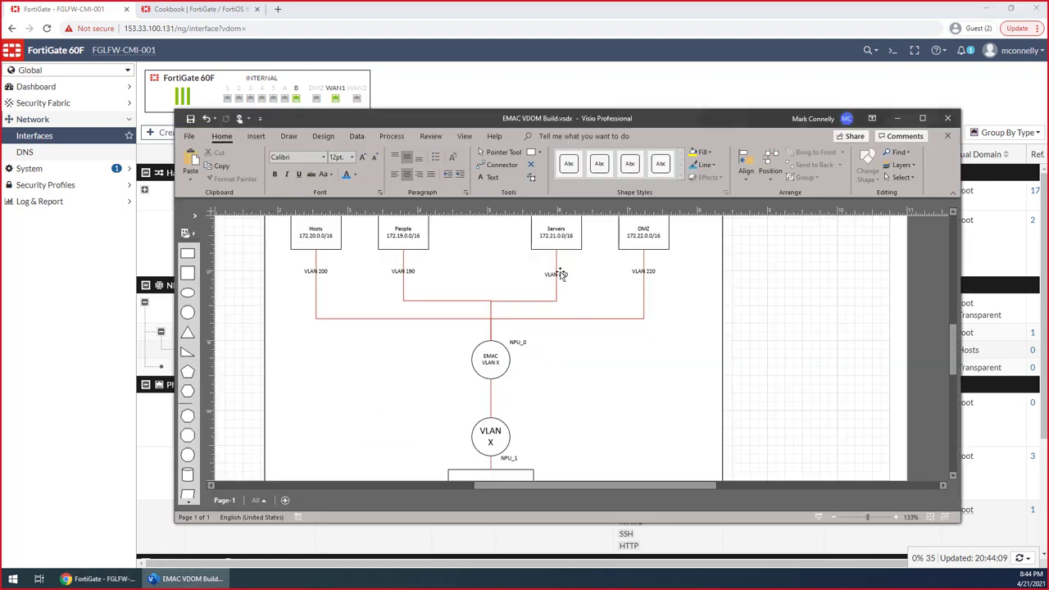
{"action": "left_click", "coordinate": [91, 75]}
{"action": "left_click", "coordinate": [91, 72]}
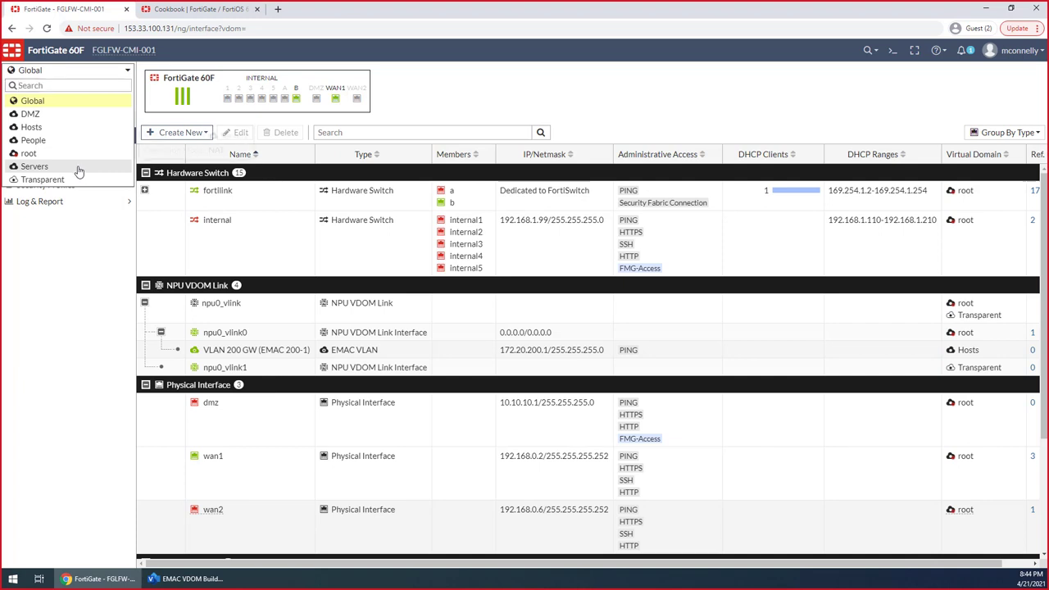
{"action": "left_click", "coordinate": [82, 168]}
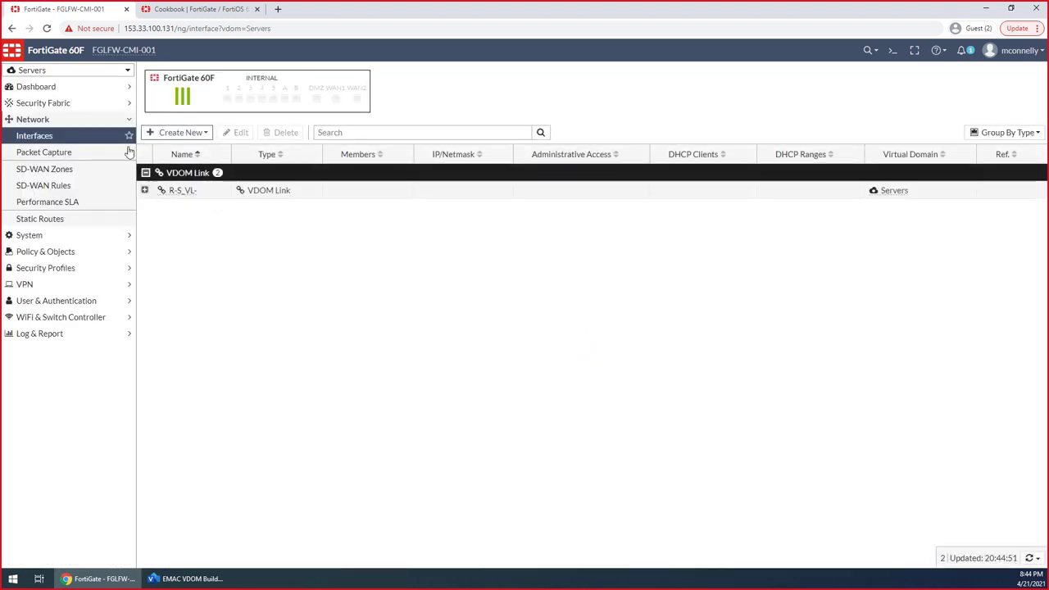
{"action": "left_click", "coordinate": [46, 74]}
{"action": "left_click", "coordinate": [44, 102]}
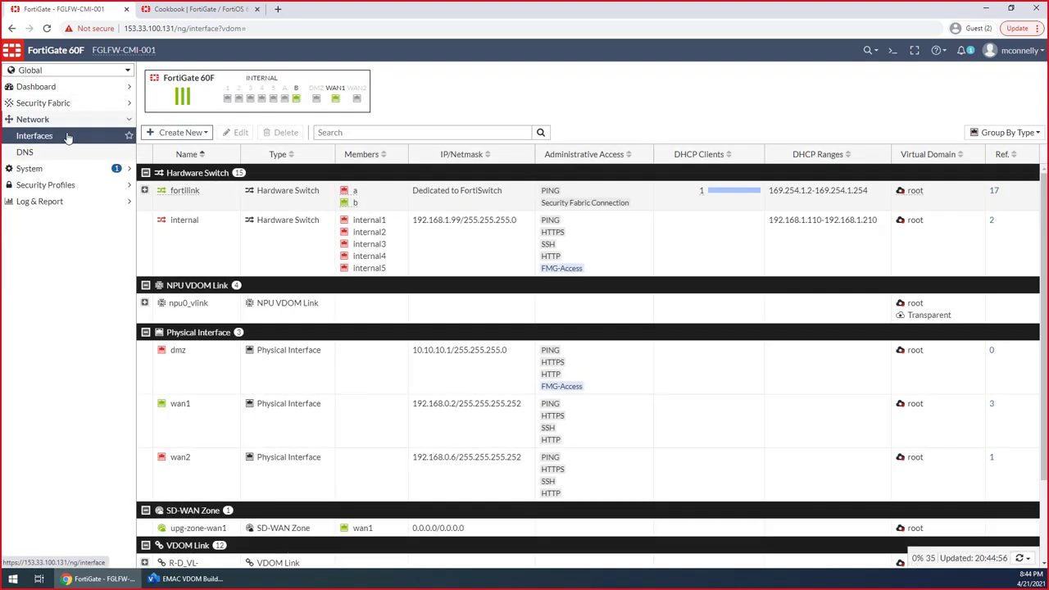
{"action": "left_click", "coordinate": [71, 137]}
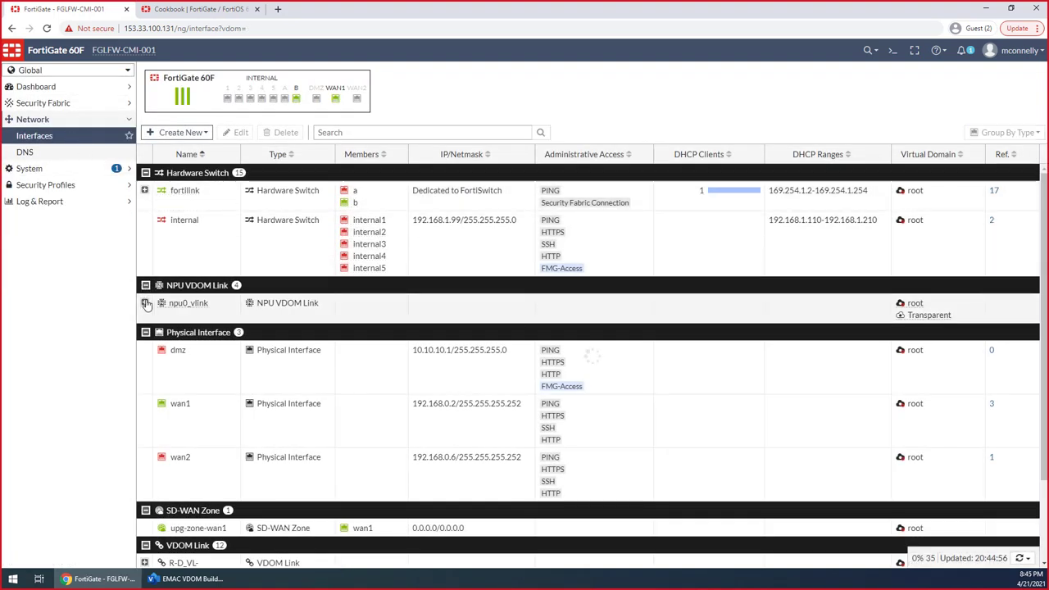
- Start a new interface named 'EMAC 210-1' with alias 'VLAN 210 GW'
{"action": "left_click", "coordinate": [182, 132]}
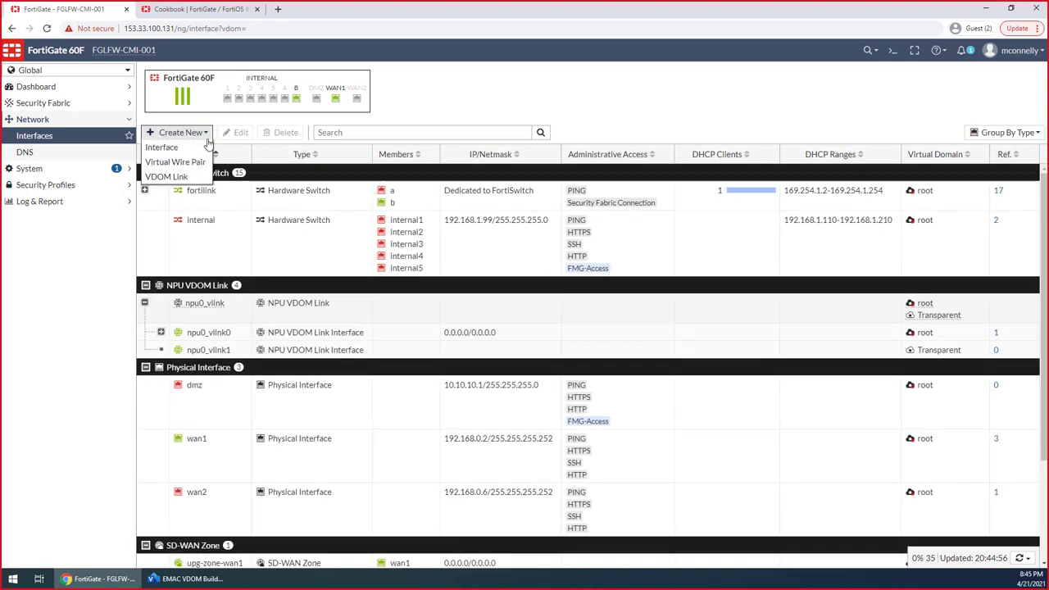
{"action": "left_click", "coordinate": [164, 148]}
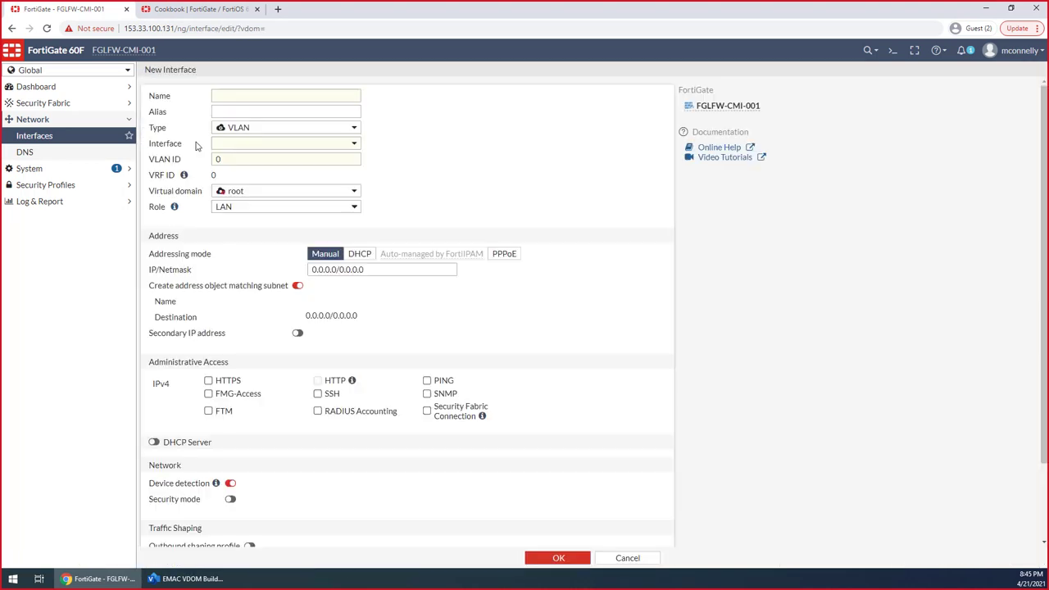
{"action": "left_click", "coordinate": [250, 97]}
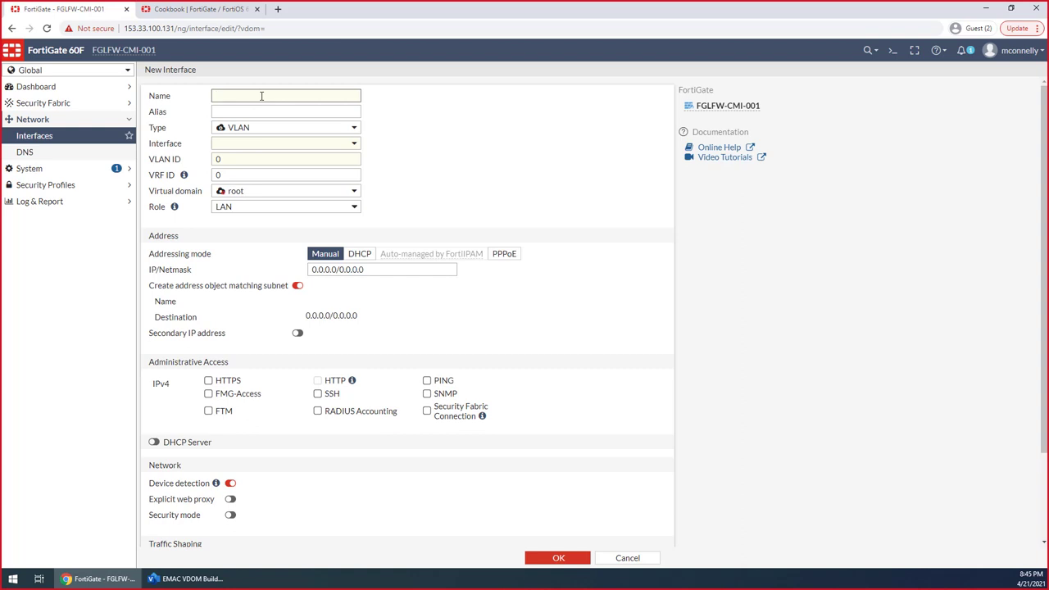
{"action": "type", "text": "EMAC"}
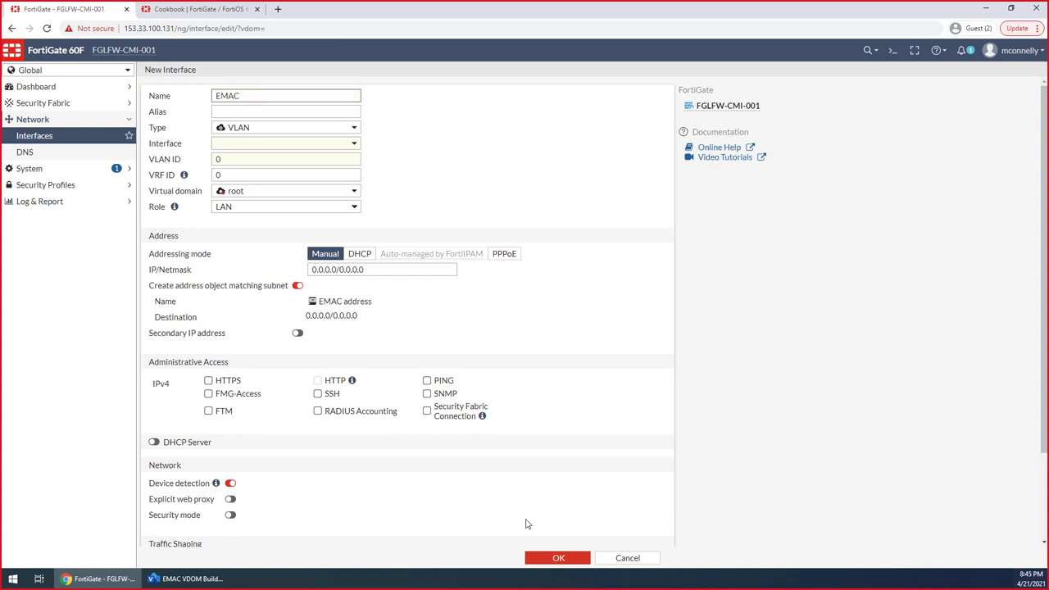
{"action": "left_click", "coordinate": [178, 577]}
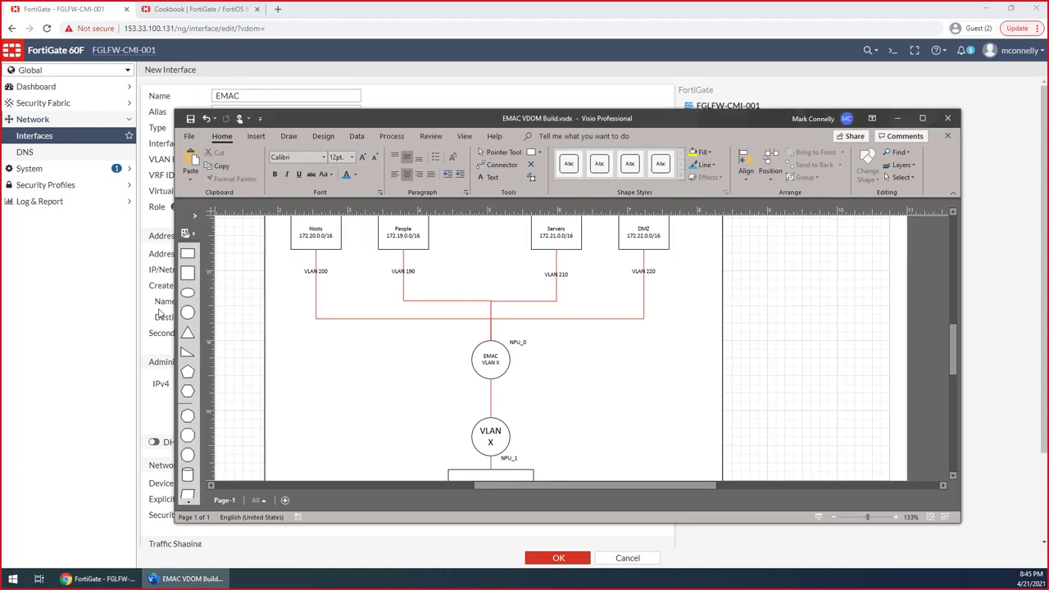
{"action": "left_click", "coordinate": [421, 94]}
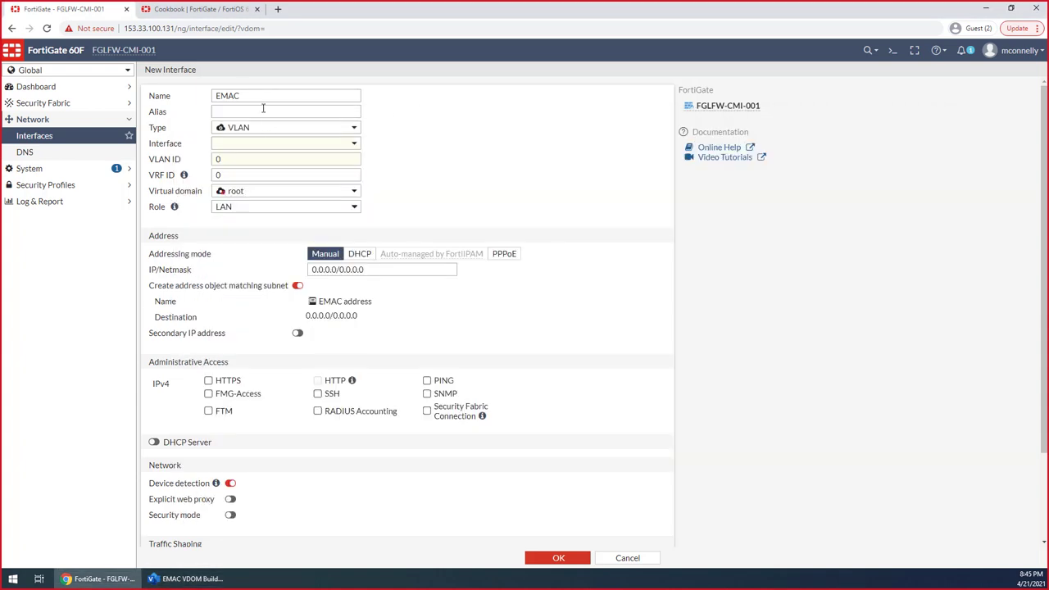
{"action": "left_click", "coordinate": [276, 96]}
{"action": "type", "text": "210-1"}
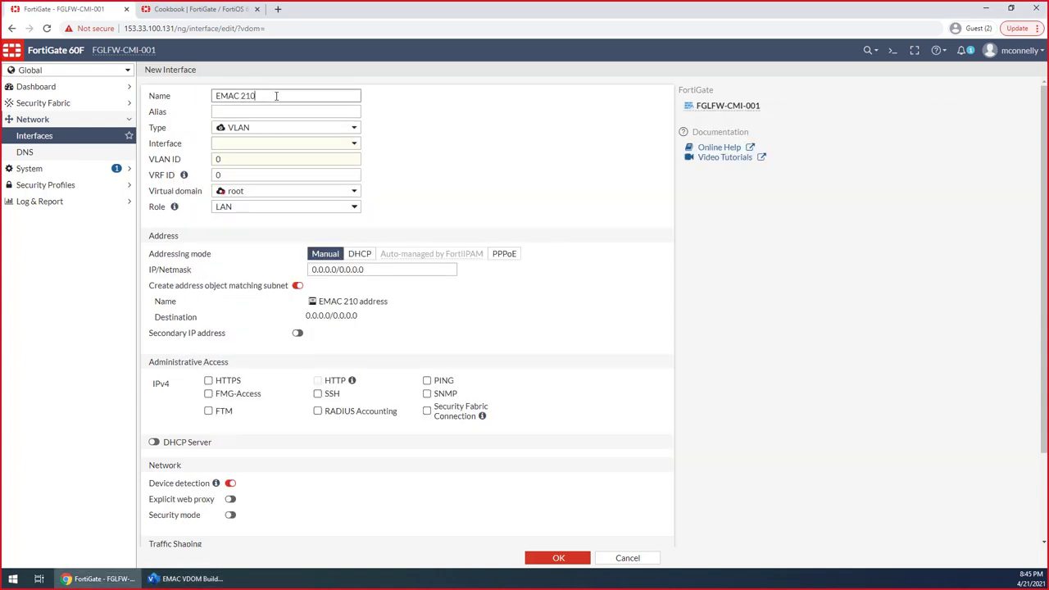
{"action": "key", "text": "Tab"}
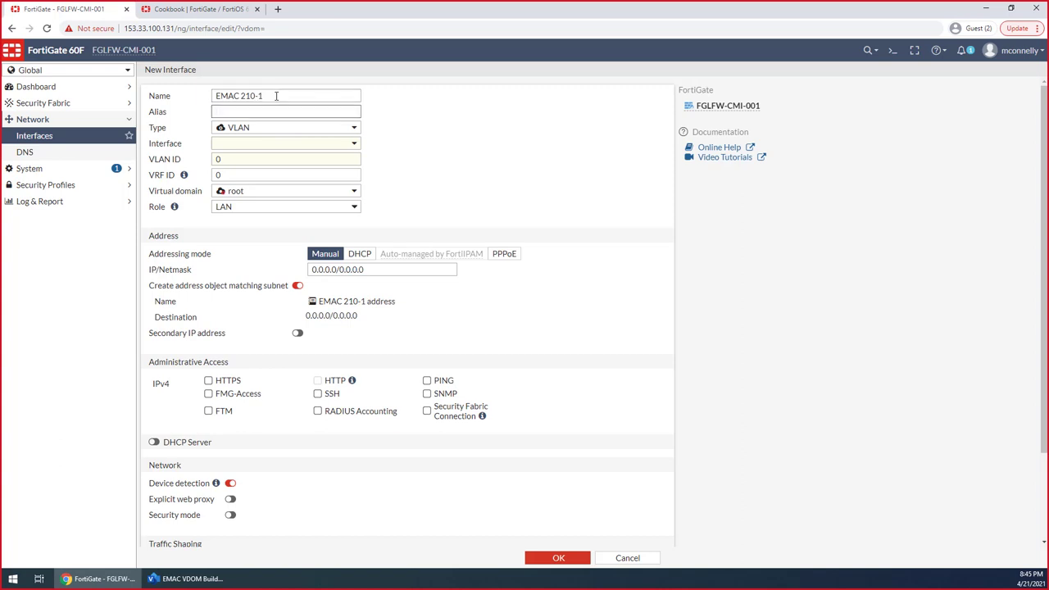
{"action": "type", "text": "VLAN 210 GW"}
- Make it an EMAC VLAN on npu0_vlink0 with VLAN ID 210 in the Servers VDOM
{"action": "left_click", "coordinate": [233, 127]}
{"action": "left_click", "coordinate": [260, 169]}
{"action": "left_click", "coordinate": [240, 145]}
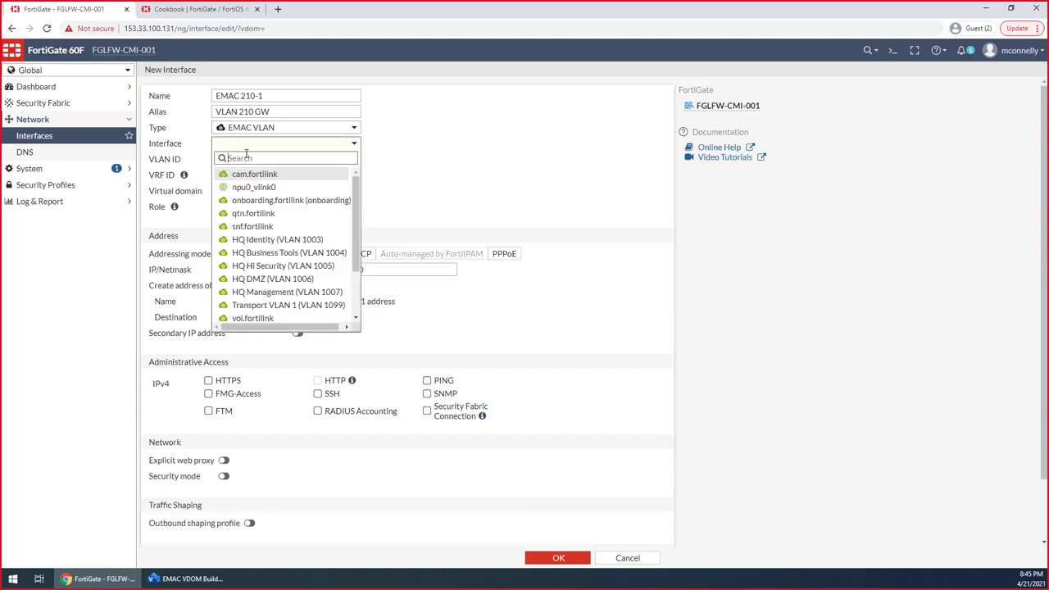
{"action": "left_click", "coordinate": [246, 187]}
{"action": "left_click", "coordinate": [242, 161]}
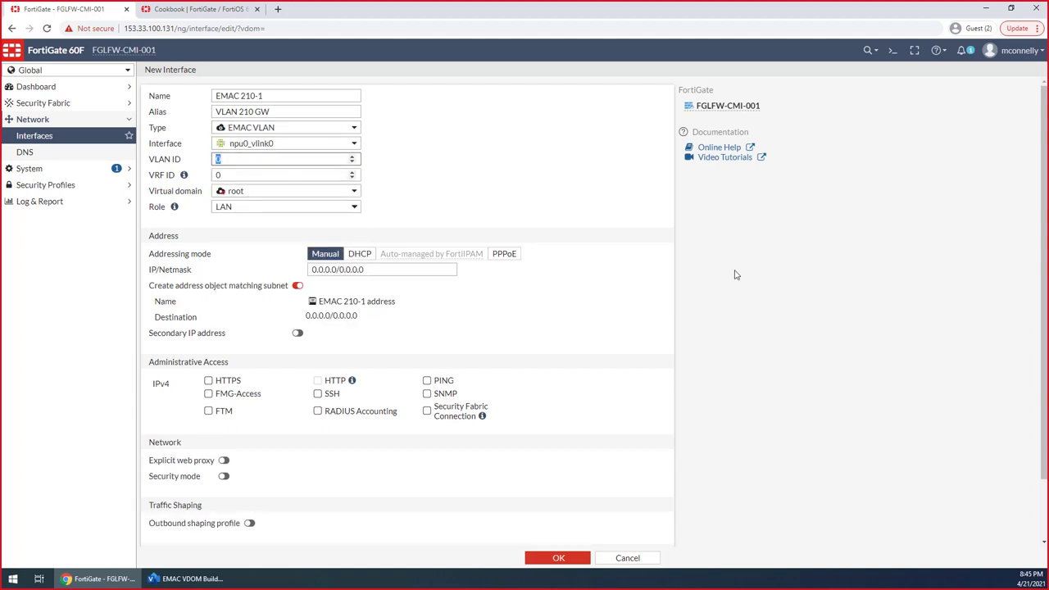
{"action": "type", "text": "210"}
{"action": "left_click", "coordinate": [243, 193]}
{"action": "left_click", "coordinate": [243, 193]}
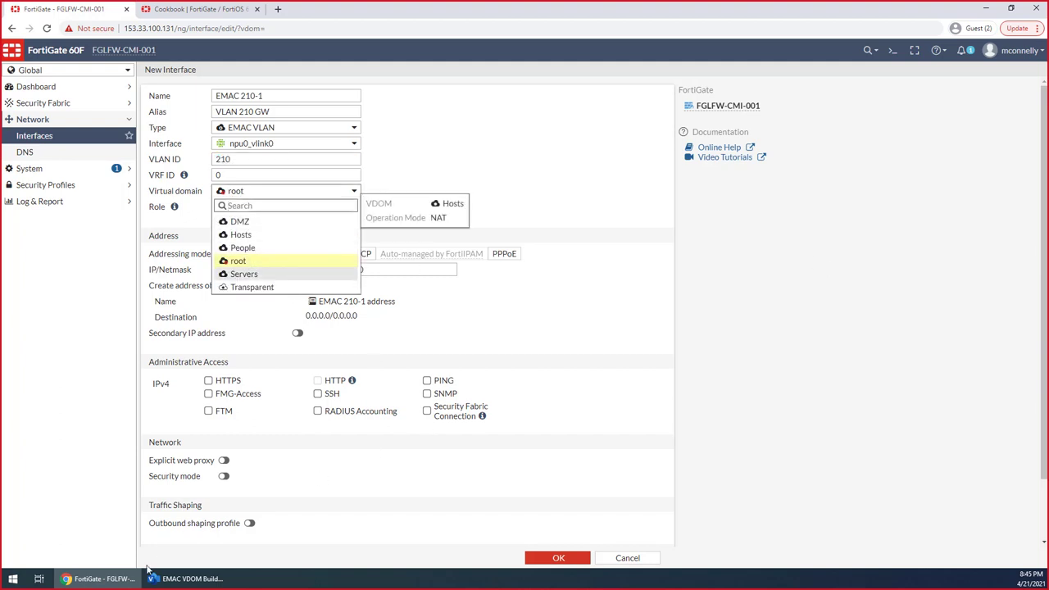
{"action": "left_click", "coordinate": [171, 580]}
{"action": "left_click", "coordinate": [99, 579]}
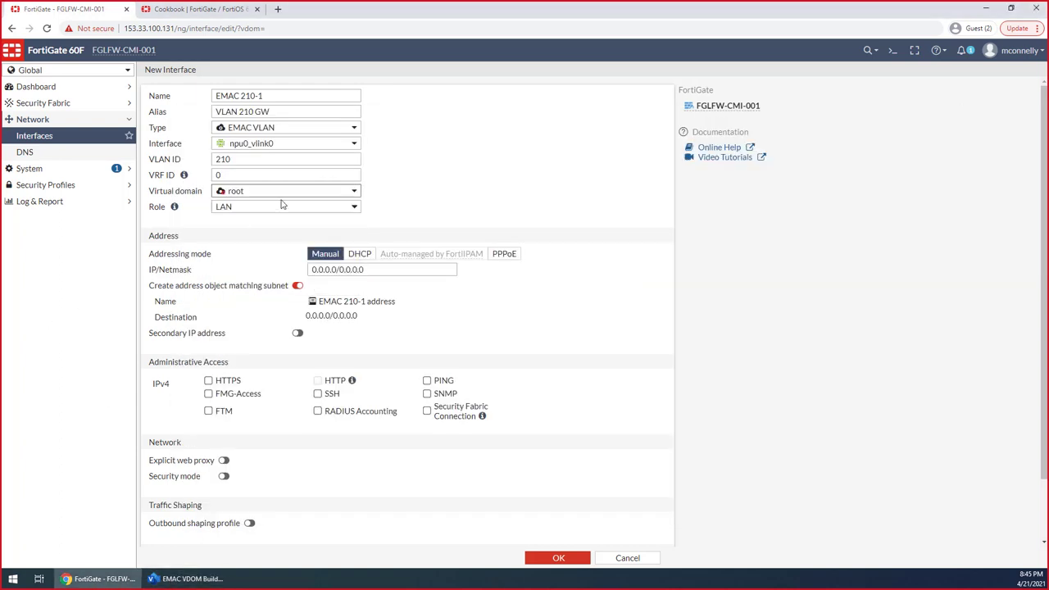
{"action": "left_click", "coordinate": [310, 193]}
{"action": "left_click", "coordinate": [258, 276]}
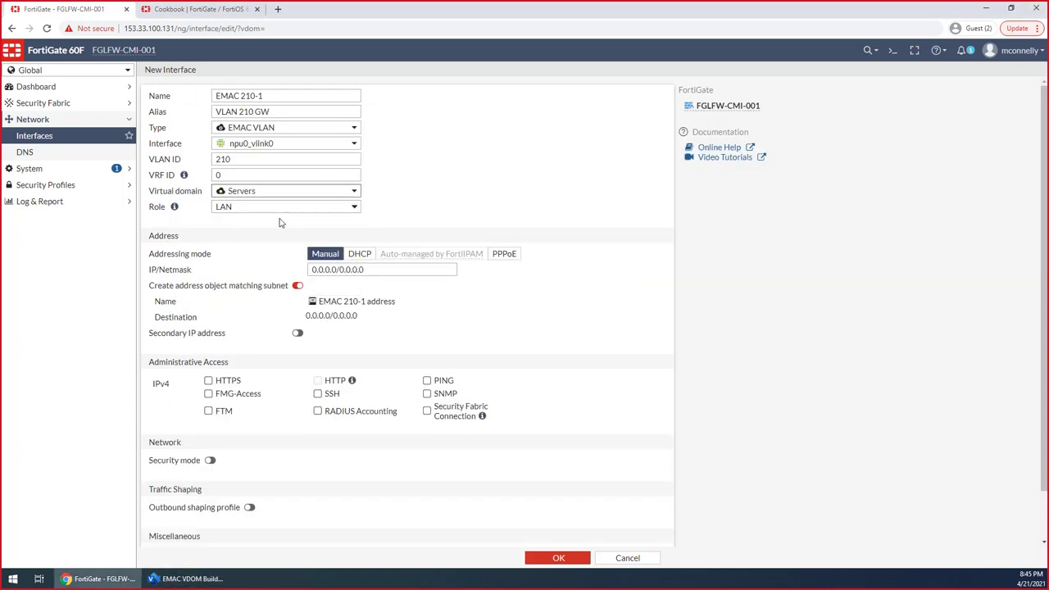
- Enter IP 172.21.210.1/24, skip the address object, allow PING, and save
{"action": "left_click", "coordinate": [381, 272]}
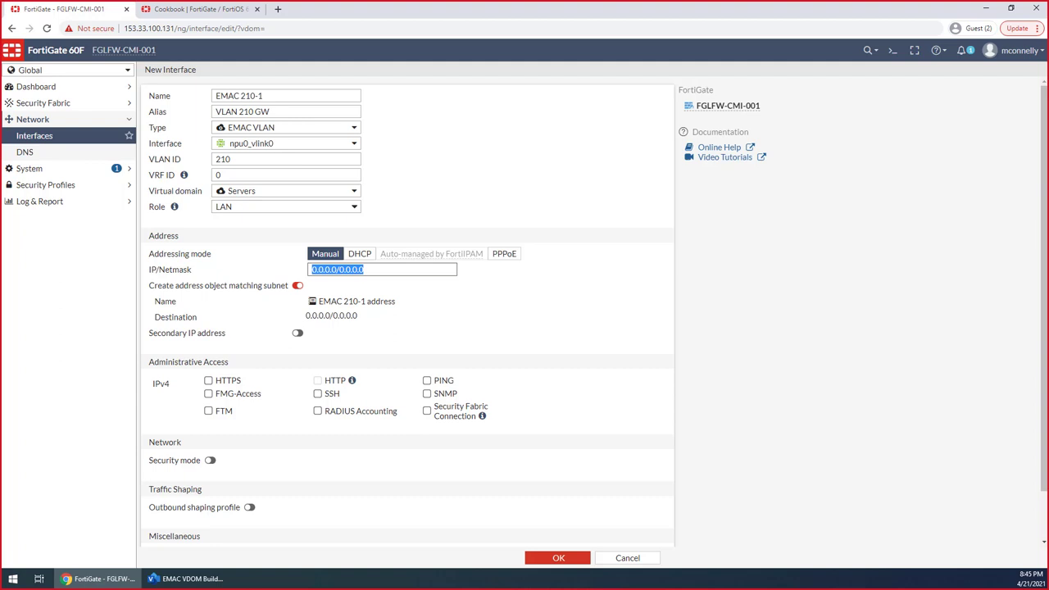
{"action": "type", "text": "172.21.0"}
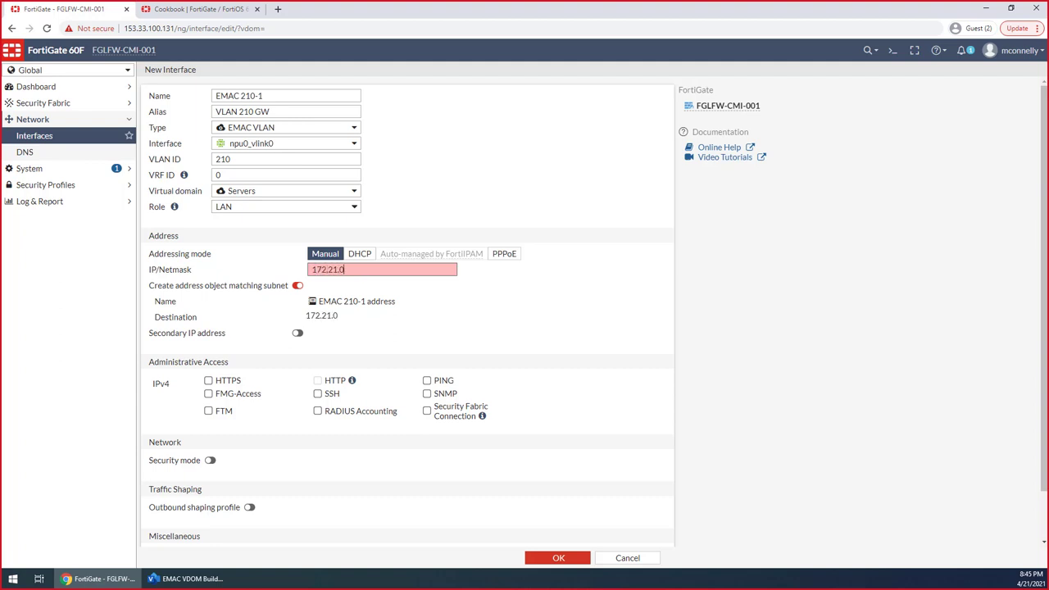
{"action": "key", "text": "BackSpace"}
{"action": "type", "text": "210.1/24"}
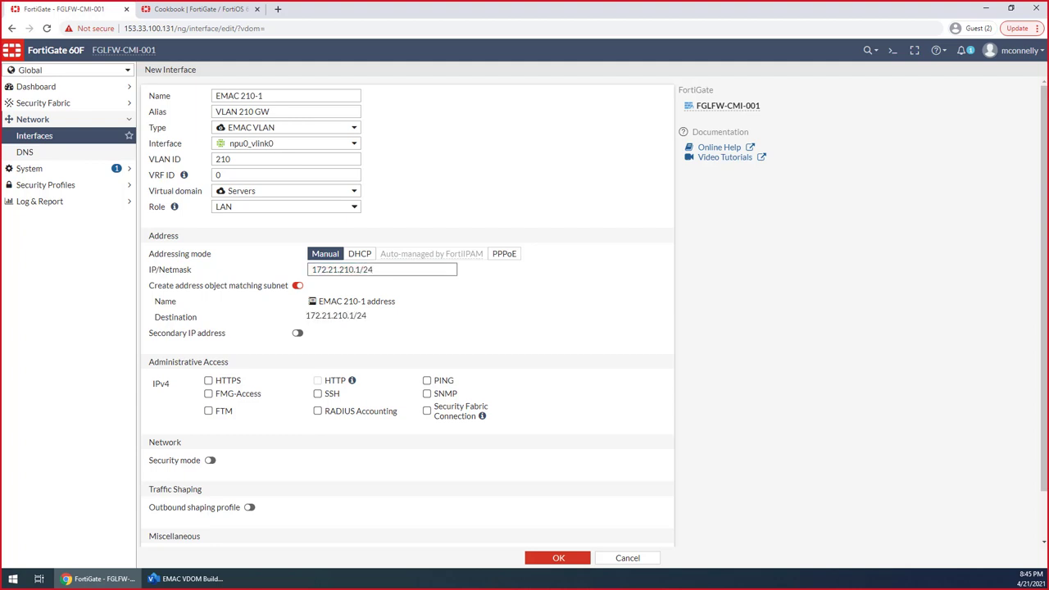
{"action": "left_click", "coordinate": [297, 285]}
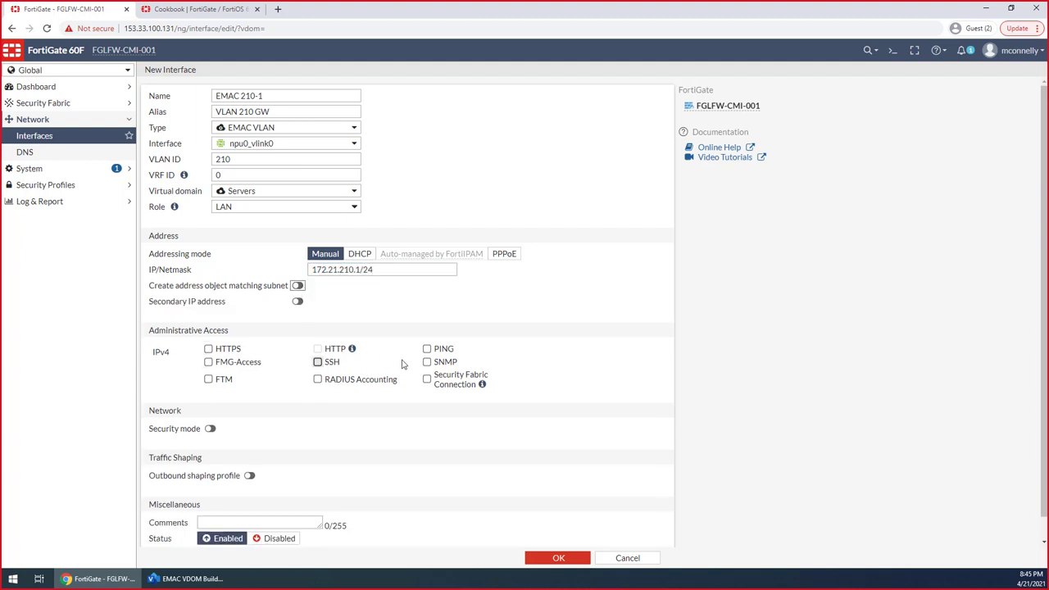
{"action": "left_click", "coordinate": [426, 350]}
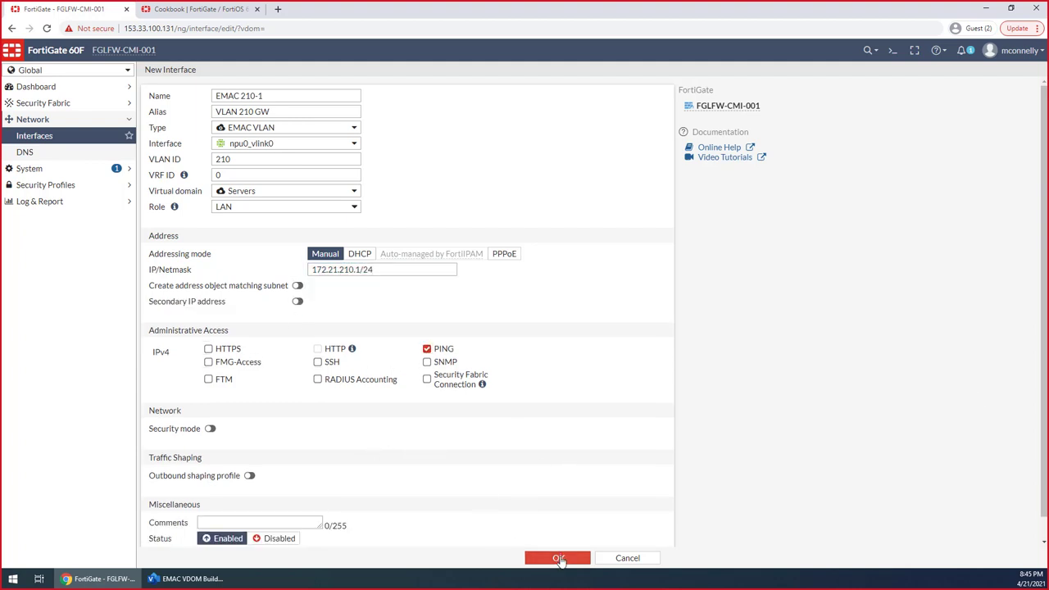
{"action": "left_click", "coordinate": [558, 559]}
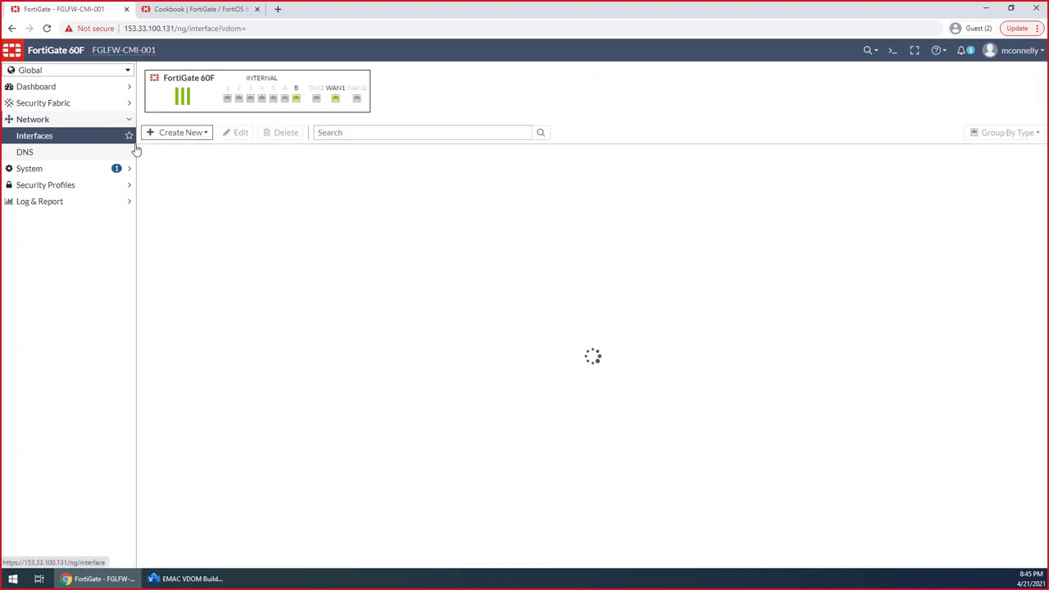
- Start a new interface named 'EMAC 220-1' with alias 'VLAN 220 GW'
{"action": "left_click", "coordinate": [180, 134]}
{"action": "left_click", "coordinate": [206, 168]}
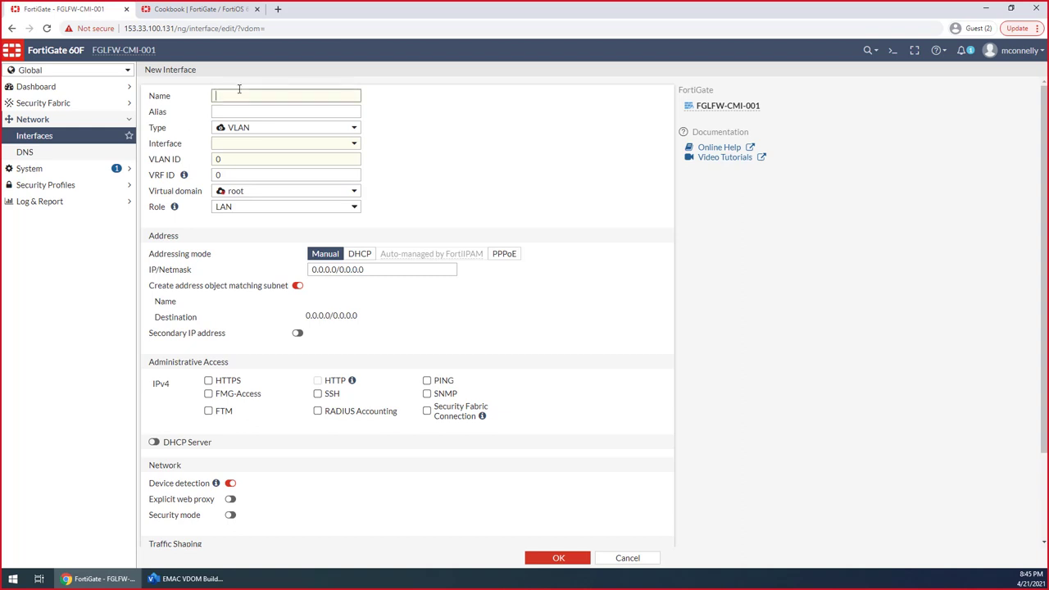
{"action": "type", "text": "EMAC 220"}
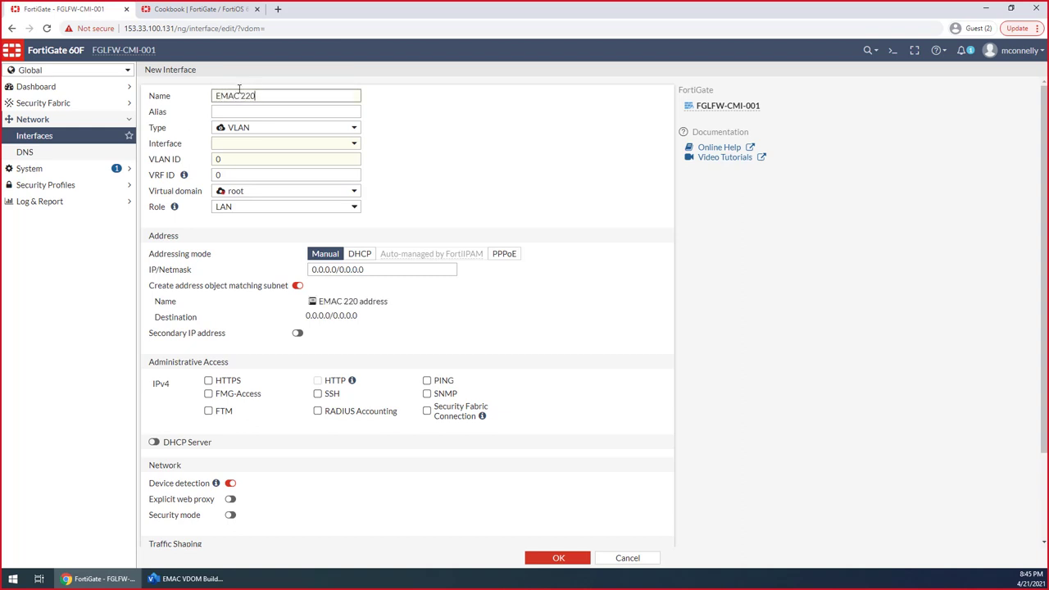
{"action": "type", "text": "-1"}
{"action": "key", "text": "Tab"}
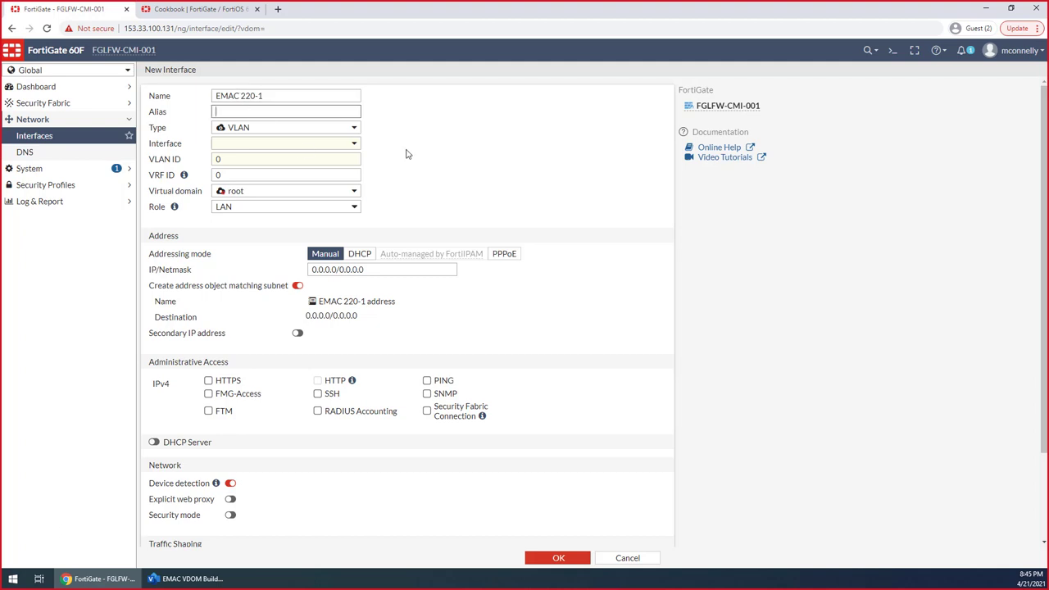
{"action": "type", "text": "VLAN 220 GW"}
{"action": "key", "text": "Tab"}
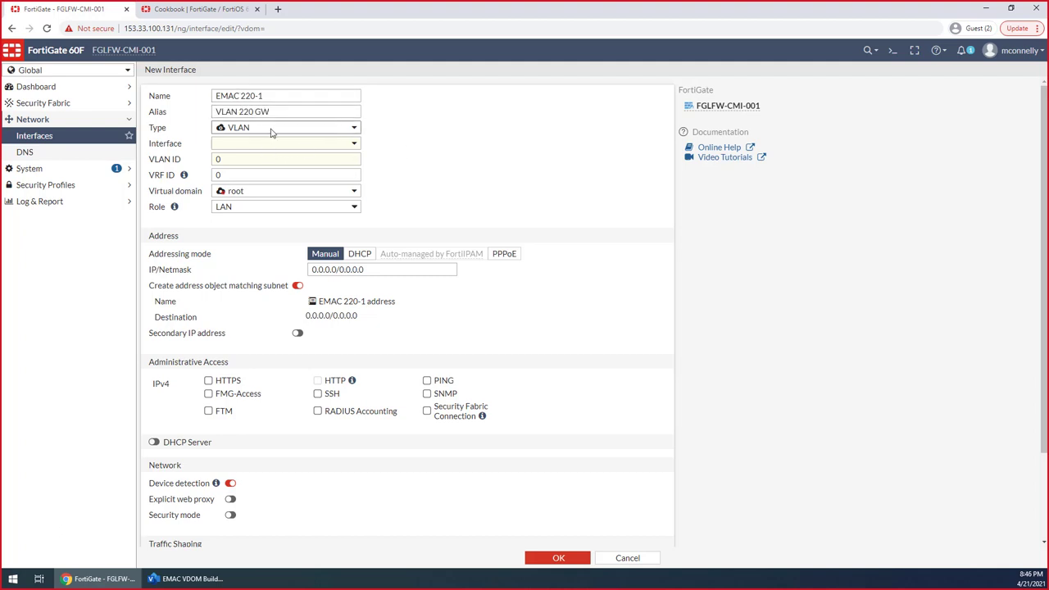
- Make it an EMAC VLAN on npu0_vlink0 with VLAN ID 220 in the DMZ VDOM
{"action": "left_click", "coordinate": [272, 133]}
{"action": "left_click", "coordinate": [244, 170]}
{"action": "left_click", "coordinate": [246, 143]}
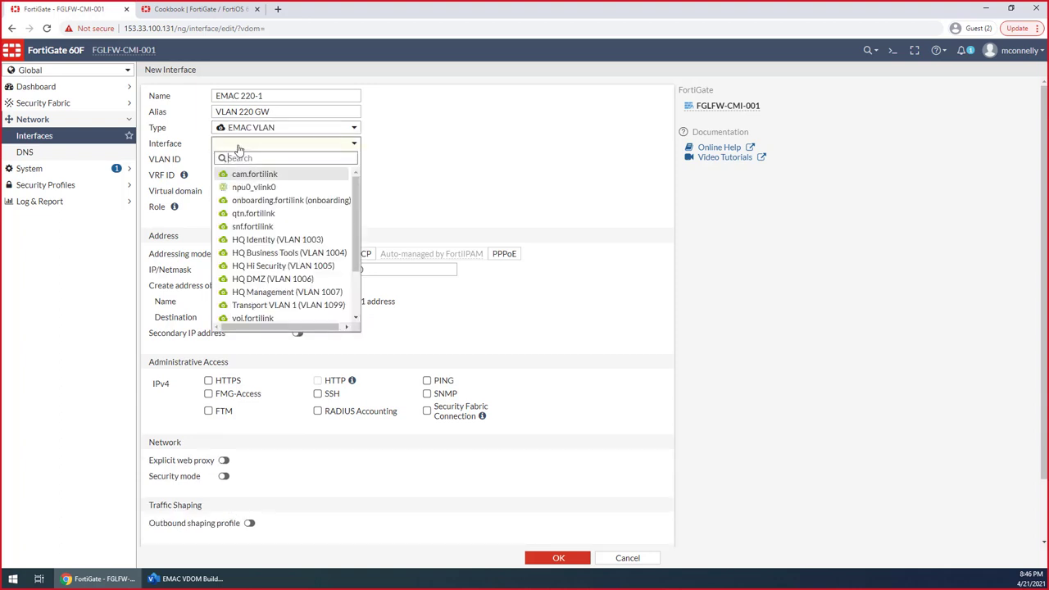
{"action": "left_click", "coordinate": [246, 187]}
{"action": "key", "text": "Tab"}
{"action": "type", "text": "2"}
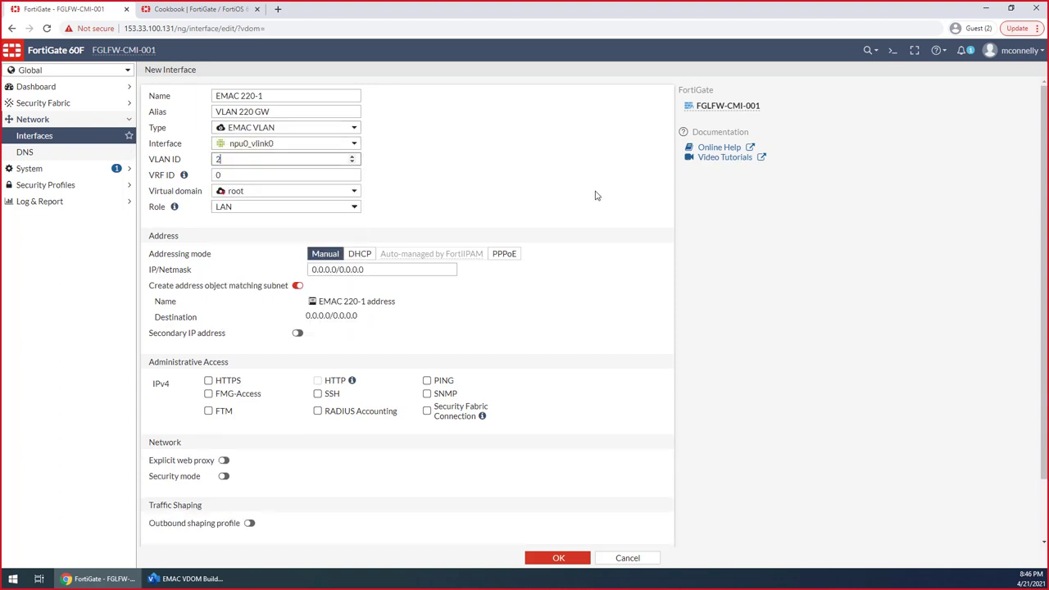
{"action": "type", "text": "20"}
{"action": "left_click", "coordinate": [205, 579]}
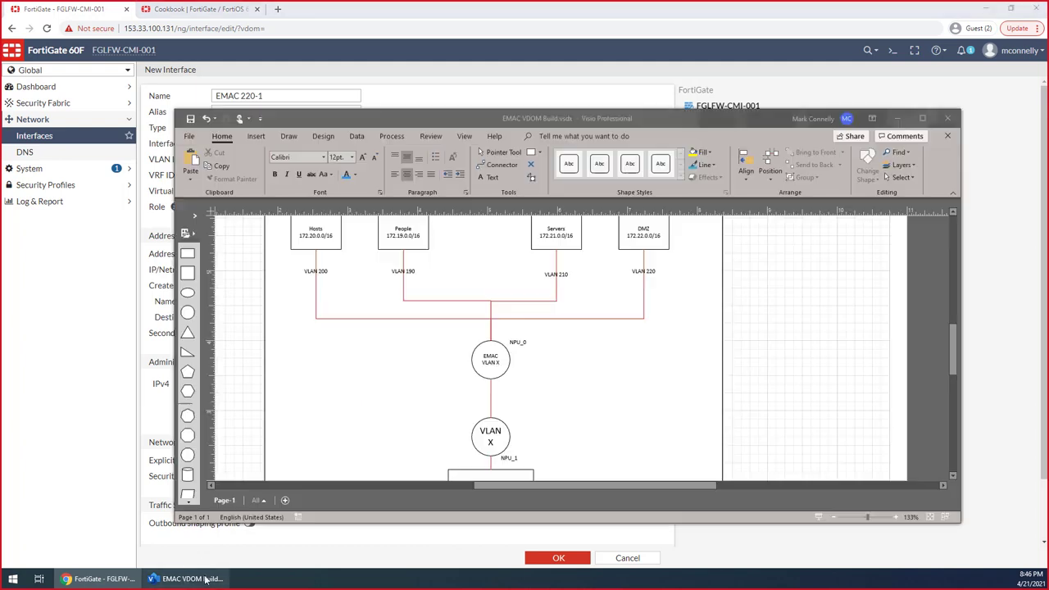
{"action": "left_click", "coordinate": [204, 578]}
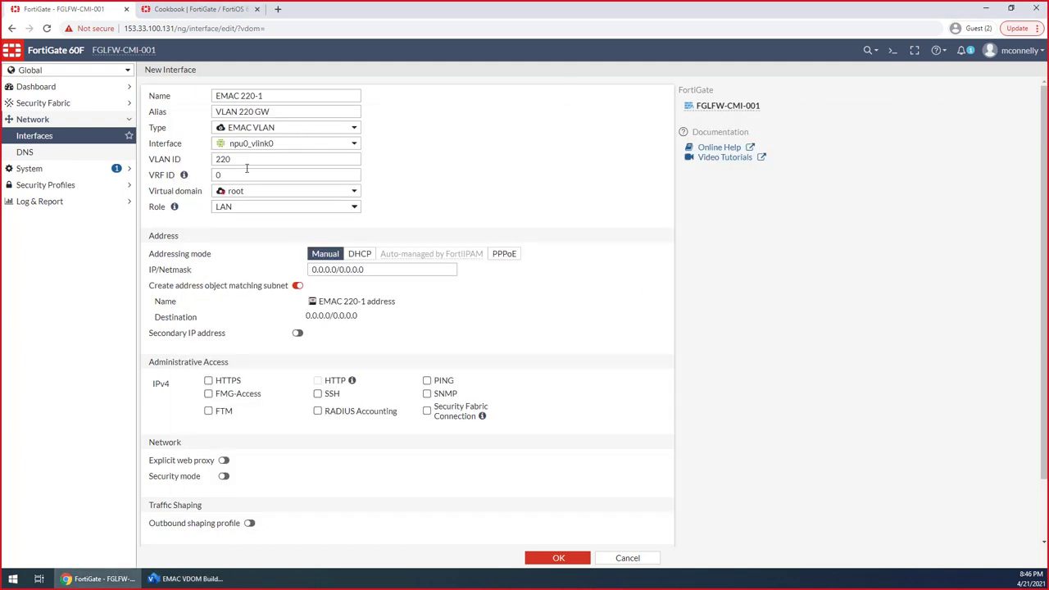
{"action": "left_click", "coordinate": [251, 195]}
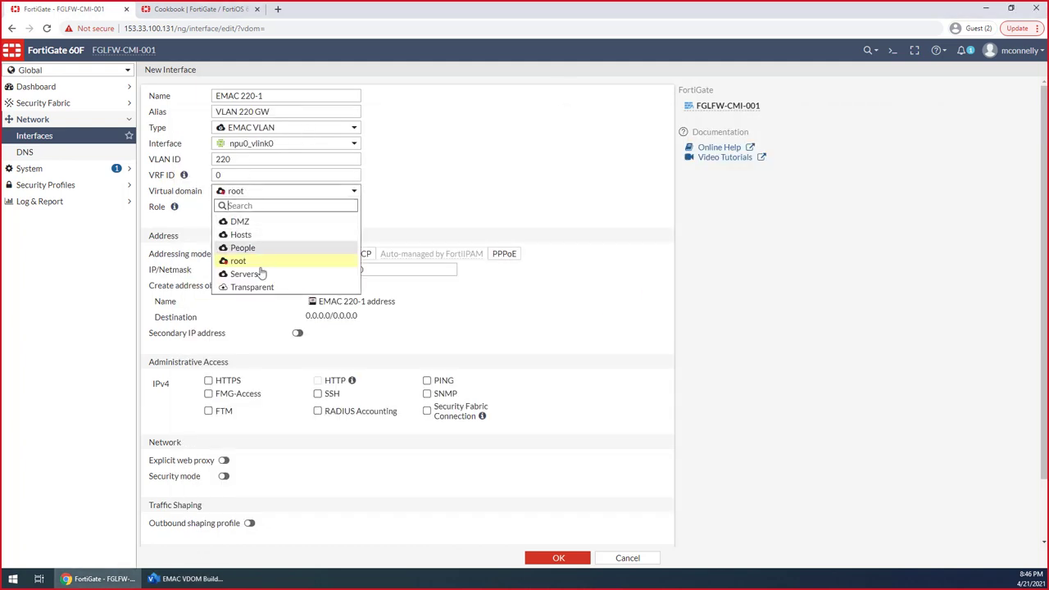
{"action": "left_click", "coordinate": [260, 227]}
- Set IP 172.22.220.1/24, allow PING, and save the interface
{"action": "left_click", "coordinate": [398, 269]}
{"action": "type", "text": "1"}
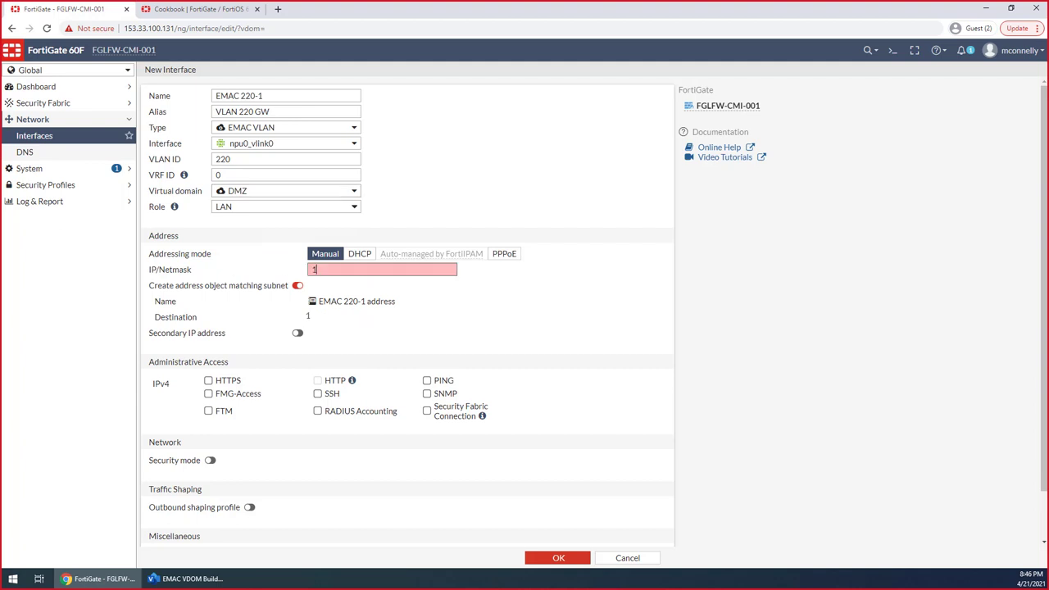
{"action": "type", "text": "72.22.220.1/24"}
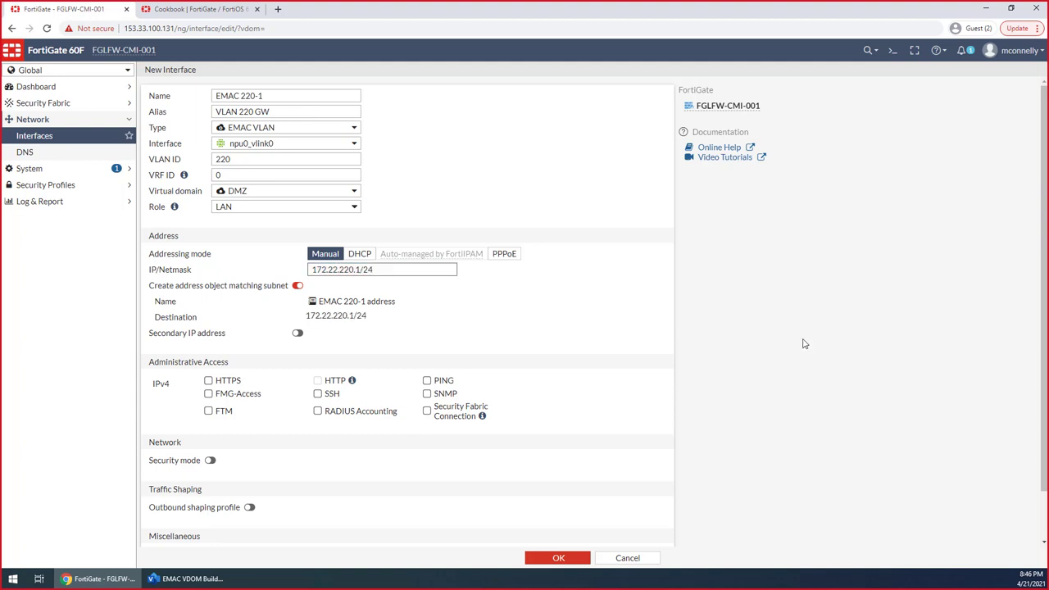
{"action": "left_click", "coordinate": [426, 380]}
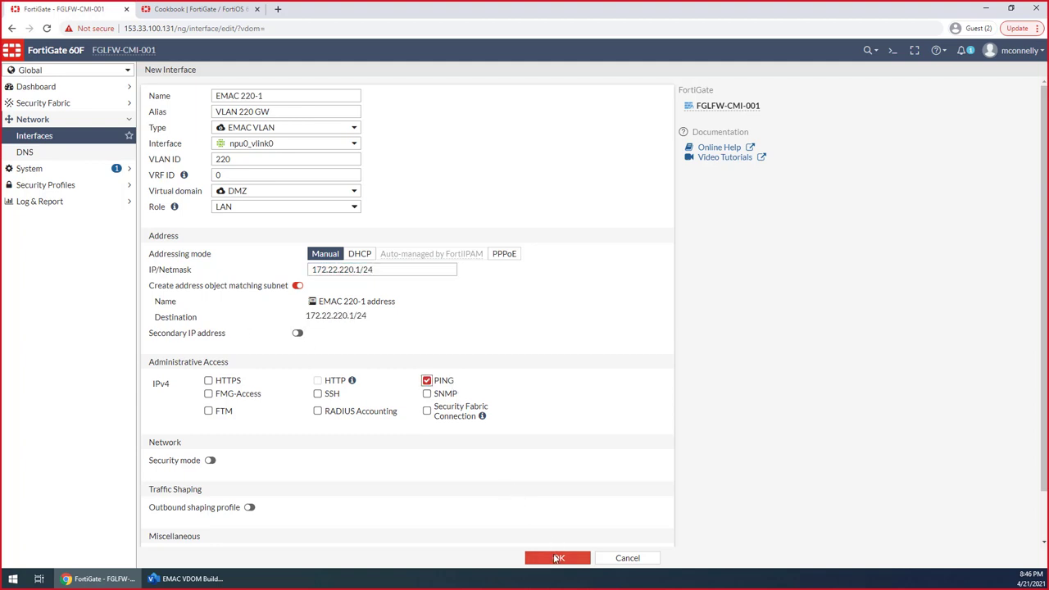
{"action": "left_click", "coordinate": [557, 558]}
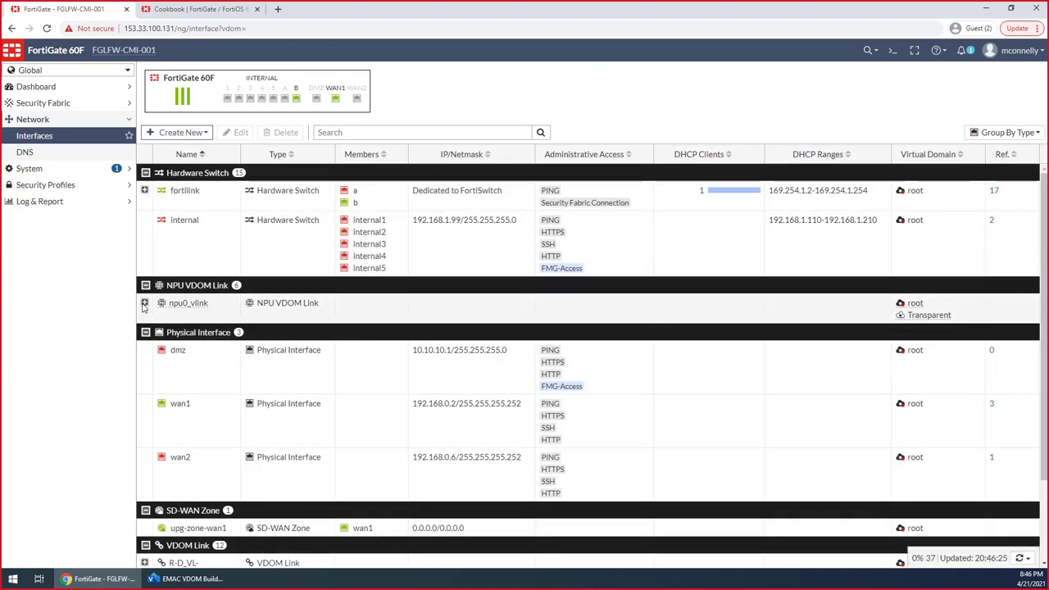
- Reload the list and expand npu0_vlink and npu0_vlink0 to see the EMAC 200, 210 and 220 VLANs
{"action": "left_click", "coordinate": [145, 304]}
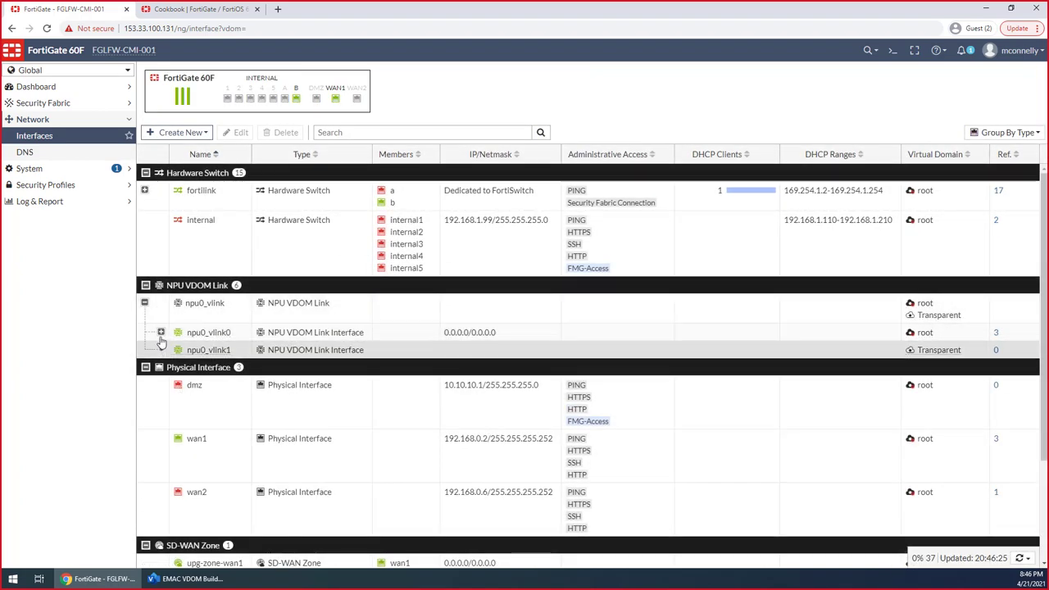
{"action": "left_click", "coordinate": [161, 333]}
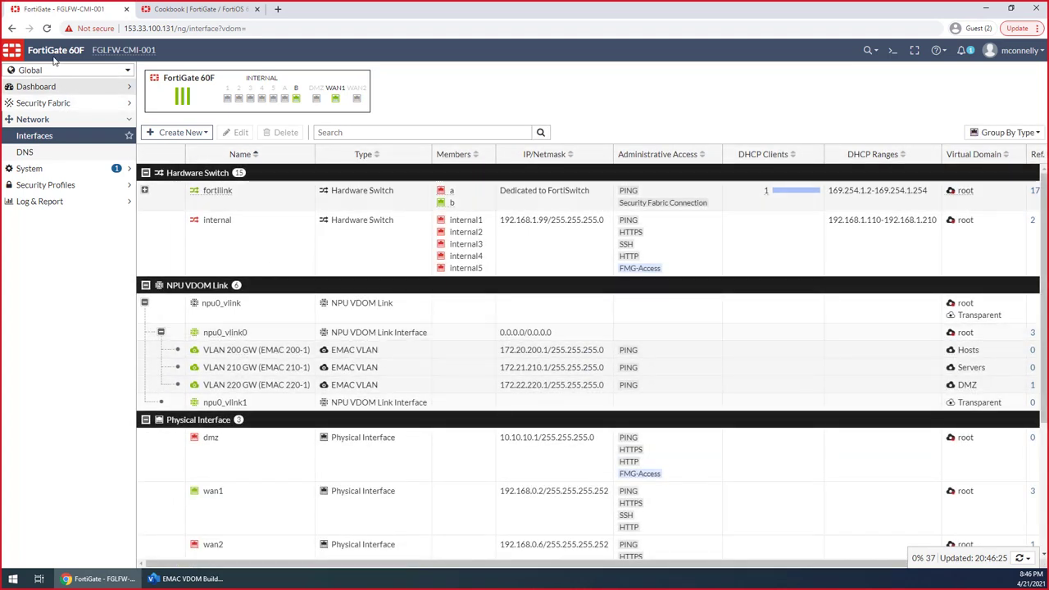
{"action": "left_click", "coordinate": [36, 139]}
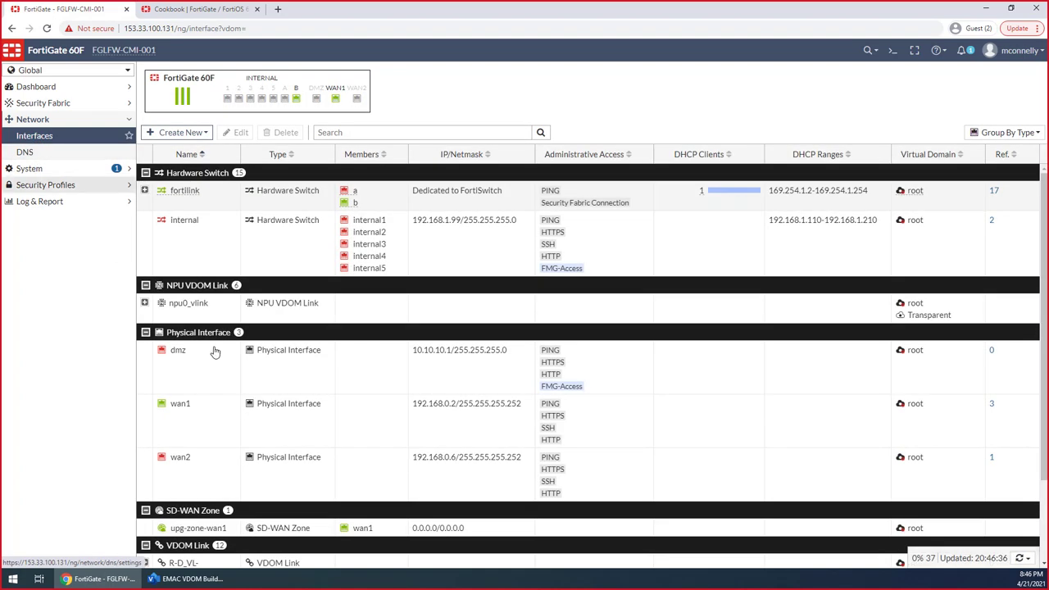
{"action": "left_click", "coordinate": [144, 303]}
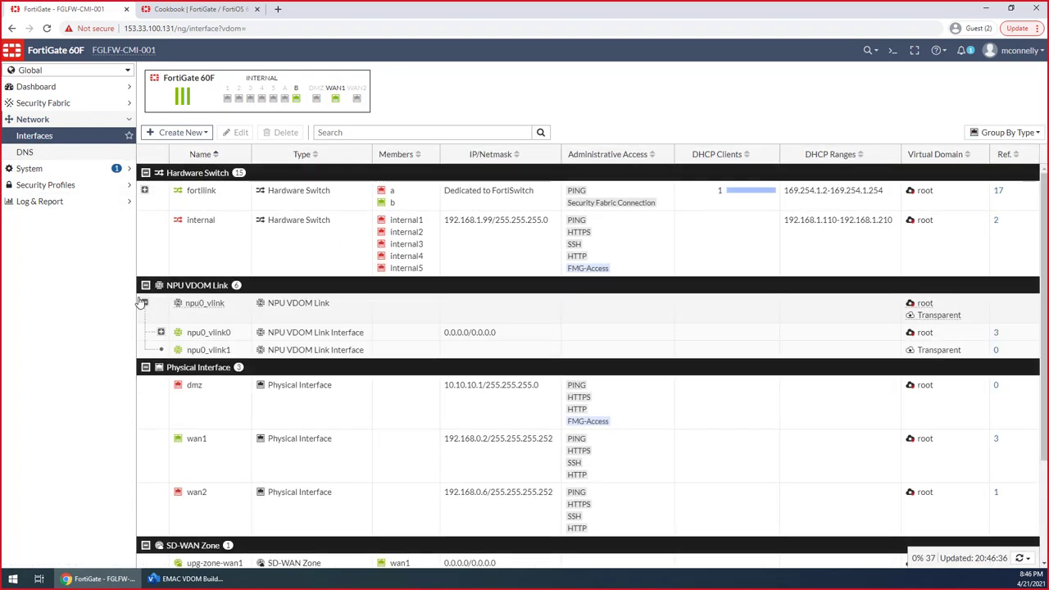
{"action": "left_click", "coordinate": [161, 332]}
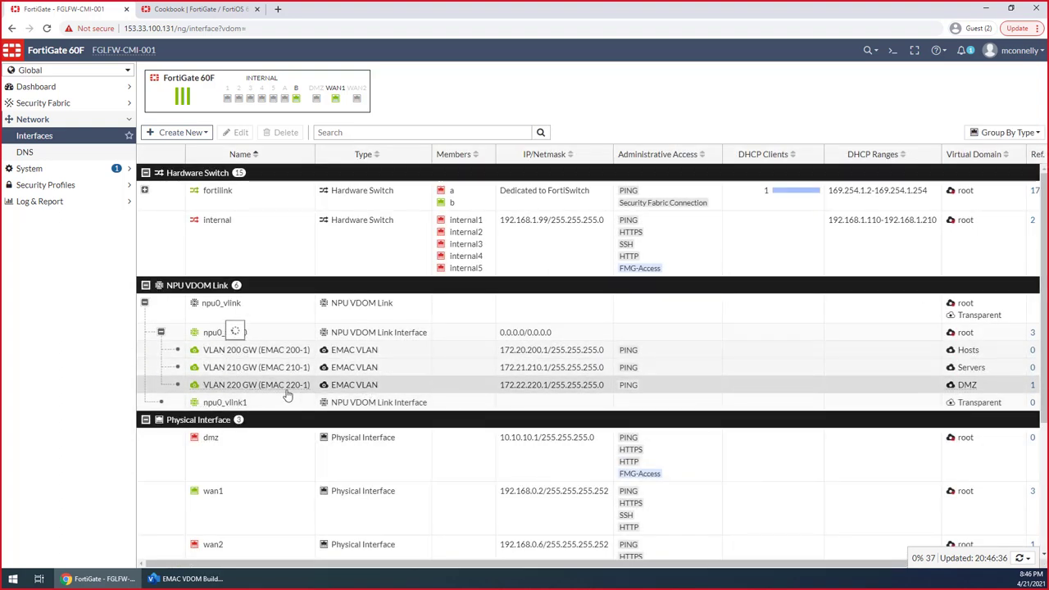
{"action": "mouse_move", "coordinate": [290, 394]}
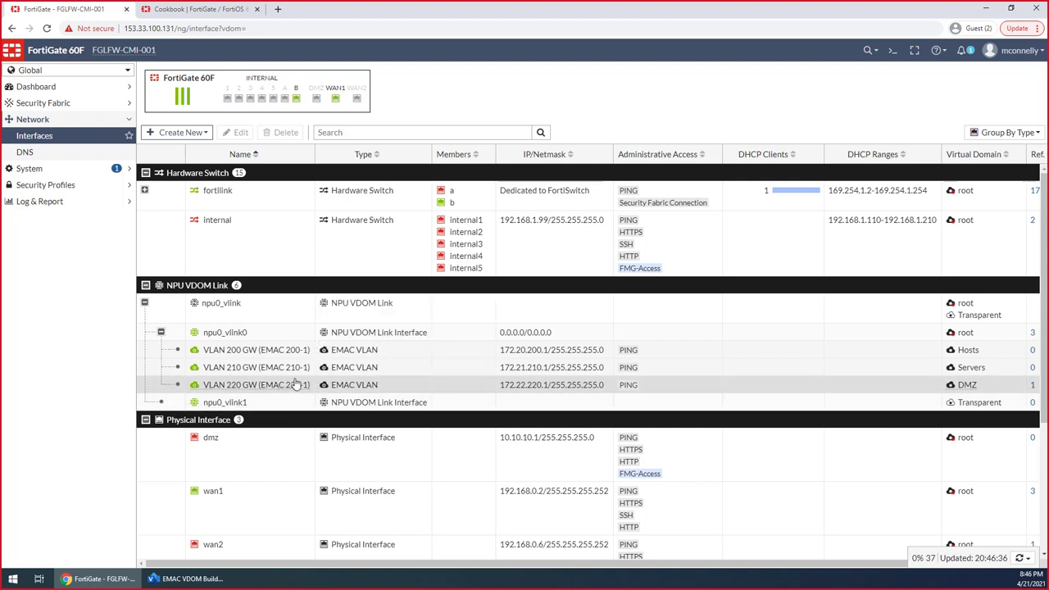
{"action": "mouse_move", "coordinate": [241, 370]}
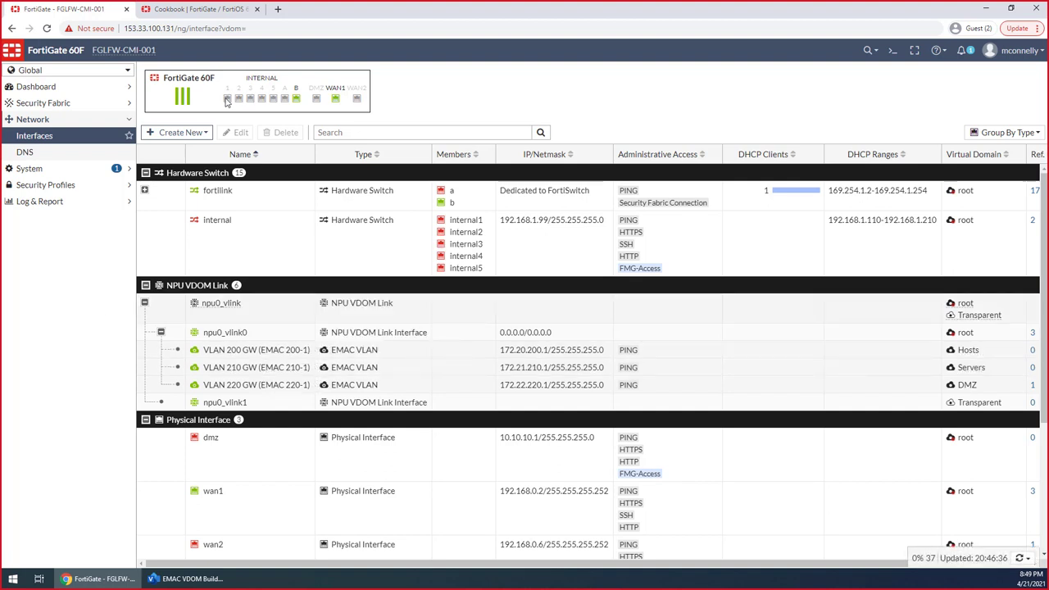
- Reload interfaces, expand npu0_vlink0 to find People (EMAC 230-1), then bring up the EMAC VDOM Build diagram
{"action": "left_click", "coordinate": [51, 137]}
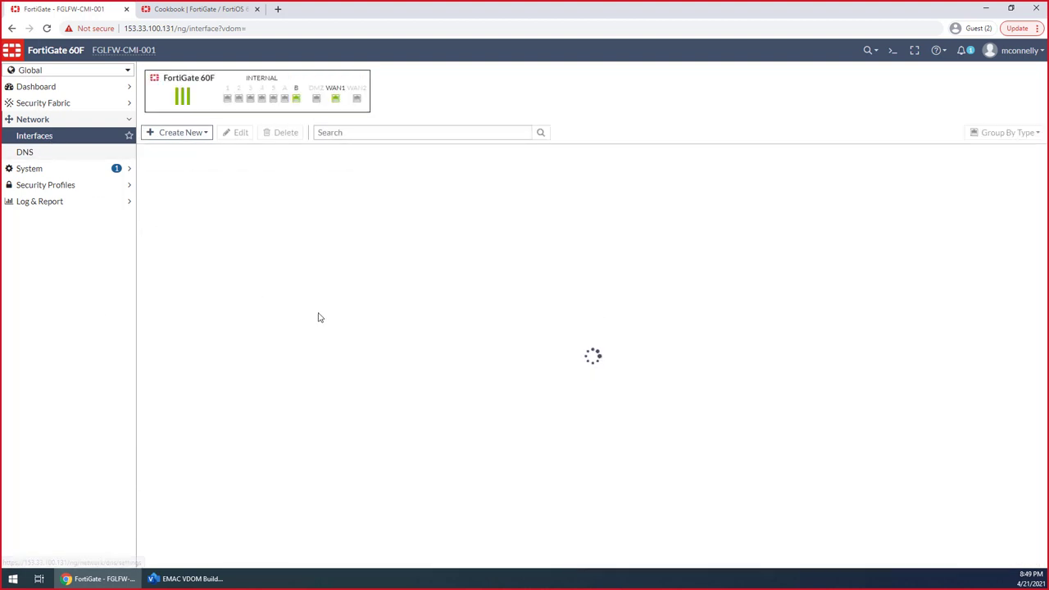
{"action": "left_click", "coordinate": [145, 304]}
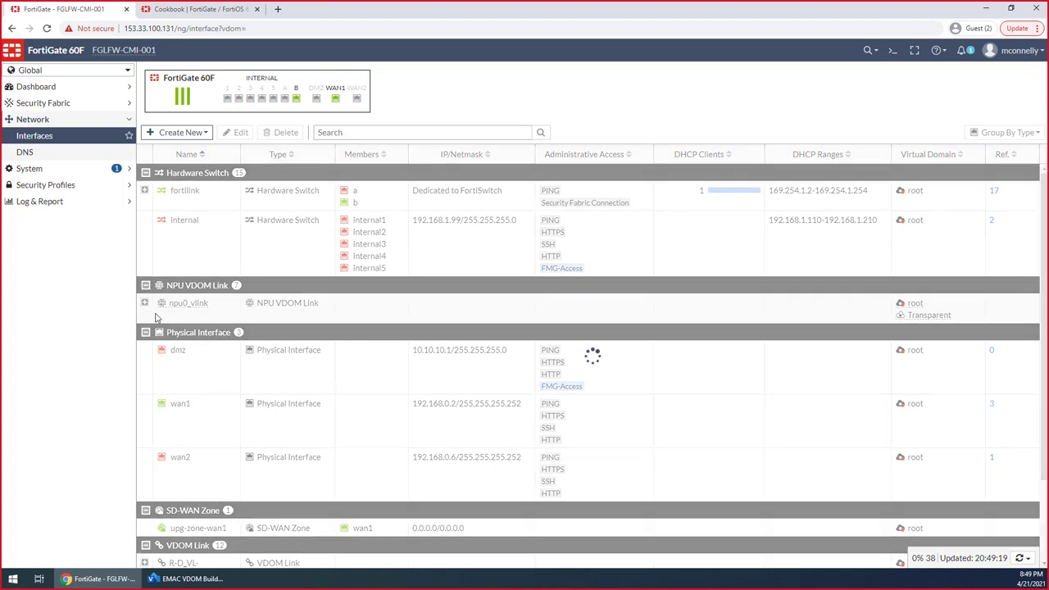
{"action": "left_click", "coordinate": [161, 332]}
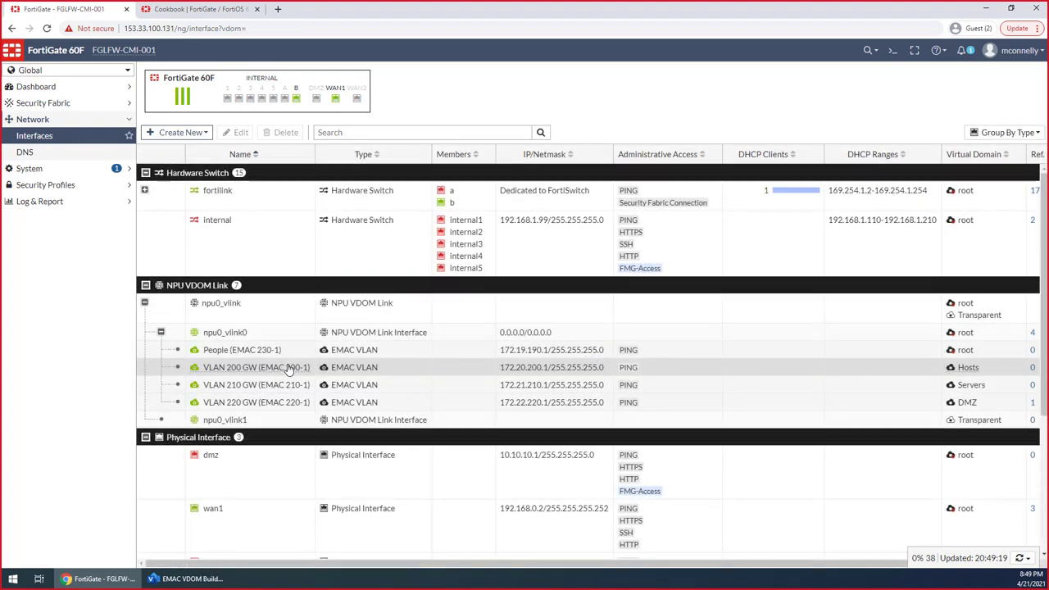
{"action": "mouse_move", "coordinate": [273, 352]}
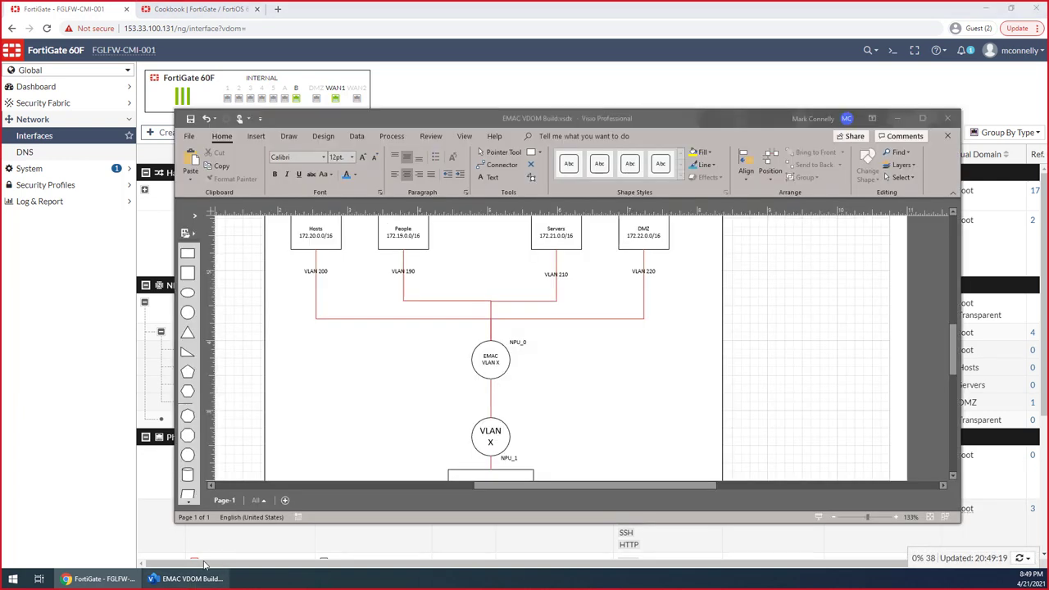
{"action": "left_click", "coordinate": [188, 579]}
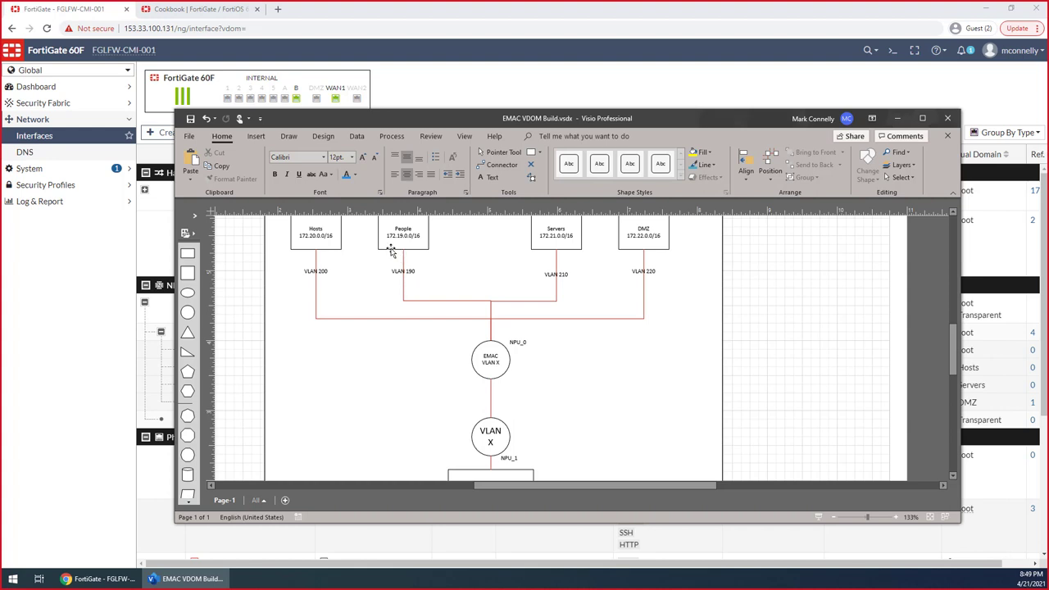
- Open People (EMAC 230-1) for editing, then bring the EMAC VDOM Build diagram in front
{"action": "left_click", "coordinate": [123, 244]}
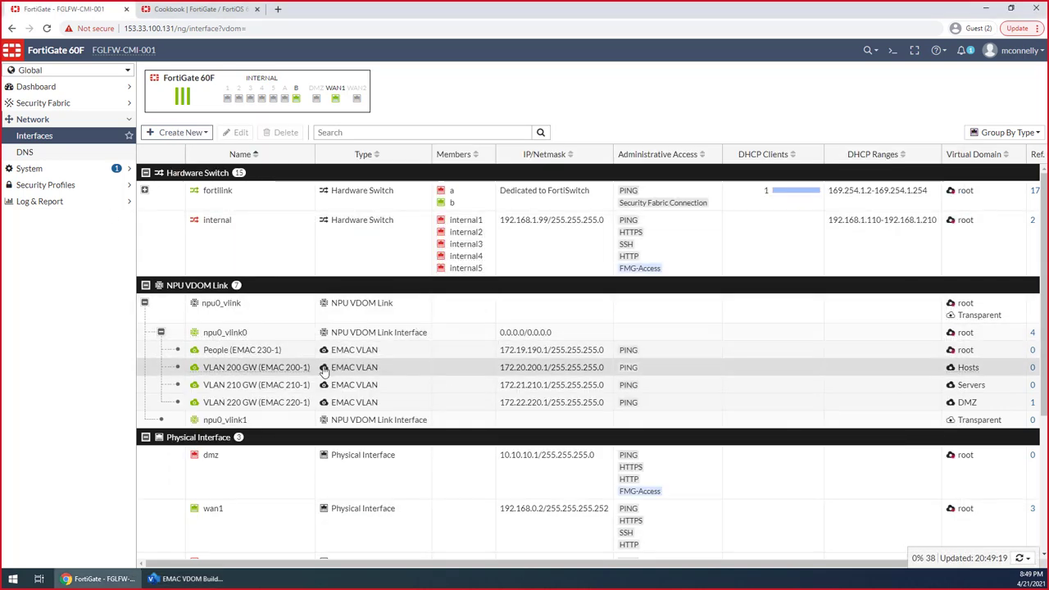
{"action": "double_click", "coordinate": [270, 350]}
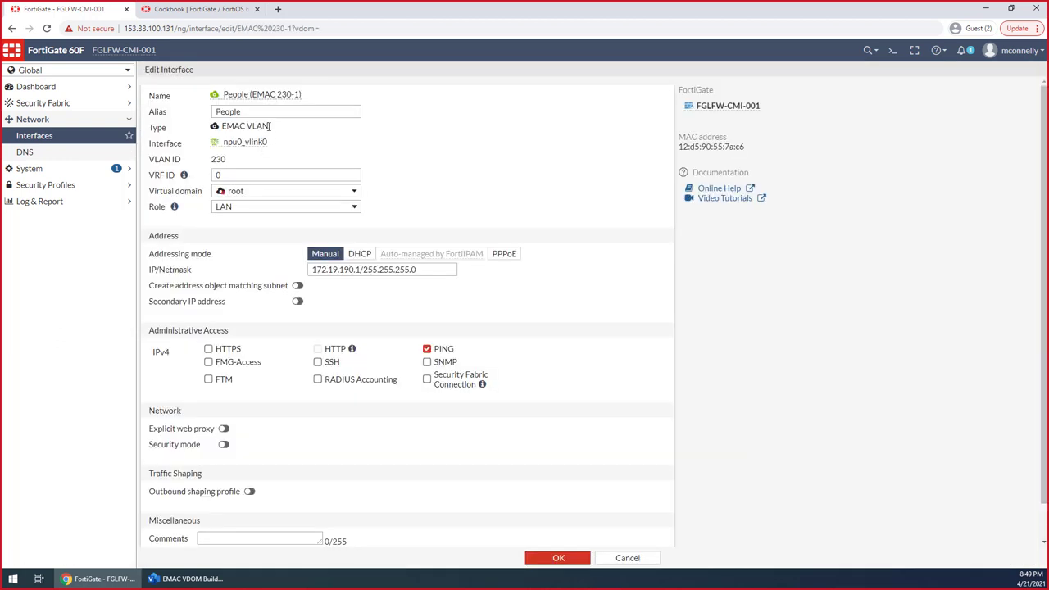
{"action": "left_click", "coordinate": [220, 578]}
- Select the VLAN 190 label beneath the People 172.19.0.0/16 box in the diagram
{"action": "scroll", "coordinate": [411, 311], "scroll_direction": "up", "scroll_amount": 2}
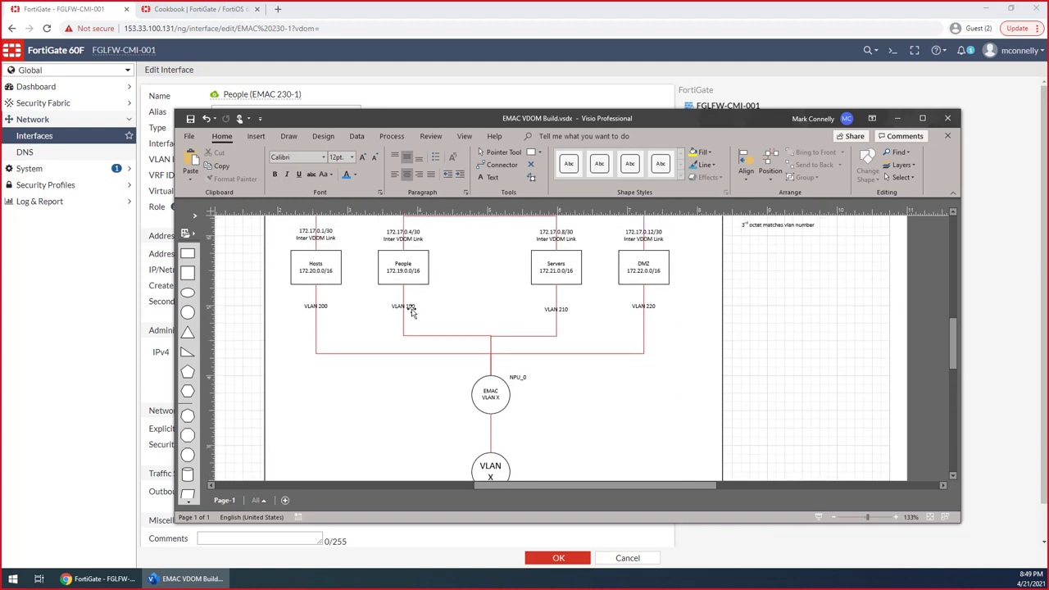
{"action": "left_click", "coordinate": [411, 310]}
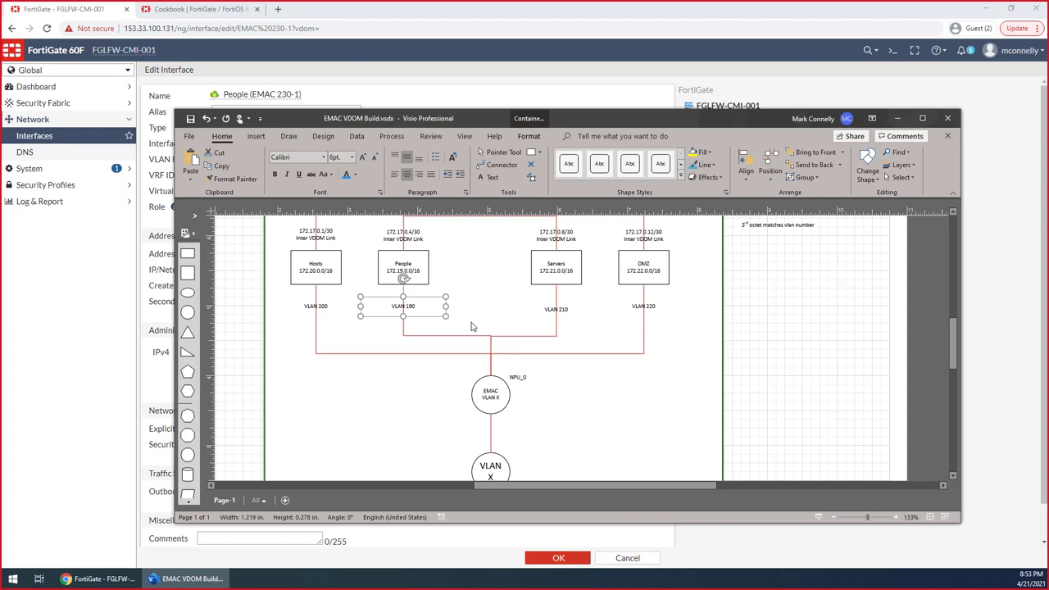
- Select the EMAC VLAN X and VLAN X circles in the Visio diagram
{"action": "scroll", "coordinate": [545, 458], "scroll_direction": "down", "scroll_amount": 3}
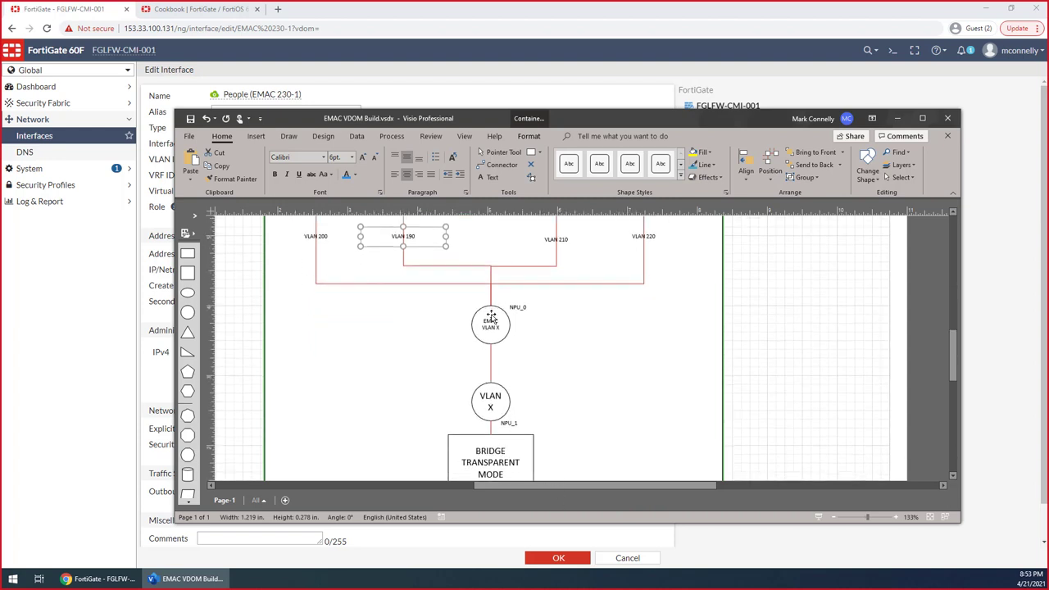
{"action": "left_click", "coordinate": [506, 321]}
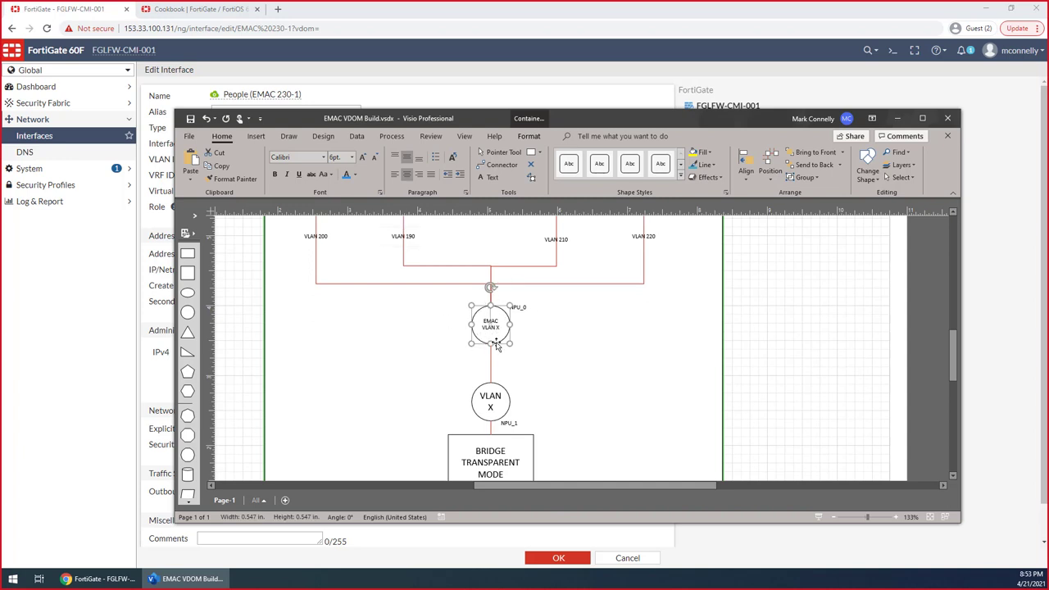
{"action": "left_click", "coordinate": [490, 406]}
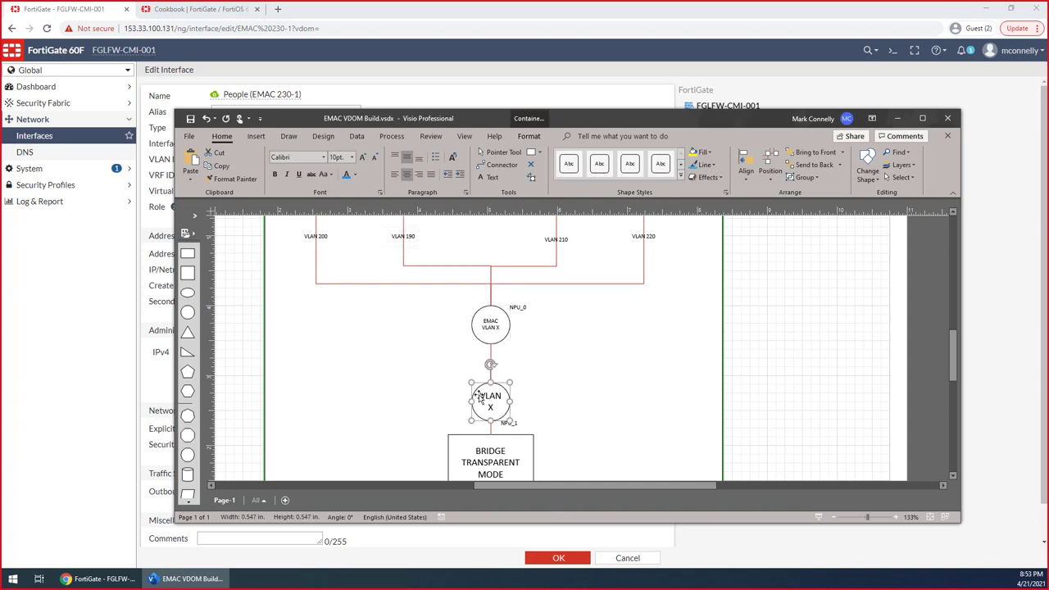
- Return to the FortiGate interface page and open the Global VDOM list
{"action": "scroll", "coordinate": [541, 395], "scroll_direction": "down", "scroll_amount": 3}
{"action": "scroll", "coordinate": [540, 395], "scroll_direction": "down", "scroll_amount": 2}
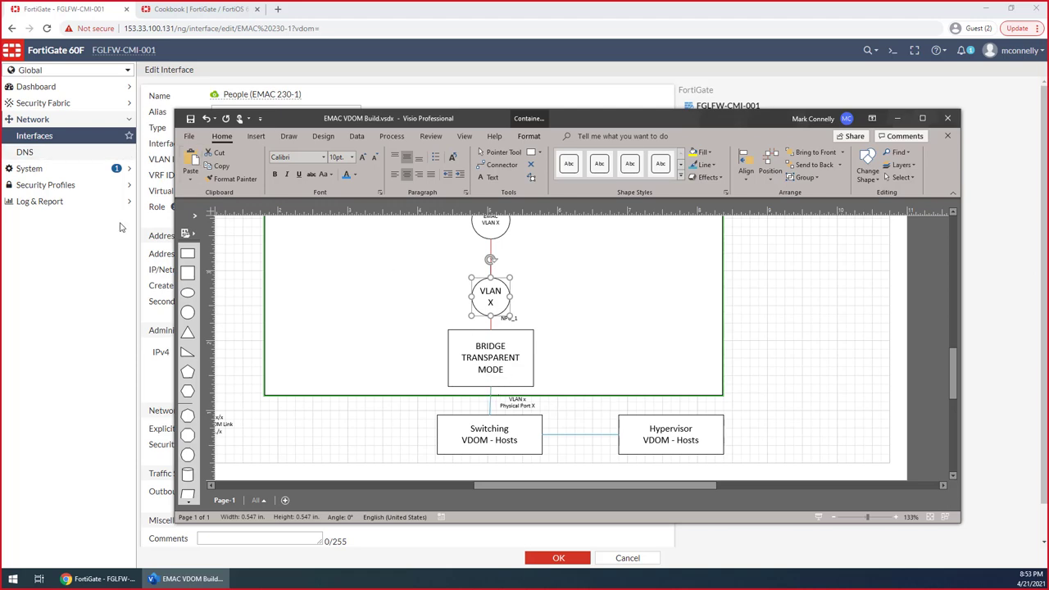
{"action": "left_click", "coordinate": [64, 141]}
{"action": "left_click", "coordinate": [41, 70]}
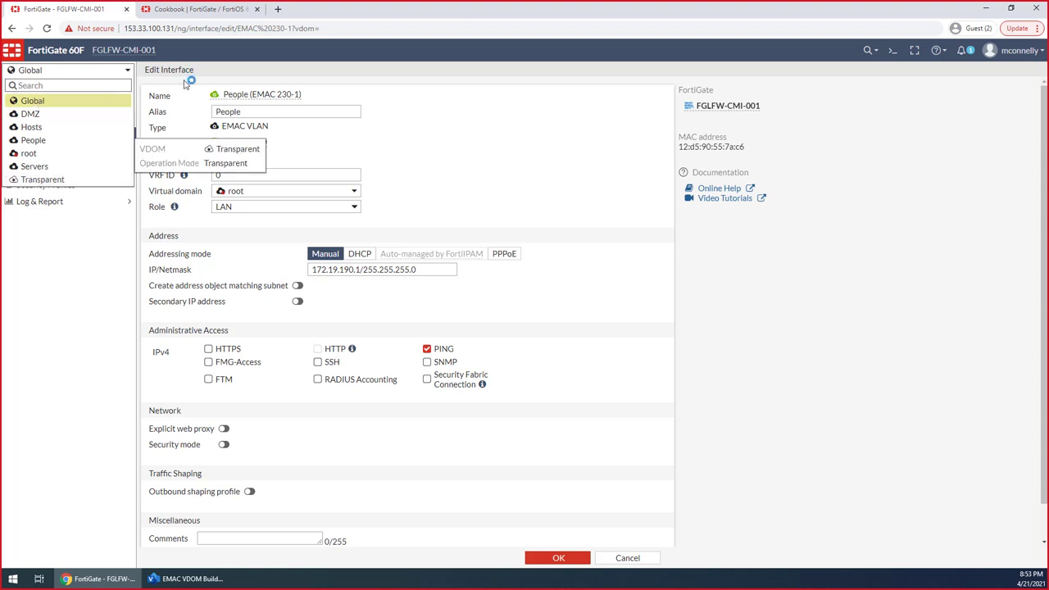
- Append GW to the VLAN 190 interface's alias under npu0_vlink0, making it 'VLAN 190 GW'
{"action": "left_click", "coordinate": [18, 102]}
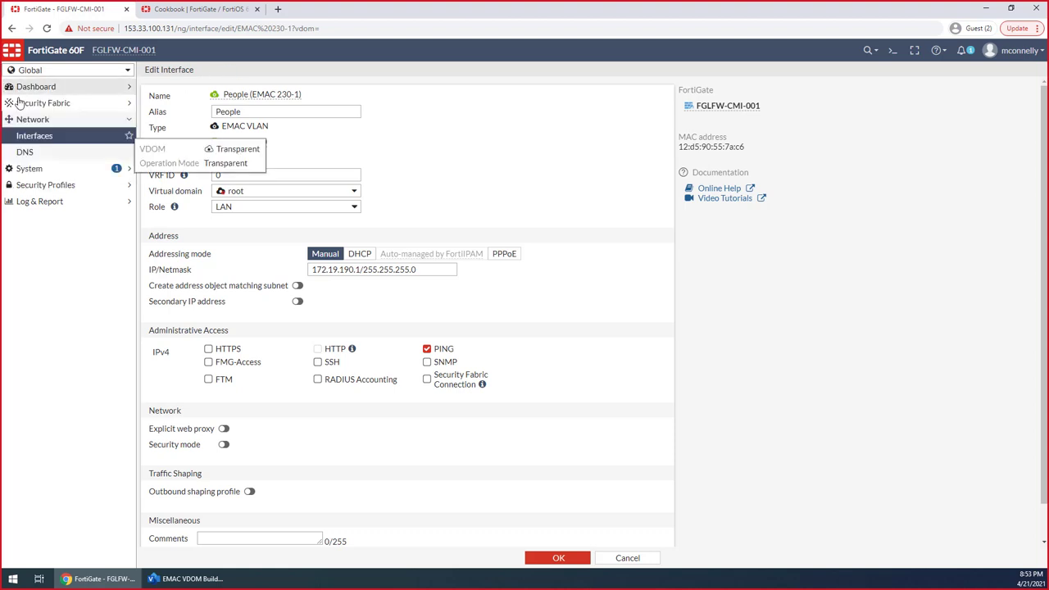
{"action": "left_click", "coordinate": [88, 137]}
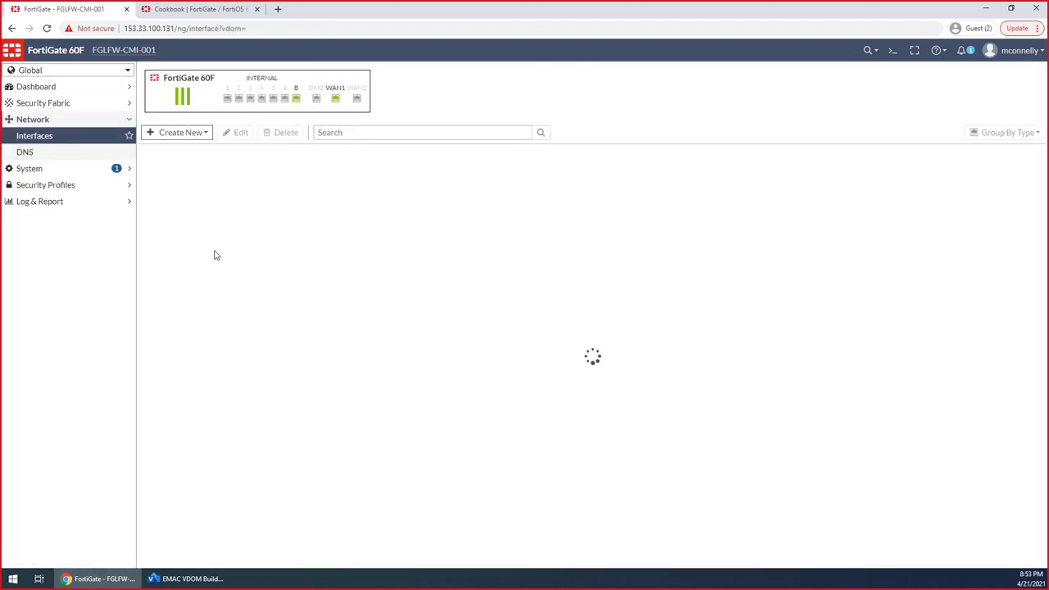
{"action": "left_click", "coordinate": [144, 303]}
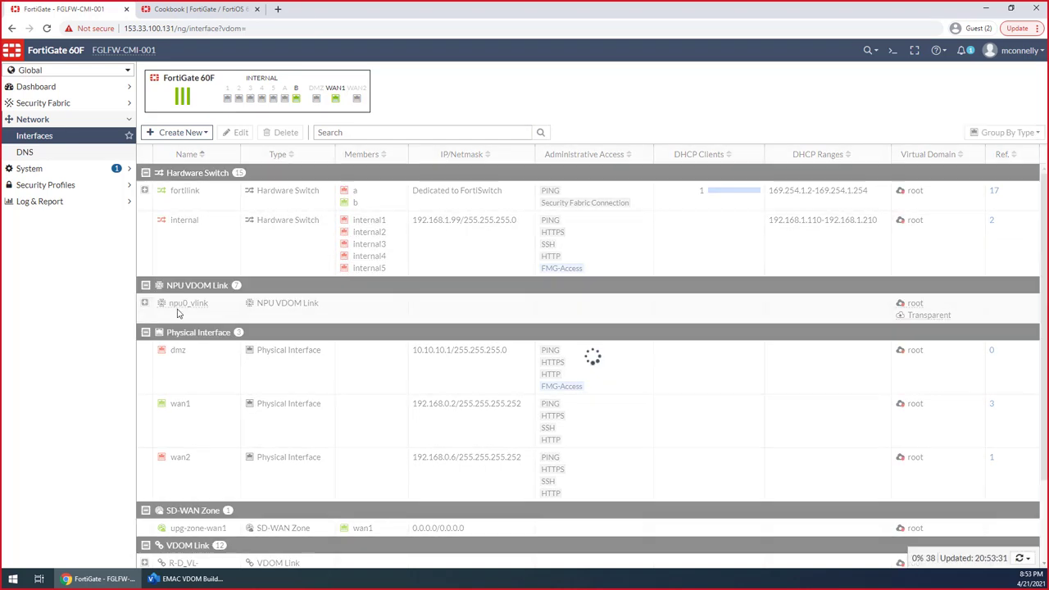
{"action": "left_click", "coordinate": [161, 332]}
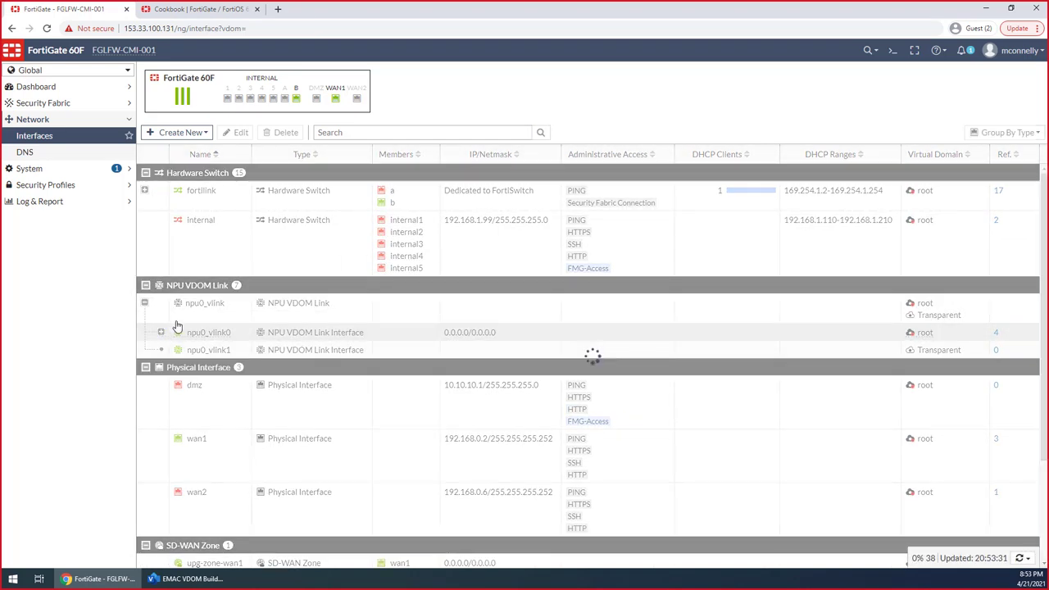
{"action": "left_click", "coordinate": [244, 352]}
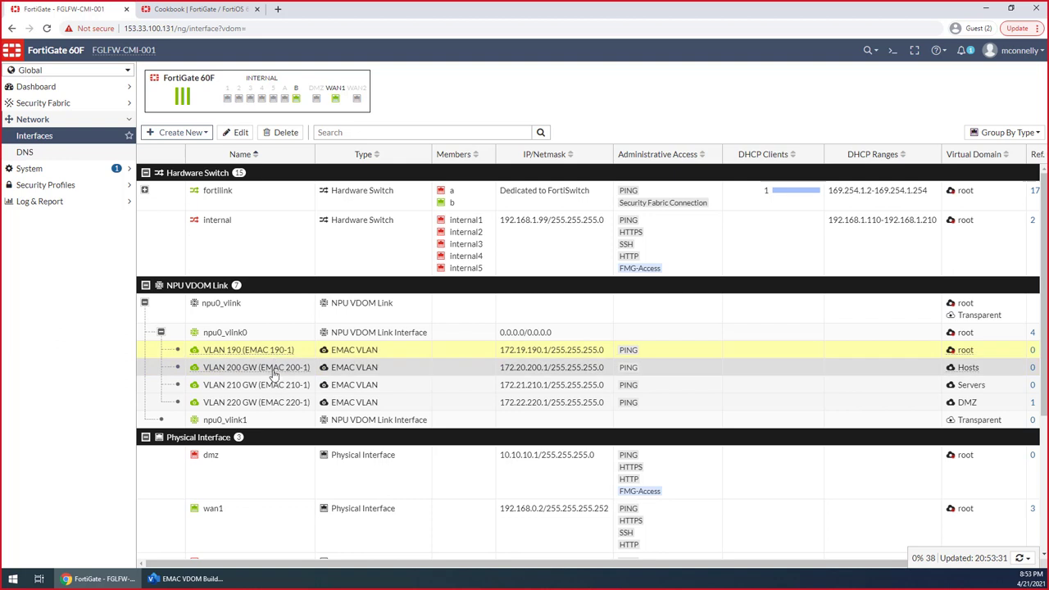
{"action": "double_click", "coordinate": [232, 353]}
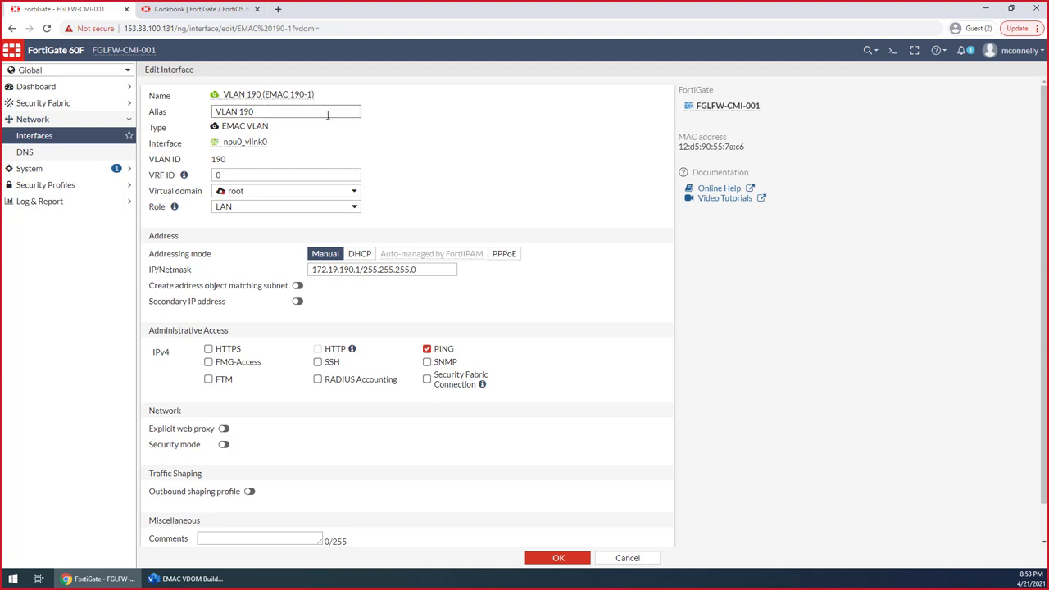
{"action": "type", "text": "GW"}
{"action": "left_click", "coordinate": [549, 558]}
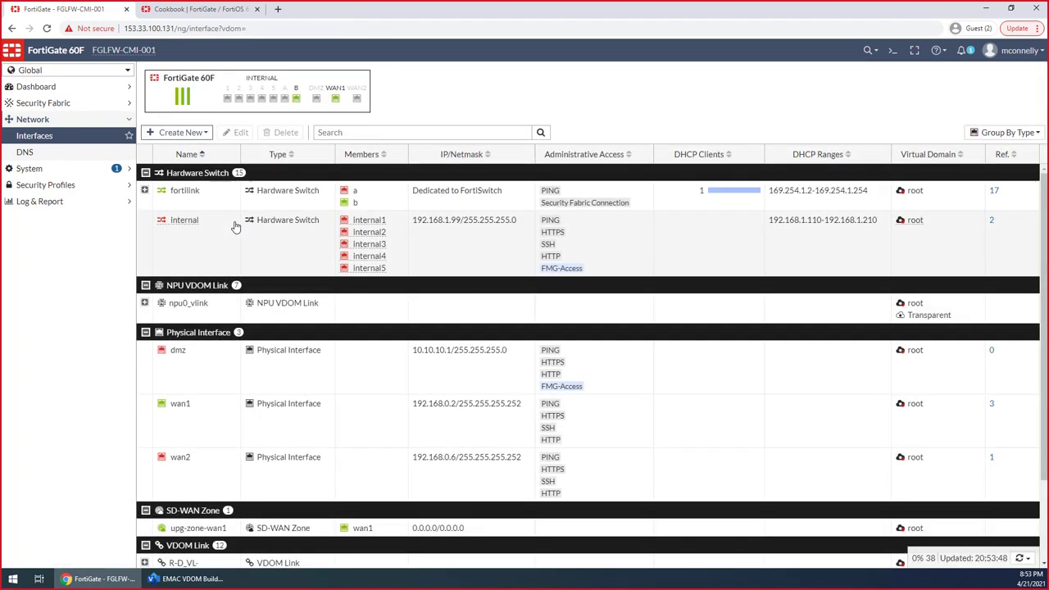
- Start a new interface named 'VLAN 200-V' with alias 'VLAN 200 Virtual Int'
{"action": "left_click", "coordinate": [176, 132]}
{"action": "left_click", "coordinate": [156, 154]}
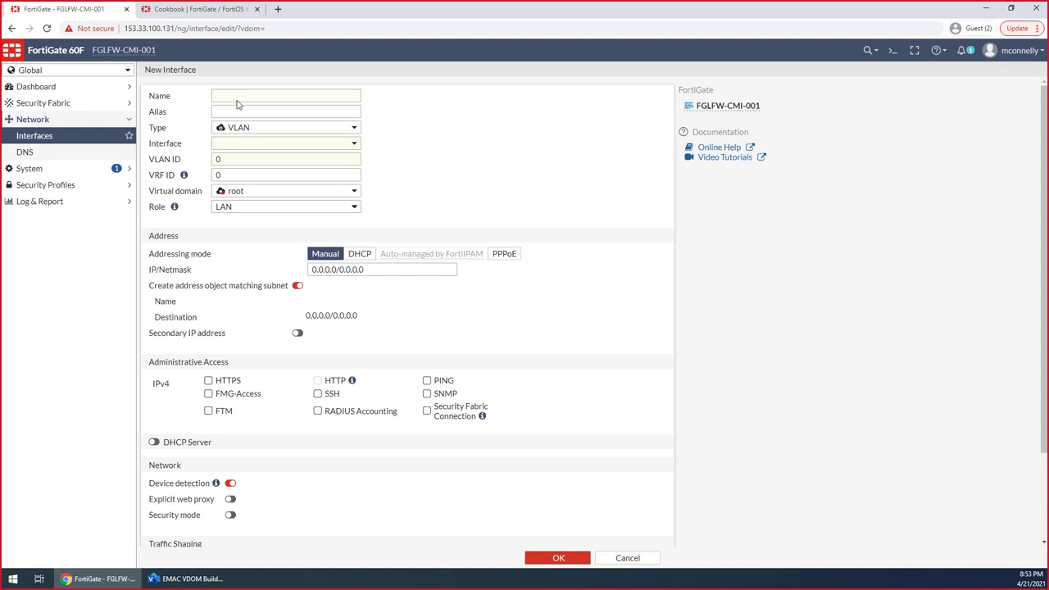
{"action": "left_click", "coordinate": [242, 96]}
{"action": "type", "text": "VLAN"}
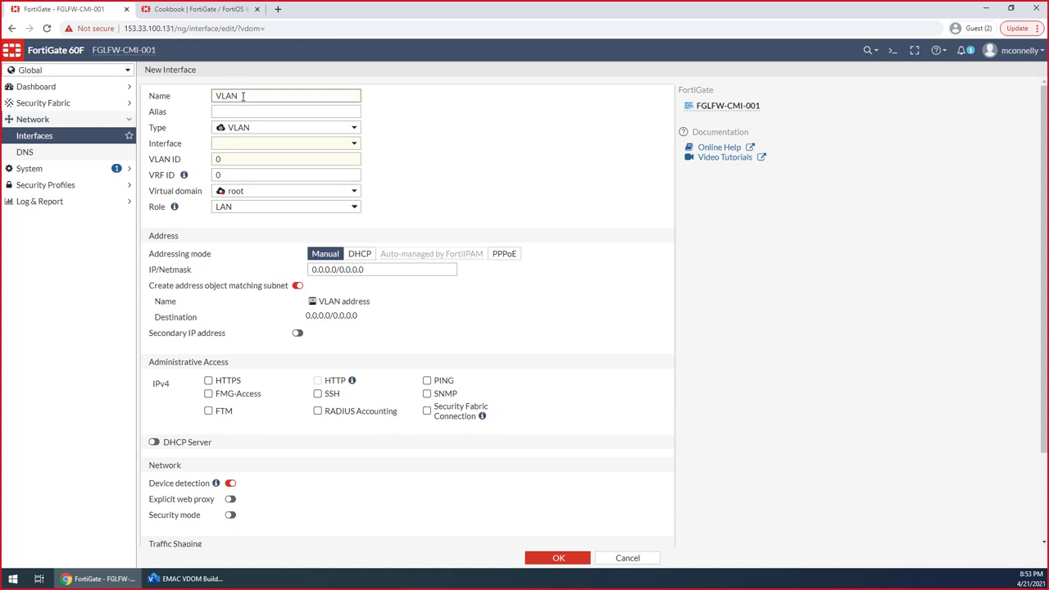
{"action": "type", "text": " 200-"}
{"action": "type", "text": "V"}
{"action": "left_click", "coordinate": [267, 111]}
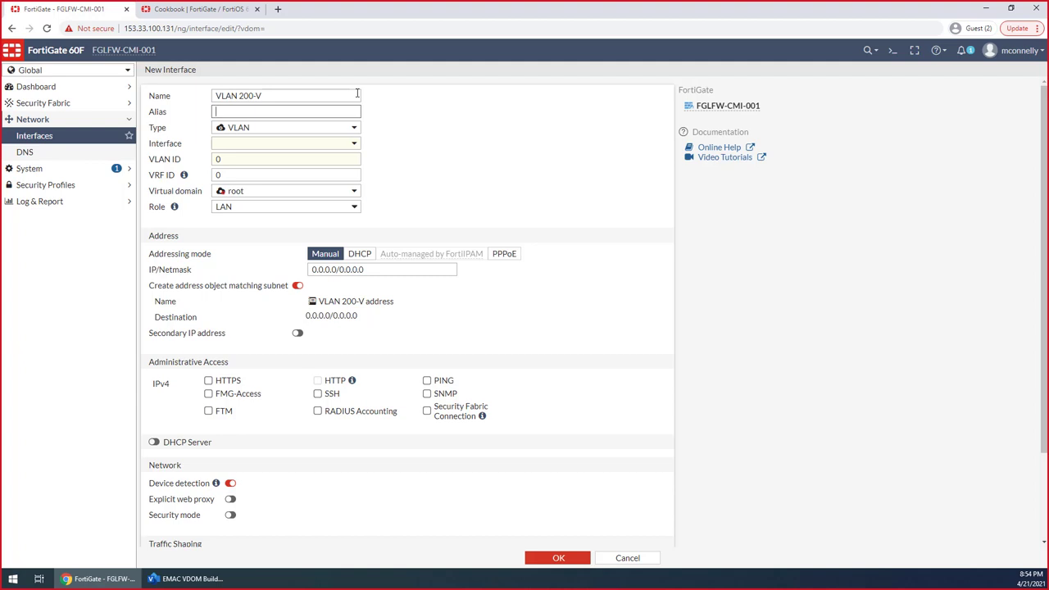
{"action": "type", "text": "VLAN 200 Virtual Interface"}
{"action": "left_click_drag", "start_coordinate": [335, 112], "coordinate": [294, 109]}
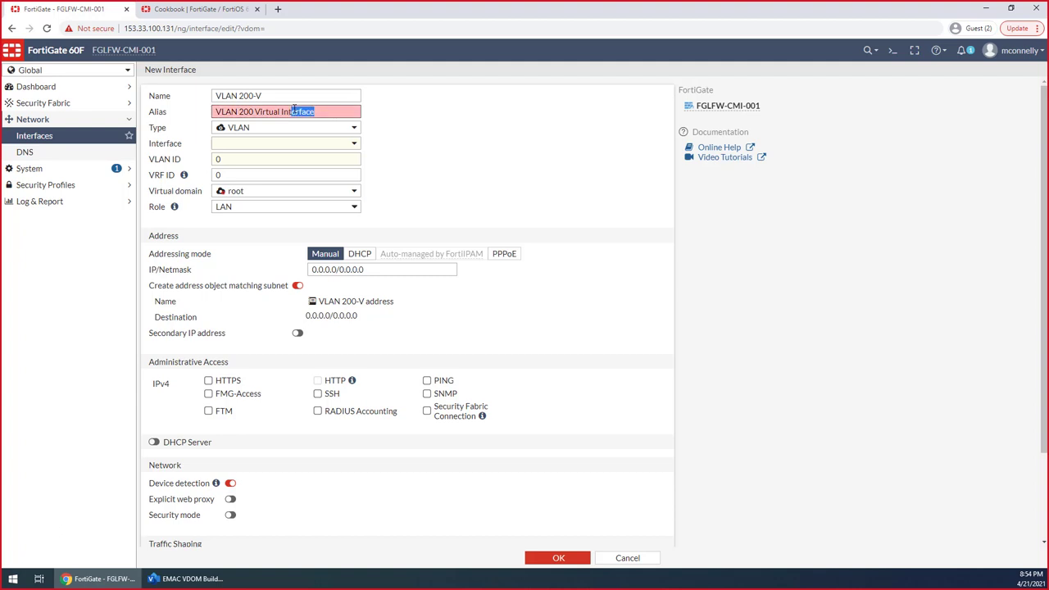
{"action": "key", "text": "BackSpace"}
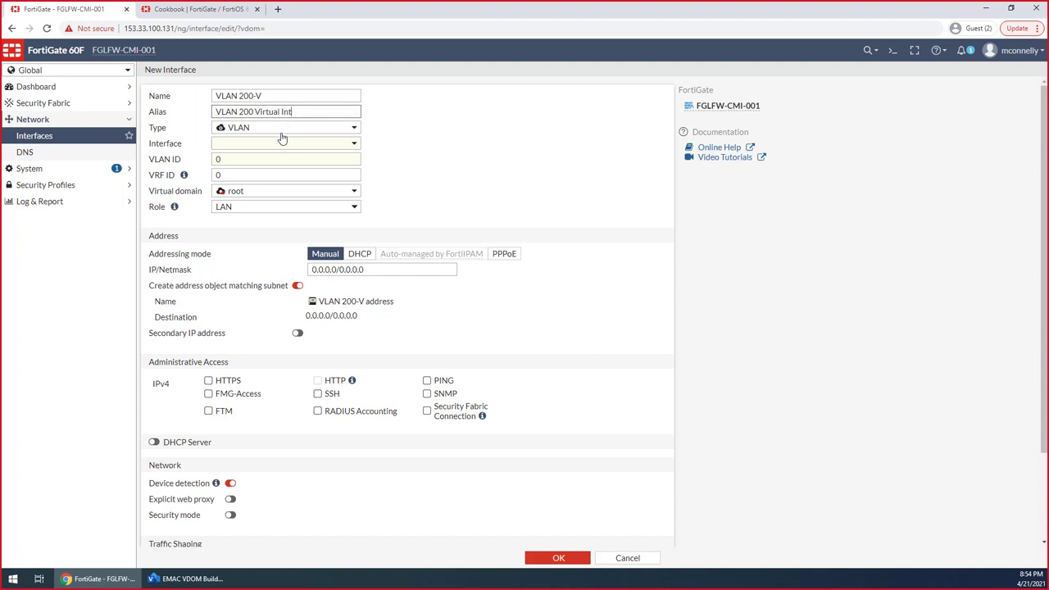
- Attach it to npu0_vlink1 with VLAN ID 200 in the Transparent VDOM and save
{"action": "left_click", "coordinate": [256, 145]}
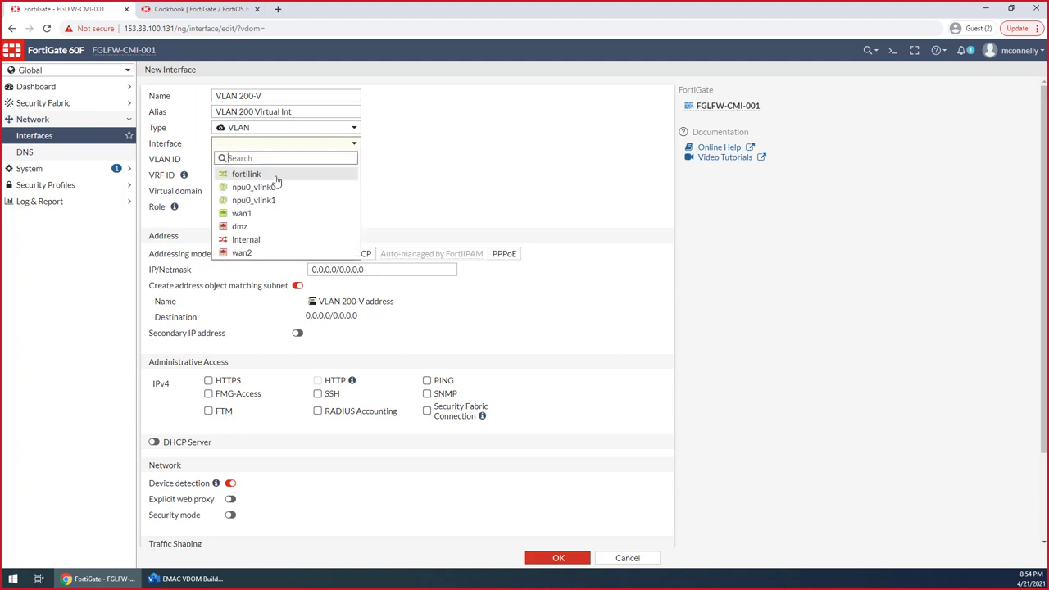
{"action": "left_click", "coordinate": [268, 201]}
{"action": "left_click", "coordinate": [351, 159]}
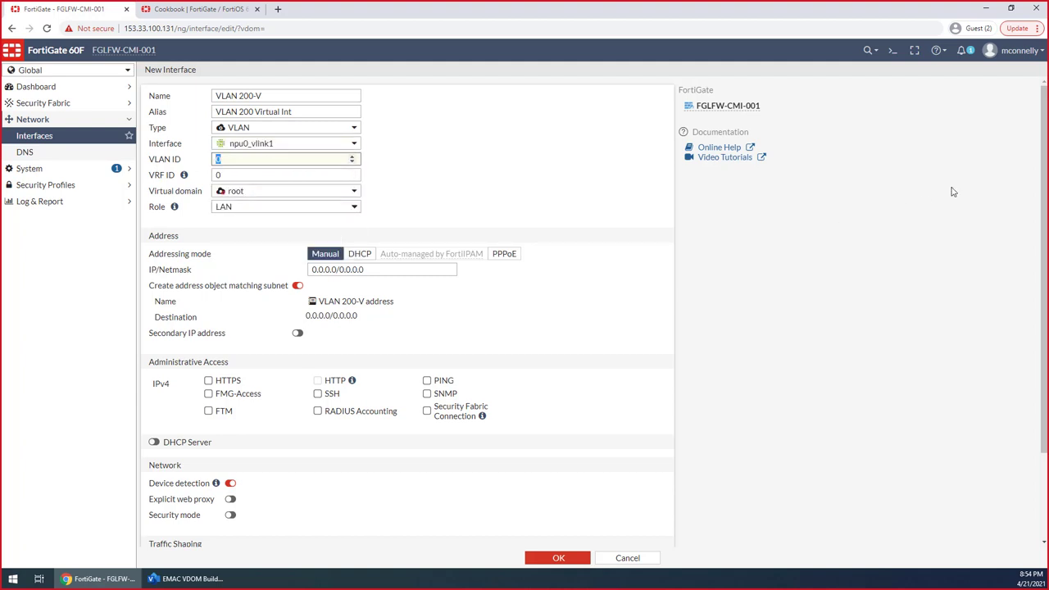
{"action": "type", "text": "200"}
{"action": "left_click", "coordinate": [274, 194]}
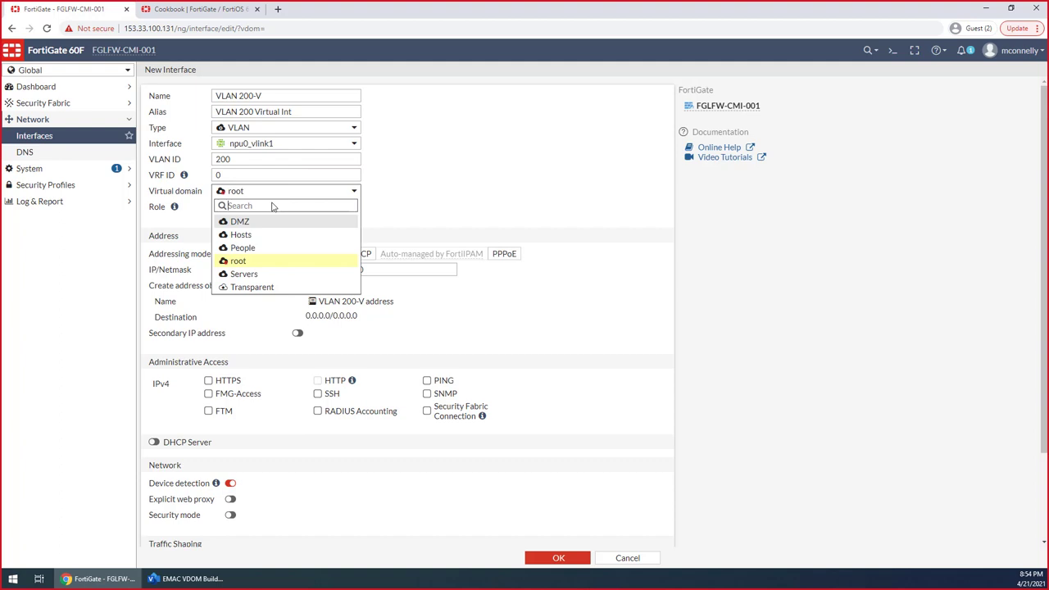
{"action": "left_click", "coordinate": [246, 234]}
{"action": "left_click", "coordinate": [250, 195]}
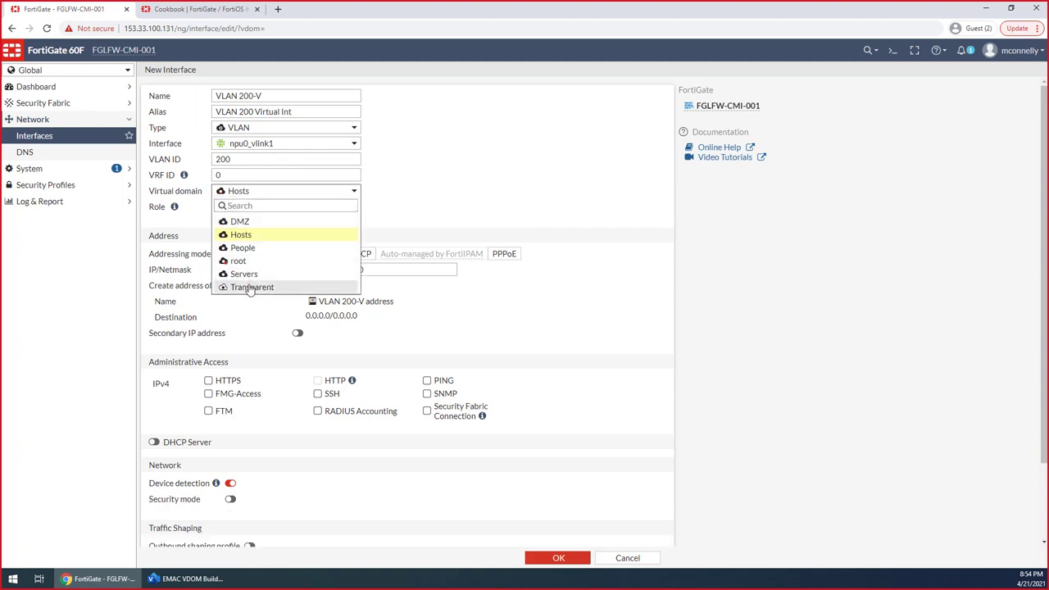
{"action": "left_click", "coordinate": [255, 286]}
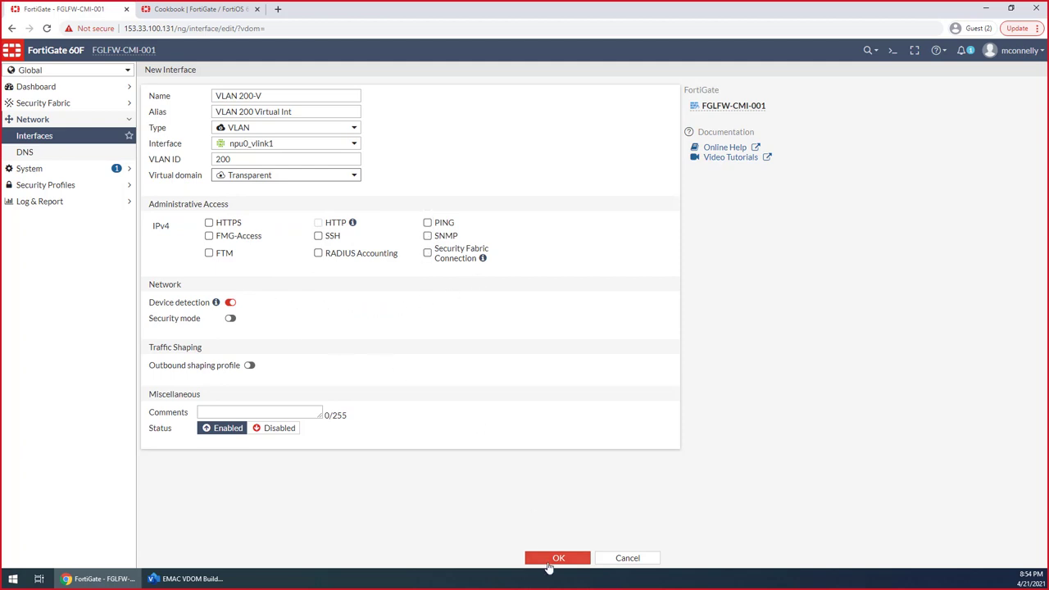
{"action": "left_click", "coordinate": [547, 564]}
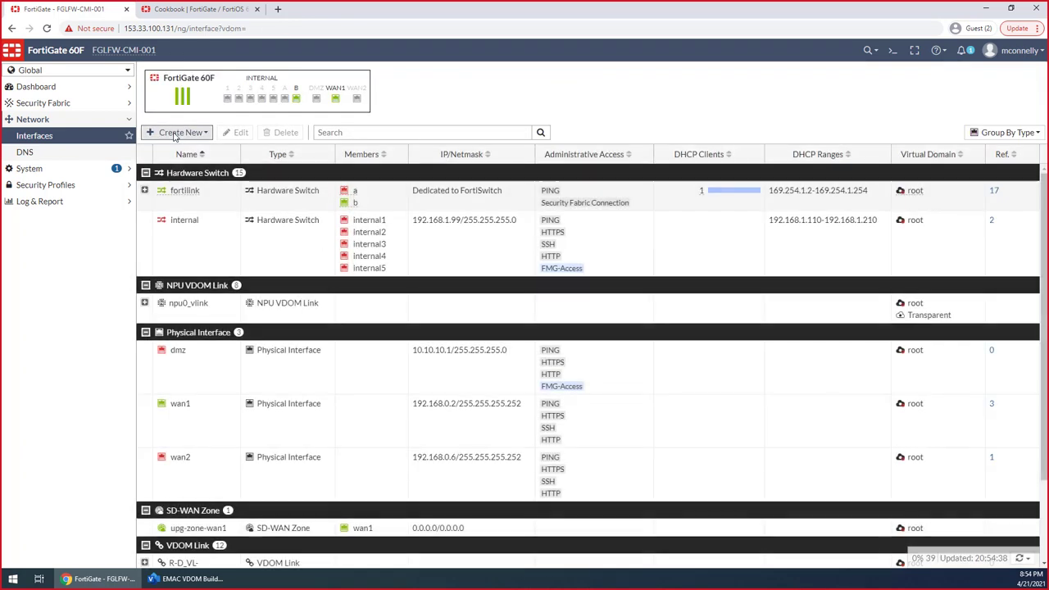
- Start a new interface named 'VLAN 200-P' with alias 'VLAN 200 Physical Int'
{"action": "left_click", "coordinate": [182, 133]}
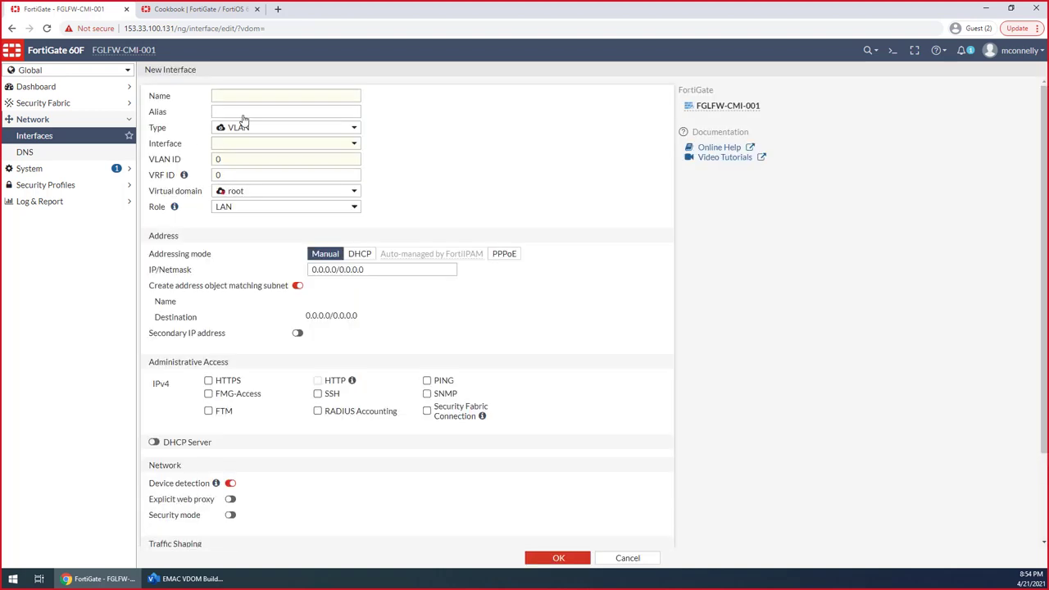
{"action": "left_click", "coordinate": [251, 95]}
{"action": "type", "text": "VLA"}
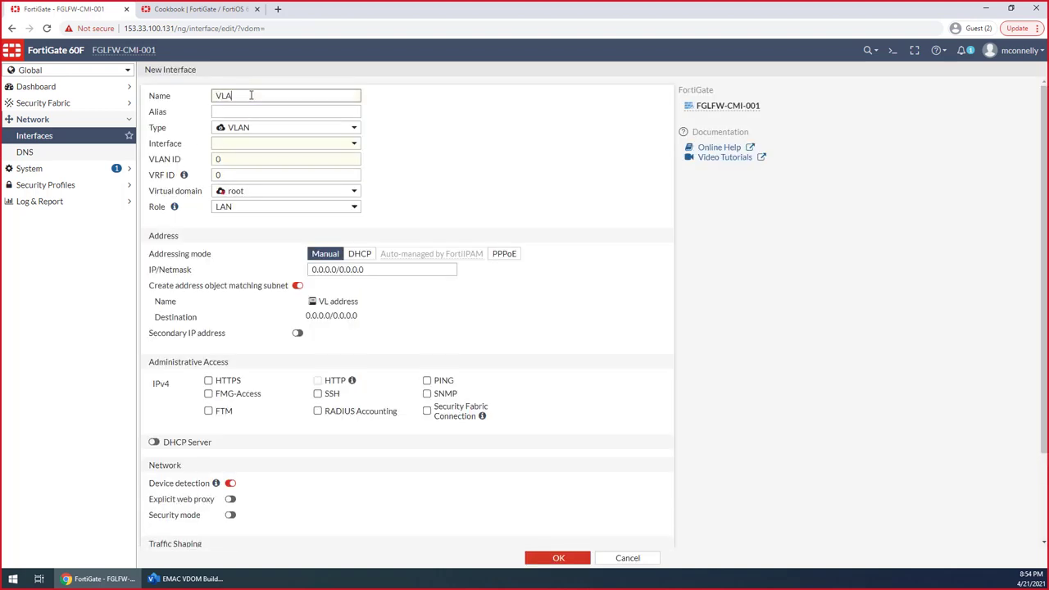
{"action": "type", "text": "N 200-P"}
{"action": "key", "text": "Tab"}
{"action": "type", "text": "VLAN"}
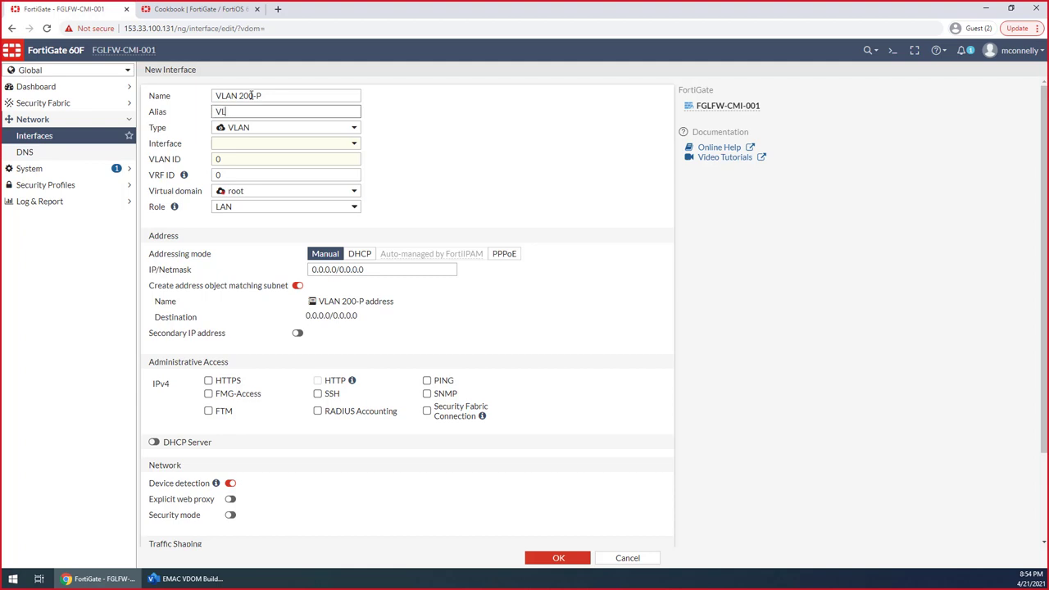
{"action": "type", "text": " 200 Physical Inter"}
{"action": "key", "text": "BackSpace"}
{"action": "key", "text": "BackSpace"}
- Leave the form without a parent interface, returning unsaved to the Interfaces list
{"action": "left_click", "coordinate": [283, 143]}
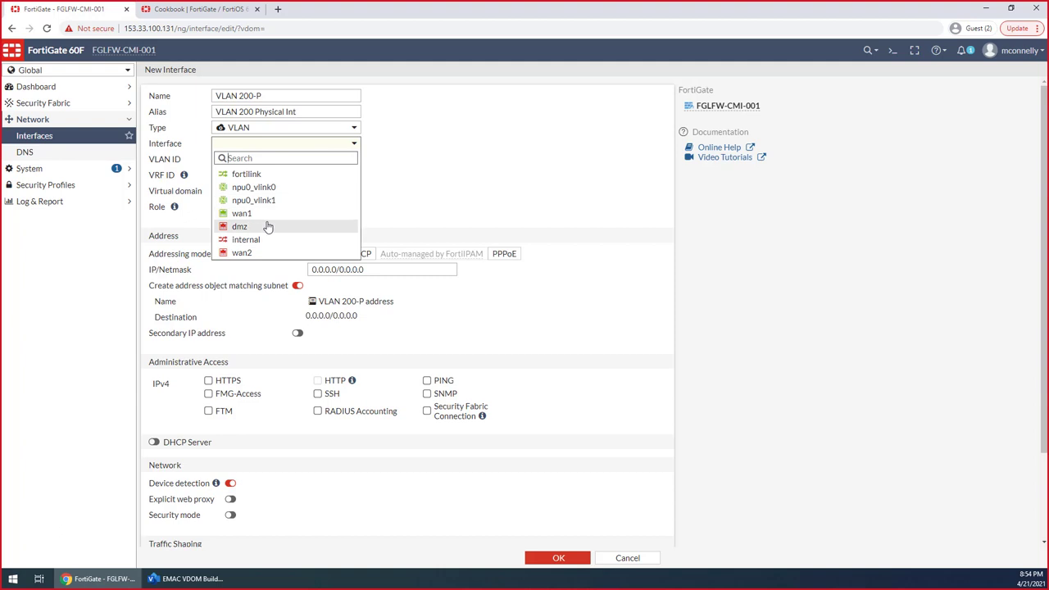
{"action": "left_click", "coordinate": [425, 194]}
{"action": "left_click", "coordinate": [335, 146]}
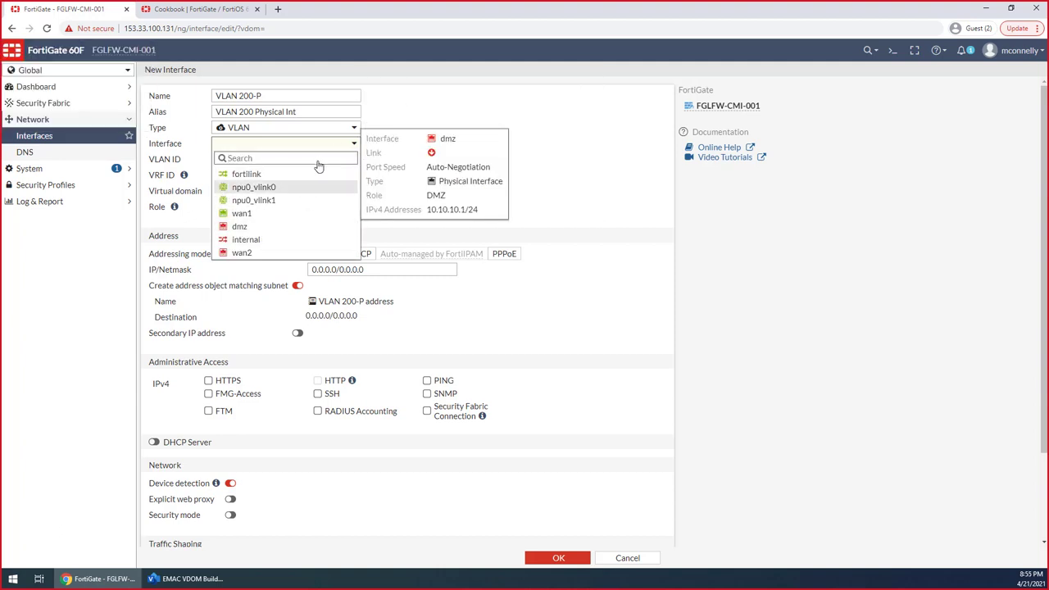
{"action": "left_click", "coordinate": [62, 139]}
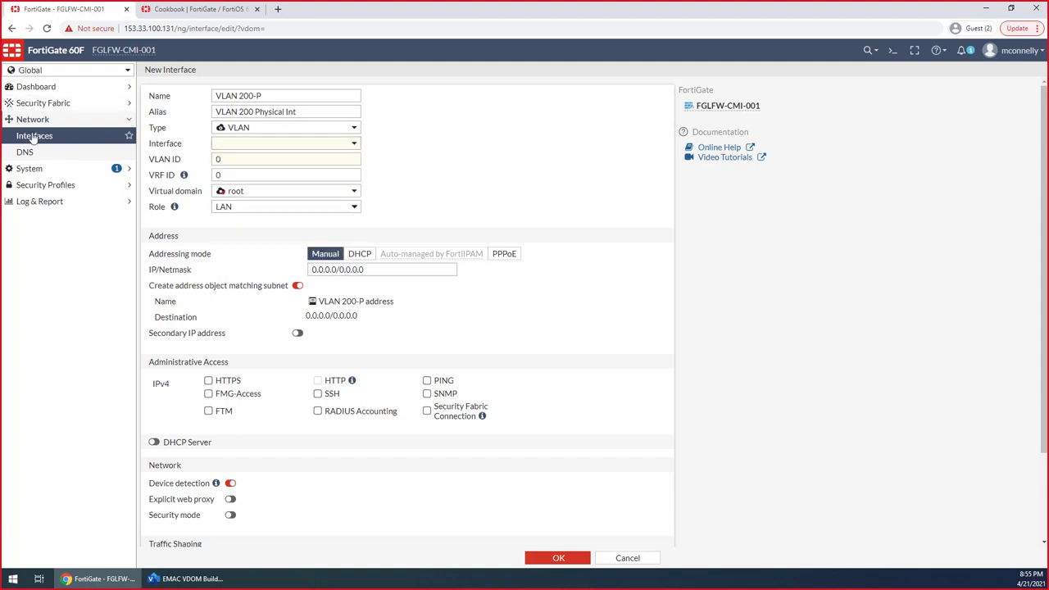
{"action": "left_click", "coordinate": [34, 136]}
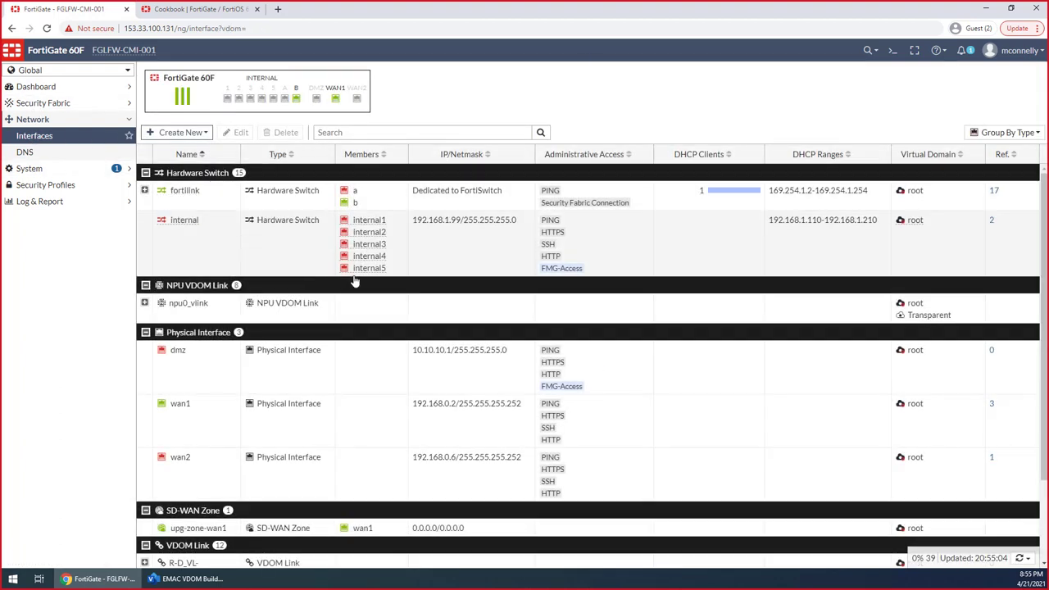
- Remove internal5 from the internal hardware switch's members and save the switch
{"action": "left_click", "coordinate": [371, 236]}
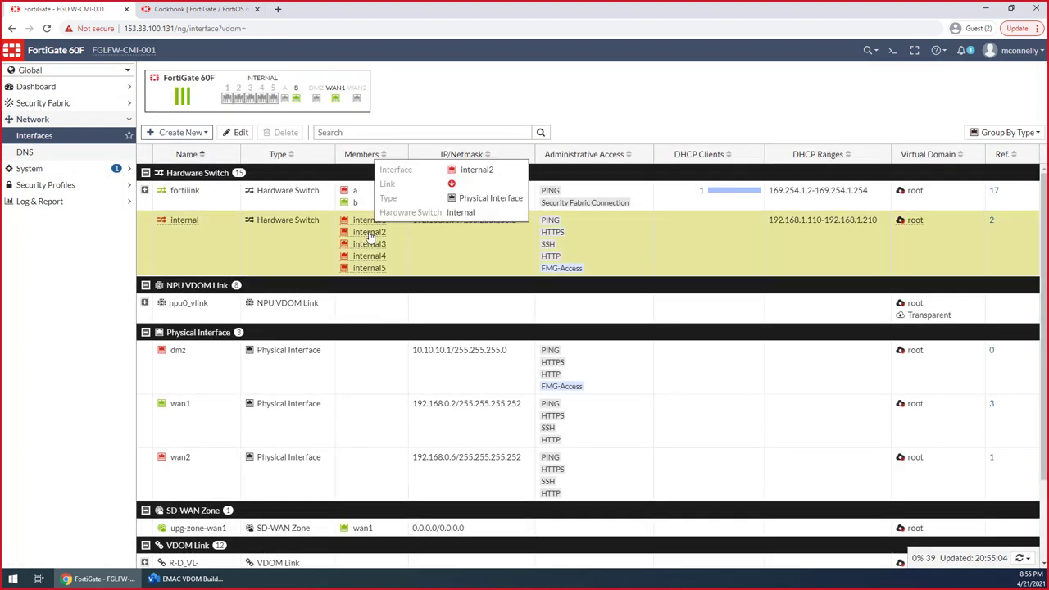
{"action": "double_click", "coordinate": [371, 235]}
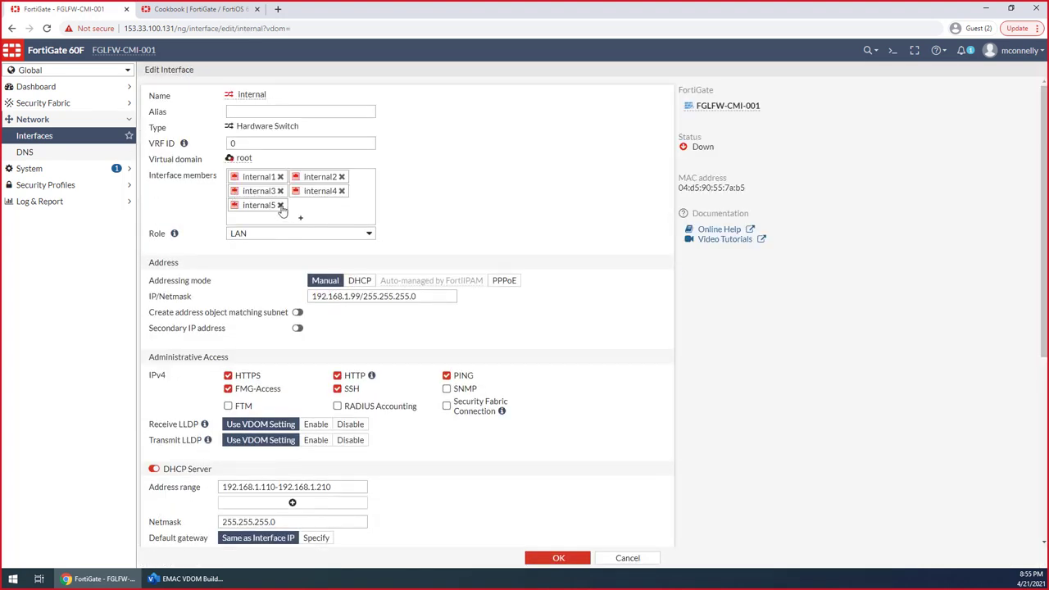
{"action": "left_click", "coordinate": [280, 206]}
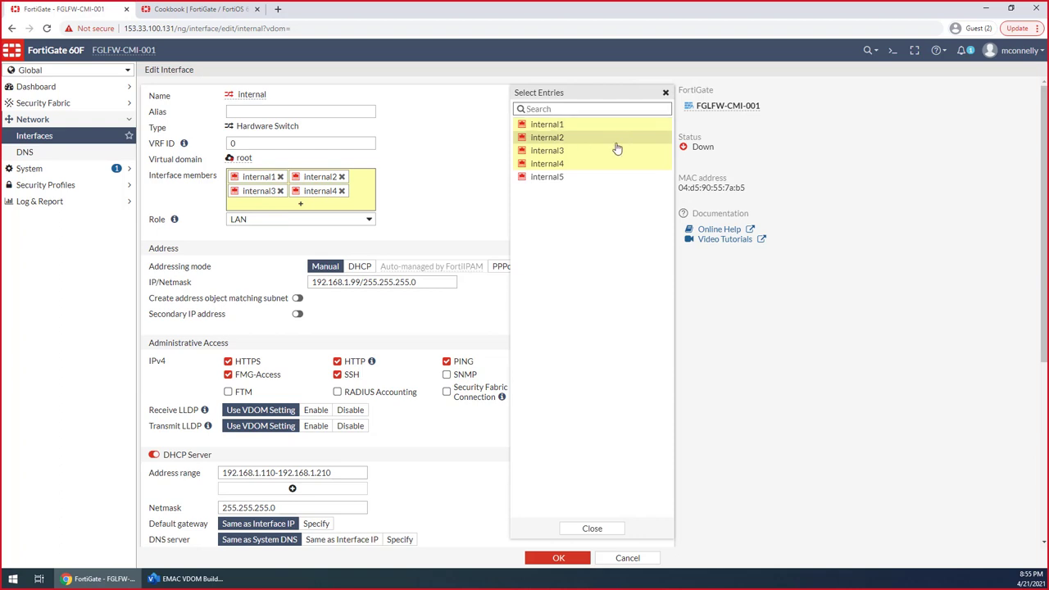
{"action": "left_click", "coordinate": [597, 531]}
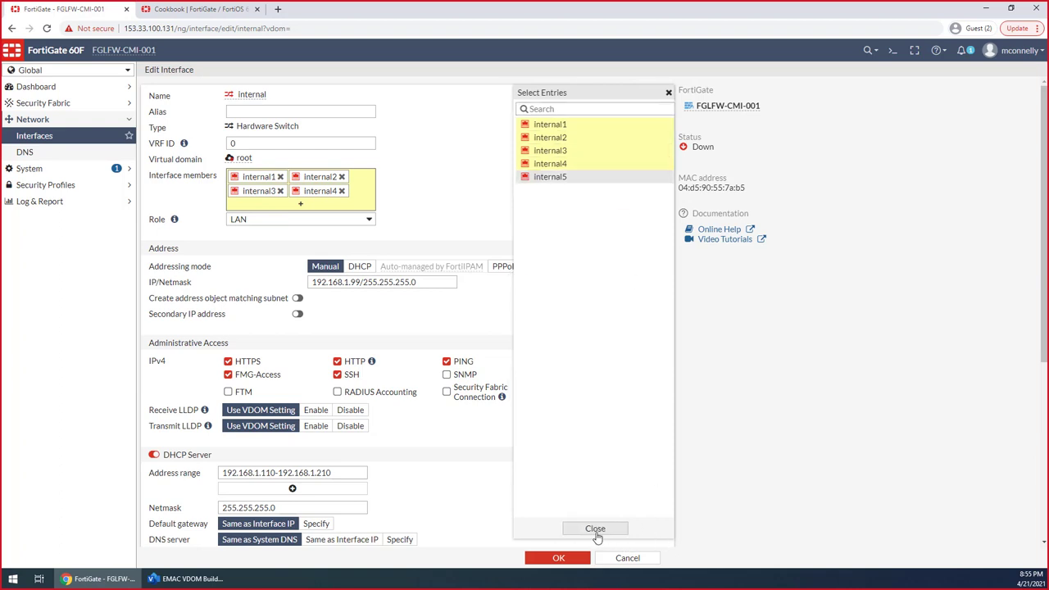
{"action": "left_click", "coordinate": [545, 559]}
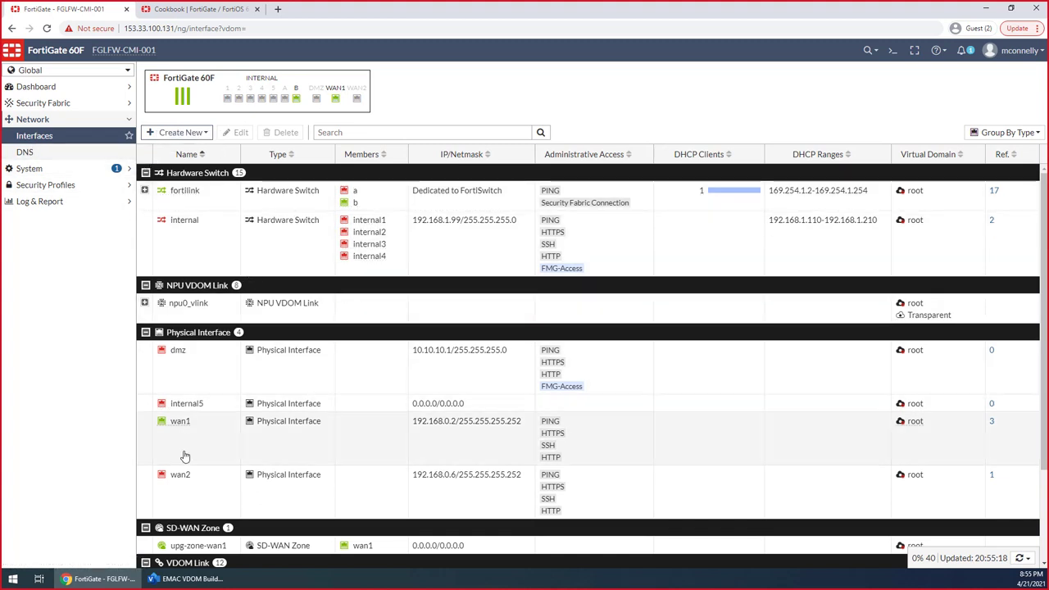
- Change internal5's virtual domain from root to Transparent
{"action": "scroll", "coordinate": [215, 456], "scroll_direction": "down", "scroll_amount": 3}
{"action": "double_click", "coordinate": [188, 283]}
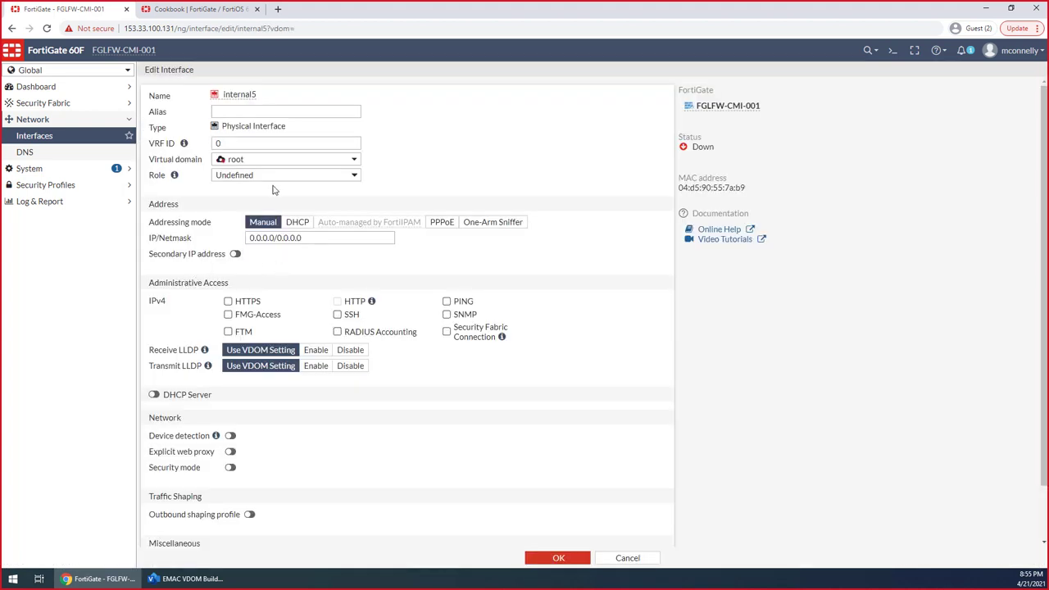
{"action": "left_click", "coordinate": [264, 165]}
{"action": "left_click", "coordinate": [250, 255]}
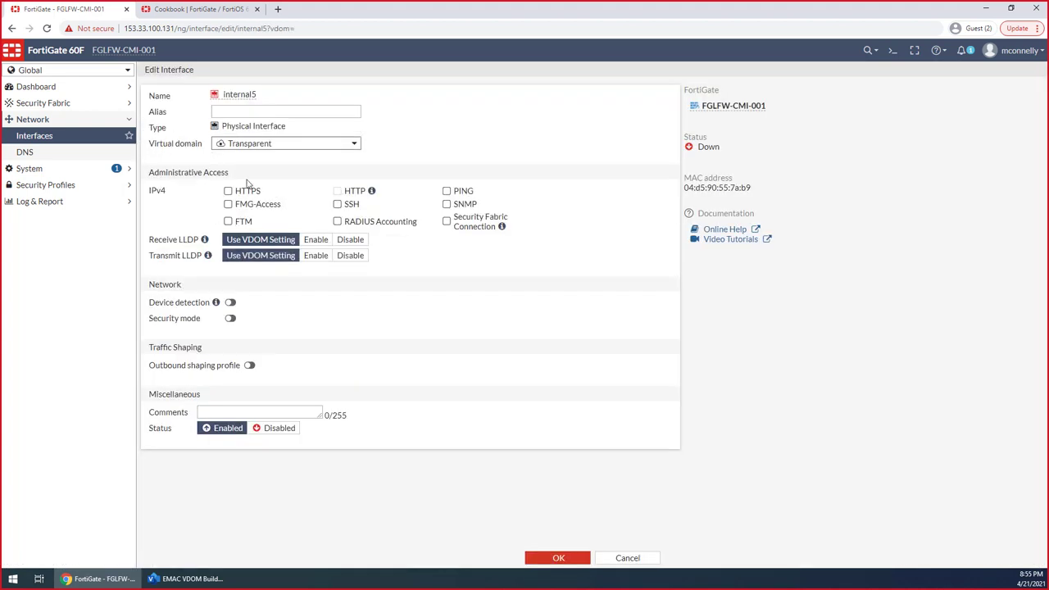
{"action": "left_click", "coordinate": [550, 557]}
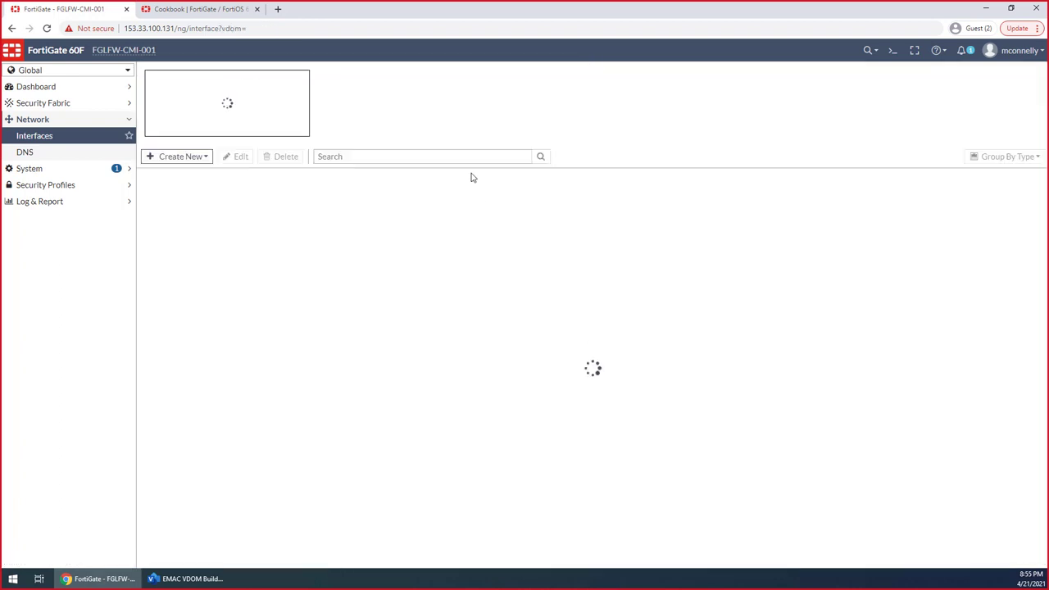
- Start a new interface named 'VLAN 200-P' with alias 'VLAN 200 Phys Int'
{"action": "left_click", "coordinate": [177, 132]}
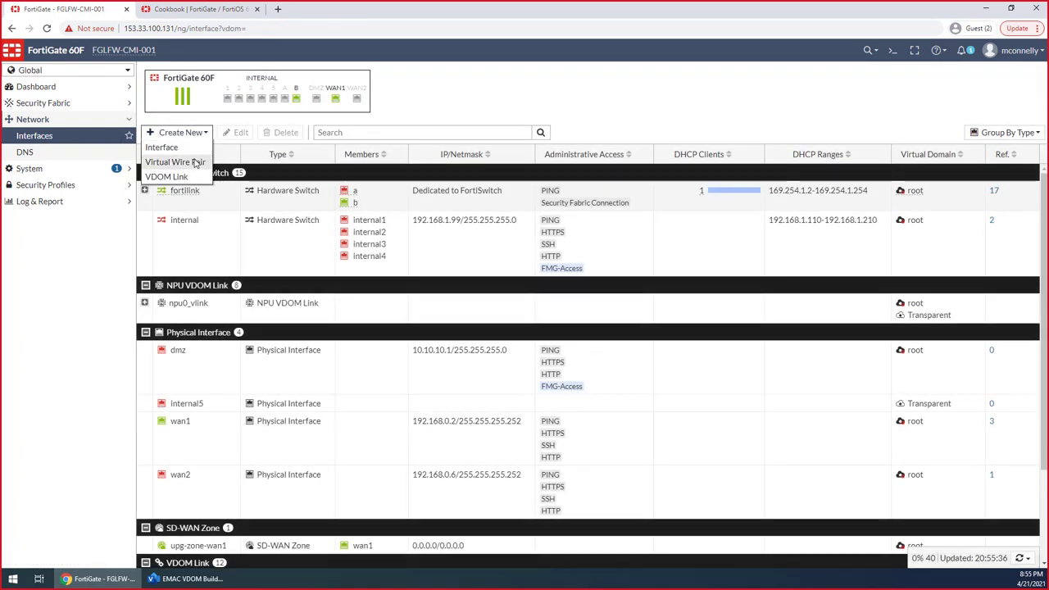
{"action": "left_click", "coordinate": [188, 151]}
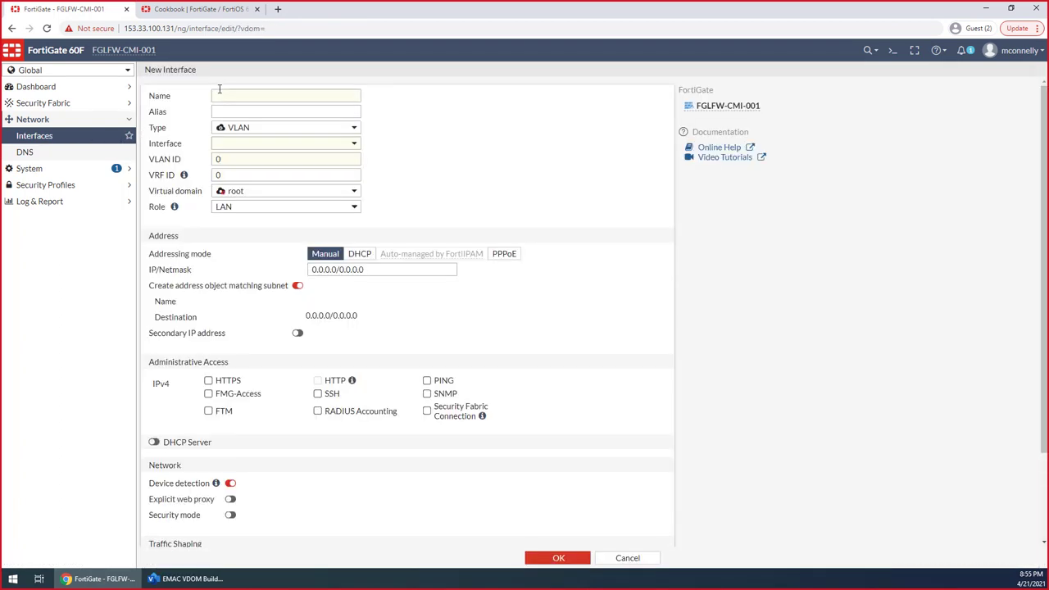
{"action": "type", "text": "VLAN 200-P"}
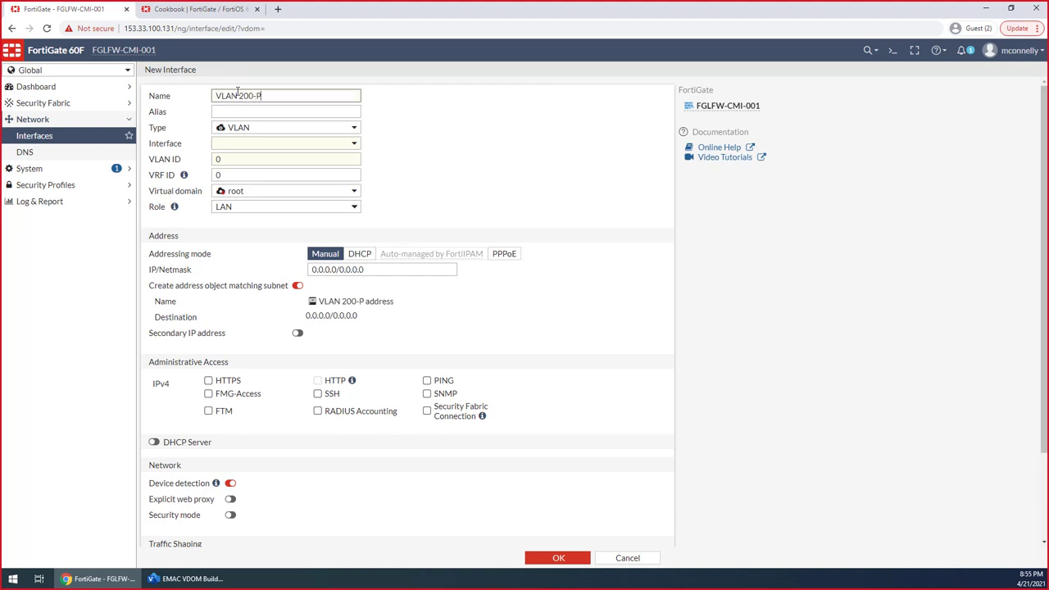
{"action": "key", "text": "Tab"}
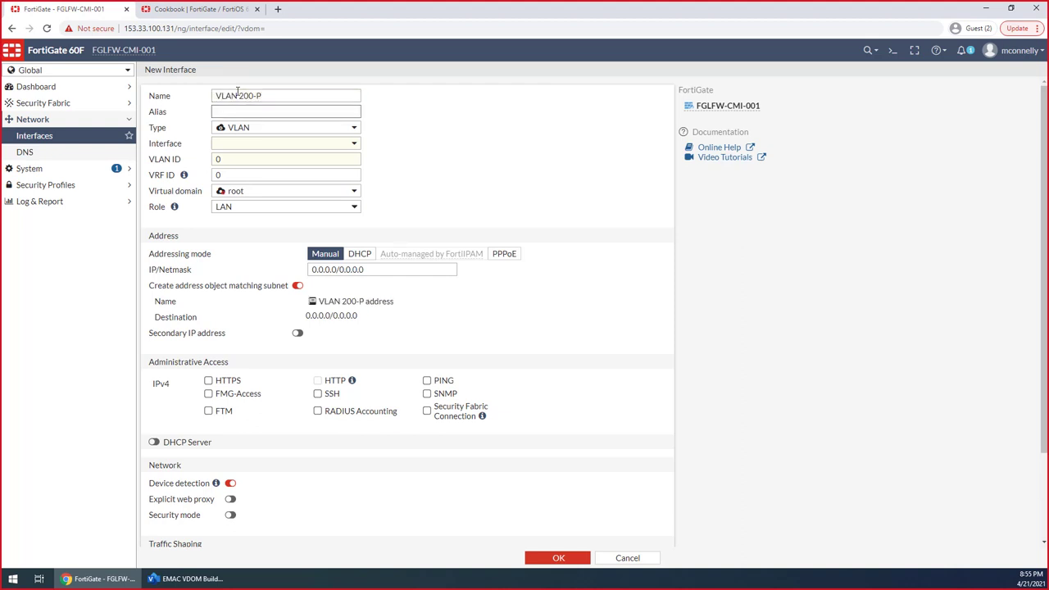
{"action": "type", "text": "VLAN 200 Phys Int"}
{"action": "key", "text": "Tab"}
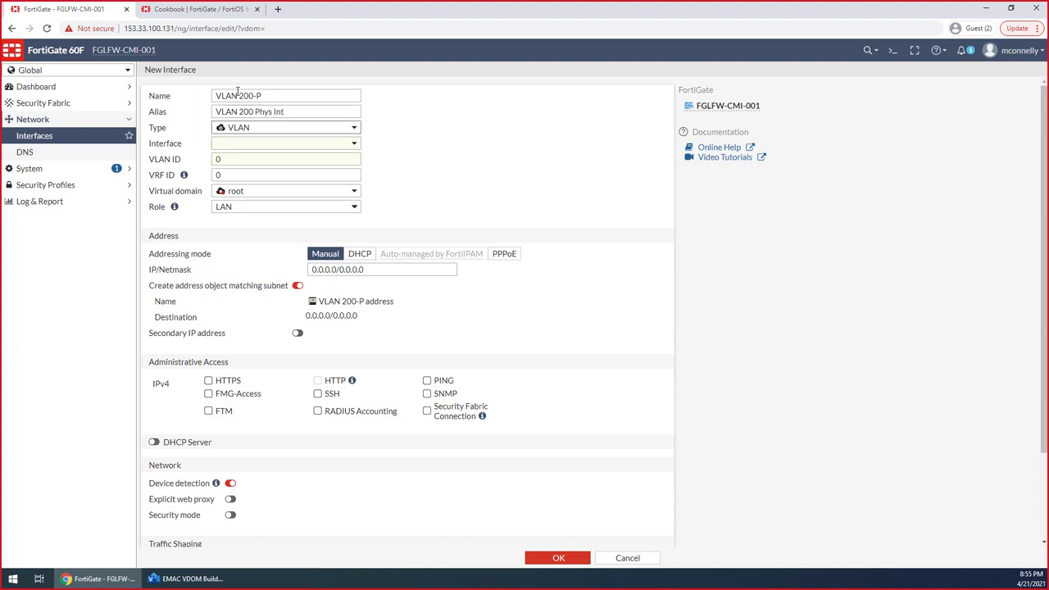
- Set parent interface internal5, VLAN ID 200 and the Transparent VDOM, then save
{"action": "left_click", "coordinate": [246, 145]}
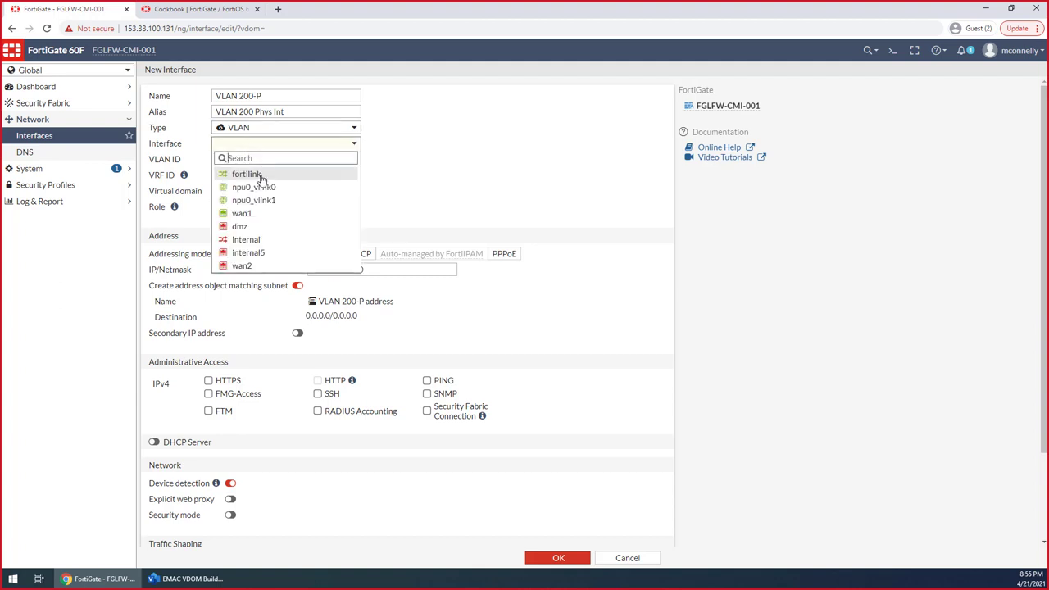
{"action": "left_click", "coordinate": [246, 253]}
{"action": "left_click", "coordinate": [246, 159]}
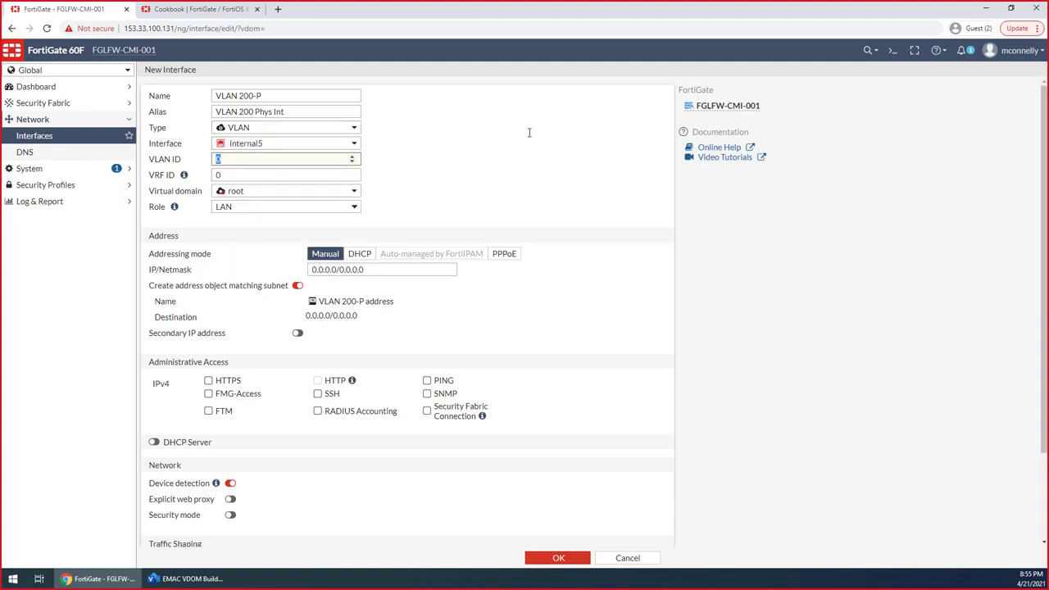
{"action": "type", "text": "200"}
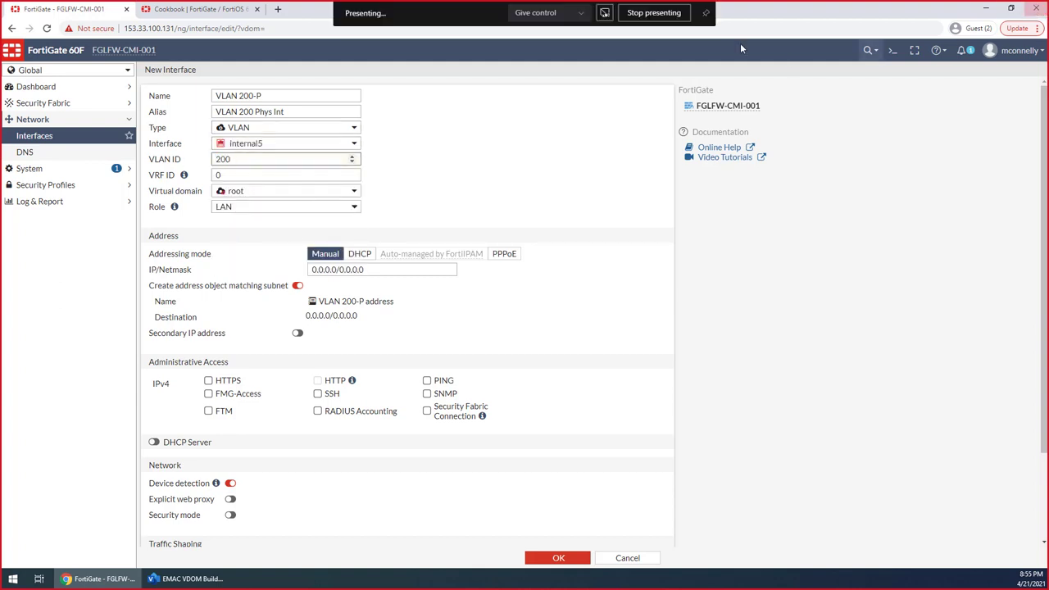
{"action": "left_click", "coordinate": [287, 195]}
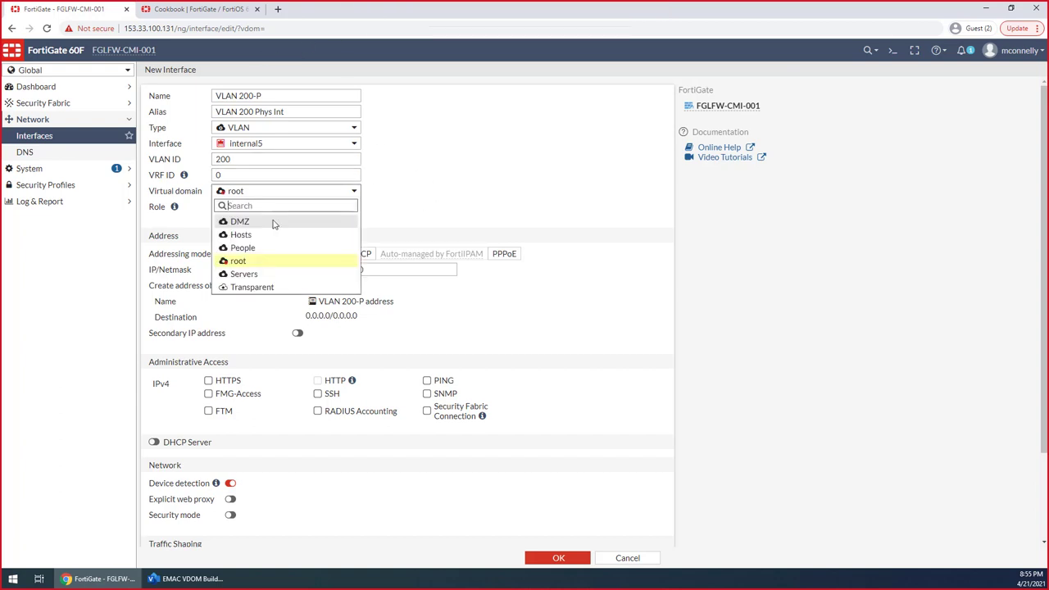
{"action": "left_click", "coordinate": [252, 287]}
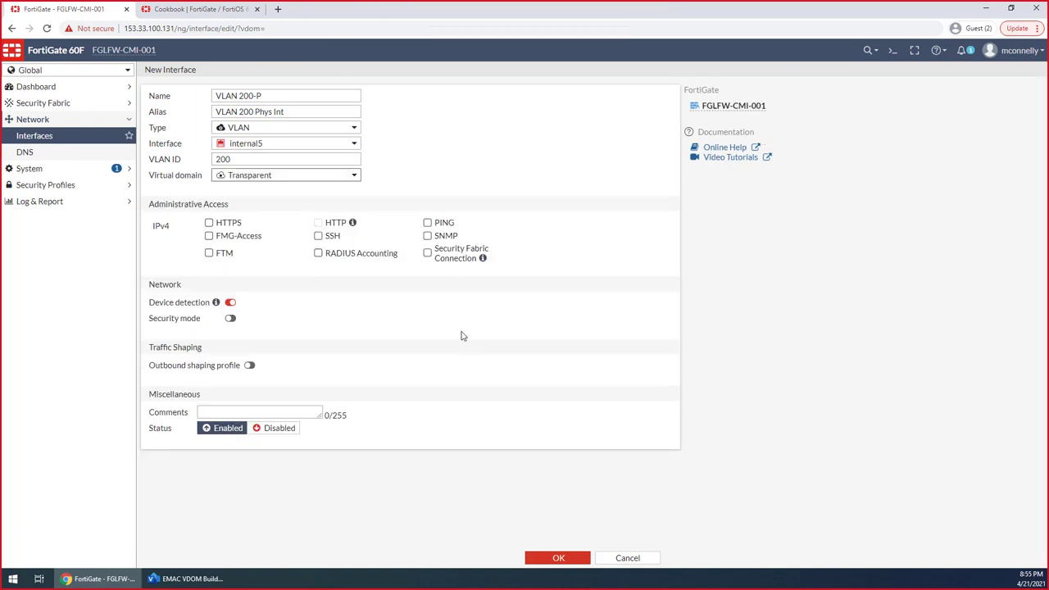
{"action": "left_click", "coordinate": [558, 558]}
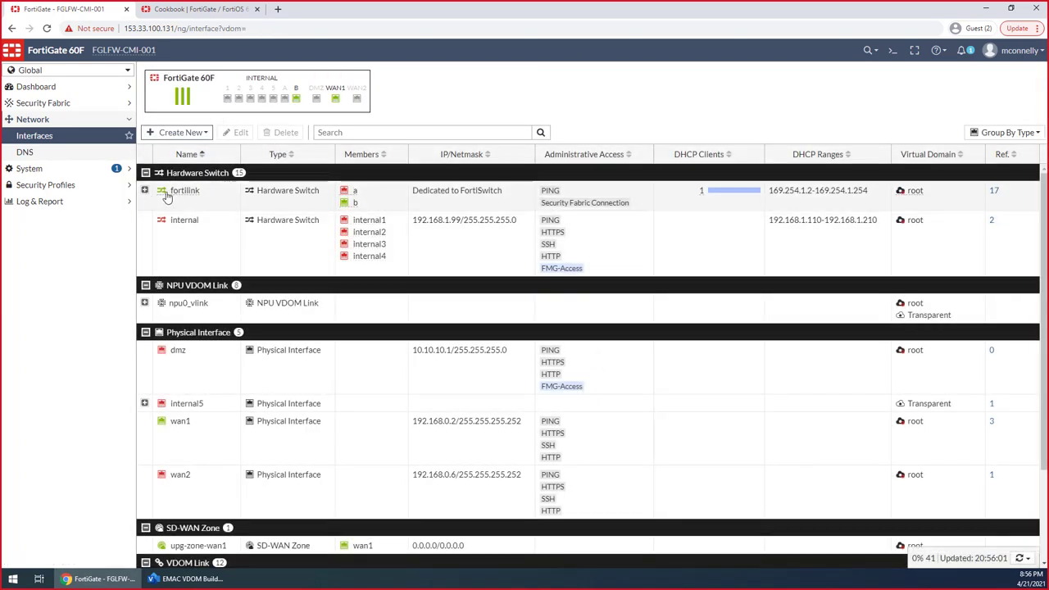
{"action": "scroll", "coordinate": [215, 487], "scroll_direction": "down", "scroll_amount": 3}
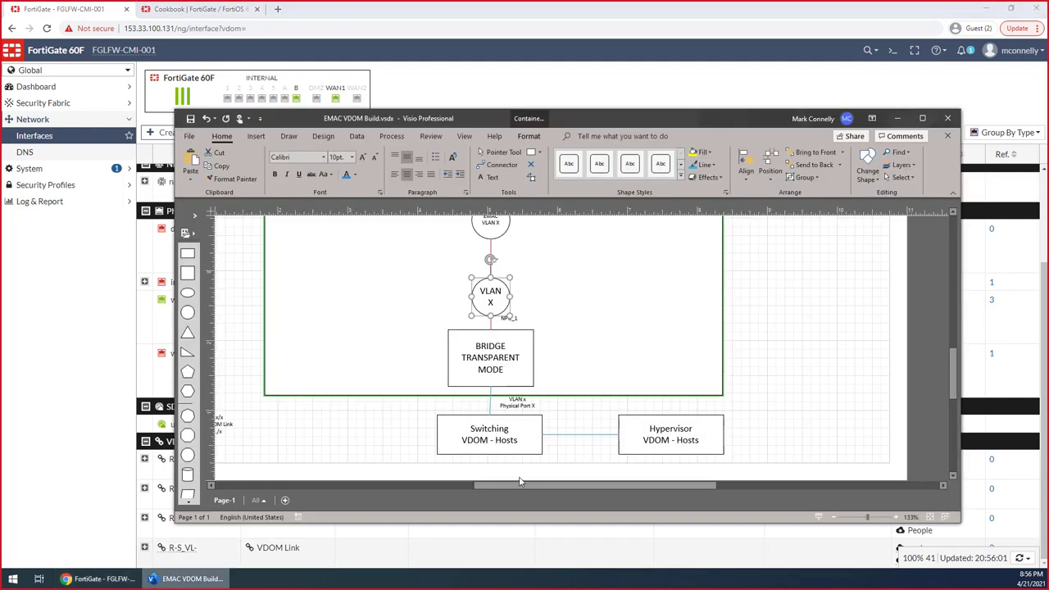
{"action": "left_click", "coordinate": [189, 578]}
{"action": "scroll", "coordinate": [483, 431], "scroll_direction": "up", "scroll_amount": 1}
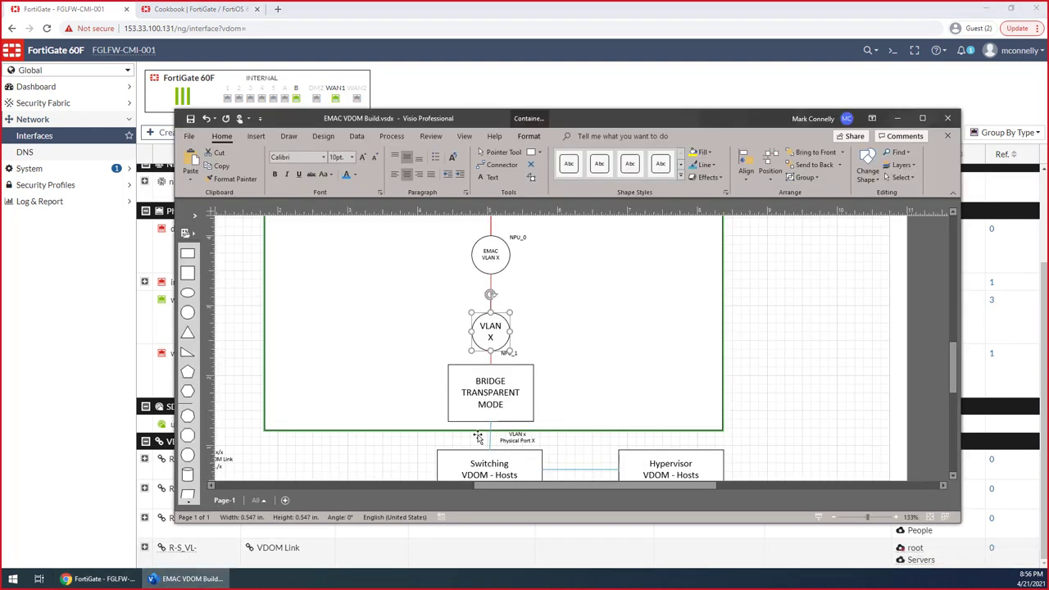
{"action": "scroll", "coordinate": [491, 396], "scroll_direction": "up", "scroll_amount": 1}
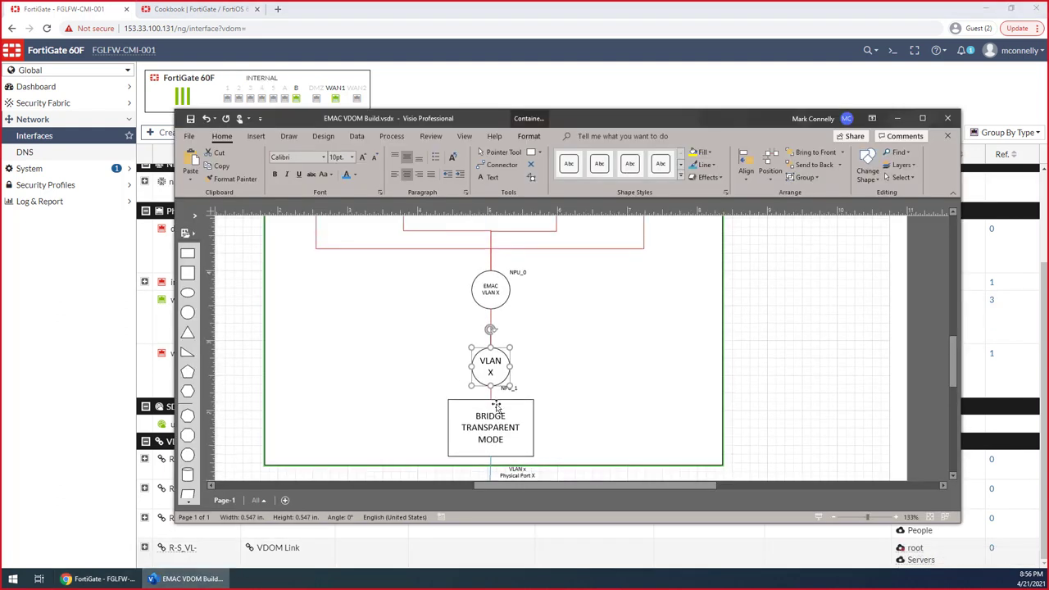
{"action": "scroll", "coordinate": [496, 410], "scroll_direction": "up", "scroll_amount": 2}
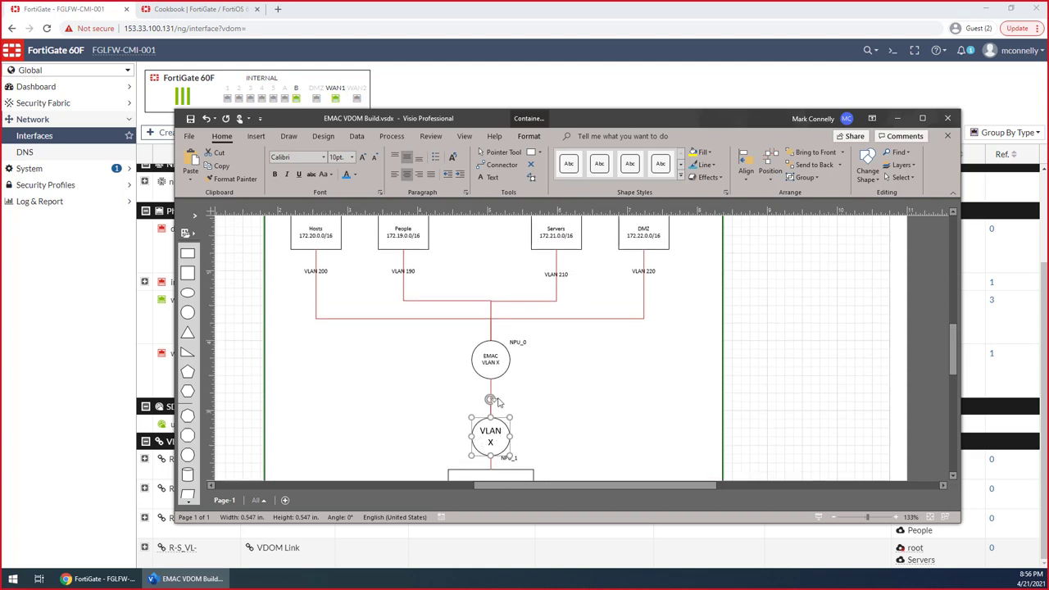
{"action": "scroll", "coordinate": [489, 358], "scroll_direction": "up", "scroll_amount": 2}
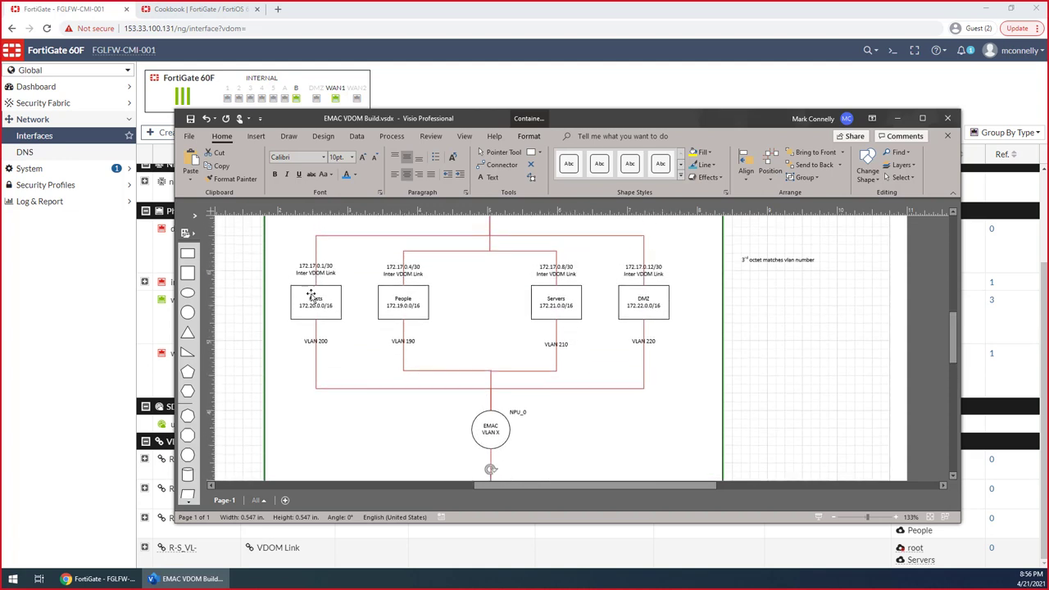
{"action": "scroll", "coordinate": [338, 315], "scroll_direction": "up", "scroll_amount": 1}
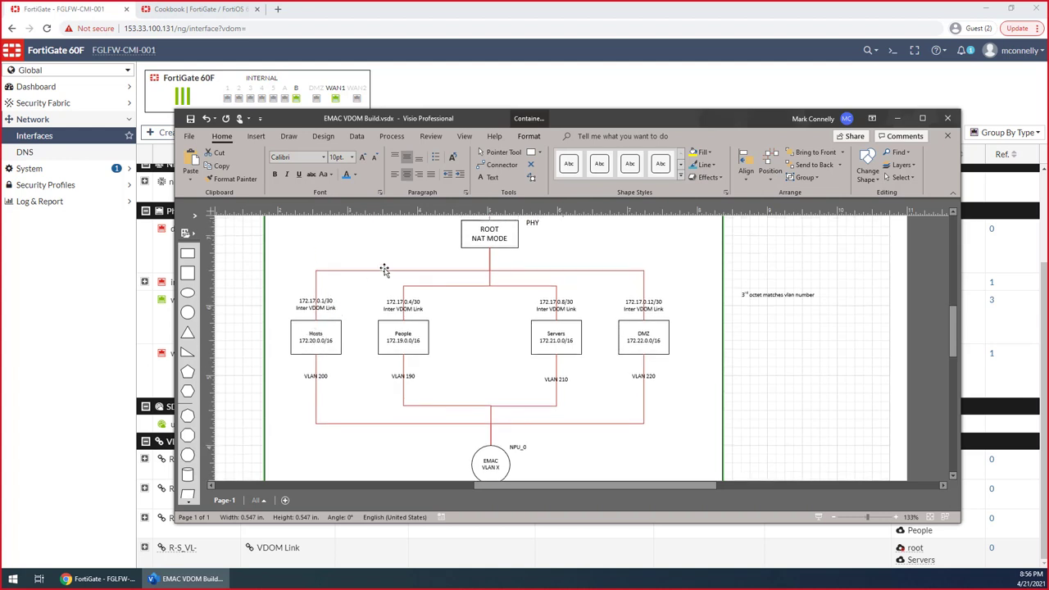
{"action": "scroll", "coordinate": [598, 306], "scroll_direction": "up", "scroll_amount": 1}
{"action": "scroll", "coordinate": [598, 306], "scroll_direction": "up", "scroll_amount": 3}
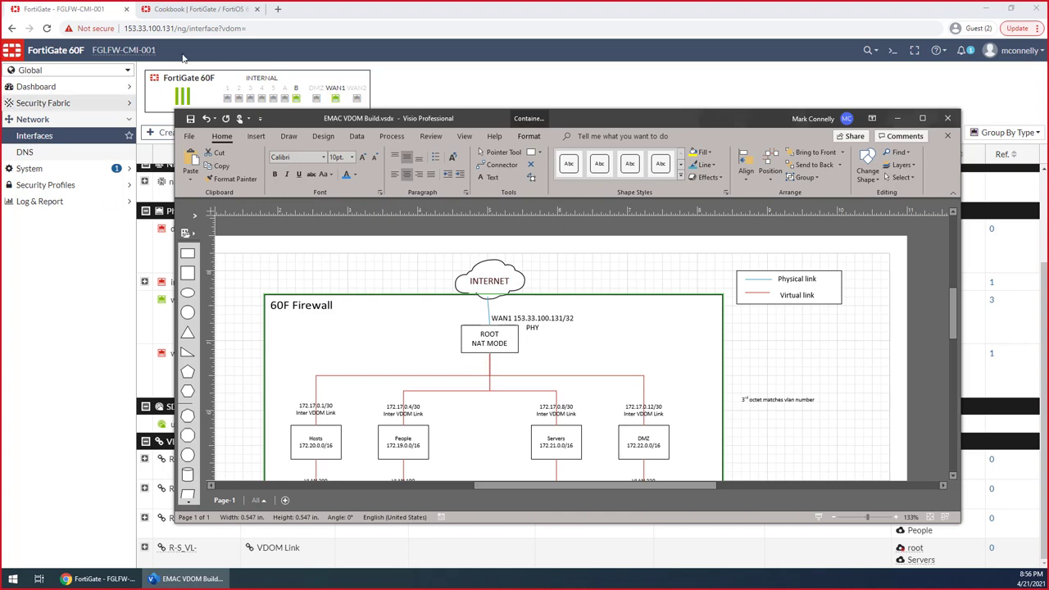
{"action": "left_click", "coordinate": [339, 10]}
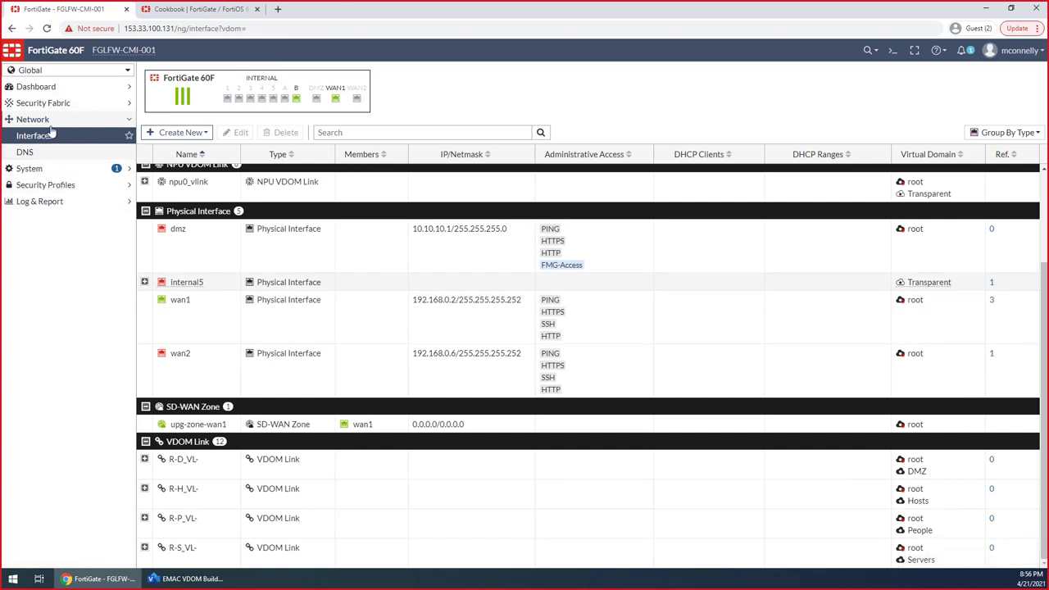
- Expand internal5 to confirm VLAN 200-P beneath it, then switch to managing the Transparent VDOM
{"action": "left_click", "coordinate": [146, 283]}
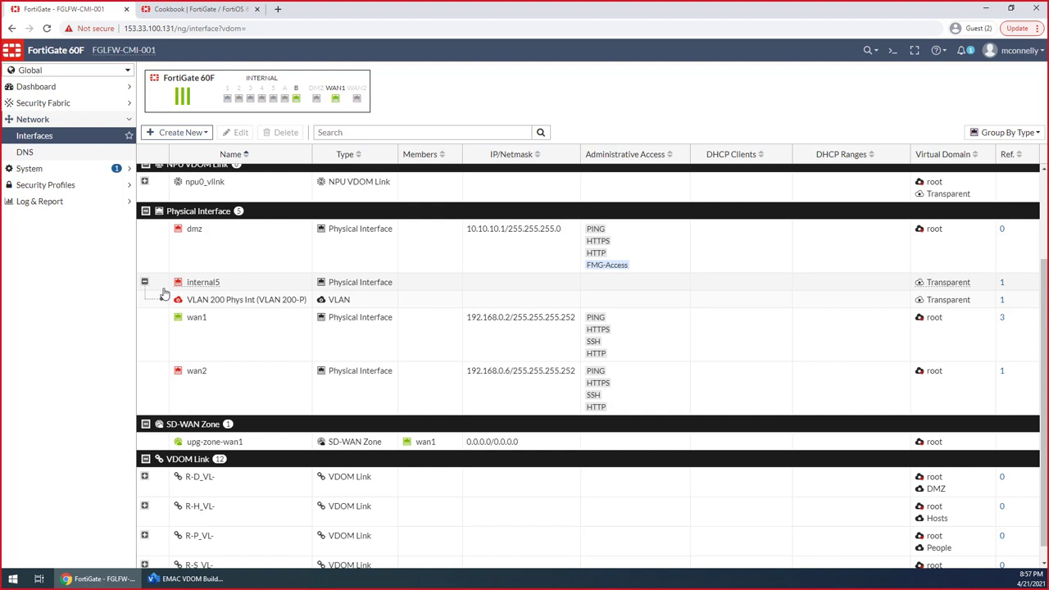
{"action": "left_click", "coordinate": [82, 72]}
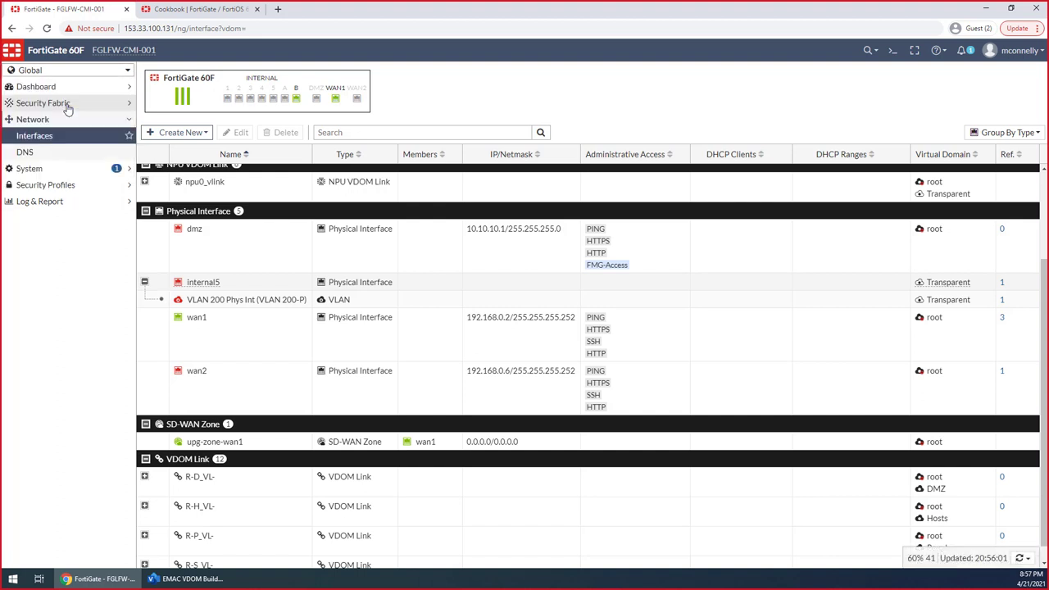
{"action": "left_click", "coordinate": [65, 72]}
{"action": "left_click", "coordinate": [36, 179]}
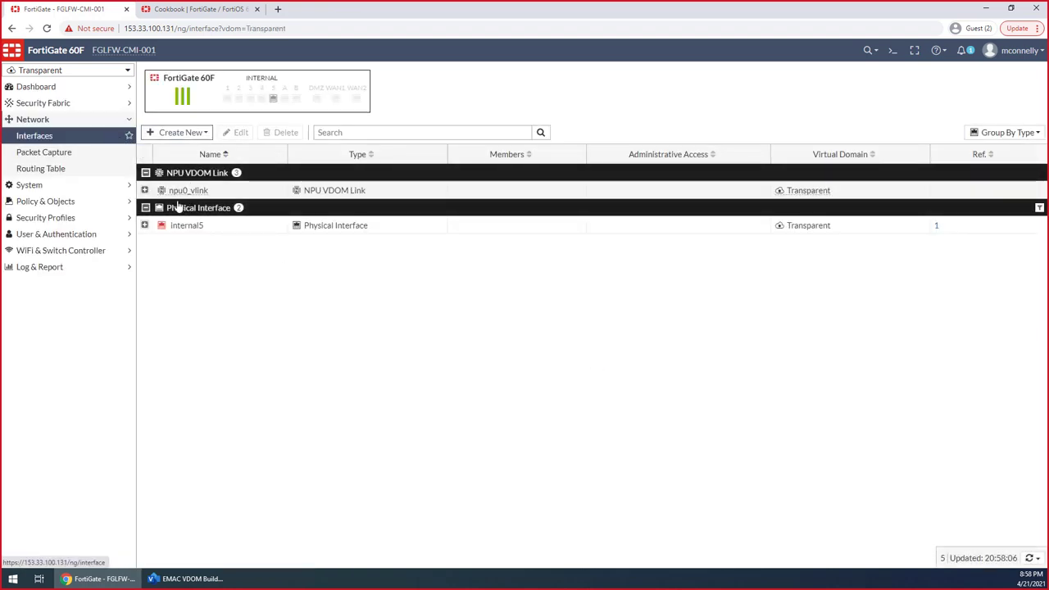
- Expand npu0_vlink and internal5 to show npu0_vlink1 and VLAN 200 Phys Int
{"action": "left_click", "coordinate": [144, 190]}
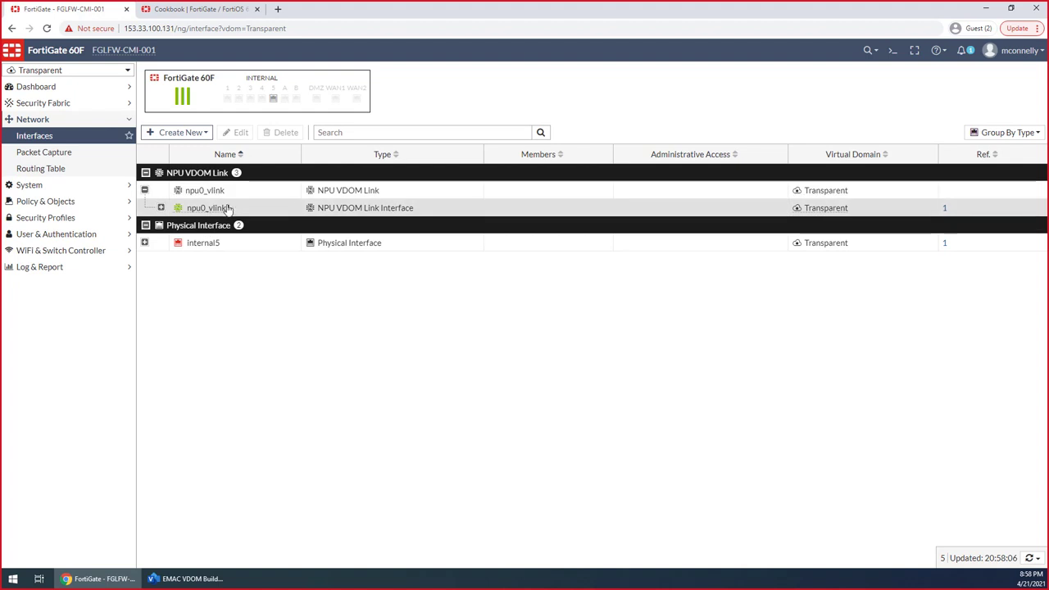
{"action": "left_click", "coordinate": [208, 194]}
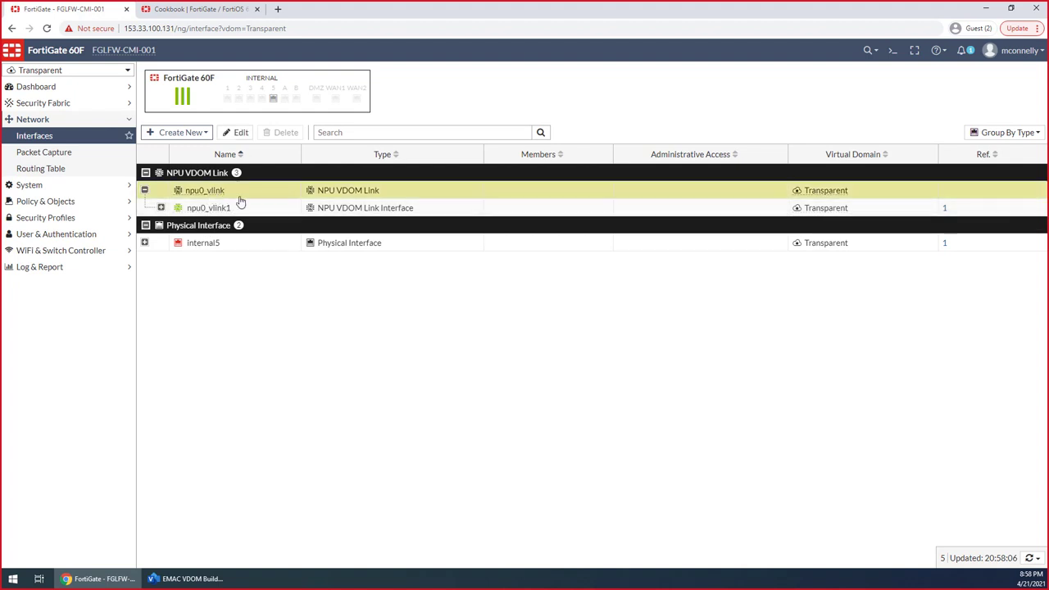
{"action": "left_click", "coordinate": [144, 243]}
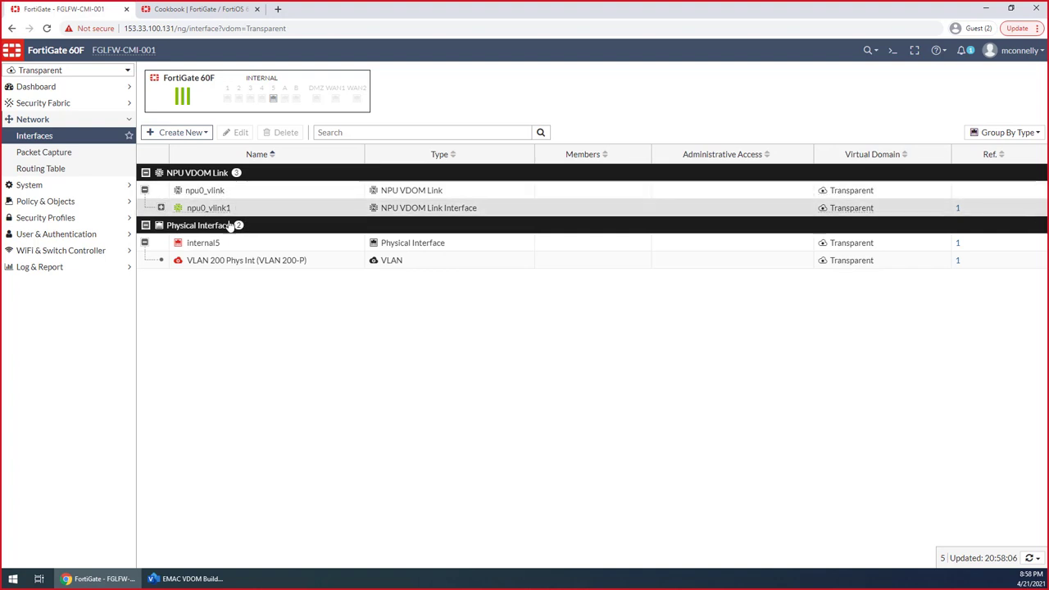
{"action": "mouse_move", "coordinate": [206, 193]}
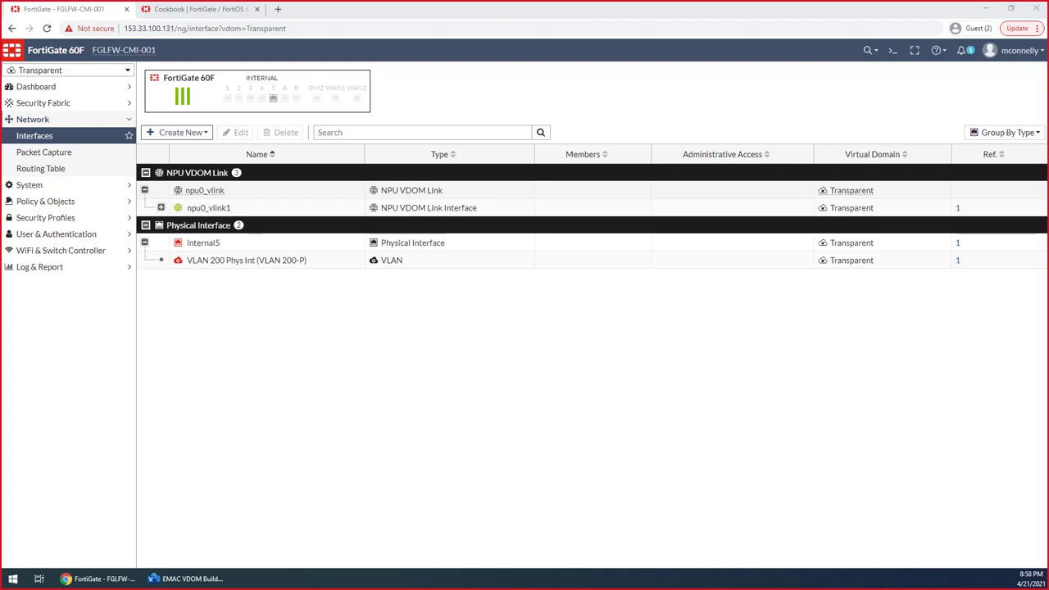
- Edit the diagram's link label to read 'VLAN 190,200,210,220' and 'Physical Port 12'
{"action": "left_click", "coordinate": [176, 578]}
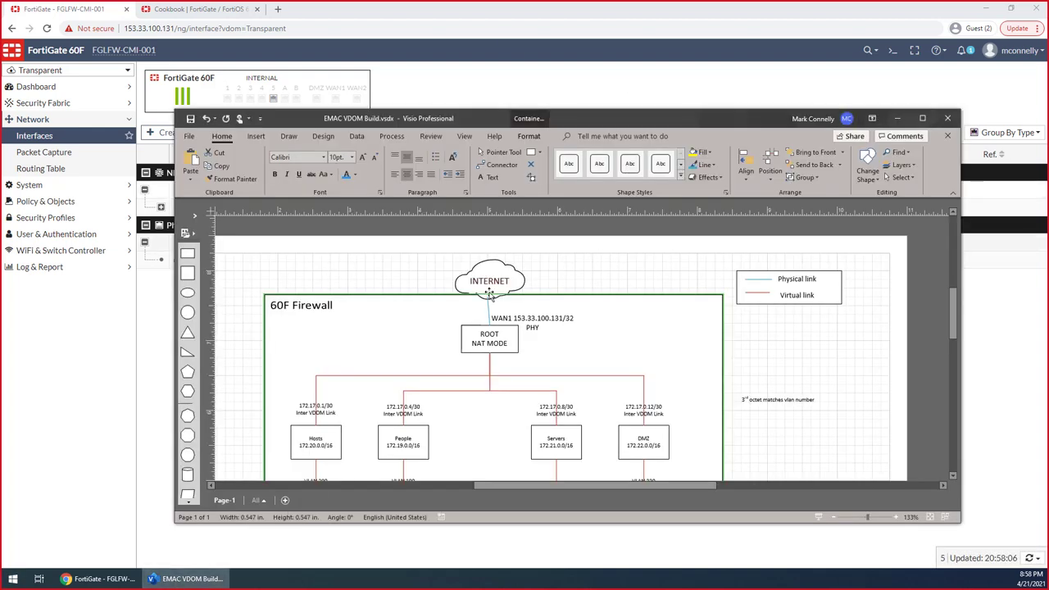
{"action": "scroll", "coordinate": [570, 398], "scroll_direction": "down", "scroll_amount": 8}
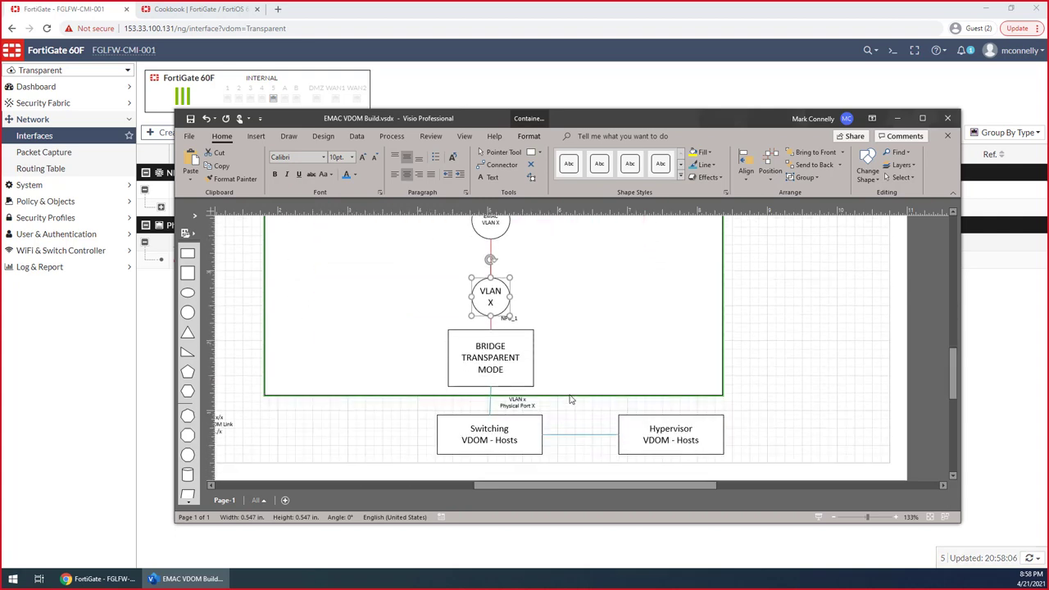
{"action": "scroll", "coordinate": [571, 399], "scroll_direction": "down", "scroll_amount": 3}
{"action": "left_click", "coordinate": [485, 315]}
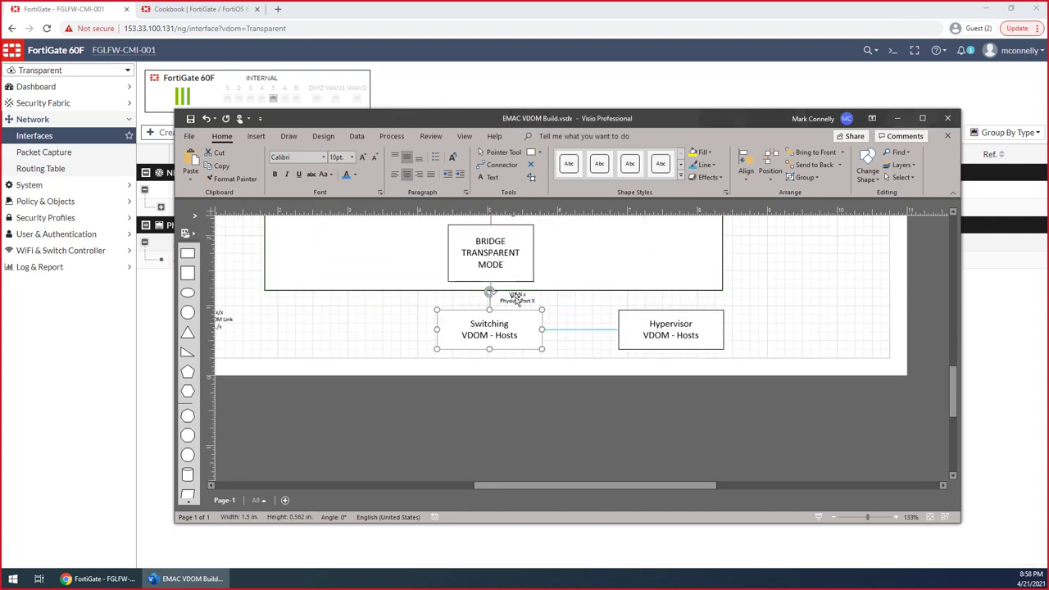
{"action": "left_click", "coordinate": [516, 299]}
{"action": "left_click", "coordinate": [516, 299]}
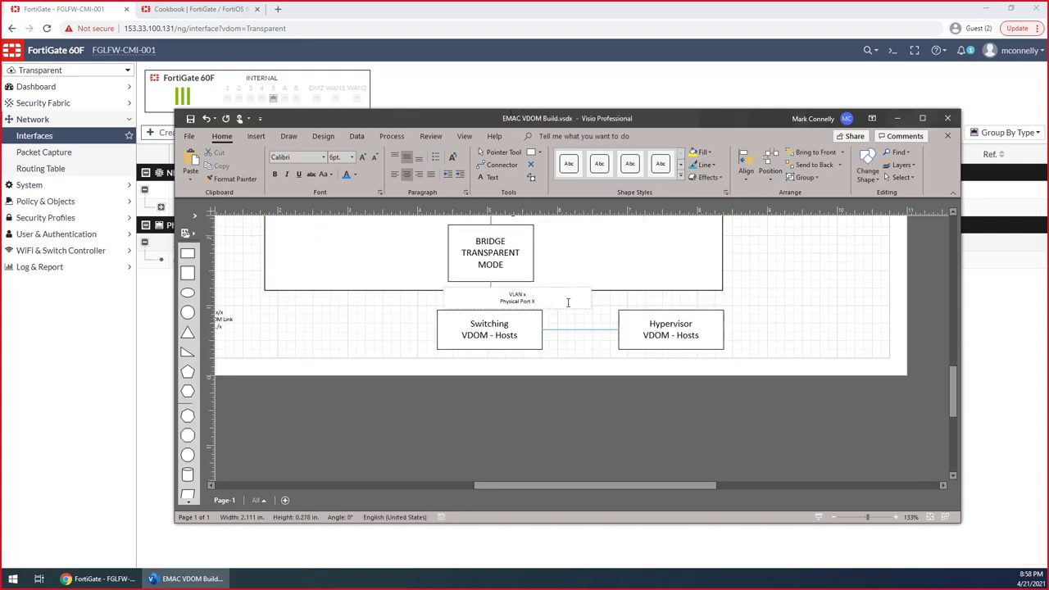
{"action": "key", "text": "BackSpace"}
{"action": "type", "text": "VLAN 200,2"}
{"action": "key", "text": "BackSpace"}
{"action": "key", "text": "BackSpace"}
{"action": "key", "text": "BackSpace"}
{"action": "key", "text": "BackSpace"}
{"action": "key", "text": "BackSpace"}
{"action": "type", "text": "190,200,210,220"}
{"action": "left_click_drag", "start_coordinate": [531, 302], "coordinate": [541, 305]}
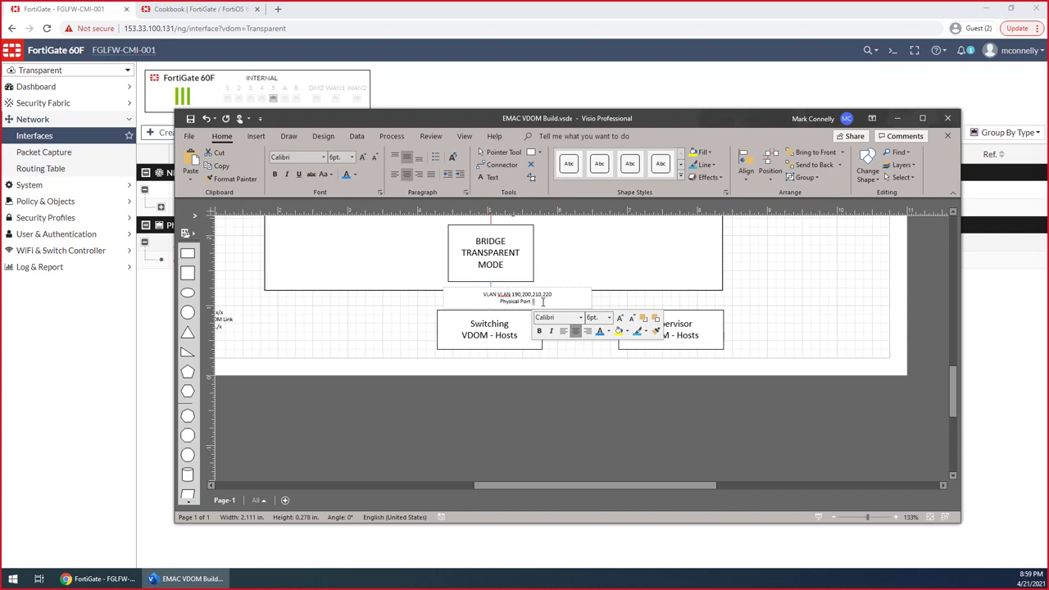
{"action": "type", "text": "12"}
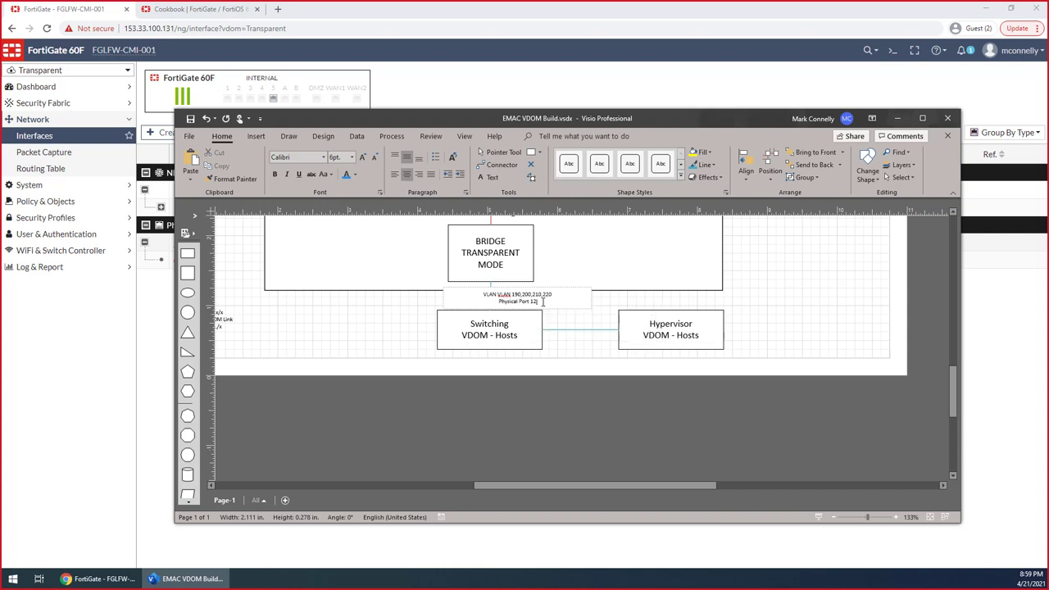
{"action": "left_click", "coordinate": [604, 303]}
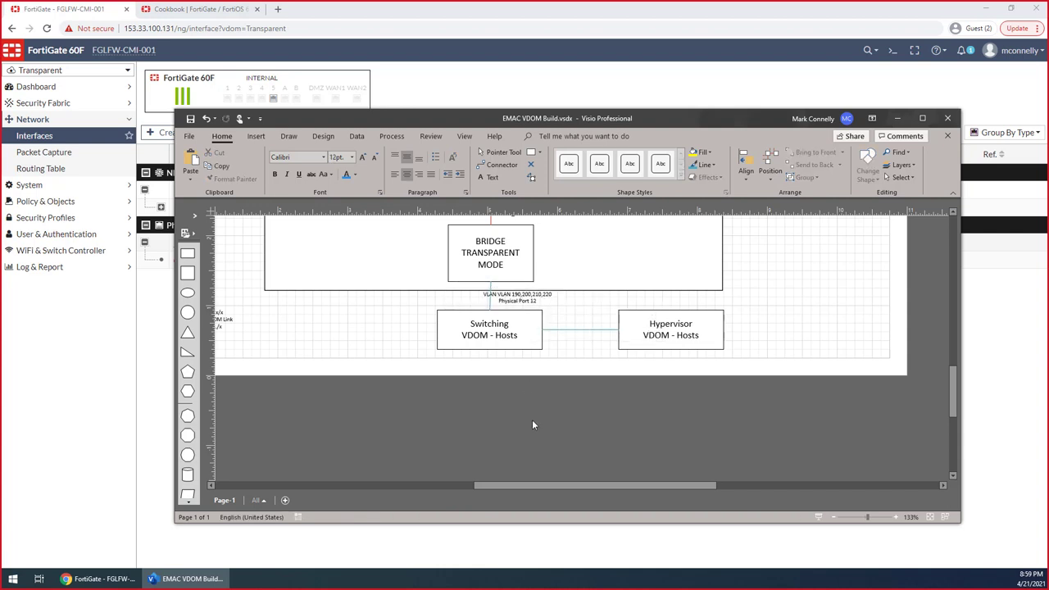
- Place the label on the Bridge–Switching link and a Physical Port 13 copy on the Switching–Hypervisor link
{"action": "left_click", "coordinate": [532, 300]}
{"action": "left_click_drag", "start_coordinate": [534, 301], "coordinate": [464, 301]}
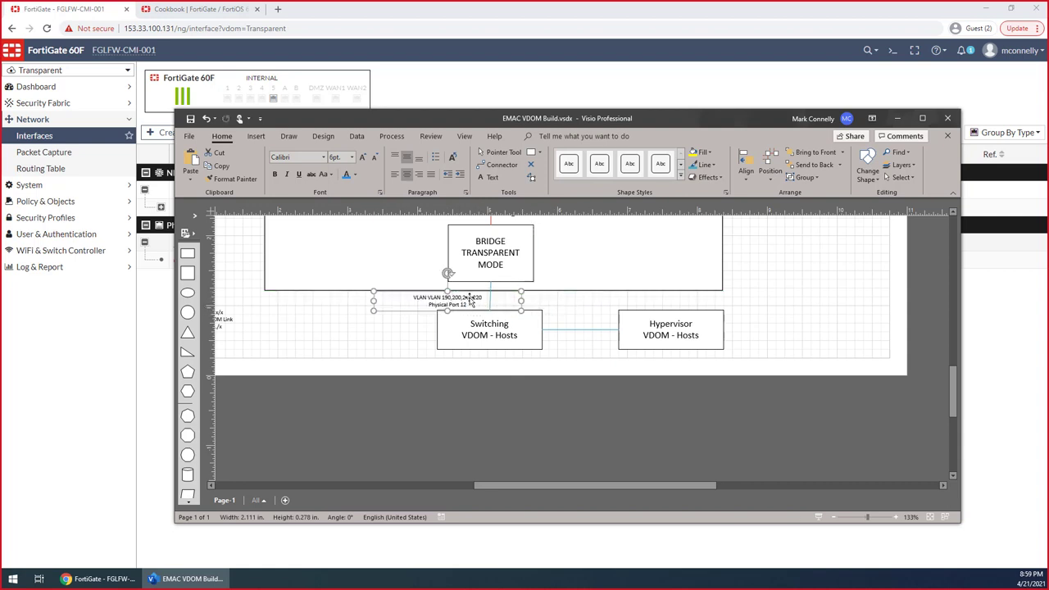
{"action": "left_click", "coordinate": [581, 314]}
{"action": "key", "text": "ctrl+v"}
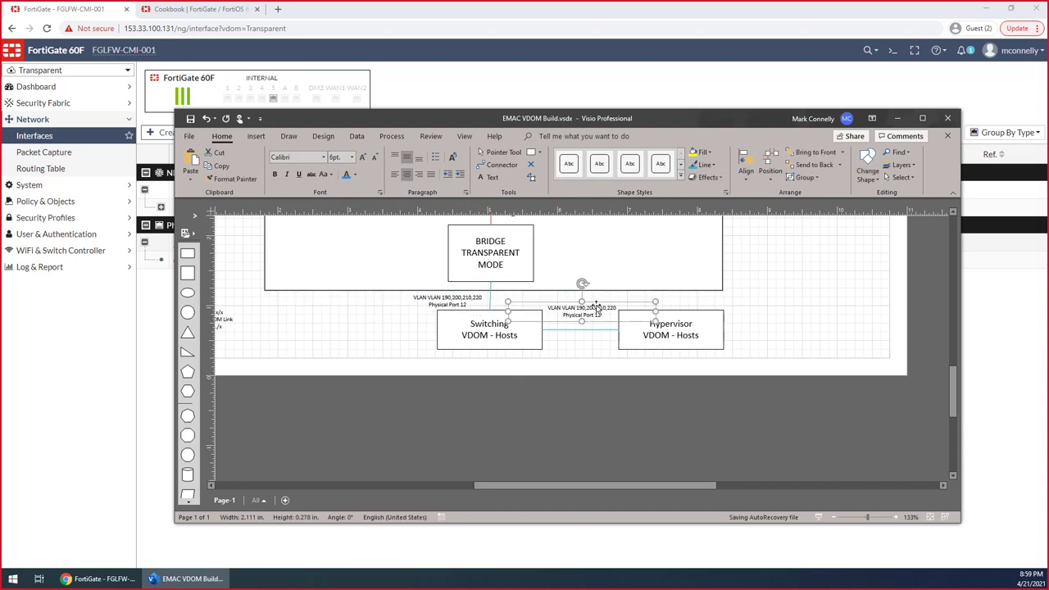
{"action": "left_click_drag", "start_coordinate": [600, 313], "coordinate": [590, 340]}
{"action": "double_click", "coordinate": [590, 340]}
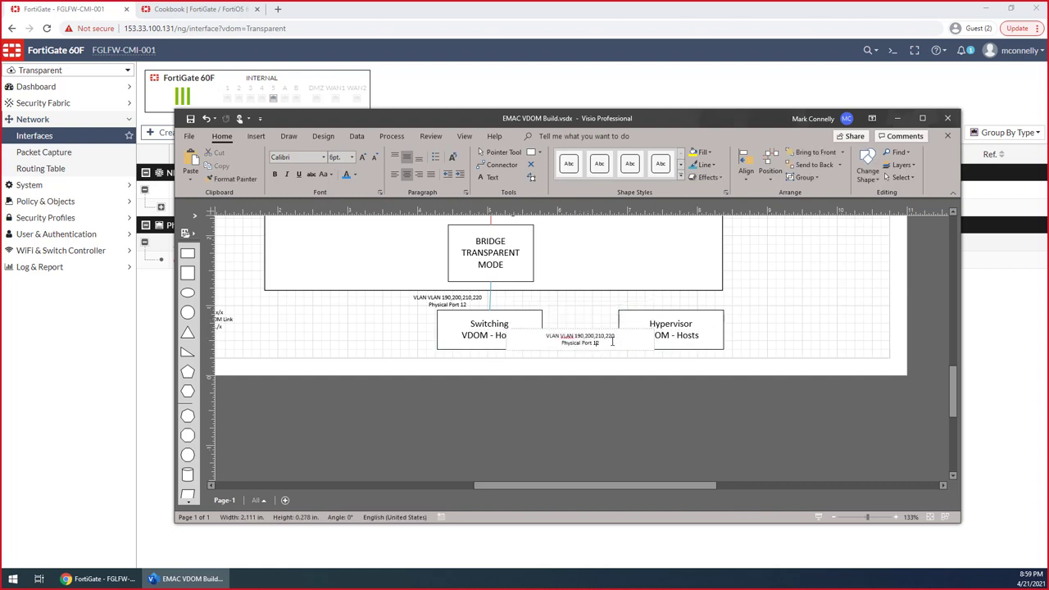
{"action": "key", "text": "BackSpace"}
{"action": "type", "text": "3"}
{"action": "left_click", "coordinate": [803, 356]}
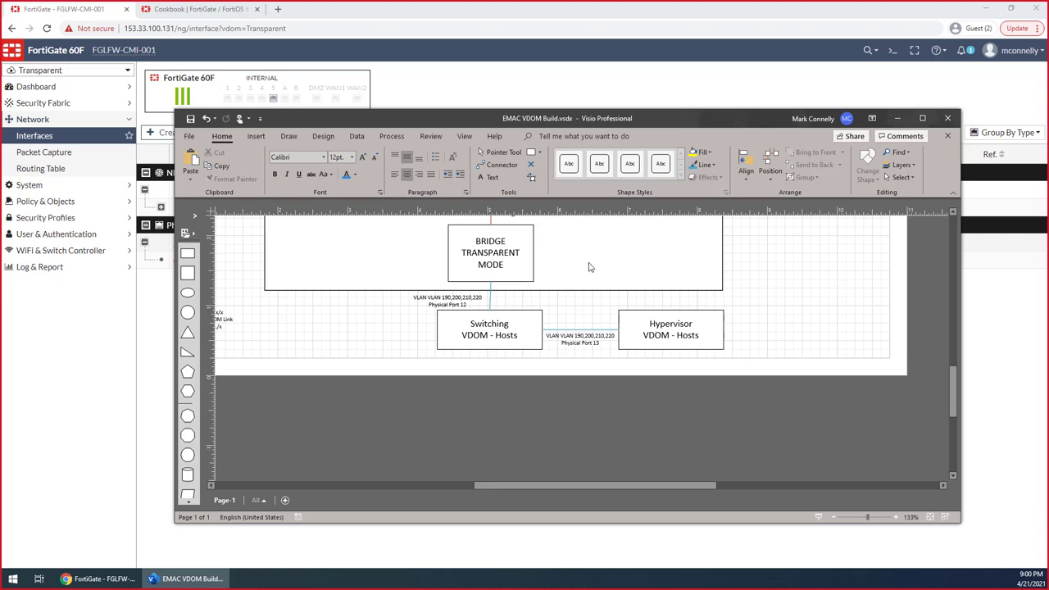
- Add the address 172.20.200.2 on a new line in the Hypervisor VDOM – Hosts box
{"action": "left_click", "coordinate": [689, 339]}
{"action": "double_click", "coordinate": [688, 339]}
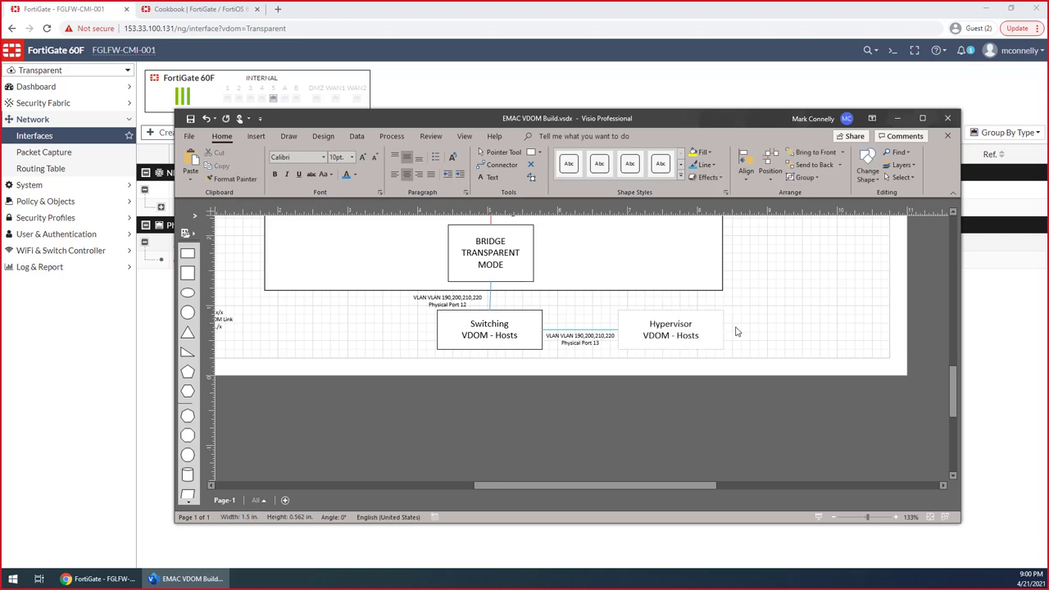
{"action": "key", "text": "Return"}
{"action": "type", "text": "172."}
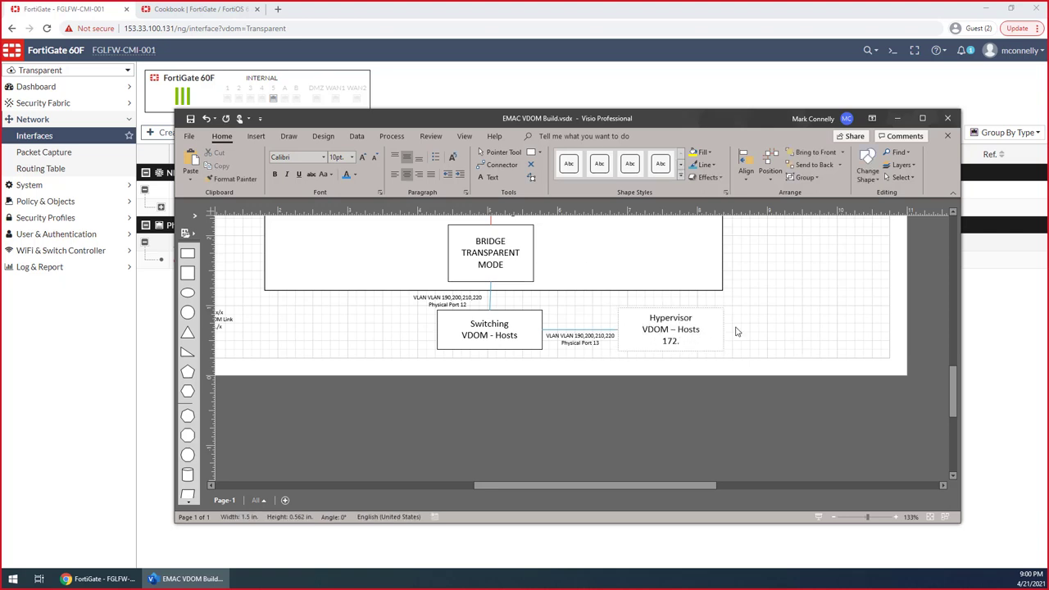
{"action": "type", "text": "20.200"}
{"action": "scroll", "coordinate": [599, 330], "scroll_direction": "up", "scroll_amount": 5}
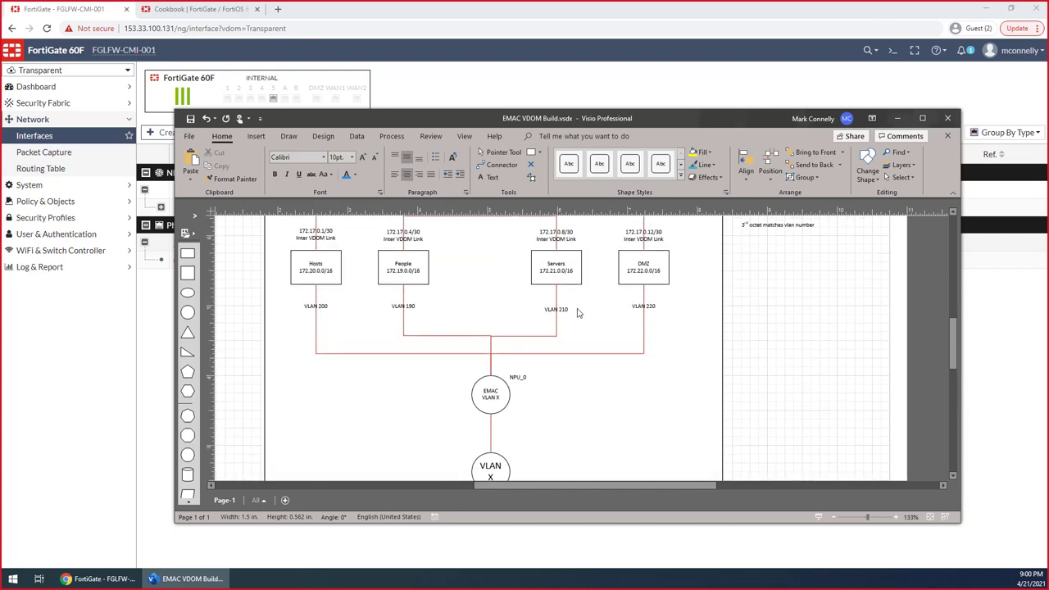
{"action": "scroll", "coordinate": [599, 329], "scroll_direction": "down", "scroll_amount": 2}
{"action": "scroll", "coordinate": [599, 330], "scroll_direction": "down", "scroll_amount": 3}
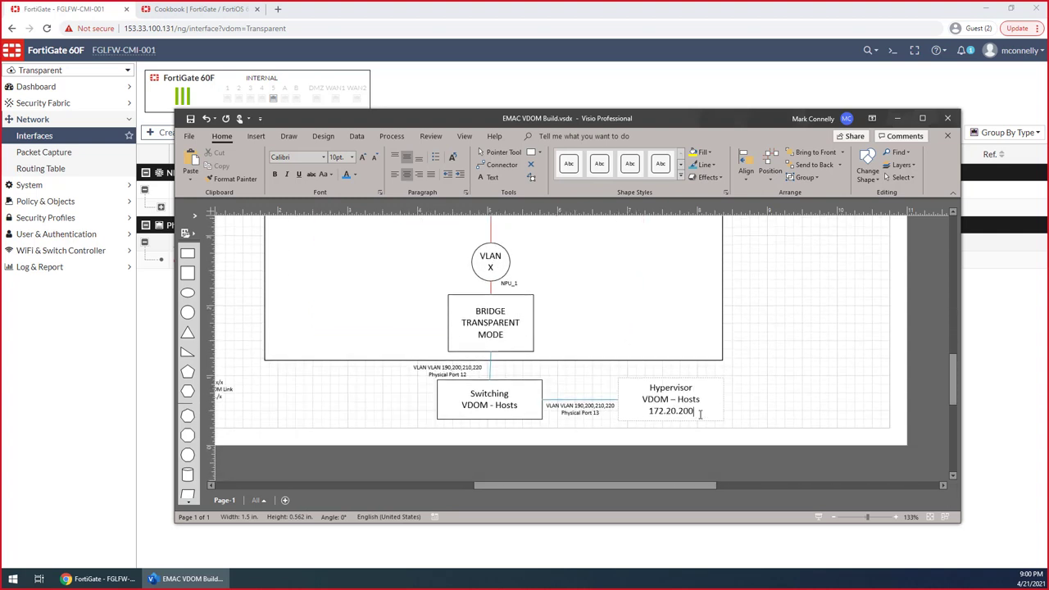
{"action": "type", "text": ".2"}
{"action": "left_click", "coordinate": [749, 388]}
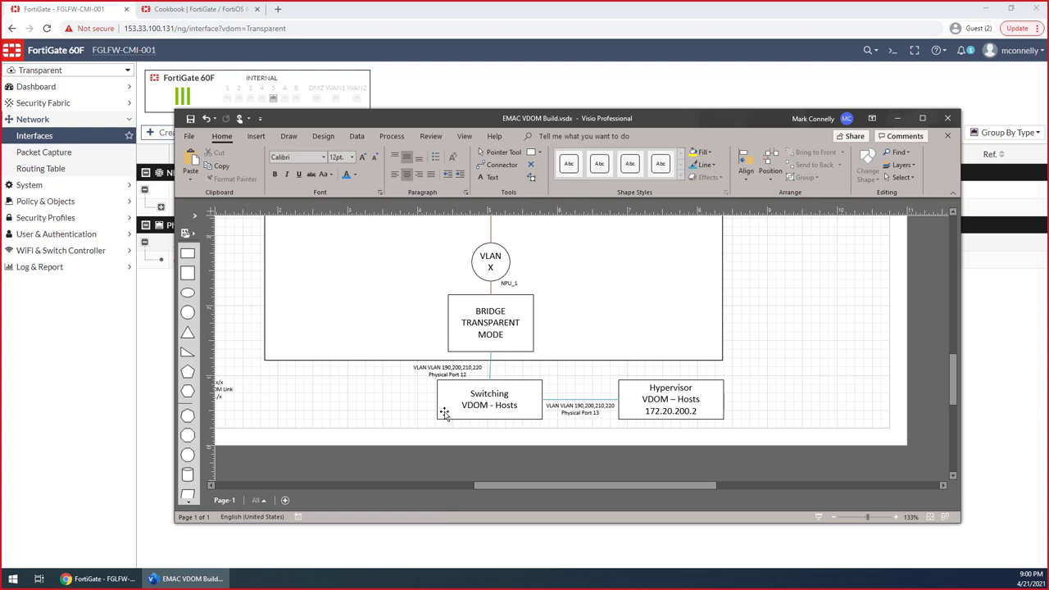
- Add 172.20.200.2 on a new line under VDOM – Hosts in the Switching box
{"action": "double_click", "coordinate": [529, 406]}
{"action": "left_click", "coordinate": [529, 407]}
{"action": "key", "text": "Return"}
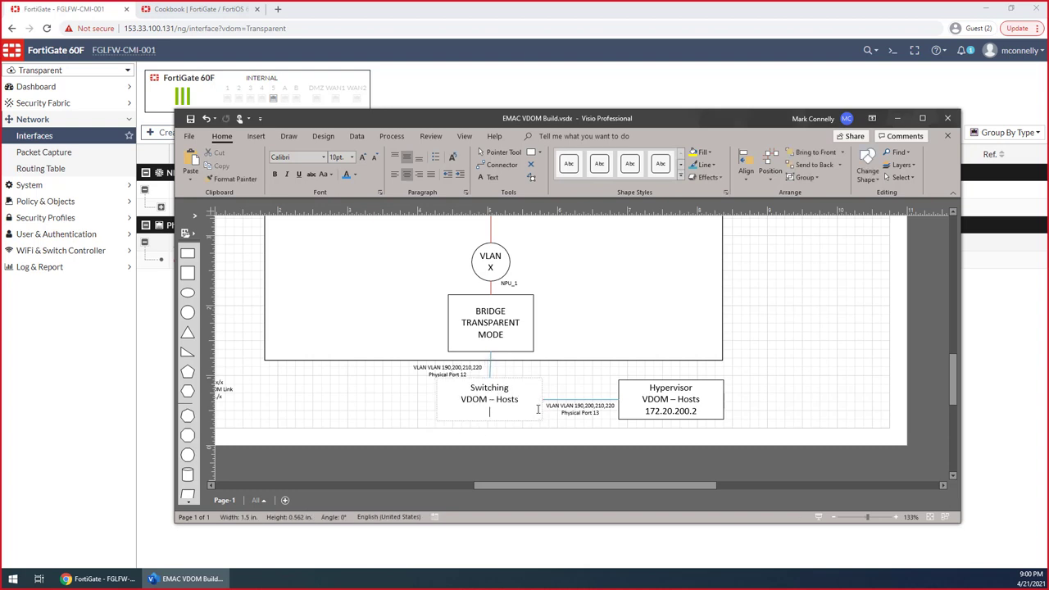
{"action": "type", "text": "172.20.200.2"}
{"action": "left_click", "coordinate": [689, 410]}
- Correct the Hypervisor box address to 172.20.200.3
{"action": "left_click", "coordinate": [695, 414]}
{"action": "key", "text": "BackSpace"}
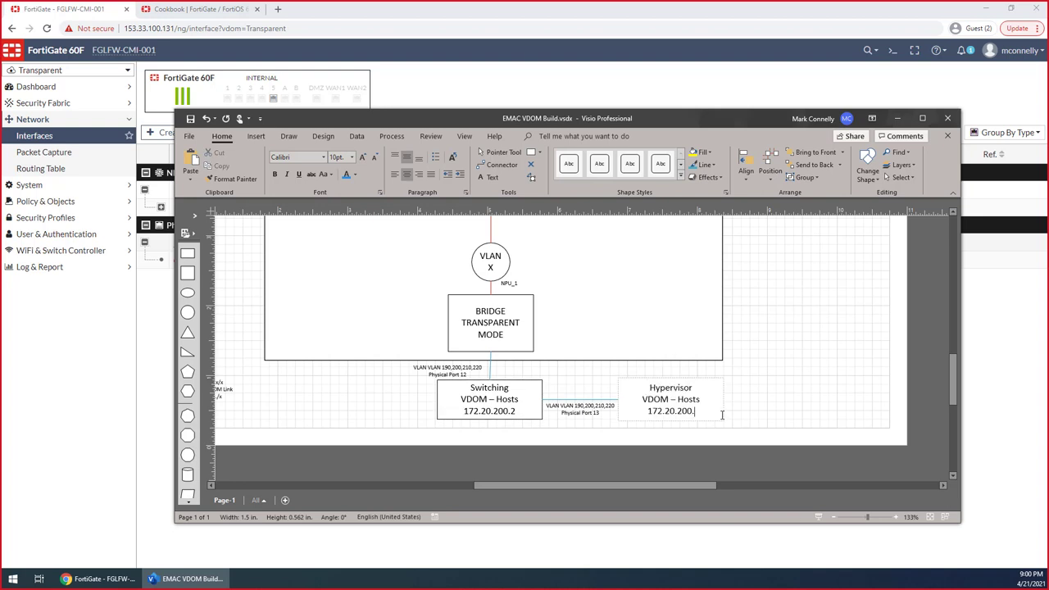
{"action": "type", "text": "3"}
{"action": "left_click", "coordinate": [801, 354]}
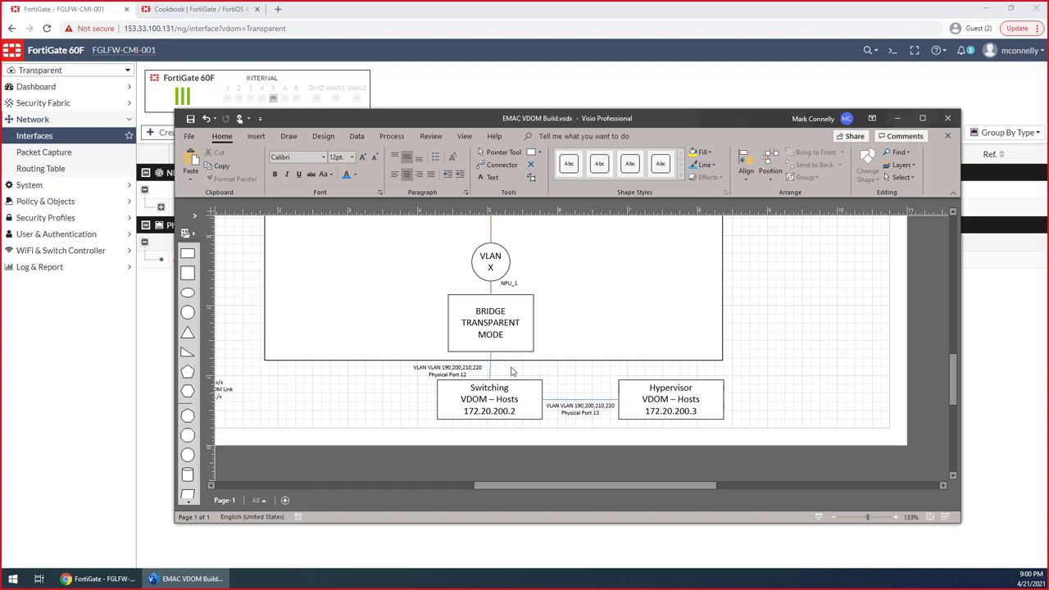
- Check the VLAN 200 label and the Switching box's 172.20.200.2 address
{"action": "double_click", "coordinate": [461, 371]}
{"action": "left_click", "coordinate": [462, 371]}
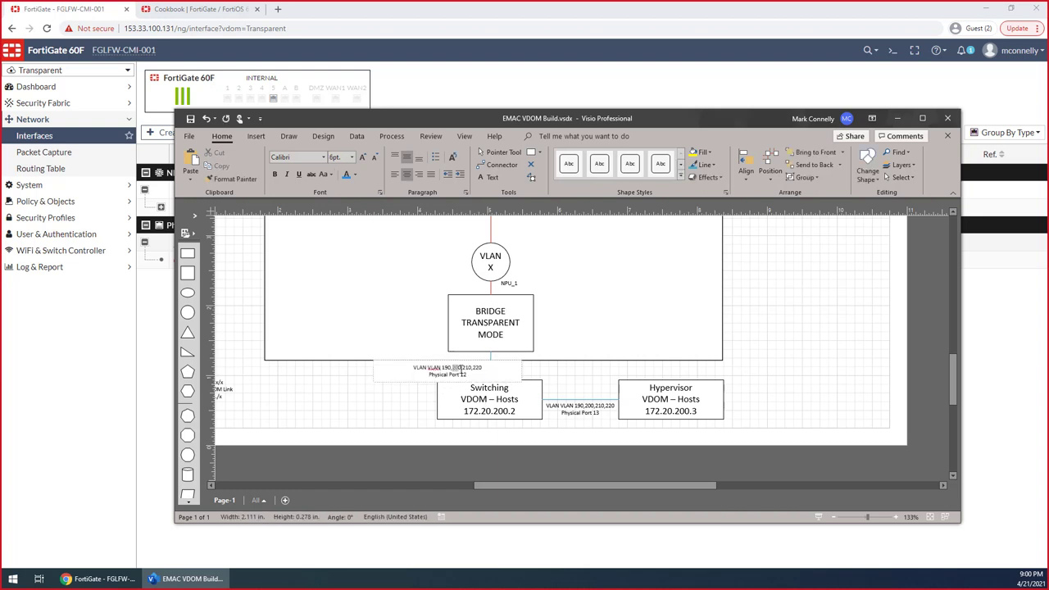
{"action": "left_click_drag", "start_coordinate": [452, 368], "coordinate": [462, 369]}
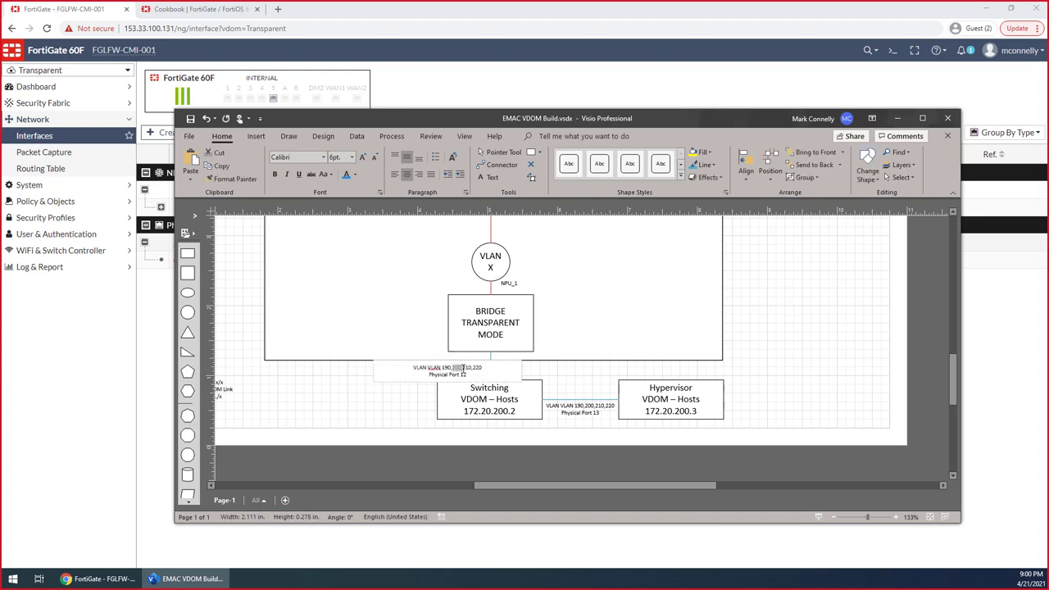
{"action": "left_click", "coordinate": [472, 409]}
{"action": "left_click", "coordinate": [463, 411]}
{"action": "left_click_drag", "start_coordinate": [463, 411], "coordinate": [520, 412]}
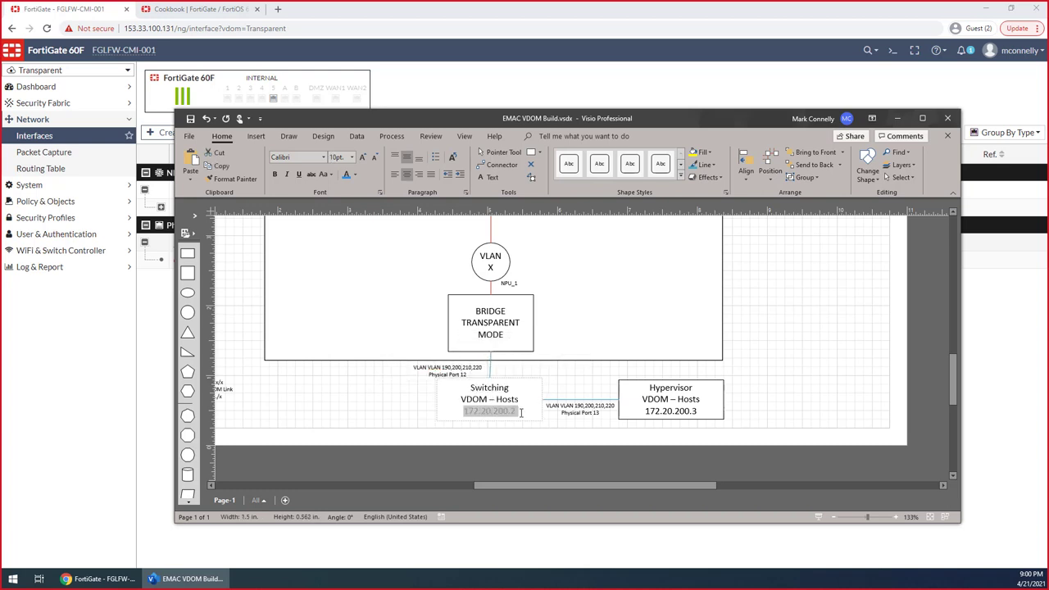
{"action": "left_click", "coordinate": [574, 332]}
- Scroll through the diagram to review the updated VDOM boxes
{"action": "scroll", "coordinate": [562, 342], "scroll_direction": "up", "scroll_amount": 5}
{"action": "scroll", "coordinate": [424, 269], "scroll_direction": "up", "scroll_amount": 2}
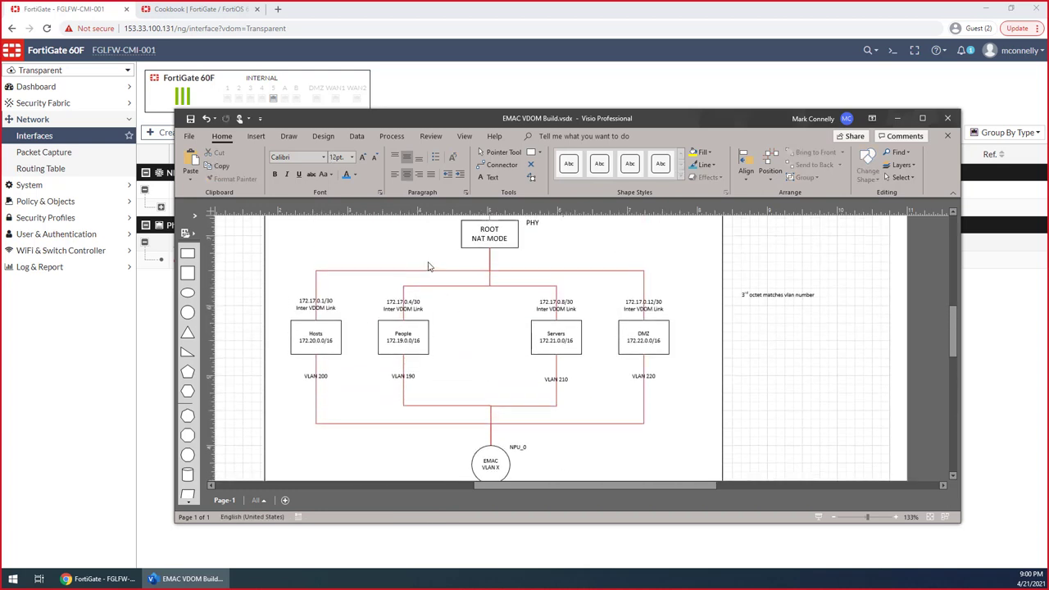
{"action": "scroll", "coordinate": [508, 308], "scroll_direction": "down", "scroll_amount": 4}
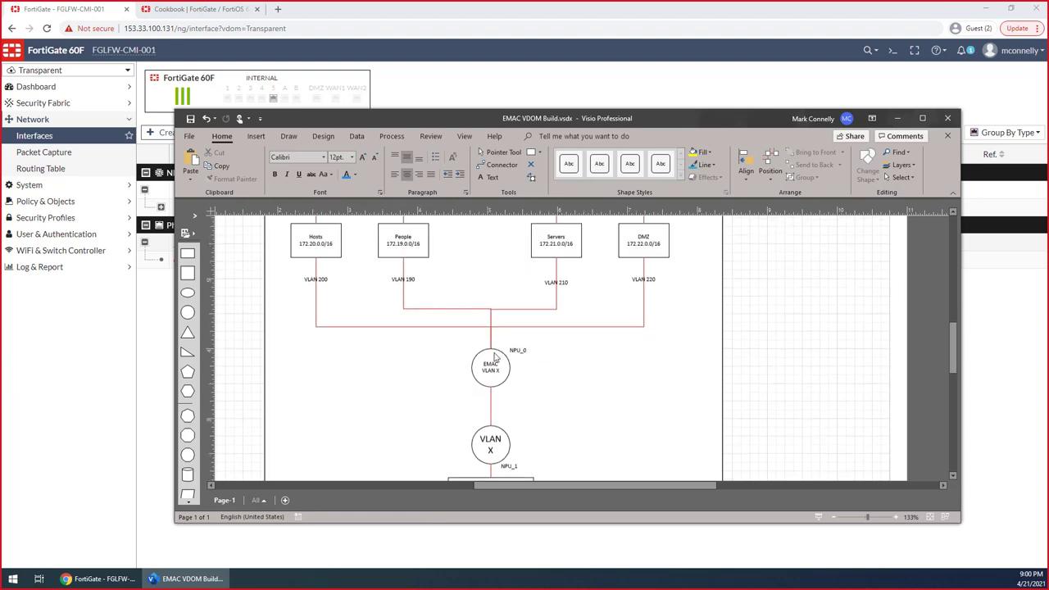
{"action": "scroll", "coordinate": [502, 360], "scroll_direction": "up", "scroll_amount": 12}
{"action": "scroll", "coordinate": [498, 391], "scroll_direction": "down", "scroll_amount": 14}
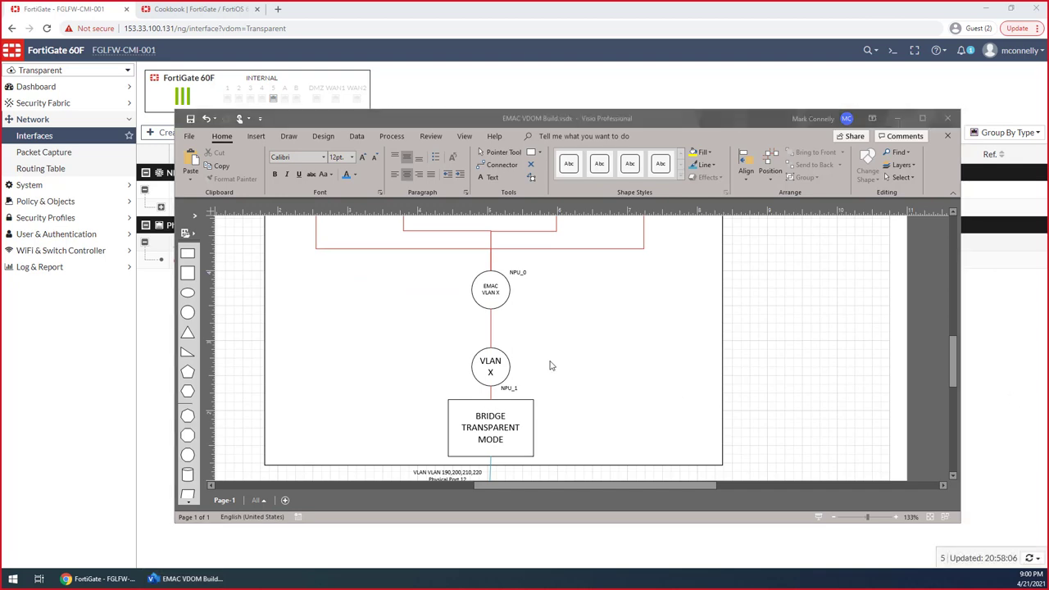
{"action": "scroll", "coordinate": [515, 410], "scroll_direction": "down", "scroll_amount": 3}
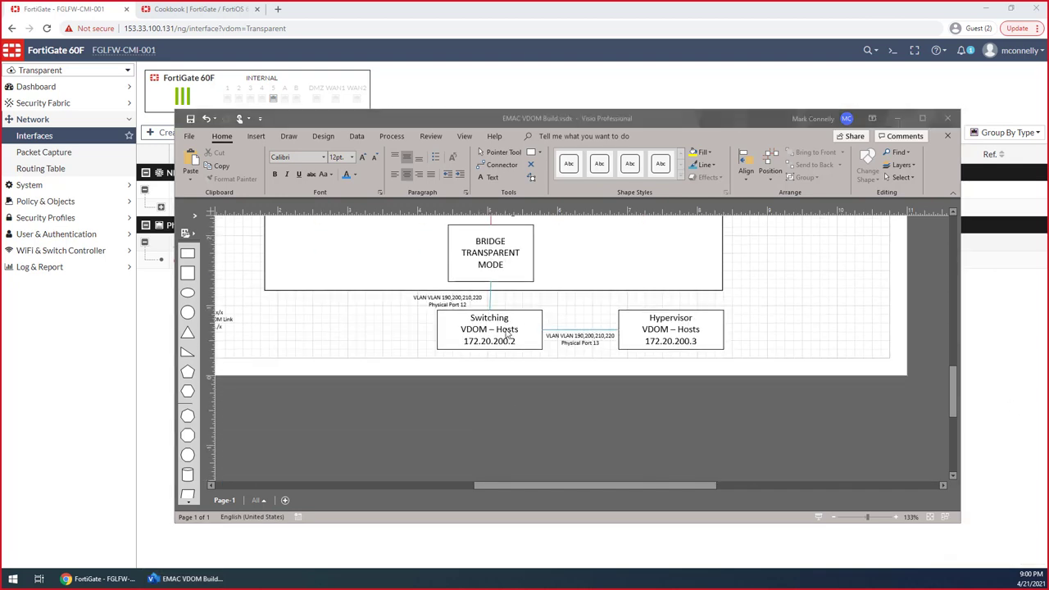
{"action": "left_click", "coordinate": [192, 120]}
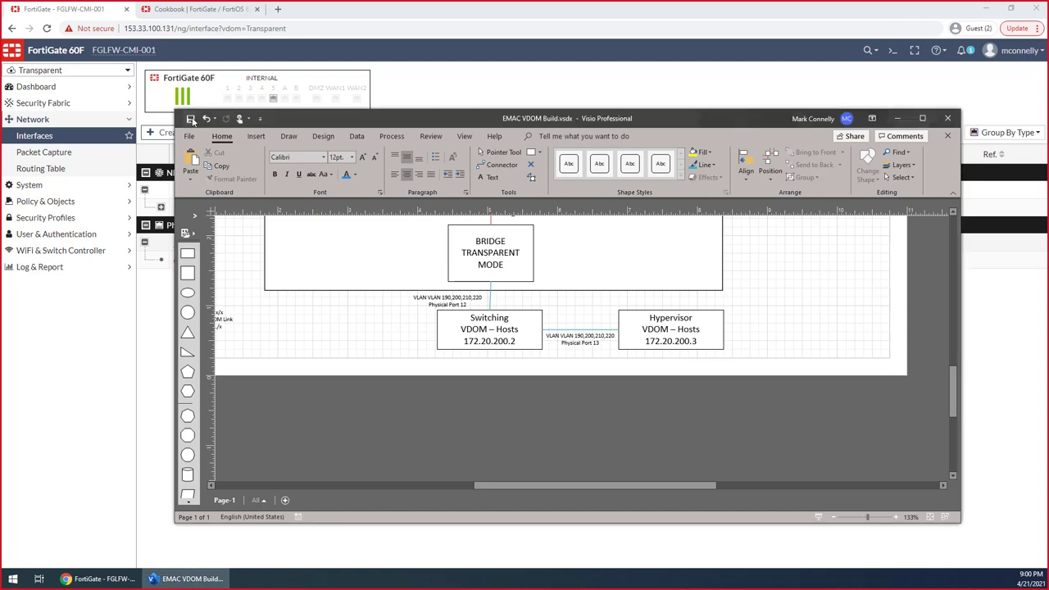
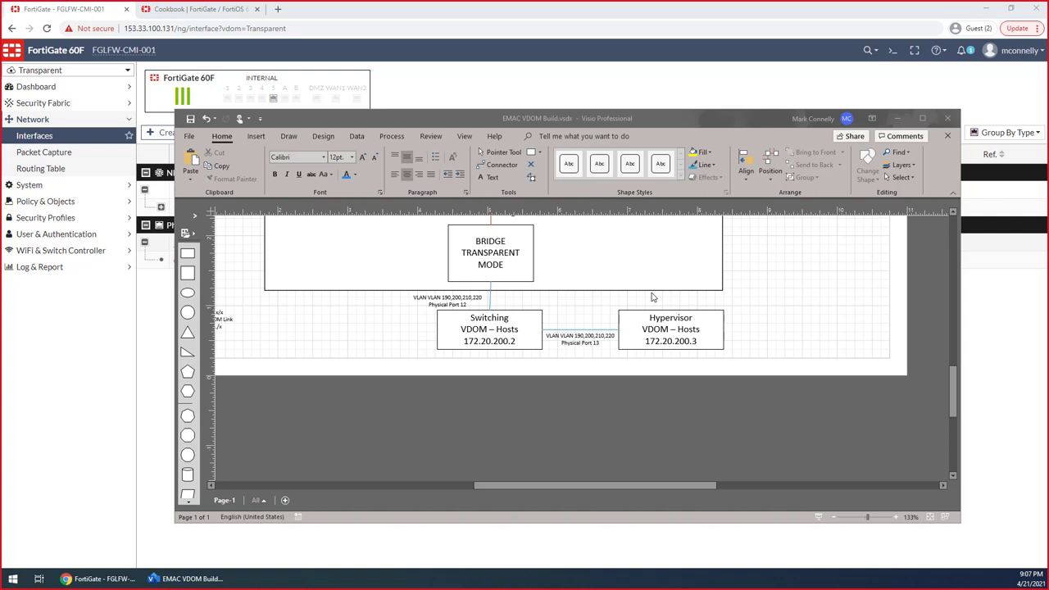
- Review the VDOM and VLAN layout in EMAC VDOM Build.vsdx and save the diagram
{"action": "scroll", "coordinate": [639, 312], "scroll_direction": "up", "scroll_amount": 2}
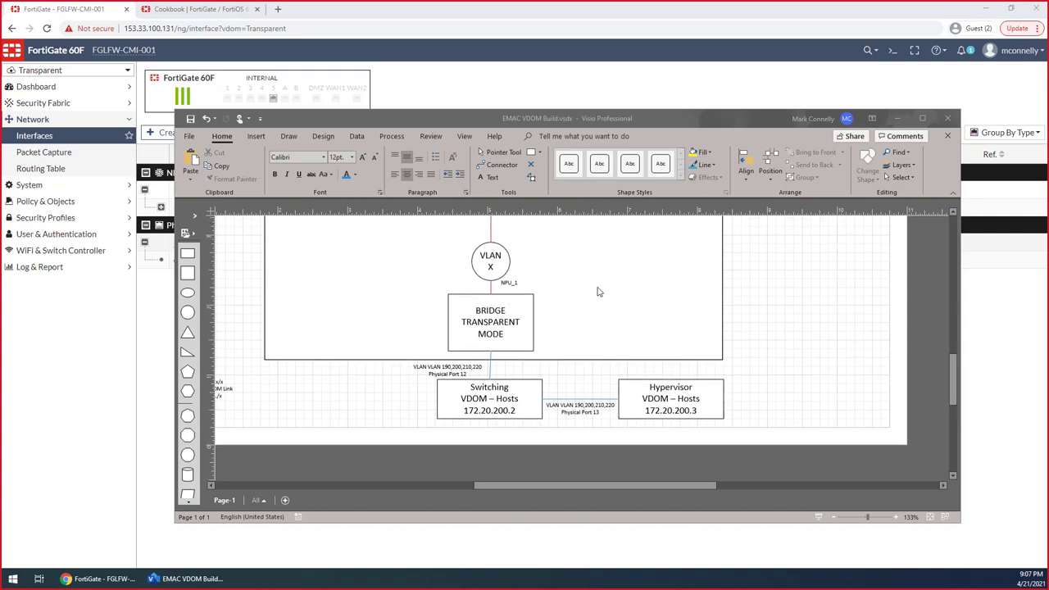
{"action": "scroll", "coordinate": [548, 358], "scroll_direction": "up", "scroll_amount": 5}
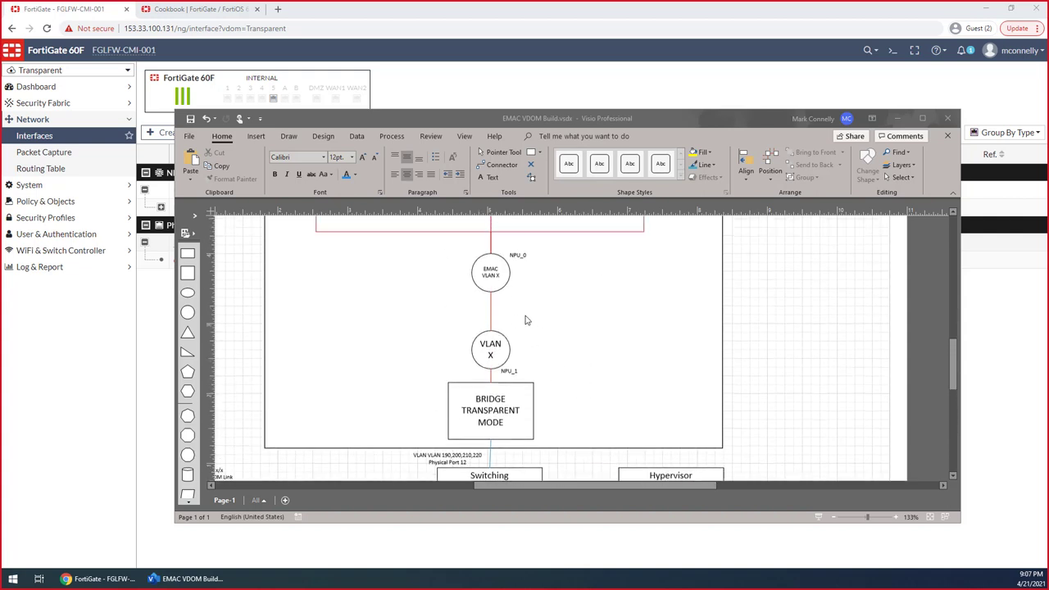
{"action": "scroll", "coordinate": [606, 330], "scroll_direction": "up", "scroll_amount": 2}
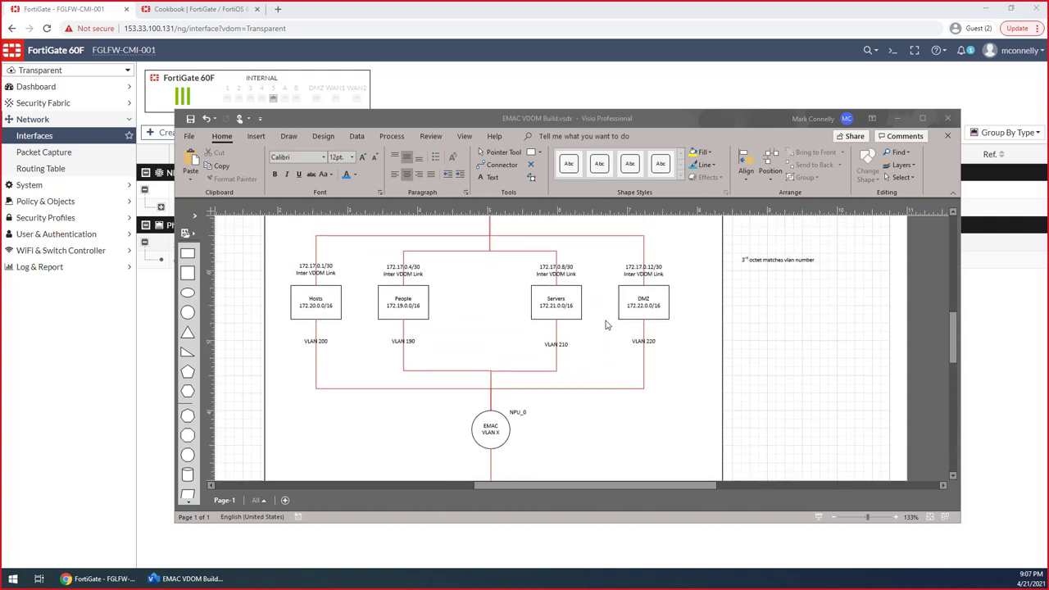
{"action": "scroll", "coordinate": [620, 354], "scroll_direction": "up", "scroll_amount": 3}
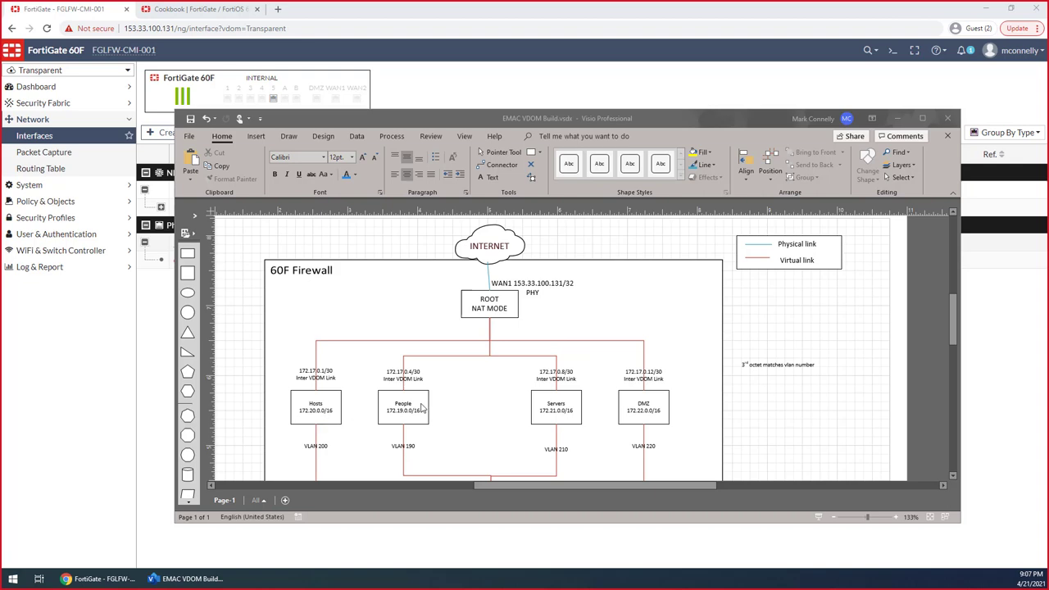
{"action": "scroll", "coordinate": [424, 409], "scroll_direction": "down", "scroll_amount": 3}
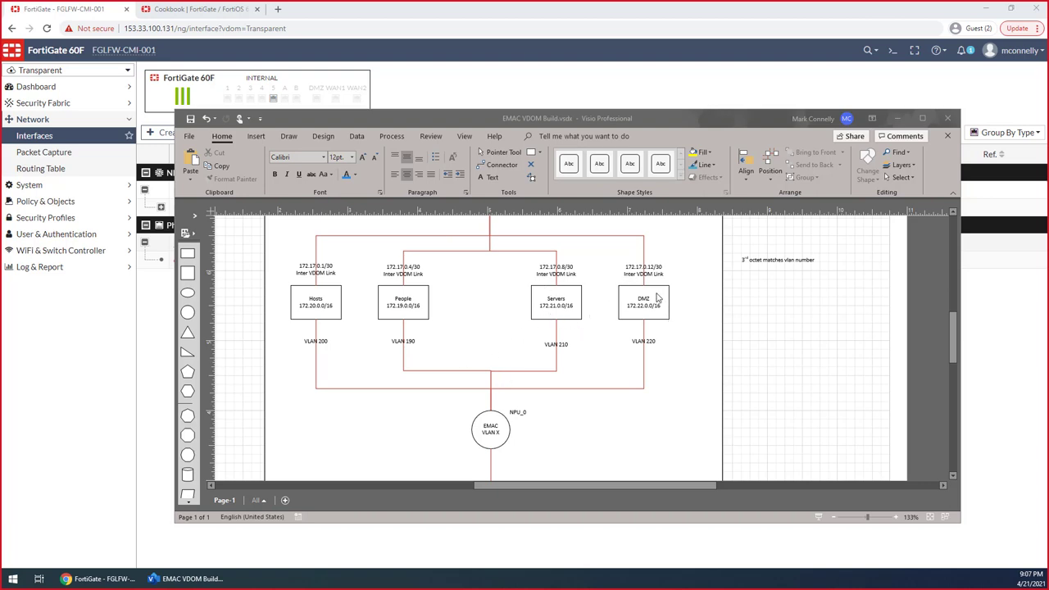
{"action": "scroll", "coordinate": [608, 348], "scroll_direction": "down", "scroll_amount": 5}
{"action": "scroll", "coordinate": [608, 354], "scroll_direction": "up", "scroll_amount": 4}
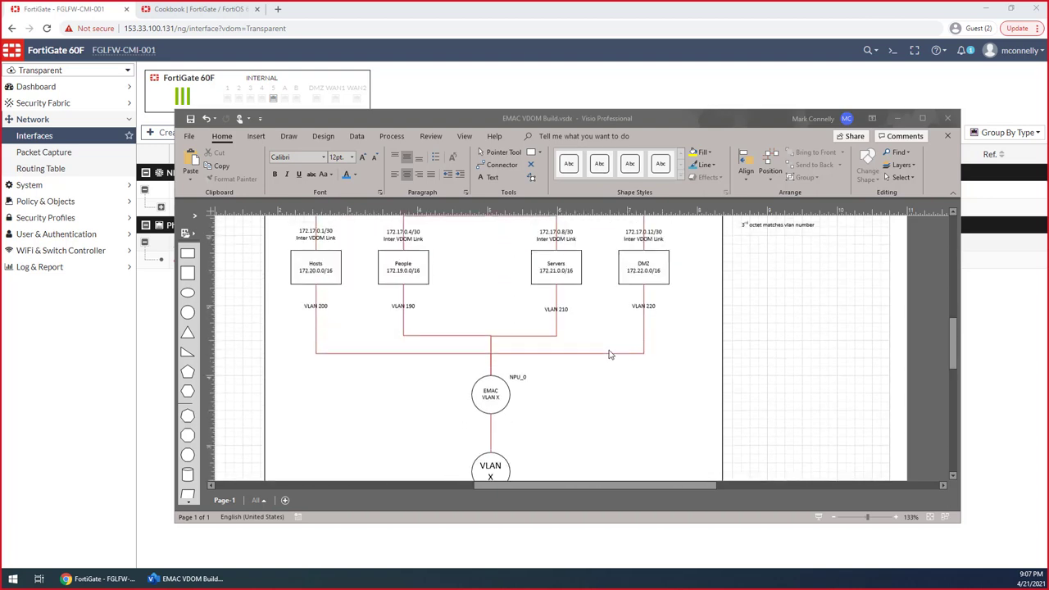
{"action": "scroll", "coordinate": [609, 354], "scroll_direction": "up", "scroll_amount": 5}
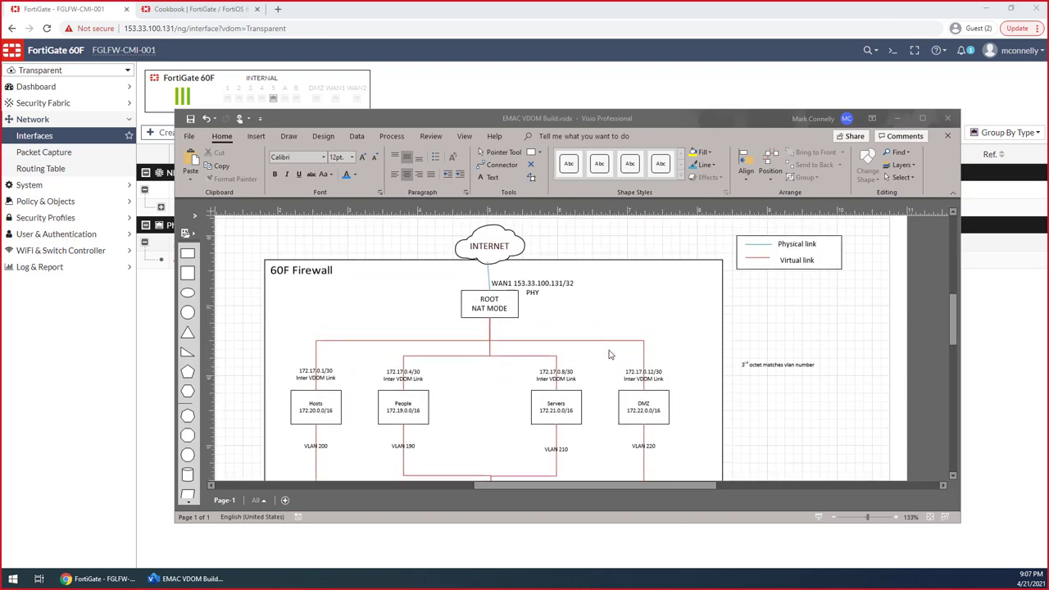
{"action": "left_click", "coordinate": [191, 120]}
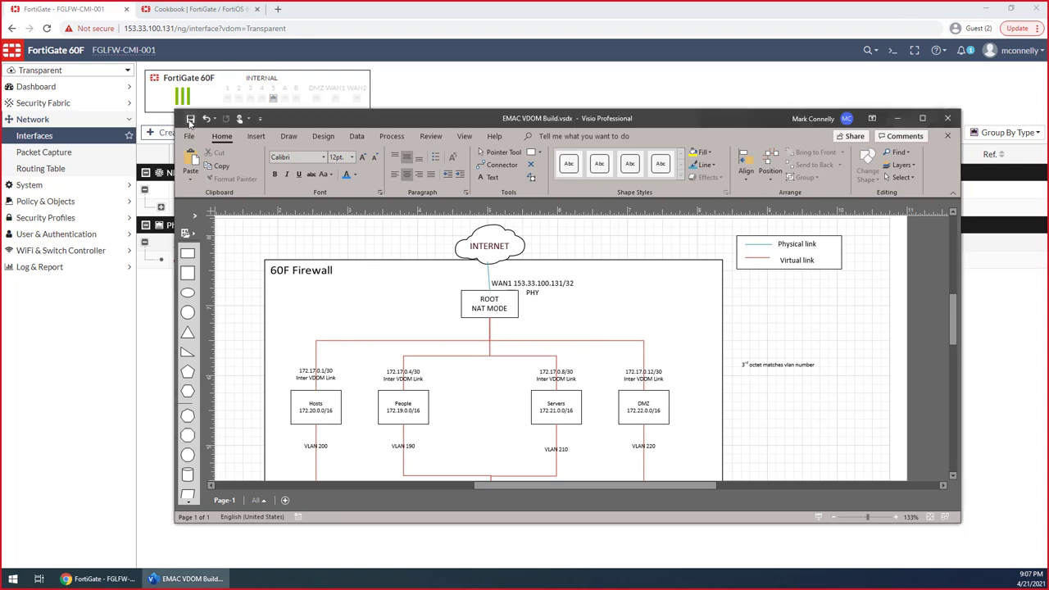
{"action": "scroll", "coordinate": [580, 390], "scroll_direction": "down", "scroll_amount": 3}
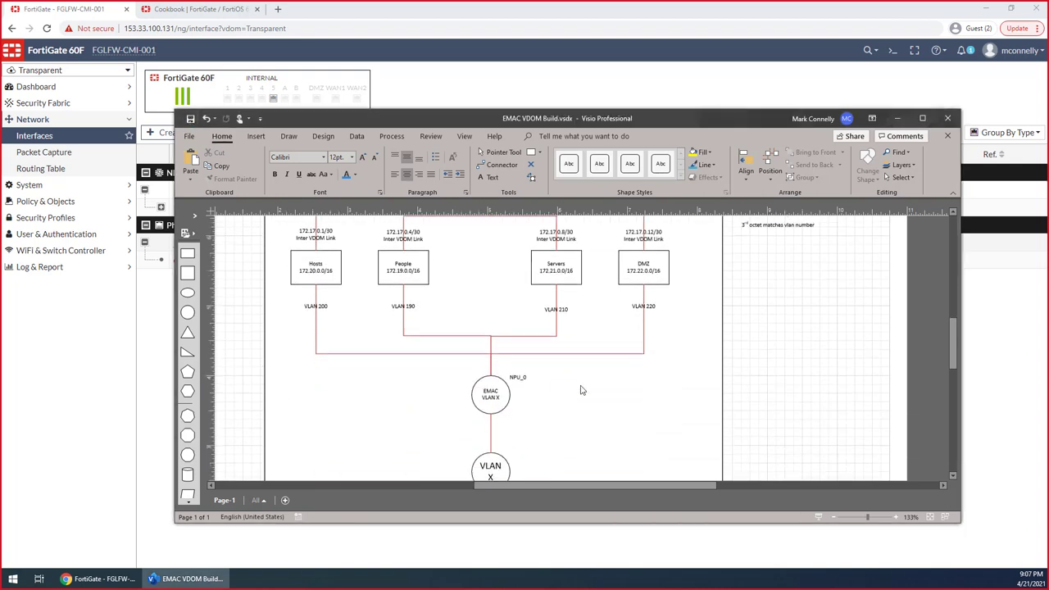
{"action": "scroll", "coordinate": [580, 390], "scroll_direction": "down", "scroll_amount": 2}
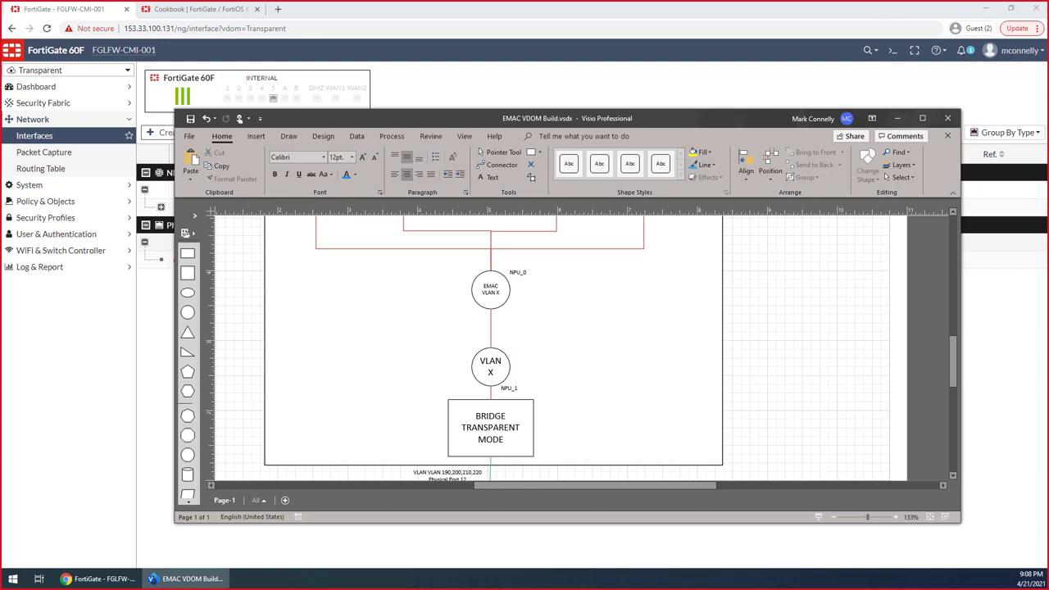
- In the FortiGate tab, expand npu0_vlink, npu0_vlink1 and internal5 to reveal their VLAN interfaces
{"action": "left_click", "coordinate": [111, 12]}
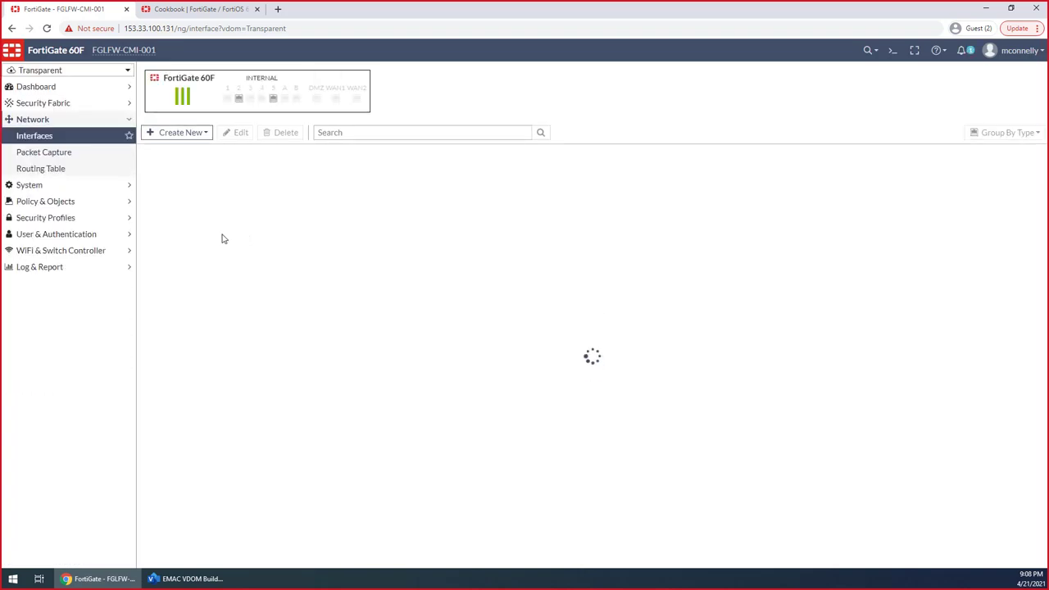
{"action": "left_click", "coordinate": [145, 190]}
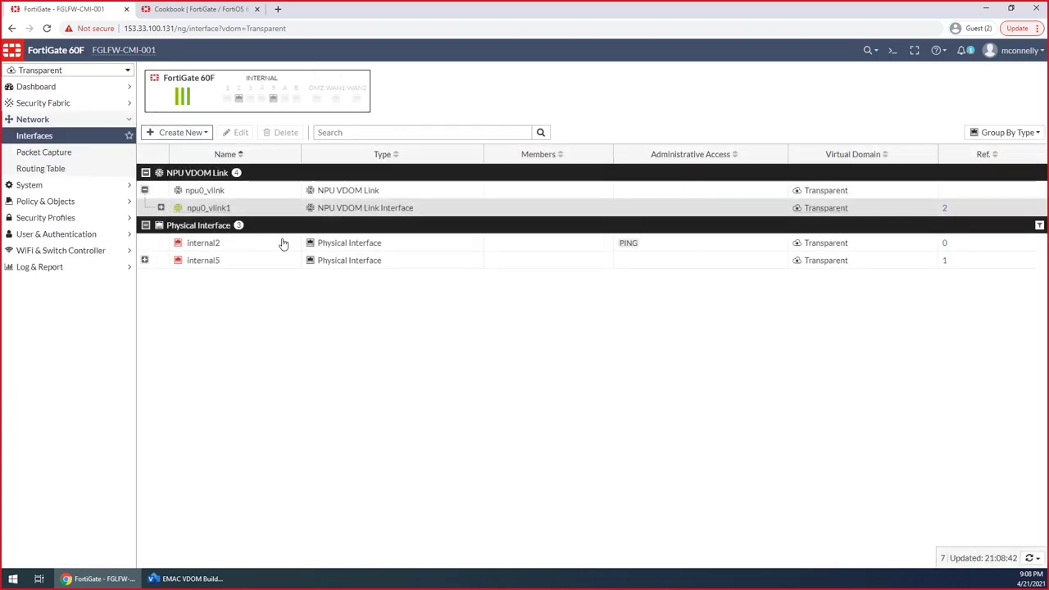
{"action": "left_click", "coordinate": [162, 207]}
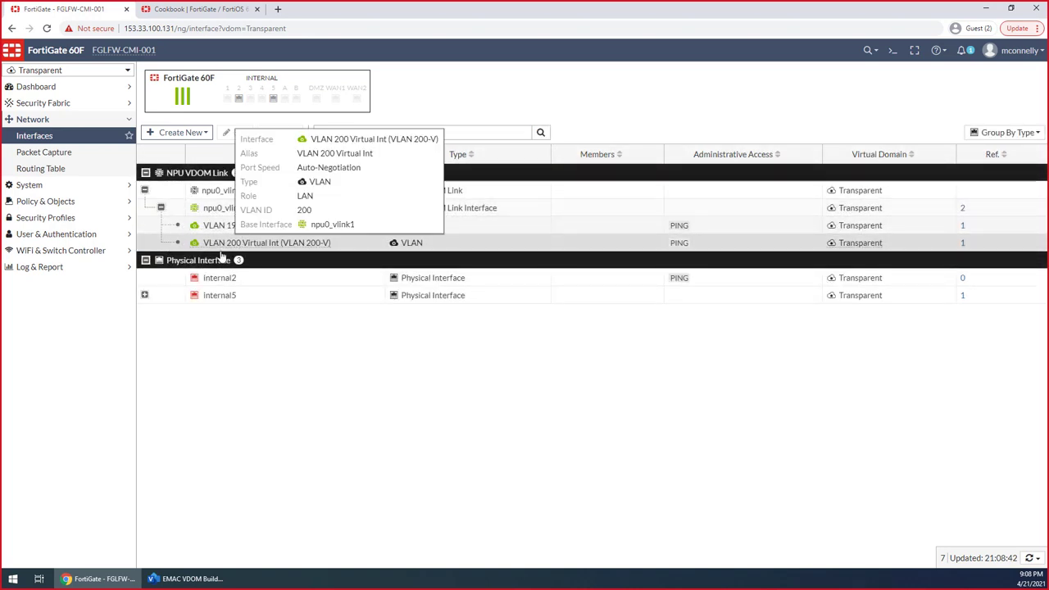
{"action": "left_click", "coordinate": [144, 295]}
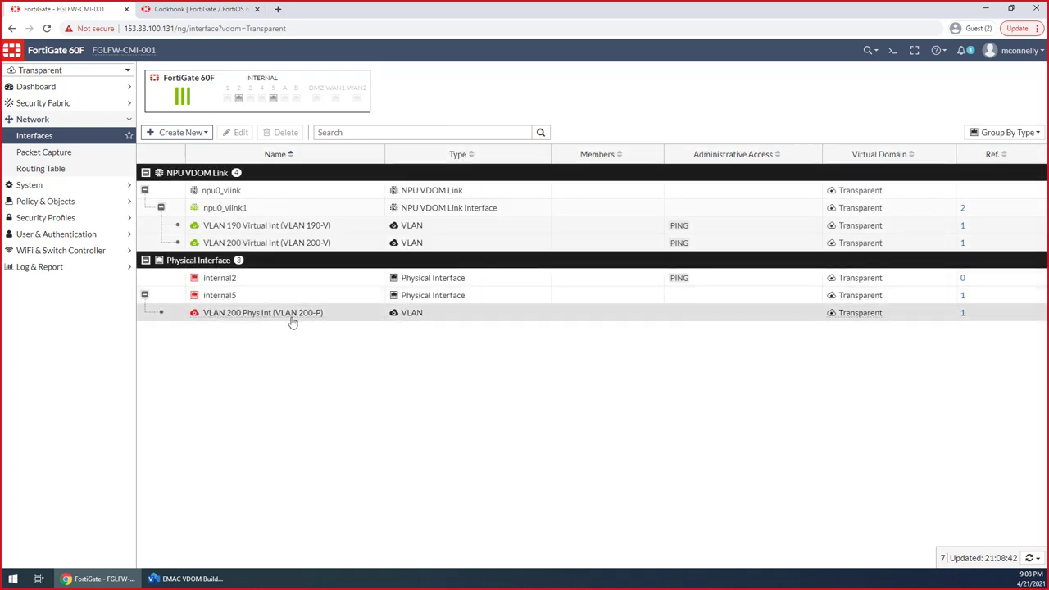
{"action": "mouse_move", "coordinate": [350, 323]}
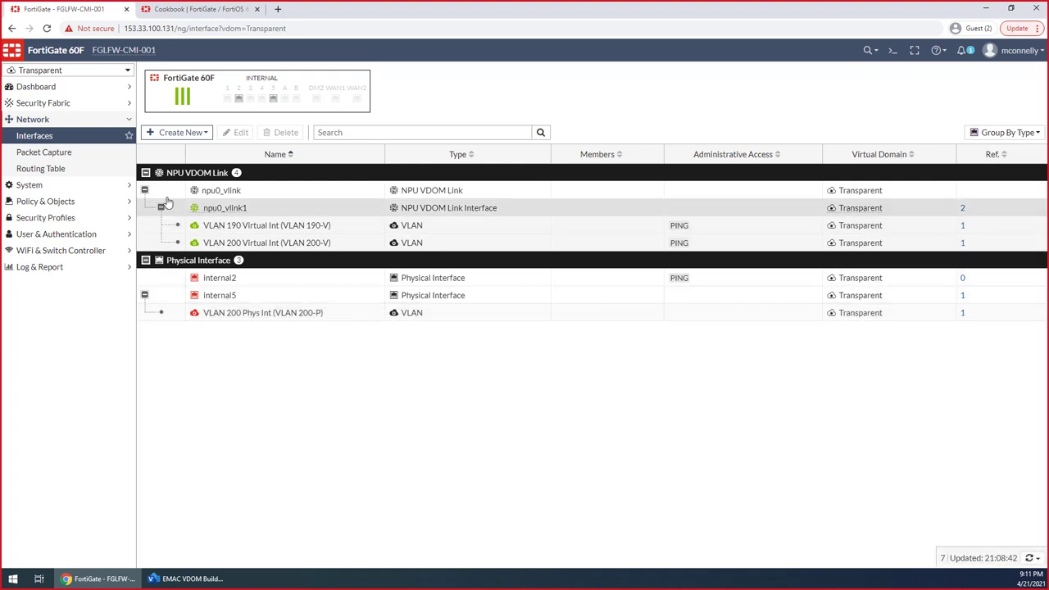
- Refresh the Transparent VDOM Interfaces page and expand npu0_vlink, npu0_vlink1, internal2 and internal5, then refresh again
{"action": "left_click", "coordinate": [46, 28]}
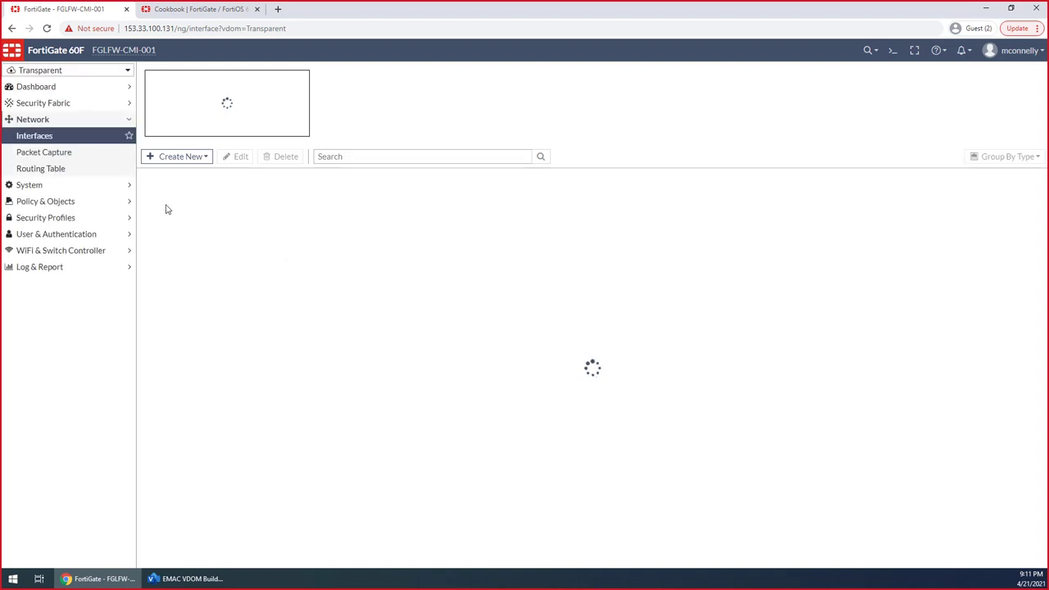
{"action": "left_click", "coordinate": [144, 191]}
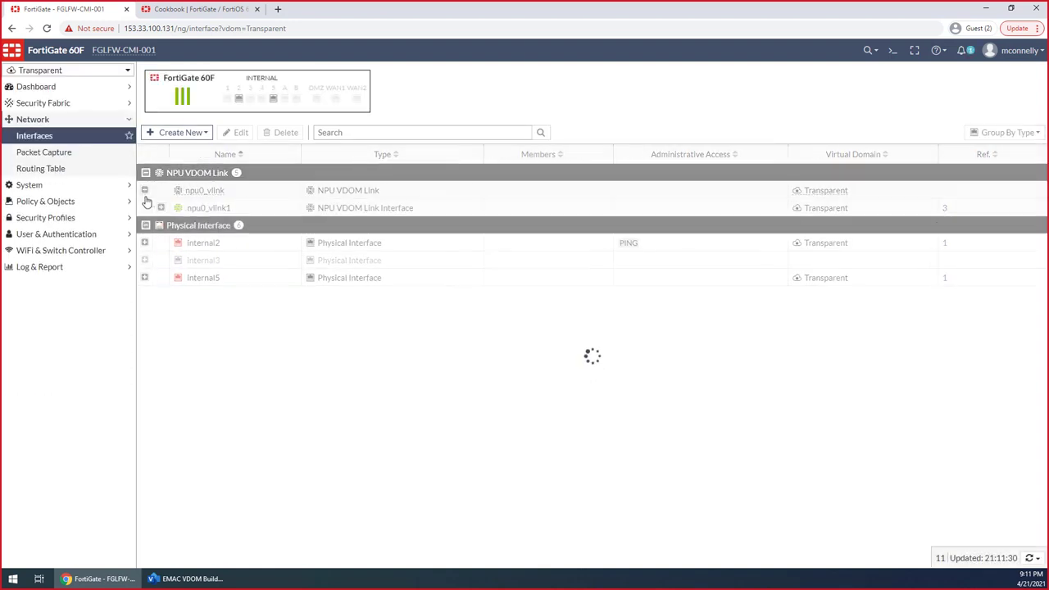
{"action": "left_click", "coordinate": [160, 208]}
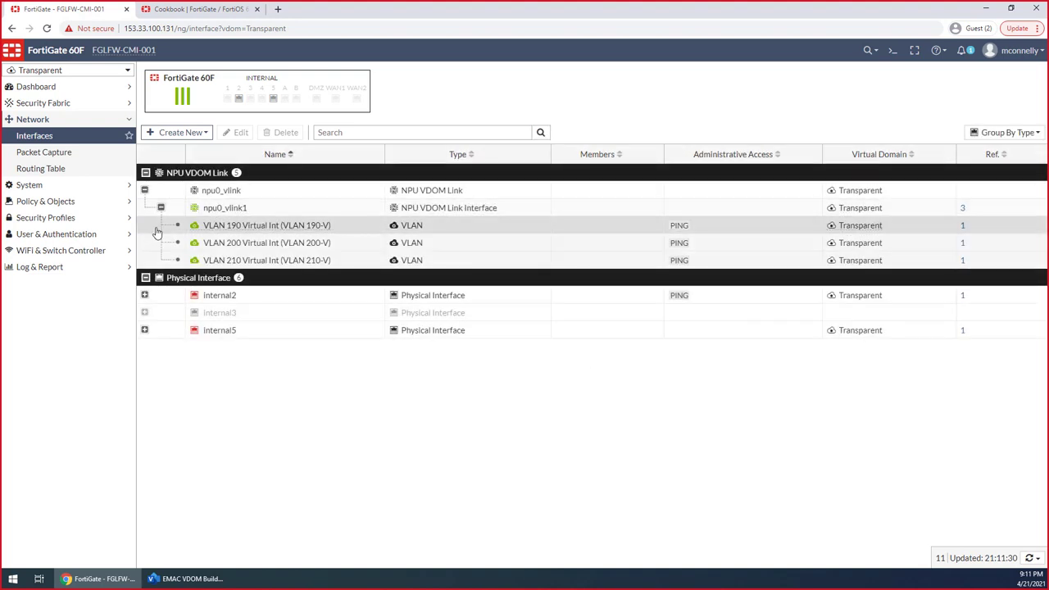
{"action": "left_click", "coordinate": [145, 295]}
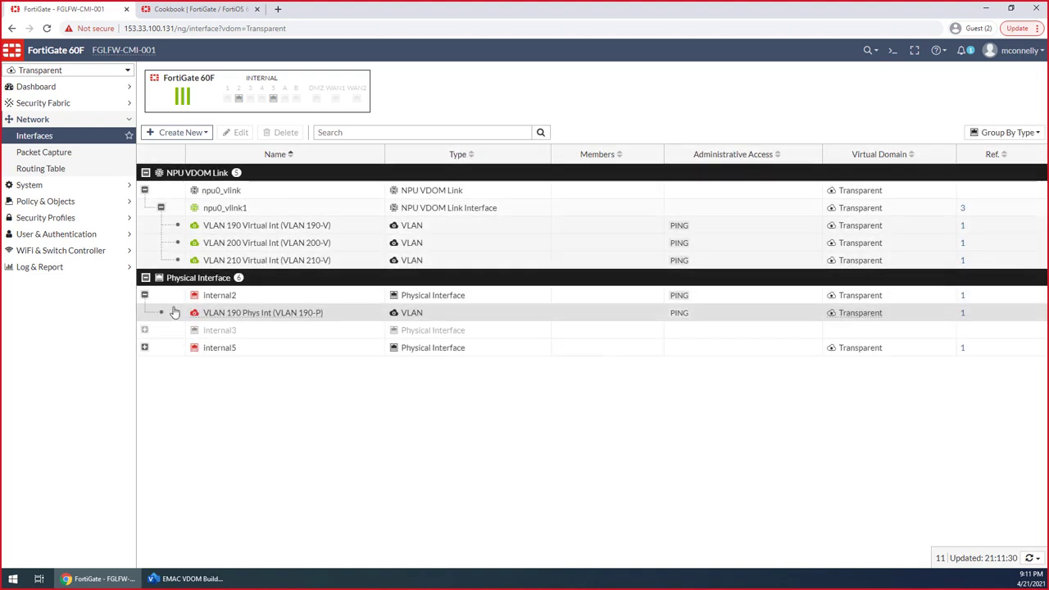
{"action": "left_click", "coordinate": [145, 348]}
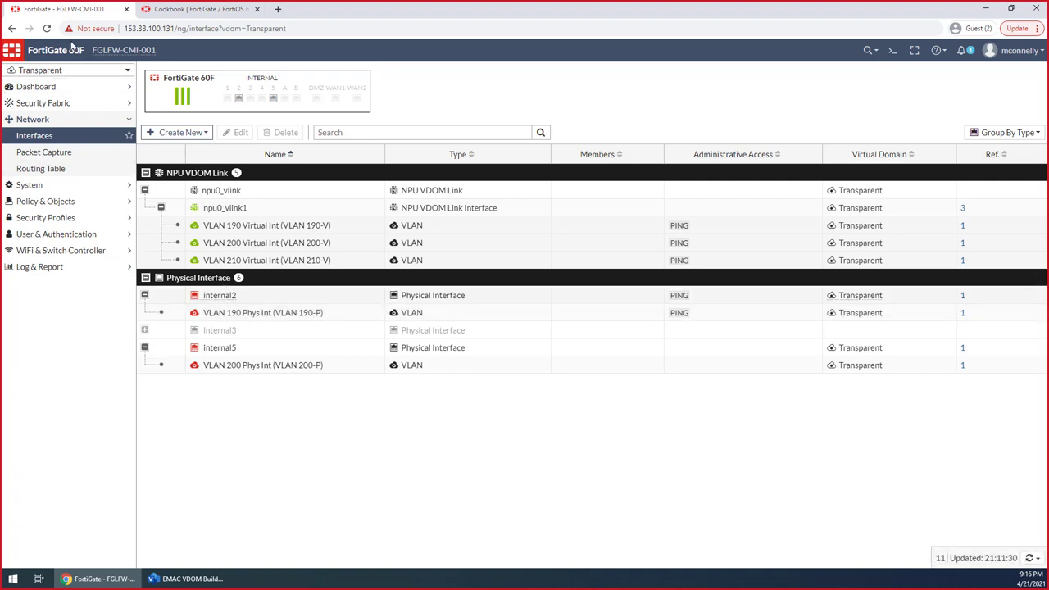
{"action": "left_click", "coordinate": [47, 28]}
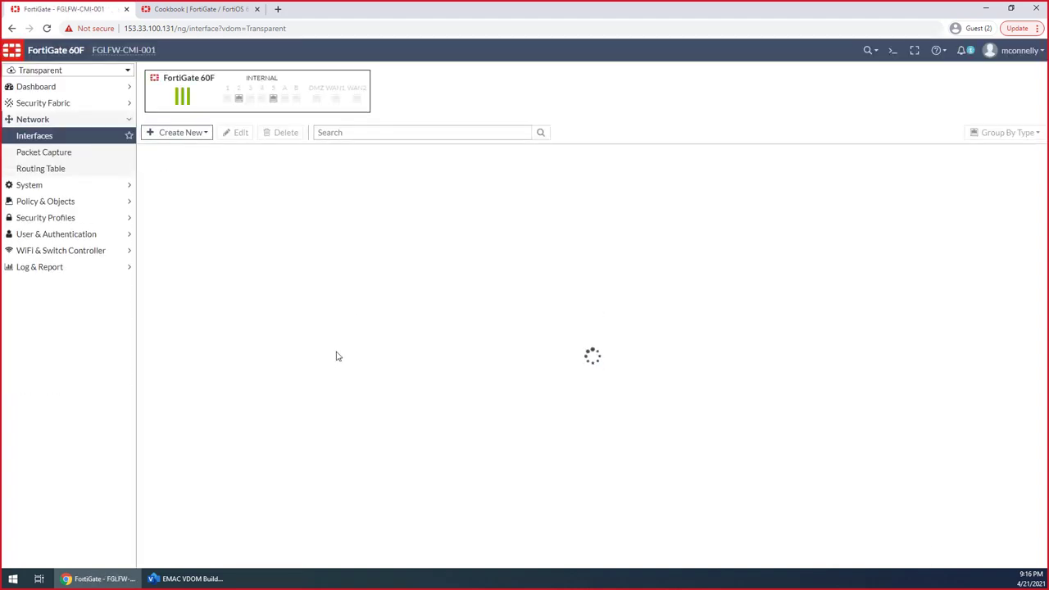
- Inspect which objects reference the VLAN 190-P interface, backing out of a first delete attempt
{"action": "left_click", "coordinate": [145, 224]}
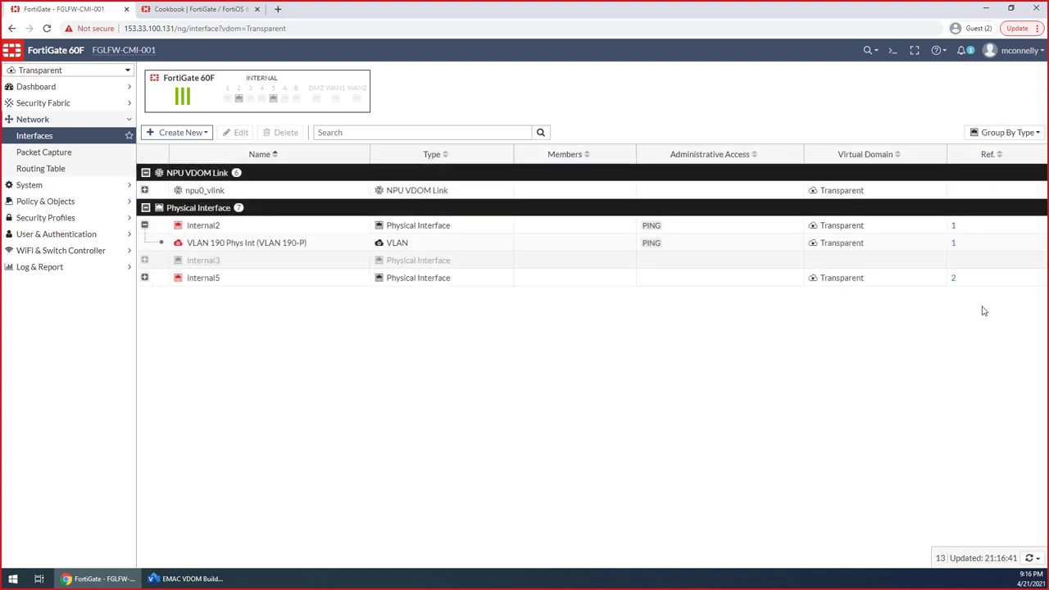
{"action": "left_click", "coordinate": [954, 246]}
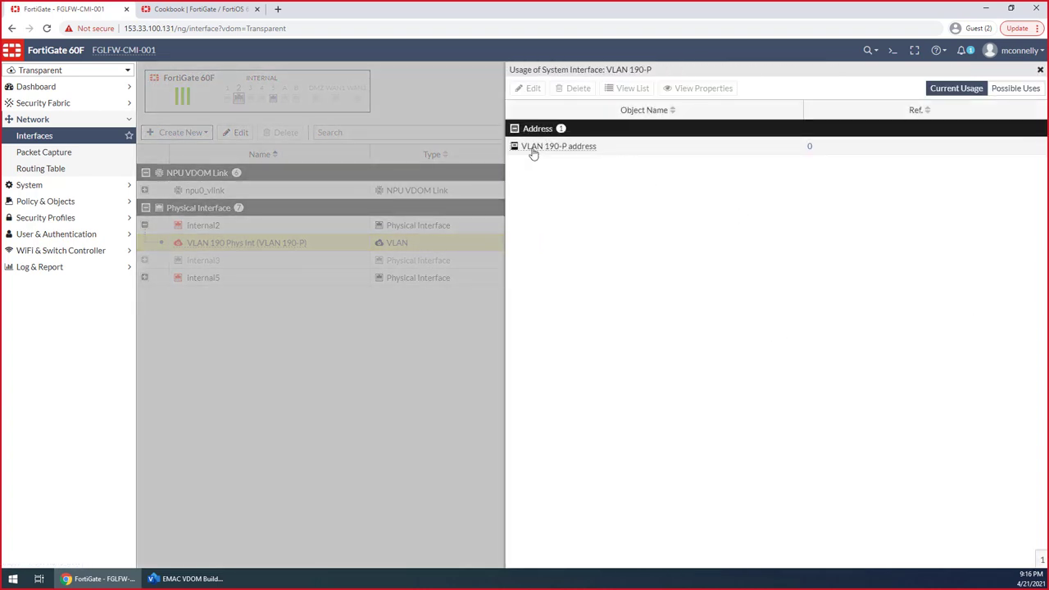
{"action": "left_click", "coordinate": [537, 147]}
{"action": "left_click", "coordinate": [577, 88]}
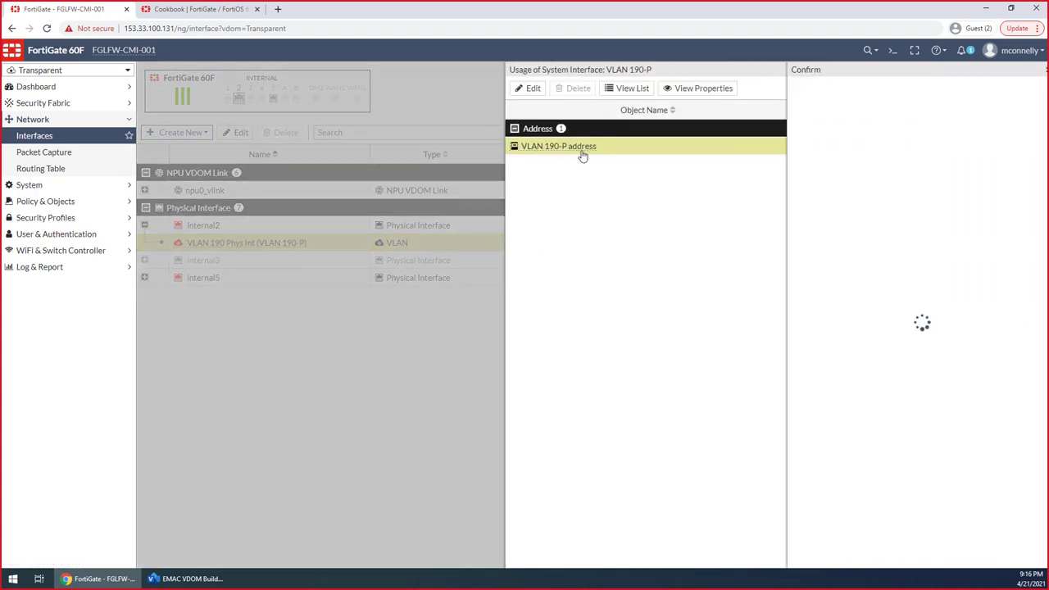
{"action": "left_click", "coordinate": [1039, 71]}
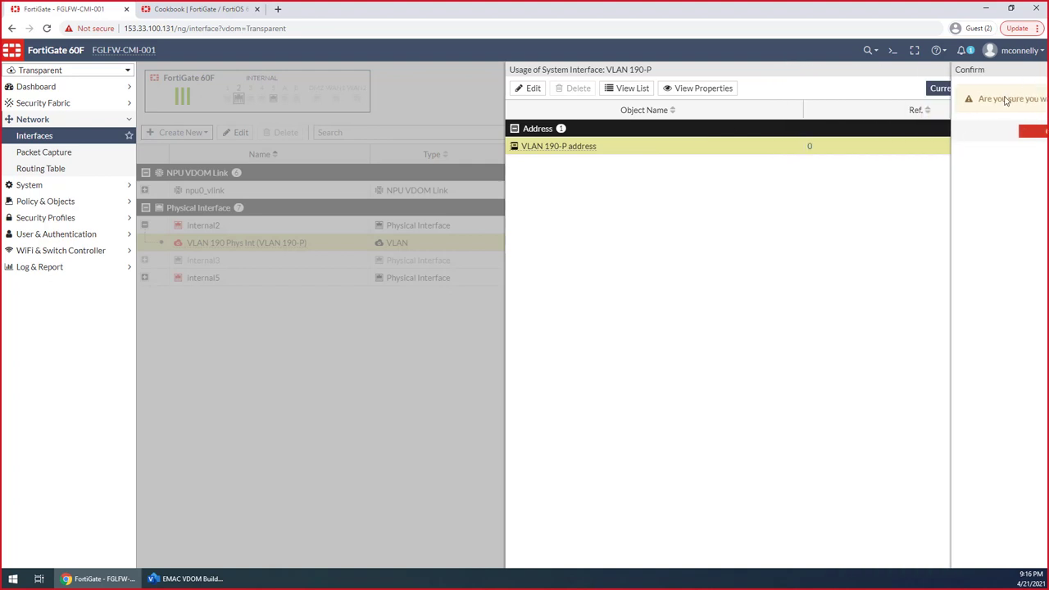
{"action": "left_click", "coordinate": [1040, 71]}
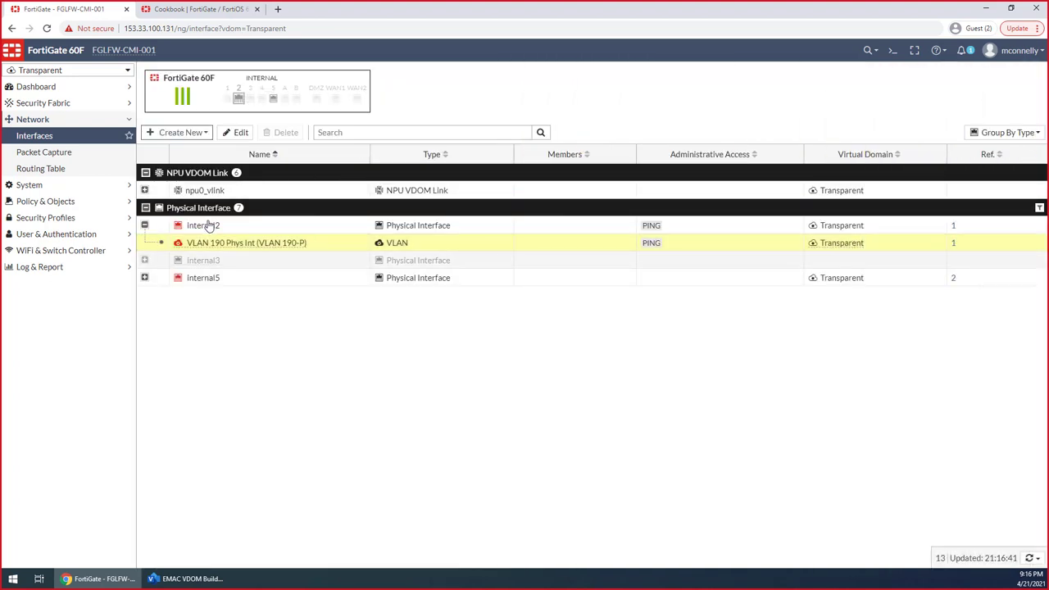
{"action": "left_click", "coordinate": [145, 278]}
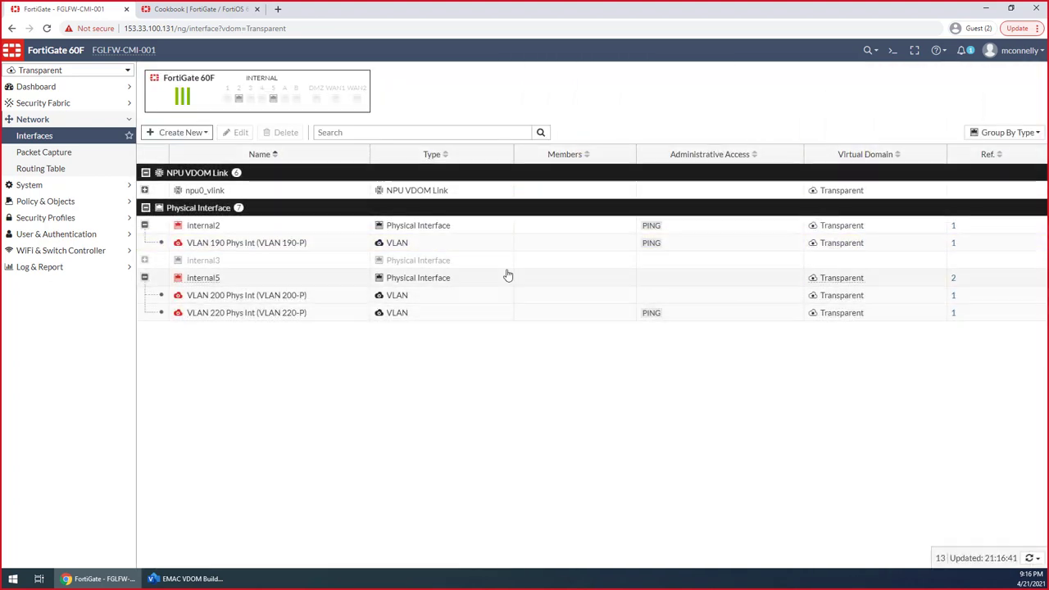
{"action": "left_click", "coordinate": [955, 244]}
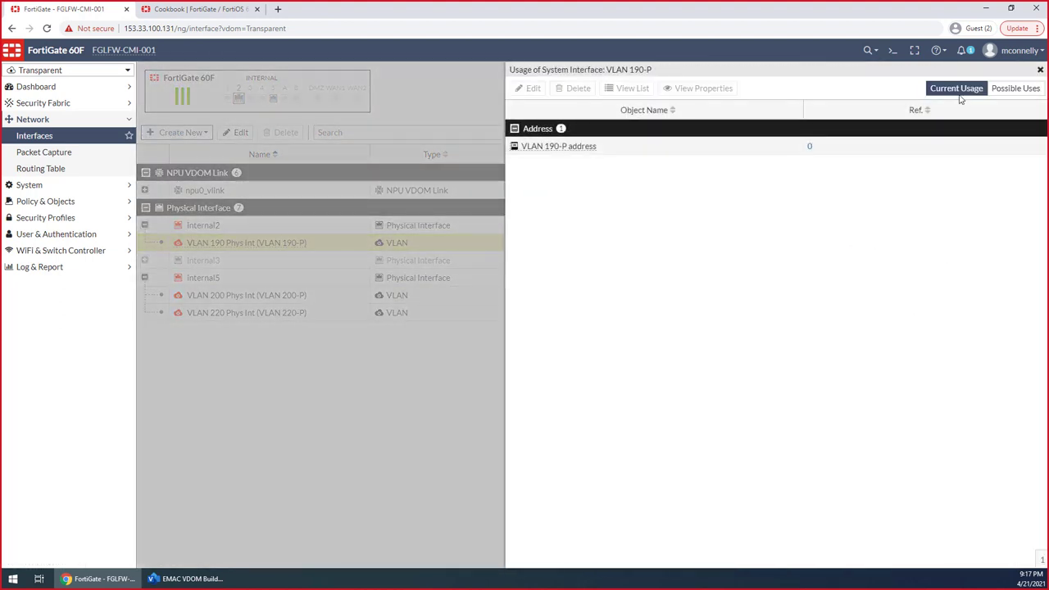
{"action": "left_click", "coordinate": [1041, 70]}
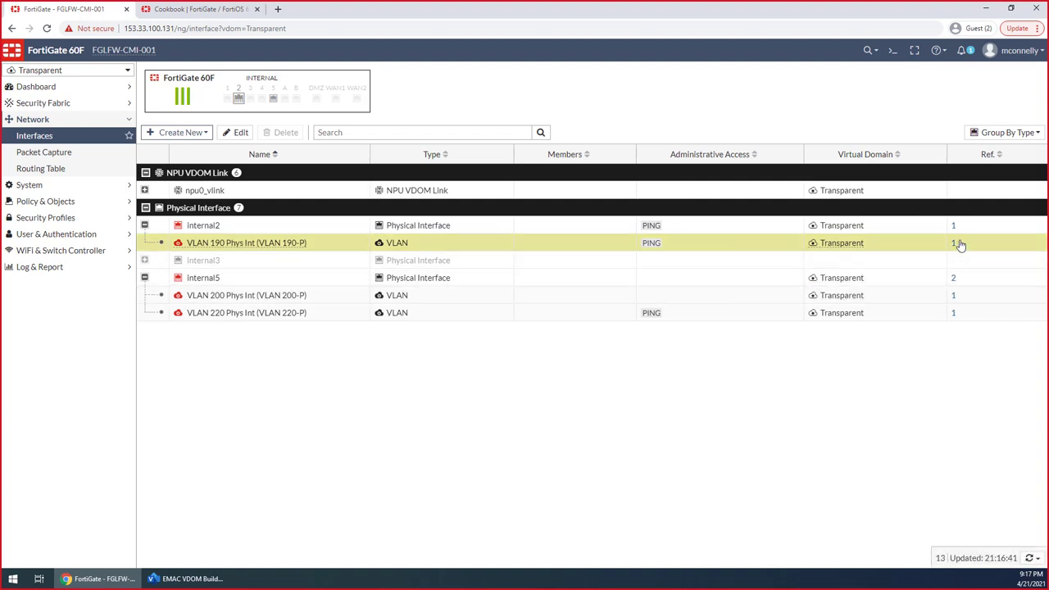
- Delete the VLAN 190-P address object that references the interface
{"action": "left_click", "coordinate": [954, 244]}
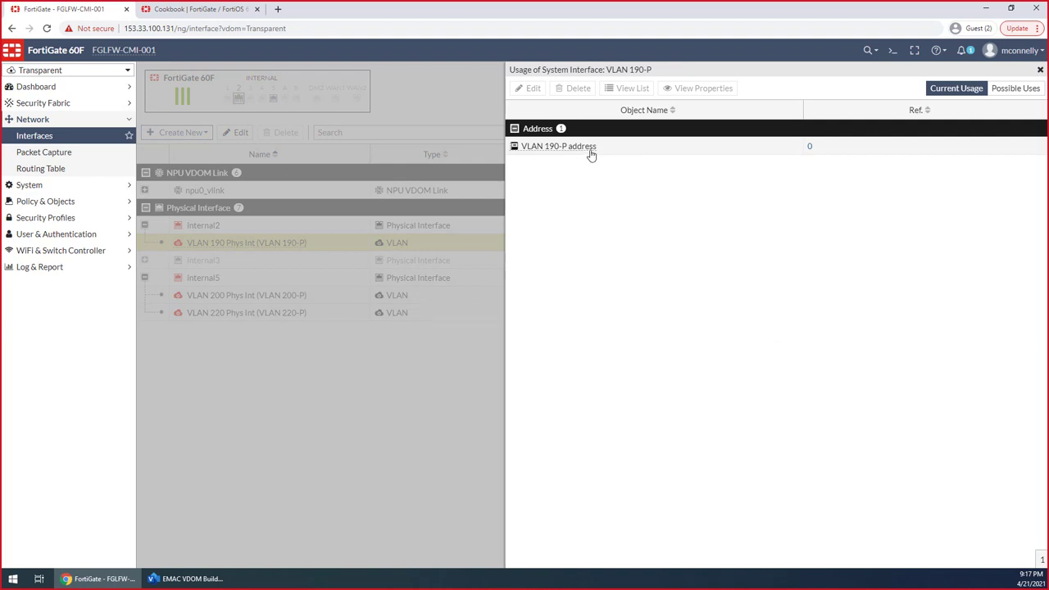
{"action": "left_click", "coordinate": [571, 155]}
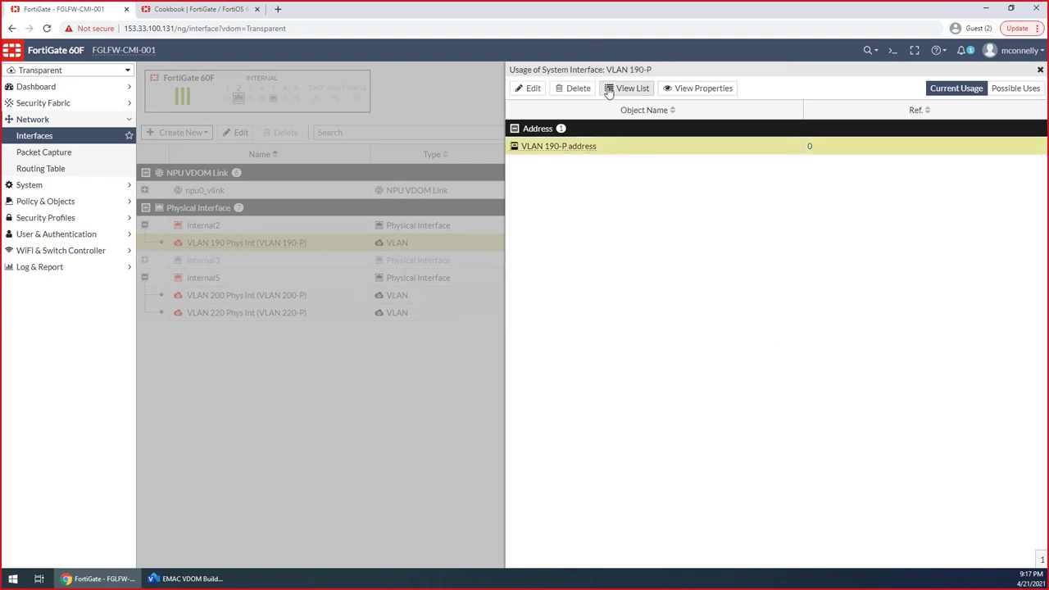
{"action": "left_click", "coordinate": [576, 89]}
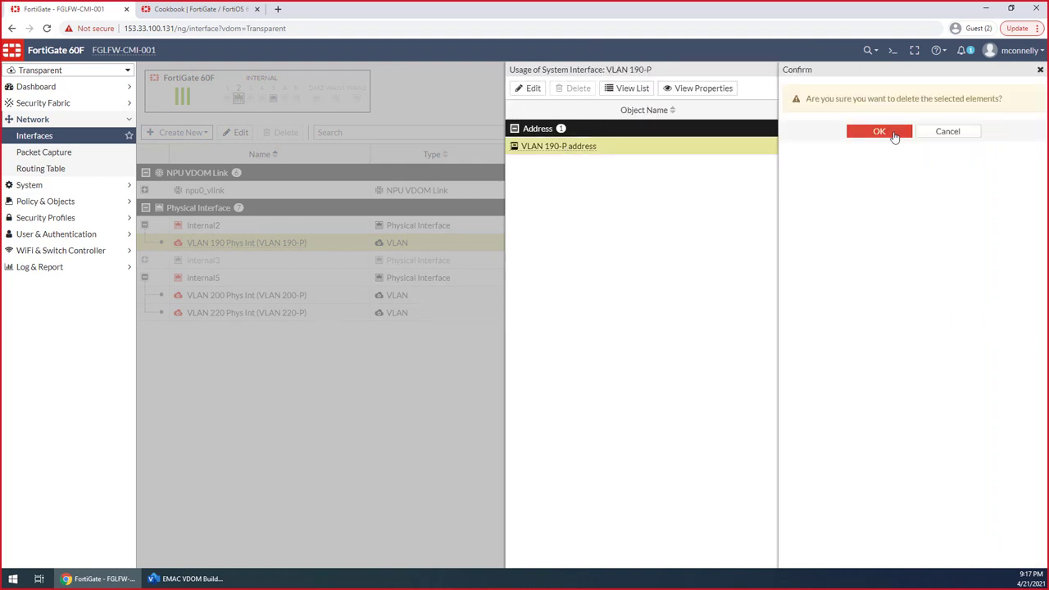
{"action": "left_click", "coordinate": [881, 131]}
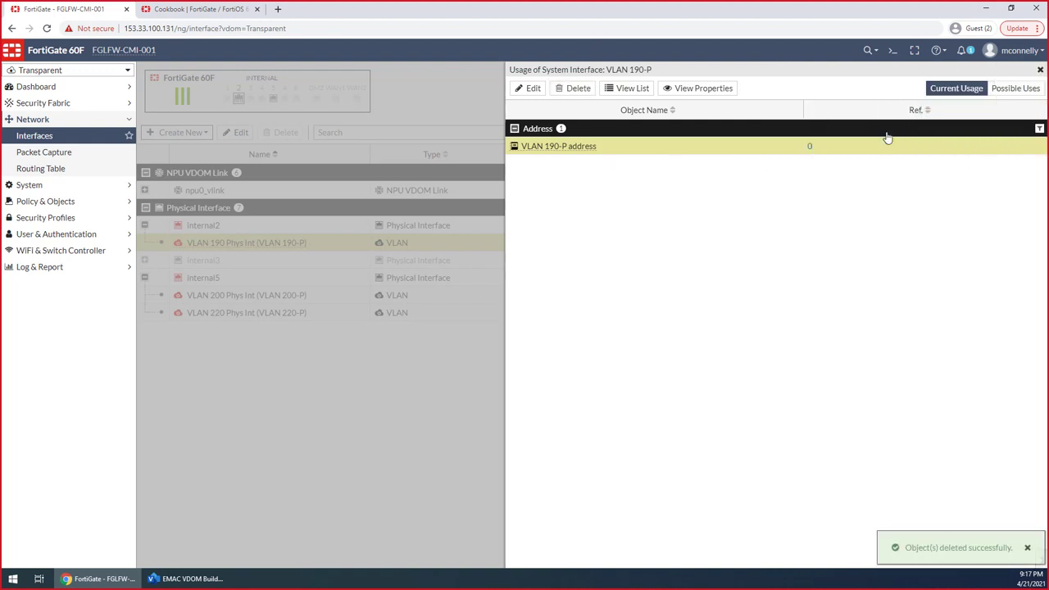
{"action": "left_click", "coordinate": [1040, 70]}
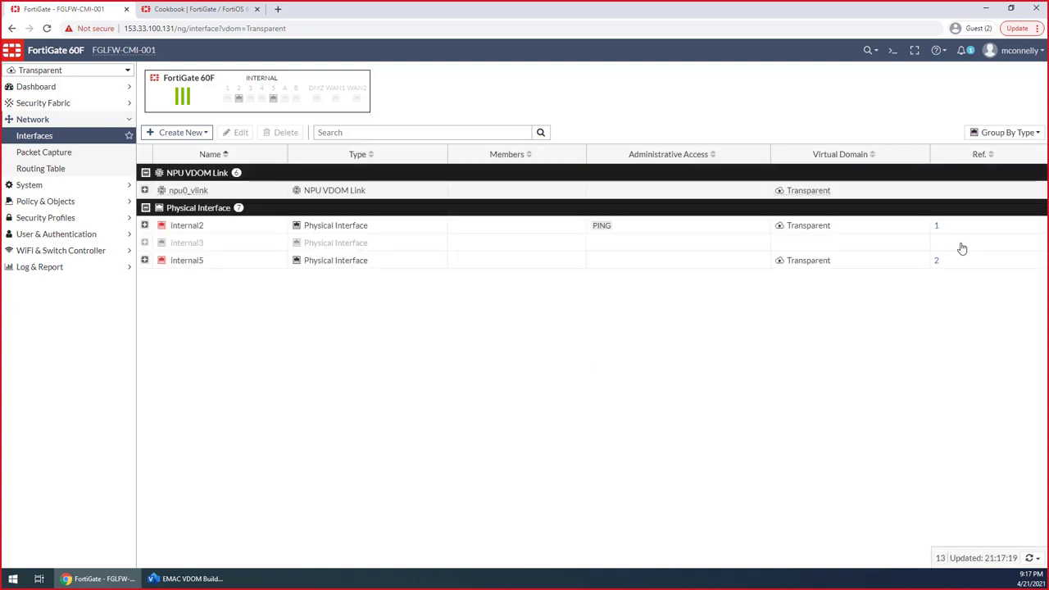
- Delete the VLAN 190 Phys Int interface under internal2
{"action": "left_click", "coordinate": [144, 225]}
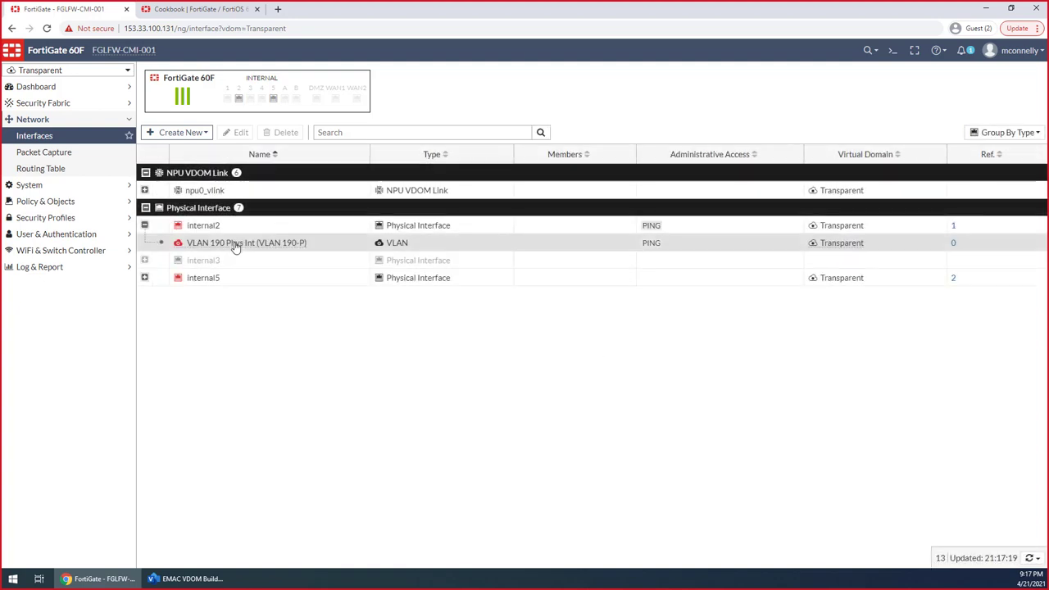
{"action": "left_click", "coordinate": [289, 133]}
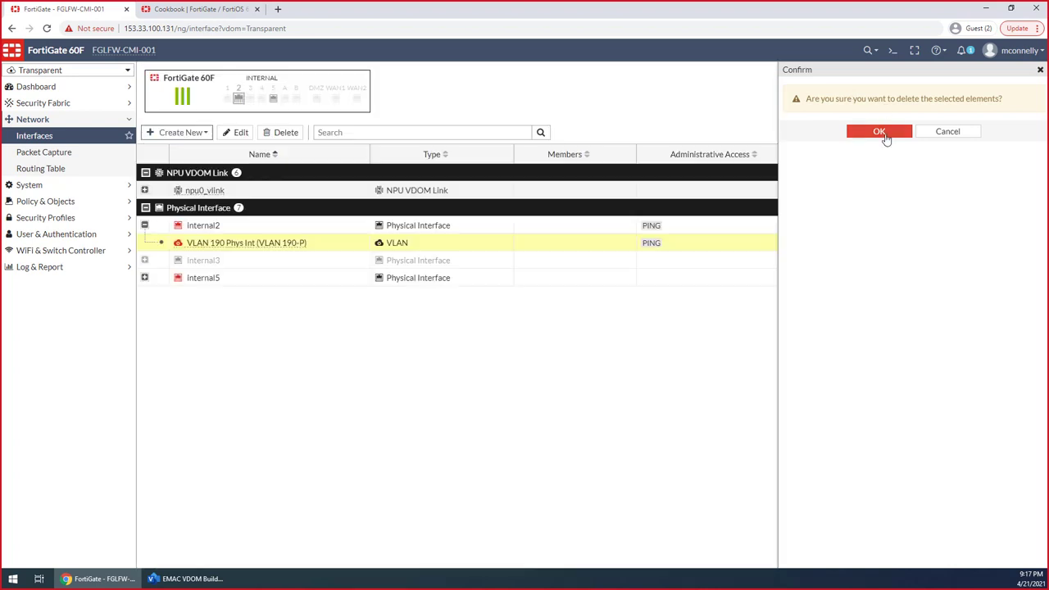
{"action": "left_click", "coordinate": [880, 130]}
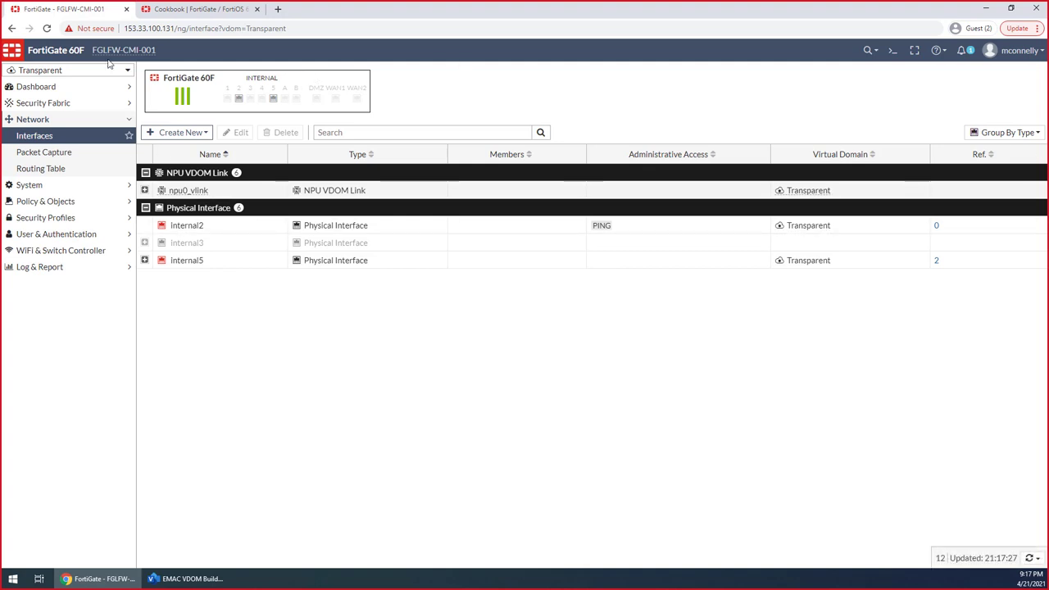
- Switch to the Global VDOM and expand internal3 to show its VLAN 210 Phys Int child
{"action": "left_click", "coordinate": [57, 72]}
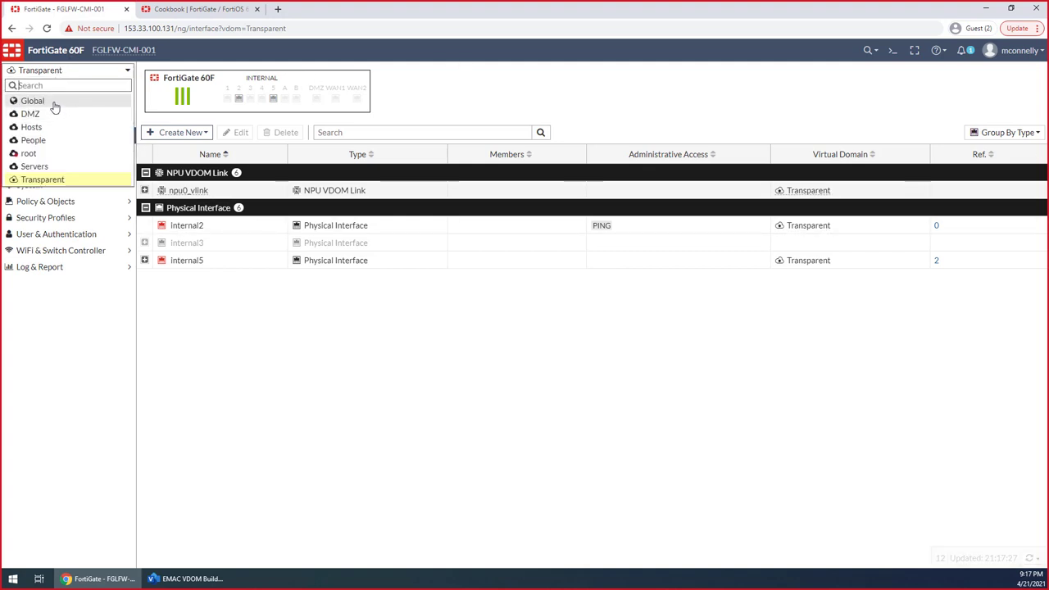
{"action": "left_click", "coordinate": [55, 102]}
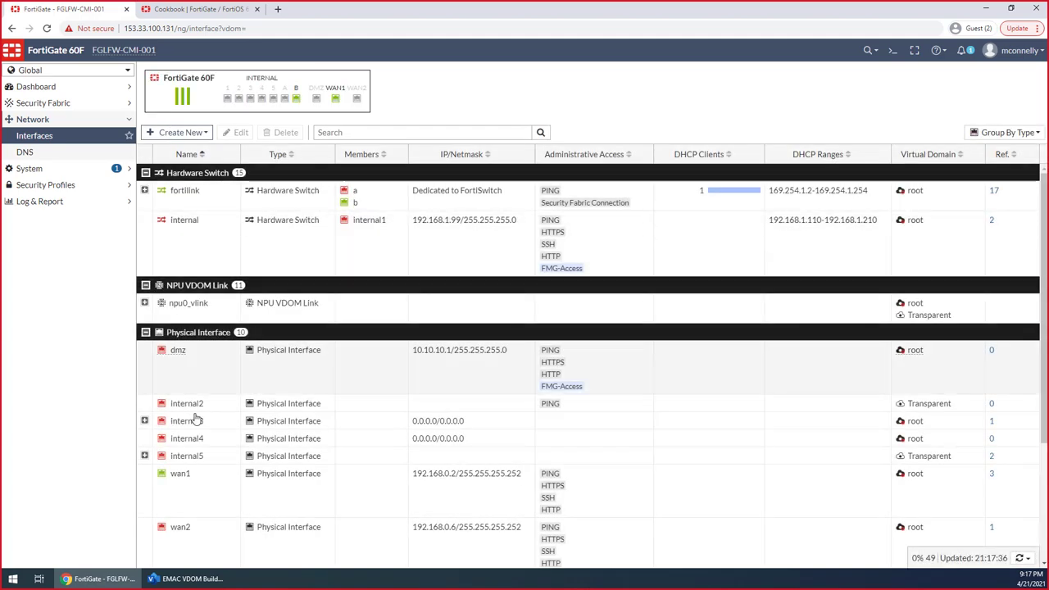
{"action": "scroll", "coordinate": [193, 414], "scroll_direction": "down", "scroll_amount": 1}
{"action": "left_click", "coordinate": [144, 366]}
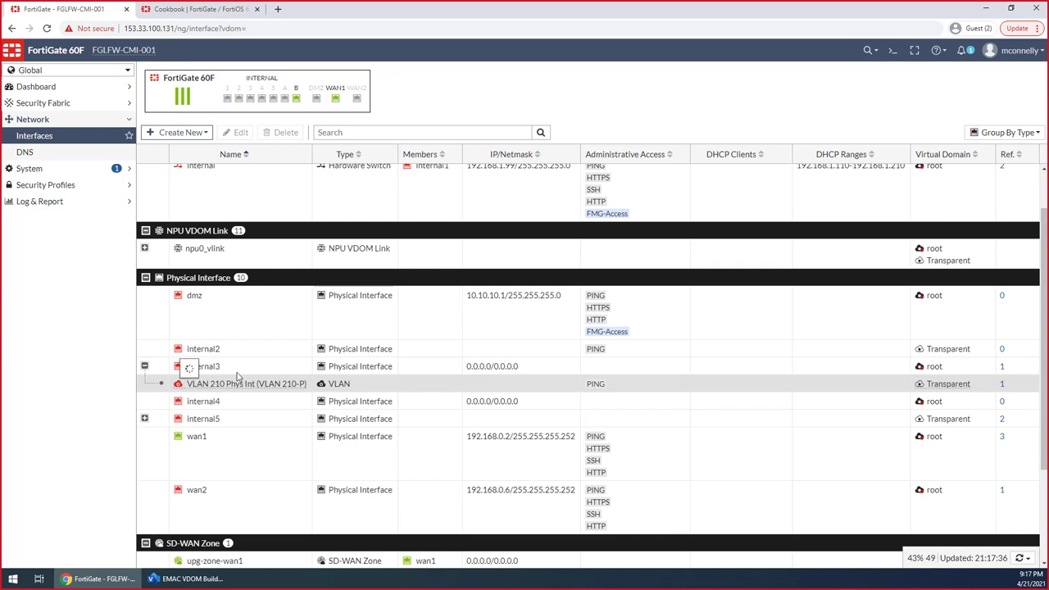
{"action": "left_click", "coordinate": [176, 367]}
{"action": "left_click", "coordinate": [234, 350]}
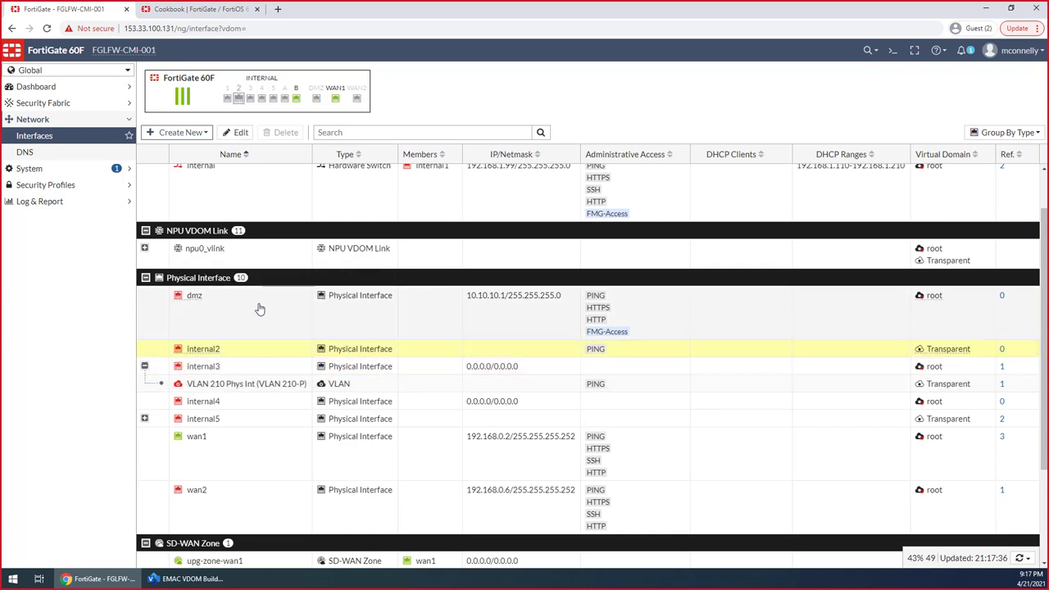
{"action": "left_click", "coordinate": [248, 384]}
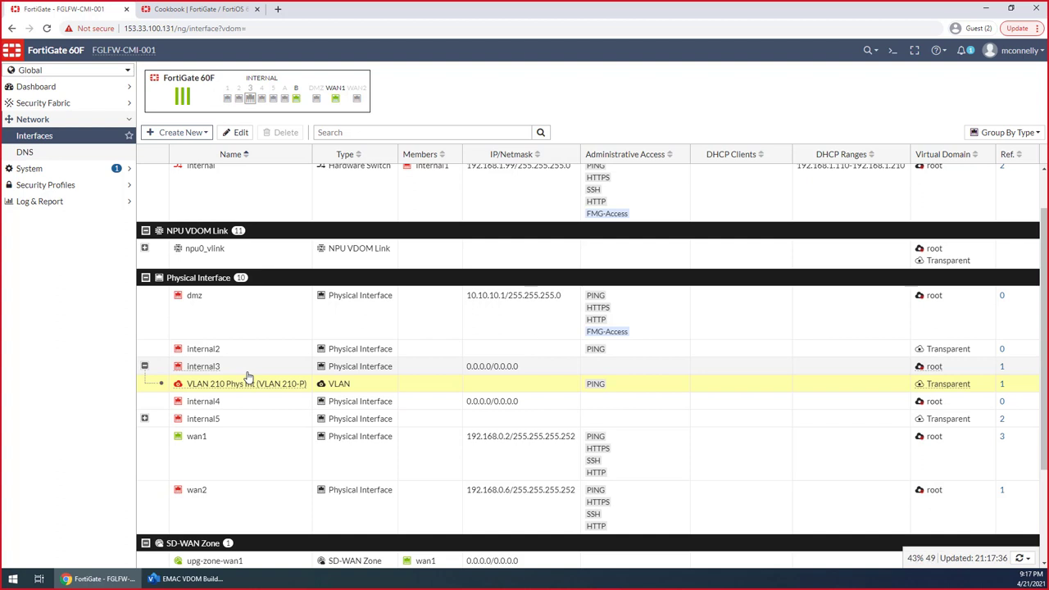
{"action": "left_click", "coordinate": [248, 373]}
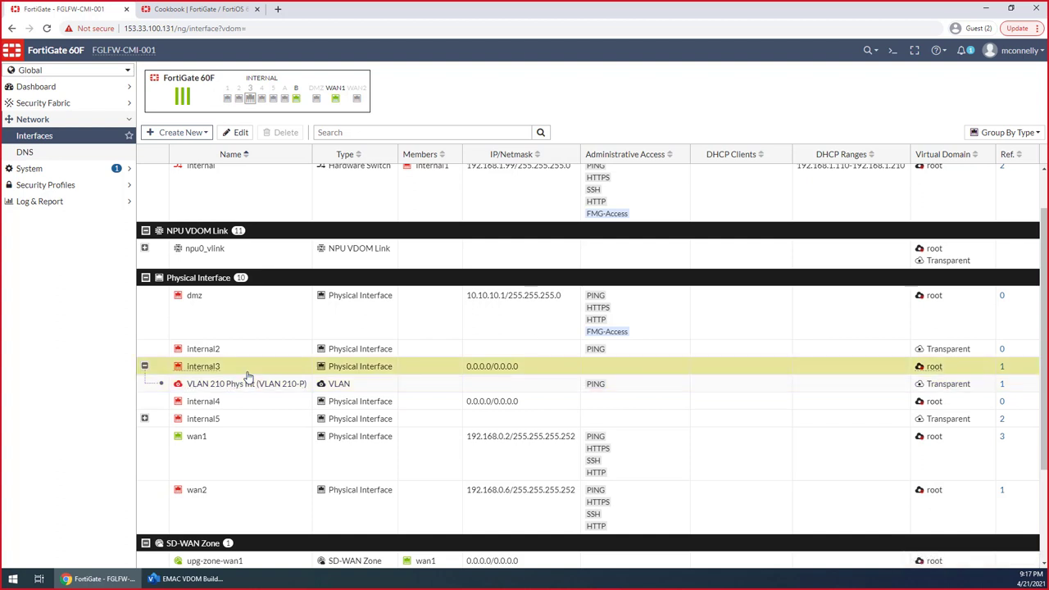
- Change internal2's virtual domain from Transparent to root
{"action": "double_click", "coordinate": [229, 352]}
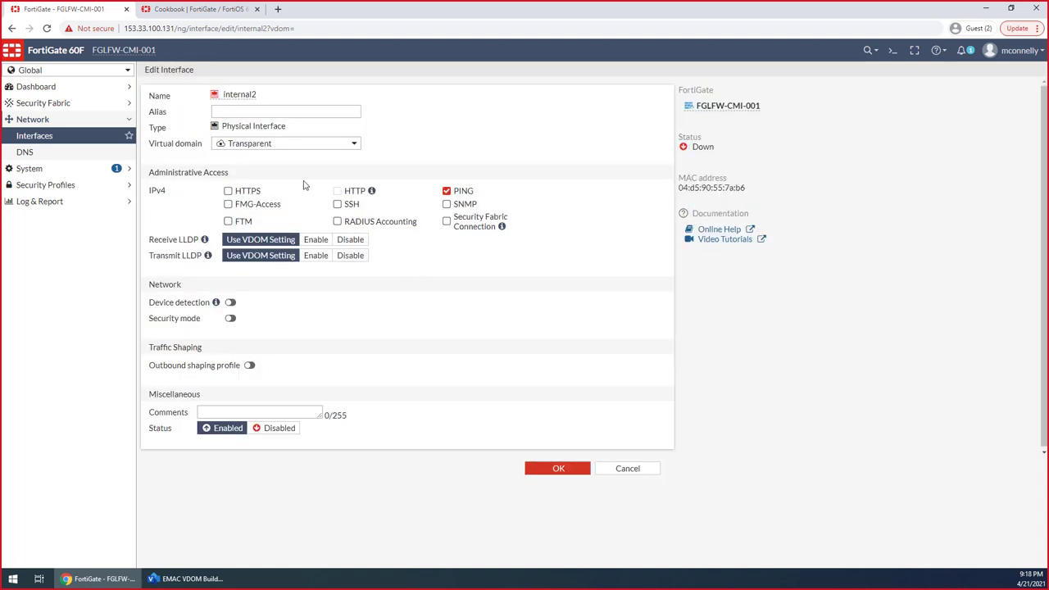
{"action": "left_click", "coordinate": [235, 143]}
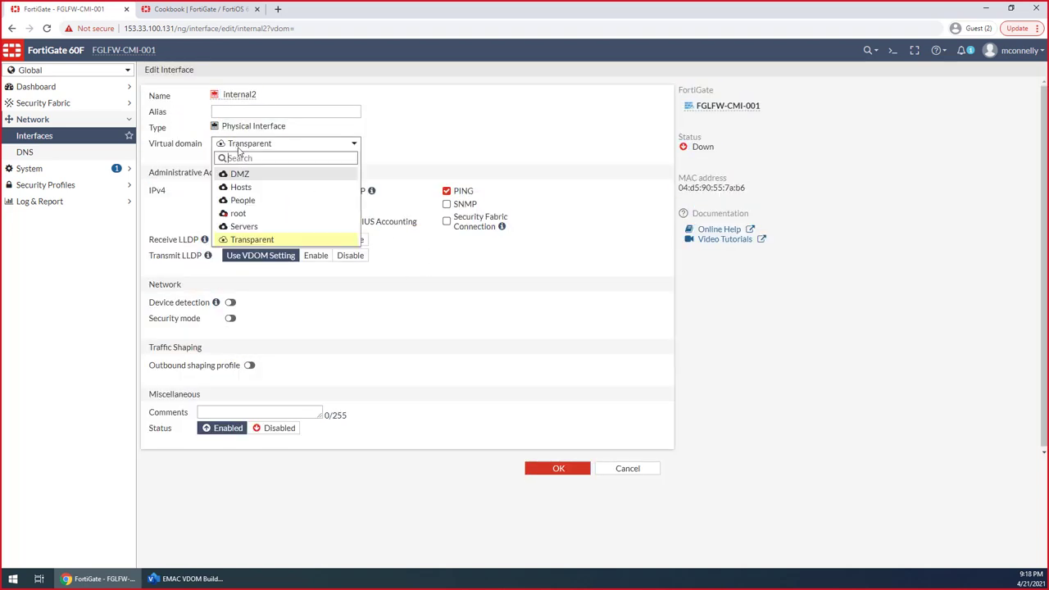
{"action": "left_click", "coordinate": [242, 215]}
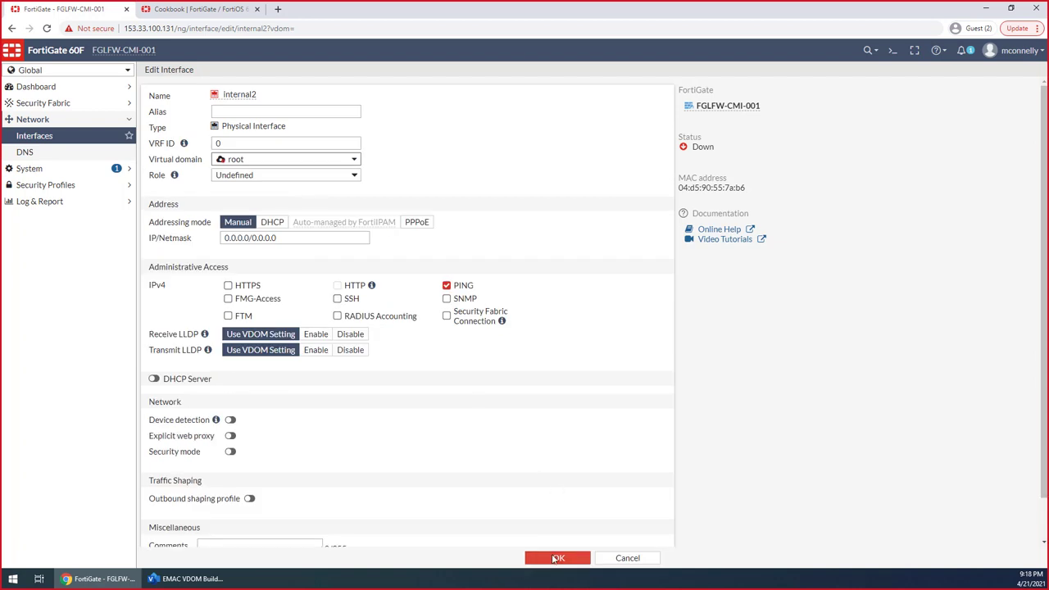
{"action": "left_click", "coordinate": [555, 559]}
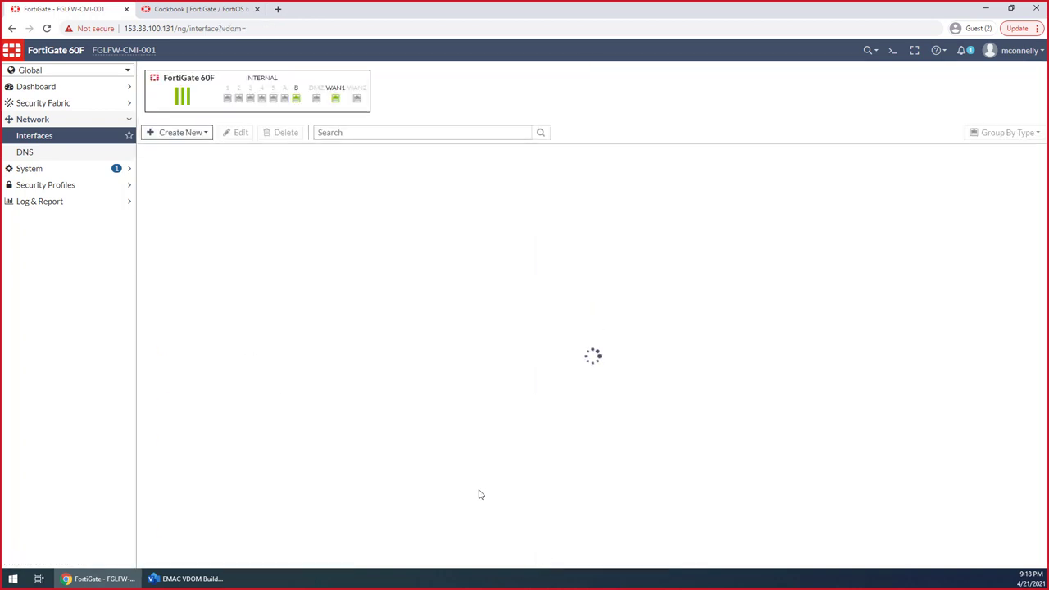
- Open System > Feature Visibility and switch the VDOM selector to Transparent
{"action": "left_click", "coordinate": [61, 168]}
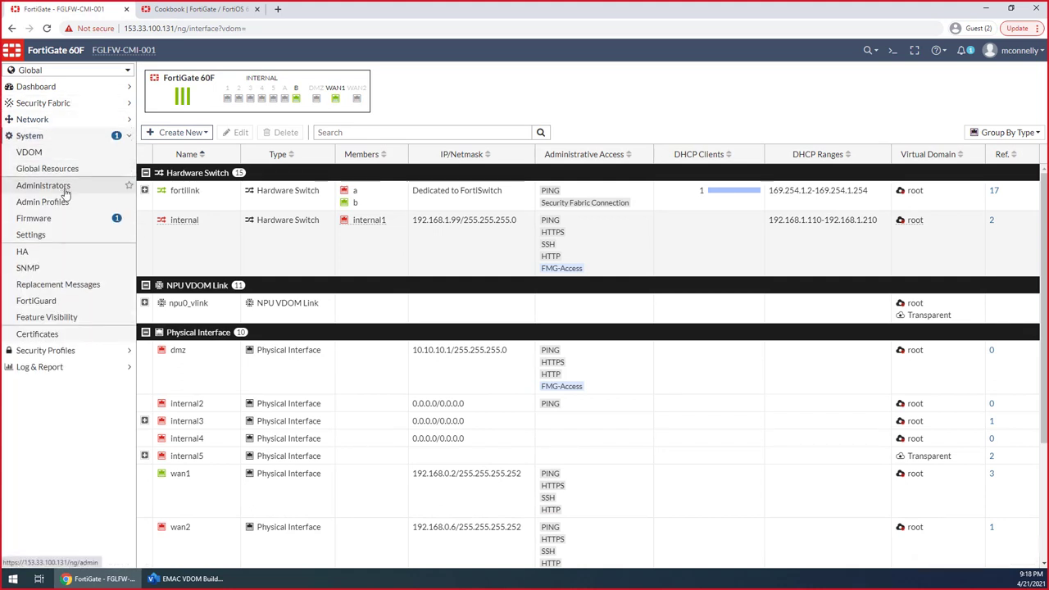
{"action": "left_click", "coordinate": [62, 318]}
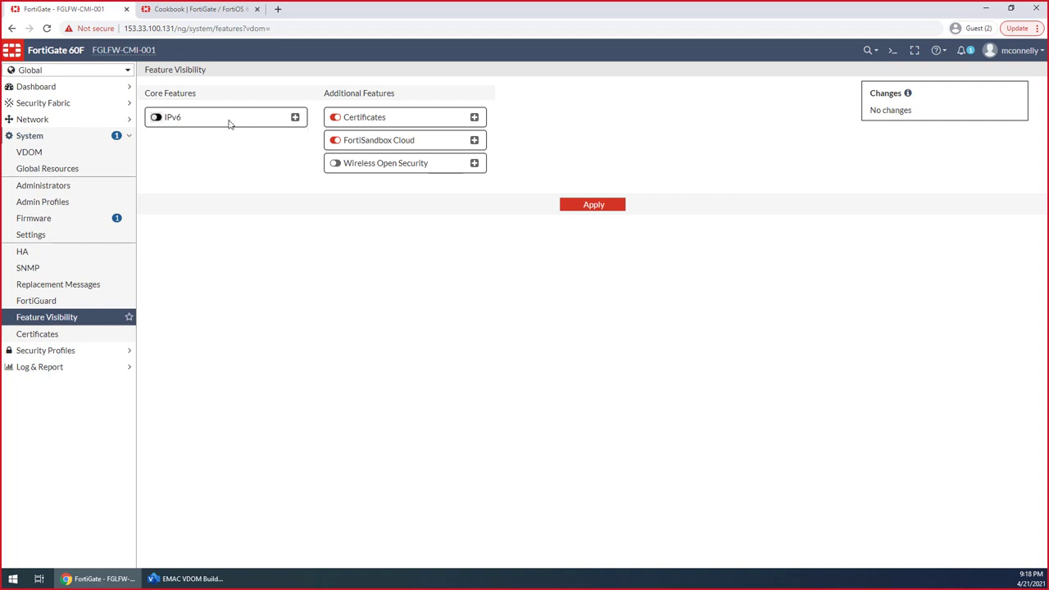
{"action": "left_click", "coordinate": [52, 75]}
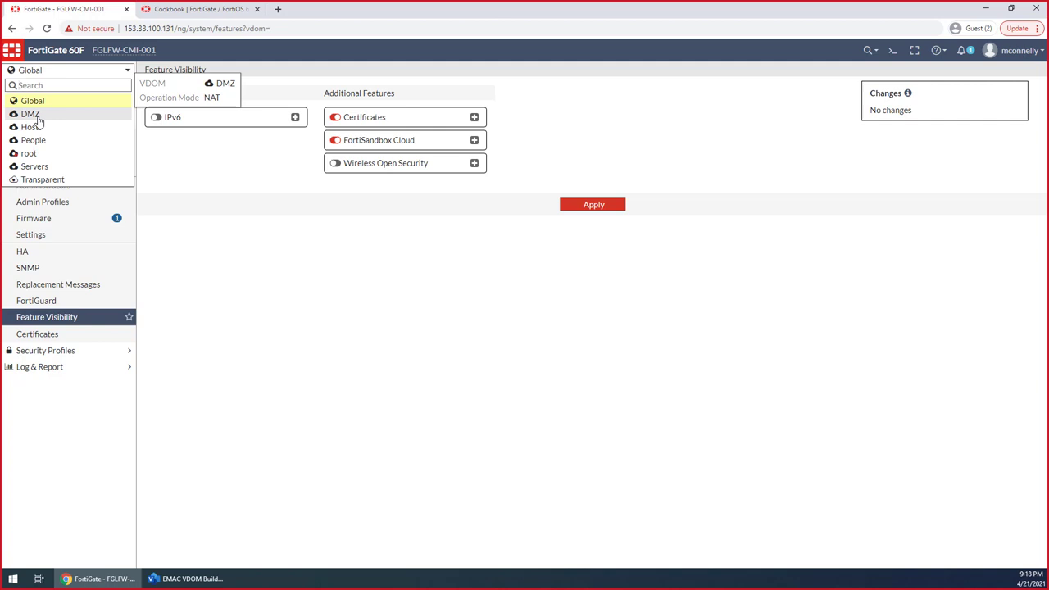
{"action": "left_click", "coordinate": [42, 179]}
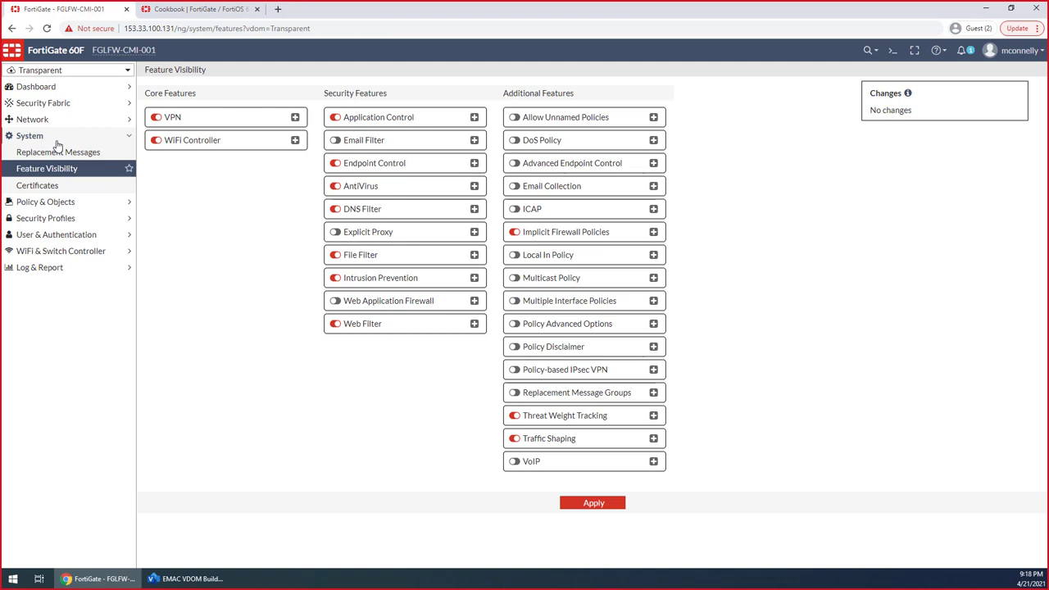
- In the Hosts VDOM, enable Advanced Routing and disable Switch Controller and WiFi Controller
{"action": "left_click", "coordinate": [69, 71]}
{"action": "left_click", "coordinate": [59, 126]}
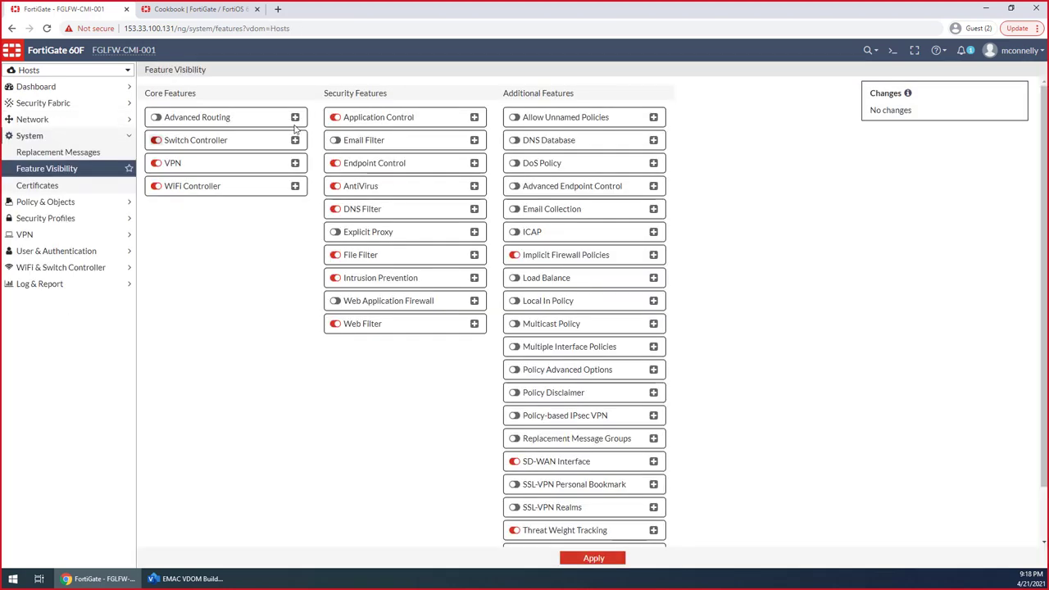
{"action": "left_click", "coordinate": [155, 118]}
{"action": "left_click", "coordinate": [156, 140]}
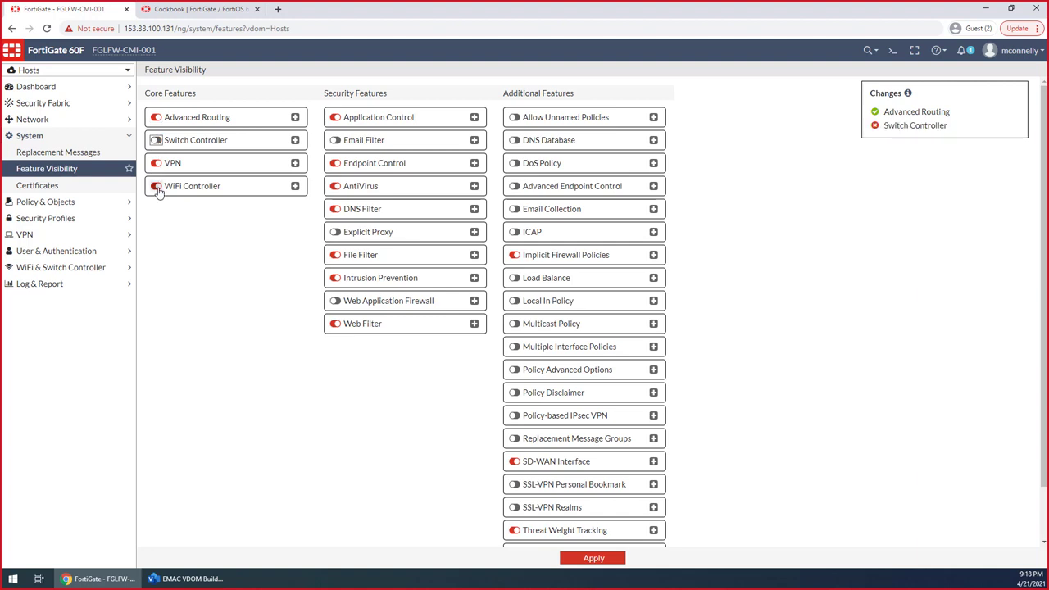
{"action": "left_click", "coordinate": [156, 186]}
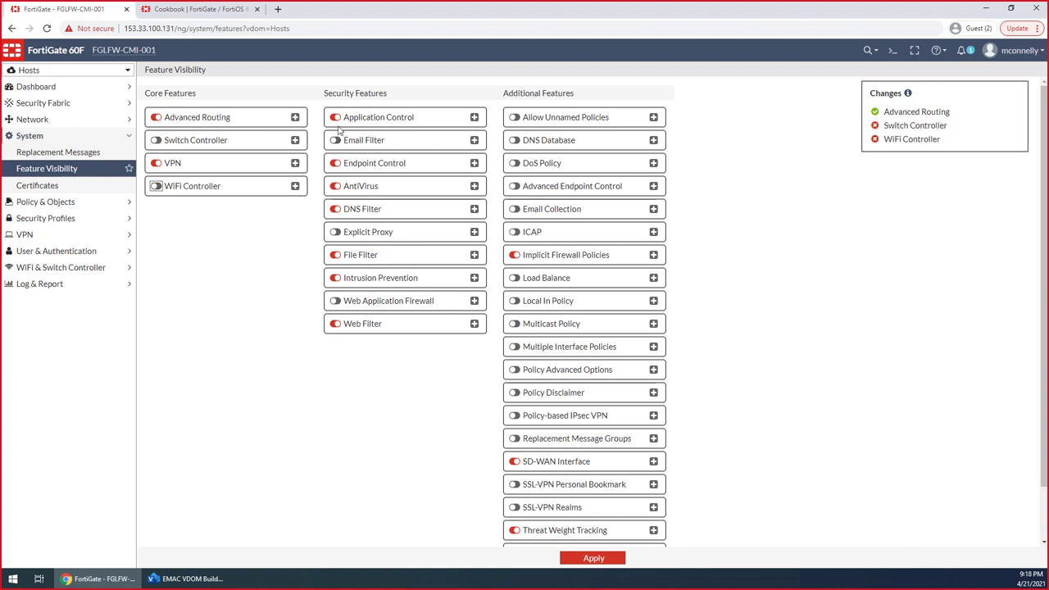
- Disable Endpoint Control, Application Control, AntiVirus, DNS Filter, File Filter, Intrusion Prevention and Web Filter
{"action": "left_click", "coordinate": [336, 163]}
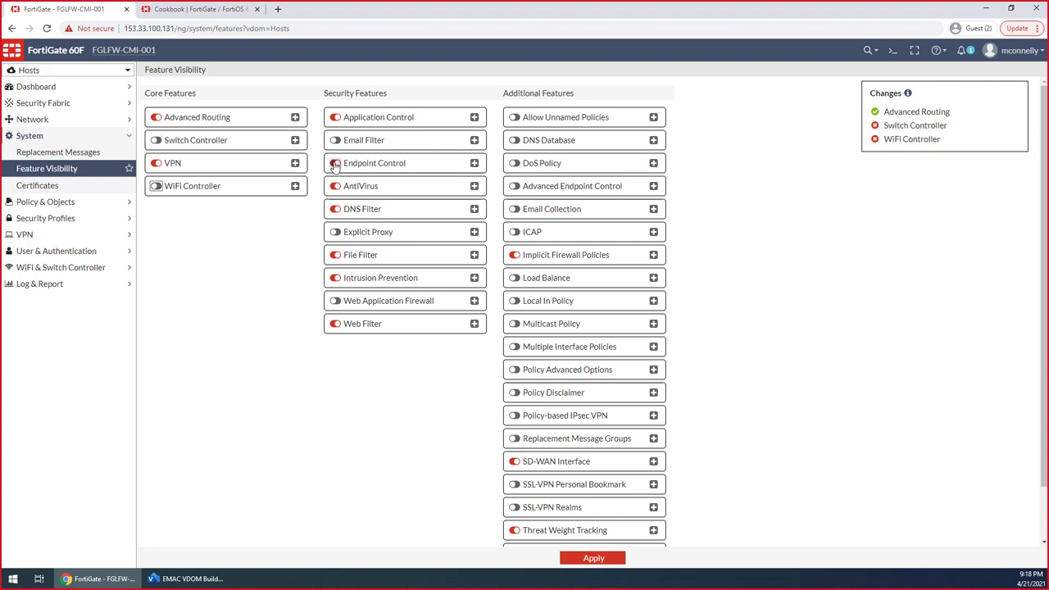
{"action": "left_click", "coordinate": [336, 118]}
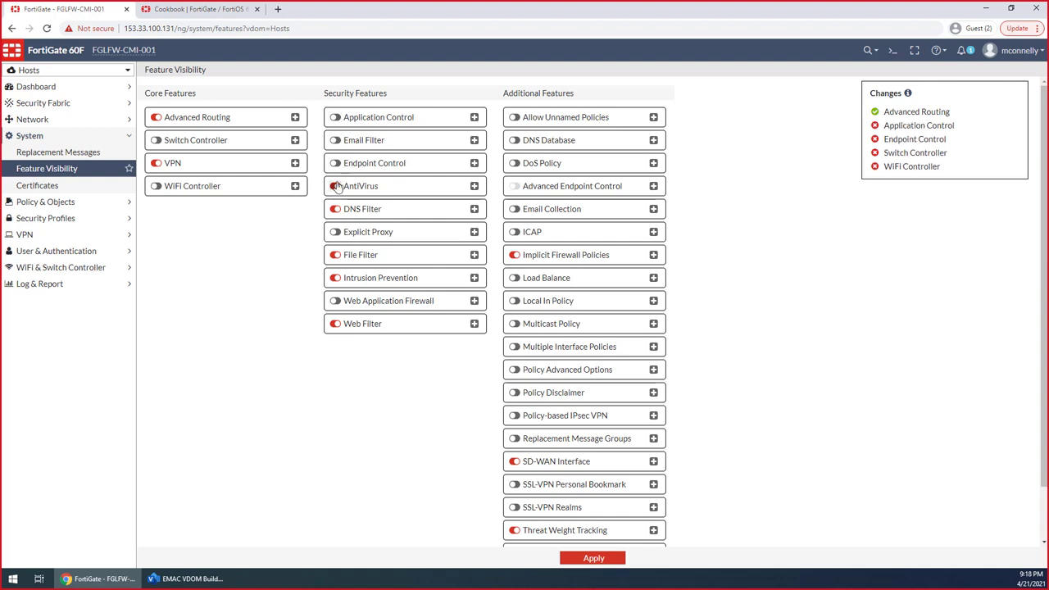
{"action": "left_click", "coordinate": [335, 186]}
{"action": "left_click", "coordinate": [336, 210]}
{"action": "left_click", "coordinate": [335, 255]}
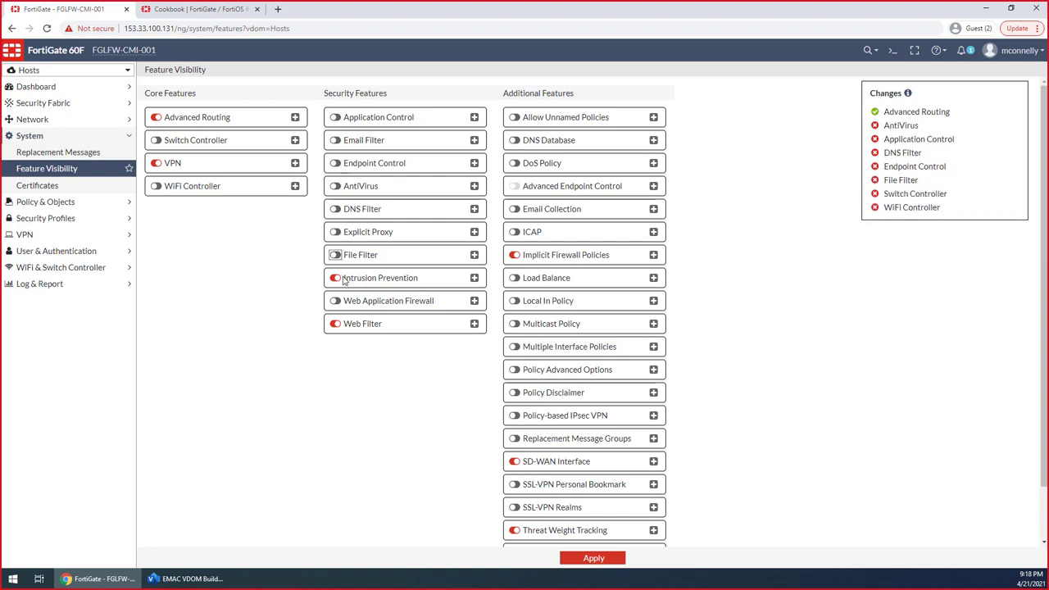
{"action": "left_click", "coordinate": [337, 279]}
{"action": "left_click", "coordinate": [336, 324]}
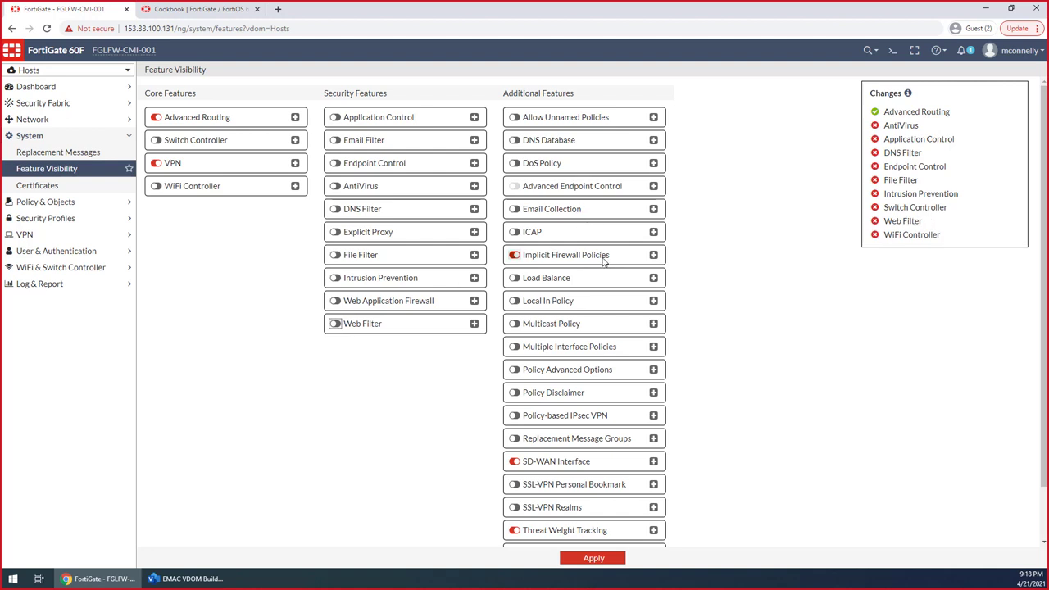
- Turn off SD-WAN Interface, Threat Weight Tracking and Traffic Shaping, then apply the changes
{"action": "scroll", "coordinate": [604, 260], "scroll_direction": "down", "scroll_amount": 1}
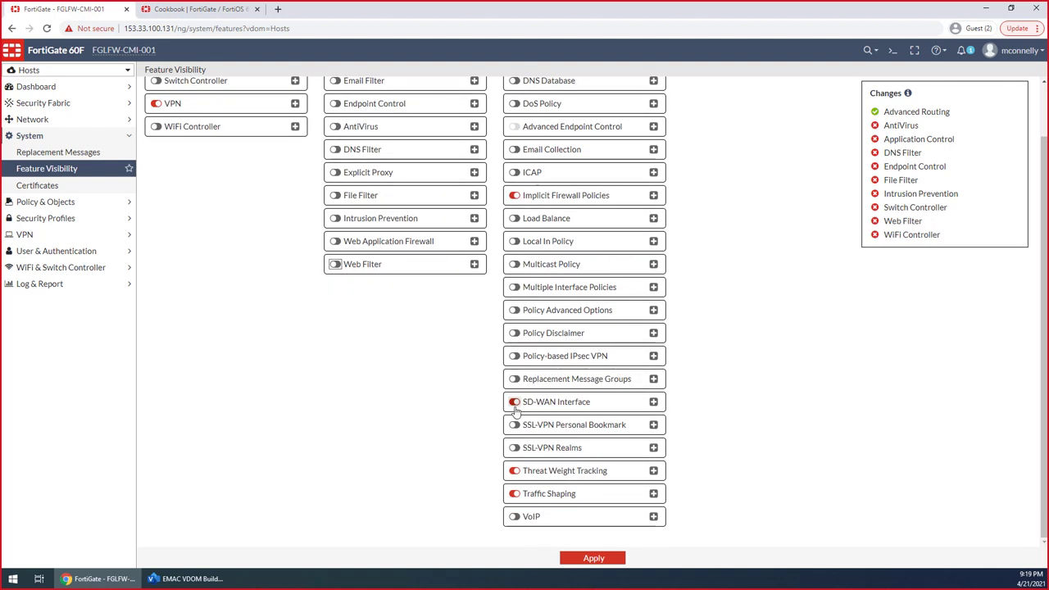
{"action": "left_click", "coordinate": [514, 403]}
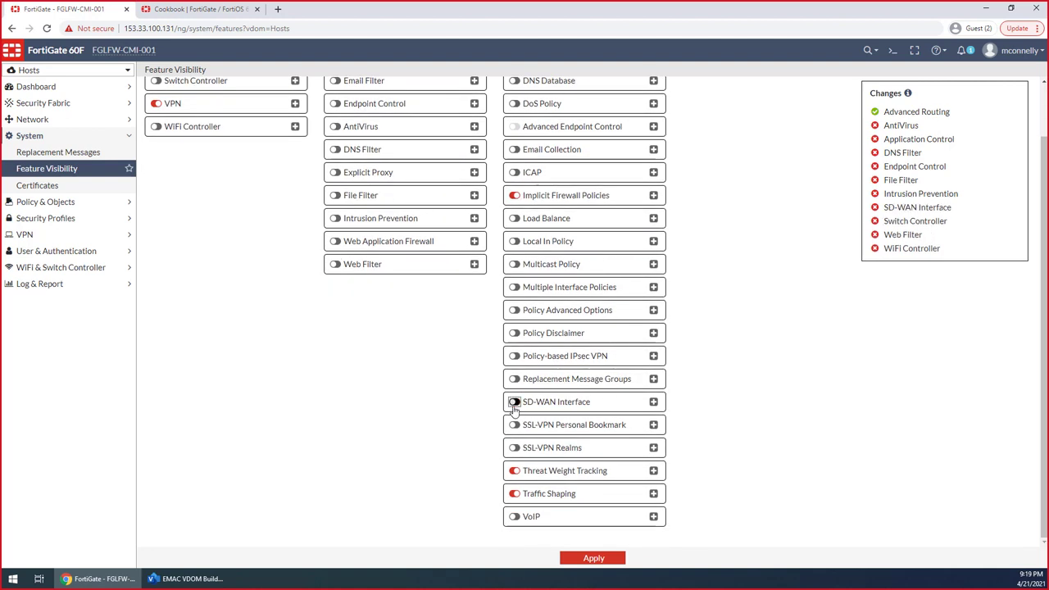
{"action": "left_click", "coordinate": [515, 472]}
{"action": "left_click", "coordinate": [513, 493]}
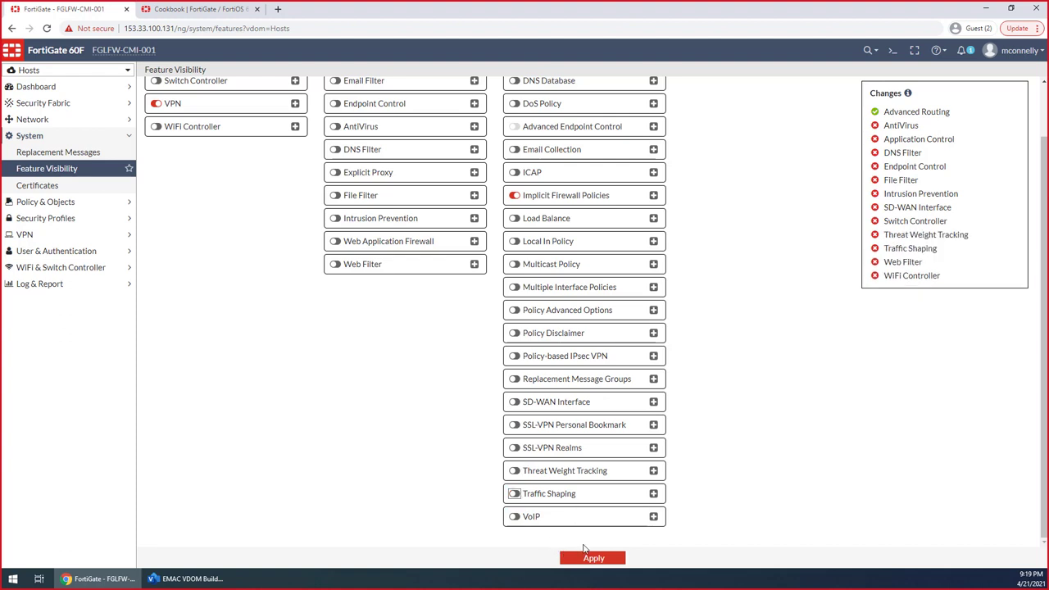
{"action": "left_click", "coordinate": [587, 557]}
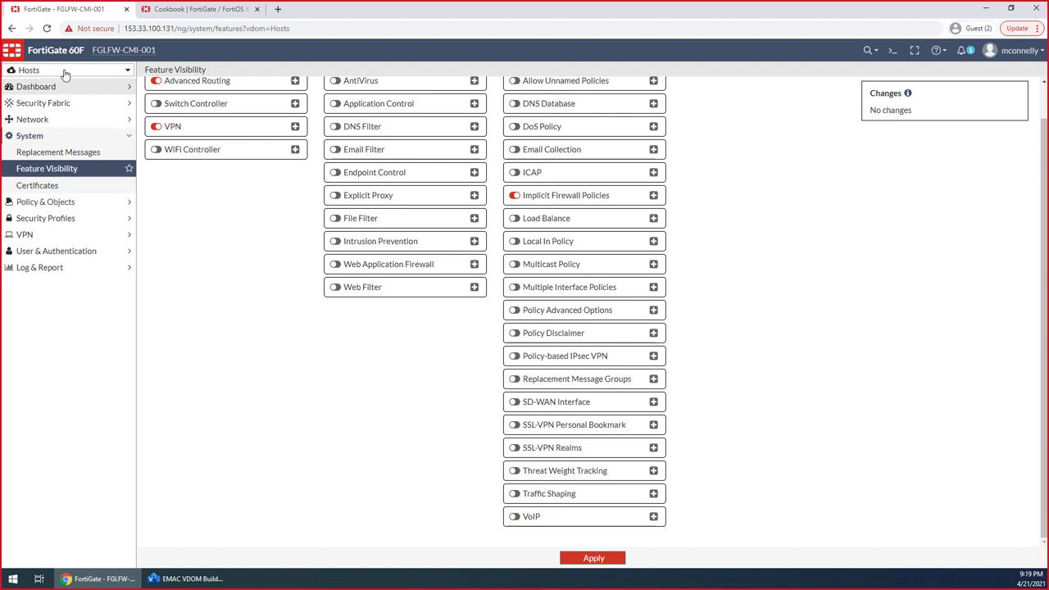
{"action": "scroll", "coordinate": [176, 222], "scroll_direction": "up", "scroll_amount": 1}
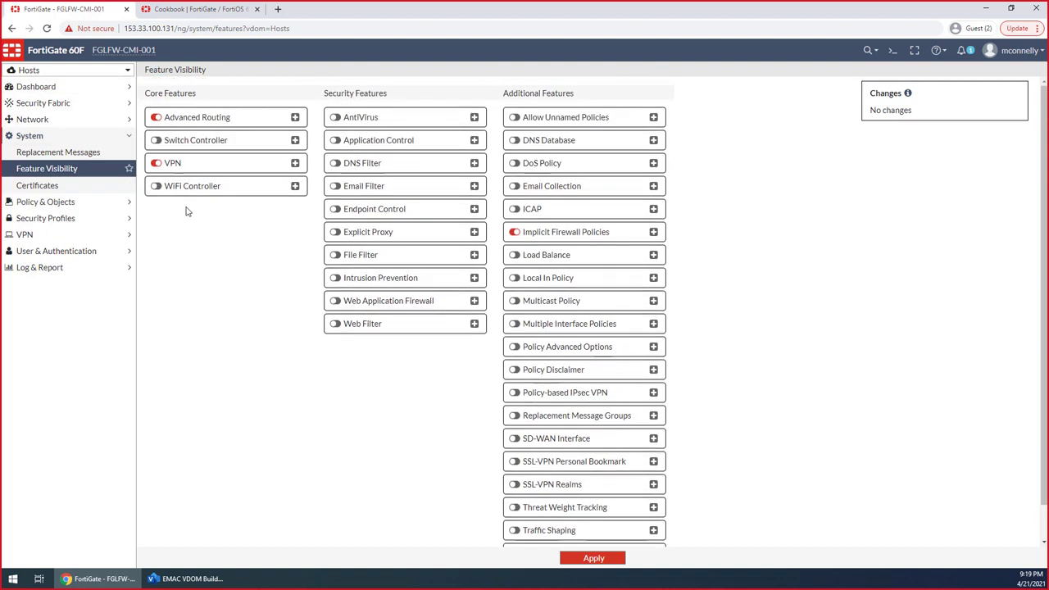
- In the Transparent VDOM, open Network > Interfaces and expand npu0_vlink, internal5 and npu0_vlink1
{"action": "left_click", "coordinate": [58, 70]}
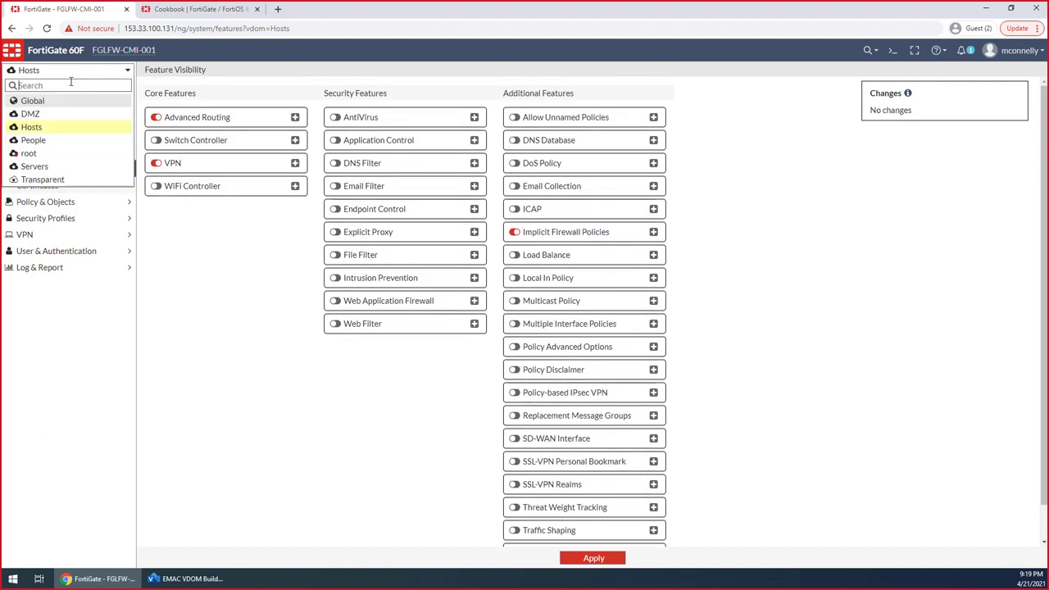
{"action": "left_click", "coordinate": [50, 180]}
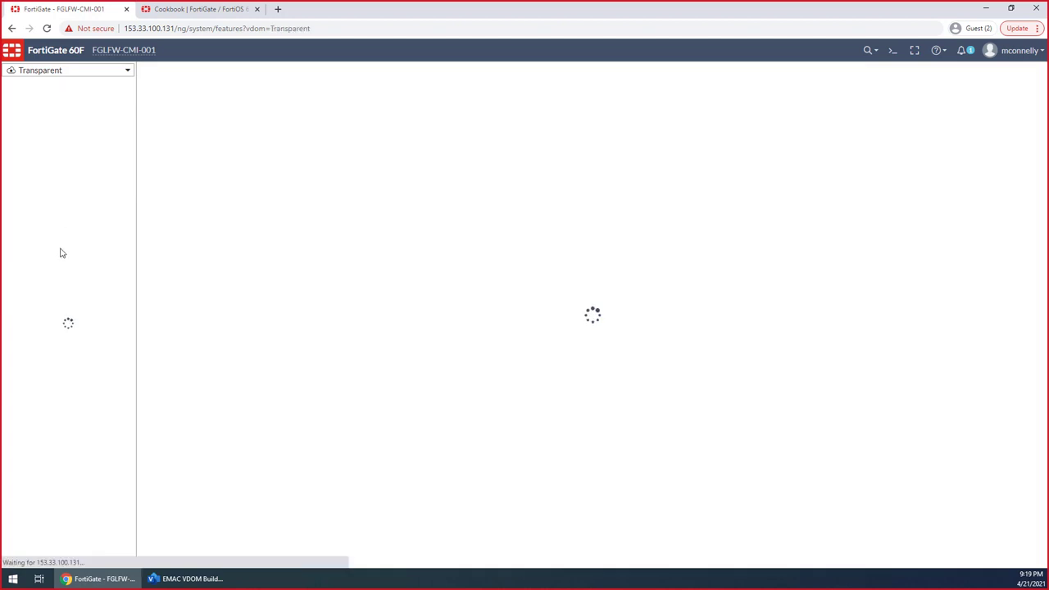
{"action": "left_click", "coordinate": [45, 121]}
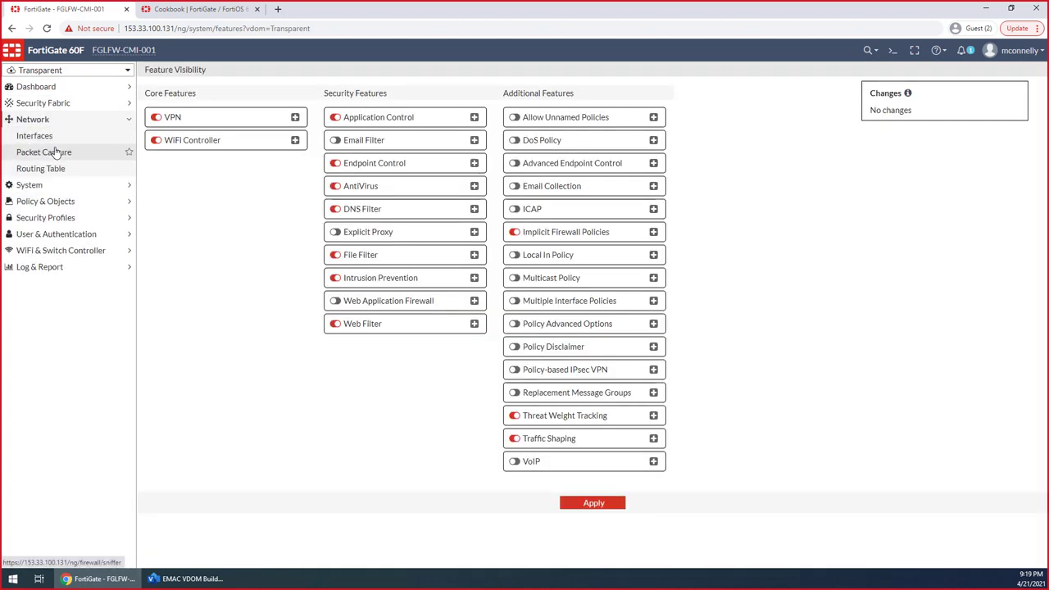
{"action": "left_click", "coordinate": [54, 137]}
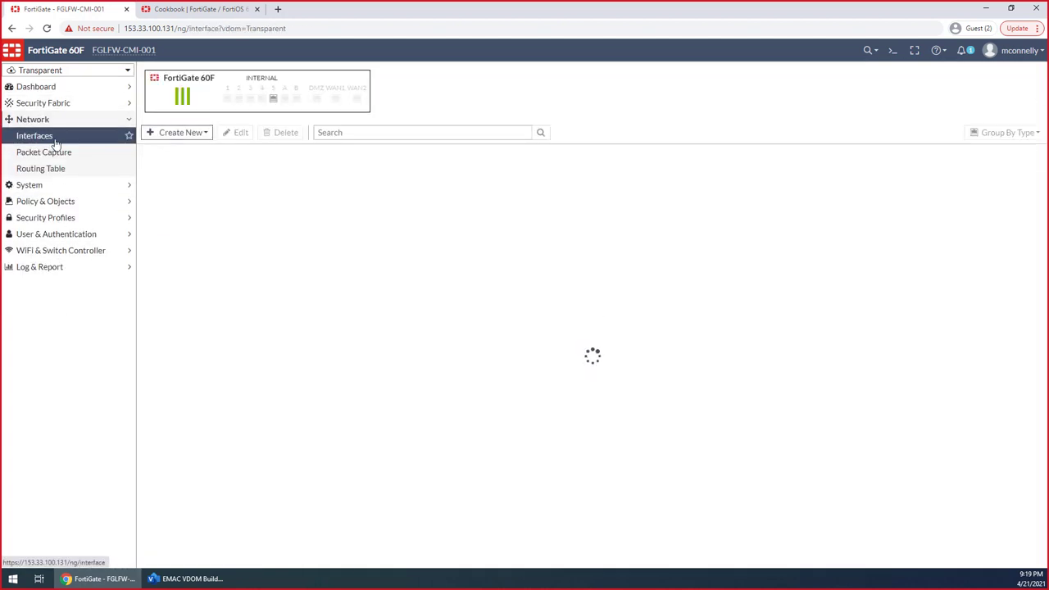
{"action": "left_click", "coordinate": [144, 190]}
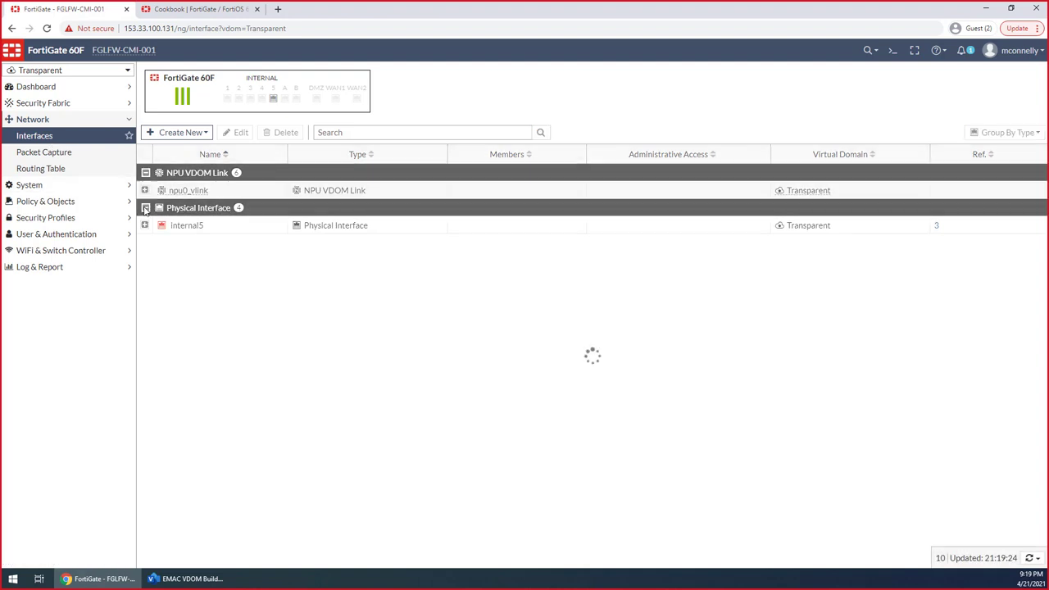
{"action": "left_click", "coordinate": [144, 243]}
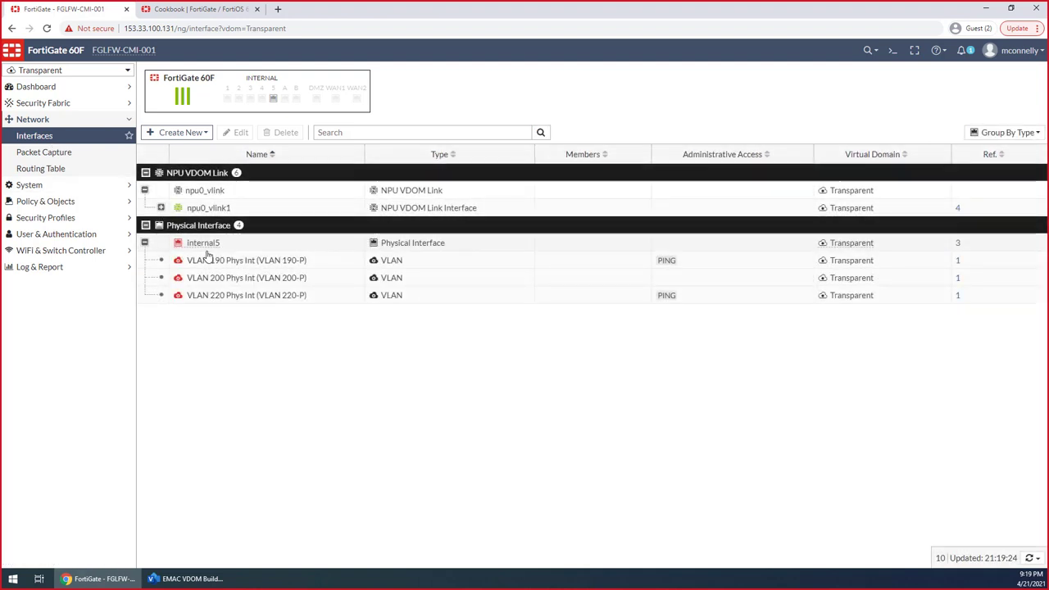
{"action": "left_click", "coordinate": [161, 210]}
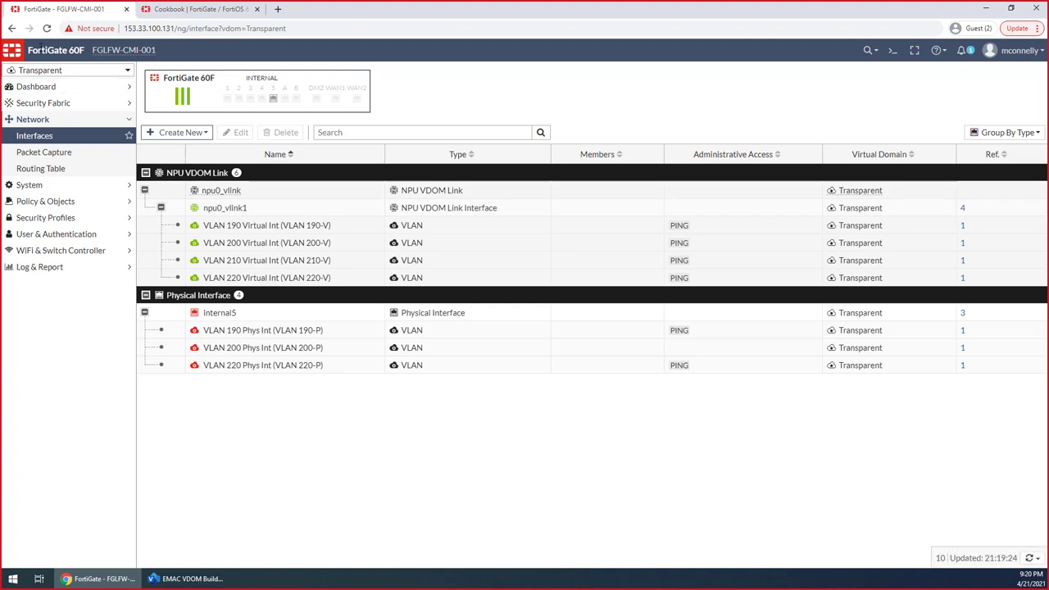
- Reload the interface list and re-expand internal5, npu0_vlink and npu0_vlink1 to show VLANs 190–220
{"action": "left_click", "coordinate": [46, 28]}
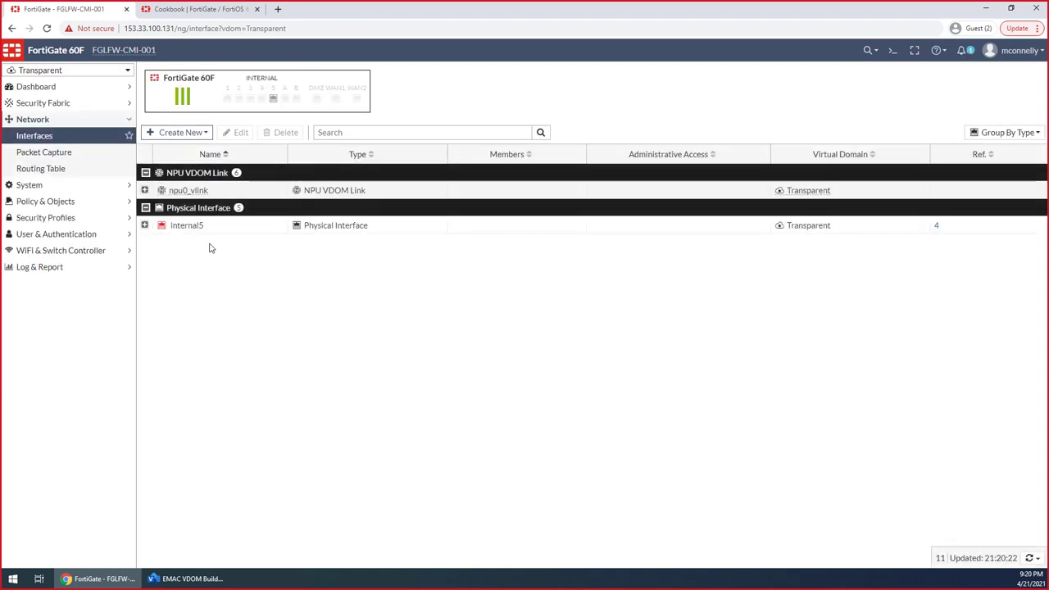
{"action": "left_click", "coordinate": [144, 225]}
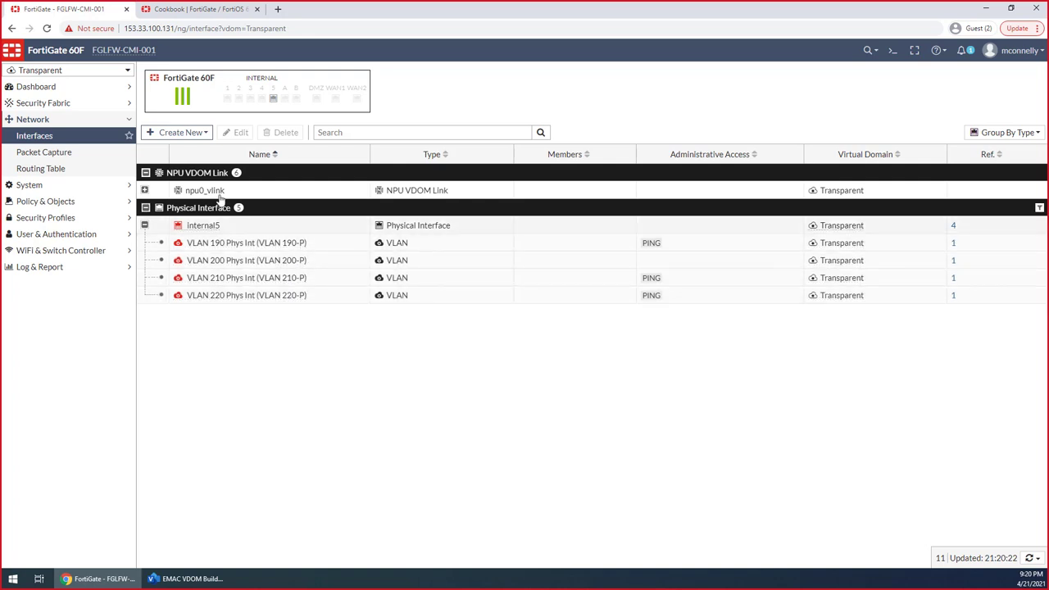
{"action": "left_click", "coordinate": [144, 190]}
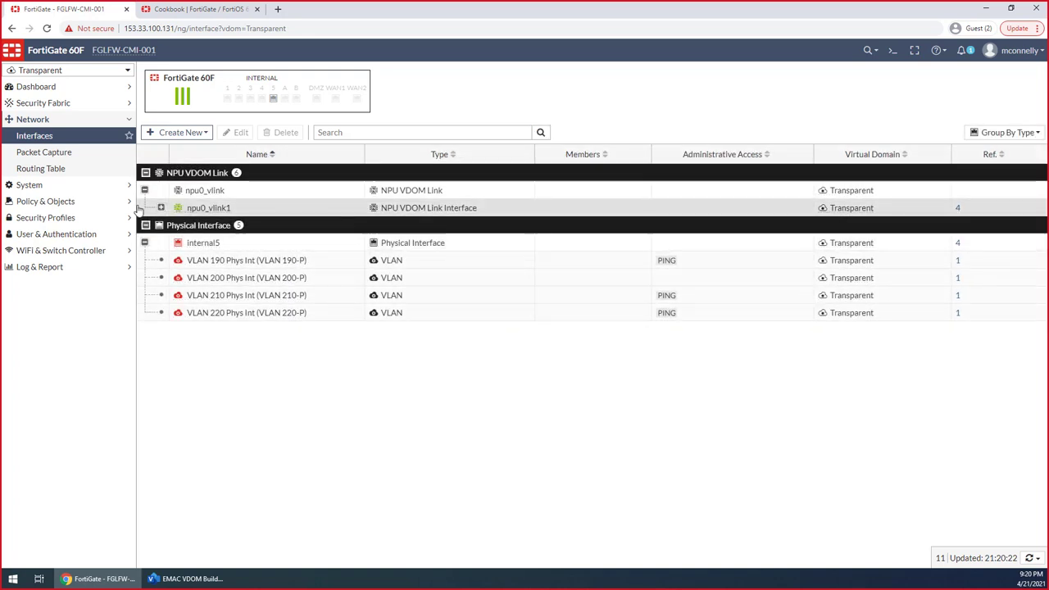
{"action": "left_click", "coordinate": [161, 208]}
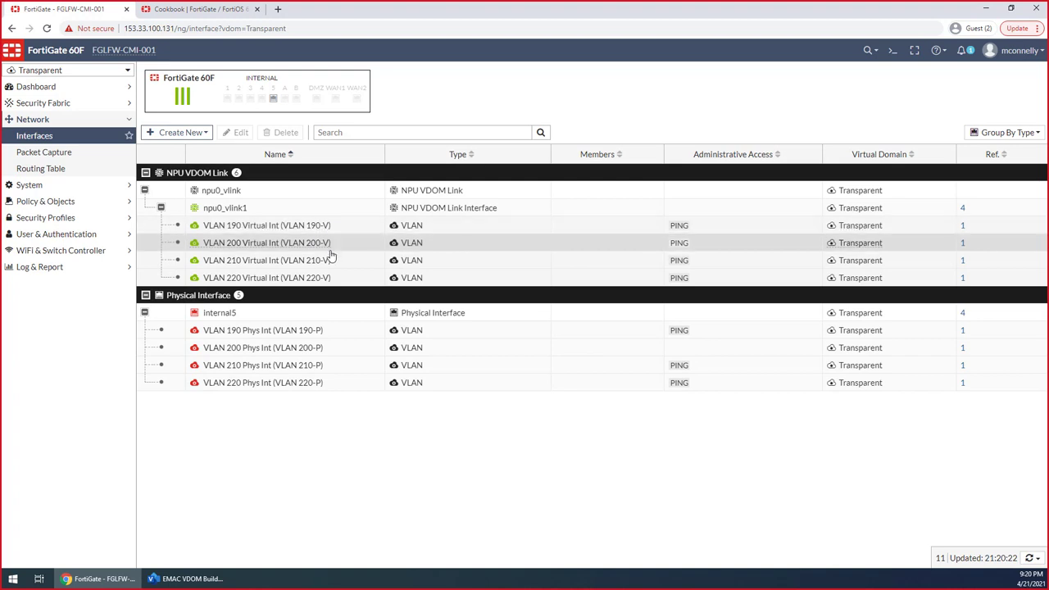
{"action": "mouse_move", "coordinate": [331, 279]}
{"action": "left_click", "coordinate": [63, 71]}
- In the Hosts VDOM, start a new firewall policy named '210 ->'
{"action": "left_click", "coordinate": [37, 130]}
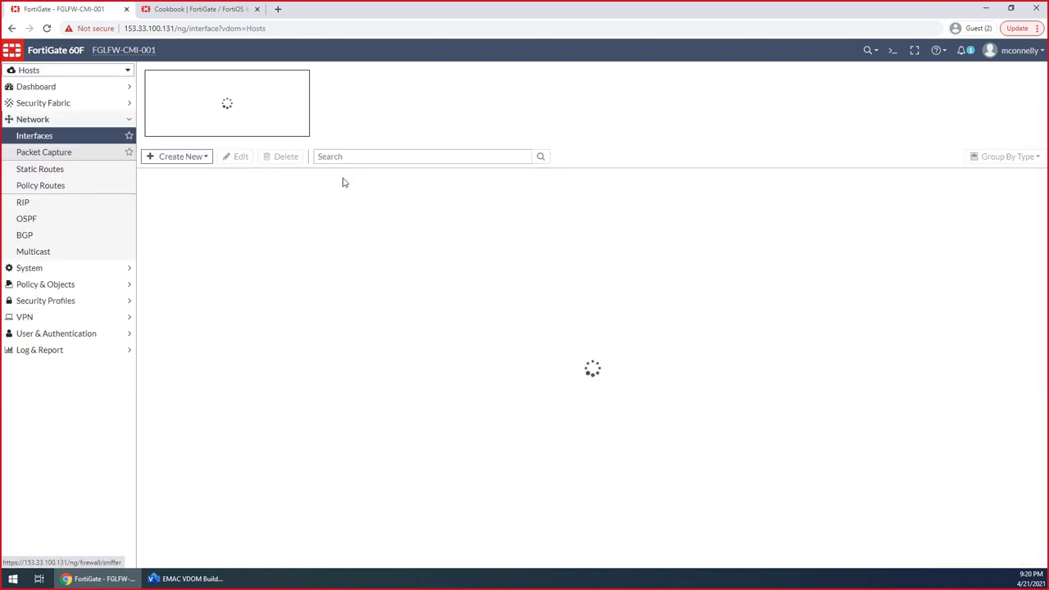
{"action": "left_click", "coordinate": [70, 284]}
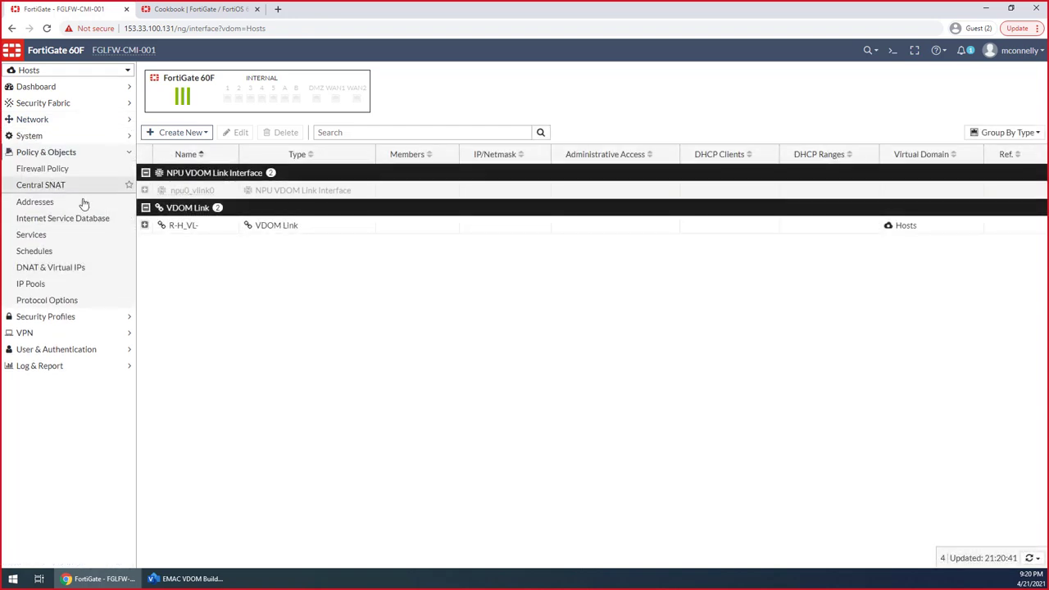
{"action": "left_click", "coordinate": [45, 169]}
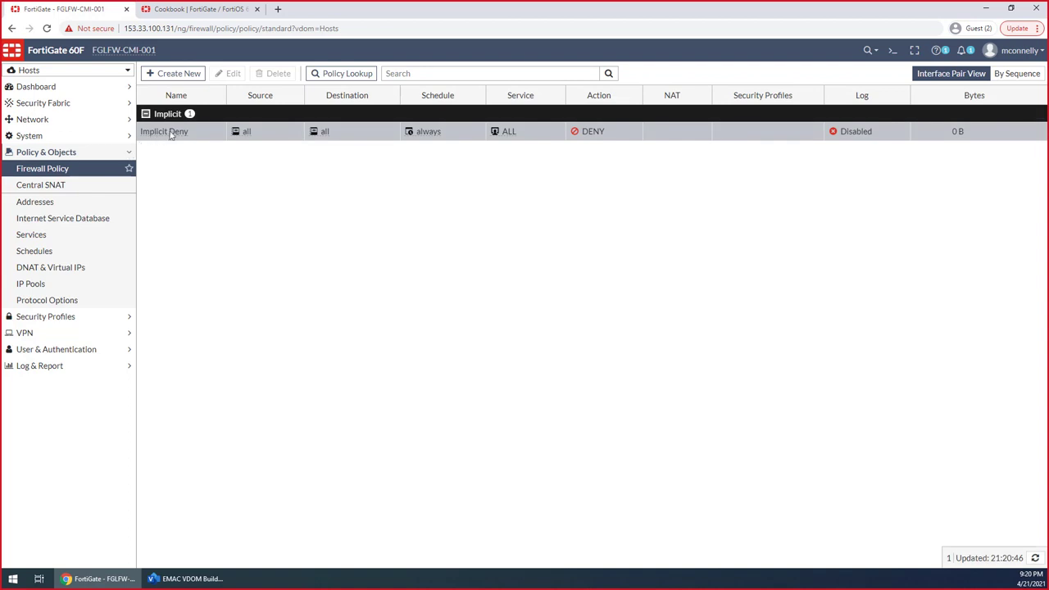
{"action": "left_click", "coordinate": [169, 74]}
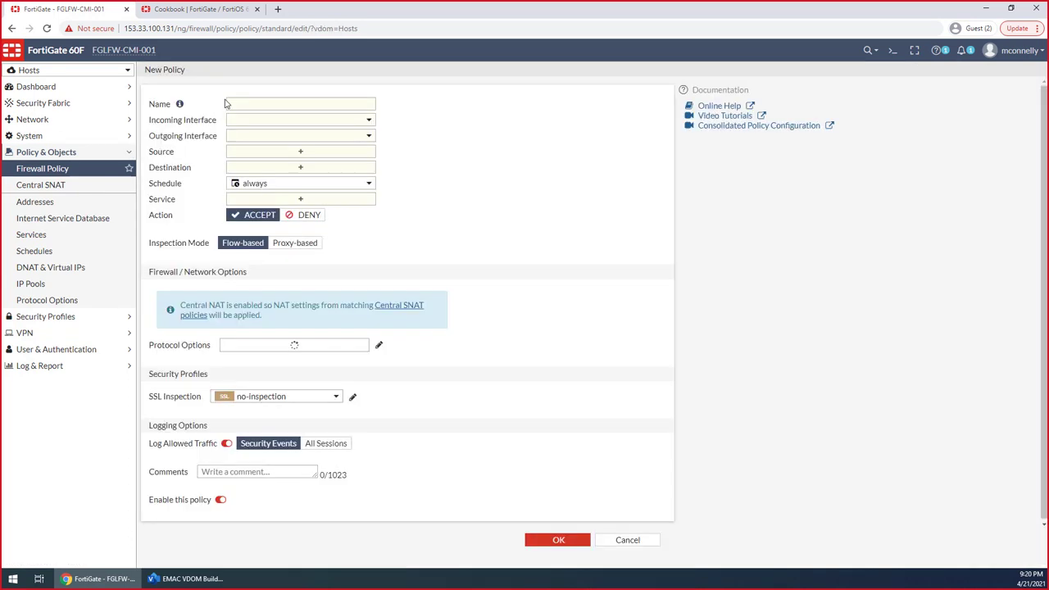
{"action": "left_click", "coordinate": [243, 102]}
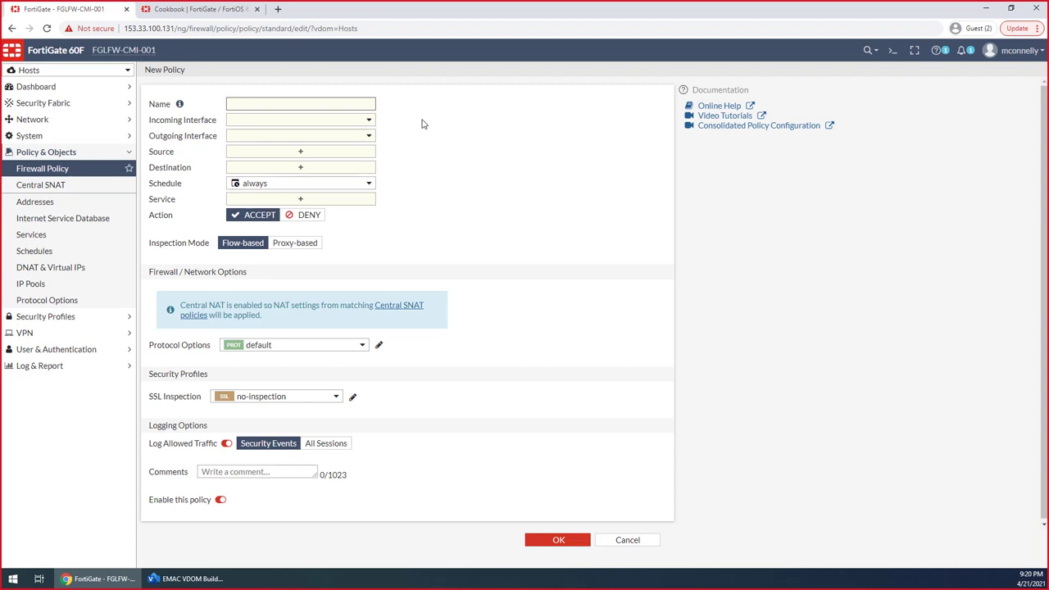
{"action": "type", "text": "210 -> WAN"}
- Set the policy from VLAN 200 GW to R-H_VL-1 with source all, destination all, service ALL
{"action": "left_click", "coordinate": [337, 121]}
{"action": "left_click", "coordinate": [324, 152]}
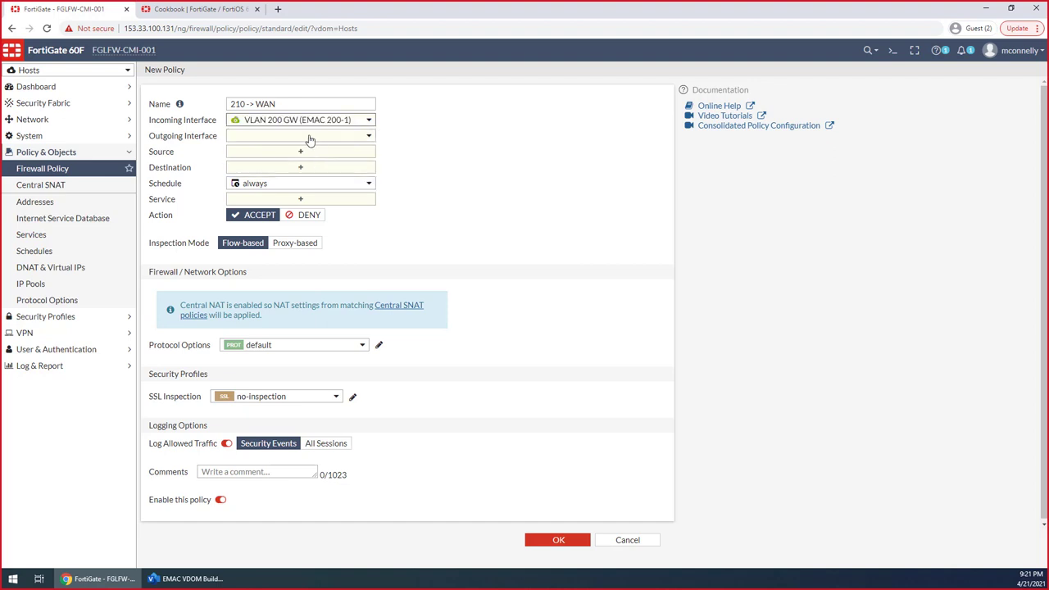
{"action": "left_click", "coordinate": [310, 138]}
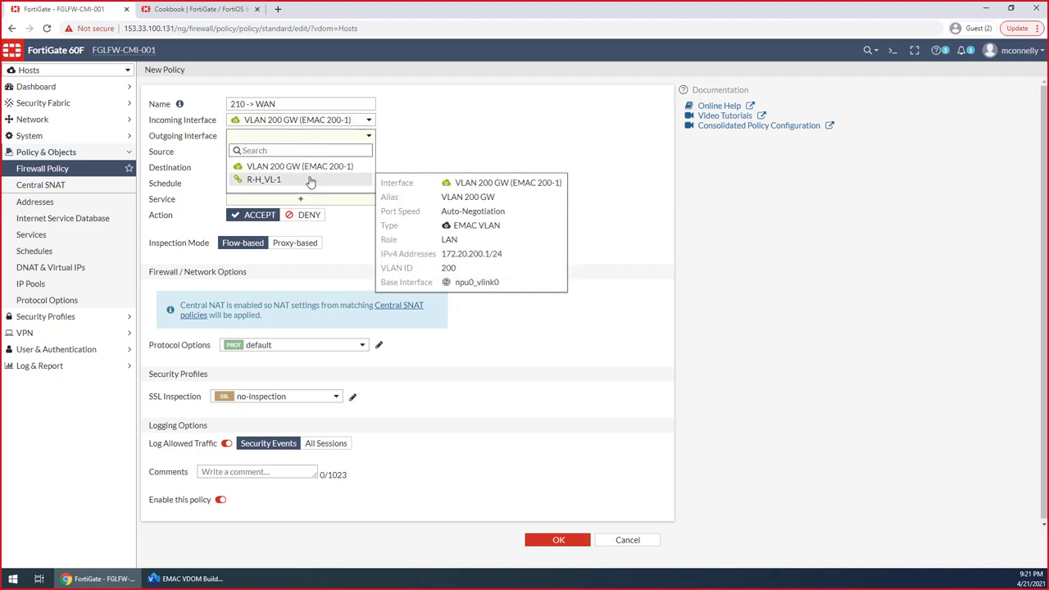
{"action": "left_click", "coordinate": [307, 180]}
{"action": "left_click", "coordinate": [301, 154]}
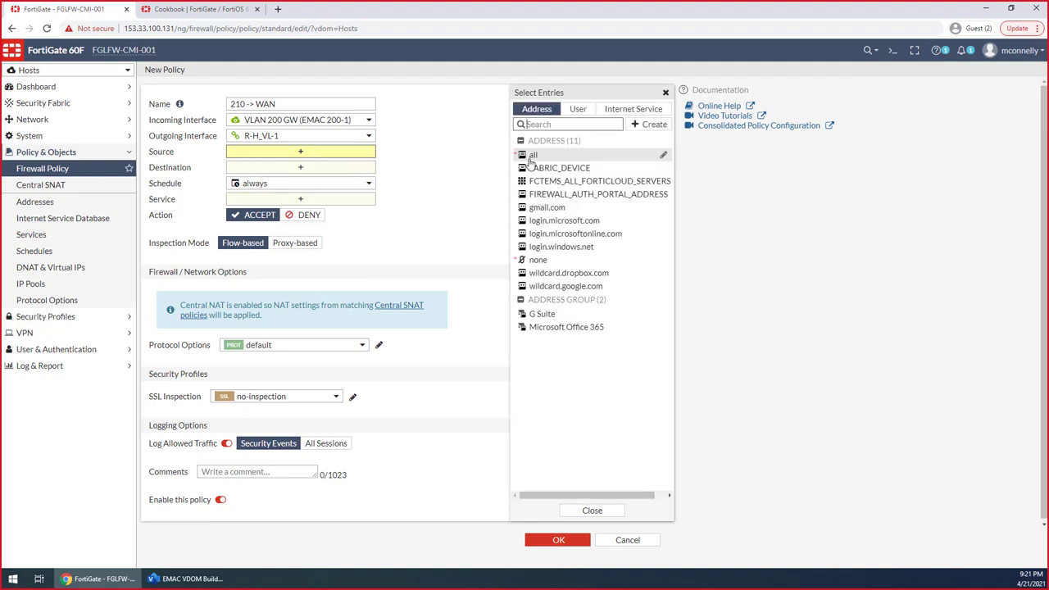
{"action": "left_click", "coordinate": [532, 155]}
{"action": "left_click", "coordinate": [315, 177]}
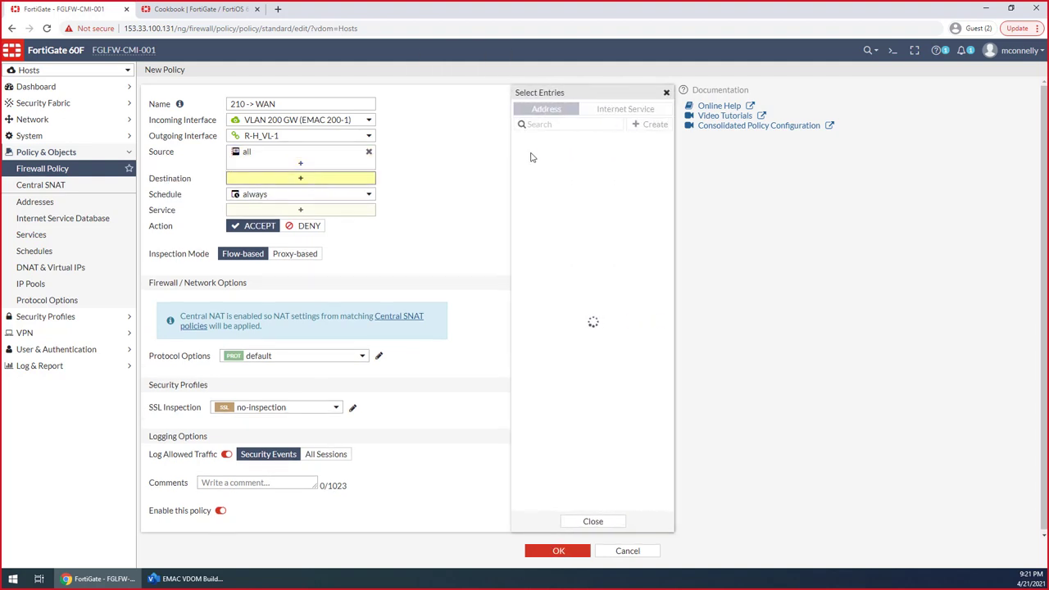
{"action": "left_click", "coordinate": [533, 155]}
{"action": "left_click", "coordinate": [300, 221]}
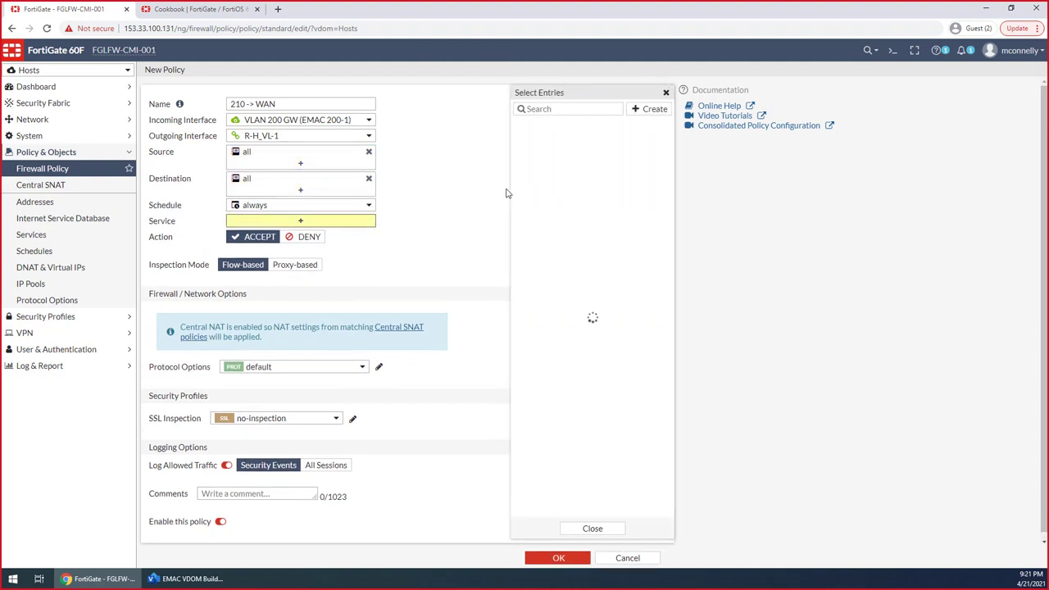
{"action": "left_click", "coordinate": [536, 151]}
{"action": "left_click", "coordinate": [483, 251]}
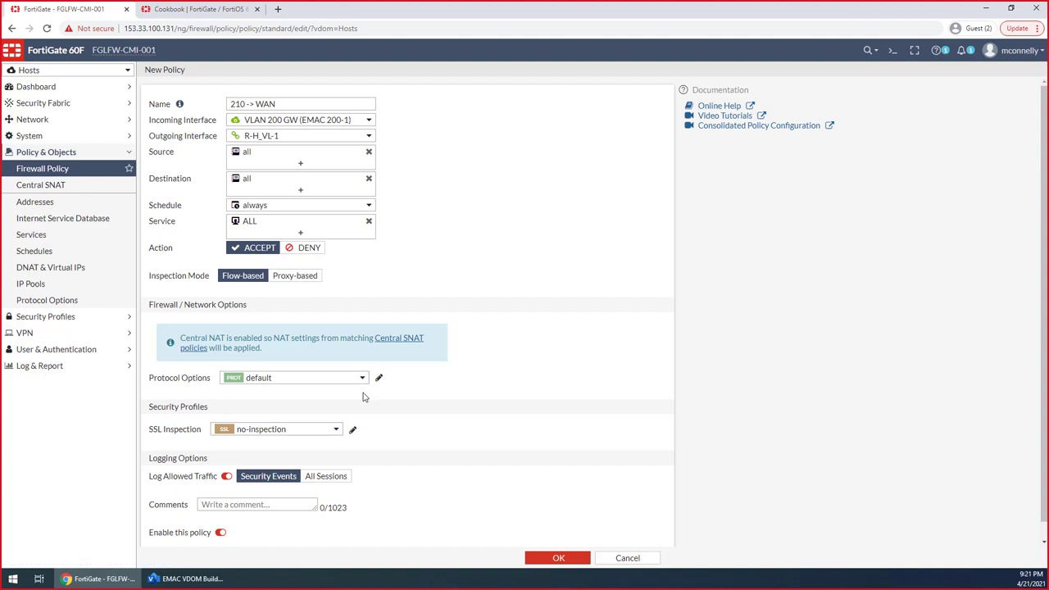
- Set Log Allowed Traffic to All Sessions for the policy
{"action": "scroll", "coordinate": [286, 363], "scroll_direction": "down", "scroll_amount": 1}
{"action": "left_click_drag", "start_coordinate": [188, 317], "coordinate": [333, 339]}
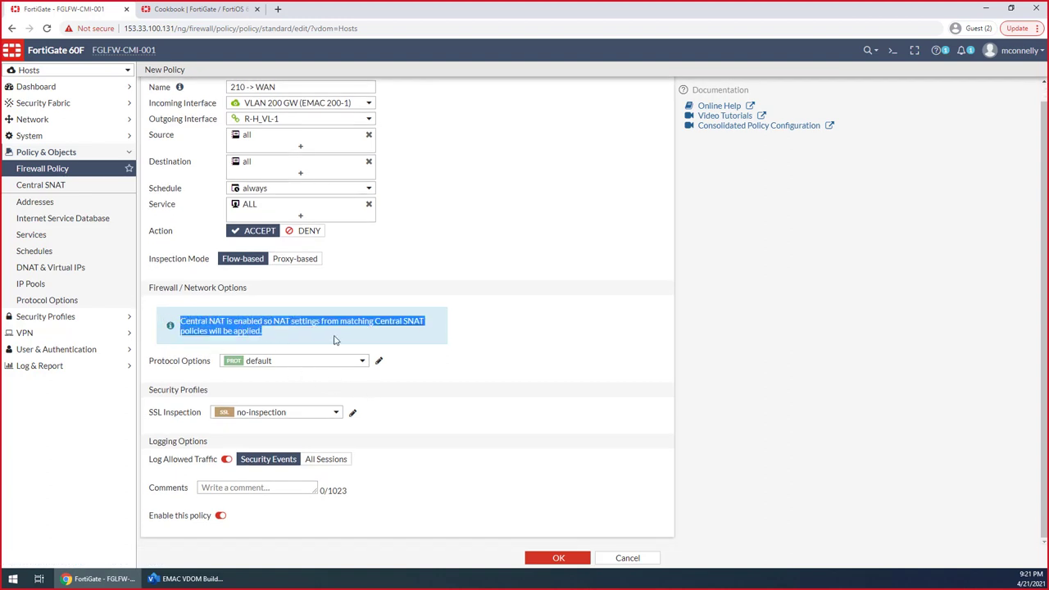
{"action": "left_click", "coordinate": [336, 339]}
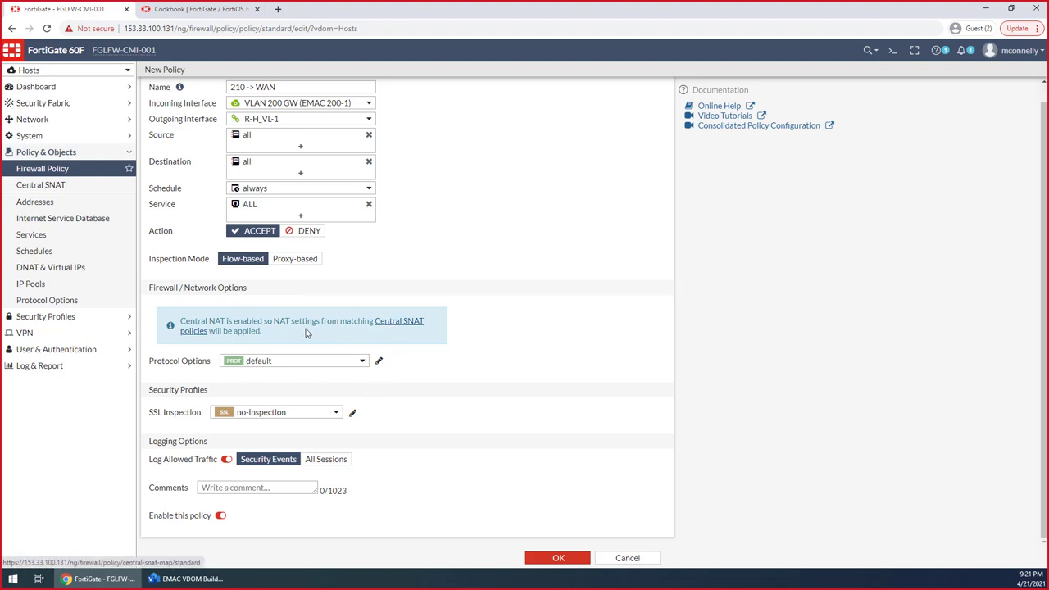
{"action": "left_click", "coordinate": [334, 461]}
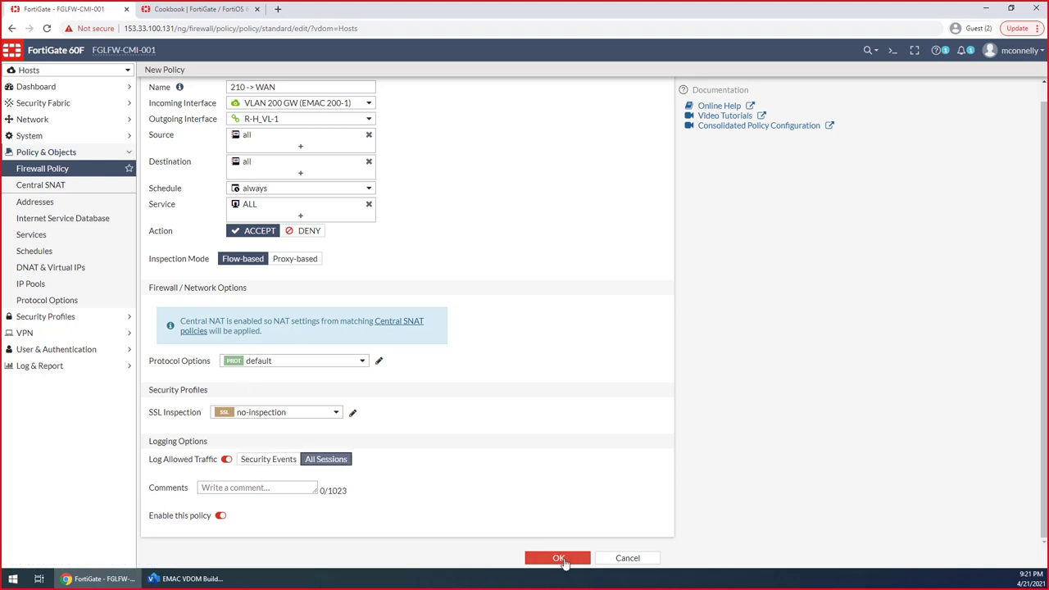
- Save the 210 -> WAN policy and sort the Hosts policy list By Sequence
{"action": "left_click", "coordinate": [560, 559]}
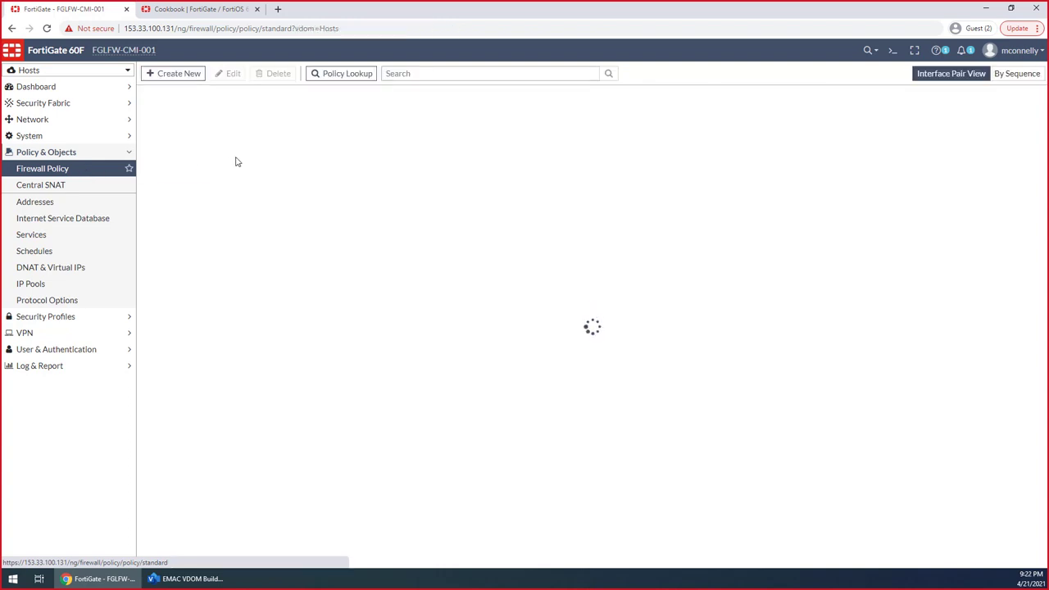
{"action": "right_click", "coordinate": [171, 131]}
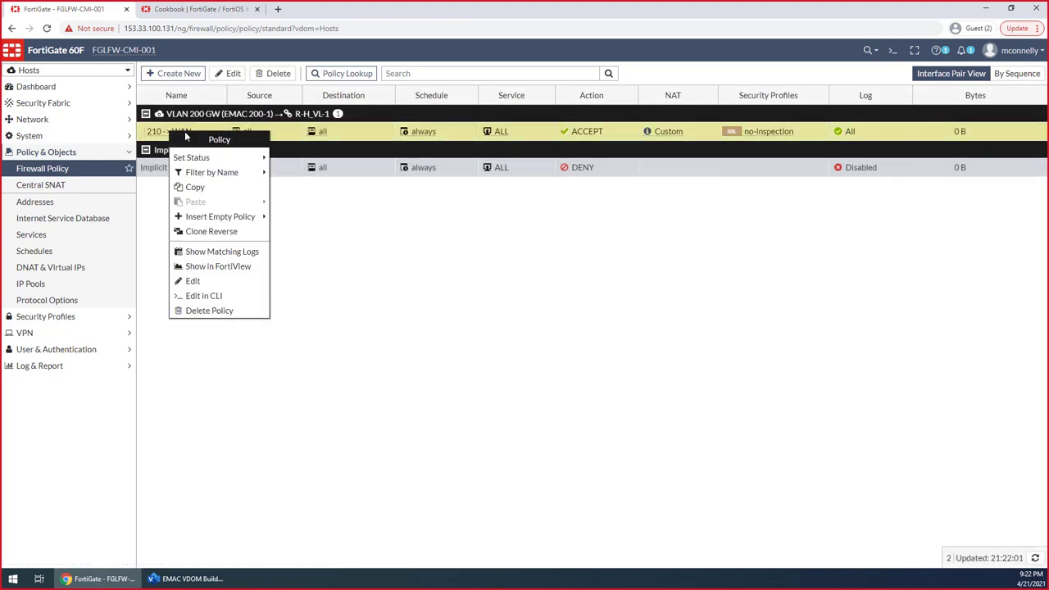
{"action": "left_click", "coordinate": [160, 135]}
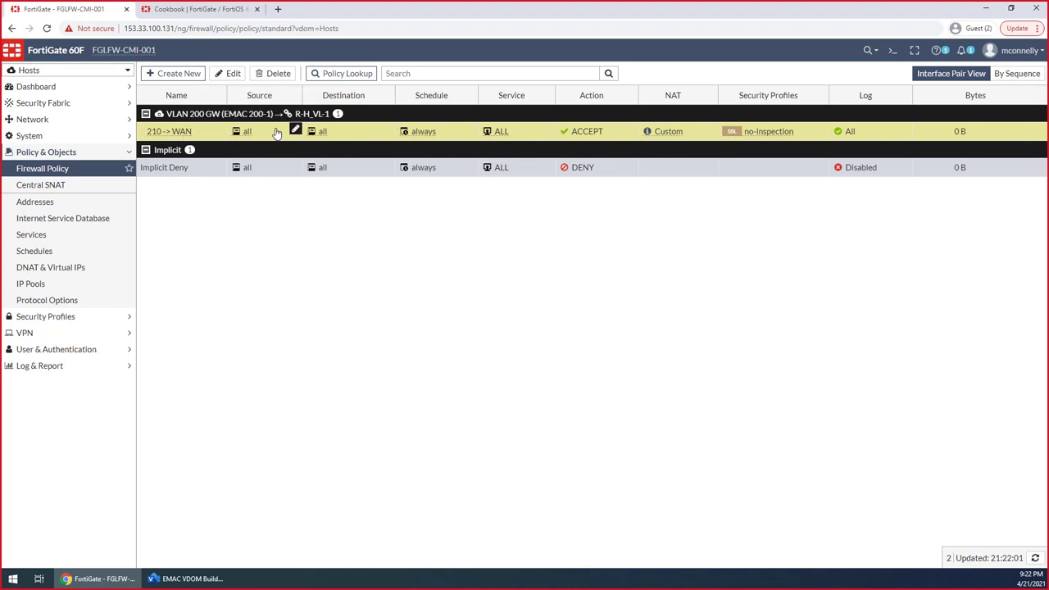
{"action": "left_click", "coordinate": [1024, 73]}
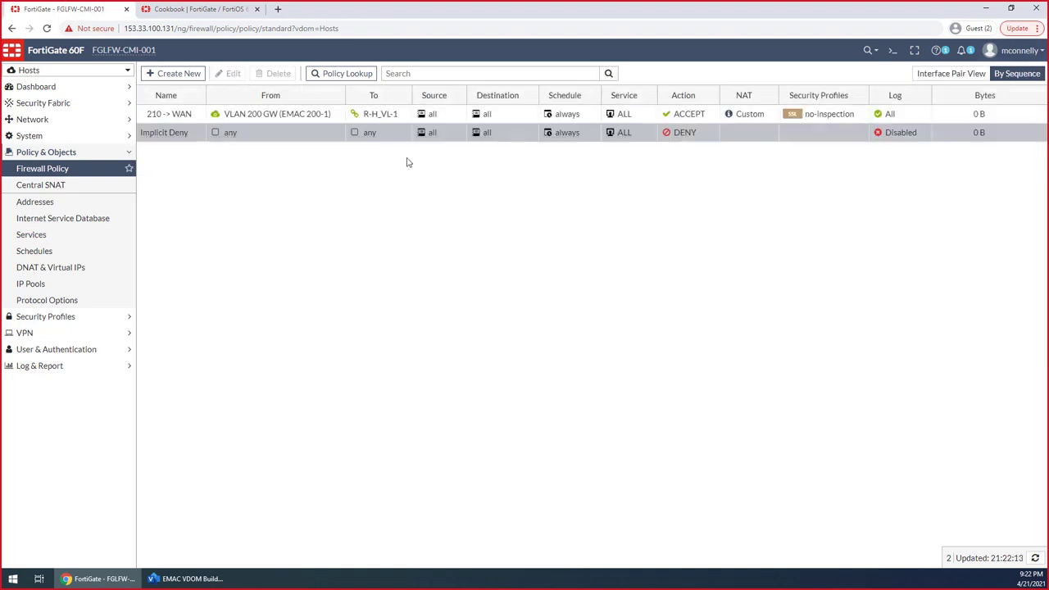
{"action": "mouse_move", "coordinate": [274, 117]}
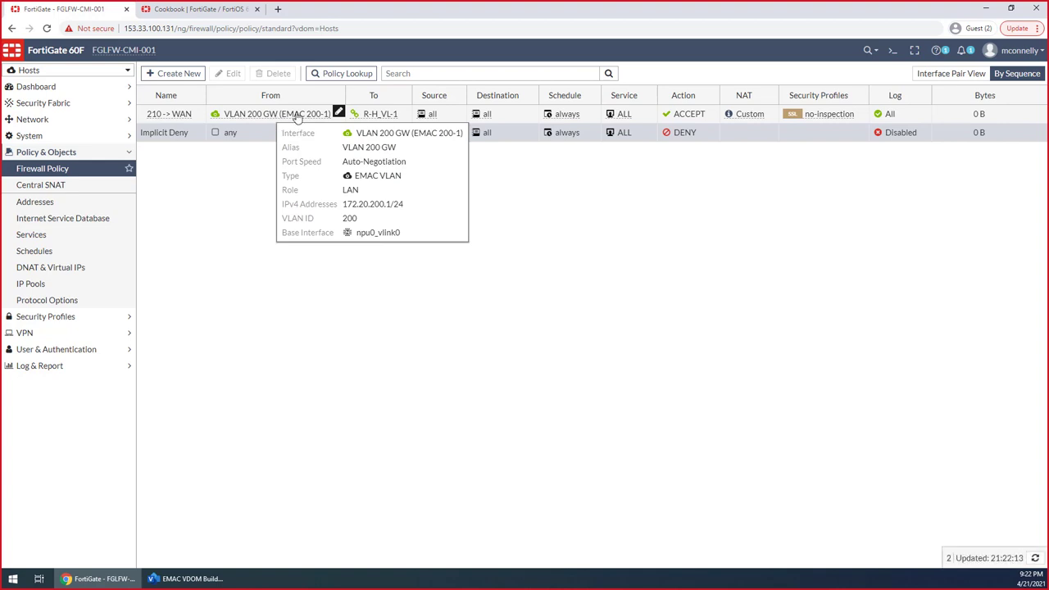
- Clone the 210 -> WAN policy in reverse, naming the copy WAN -> 210
{"action": "right_click", "coordinate": [282, 119]}
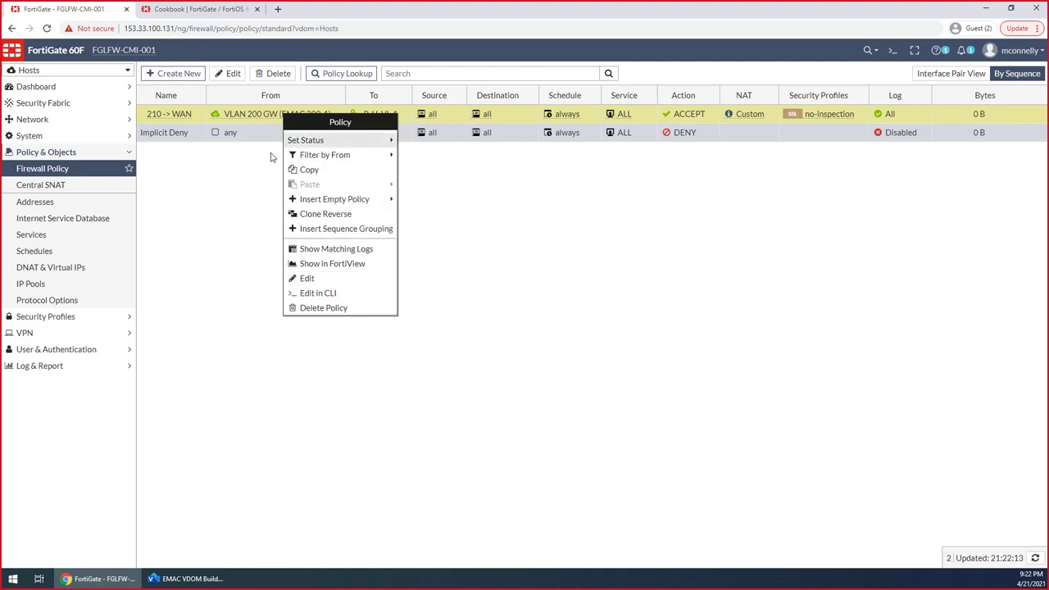
{"action": "left_click", "coordinate": [326, 213]}
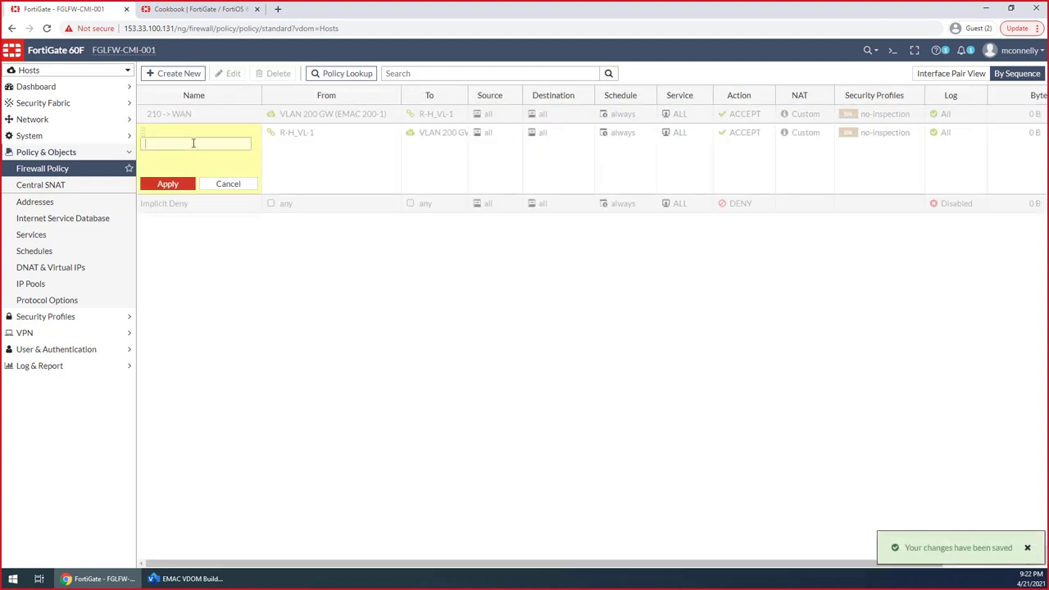
{"action": "type", "text": "WAN -"}
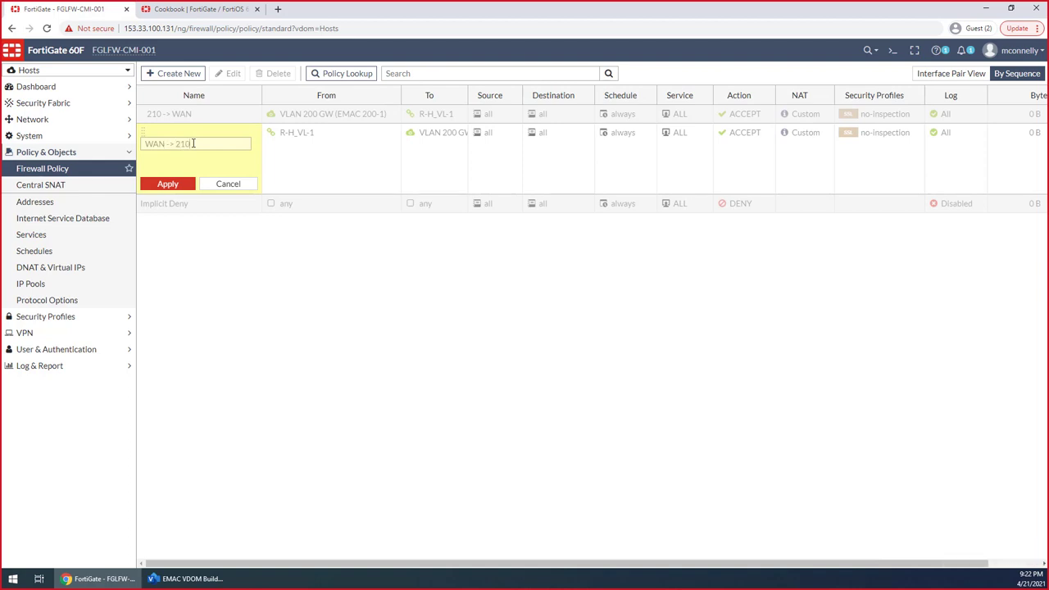
{"action": "left_click", "coordinate": [167, 184]}
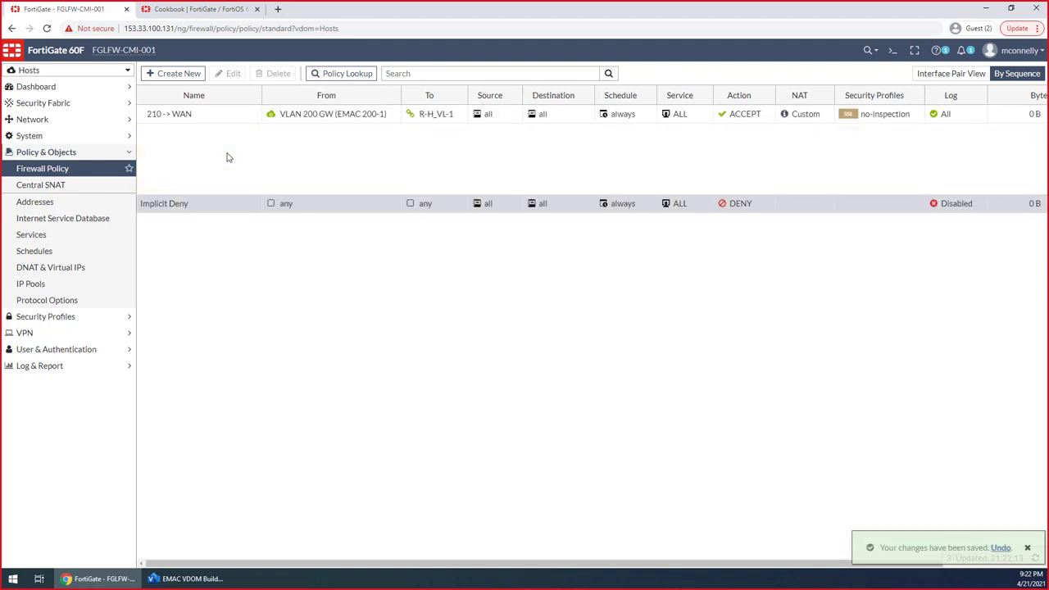
- Set the WAN -> 210 policy's status to Enable
{"action": "right_click", "coordinate": [332, 135]}
{"action": "mouse_move", "coordinate": [374, 157]}
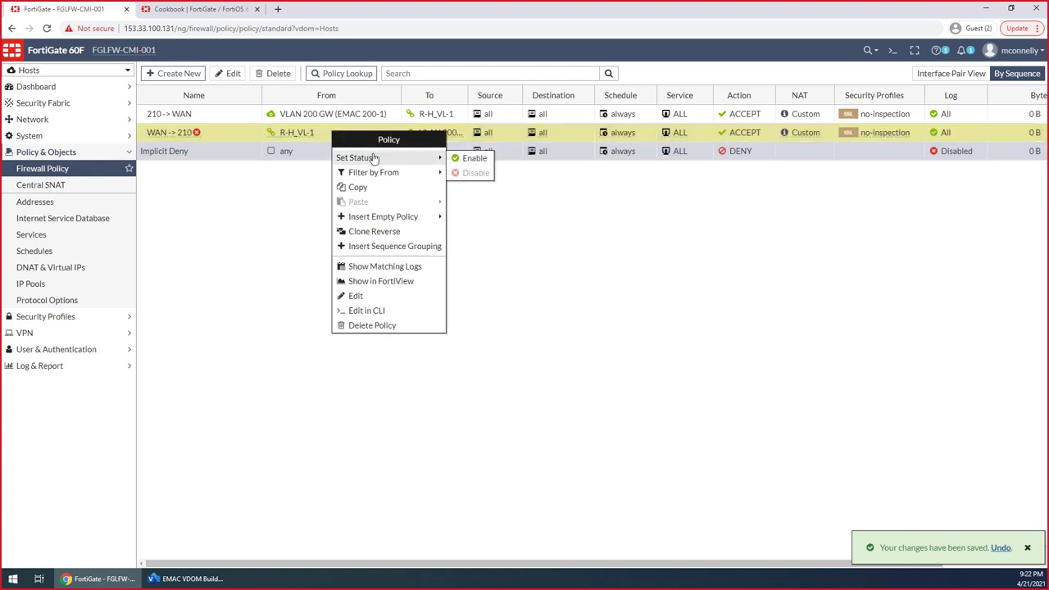
{"action": "left_click", "coordinate": [472, 158]}
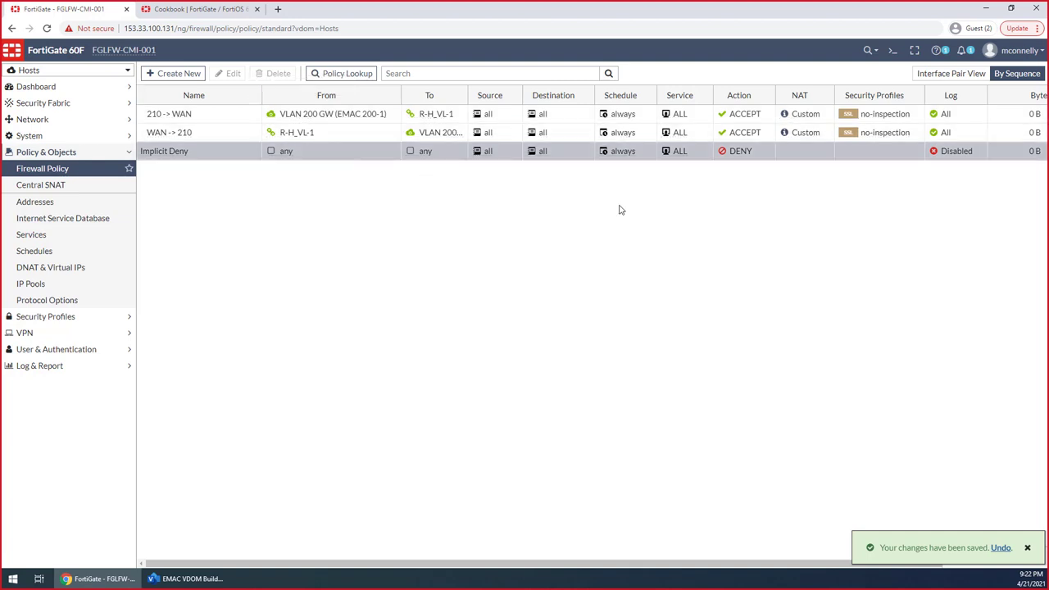
{"action": "mouse_move", "coordinate": [805, 136]}
{"action": "left_click", "coordinate": [65, 71]}
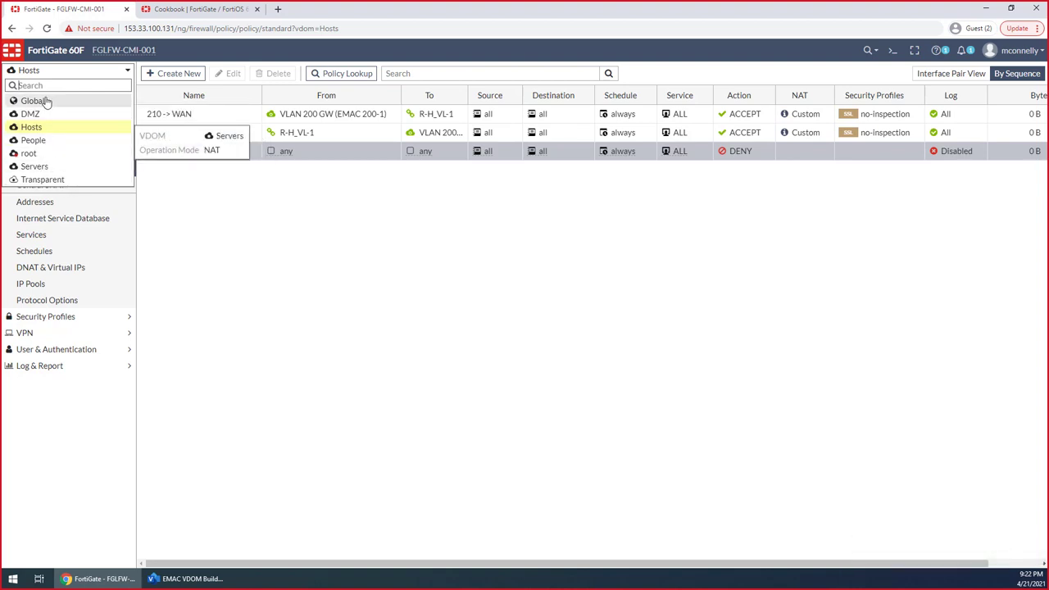
- In the Transparent VDOM, start a new firewall policy named VLAN 190 Bridge
{"action": "left_click", "coordinate": [65, 180]}
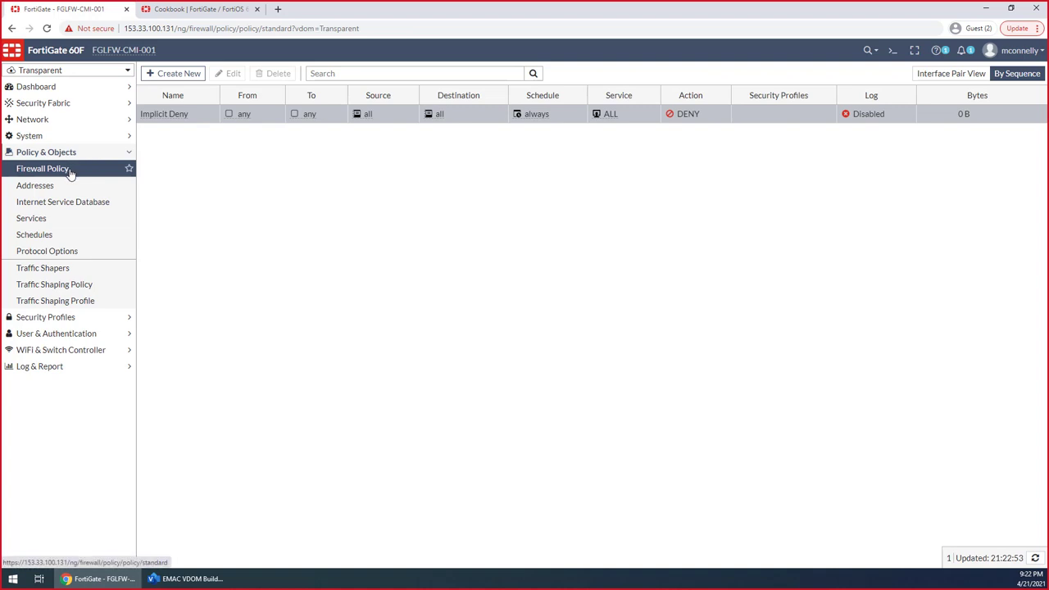
{"action": "left_click", "coordinate": [65, 170]}
{"action": "left_click", "coordinate": [172, 74]}
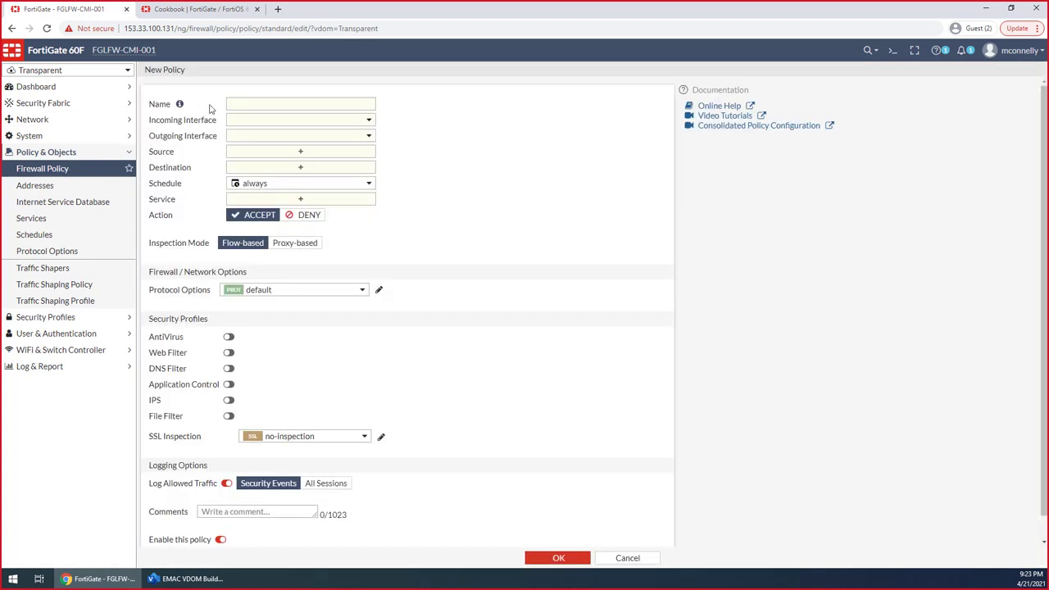
{"action": "left_click", "coordinate": [266, 102]}
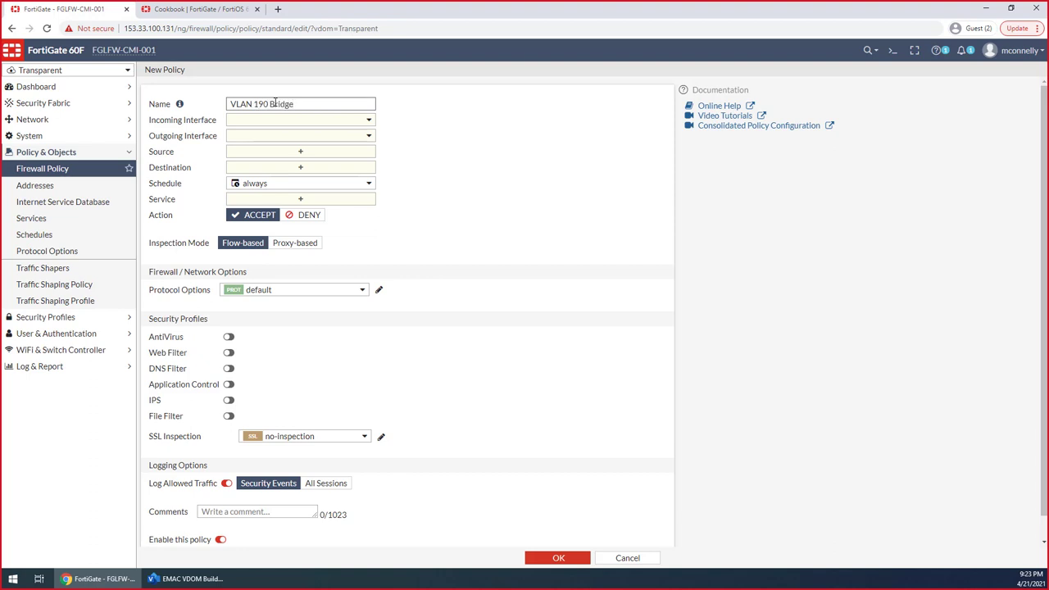
- Set the incoming interface to VLAN 190 Virtual Int and the outgoing to VLAN 190 Phys Int
{"action": "left_click", "coordinate": [277, 127]}
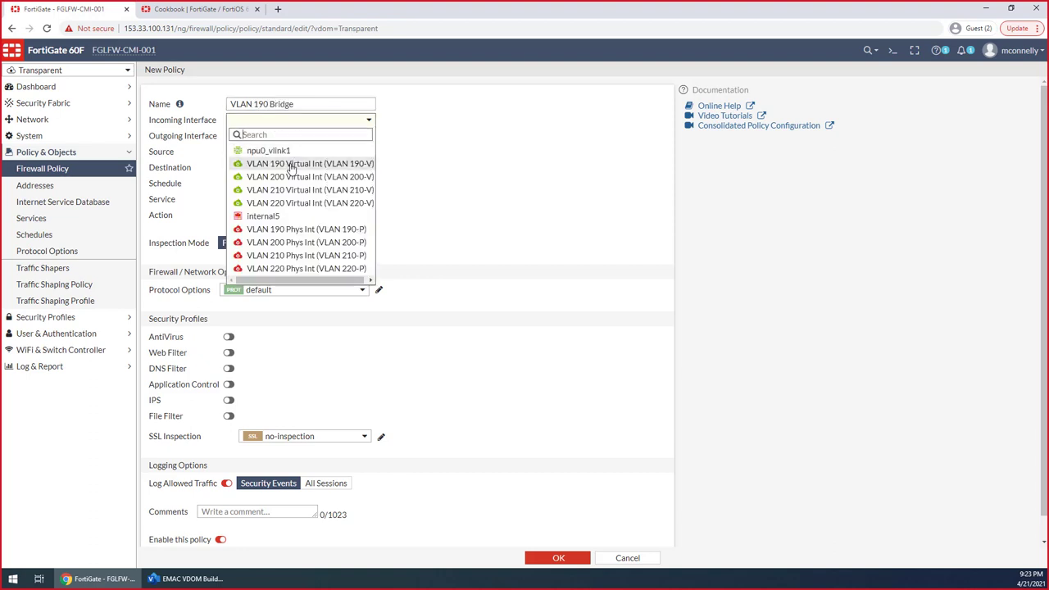
{"action": "left_click", "coordinate": [289, 162]}
{"action": "left_click", "coordinate": [276, 137]}
{"action": "left_click", "coordinate": [291, 244]}
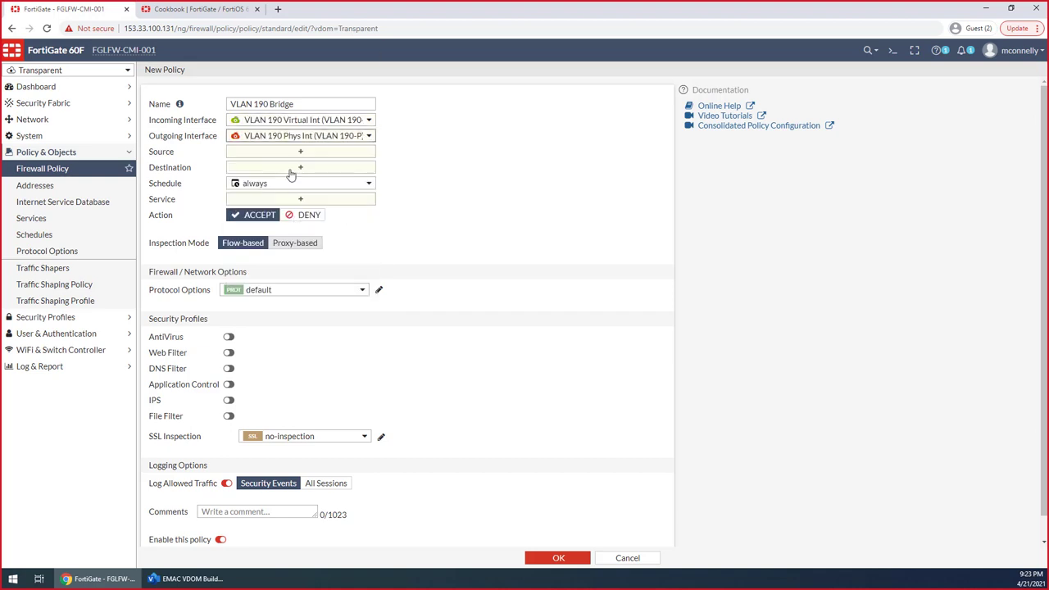
{"action": "left_click", "coordinate": [275, 123]}
{"action": "left_click", "coordinate": [451, 124]}
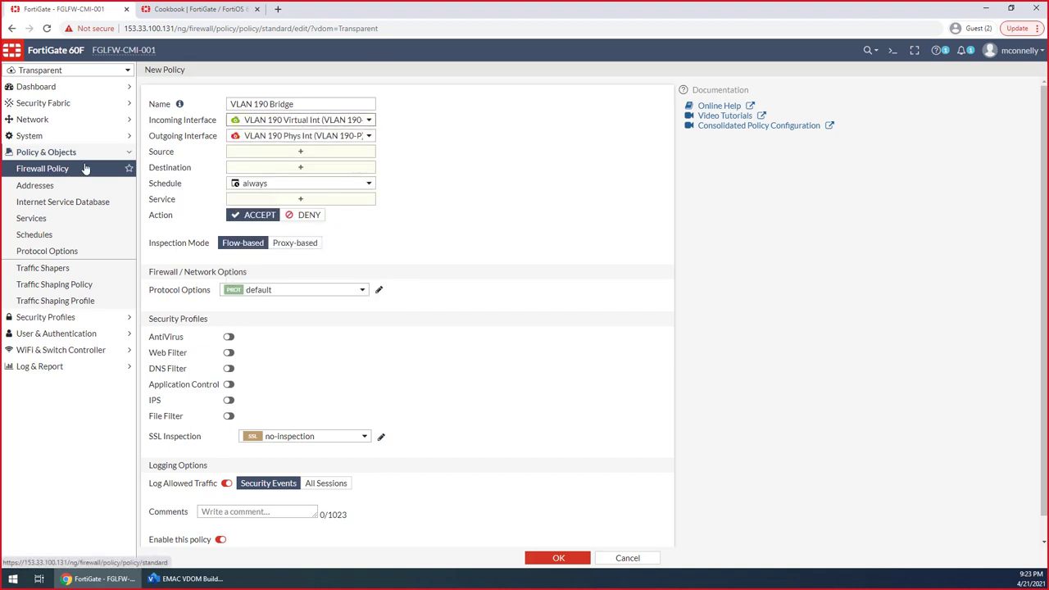
{"action": "left_click", "coordinate": [46, 136]}
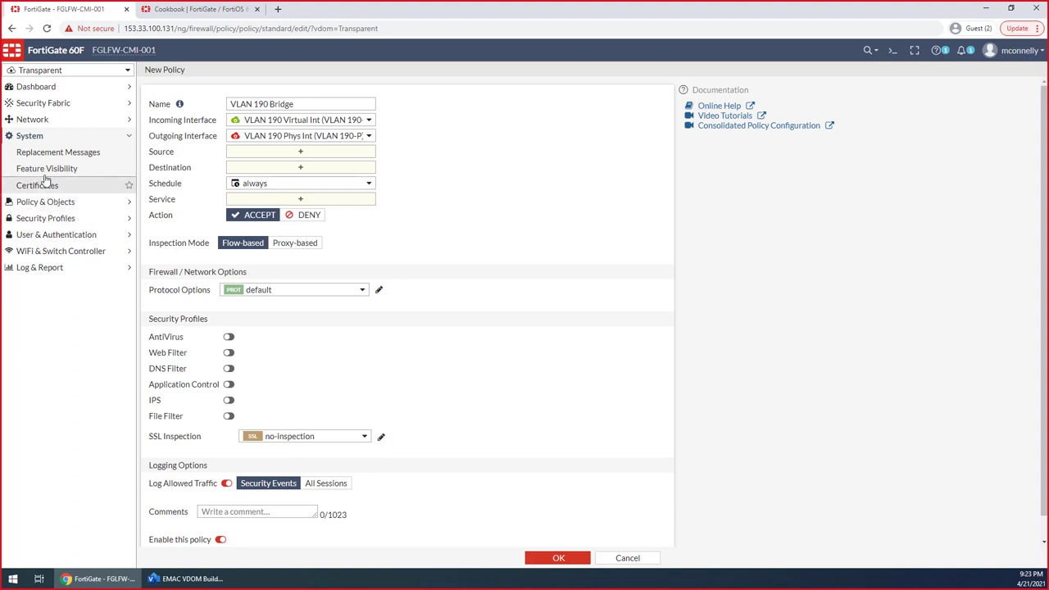
- Turn on and apply Multiple Interface Policies for the Transparent VDOM, then return to Firewall Policy
{"action": "left_click", "coordinate": [61, 171]}
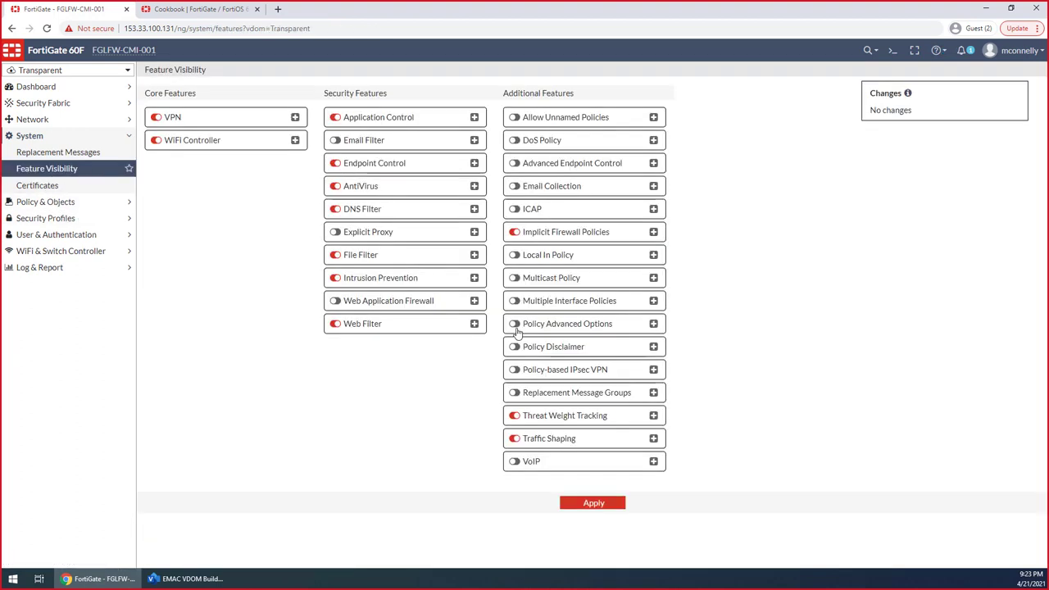
{"action": "left_click", "coordinate": [514, 300]}
{"action": "left_click", "coordinate": [590, 502]}
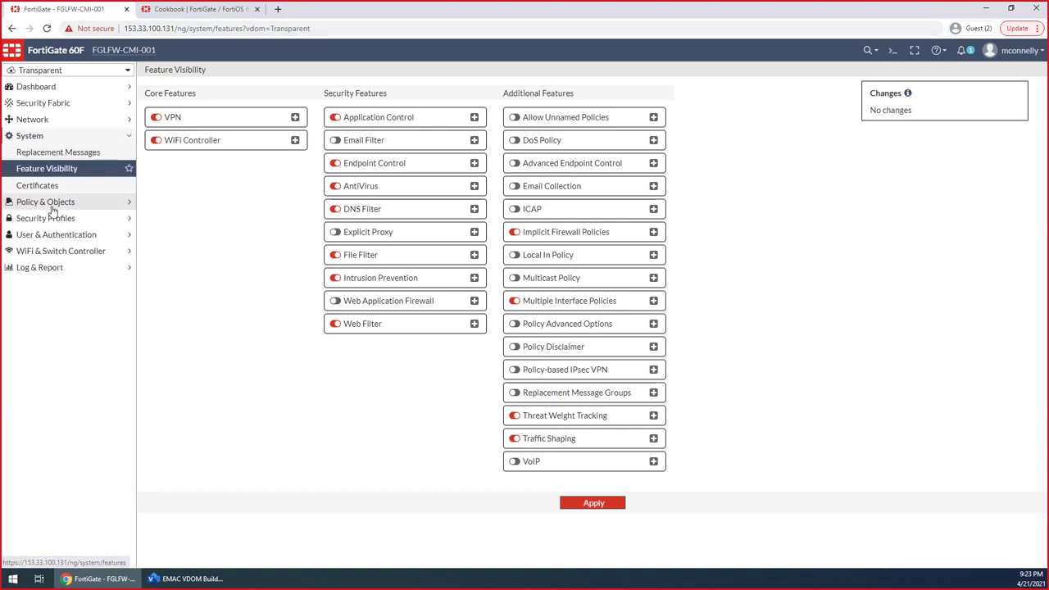
{"action": "left_click", "coordinate": [51, 202]}
{"action": "left_click", "coordinate": [36, 185]}
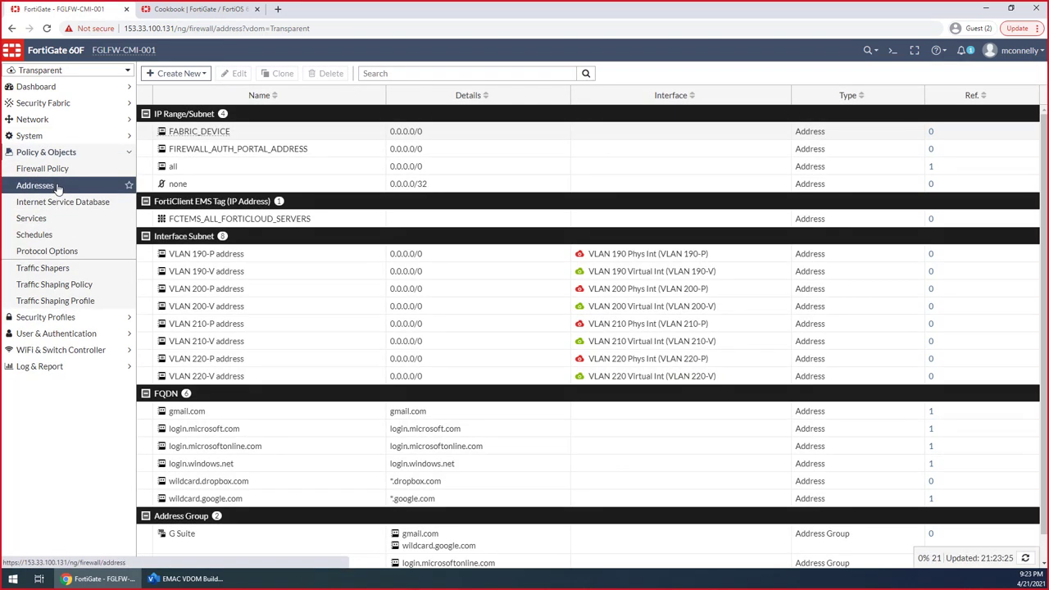
{"action": "left_click", "coordinate": [47, 169]}
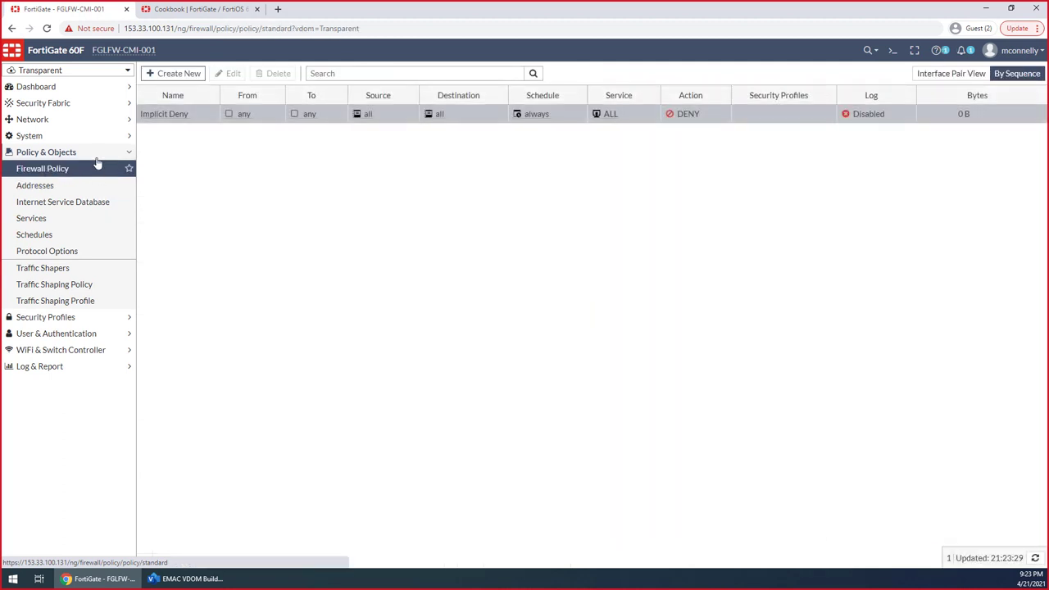
- Create a new policy with VLAN 190 Virtual Int and Phys Int as both incoming and outgoing interfaces
{"action": "left_click", "coordinate": [172, 73]}
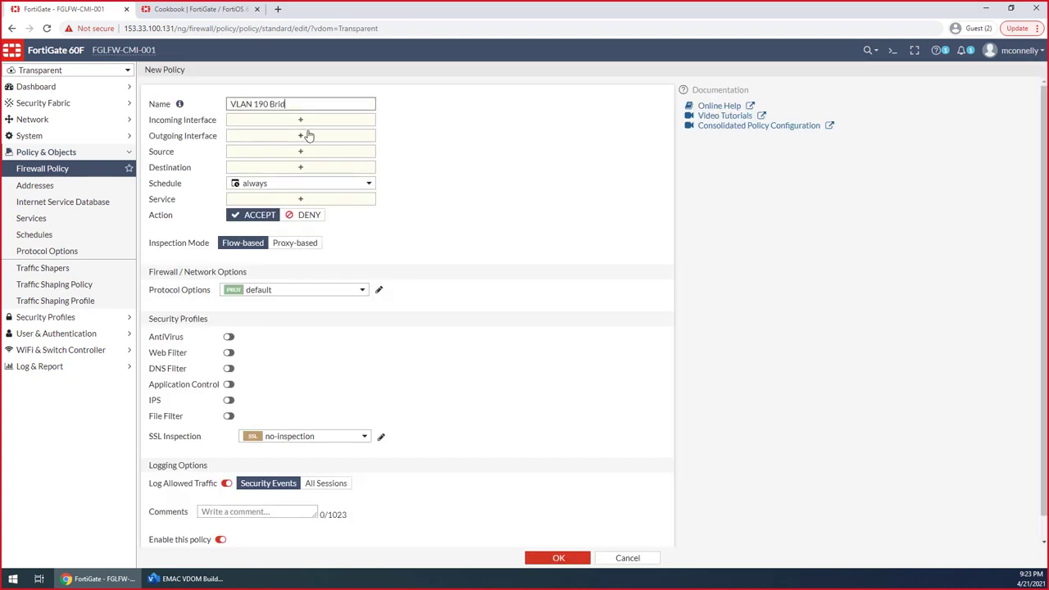
{"action": "left_click", "coordinate": [298, 121]}
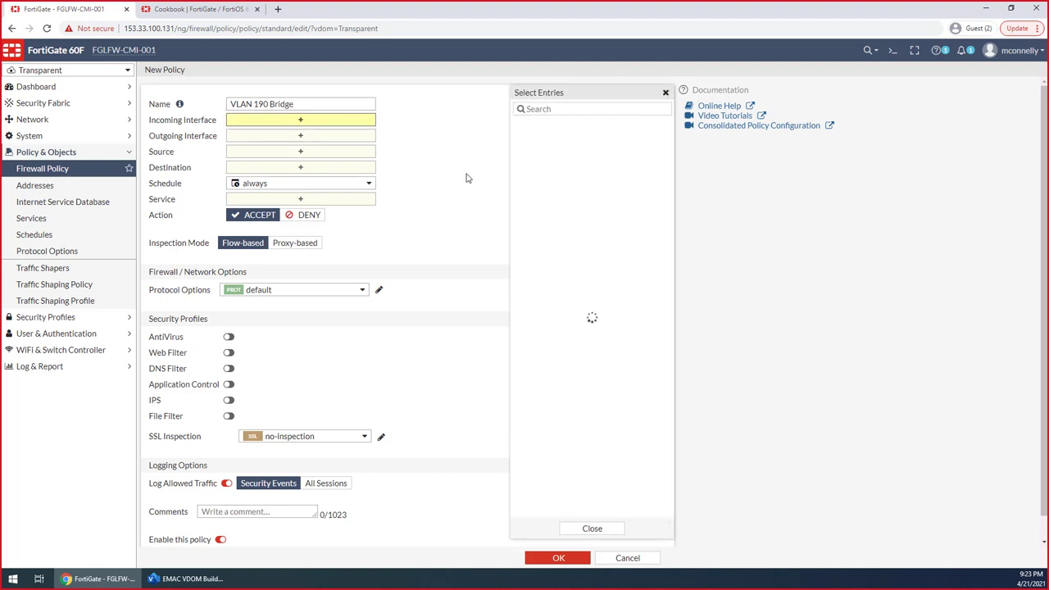
{"action": "left_click", "coordinate": [544, 139]}
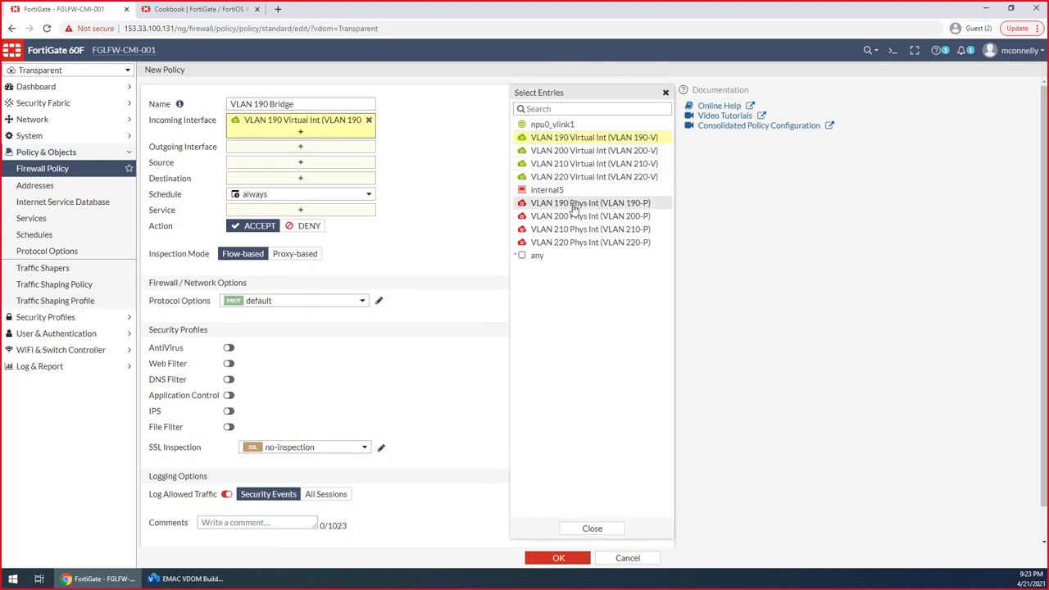
{"action": "left_click", "coordinate": [571, 204]}
{"action": "left_click", "coordinate": [353, 158]}
{"action": "left_click", "coordinate": [561, 137]}
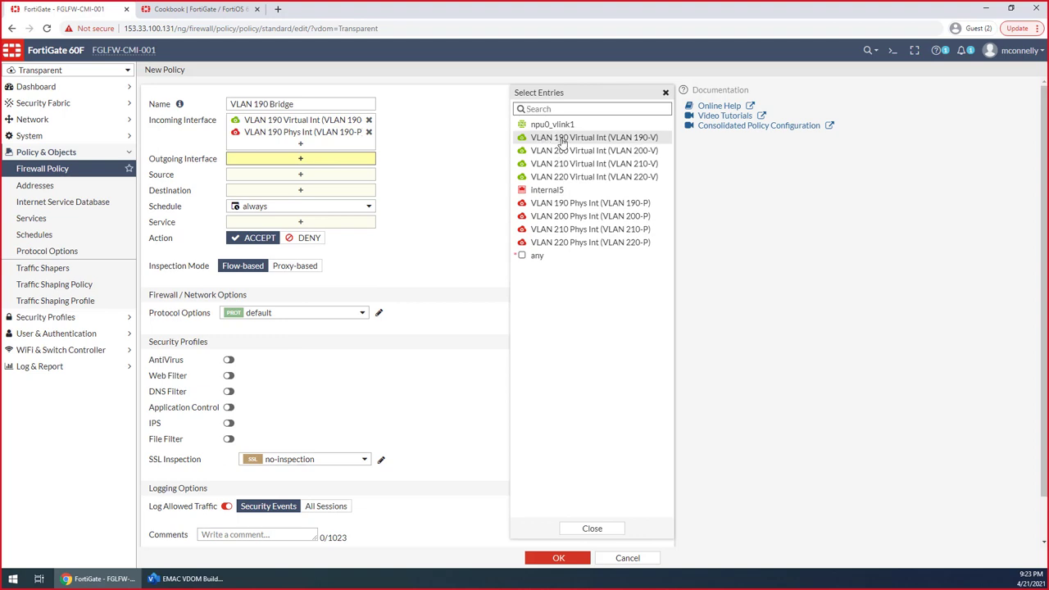
{"action": "left_click", "coordinate": [567, 203]}
- Set source and destination to all, service ALL, log all sessions, and save VLAN 190 Bridge
{"action": "left_click", "coordinate": [320, 200]}
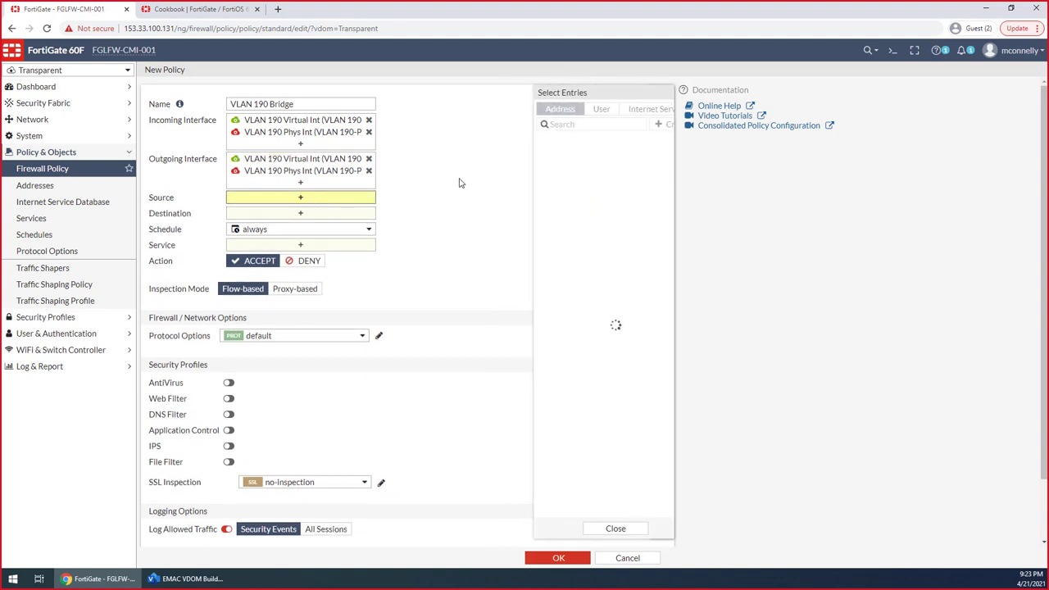
{"action": "left_click", "coordinate": [545, 155]}
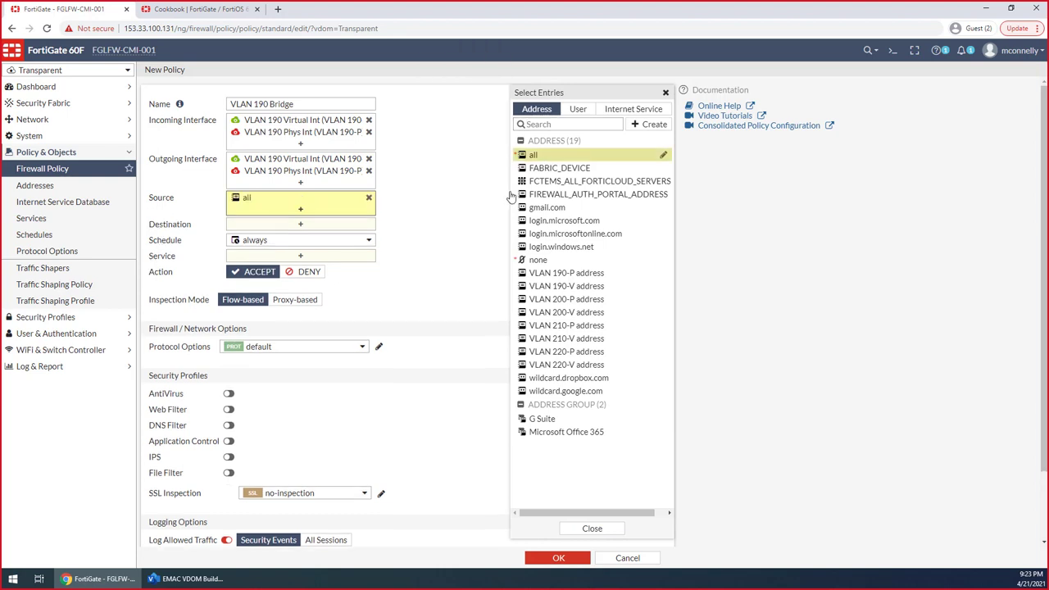
{"action": "left_click", "coordinate": [325, 223]}
{"action": "left_click", "coordinate": [545, 155]}
{"action": "left_click", "coordinate": [328, 266]}
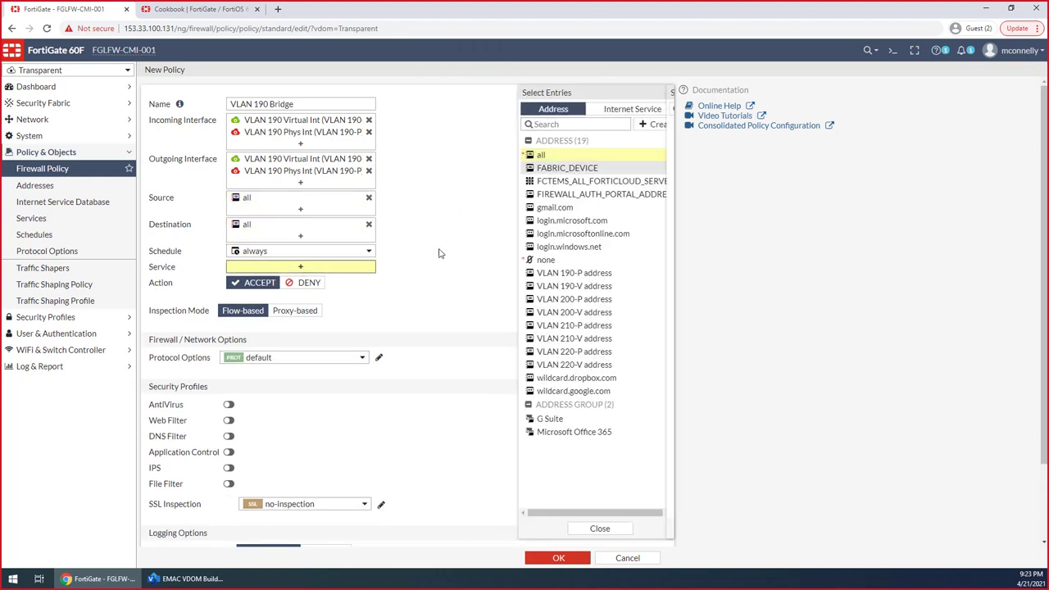
{"action": "left_click", "coordinate": [545, 151]}
{"action": "left_click", "coordinate": [394, 336]}
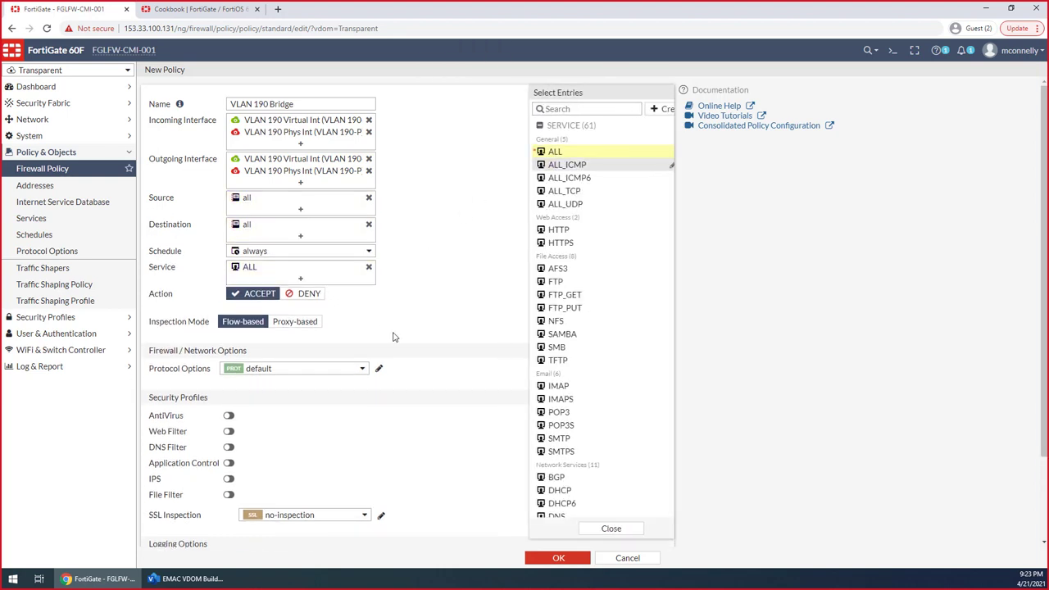
{"action": "scroll", "coordinate": [385, 410], "scroll_direction": "down", "scroll_amount": 2}
{"action": "left_click", "coordinate": [348, 462]}
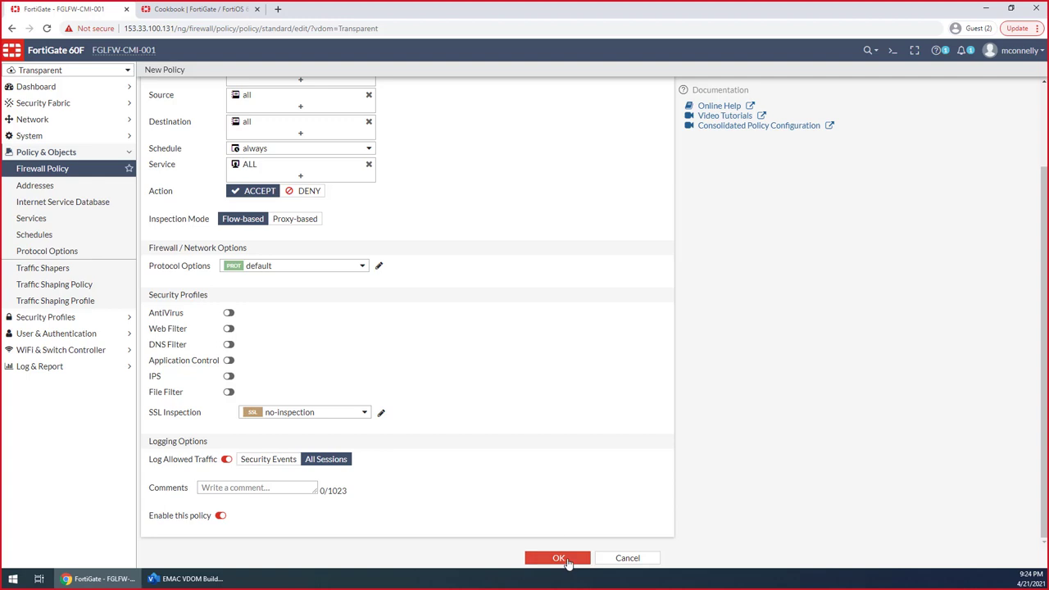
{"action": "left_click", "coordinate": [564, 561]}
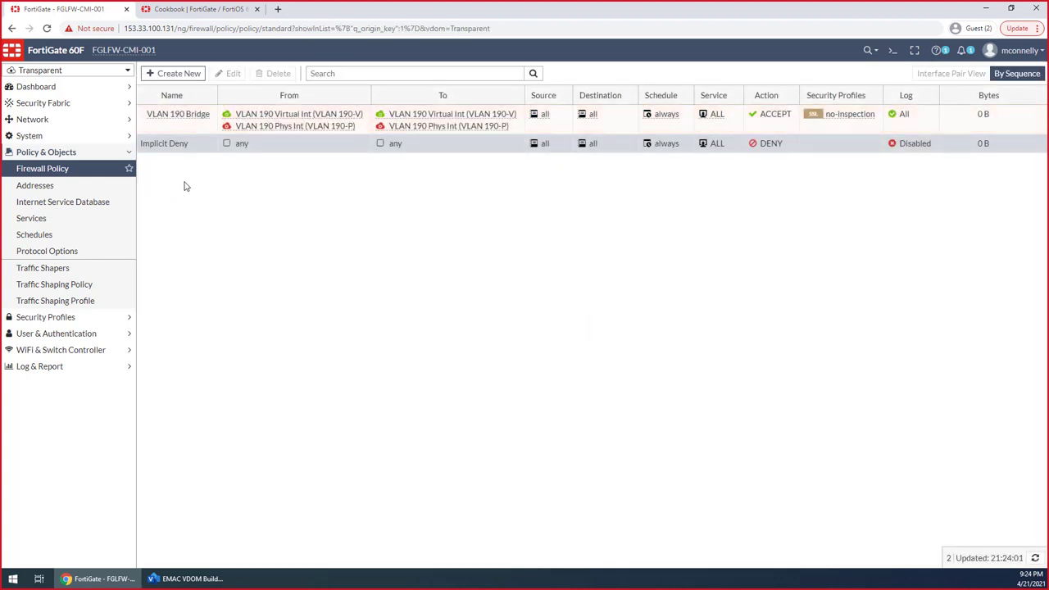
{"action": "left_click", "coordinate": [205, 115]}
{"action": "right_click", "coordinate": [208, 123]}
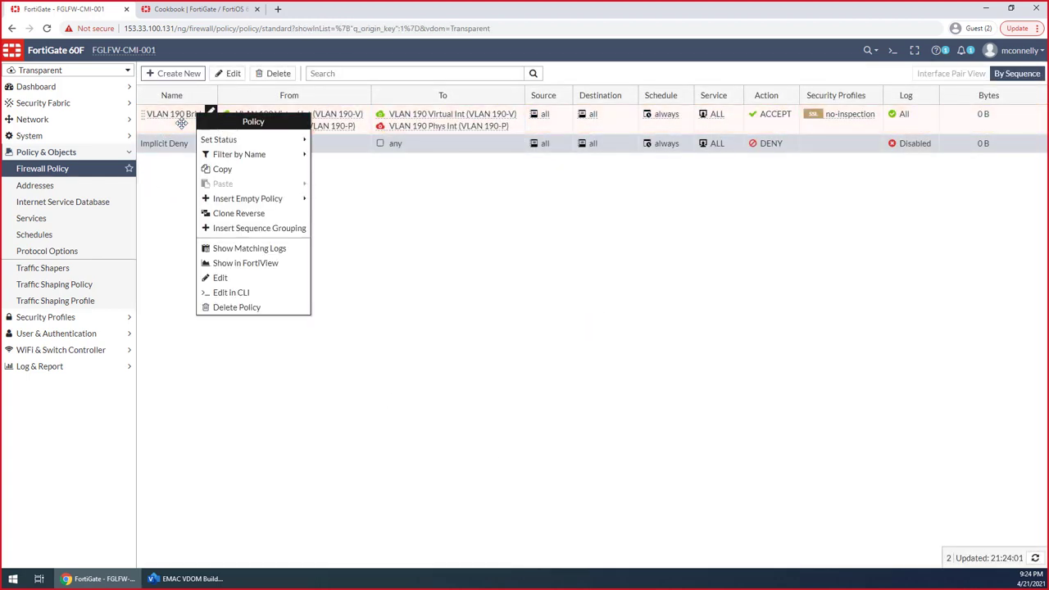
- Copy VLAN 190 Bridge, paste it below, and rename the copy VLAN 200 Bridge
{"action": "left_click", "coordinate": [181, 122]}
{"action": "right_click", "coordinate": [182, 121]}
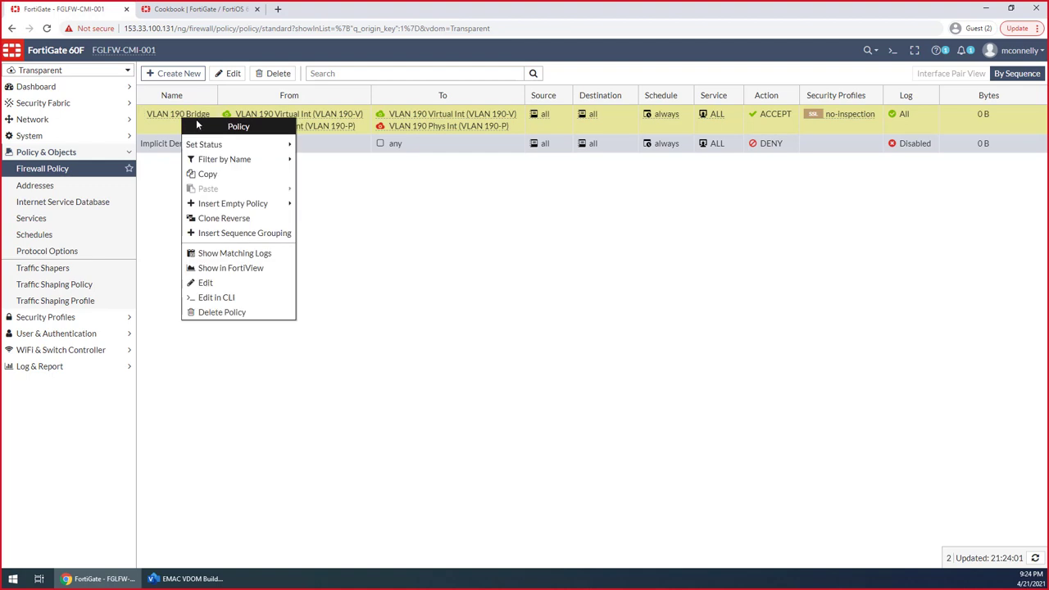
{"action": "left_click", "coordinate": [208, 174]}
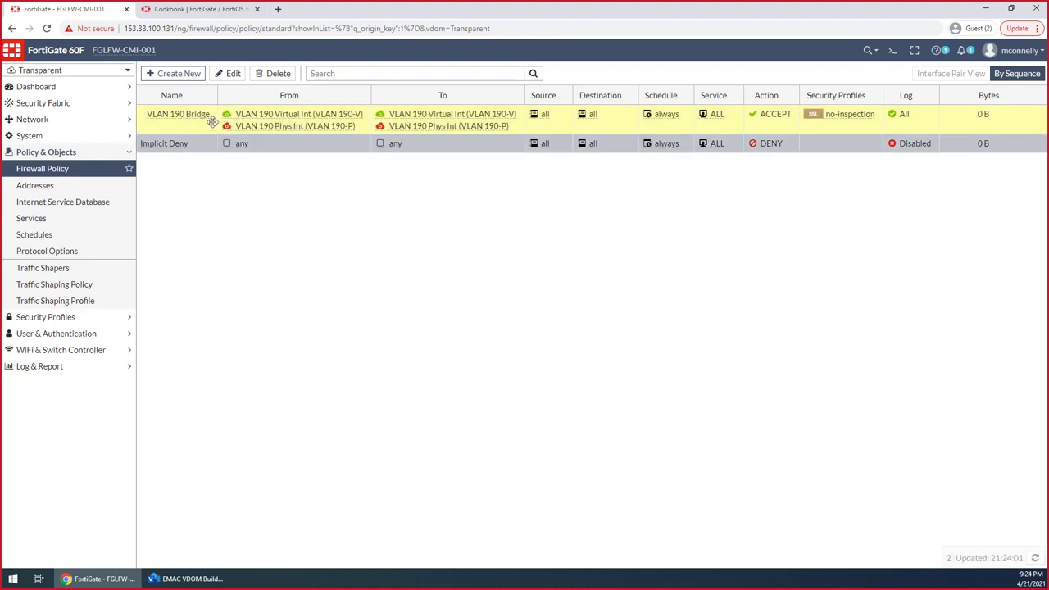
{"action": "right_click", "coordinate": [213, 121]}
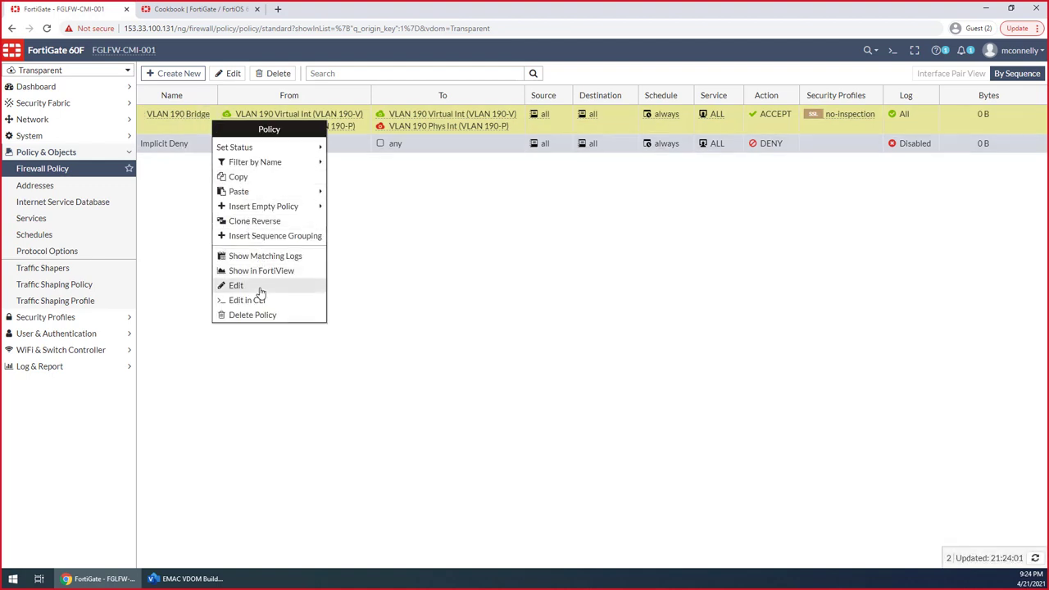
{"action": "mouse_move", "coordinate": [273, 195]}
{"action": "left_click", "coordinate": [353, 207]}
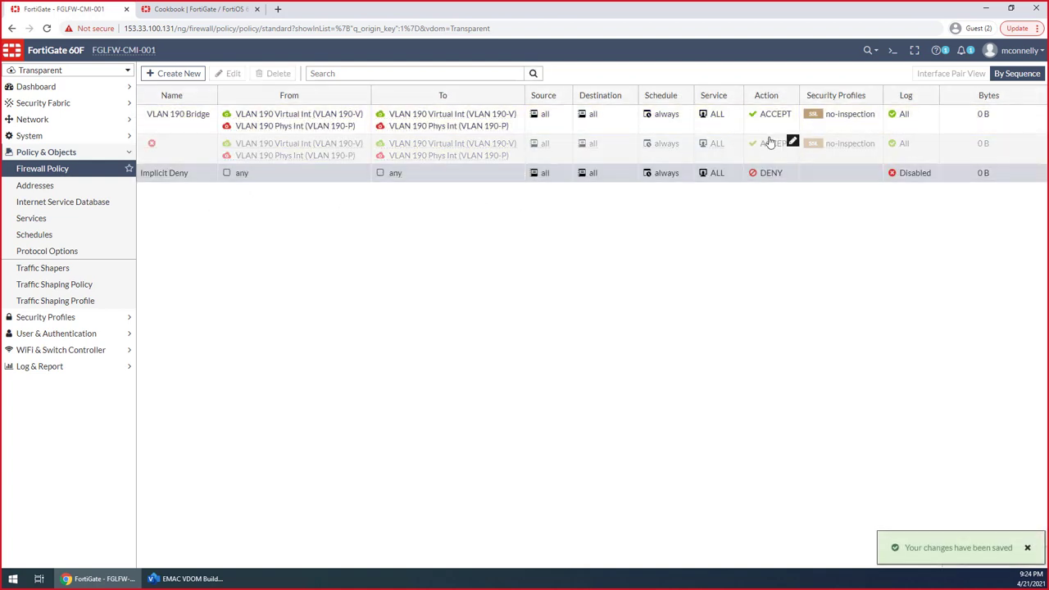
{"action": "left_click", "coordinate": [211, 142]}
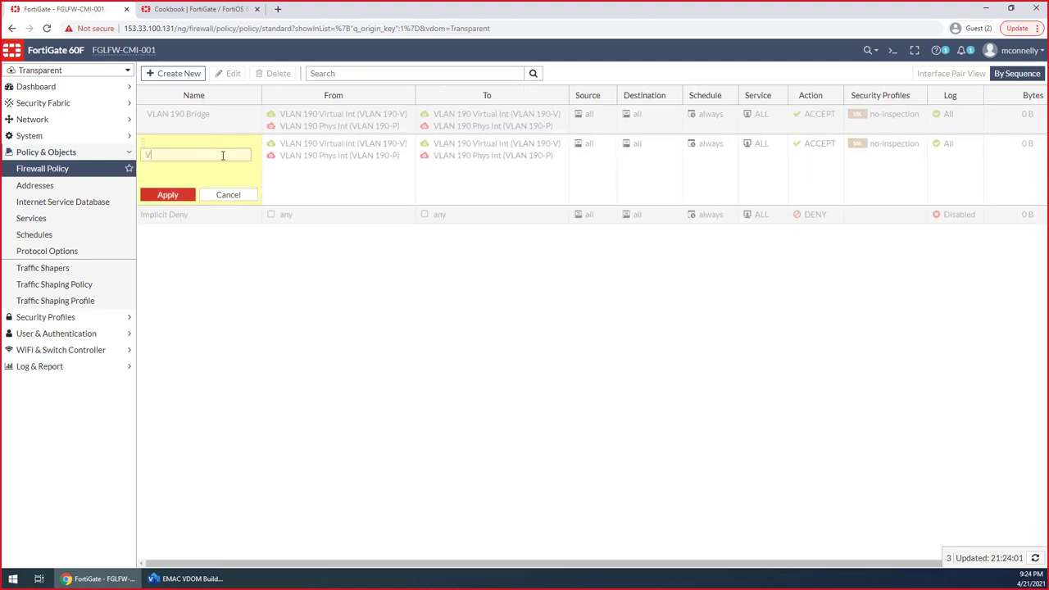
{"action": "type", "text": "VLAN 200 Bridge"}
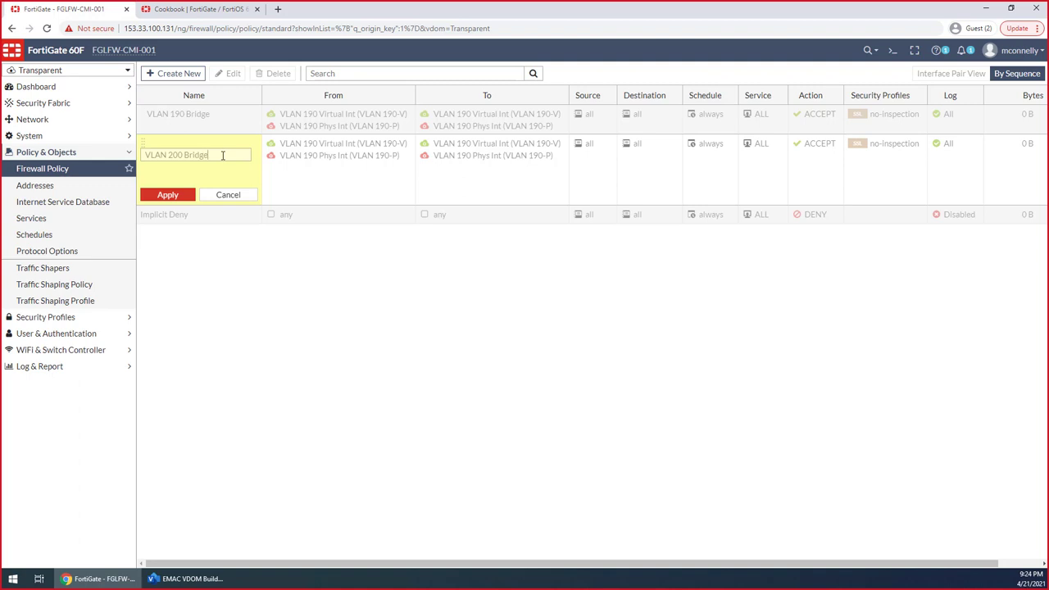
{"action": "left_click", "coordinate": [169, 197]}
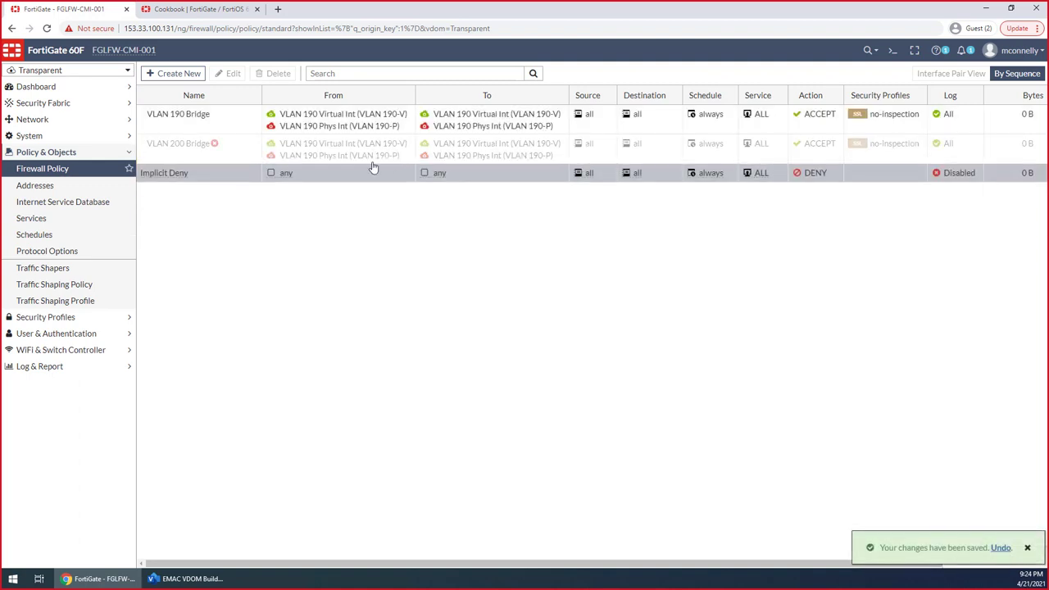
- Replace VLAN 200 Bridge's From and To interfaces with VLAN 200 Virtual Int and VLAN 200 Phys Int
{"action": "left_click", "coordinate": [410, 145]}
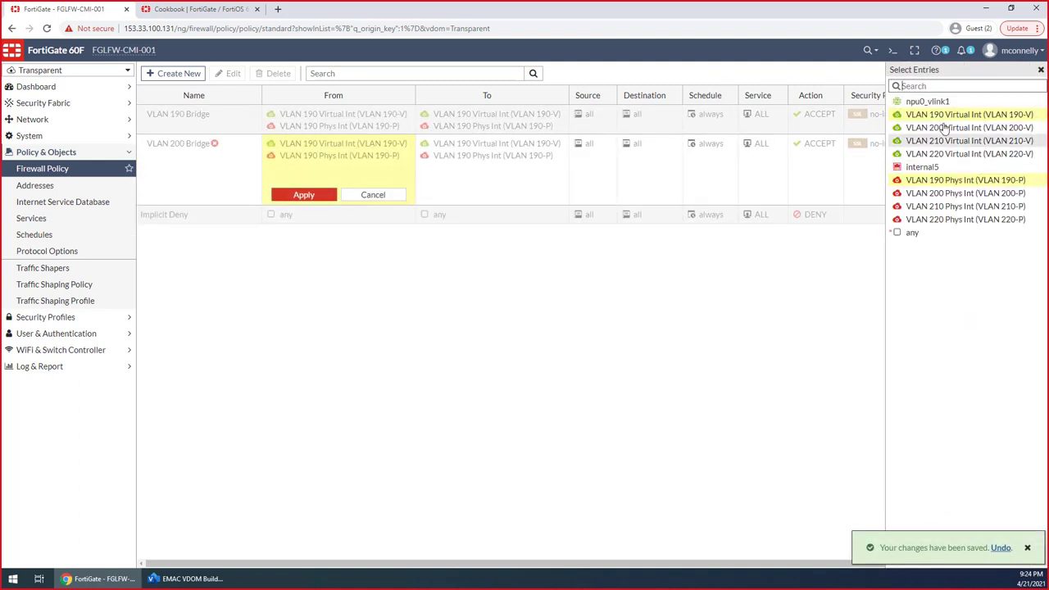
{"action": "left_click", "coordinate": [944, 128]}
{"action": "left_click", "coordinate": [941, 114]}
{"action": "left_click", "coordinate": [941, 180]}
{"action": "left_click", "coordinate": [940, 194]}
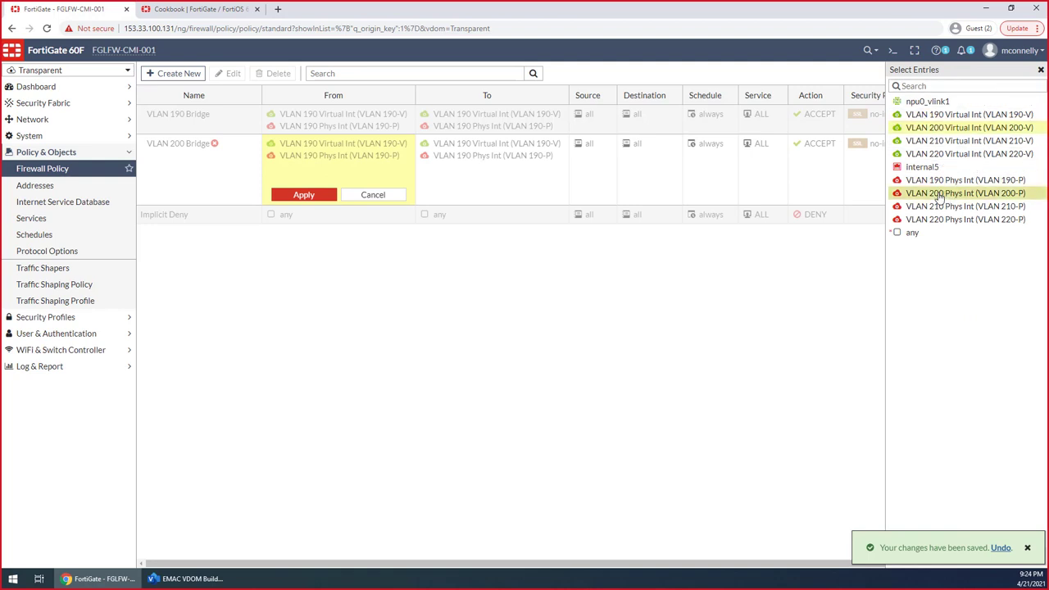
{"action": "left_click", "coordinate": [303, 194]}
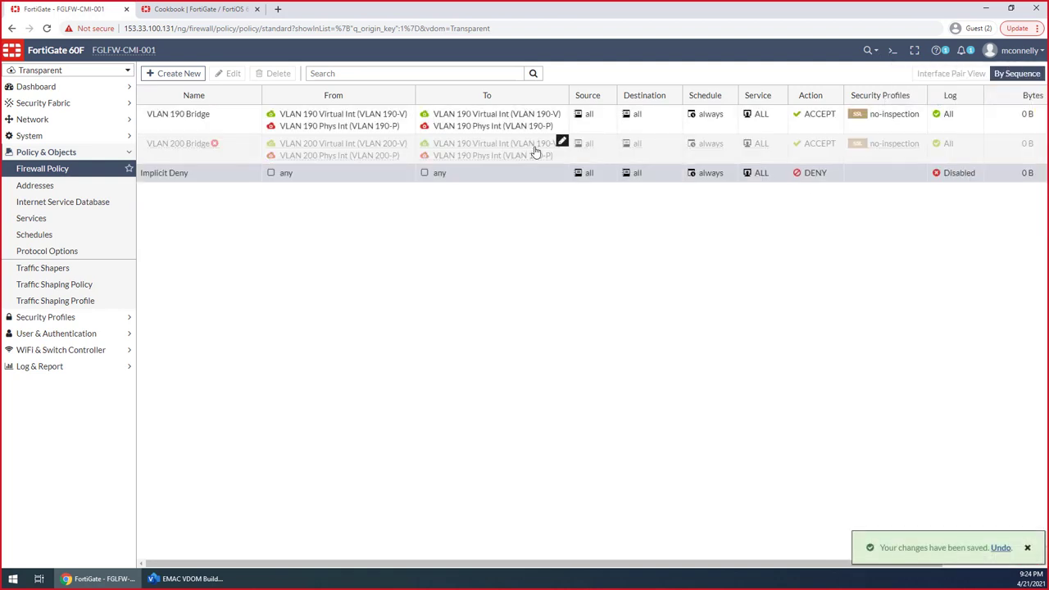
{"action": "left_click", "coordinate": [565, 142]}
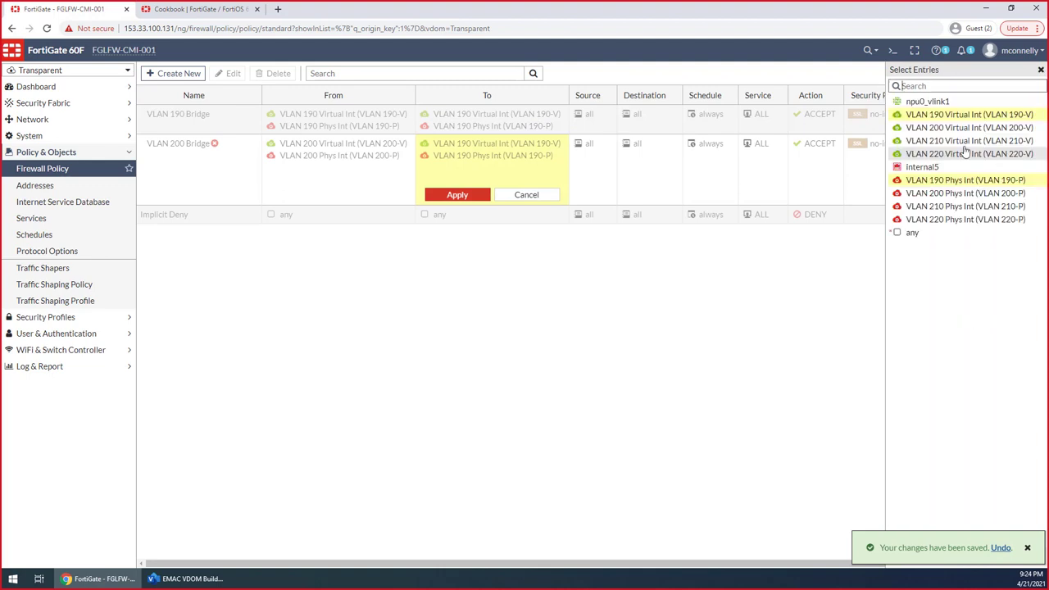
{"action": "left_click", "coordinate": [943, 127]}
{"action": "left_click", "coordinate": [941, 115]}
{"action": "left_click", "coordinate": [941, 179]}
{"action": "left_click", "coordinate": [940, 193]}
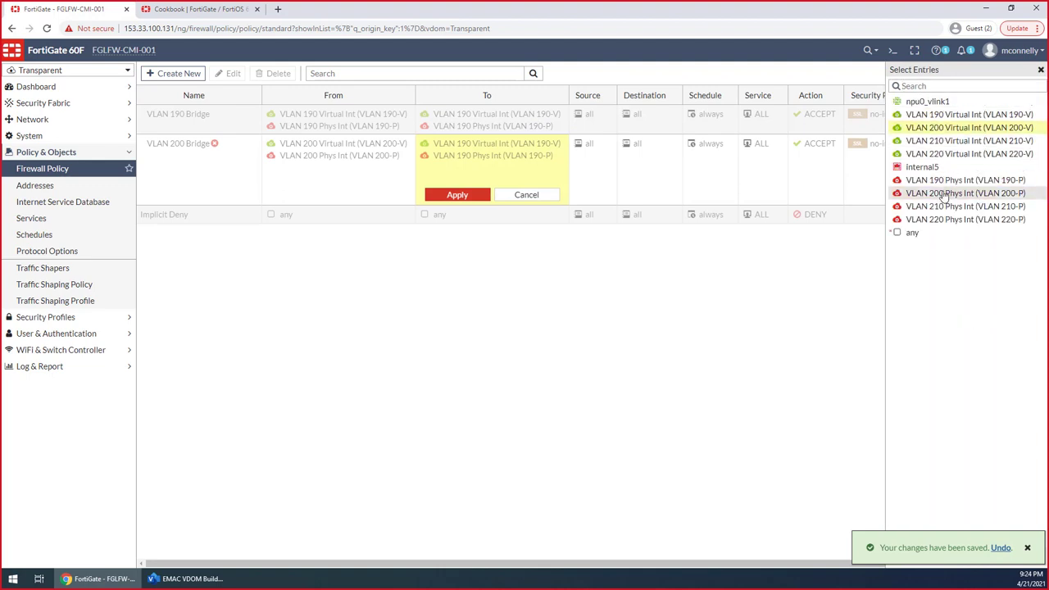
{"action": "left_click", "coordinate": [492, 195]}
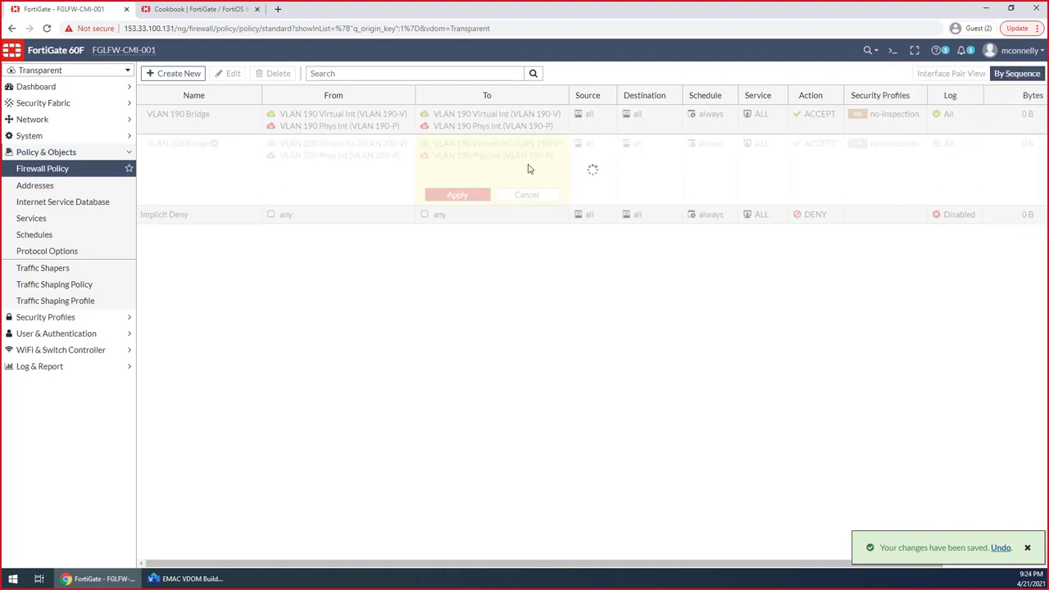
- Copy the VLAN 200 Bridge policy
{"action": "right_click", "coordinate": [330, 155]}
{"action": "mouse_move", "coordinate": [378, 177]}
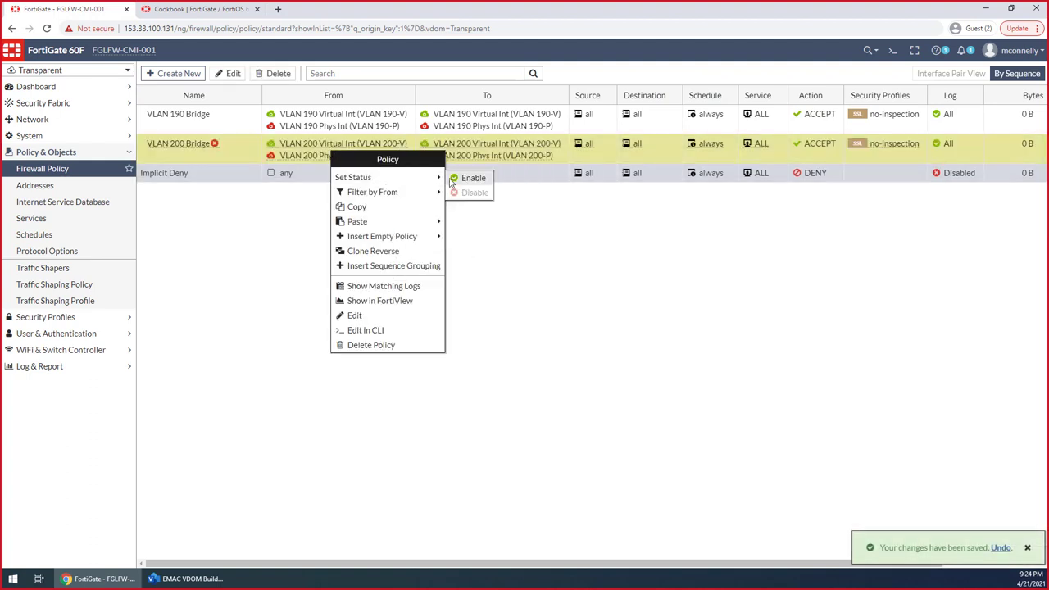
{"action": "right_click", "coordinate": [214, 146]}
{"action": "left_click", "coordinate": [253, 204]}
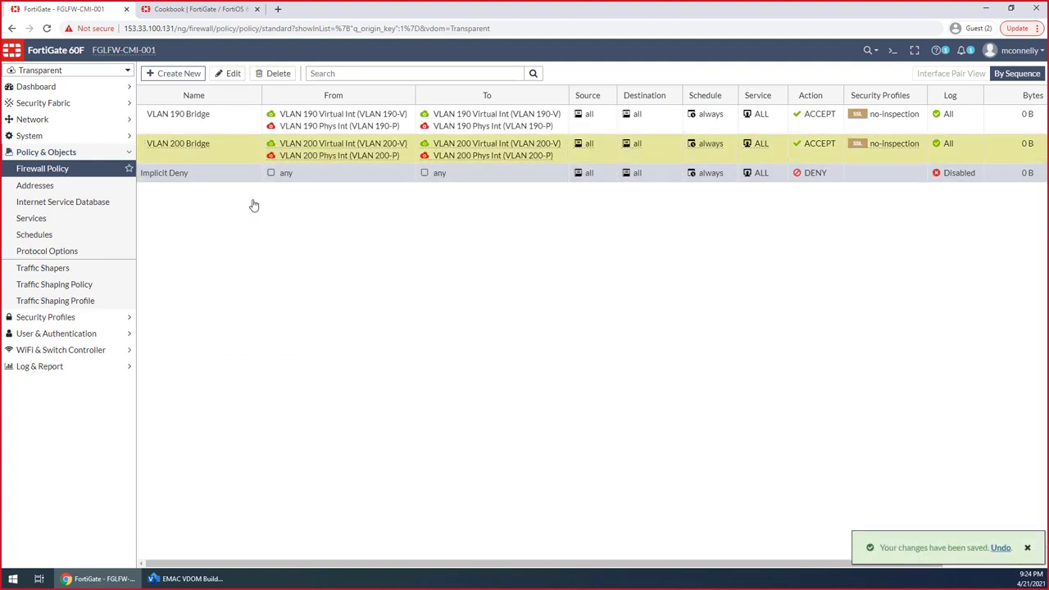
- Paste the copied policy below VLAN 200 Bridge and rename it VLAN 210 Bridge
{"action": "right_click", "coordinate": [213, 151]}
{"action": "mouse_move", "coordinate": [246, 229]}
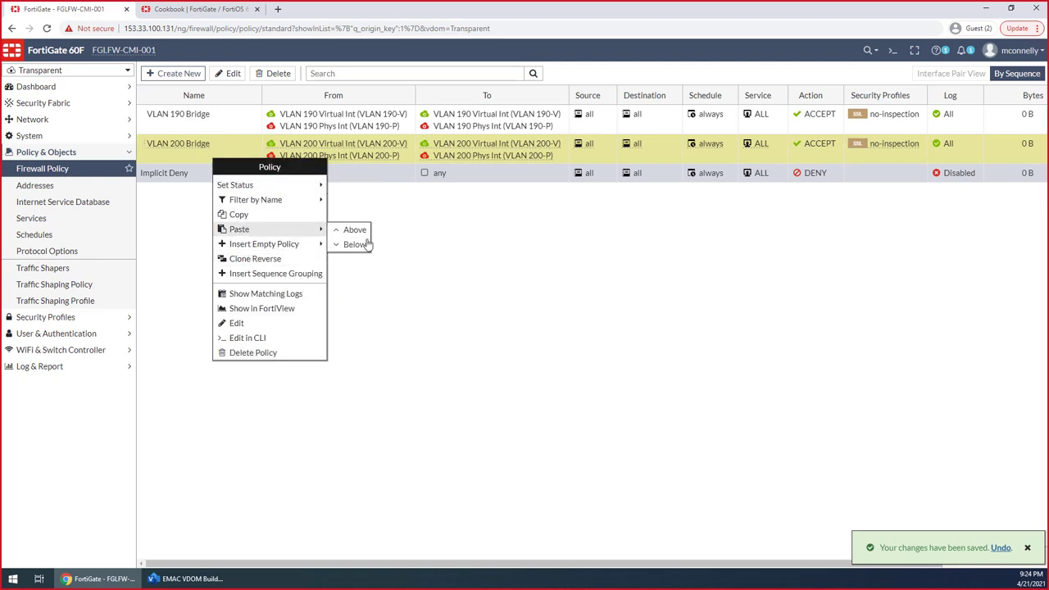
{"action": "left_click", "coordinate": [354, 246]}
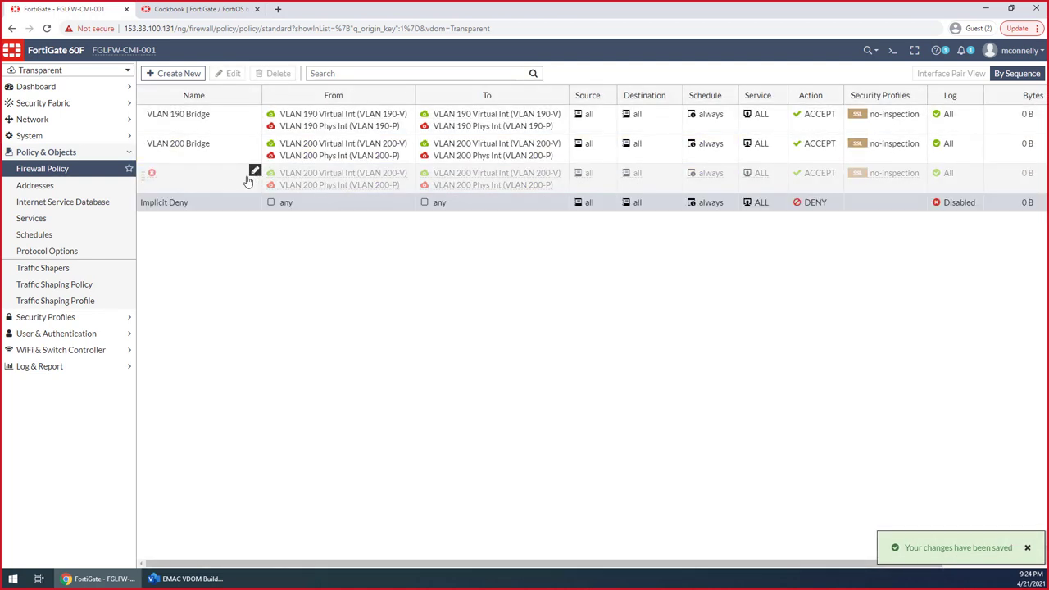
{"action": "left_click", "coordinate": [252, 172]}
{"action": "type", "text": "VLAN 210 Bridge"}
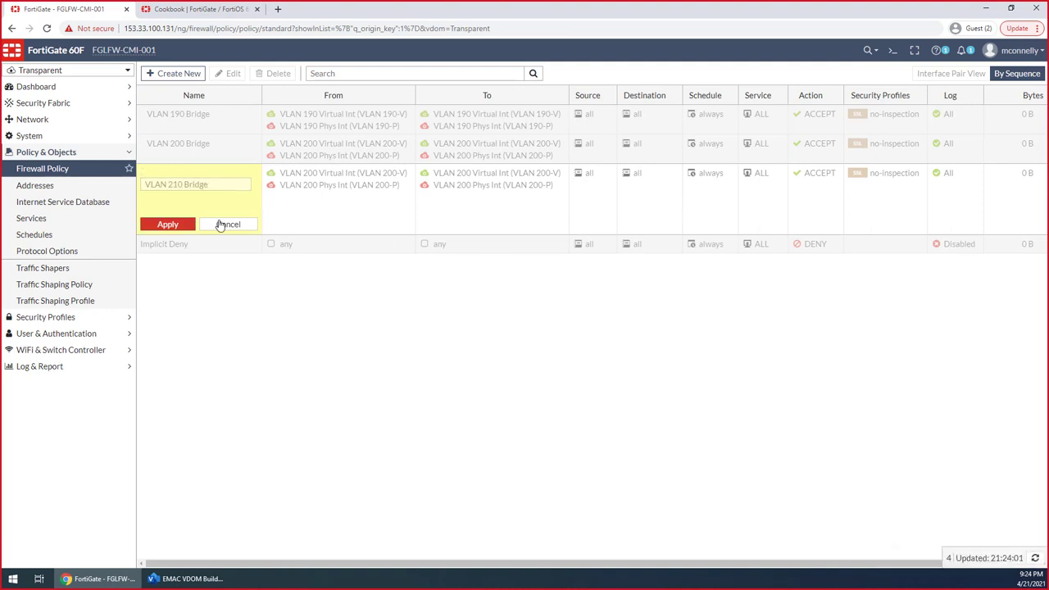
{"action": "left_click", "coordinate": [165, 226]}
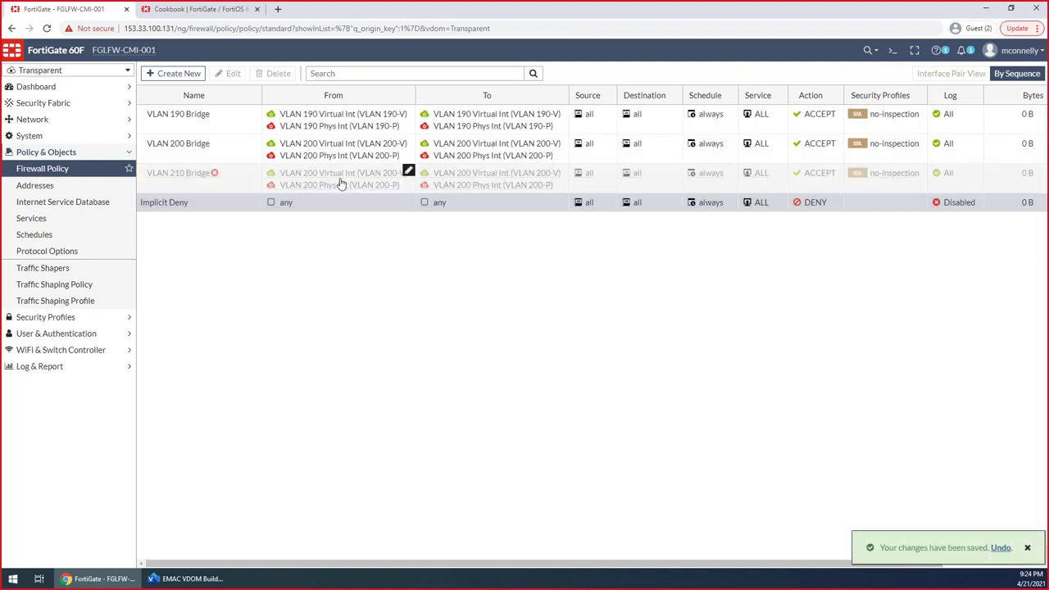
- Set VLAN 210 Bridge's From and To interfaces to VLAN 210 Virtual Int and VLAN 210 Phys Int
{"action": "left_click", "coordinate": [408, 173]}
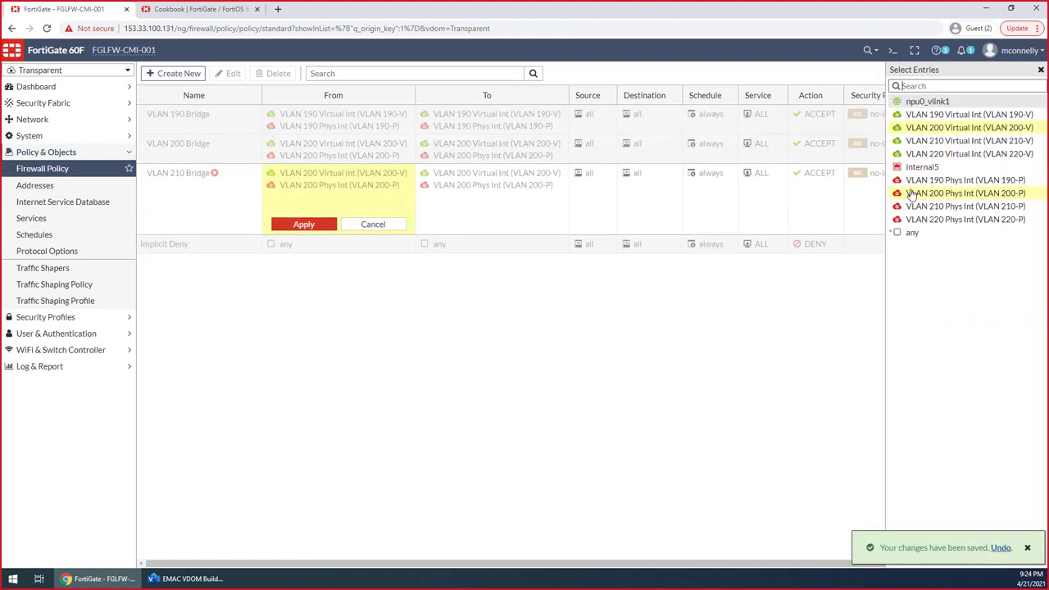
{"action": "left_click", "coordinate": [951, 127]}
{"action": "left_click", "coordinate": [941, 140]}
{"action": "left_click", "coordinate": [934, 193]}
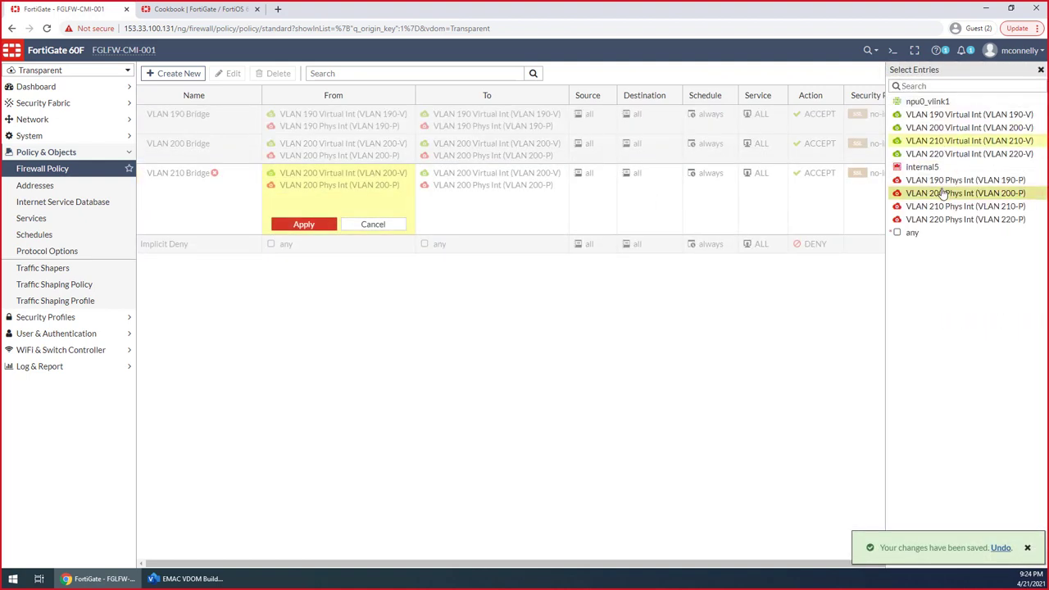
{"action": "left_click", "coordinate": [922, 206]}
{"action": "left_click", "coordinate": [305, 226]}
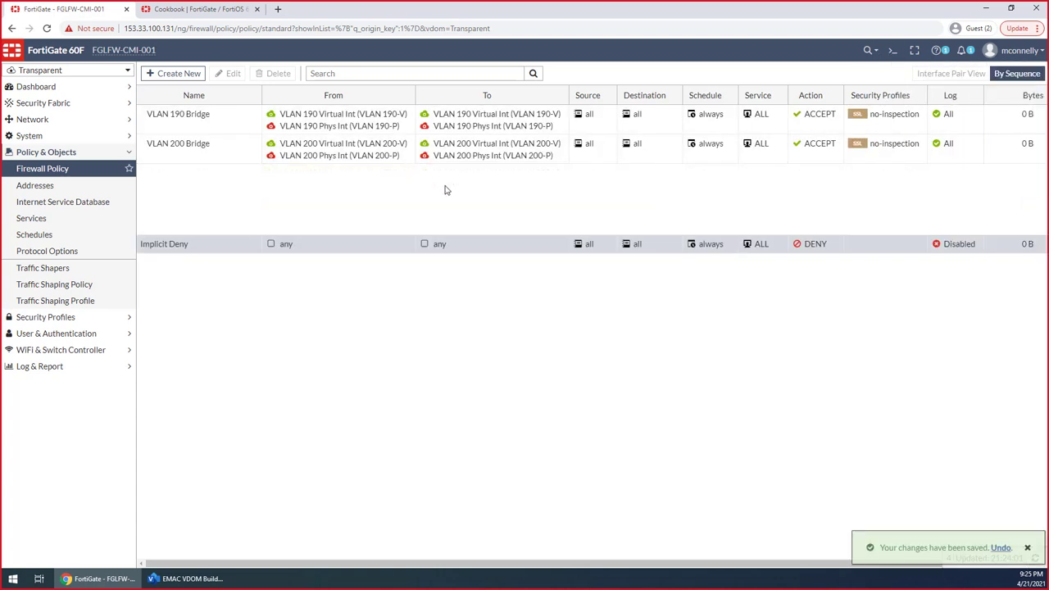
{"action": "mouse_move", "coordinate": [534, 185]}
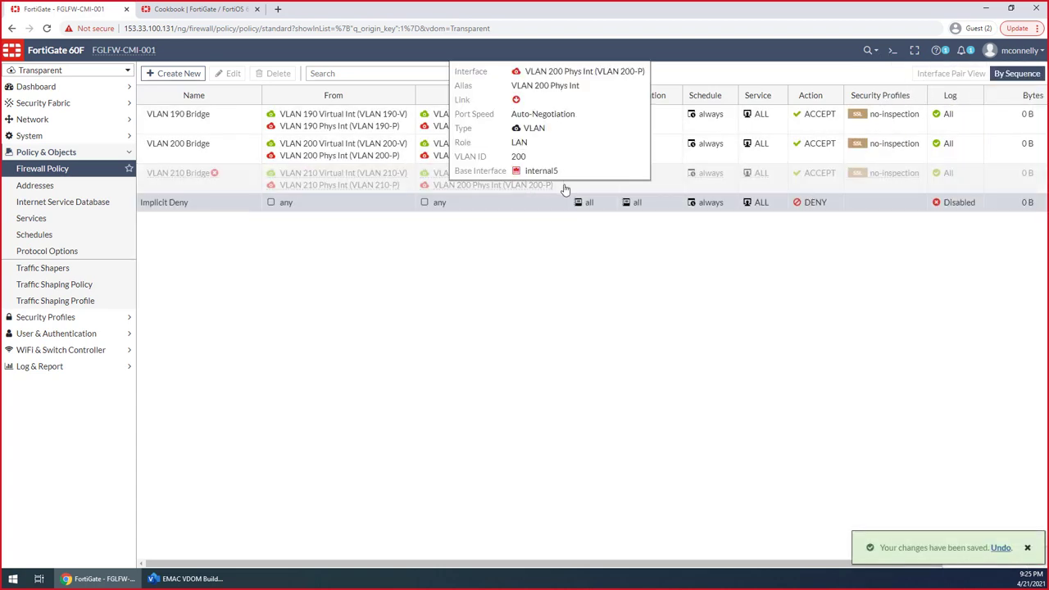
{"action": "left_click", "coordinate": [562, 170]}
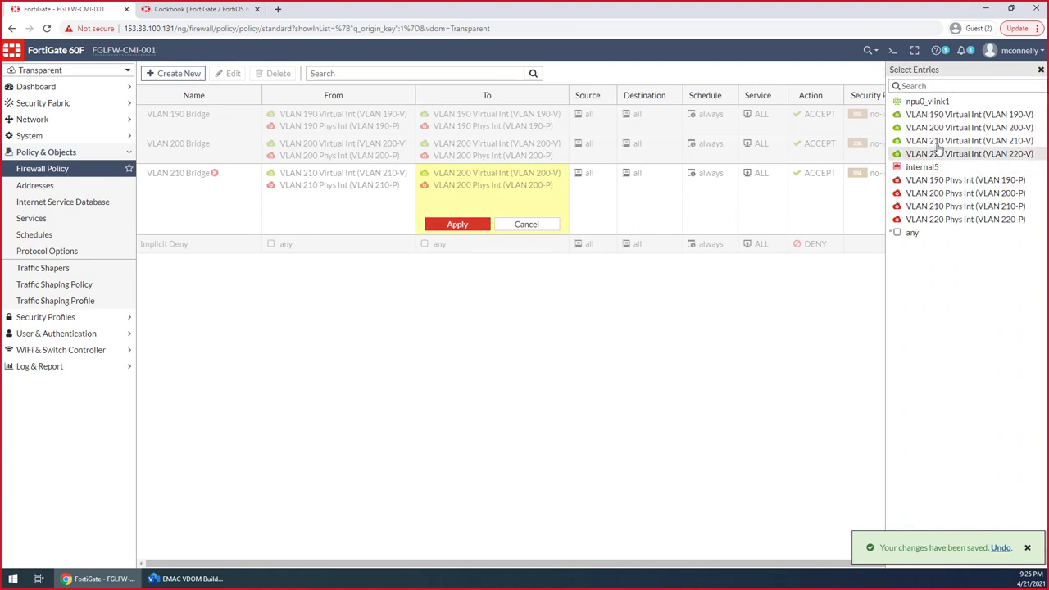
{"action": "left_click", "coordinate": [938, 143]}
{"action": "left_click", "coordinate": [942, 205]}
{"action": "left_click", "coordinate": [464, 225]}
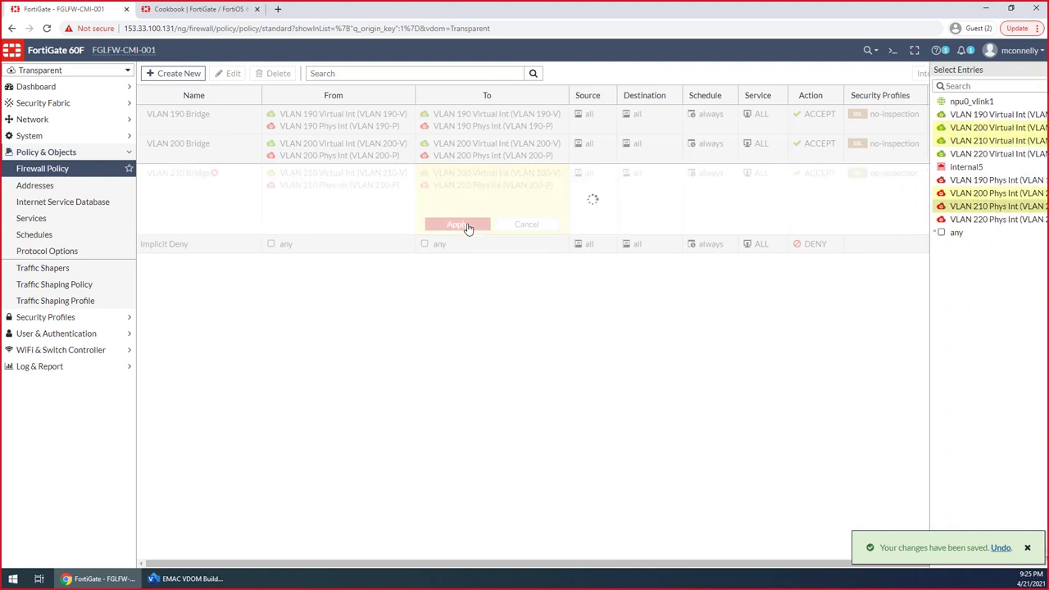
- Set the VLAN 210 Bridge policy's status to Enable
{"action": "right_click", "coordinate": [231, 187]}
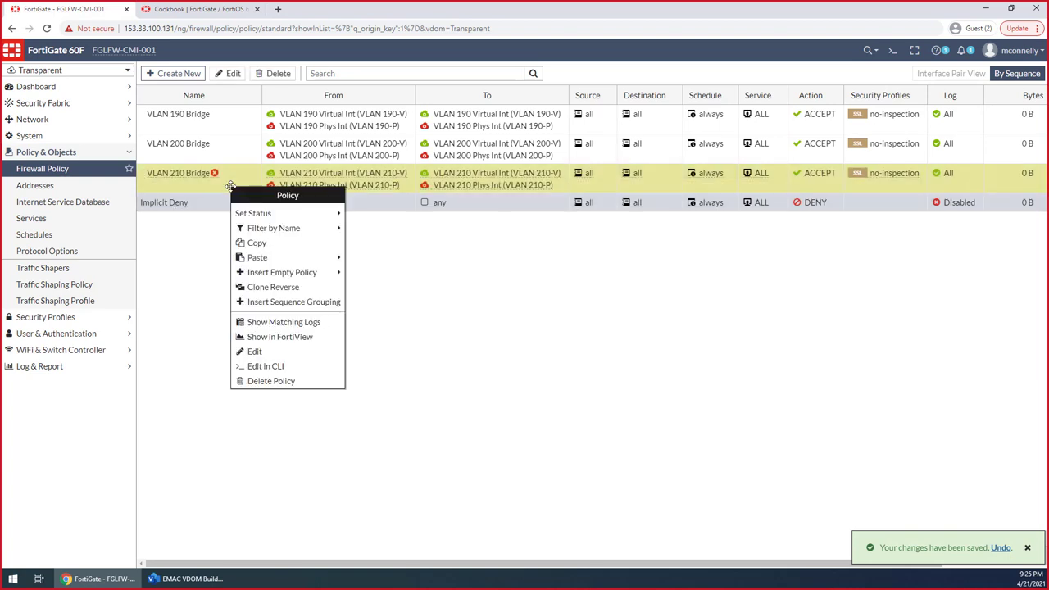
{"action": "mouse_move", "coordinate": [319, 213]}
{"action": "left_click", "coordinate": [369, 214]}
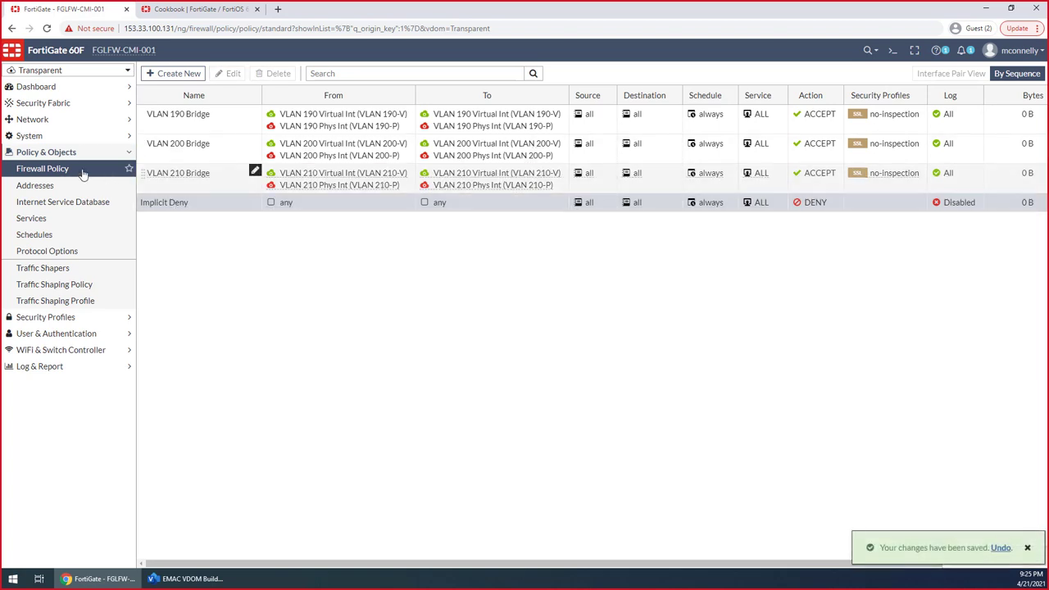
- Open Feature Visibility and switch the VDOM to DMZ
{"action": "left_click", "coordinate": [90, 70]}
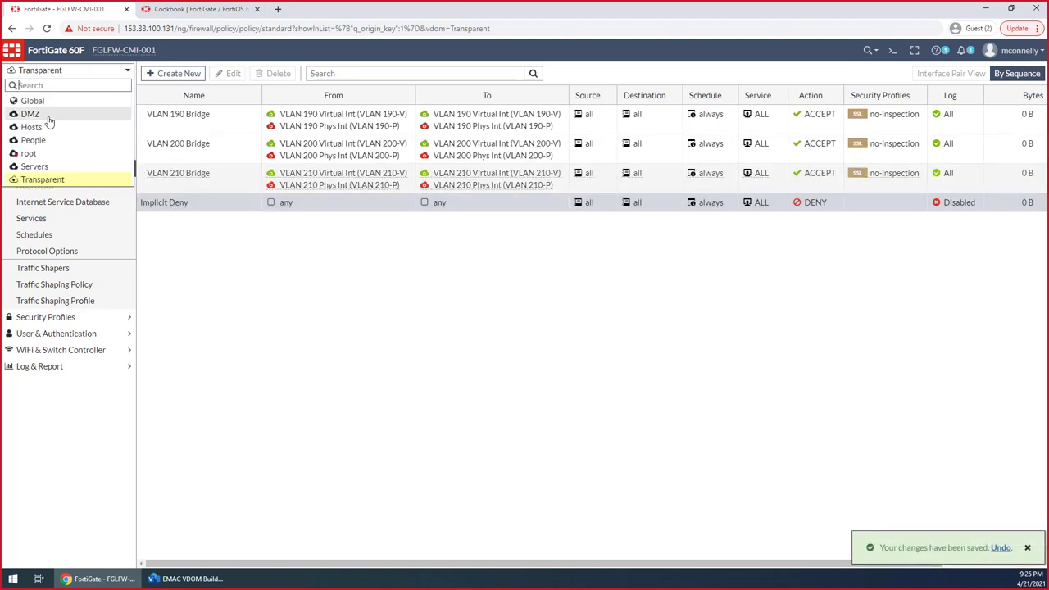
{"action": "mouse_move", "coordinate": [40, 115]}
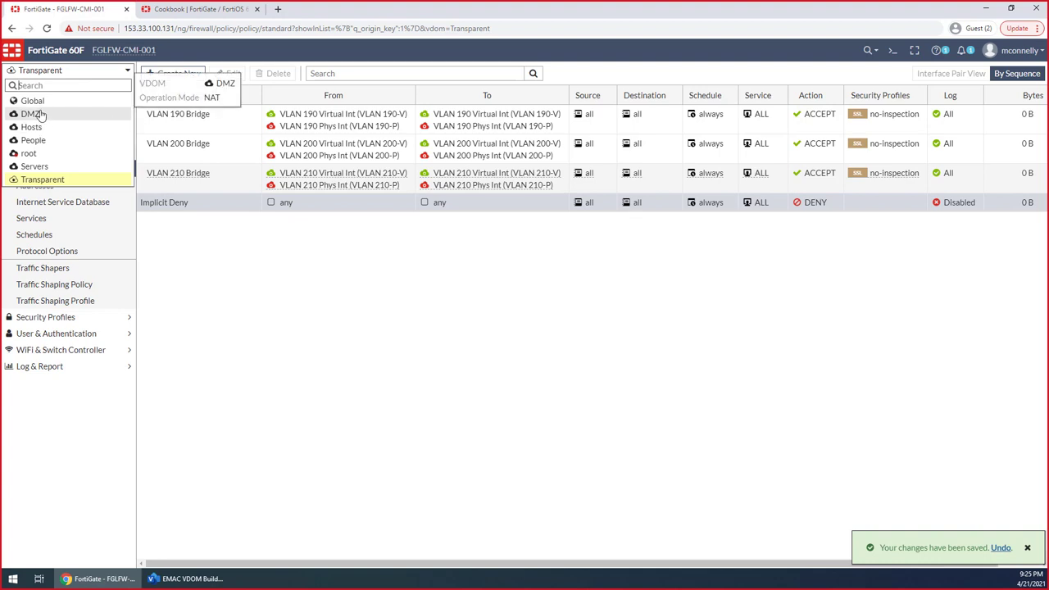
{"action": "left_click", "coordinate": [31, 153]}
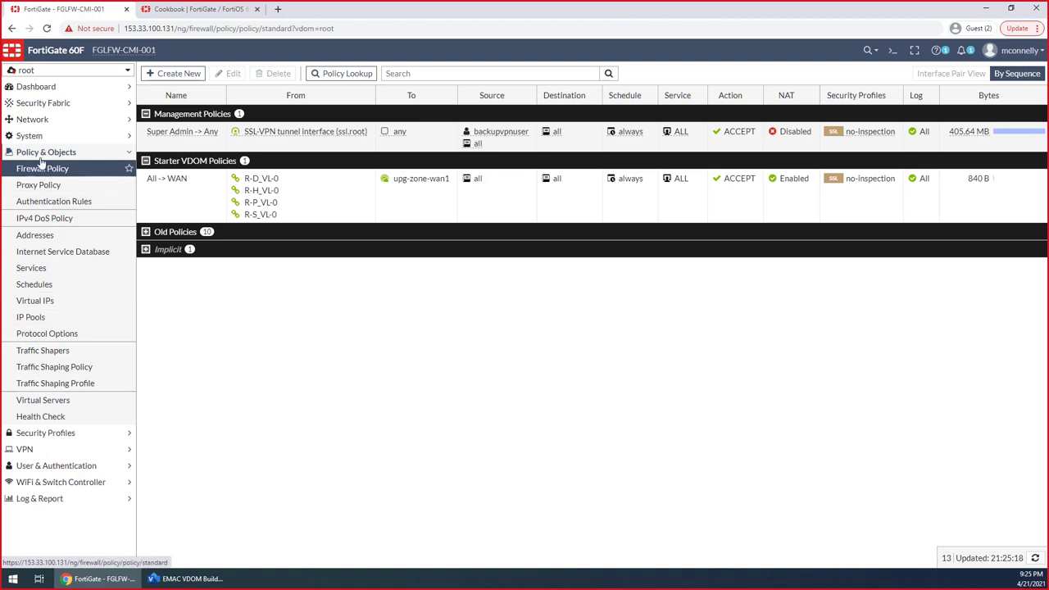
{"action": "left_click", "coordinate": [32, 135]}
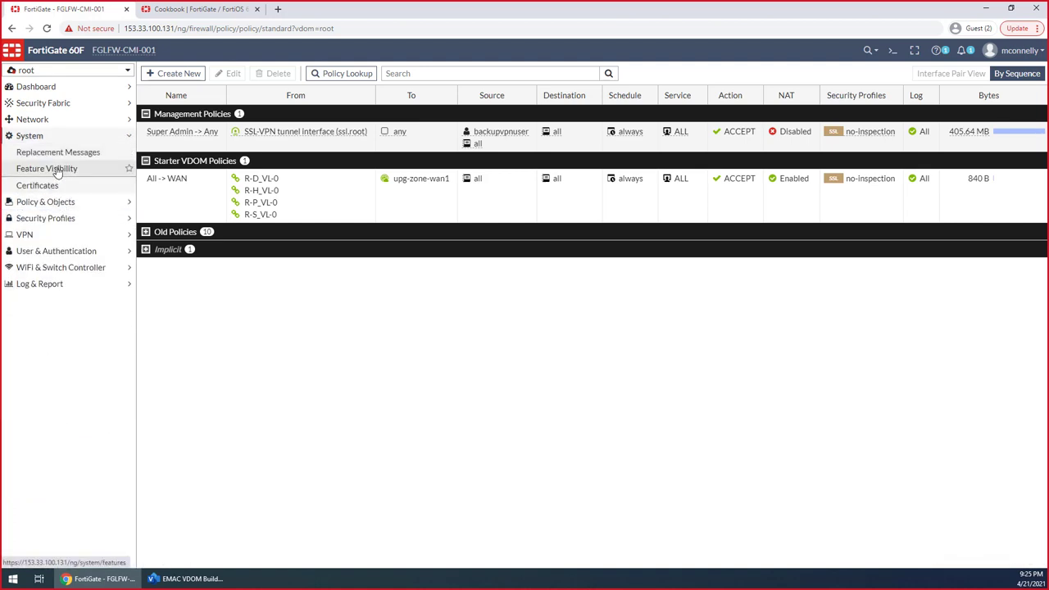
{"action": "left_click", "coordinate": [49, 168]}
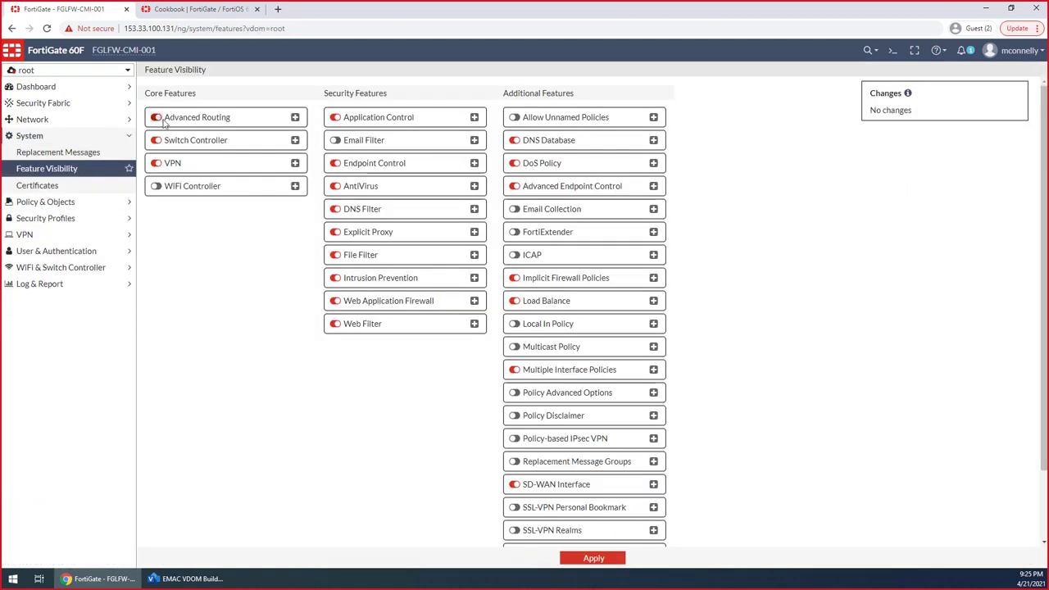
{"action": "left_click", "coordinate": [33, 89]}
{"action": "left_click", "coordinate": [32, 73]}
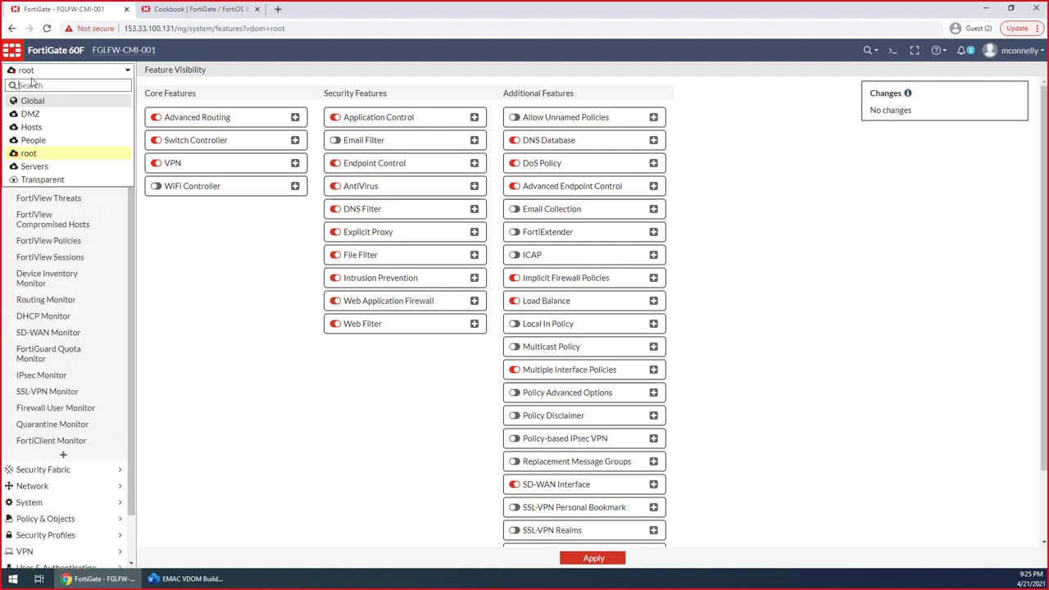
{"action": "left_click", "coordinate": [32, 113]}
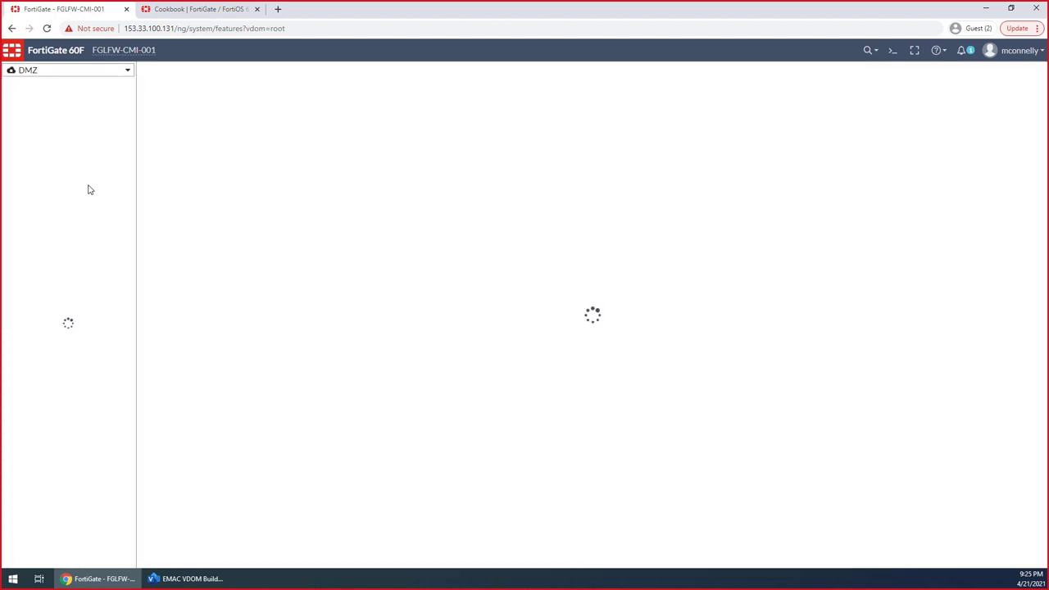
- Enable Advanced Routing, Explicit Proxy and WAF; disable Switch Controller, WiFi Controller and DNS Filter
{"action": "left_click", "coordinate": [156, 117]}
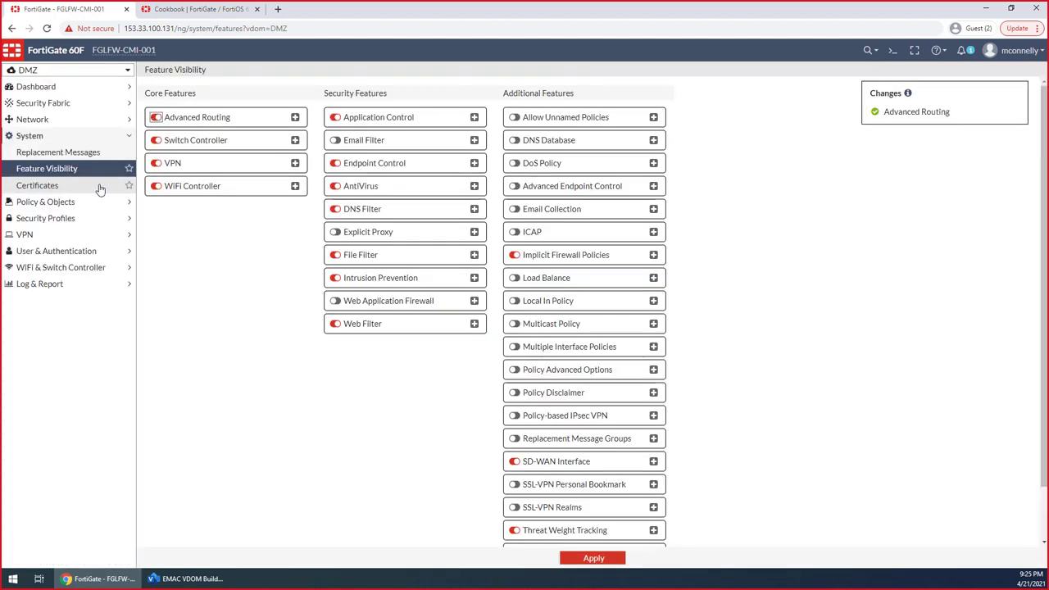
{"action": "left_click", "coordinate": [157, 141]}
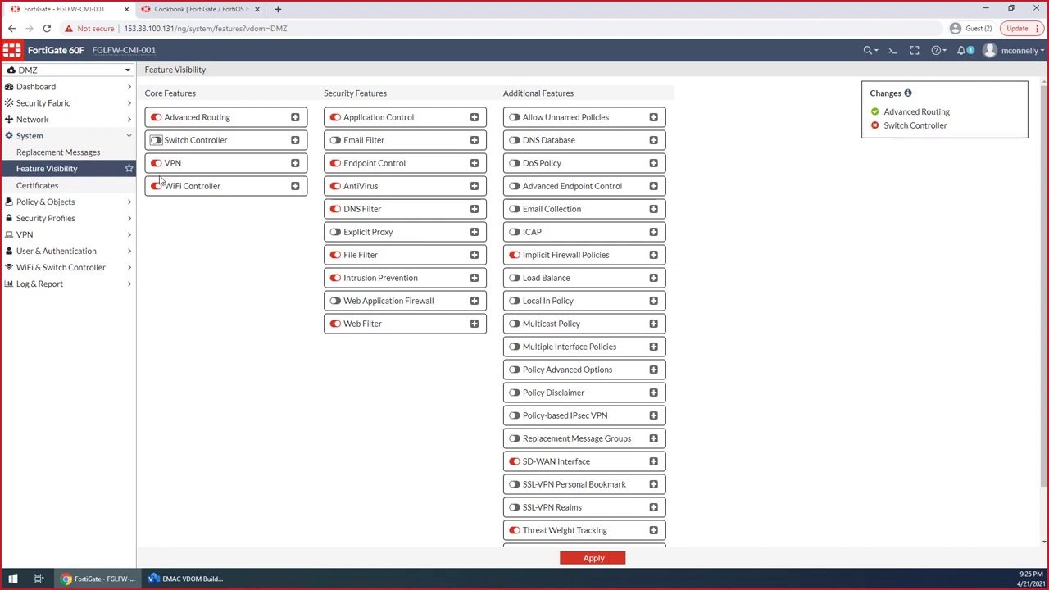
{"action": "left_click", "coordinate": [156, 186]}
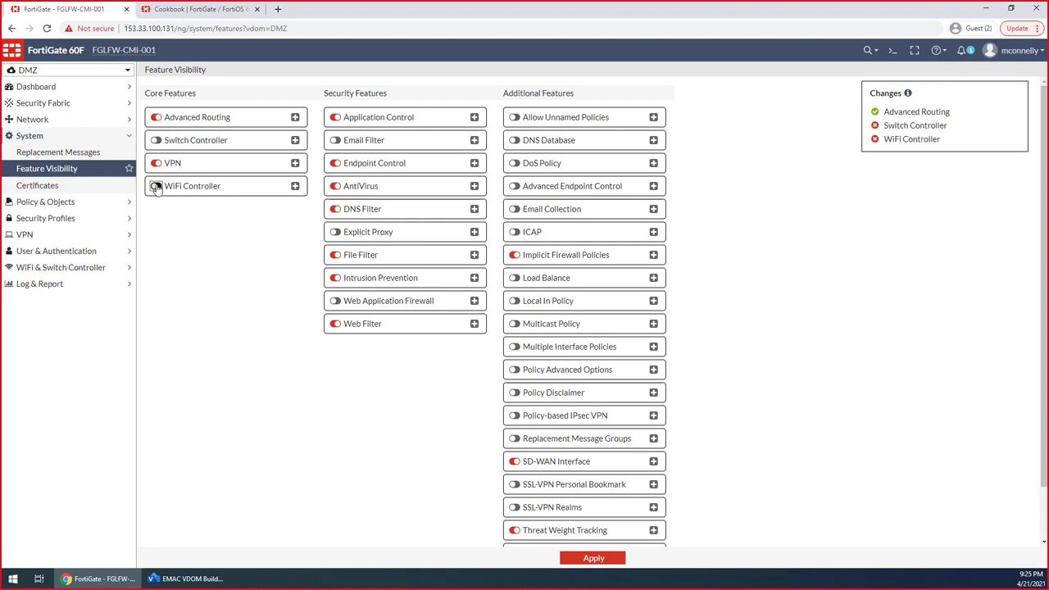
{"action": "left_click", "coordinate": [337, 118]}
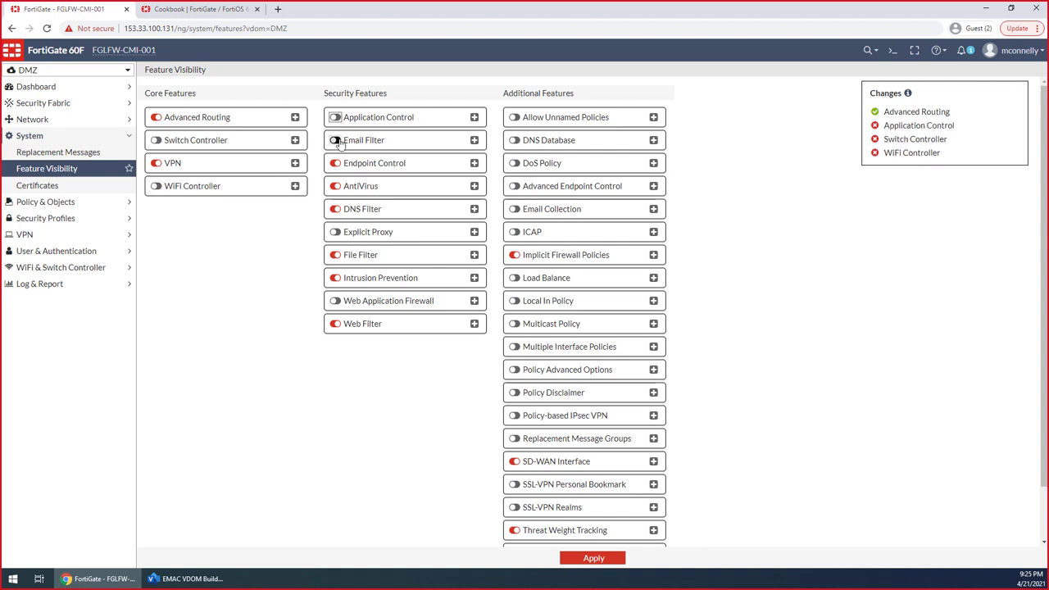
{"action": "left_click", "coordinate": [335, 117]}
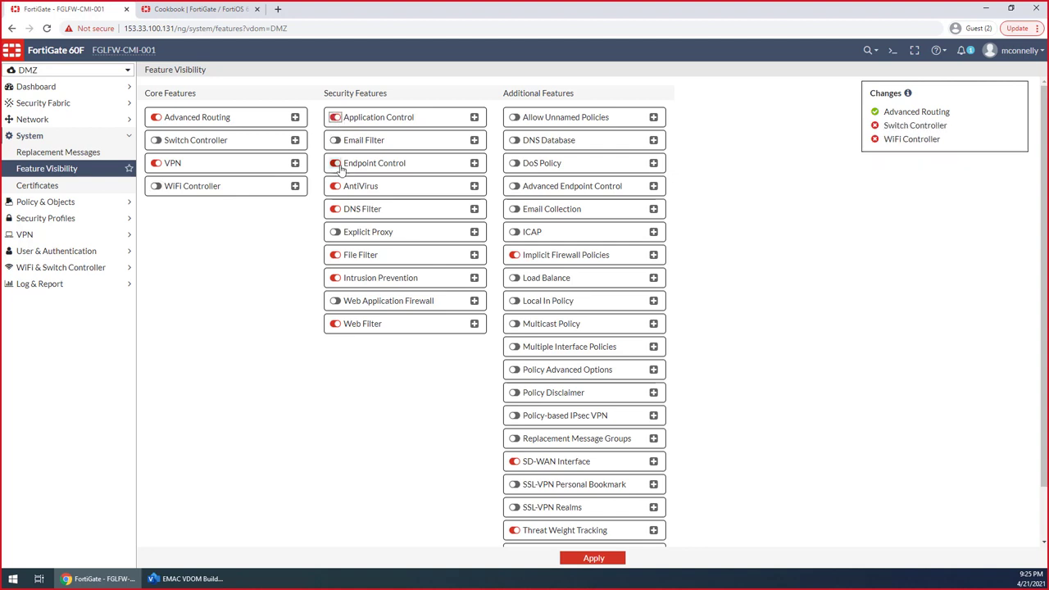
{"action": "left_click", "coordinate": [335, 209]}
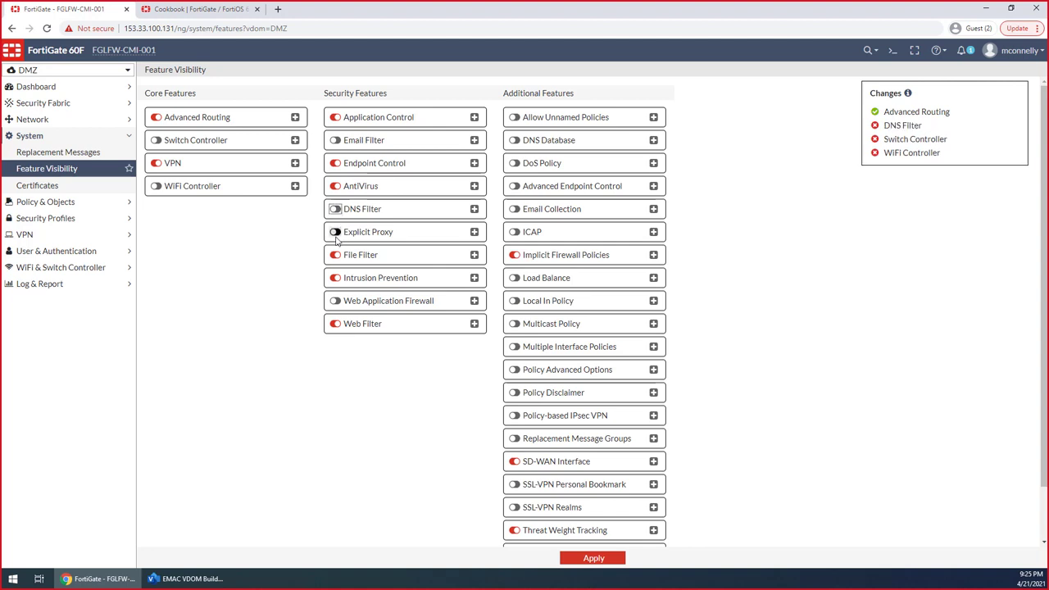
{"action": "left_click", "coordinate": [335, 235]}
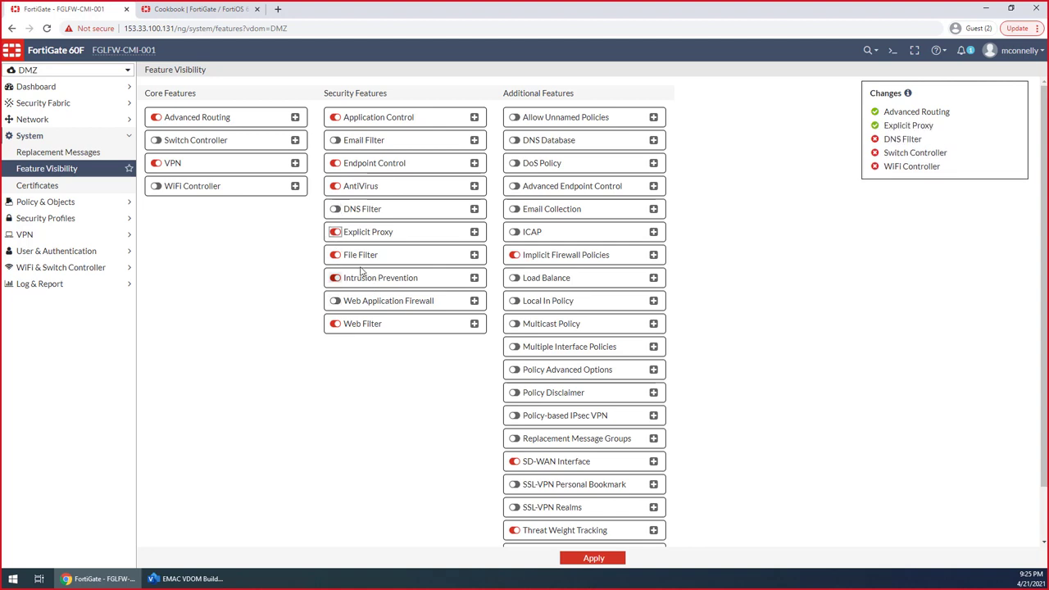
{"action": "left_click", "coordinate": [335, 255]}
{"action": "left_click", "coordinate": [335, 254]}
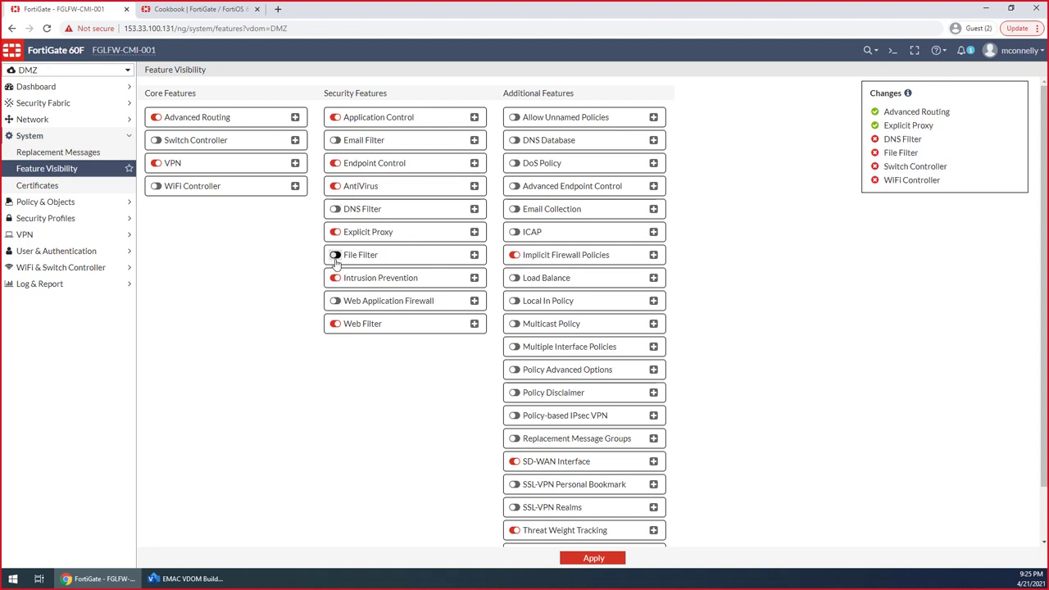
{"action": "left_click", "coordinate": [335, 301]}
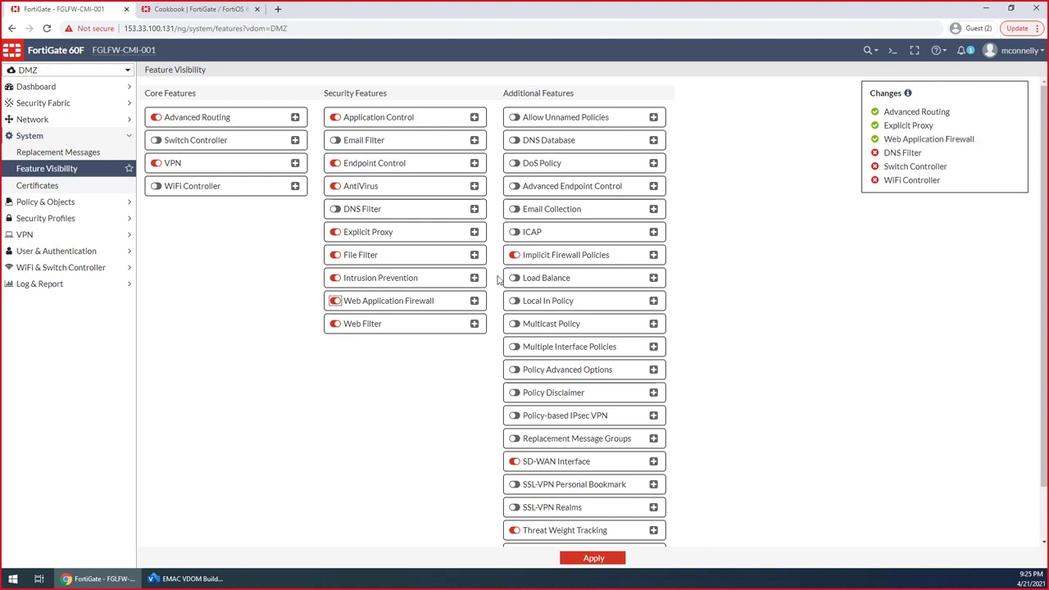
- Turn on DNS Database and Multiple Interface Policies, turn off SD-WAN Interface and Threat Weight Tracking, and apply
{"action": "left_click", "coordinate": [514, 141]}
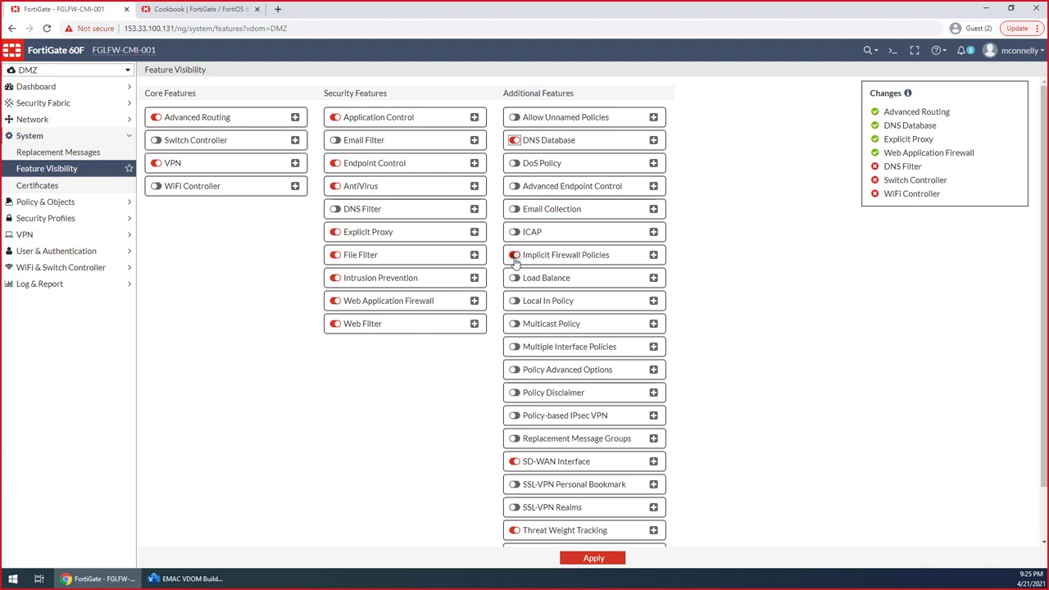
{"action": "left_click", "coordinate": [513, 347]}
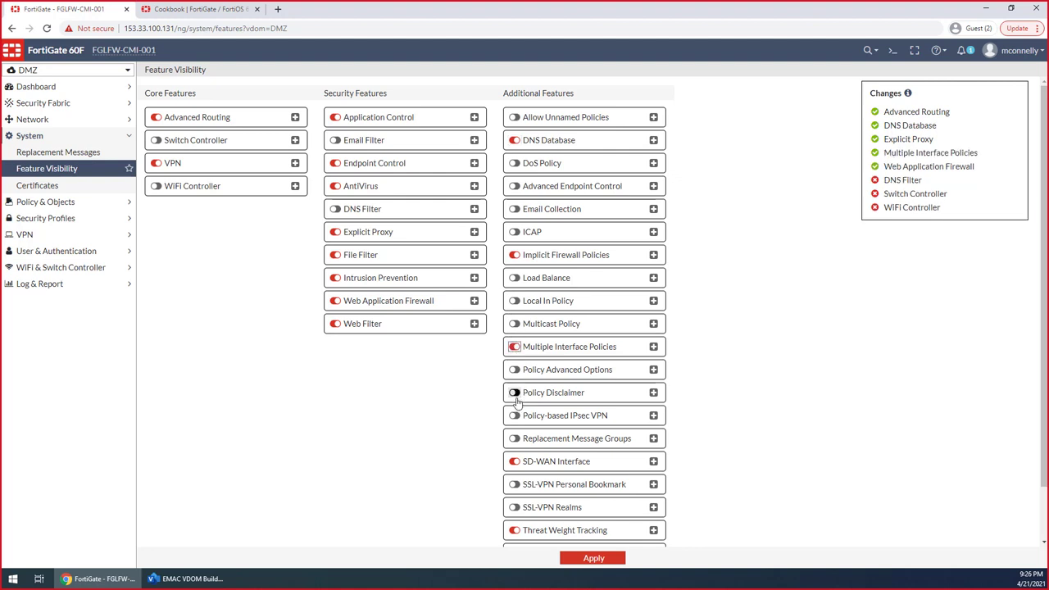
{"action": "scroll", "coordinate": [515, 414], "scroll_direction": "down", "scroll_amount": 2}
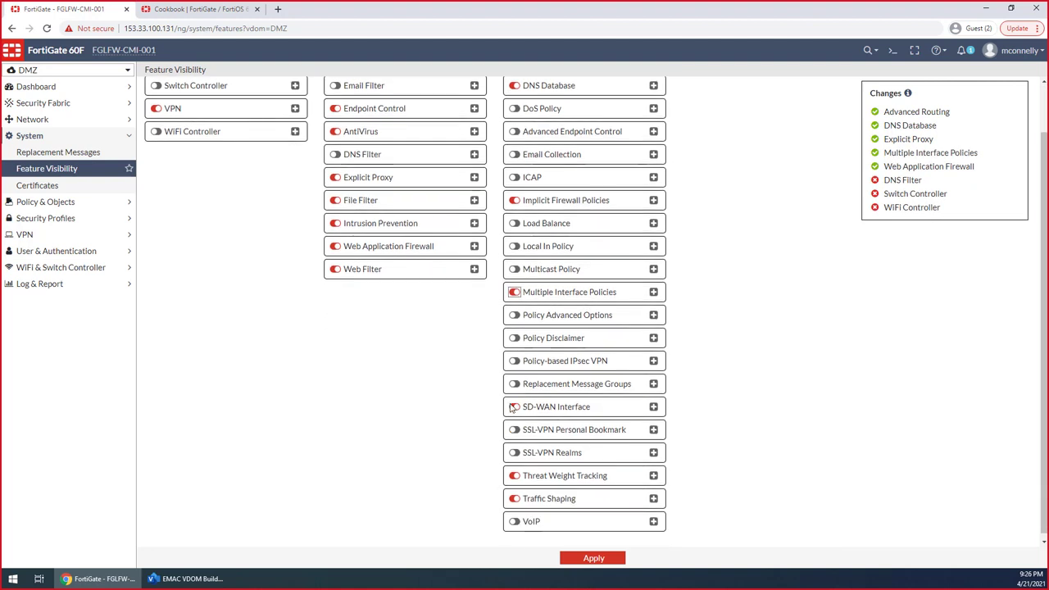
{"action": "scroll", "coordinate": [512, 401], "scroll_direction": "down", "scroll_amount": 1}
{"action": "left_click", "coordinate": [515, 402]}
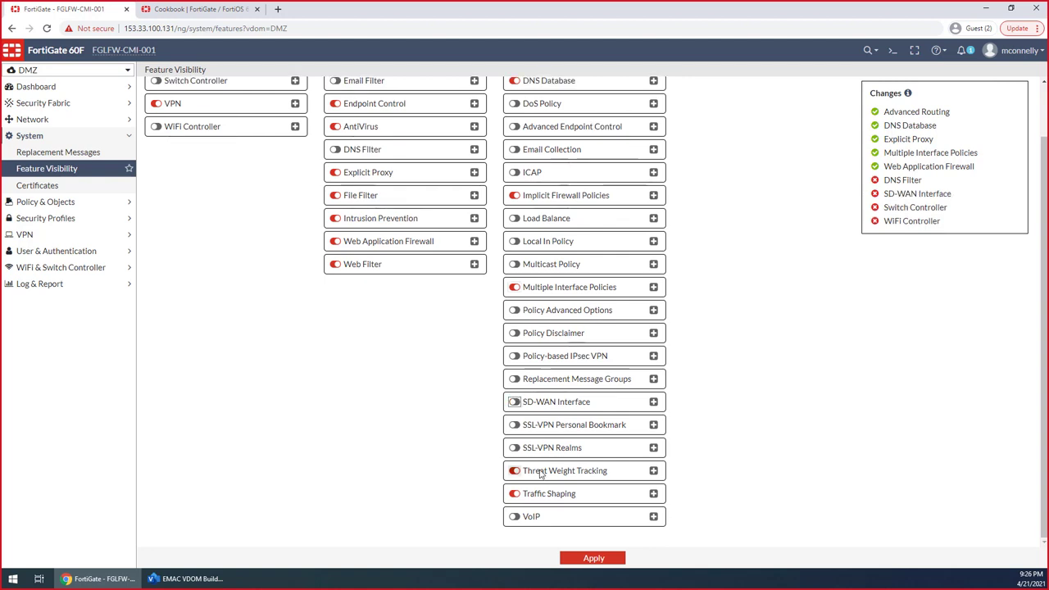
{"action": "left_click", "coordinate": [514, 470]}
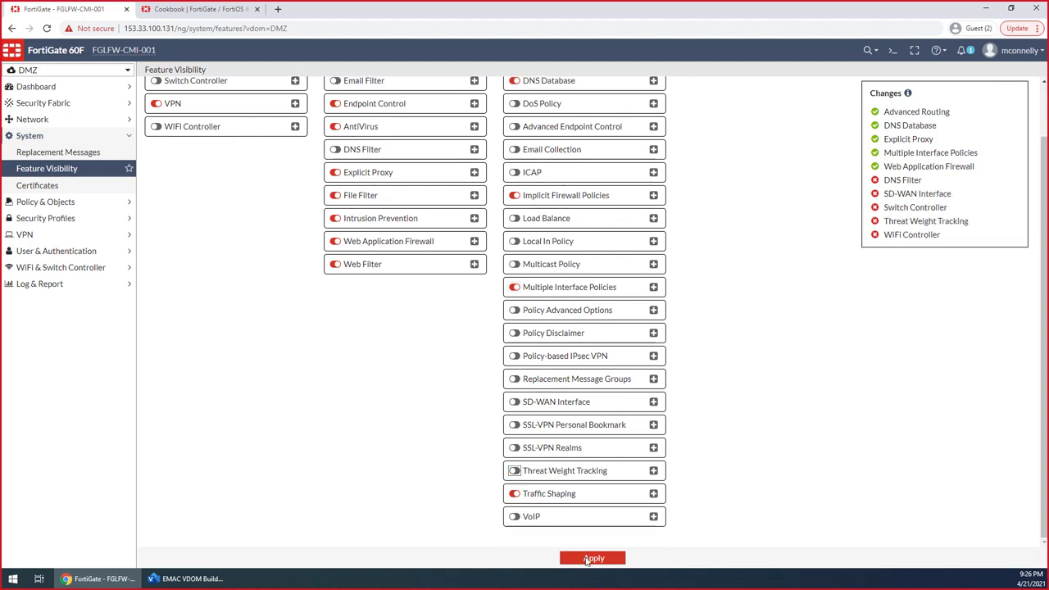
{"action": "left_click", "coordinate": [594, 558]}
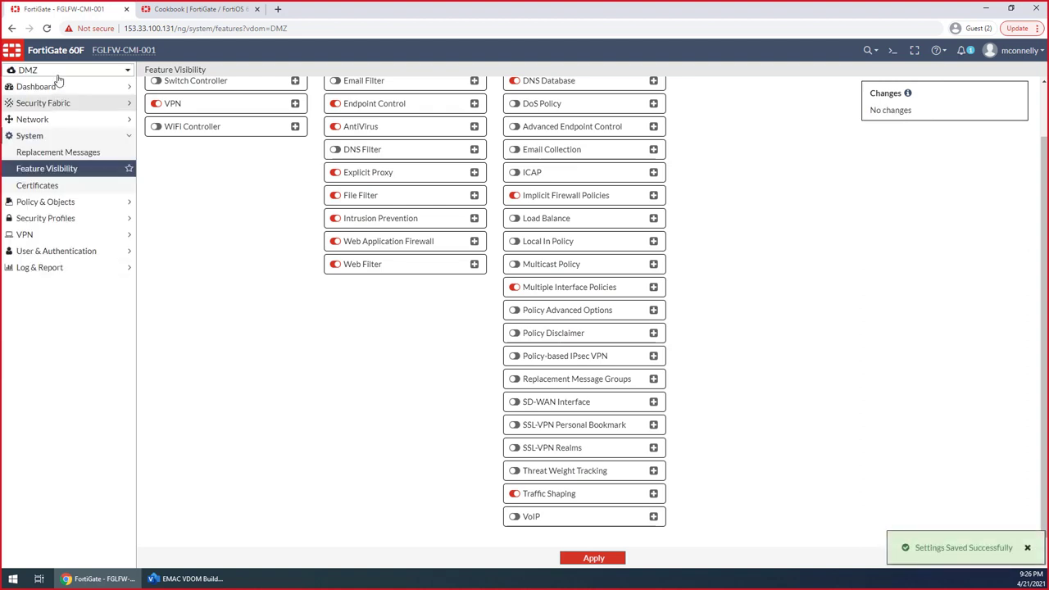
- Switch the VDOM selector to the People VDOM
{"action": "left_click", "coordinate": [58, 74]}
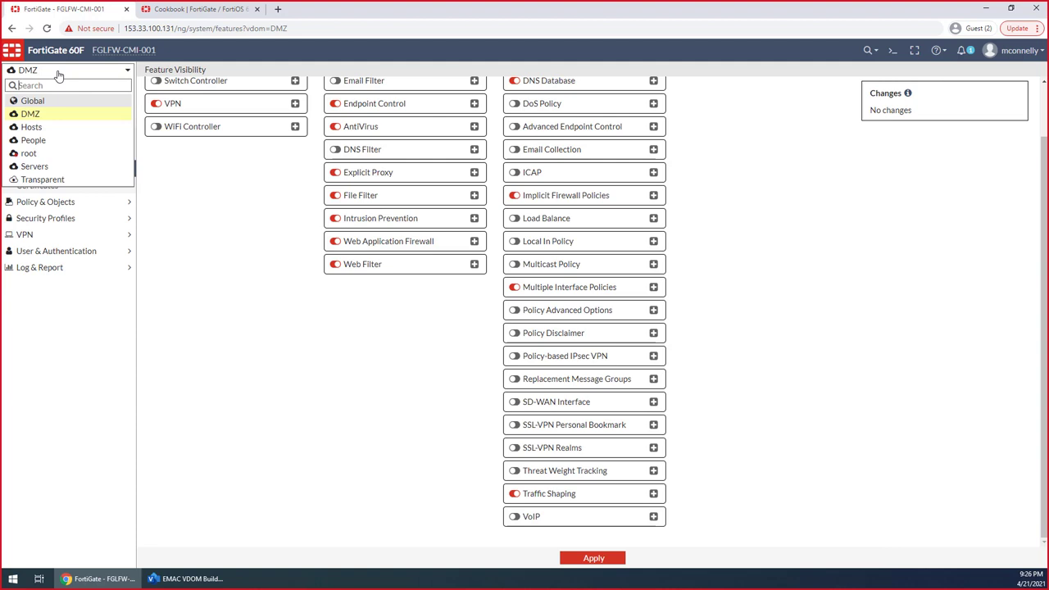
{"action": "left_click", "coordinate": [33, 127]}
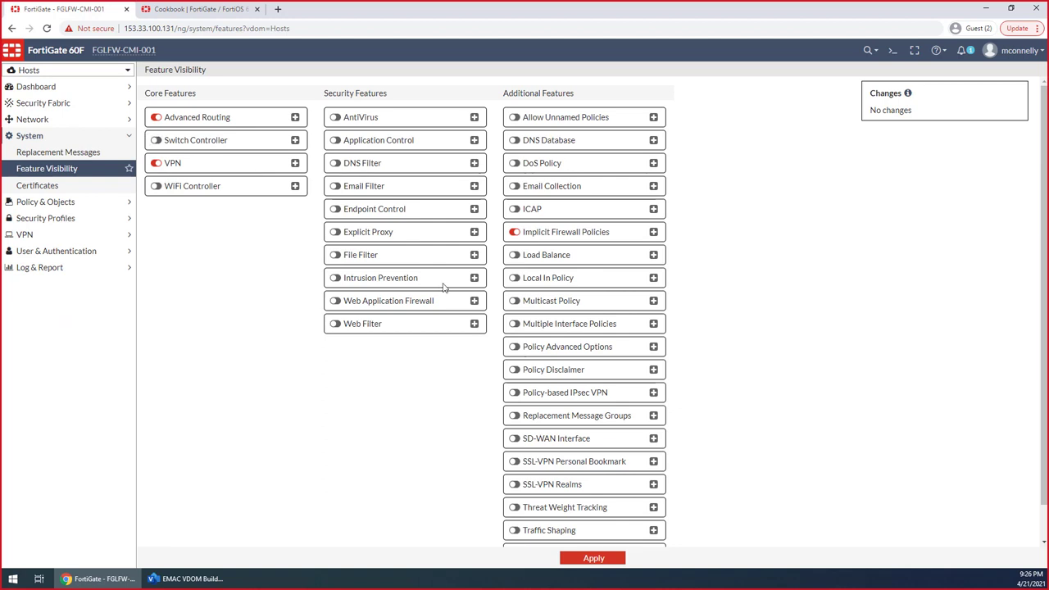
{"action": "scroll", "coordinate": [164, 137], "scroll_direction": "down", "scroll_amount": 1}
{"action": "left_click", "coordinate": [45, 71]}
{"action": "left_click", "coordinate": [41, 138]}
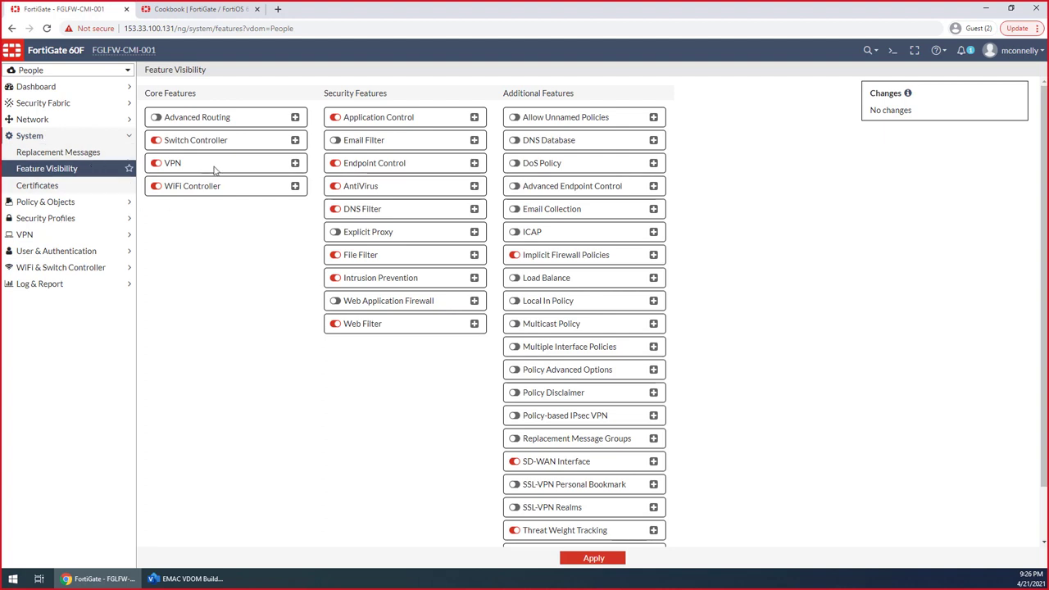
- Hide Switch/WiFi Controller, DNS Filter and SD-WAN; show Explicit Proxy, DNS Database, Advanced Endpoint Control, Multiple Interface Policies; apply
{"action": "left_click", "coordinate": [156, 140]}
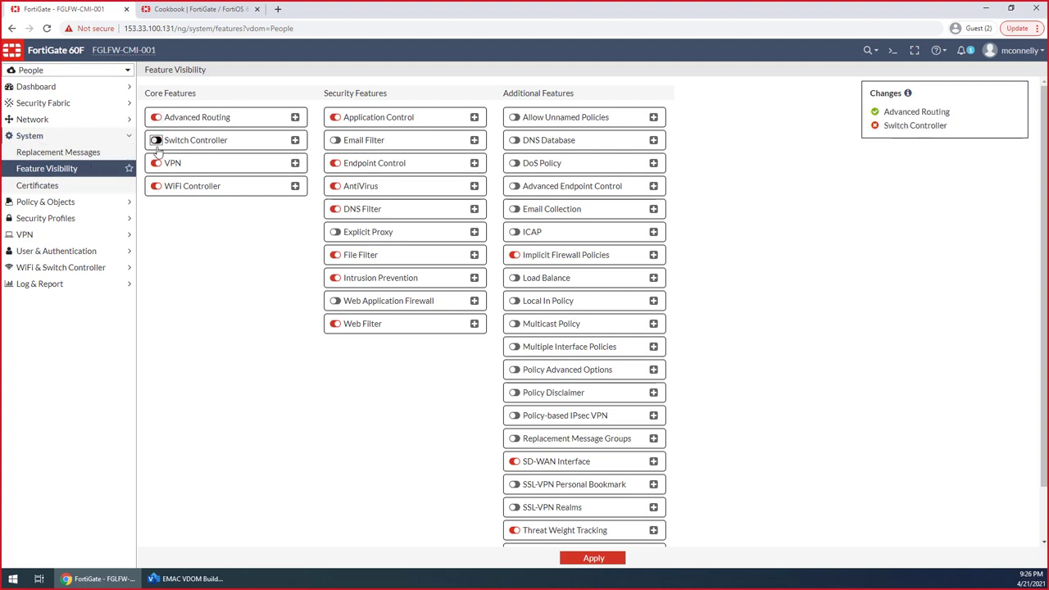
{"action": "left_click", "coordinate": [156, 186]}
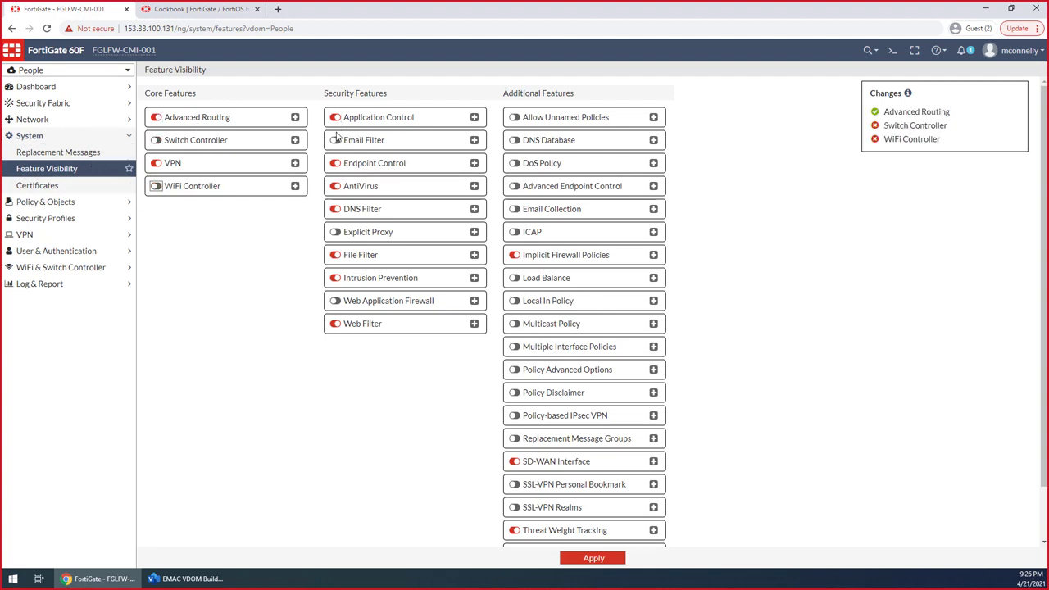
{"action": "left_click", "coordinate": [336, 209]}
{"action": "left_click", "coordinate": [335, 232]}
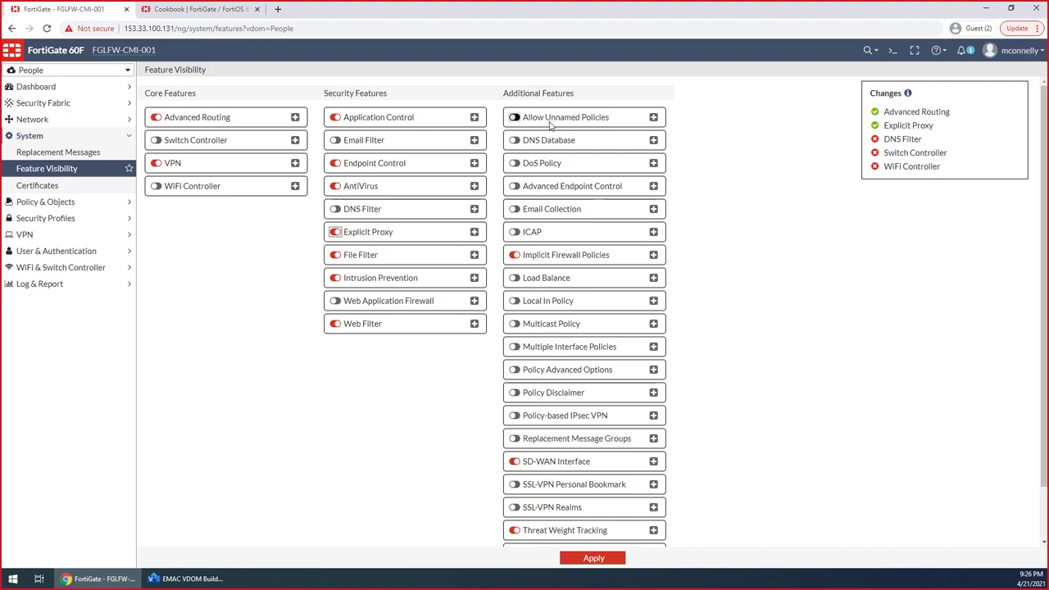
{"action": "left_click", "coordinate": [529, 141]}
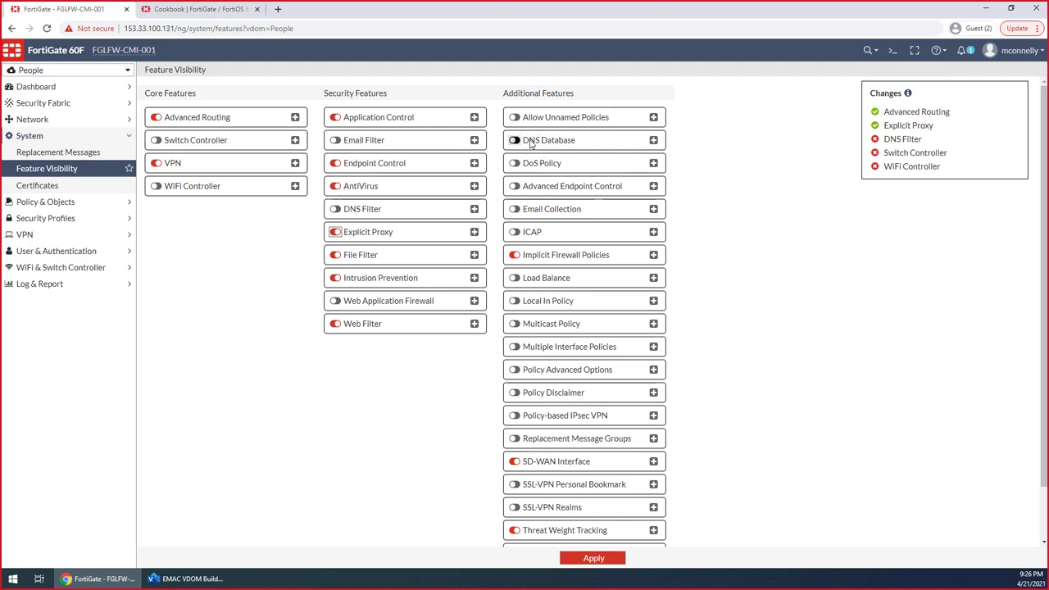
{"action": "left_click", "coordinate": [542, 187]}
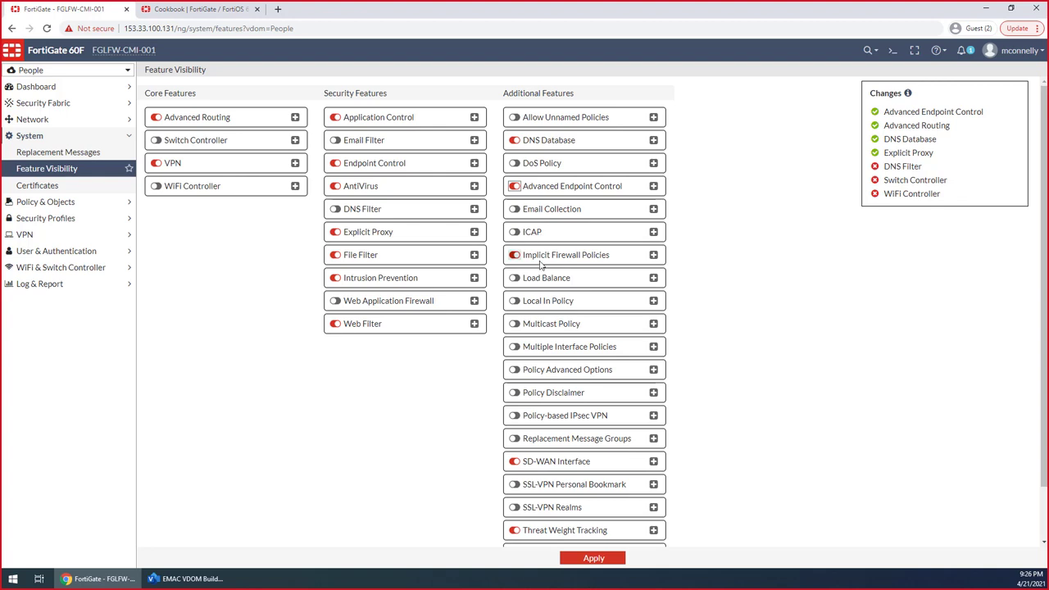
{"action": "left_click", "coordinate": [552, 350]}
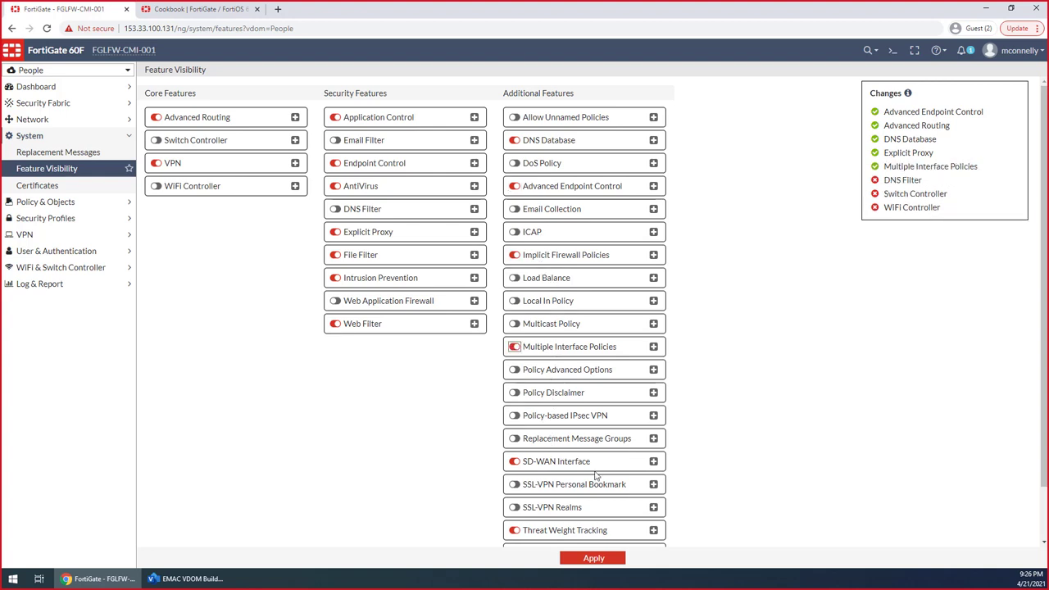
{"action": "scroll", "coordinate": [554, 461], "scroll_direction": "down", "scroll_amount": 1}
{"action": "left_click", "coordinate": [514, 402]}
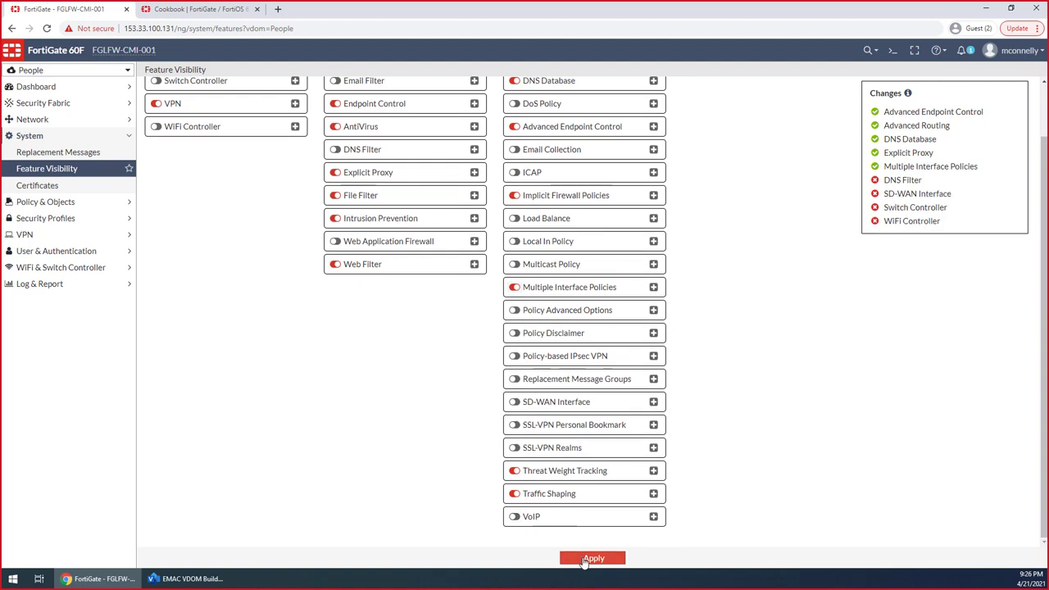
{"action": "left_click", "coordinate": [590, 559]}
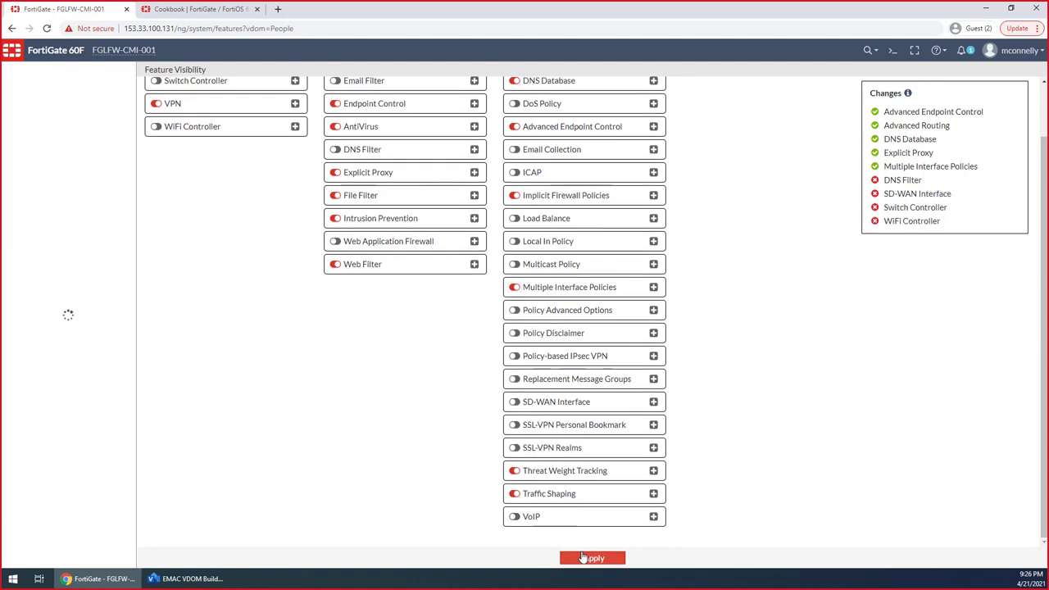
- In the Servers VDOM, turn Advanced Routing on and Switch Controller and WiFi Controller off
{"action": "left_click", "coordinate": [82, 71]}
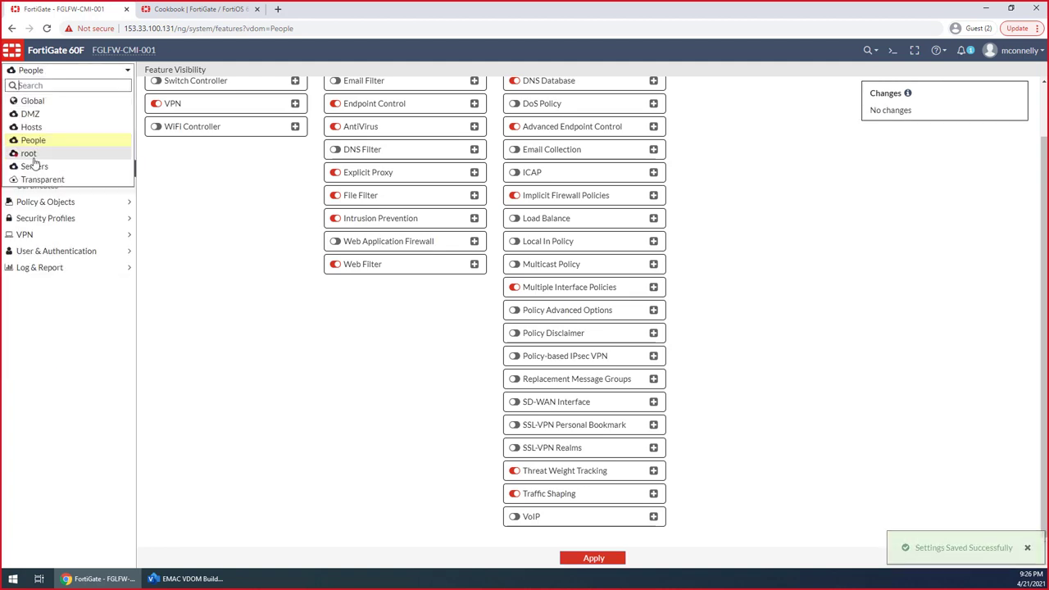
{"action": "left_click", "coordinate": [33, 167]}
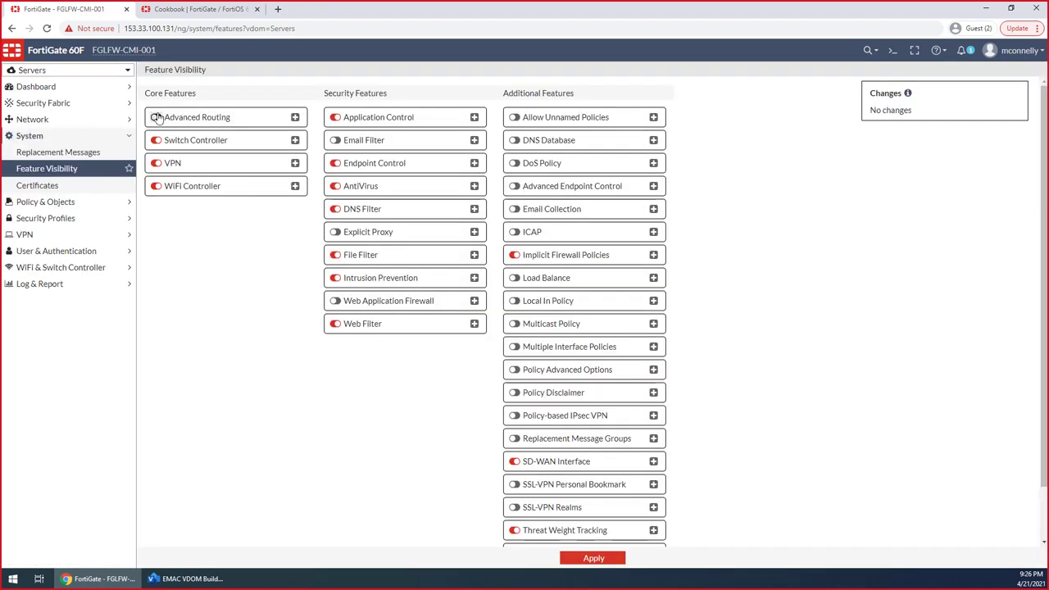
{"action": "left_click", "coordinate": [156, 118]}
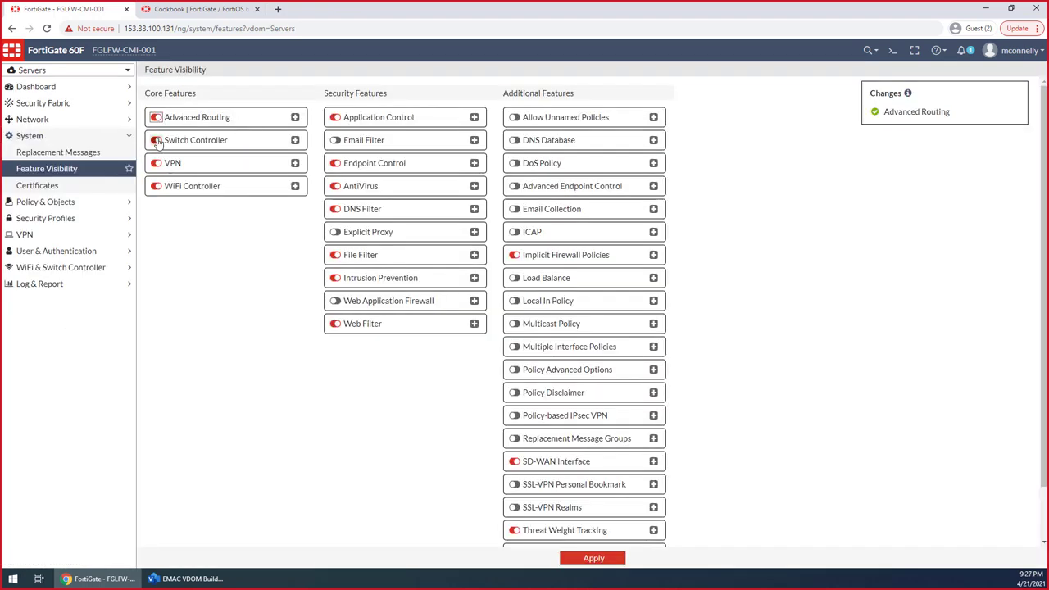
{"action": "left_click", "coordinate": [156, 140]}
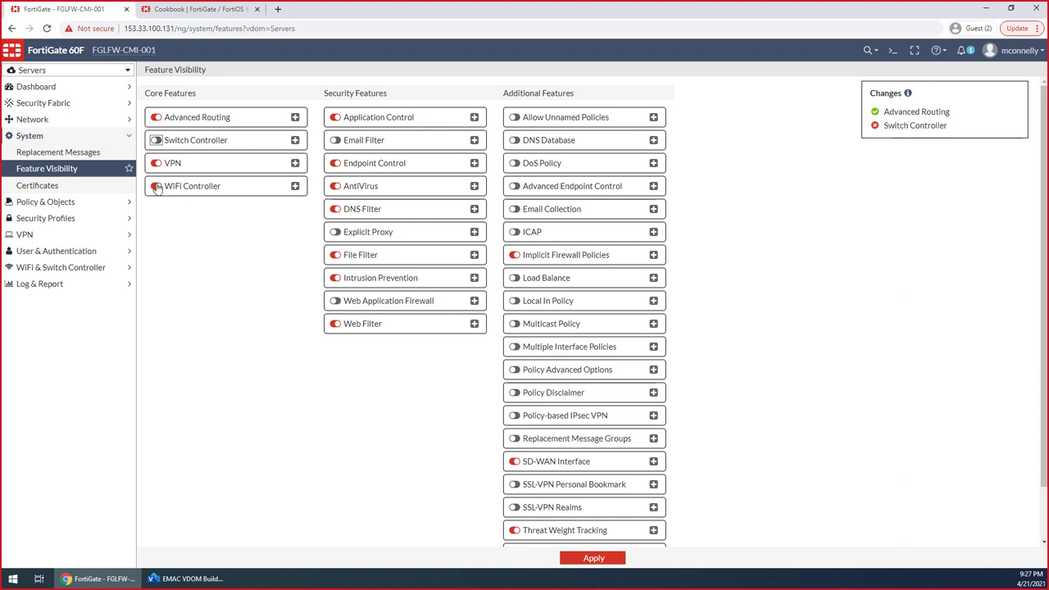
{"action": "left_click", "coordinate": [156, 186]}
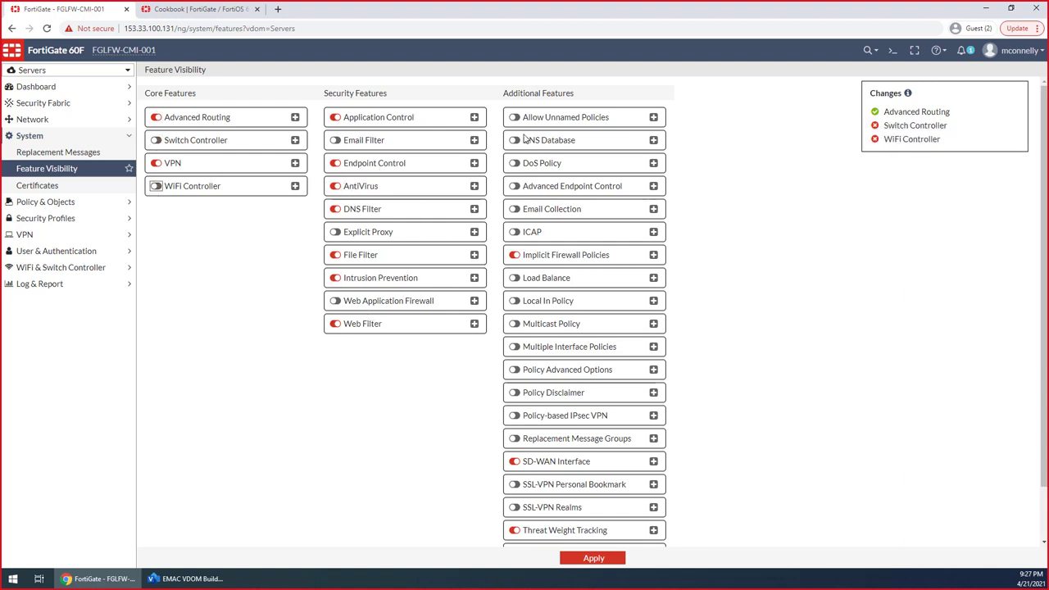
- Turn DNS Database and Multiple Interface Policies on, SD-WAN Interface off, and apply the changes
{"action": "left_click", "coordinate": [555, 140]}
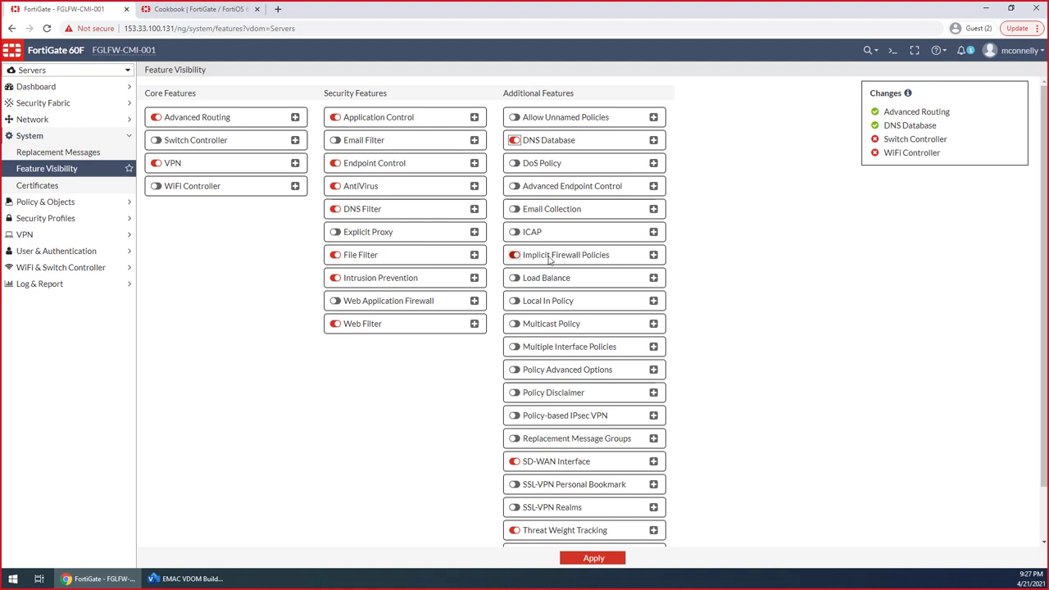
{"action": "left_click", "coordinate": [551, 352]}
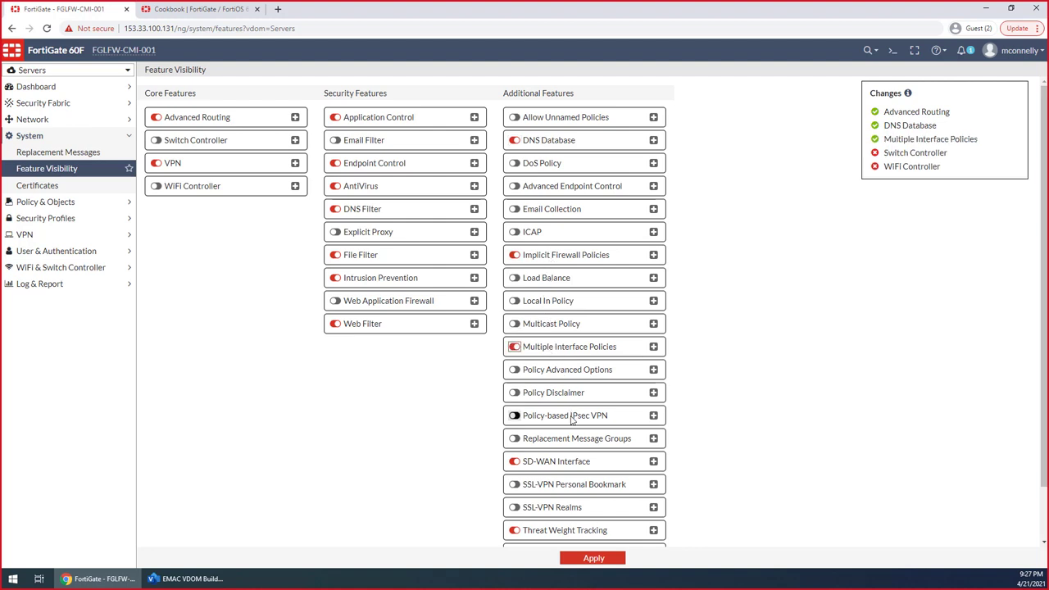
{"action": "scroll", "coordinate": [571, 418], "scroll_direction": "down", "scroll_amount": 2}
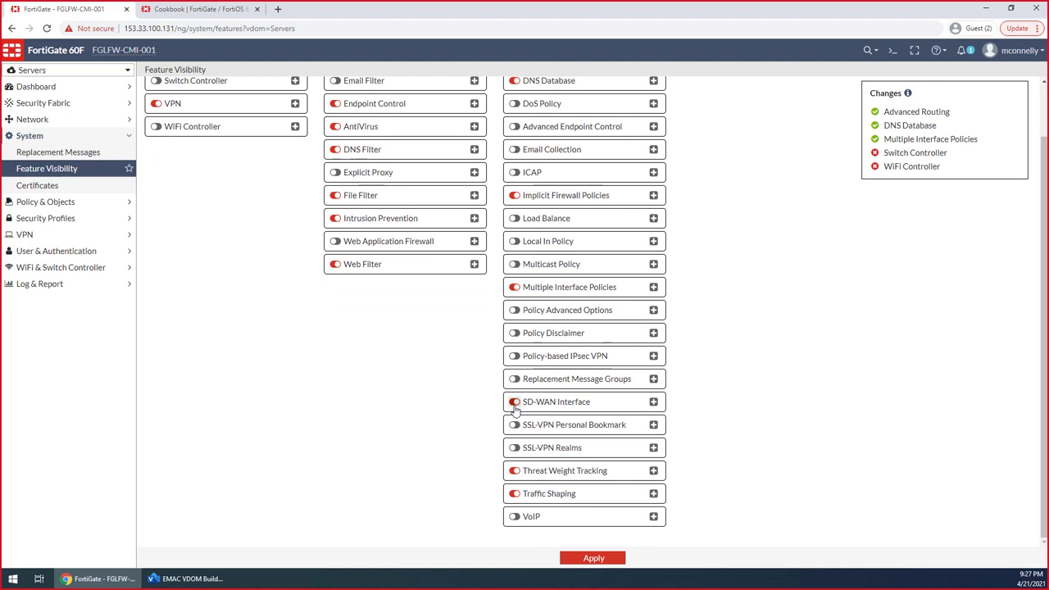
{"action": "left_click", "coordinate": [515, 402]}
{"action": "left_click", "coordinate": [613, 560]}
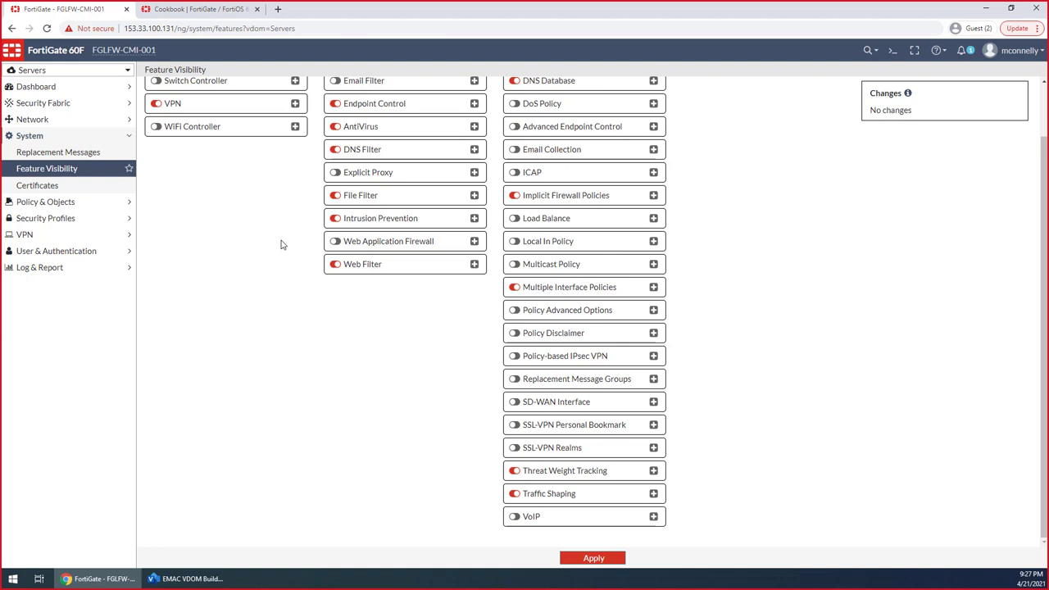
{"action": "scroll", "coordinate": [216, 252], "scroll_direction": "up", "scroll_amount": 2}
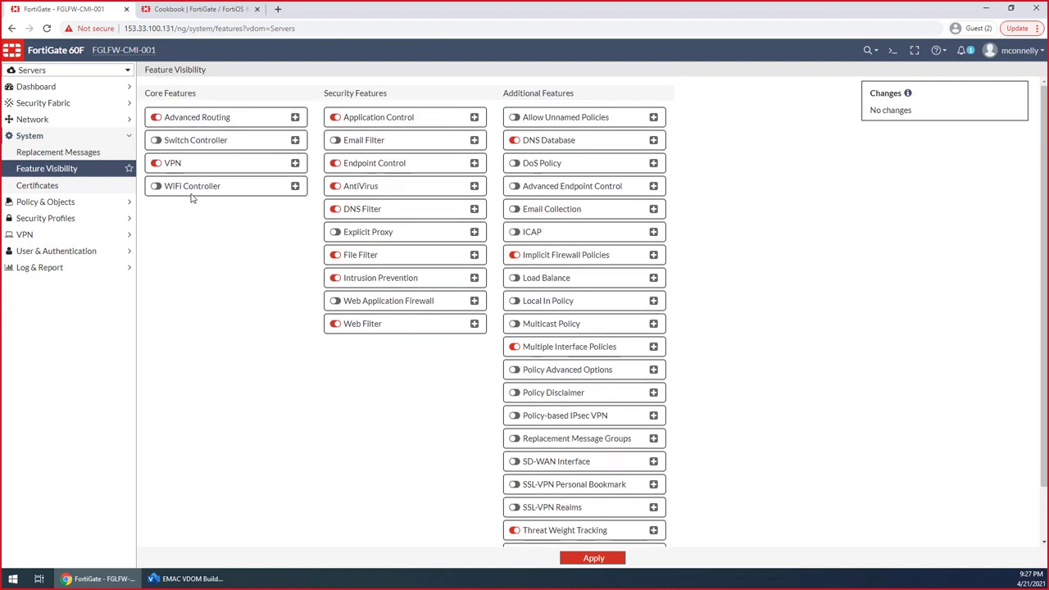
{"action": "scroll", "coordinate": [604, 369], "scroll_direction": "down", "scroll_amount": 1}
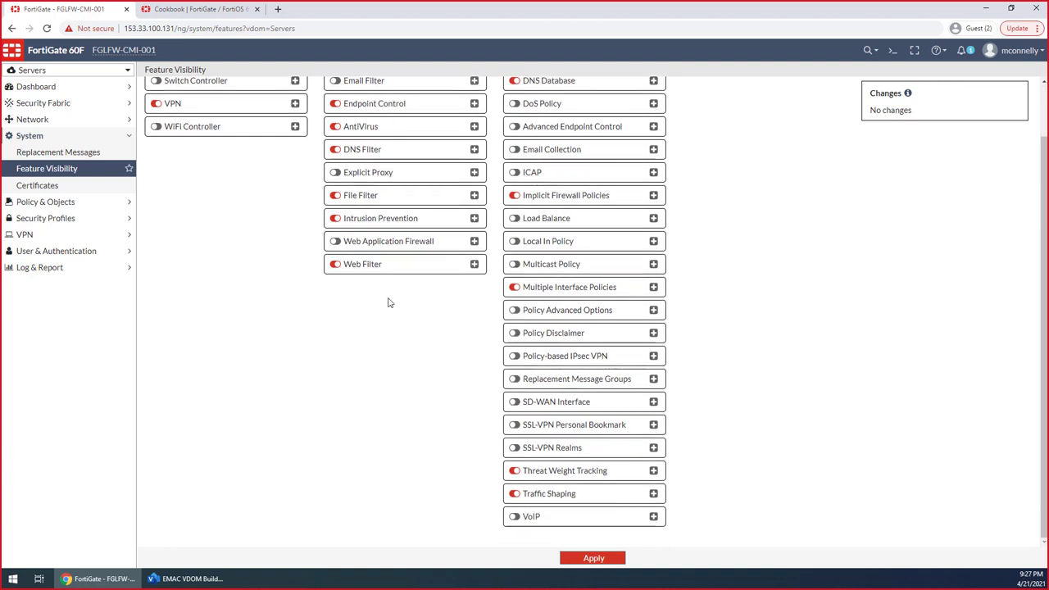
- Go from Replacement Messages through IPsec Tunnels to the SSL-VPN Portals list (full-access, tunnel-access, web-access)
{"action": "left_click", "coordinate": [58, 155]}
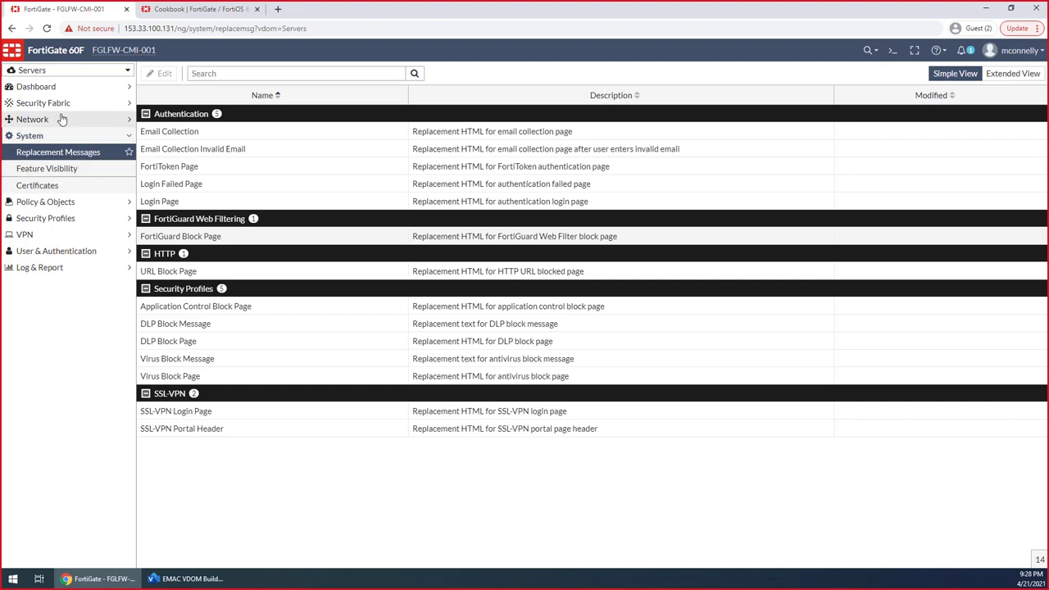
{"action": "left_click", "coordinate": [37, 202]}
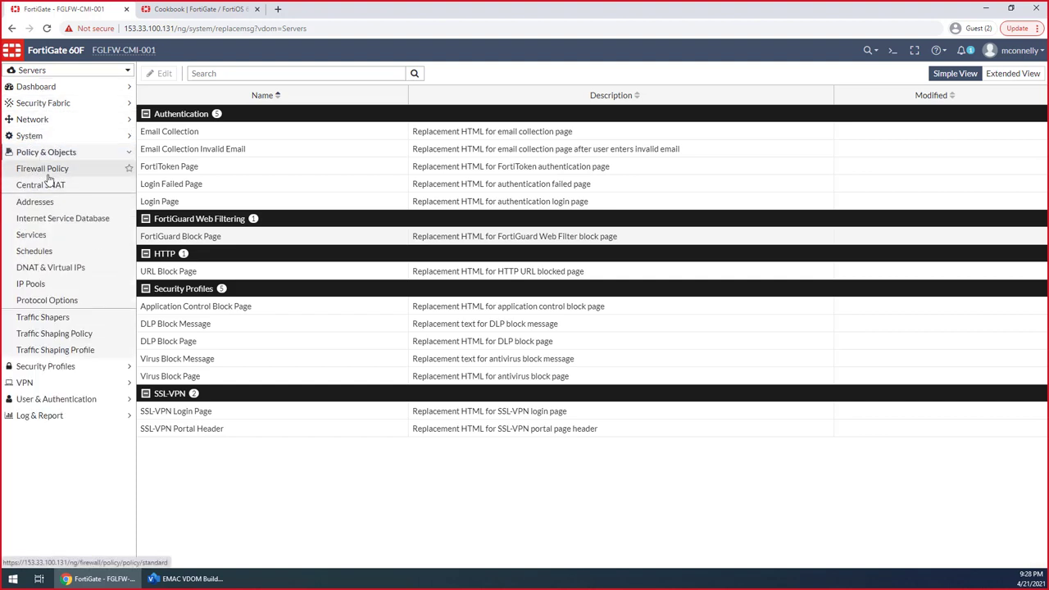
{"action": "left_click", "coordinate": [62, 383]}
{"action": "left_click", "coordinate": [60, 203]}
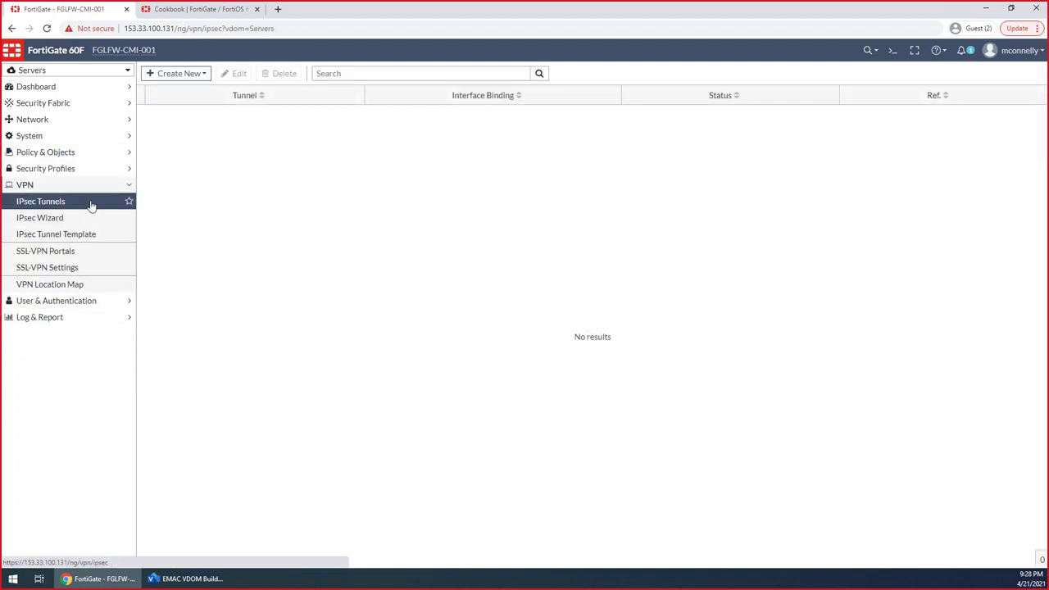
{"action": "left_click", "coordinate": [60, 251]}
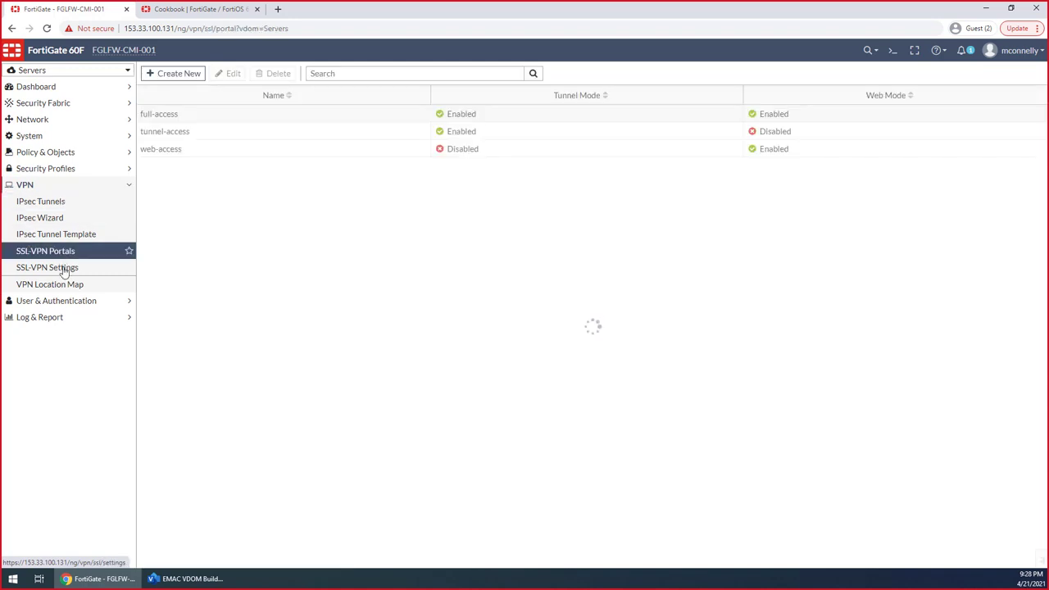
- Review the full-access portal's settings, then inspect the SSL-VPN Settings listening port 443
{"action": "double_click", "coordinate": [234, 117]}
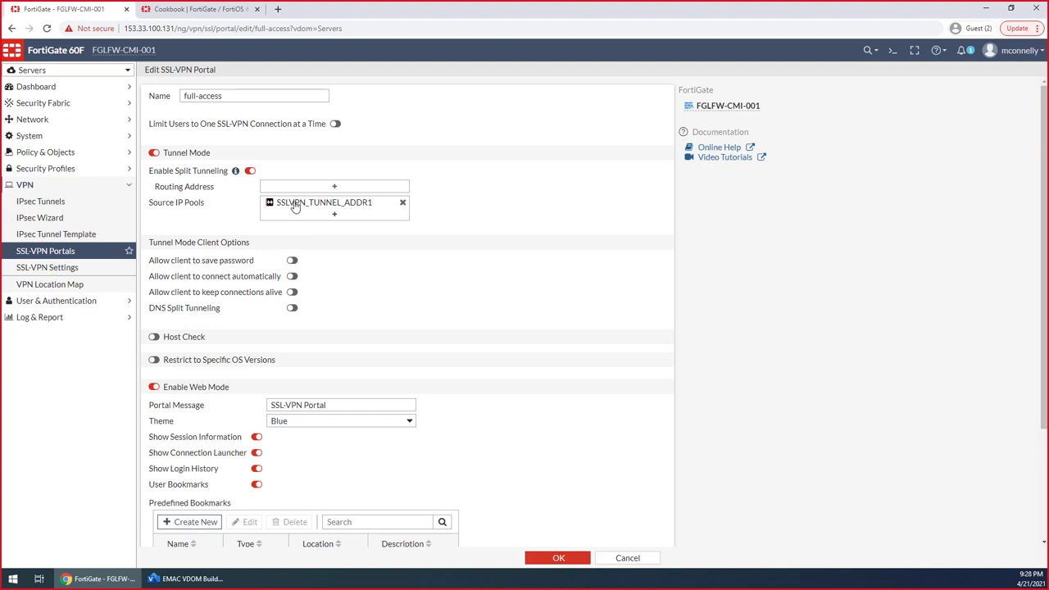
{"action": "mouse_move", "coordinate": [295, 206]}
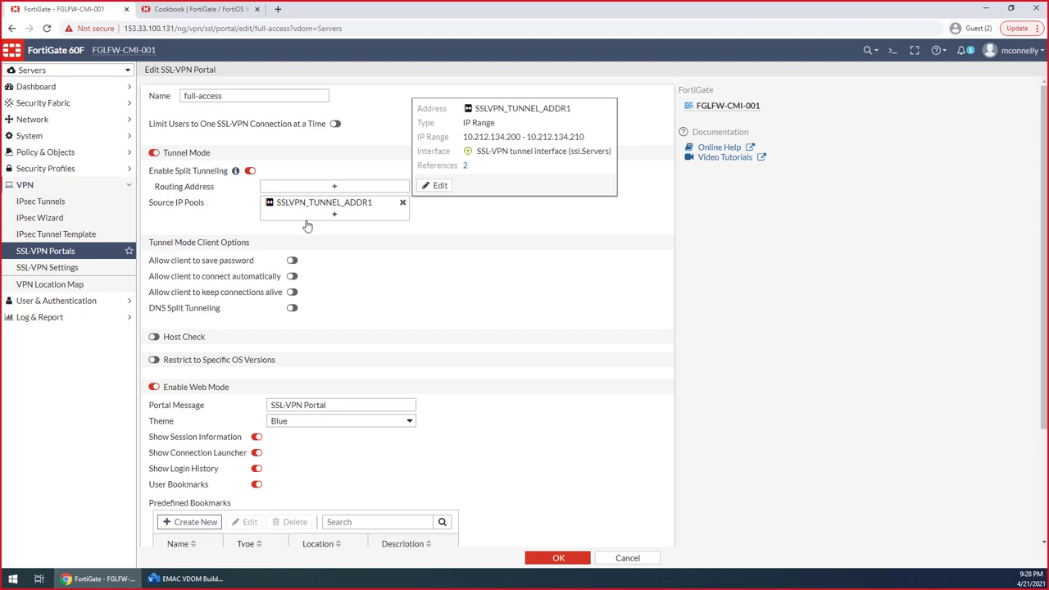
{"action": "scroll", "coordinate": [328, 253], "scroll_direction": "down", "scroll_amount": 3}
{"action": "scroll", "coordinate": [327, 252], "scroll_direction": "up", "scroll_amount": 3}
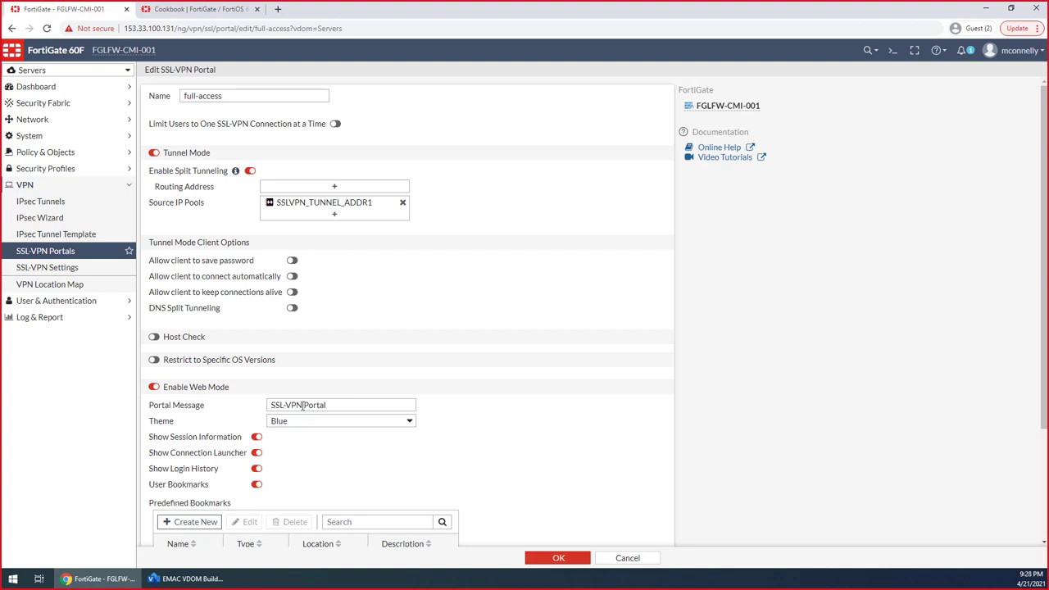
{"action": "left_click", "coordinate": [82, 269]}
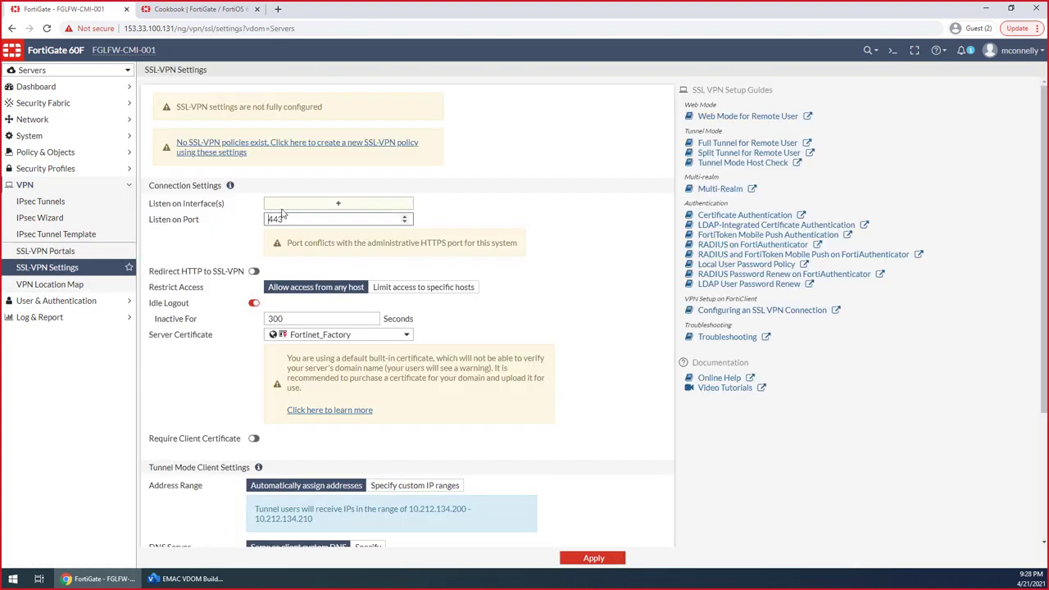
{"action": "left_click", "coordinate": [273, 218]}
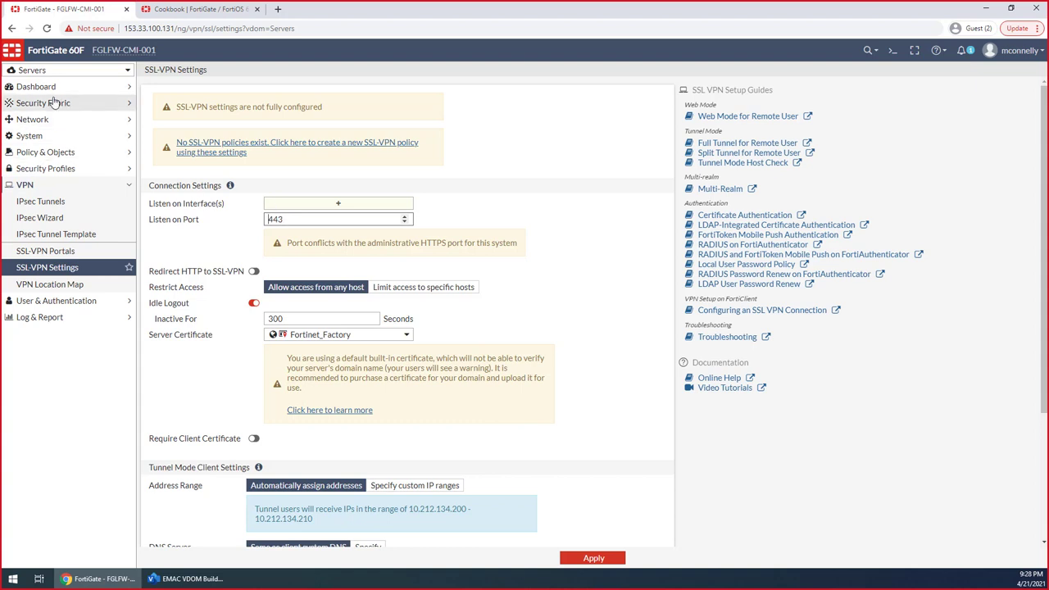
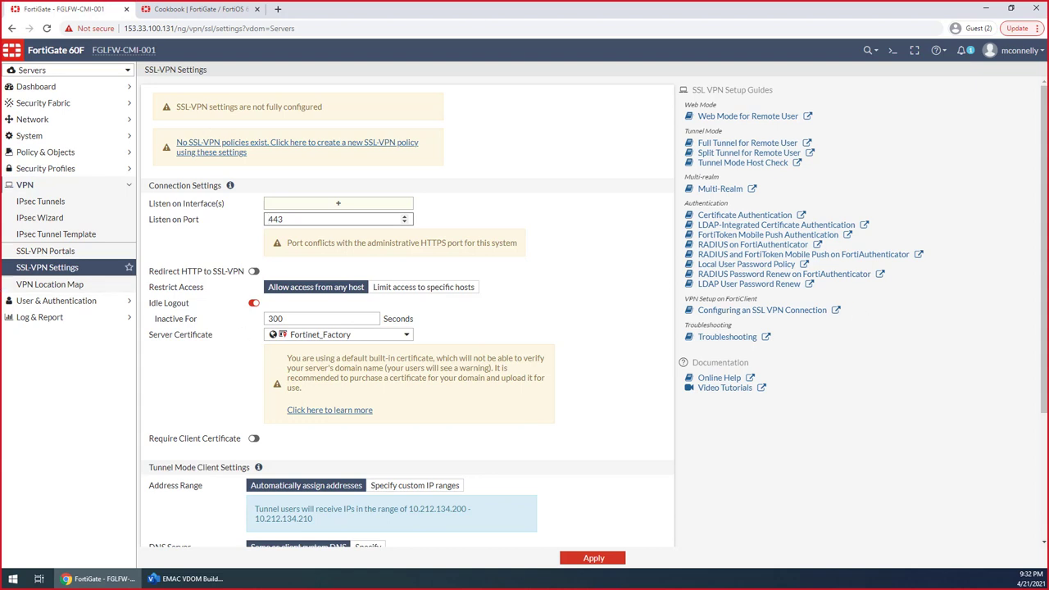
- Switch to the DMZ VDOM and show its Firewall Policy list
{"action": "left_click", "coordinate": [95, 73]}
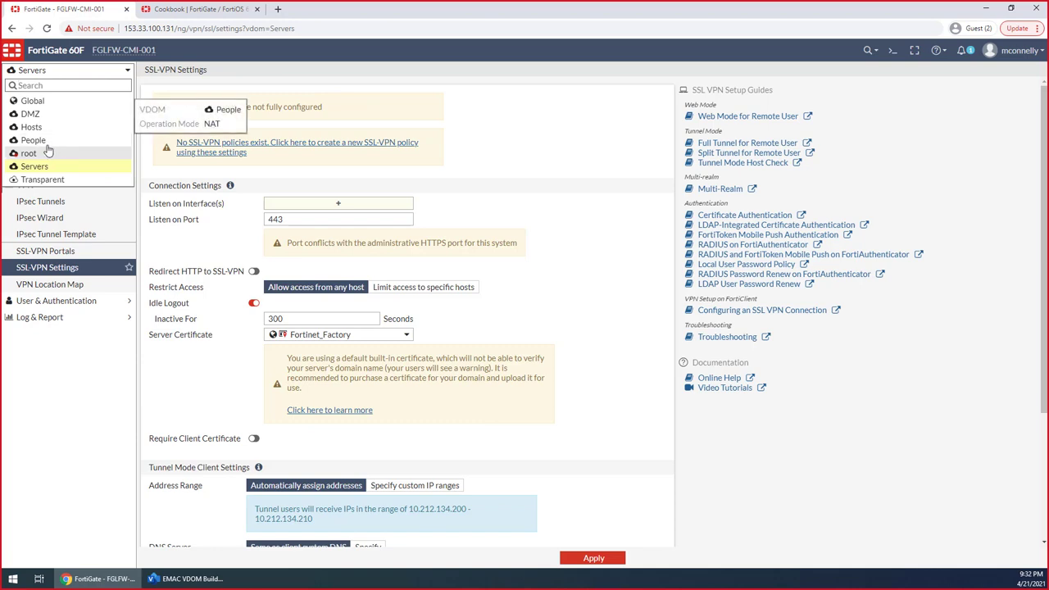
{"action": "left_click", "coordinate": [41, 115]}
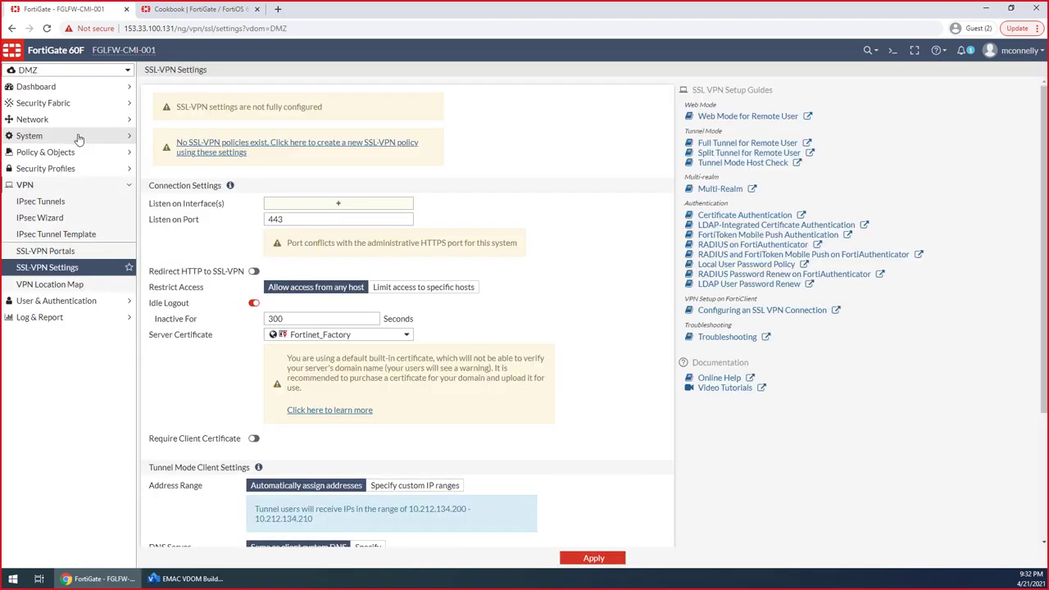
{"action": "left_click", "coordinate": [81, 156]}
{"action": "left_click", "coordinate": [75, 175]}
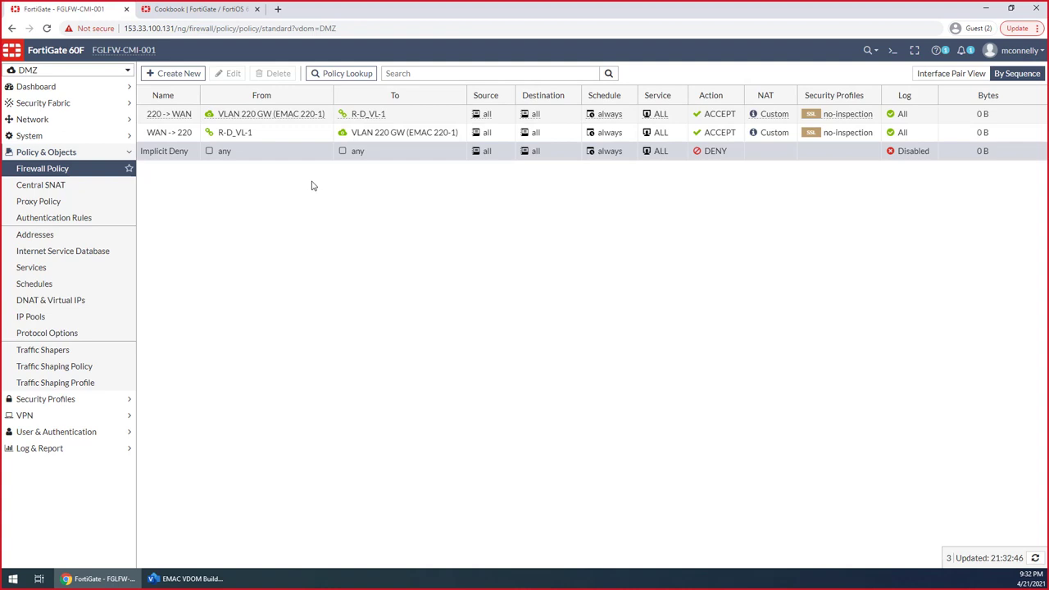
{"action": "left_click", "coordinate": [195, 159]}
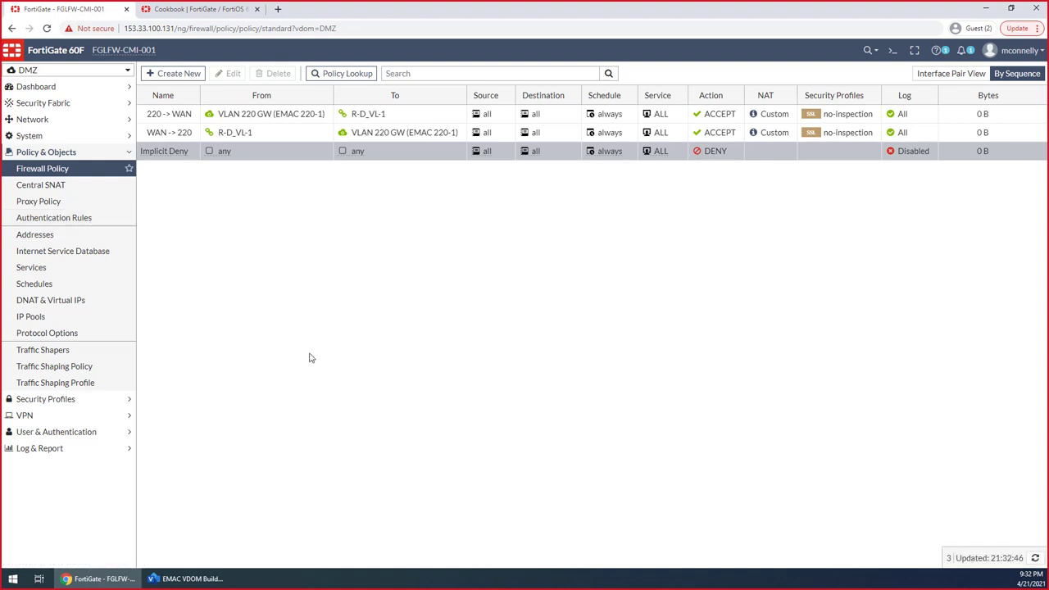
{"action": "left_click", "coordinate": [366, 136]}
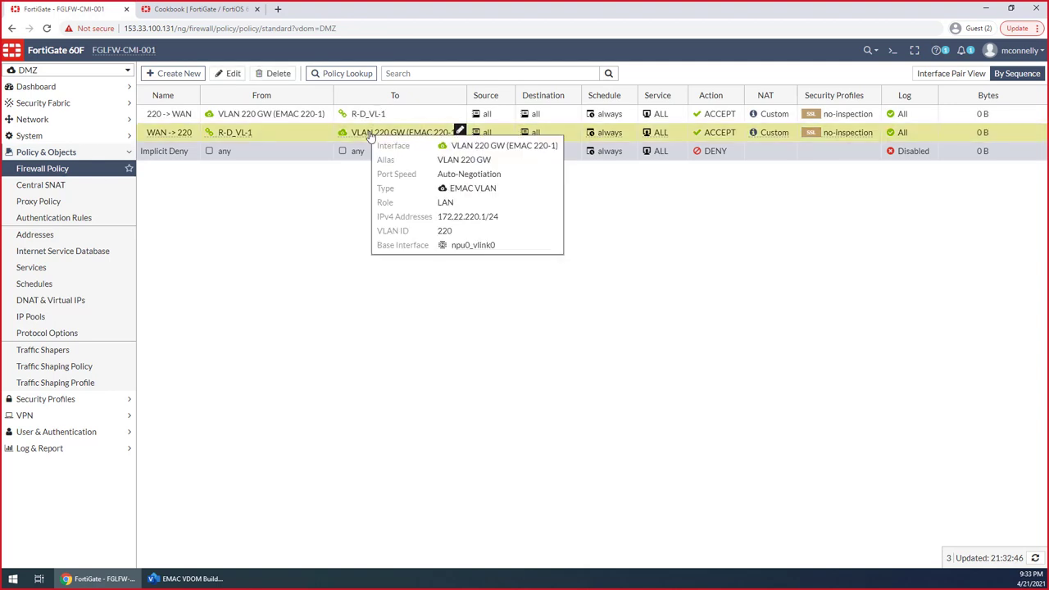
{"action": "left_click", "coordinate": [461, 133]}
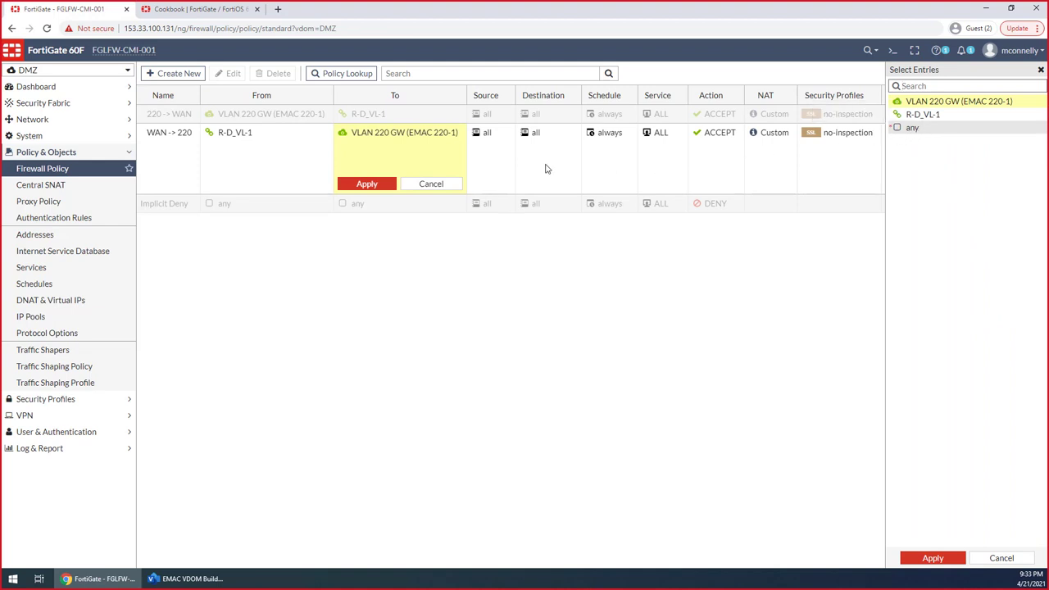
{"action": "left_click", "coordinate": [366, 183]}
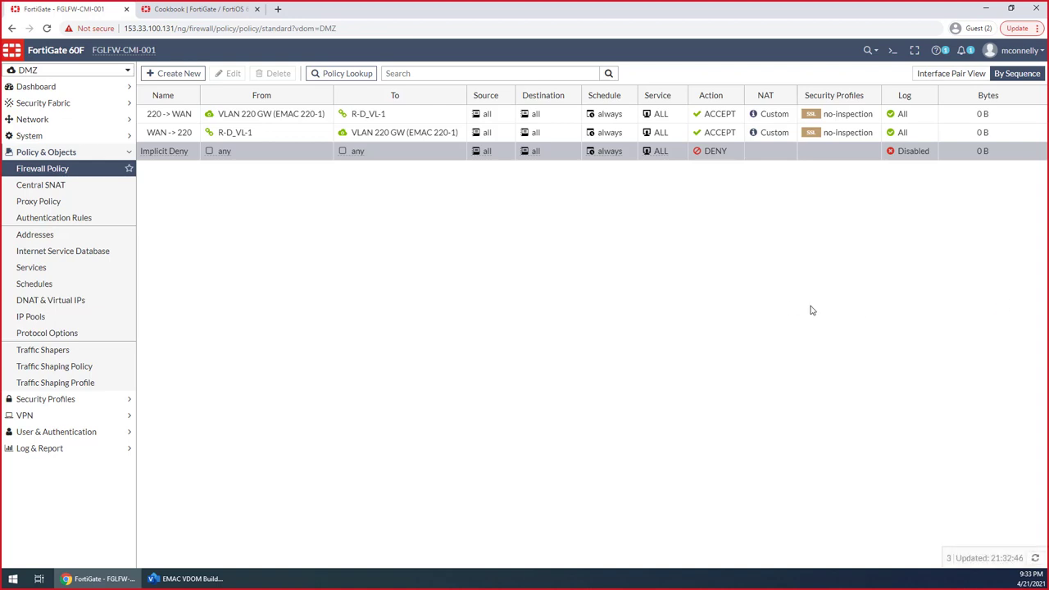
- Inspect the WAN -> 220 policy's outgoing interface without saving, then switch to the Transparent VDOM
{"action": "double_click", "coordinate": [269, 141]}
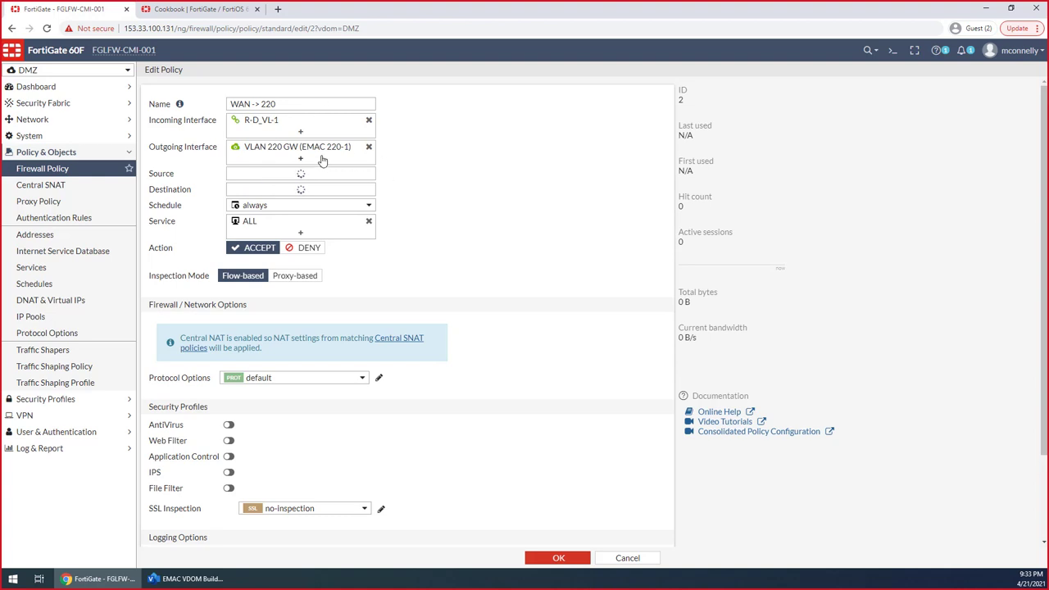
{"action": "left_click", "coordinate": [320, 158]}
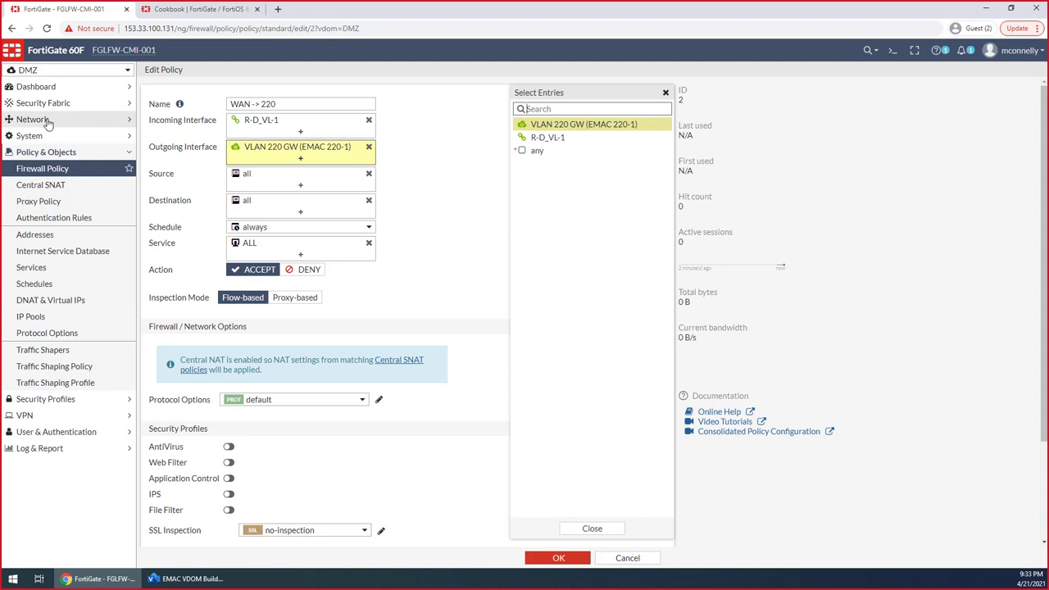
{"action": "mouse_move", "coordinate": [304, 154]}
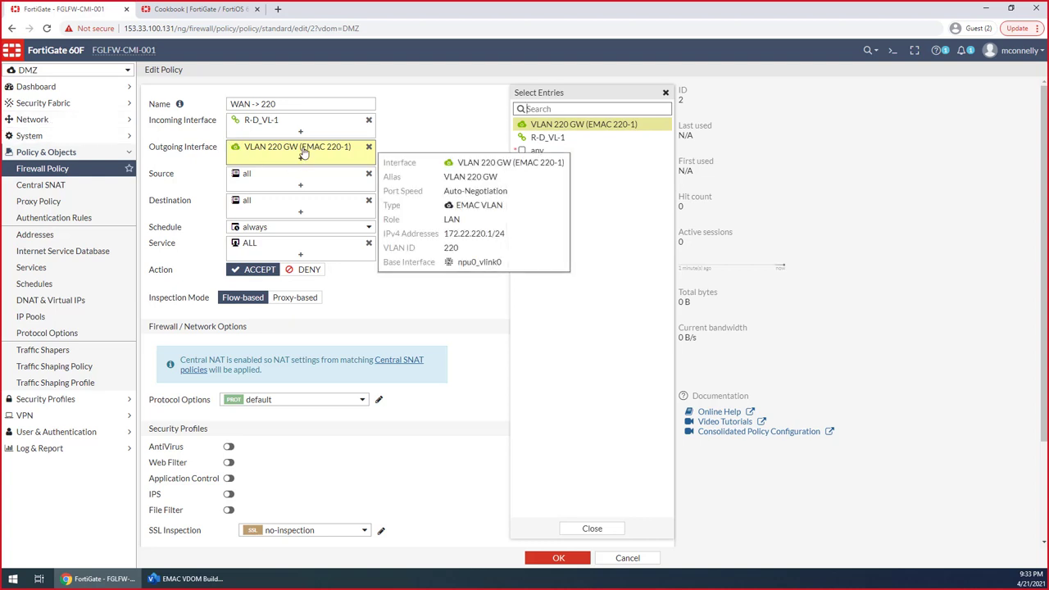
{"action": "left_click", "coordinate": [66, 70]}
{"action": "left_click", "coordinate": [43, 180]}
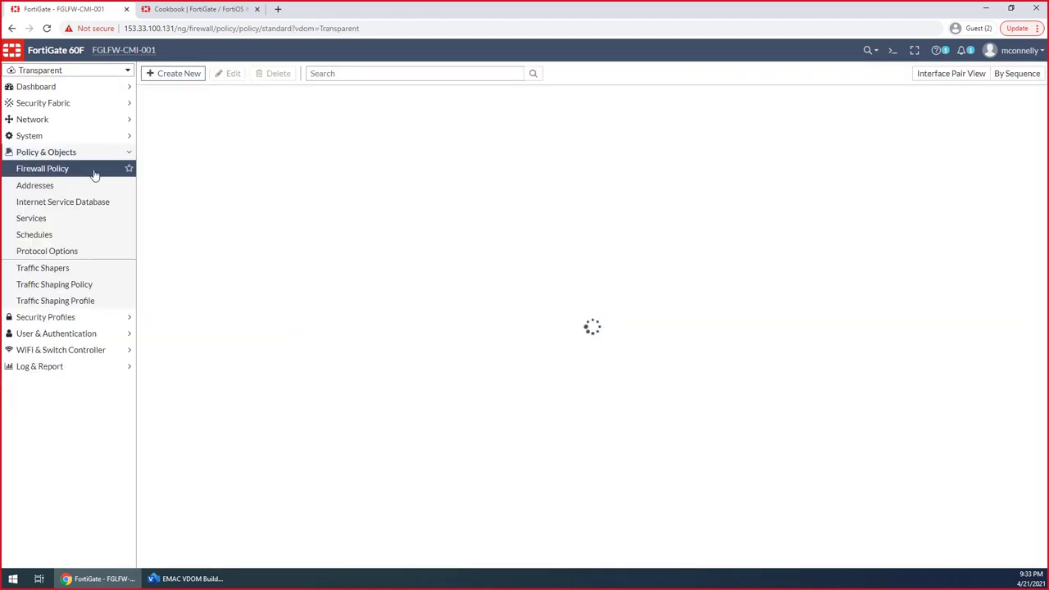
- Switch to the Servers VDOM and start a new firewall policy
{"action": "left_click", "coordinate": [70, 71]}
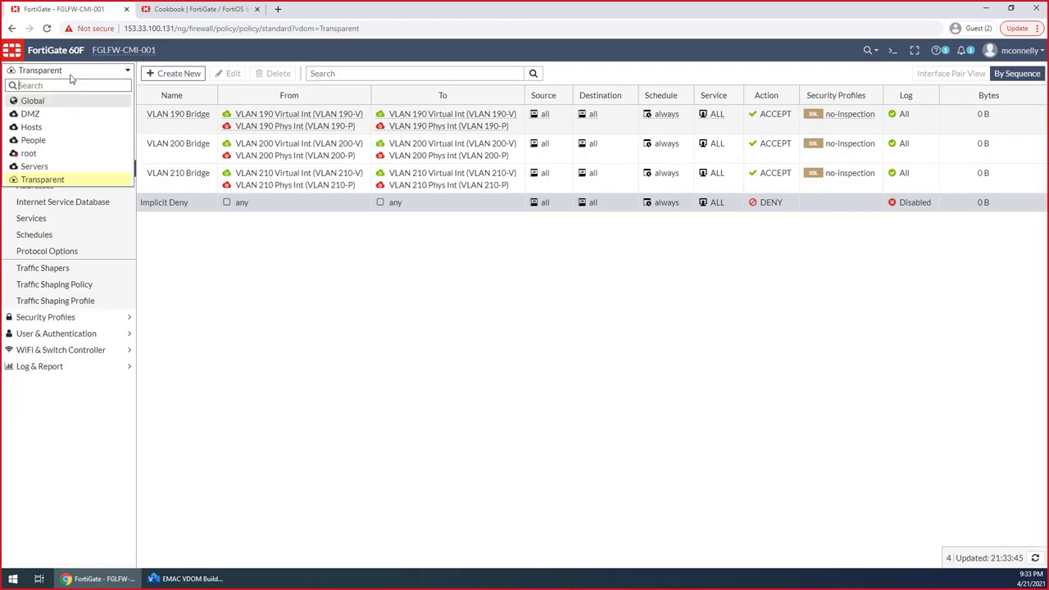
{"action": "left_click", "coordinate": [34, 167]}
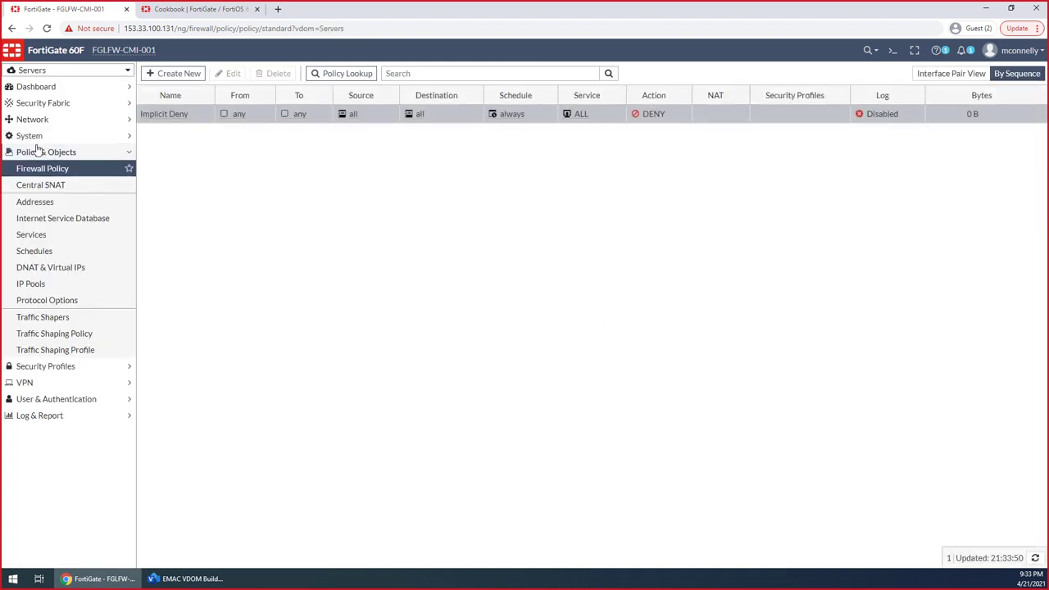
{"action": "left_click", "coordinate": [175, 74]}
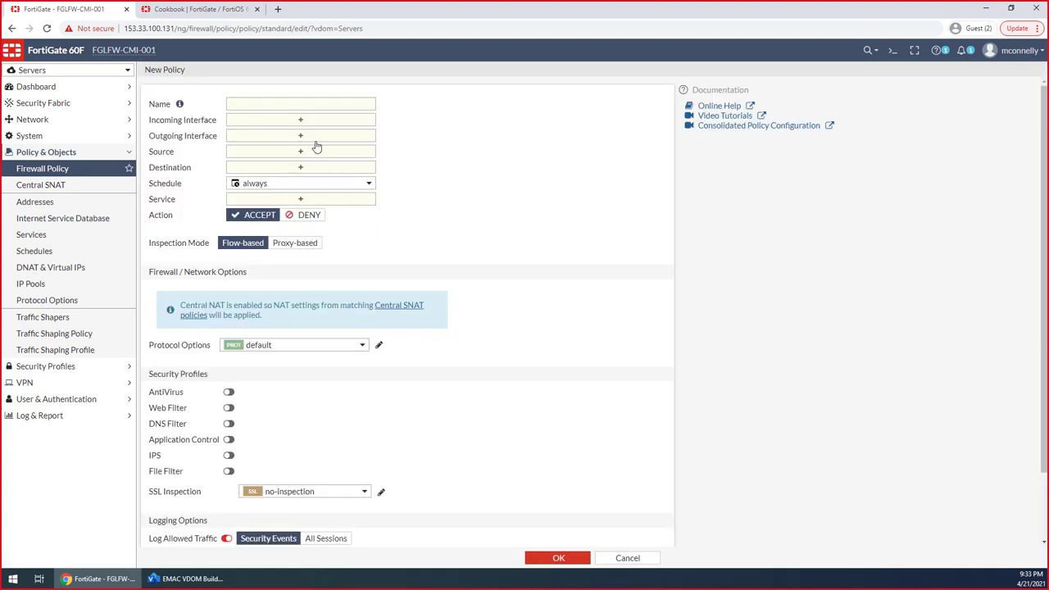
- Look over the new policy's interface and source fields, then set Log Allowed Traffic to All Sessions
{"action": "left_click", "coordinate": [302, 135]}
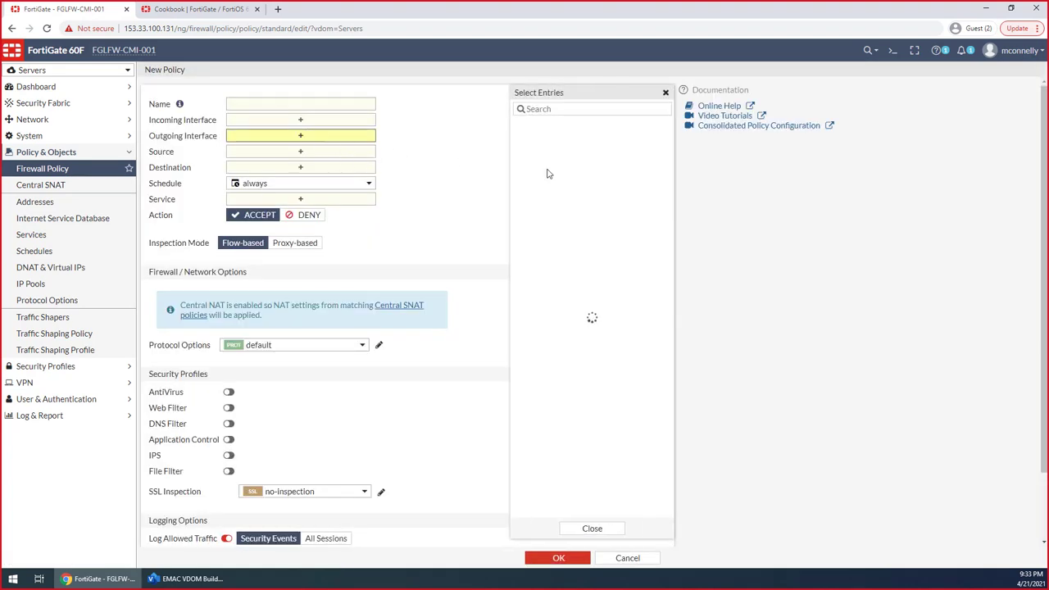
{"action": "left_click", "coordinate": [291, 153]}
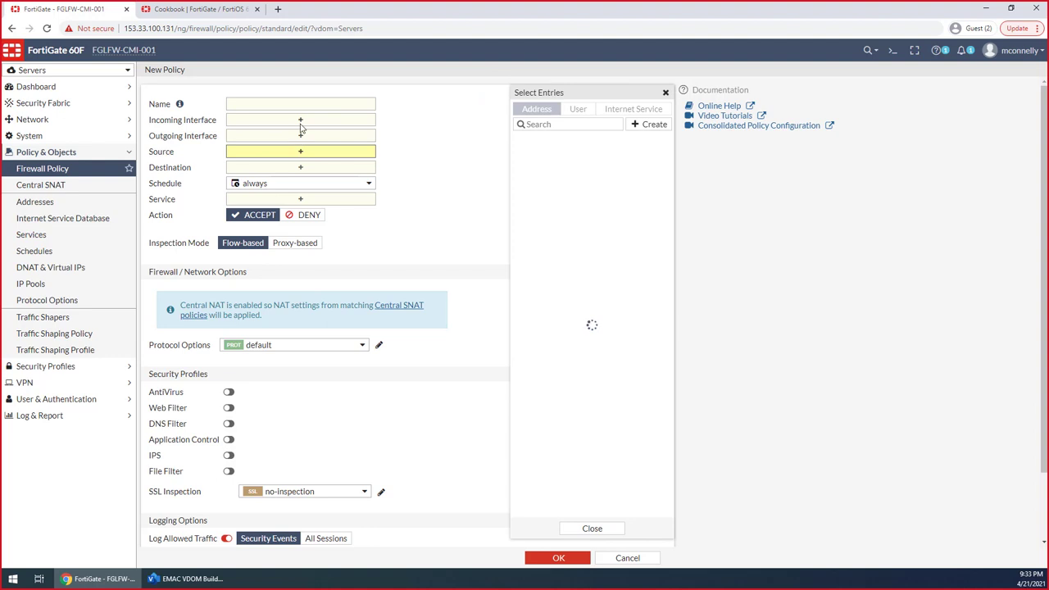
{"action": "left_click", "coordinate": [301, 123]}
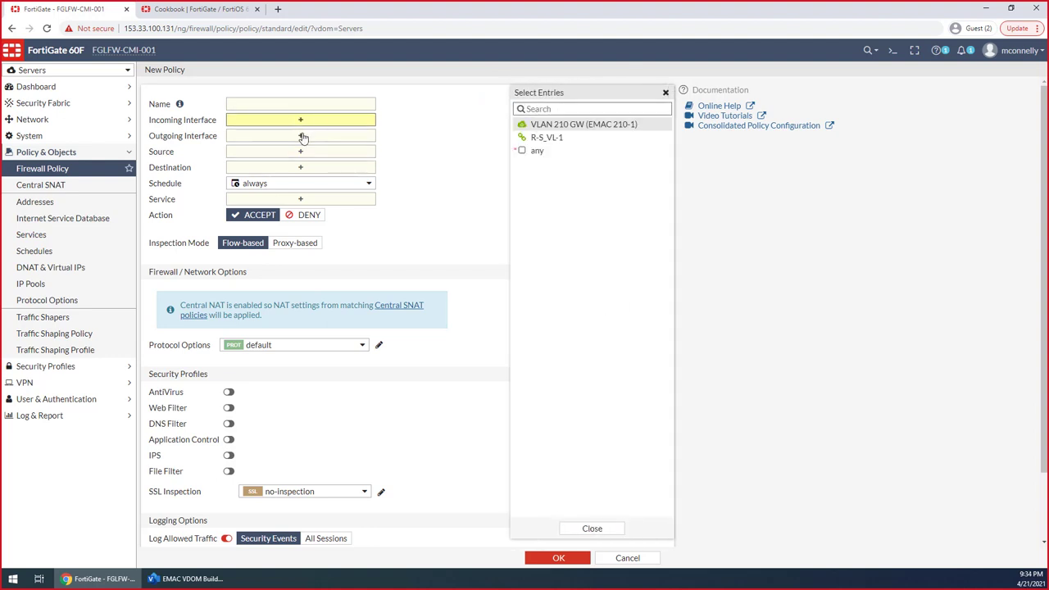
{"action": "left_click", "coordinate": [302, 137]}
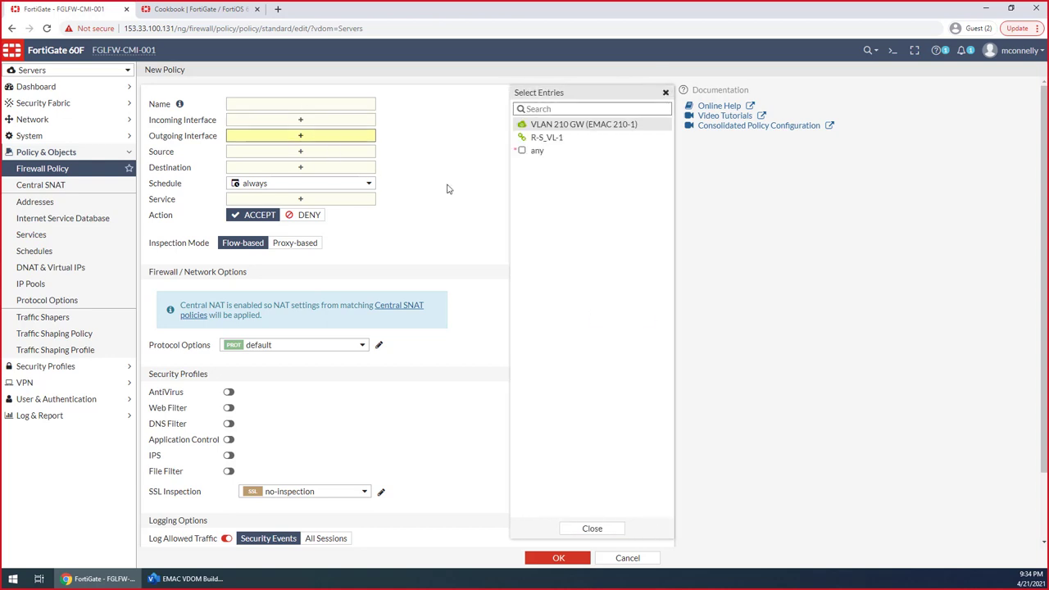
{"action": "left_click", "coordinate": [332, 539]}
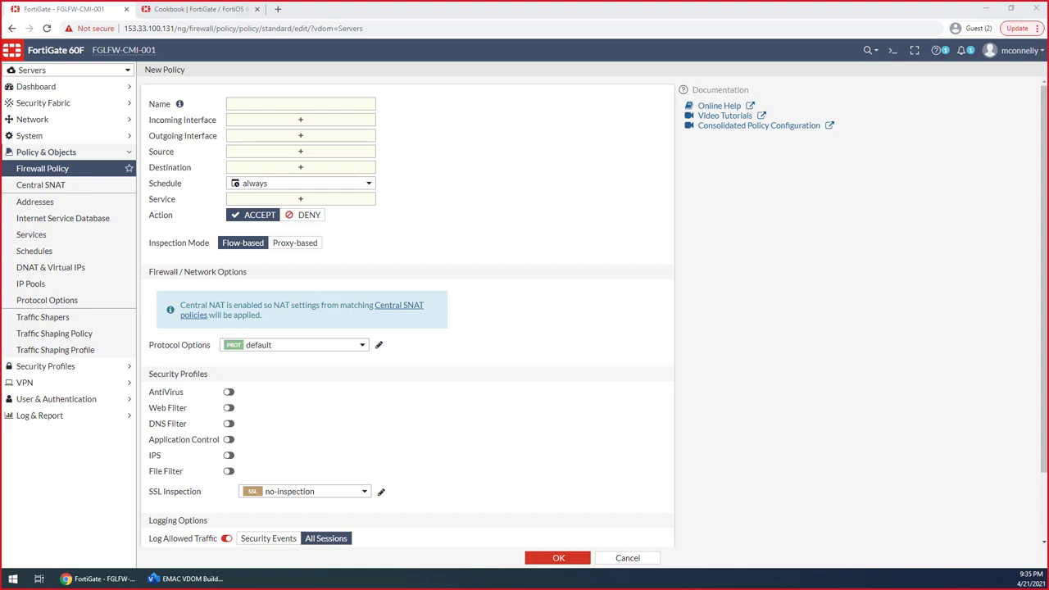
- Return to the Servers policy list and reload it to show 210 -> WAN and WAN -> 210 enabled
{"action": "left_click", "coordinate": [78, 169]}
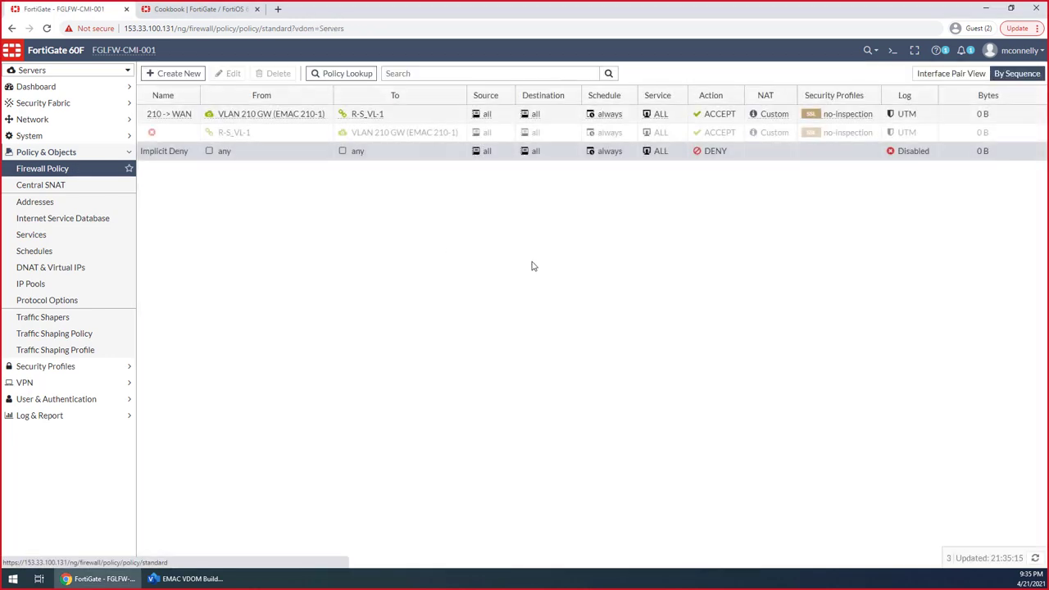
{"action": "mouse_move", "coordinate": [237, 133]}
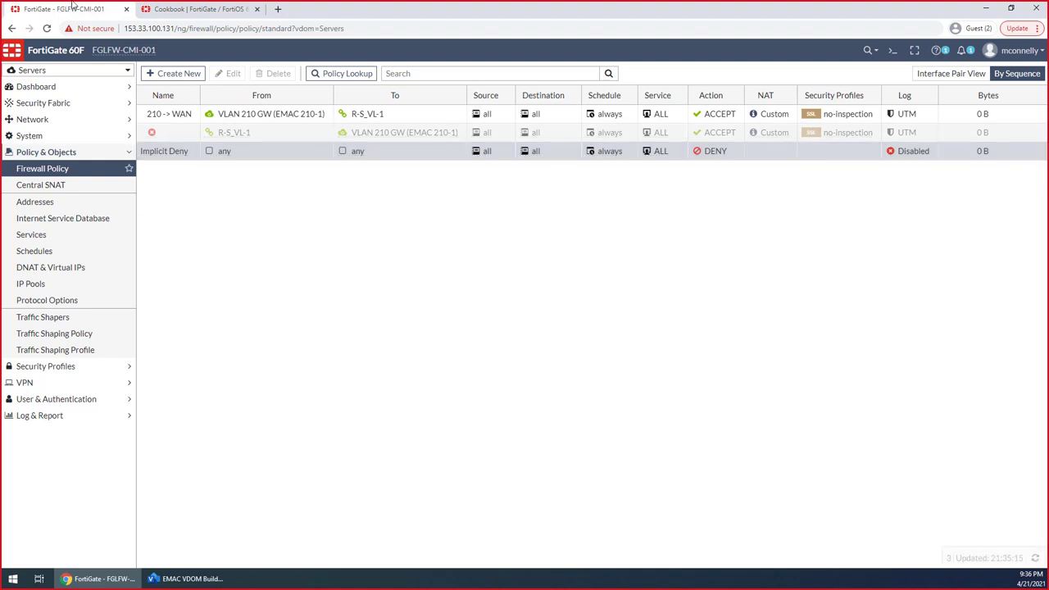
{"action": "left_click", "coordinate": [47, 29]}
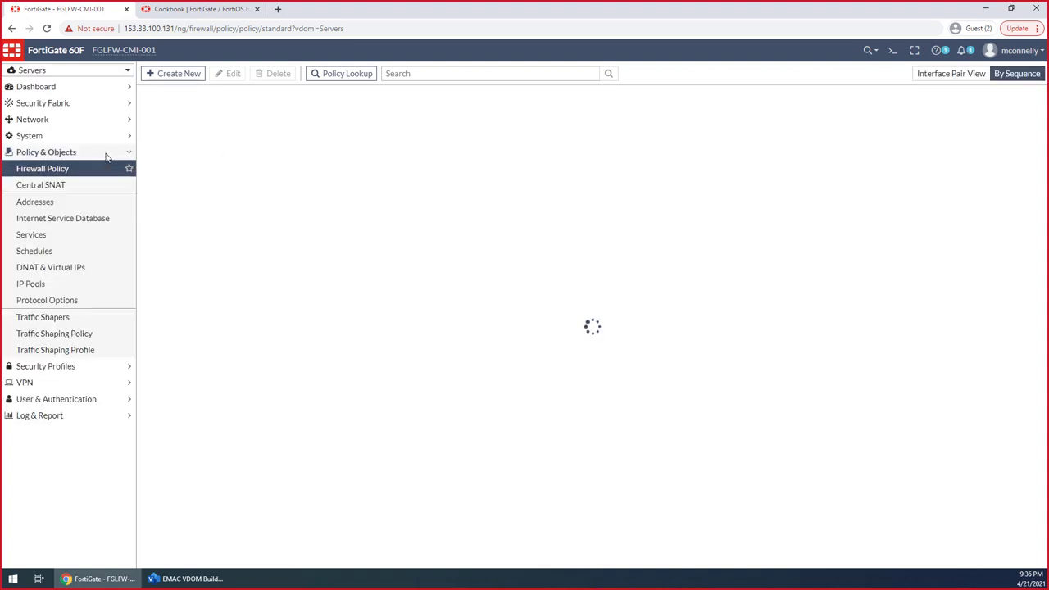
- View the DMZ, People and Transparent VDOM firewall policy lists in turn
{"action": "left_click", "coordinate": [59, 72]}
{"action": "left_click", "coordinate": [49, 117]}
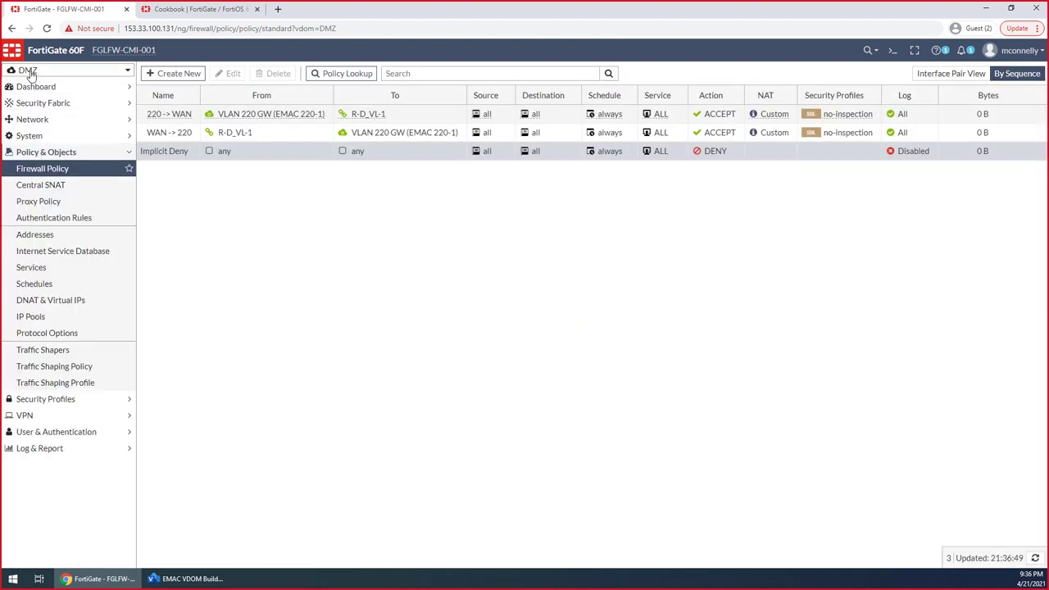
{"action": "left_click", "coordinate": [31, 70]}
{"action": "left_click", "coordinate": [41, 142]}
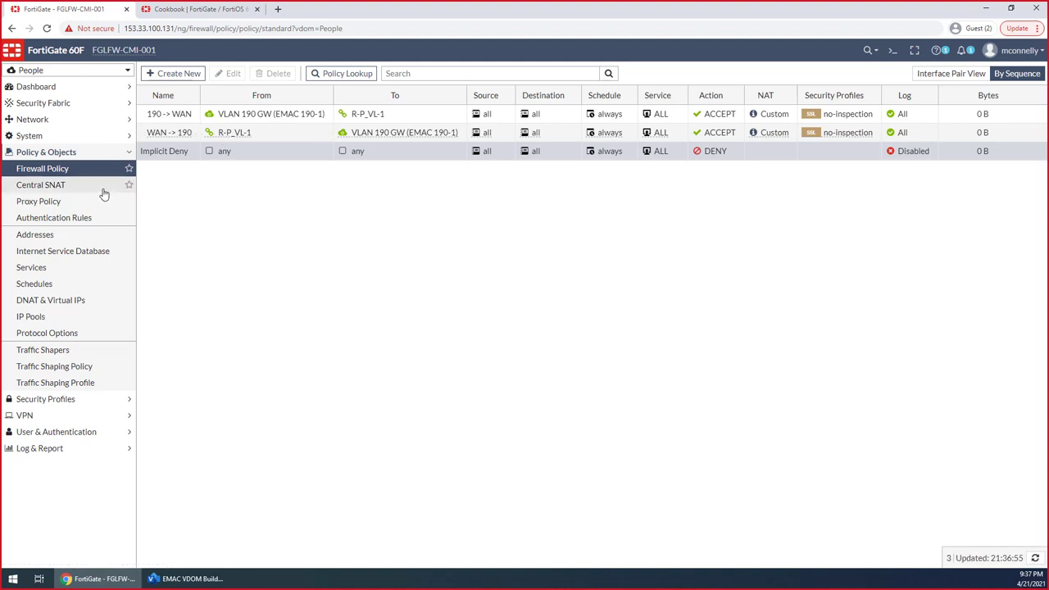
{"action": "left_click", "coordinate": [49, 72]}
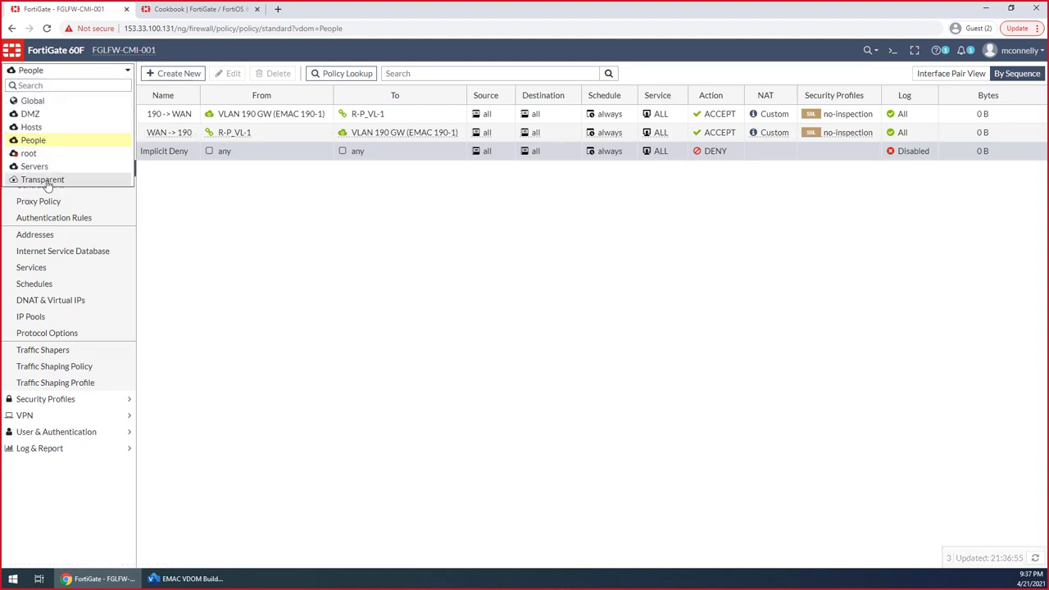
{"action": "left_click", "coordinate": [74, 177]}
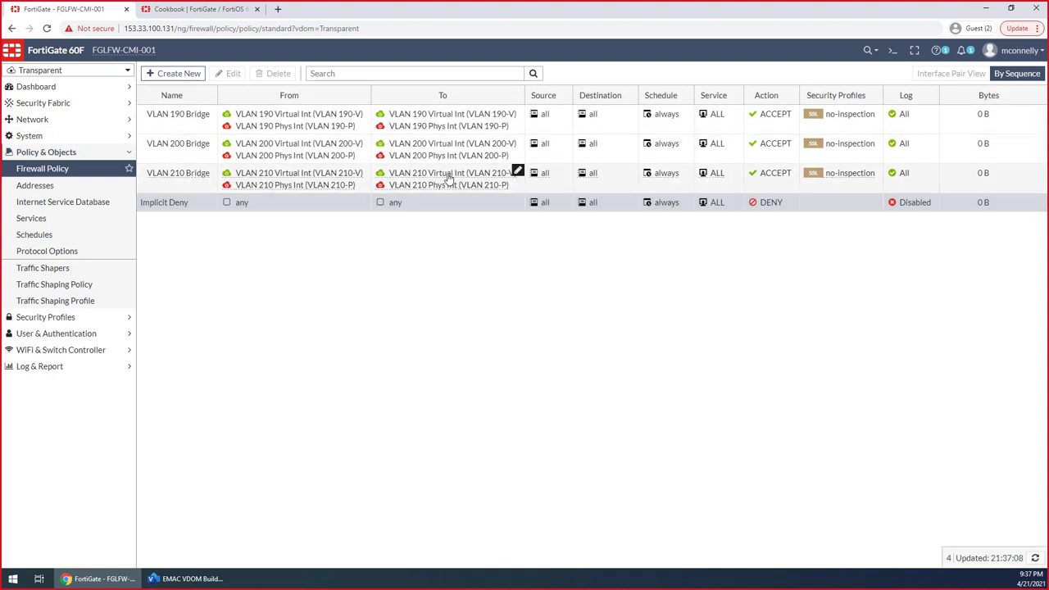
{"action": "mouse_move", "coordinate": [443, 187]}
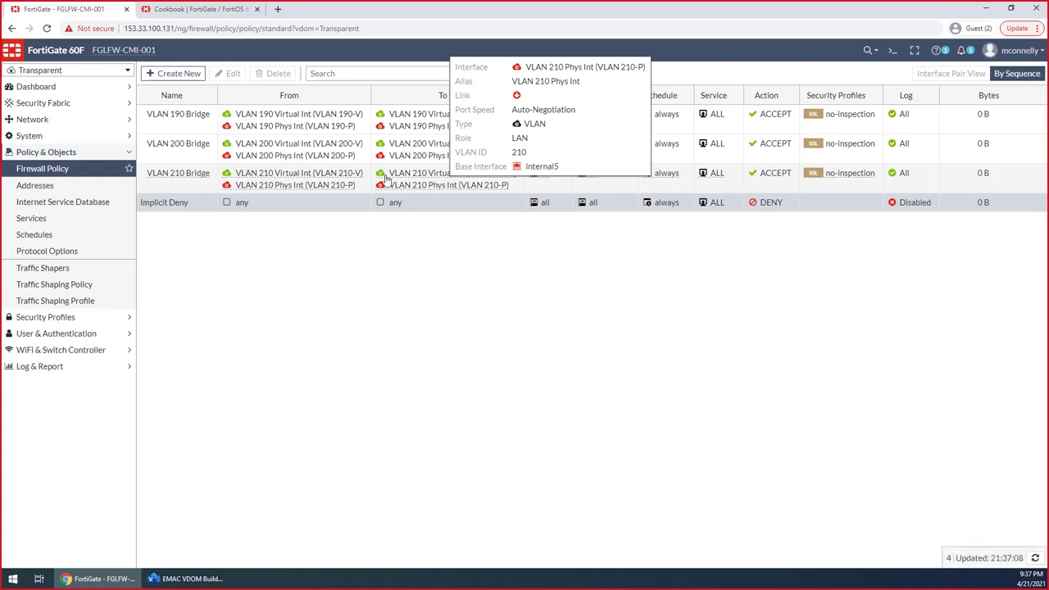
{"action": "mouse_move", "coordinate": [379, 173]}
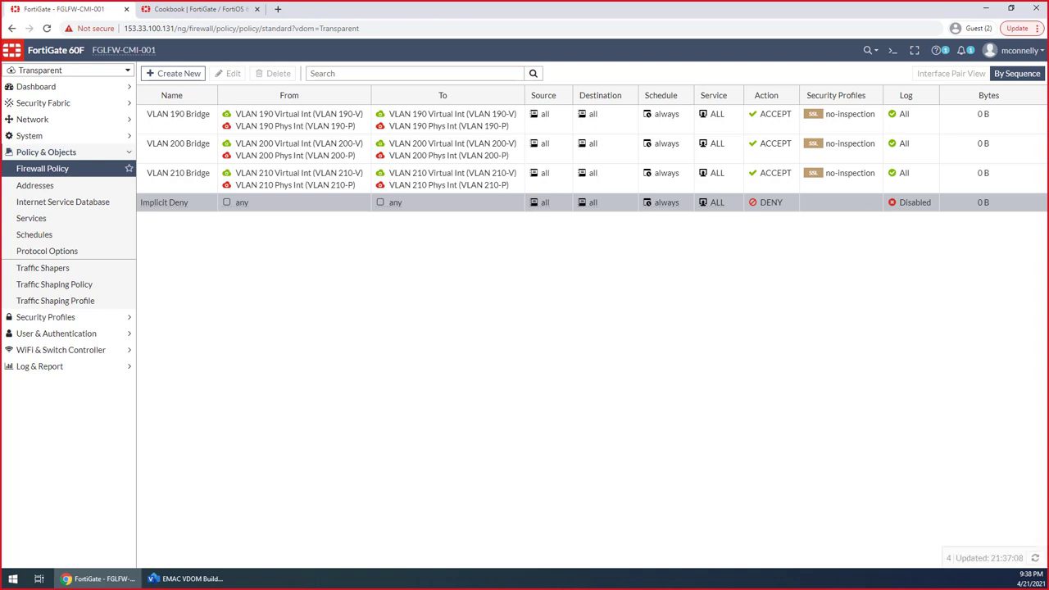
- Refresh the Transparent policy list and set the VLAN 220 Bridge policy's status to Enable
{"action": "left_click", "coordinate": [47, 31]}
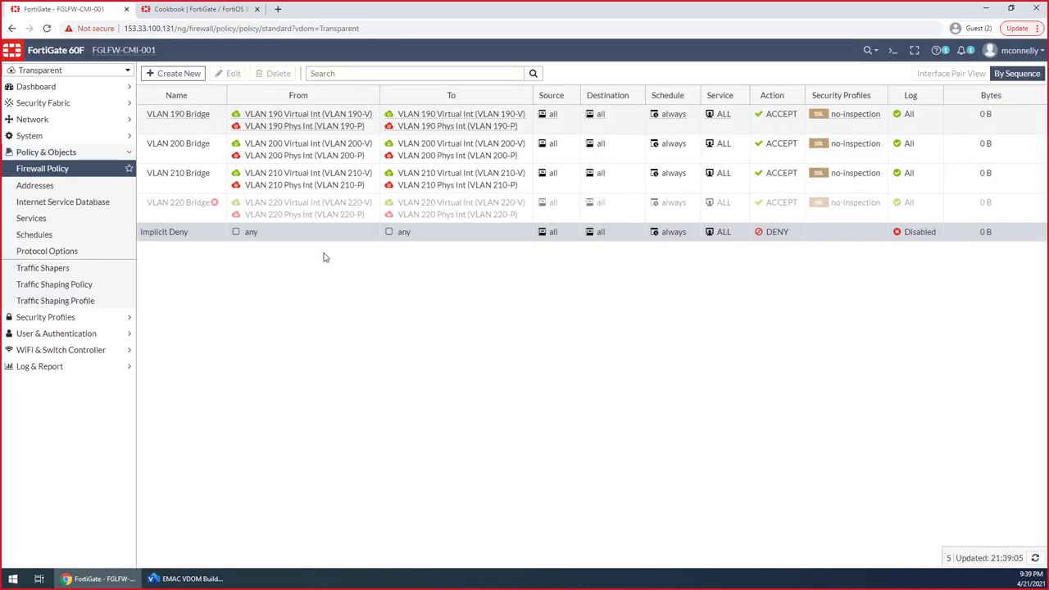
{"action": "right_click", "coordinate": [295, 218]}
{"action": "mouse_move", "coordinate": [335, 246]}
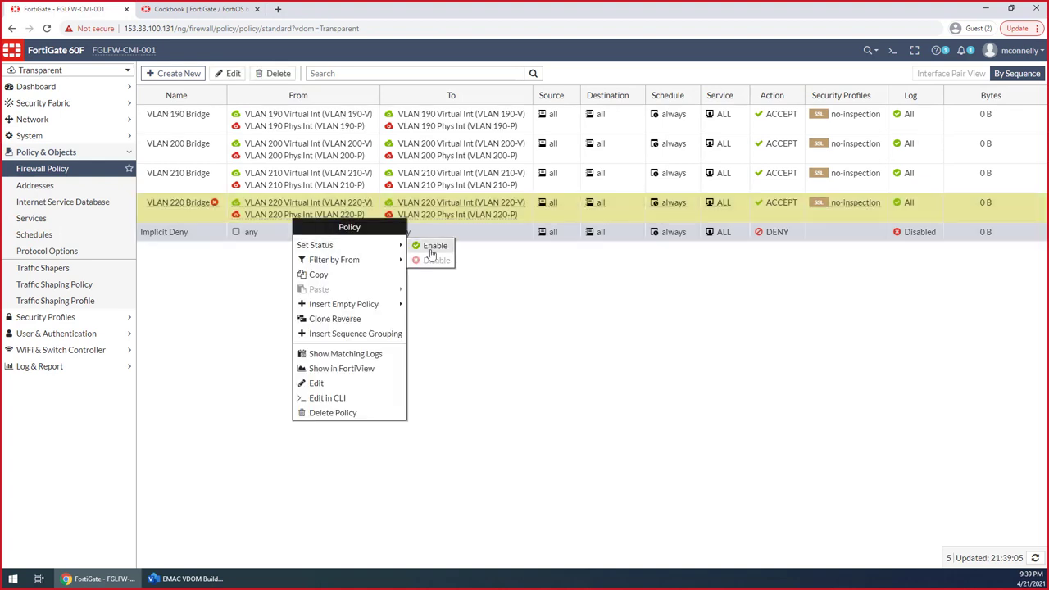
{"action": "left_click", "coordinate": [430, 251]}
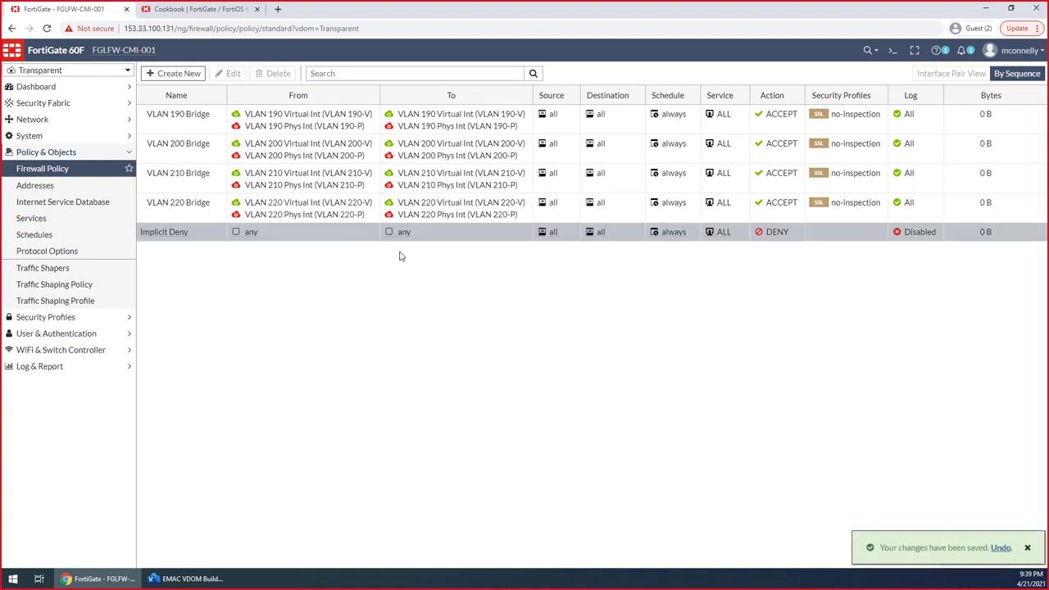
- Bring the EMAC VDOM Build.vsdx diagram up maximized in Visio
{"action": "left_click", "coordinate": [188, 578]}
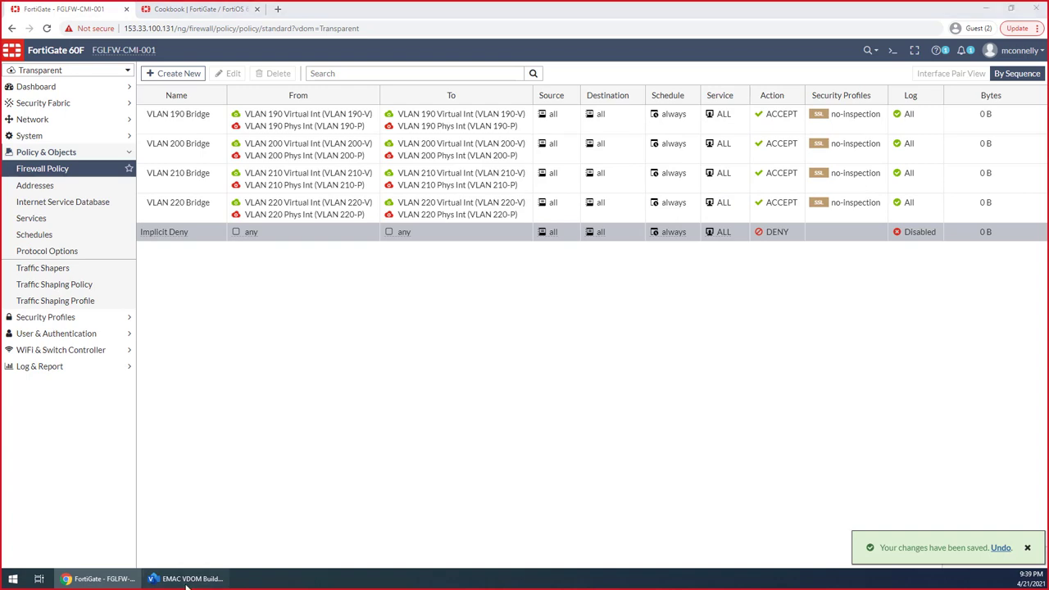
{"action": "double_click", "coordinate": [472, 115]}
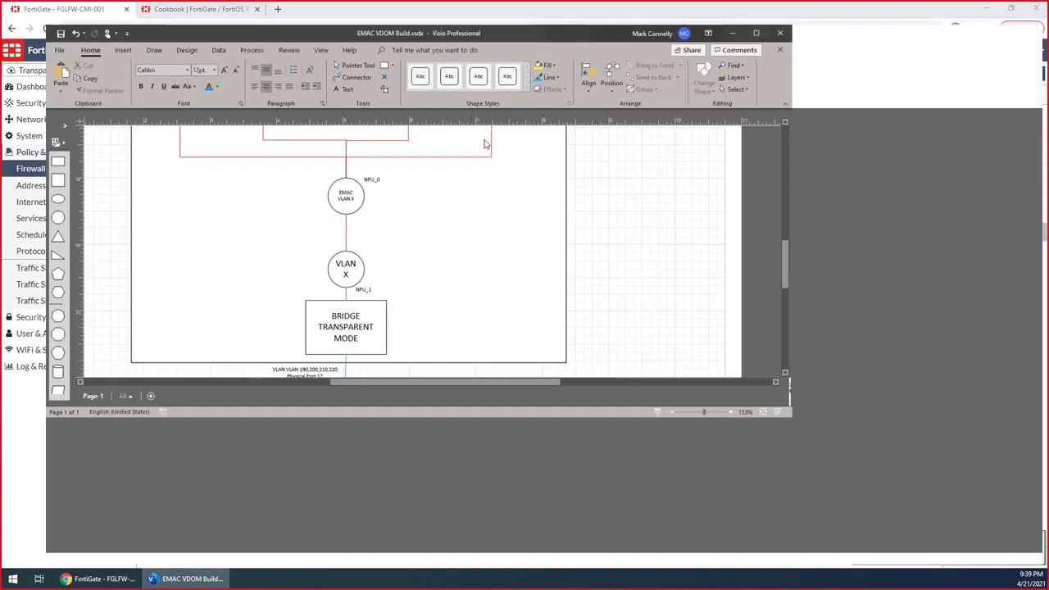
{"action": "scroll", "coordinate": [569, 375], "scroll_direction": "up", "scroll_amount": 5}
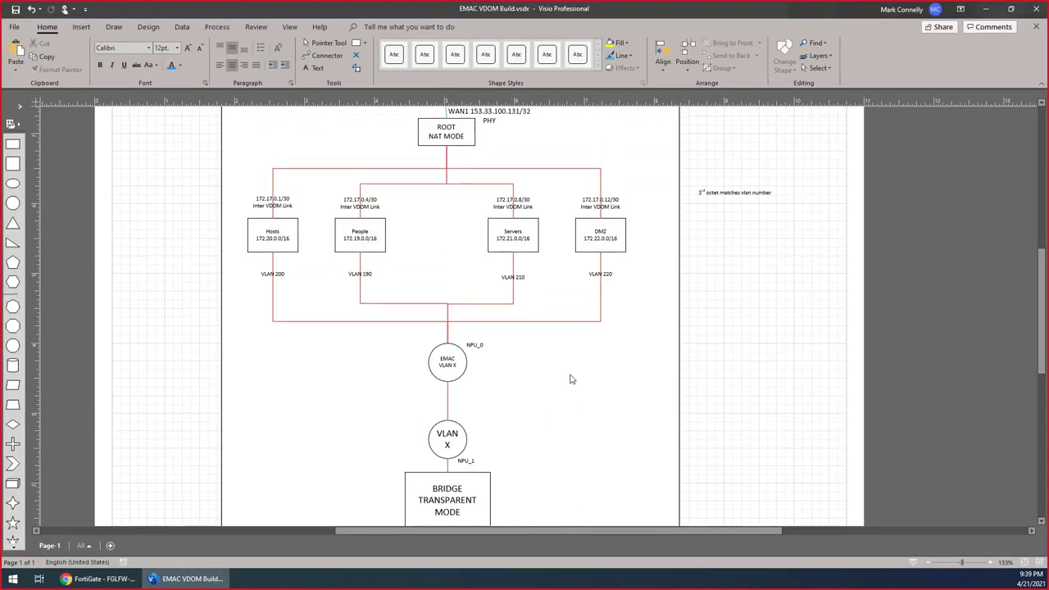